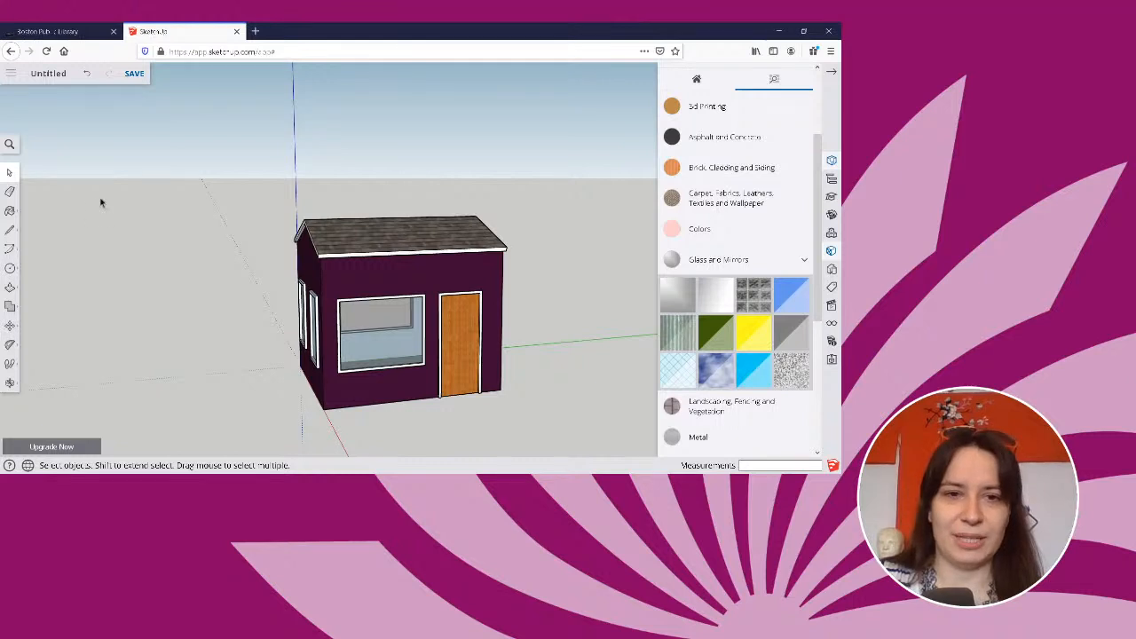
# Hide the materials library and examine the house model's front, its two-window side and the side with the round window.
pyautogui.click(832, 73)
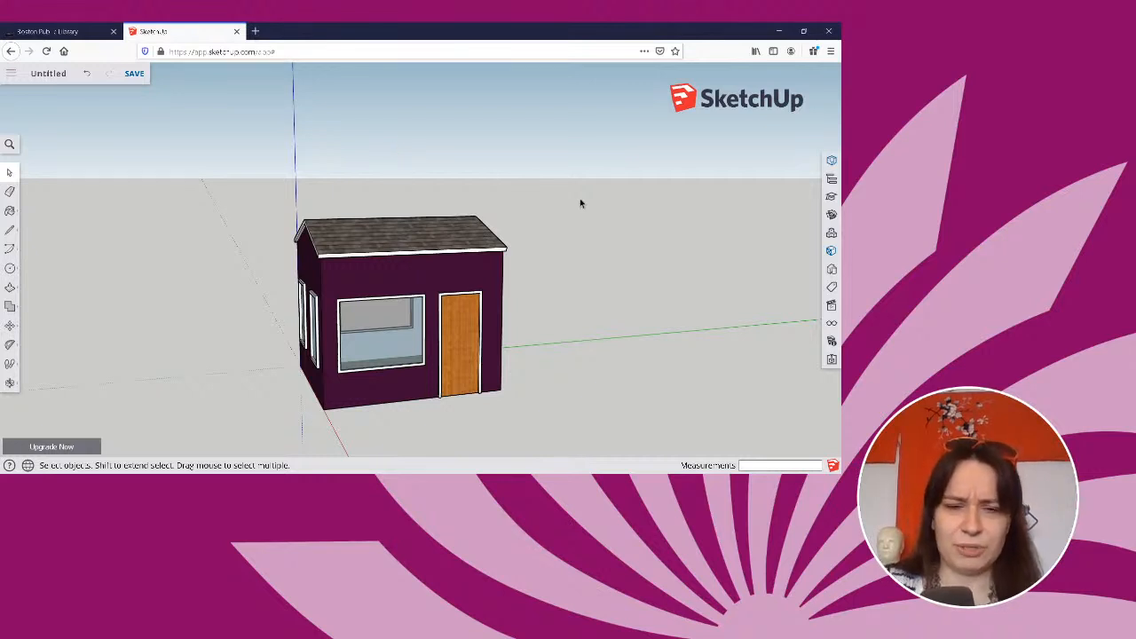
pyautogui.moveTo(573, 214); pyautogui.dragTo(334, 223, button='middle')
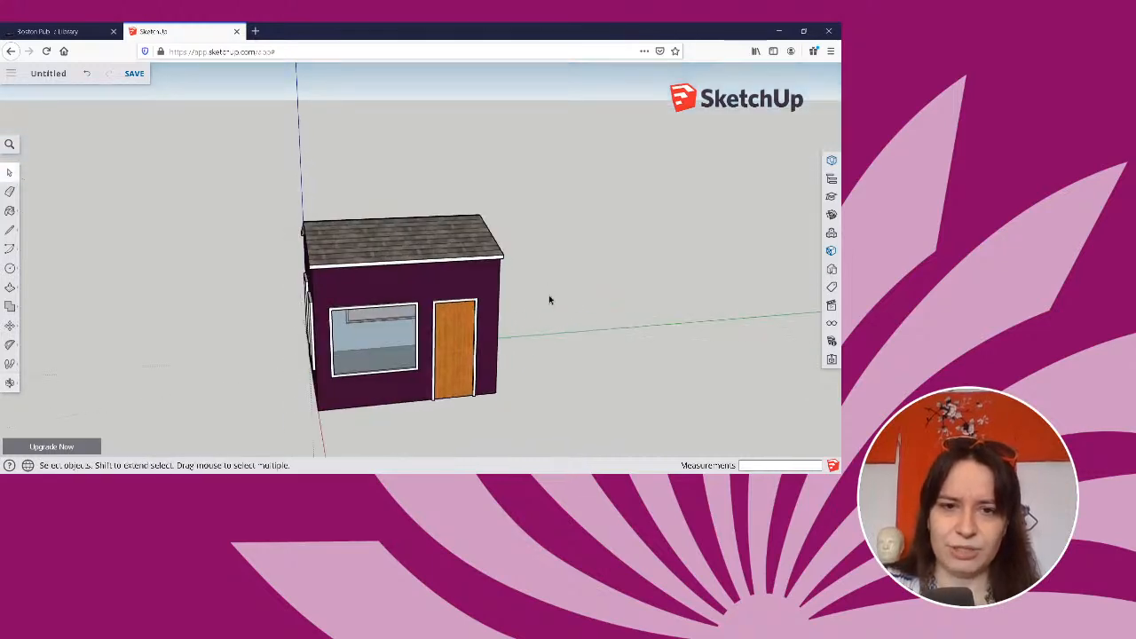
pyautogui.moveTo(550, 296); pyautogui.dragTo(712, 306, button='middle')
pyautogui.press('o')
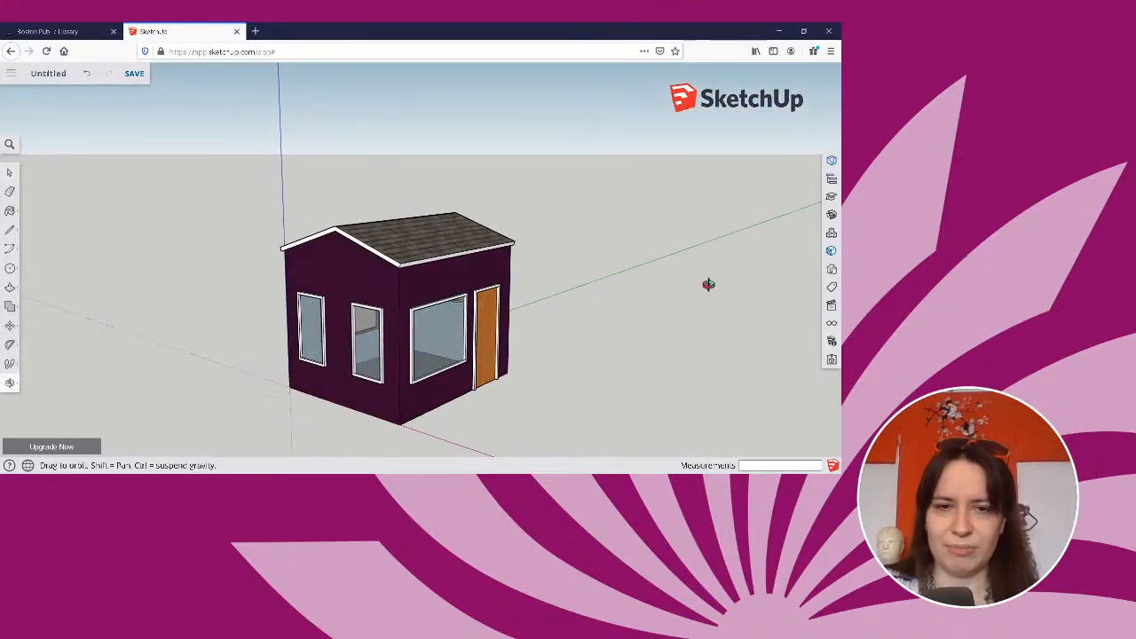
pyautogui.moveTo(709, 284); pyautogui.dragTo(557, 264)
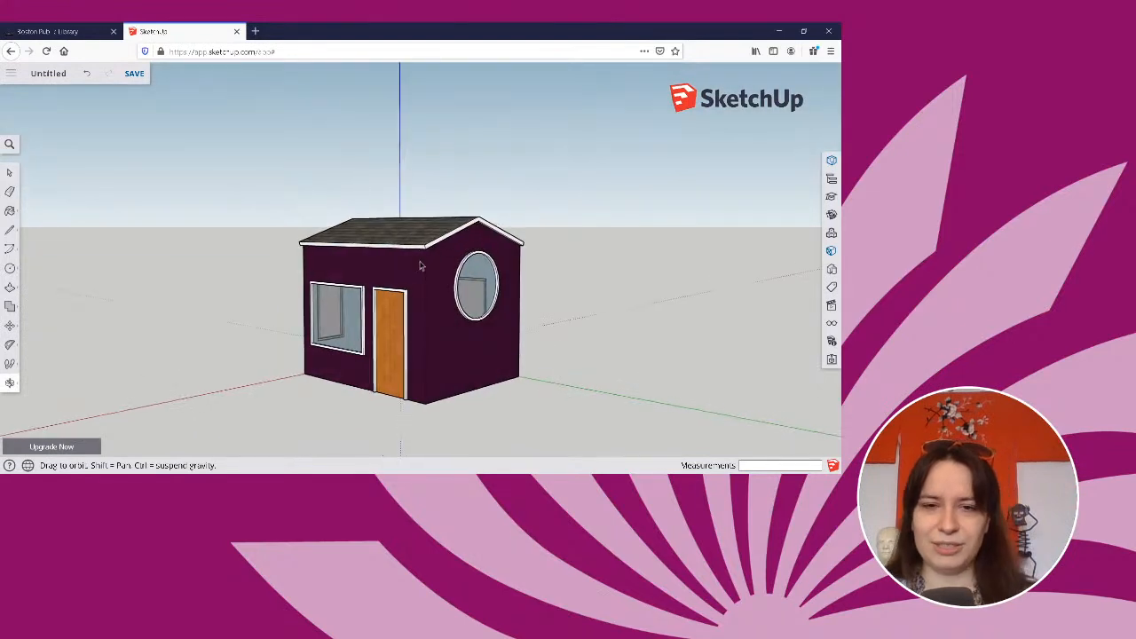
pyautogui.press('space')
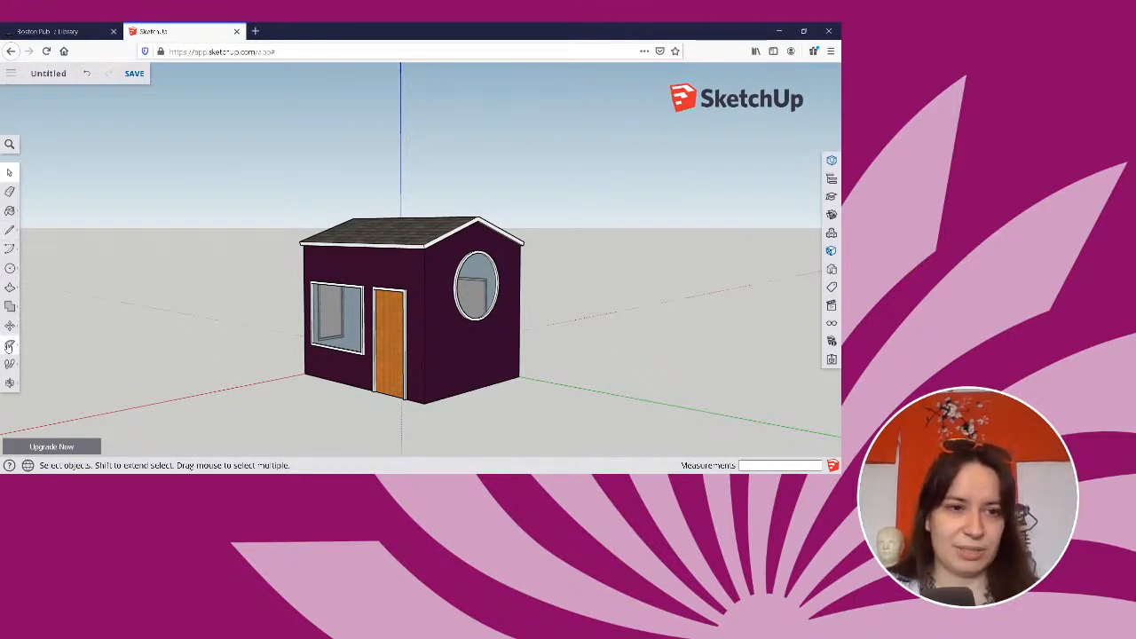
pyautogui.click(9, 347)
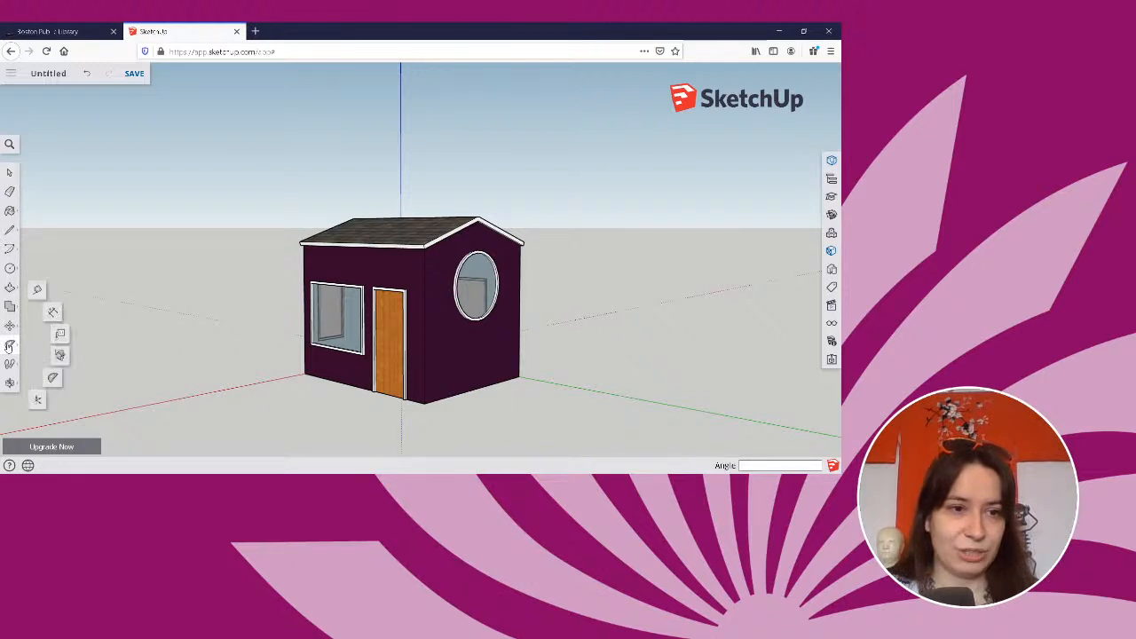
pyautogui.click(37, 289)
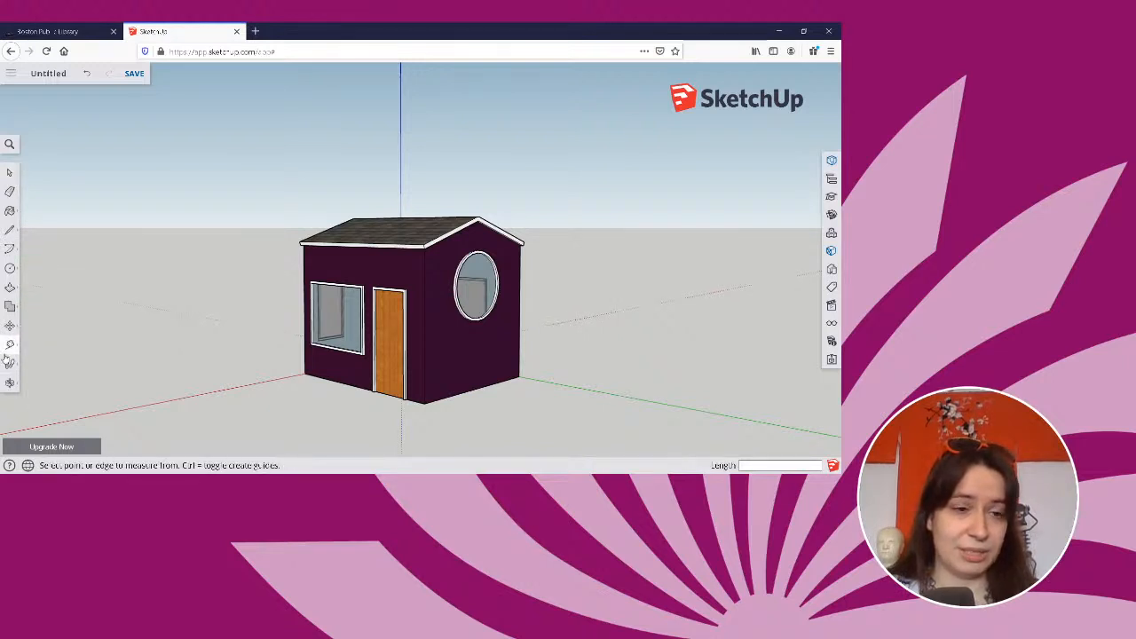
pyautogui.click(9, 347)
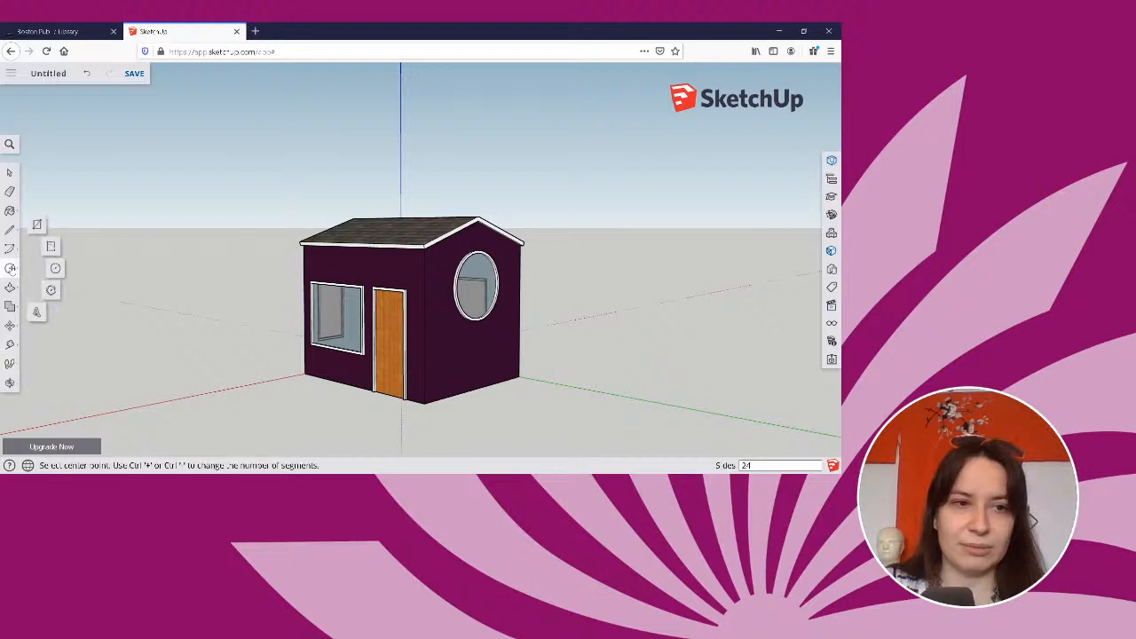
pyautogui.press('r')
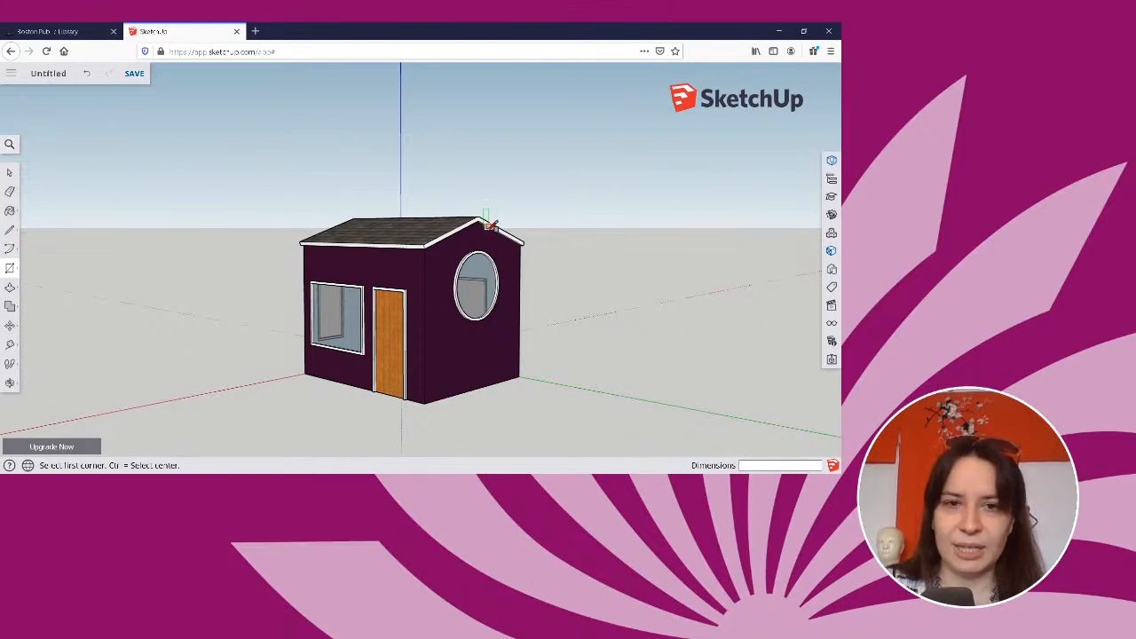
# Examine the front roof corner and the white roof trim beside the round-window wall, both close up and from farther away.
pyautogui.scroll(-3, 424, 238)
pyautogui.scroll(5, 425, 238)
pyautogui.scroll(2, 424, 237)
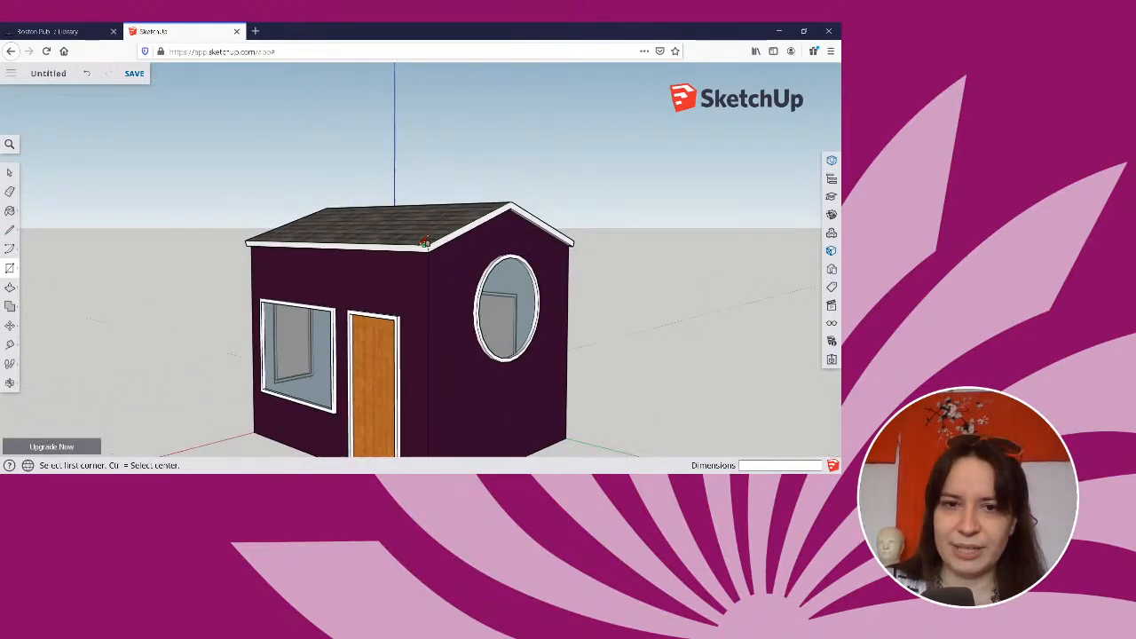
pyautogui.scroll(-1, 426, 240)
pyautogui.scroll(2, 430, 240)
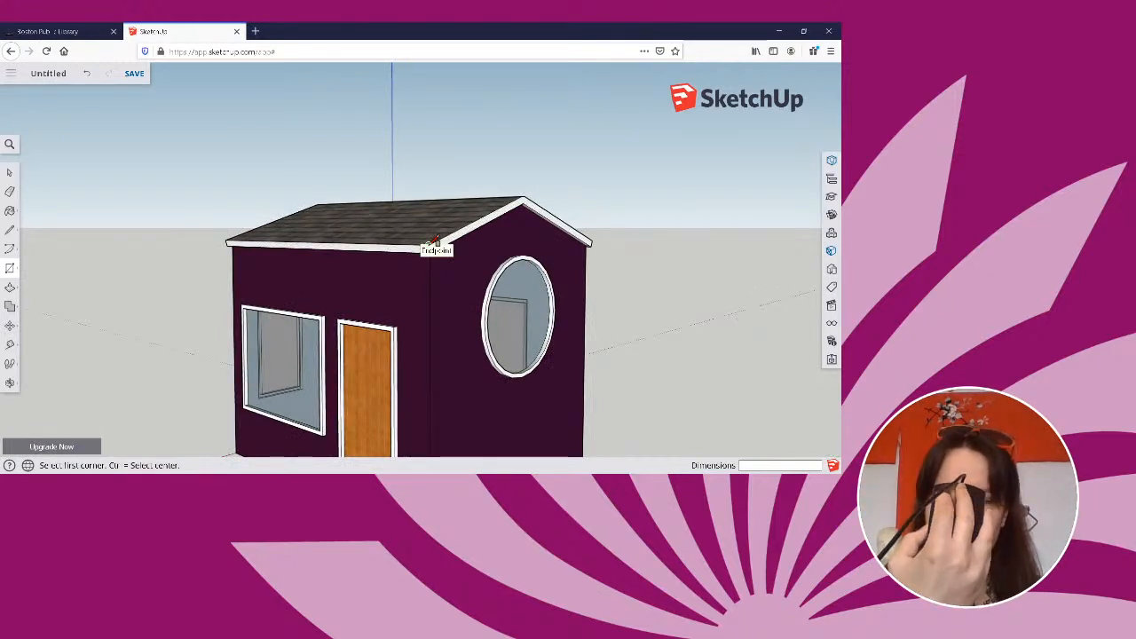
pyautogui.scroll(-2, 436, 240)
pyautogui.scroll(1, 436, 239)
pyautogui.scroll(-1, 436, 240)
pyautogui.scroll(2, 436, 239)
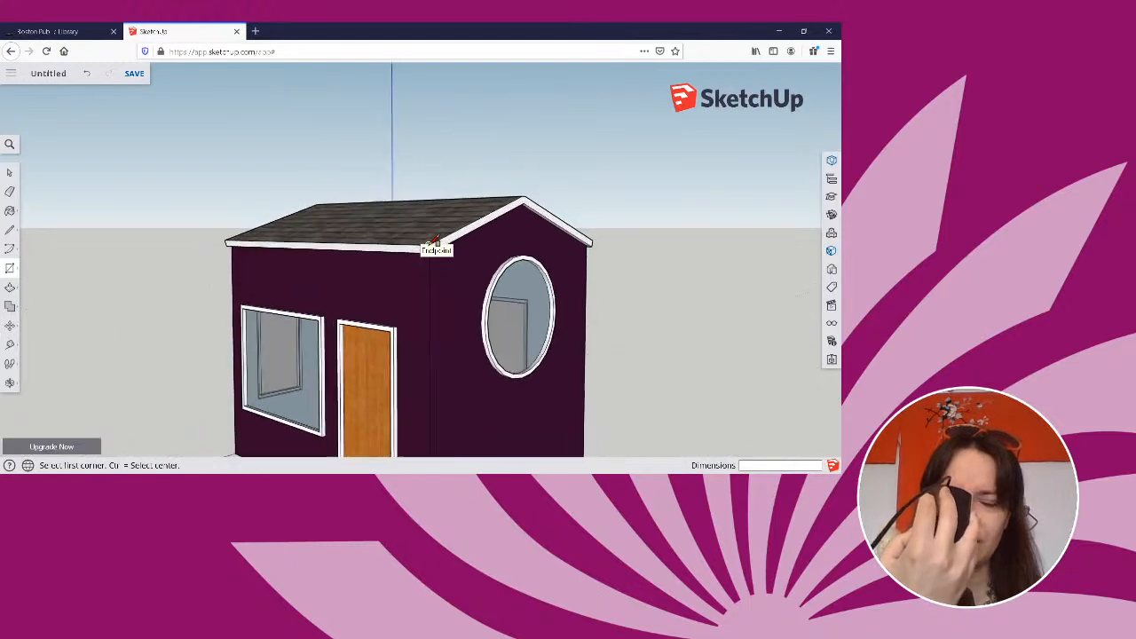
pyautogui.scroll(-1, 435, 240)
pyautogui.scroll(2, 436, 241)
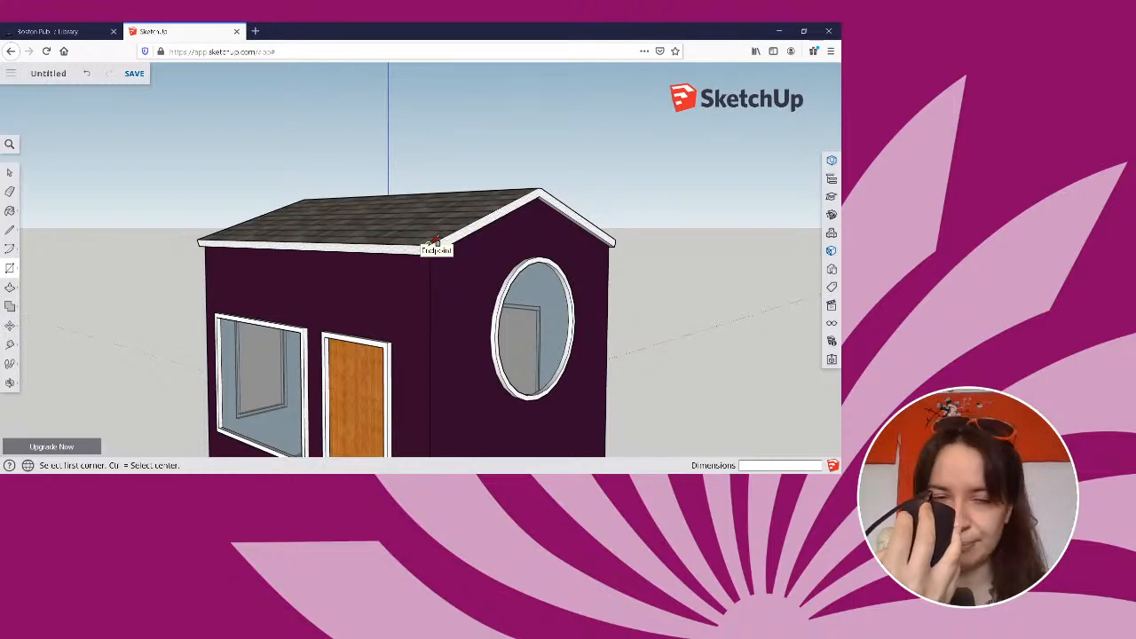
pyautogui.scroll(1, 436, 240)
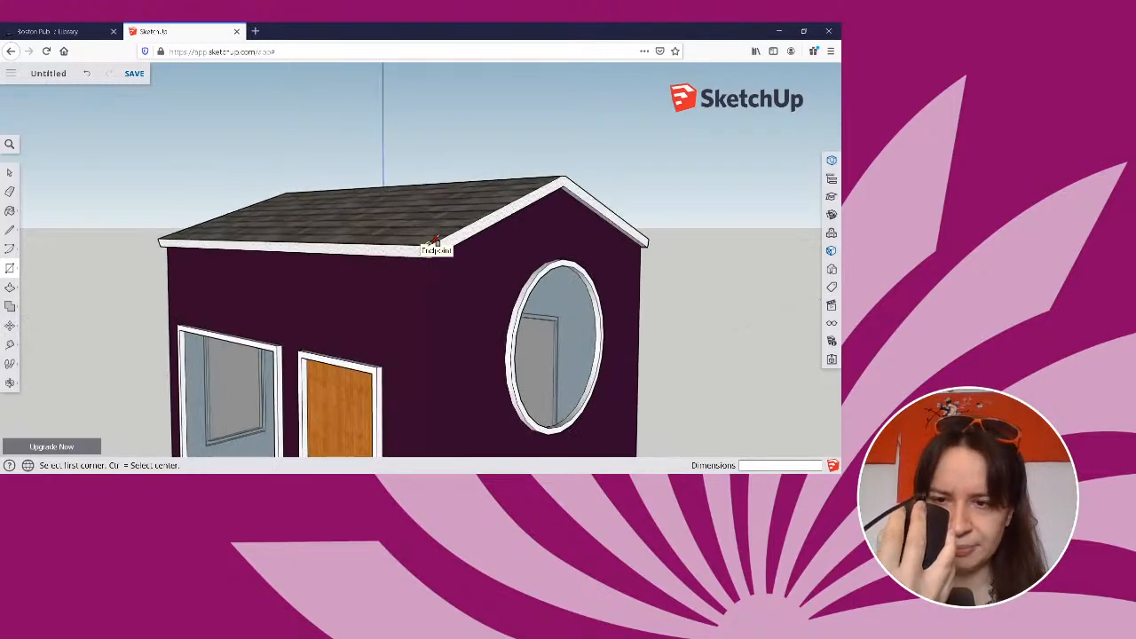
pyautogui.scroll(-2, 435, 239)
pyautogui.scroll(2, 436, 240)
pyautogui.scroll(-1, 436, 241)
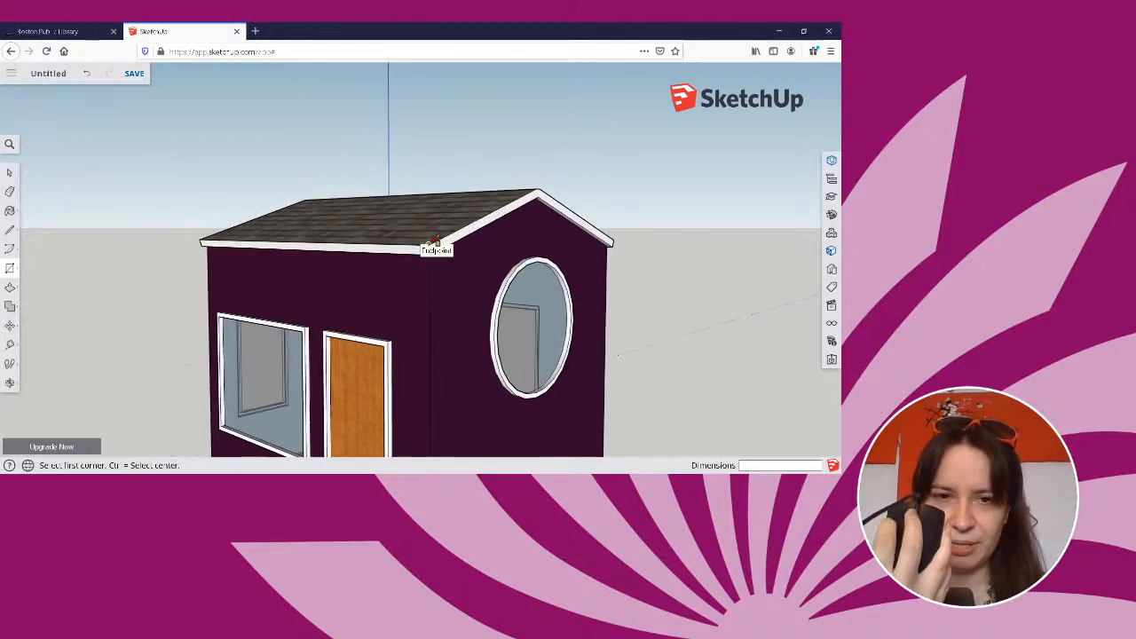
pyautogui.scroll(1, 436, 240)
pyautogui.scroll(-2, 436, 241)
pyautogui.scroll(-1, 436, 241)
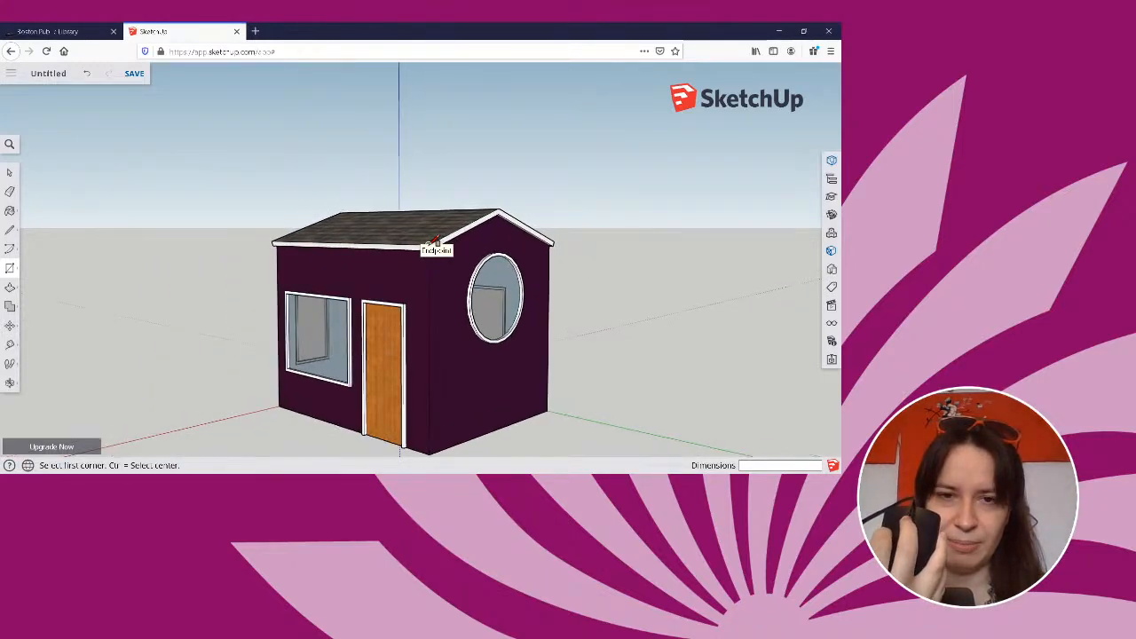
pyautogui.scroll(2, 436, 240)
pyautogui.scroll(2, 436, 239)
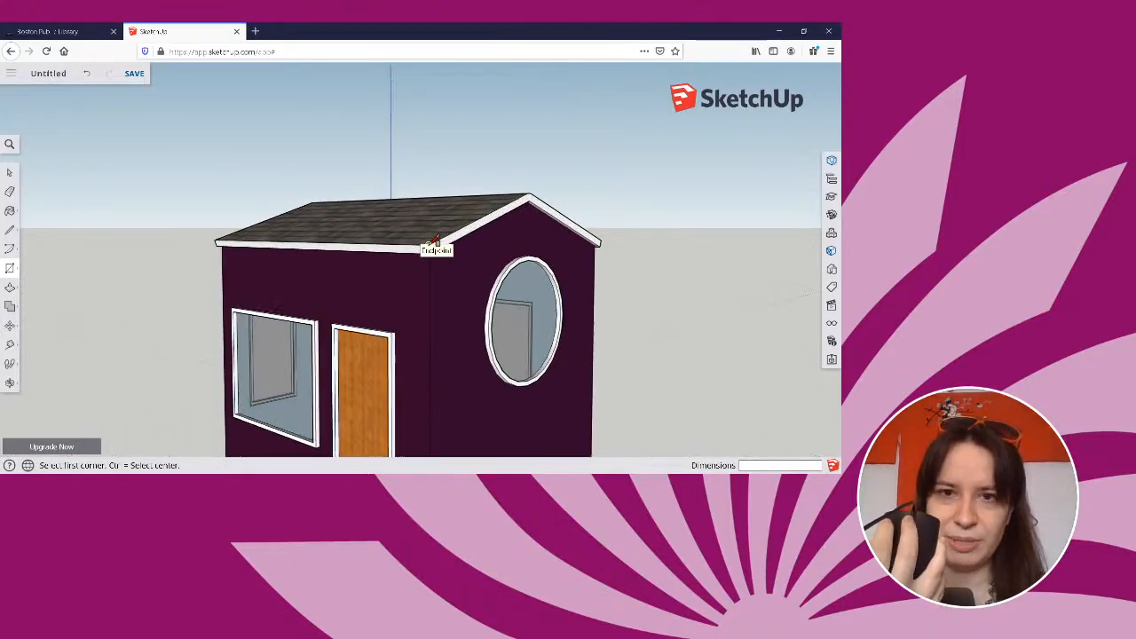
pyautogui.scroll(-3, 436, 240)
pyautogui.scroll(2, 435, 241)
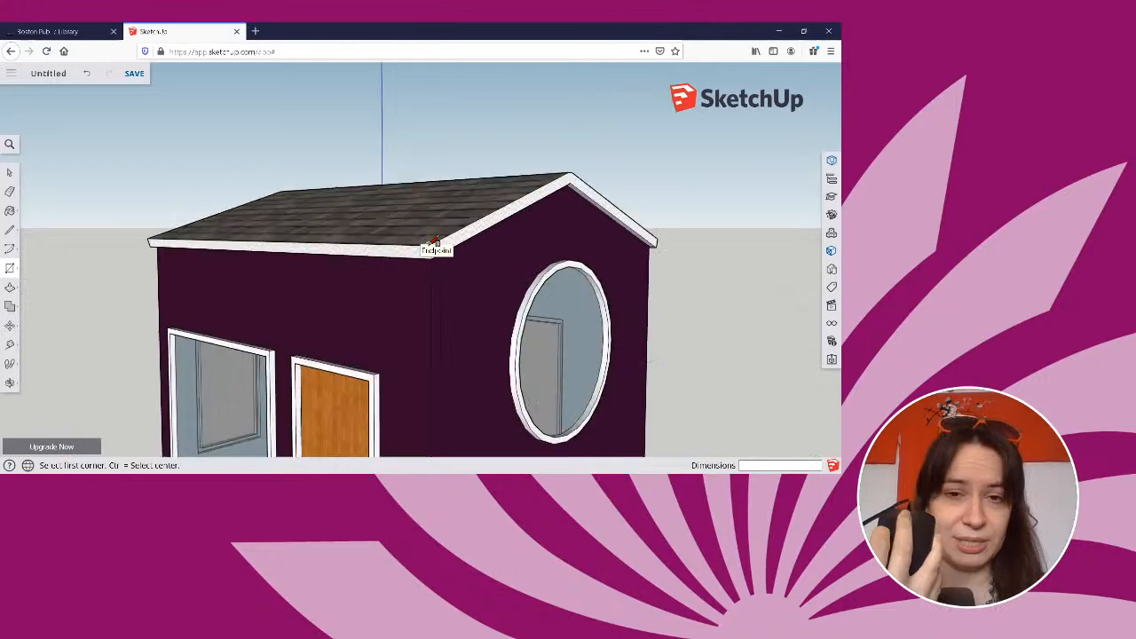
pyautogui.scroll(-1, 435, 241)
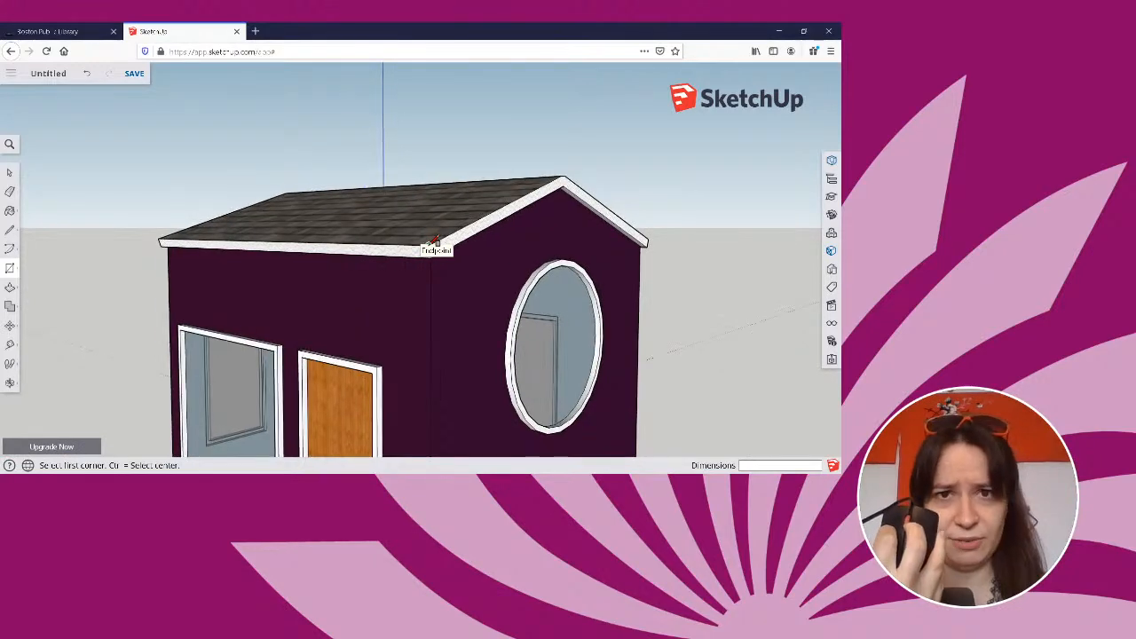
pyautogui.scroll(-1, 436, 240)
pyautogui.scroll(2, 436, 241)
pyautogui.scroll(-2, 436, 240)
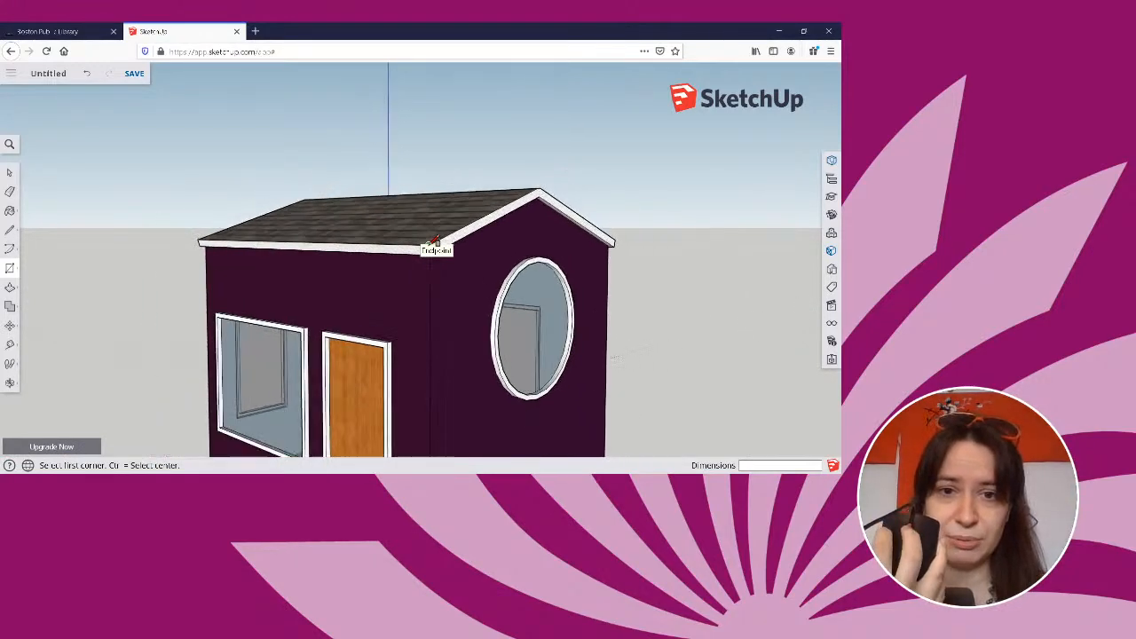
pyautogui.scroll(2, 436, 241)
pyautogui.scroll(1, 436, 240)
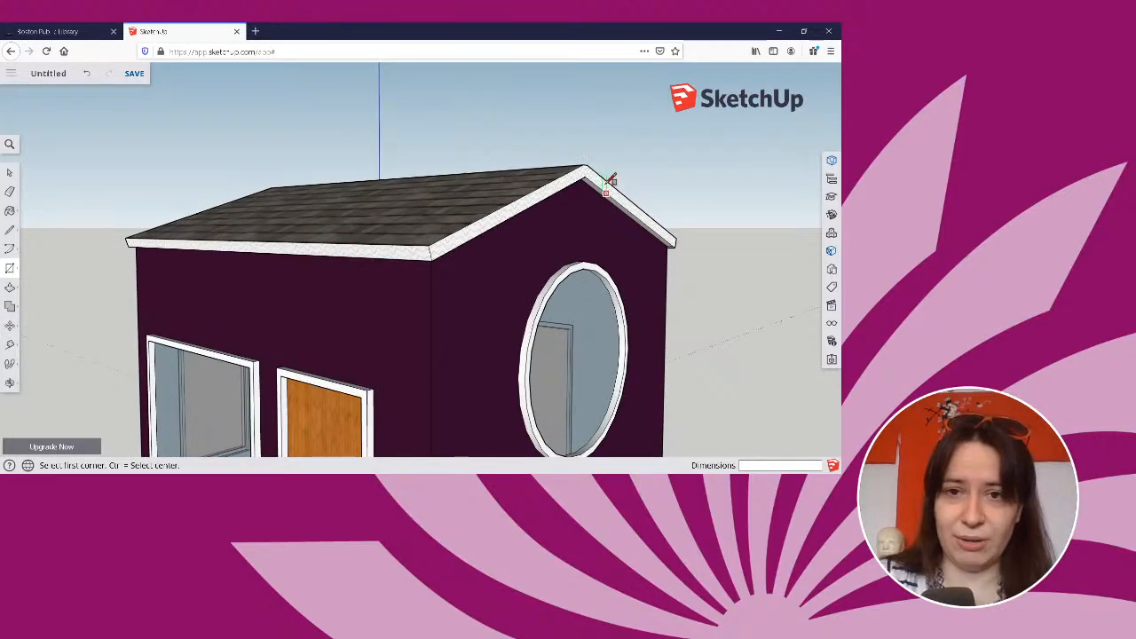
pyautogui.scroll(-5, 629, 157)
# Examine the house from its rear side with the large window and from the front door side.
pyautogui.moveTo(701, 146)
pyautogui.mouseDown(button='middle')
pyautogui.moveTo(613, 216)
pyautogui.moveTo(370, 205)
pyautogui.moveTo(231, 177)
pyautogui.moveTo(640, 177)
pyautogui.moveTo(738, 204)
pyautogui.moveTo(569, 187)
pyautogui.moveTo(731, 180)
pyautogui.moveTo(787, 233)
pyautogui.moveTo(640, 266)
pyautogui.moveTo(495, 273)
pyautogui.moveTo(279, 208)
pyautogui.moveTo(279, 182)
pyautogui.moveTo(305, 178)
pyautogui.moveTo(375, 221)
pyautogui.moveTo(456, 246)
pyautogui.moveTo(583, 254)
pyautogui.moveTo(695, 222)
pyautogui.moveTo(718, 172)
pyautogui.moveTo(710, 149)
pyautogui.moveTo(446, 162)
pyautogui.moveTo(142, 147)
pyautogui.moveTo(193, 208)
pyautogui.moveTo(240, 215)
pyautogui.mouseUp(button='middle')
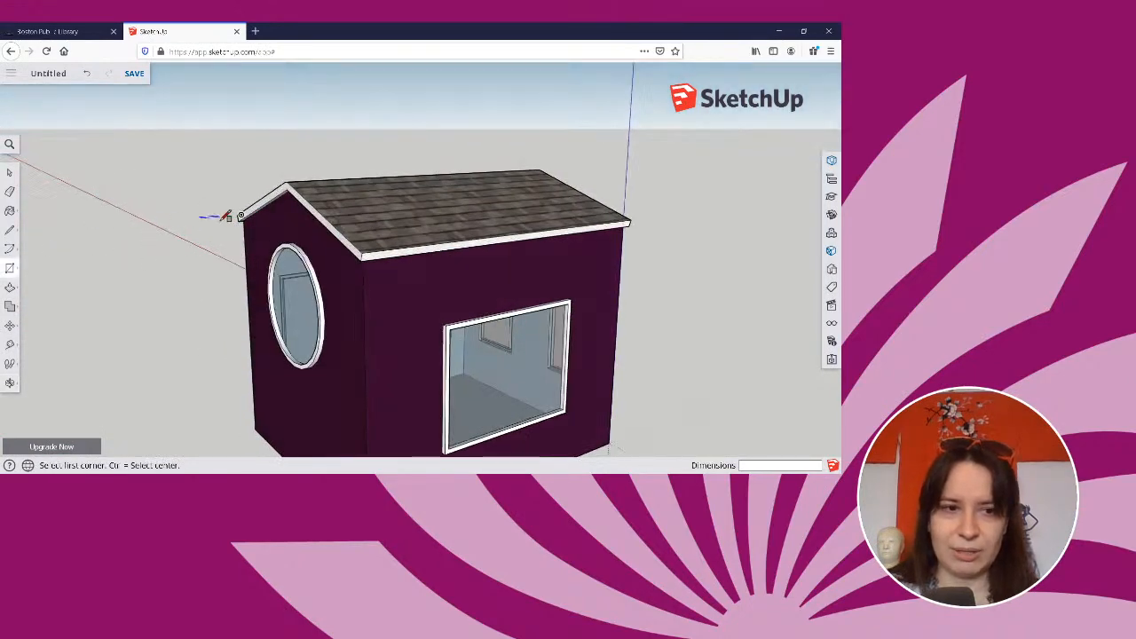
pyautogui.moveTo(178, 212); pyautogui.dragTo(217, 204, button='middle')
pyautogui.press('r')
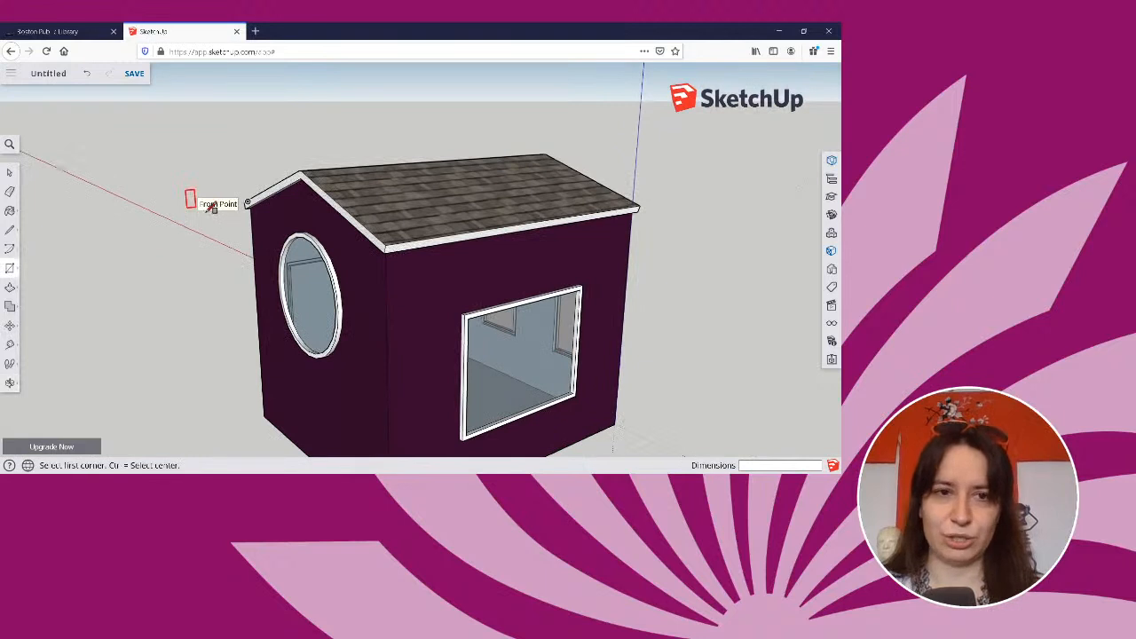
pyautogui.moveTo(258, 115); pyautogui.dragTo(421, 119, button='middle')
pyautogui.press('r')
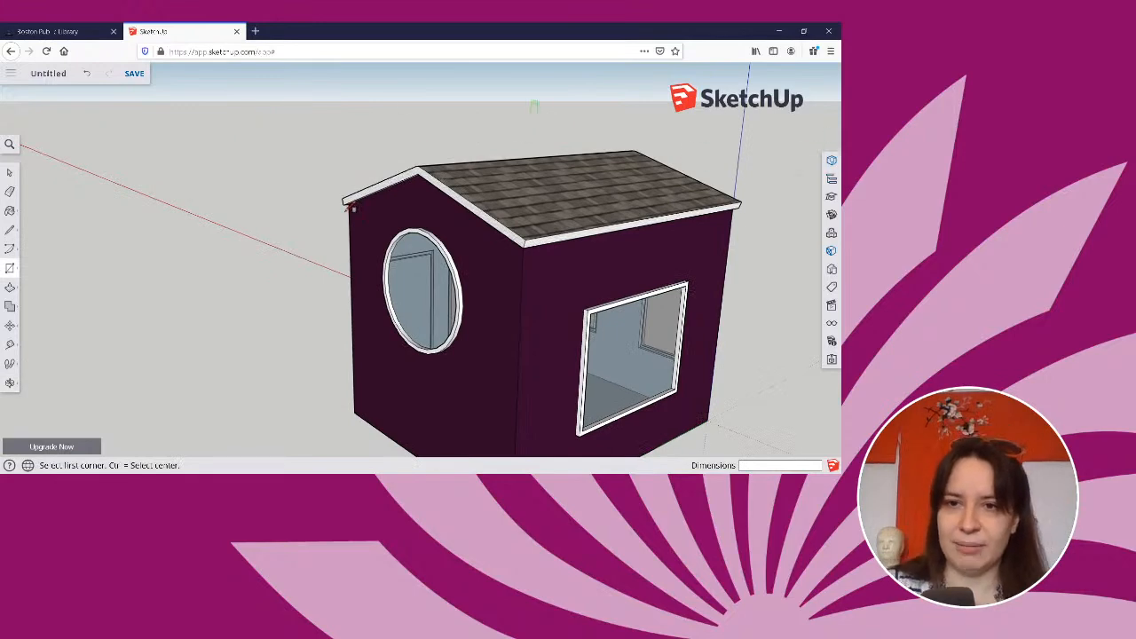
pyautogui.scroll(-3, 507, 183)
pyautogui.scroll(3, 511, 182)
pyautogui.scroll(1, 509, 184)
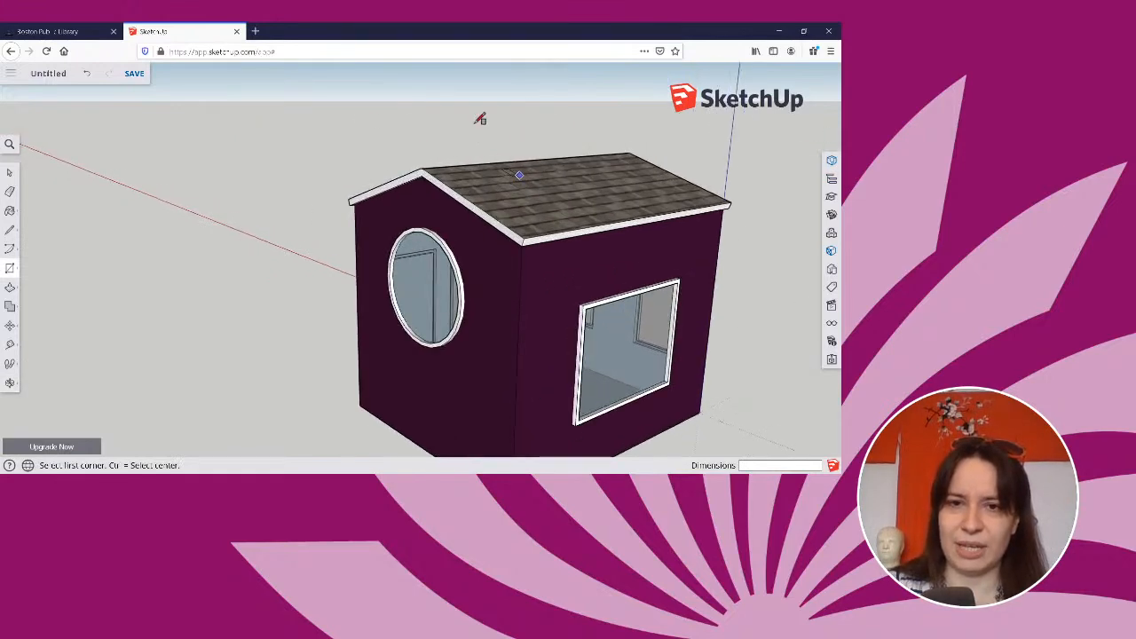
pyautogui.scroll(-2, 371, 176)
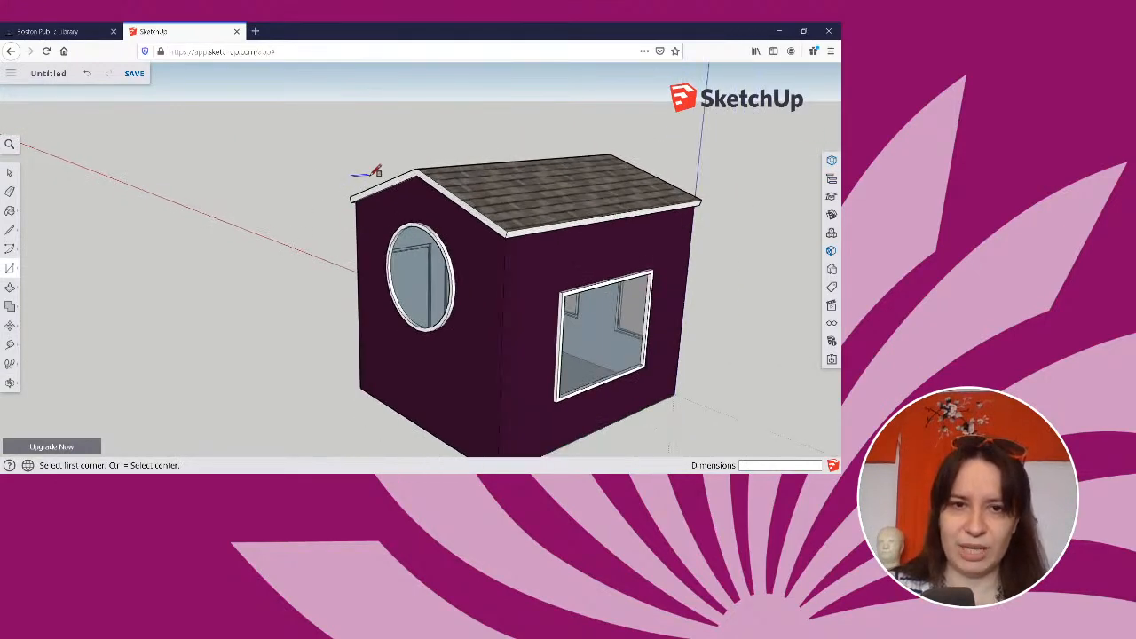
pyautogui.moveTo(375, 171); pyautogui.dragTo(785, 109, button='middle')
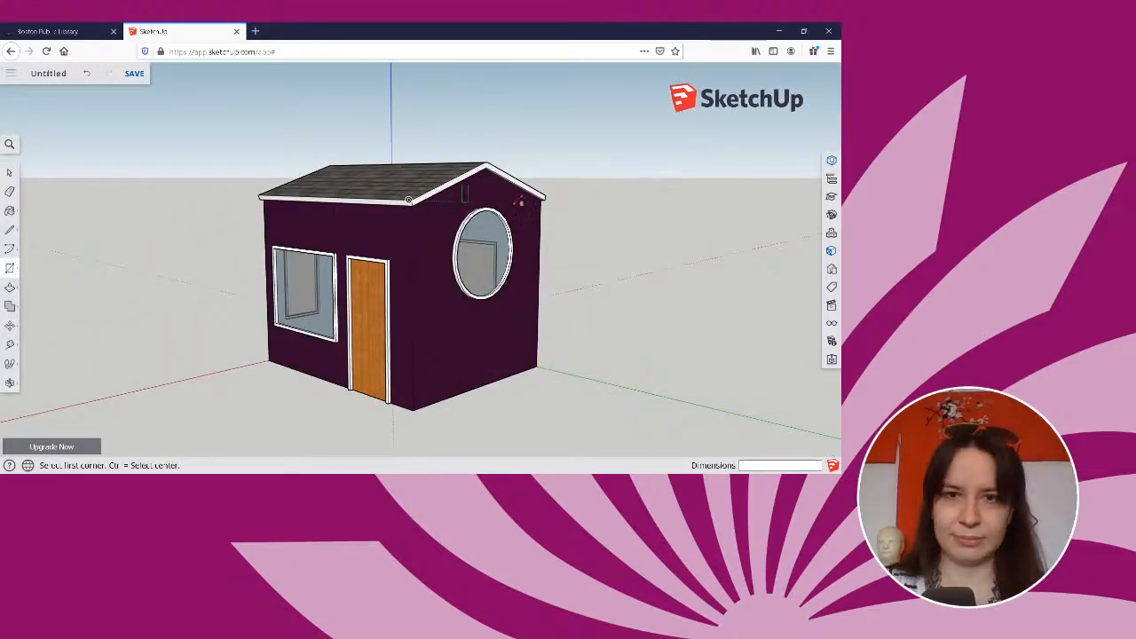
pyautogui.moveTo(565, 193); pyautogui.dragTo(812, 160, button='middle')
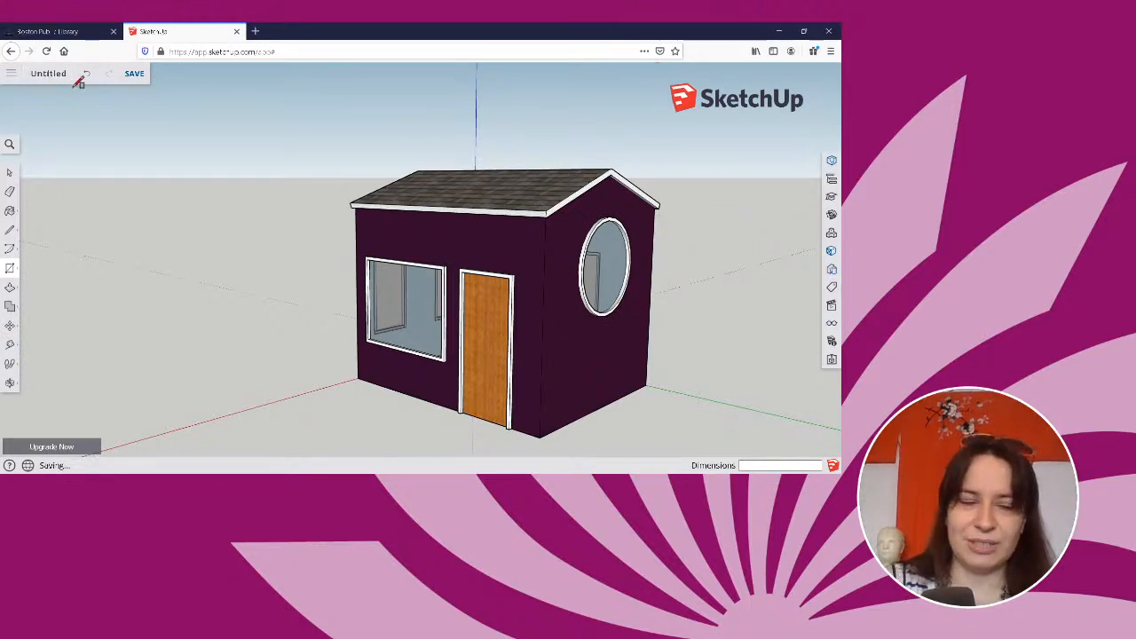
pyautogui.click(8, 74)
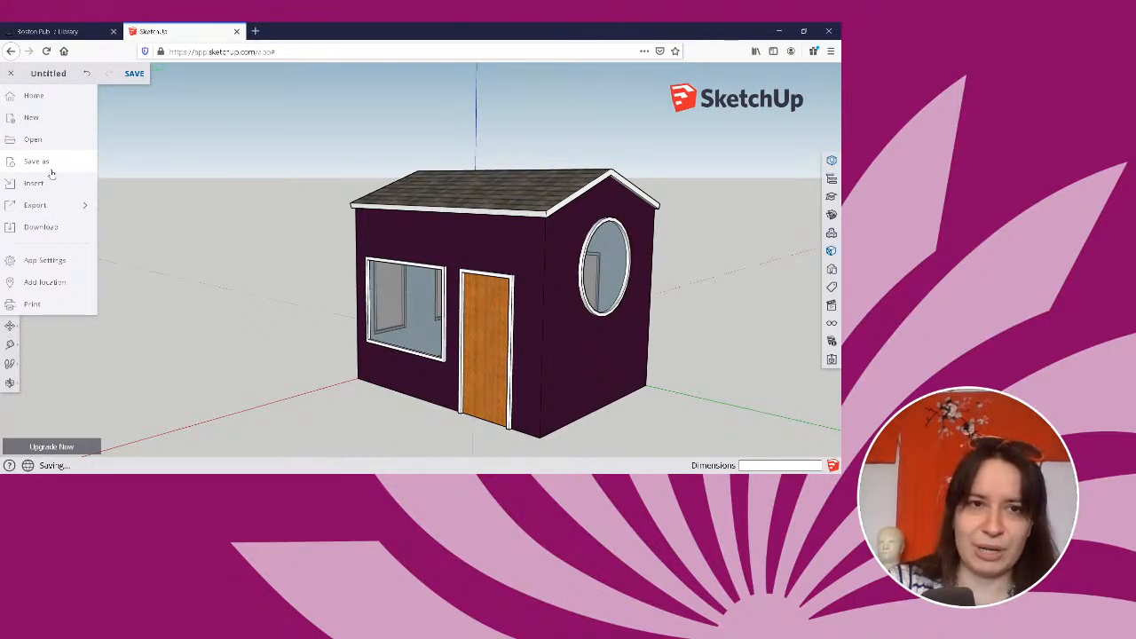
pyautogui.moveTo(259, 52); pyautogui.dragTo(194, 61)
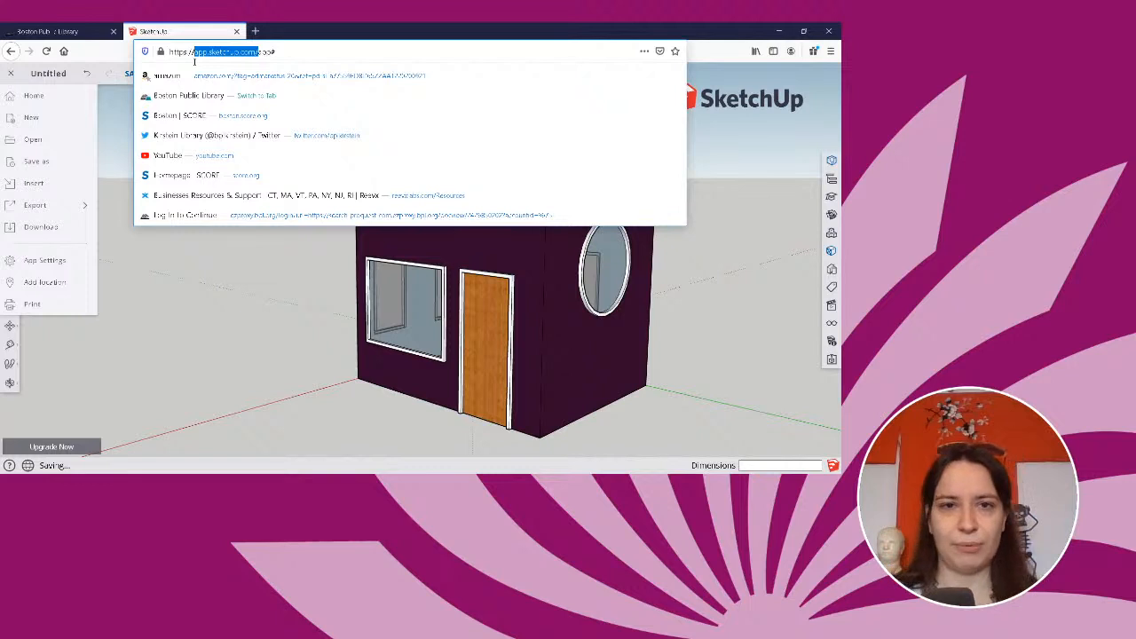
pyautogui.press('Escape')
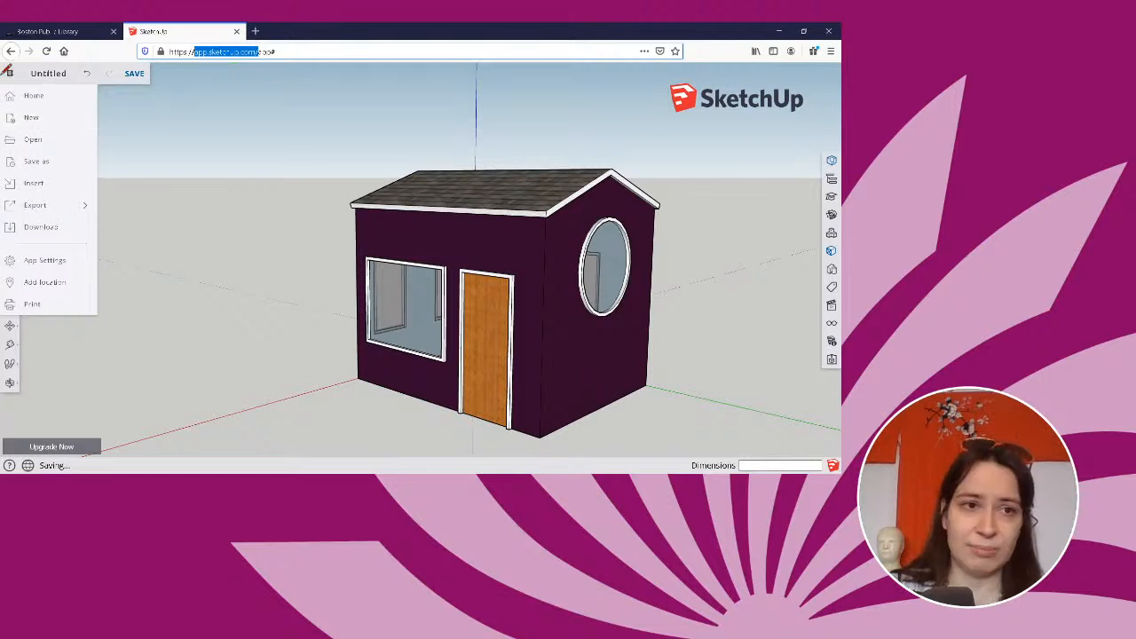
pyautogui.click(35, 138)
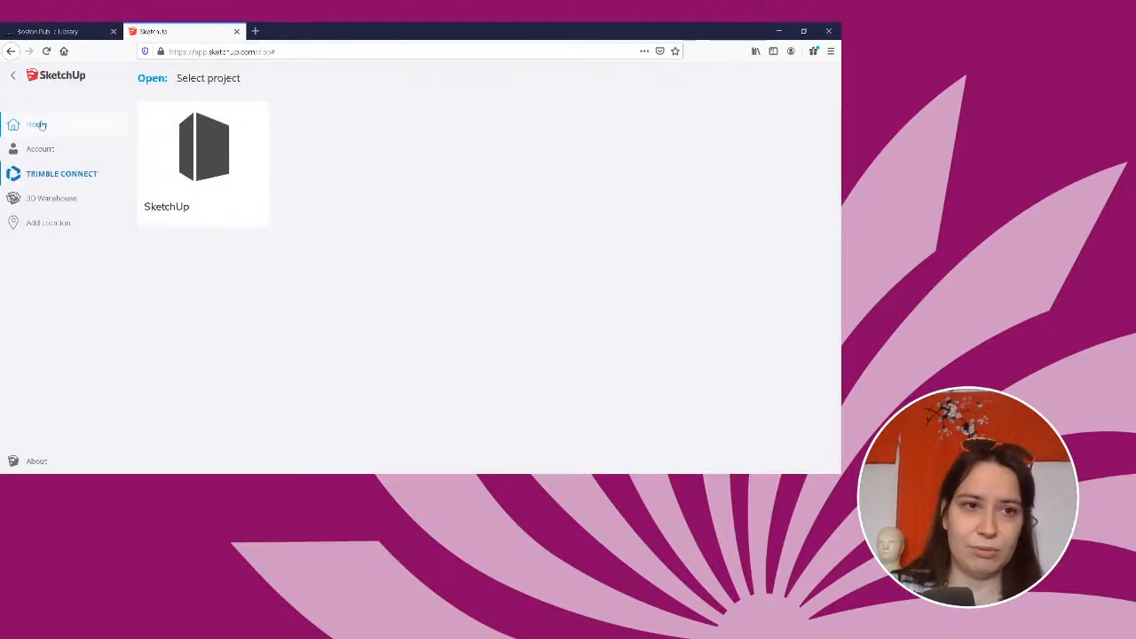
pyautogui.click(12, 75)
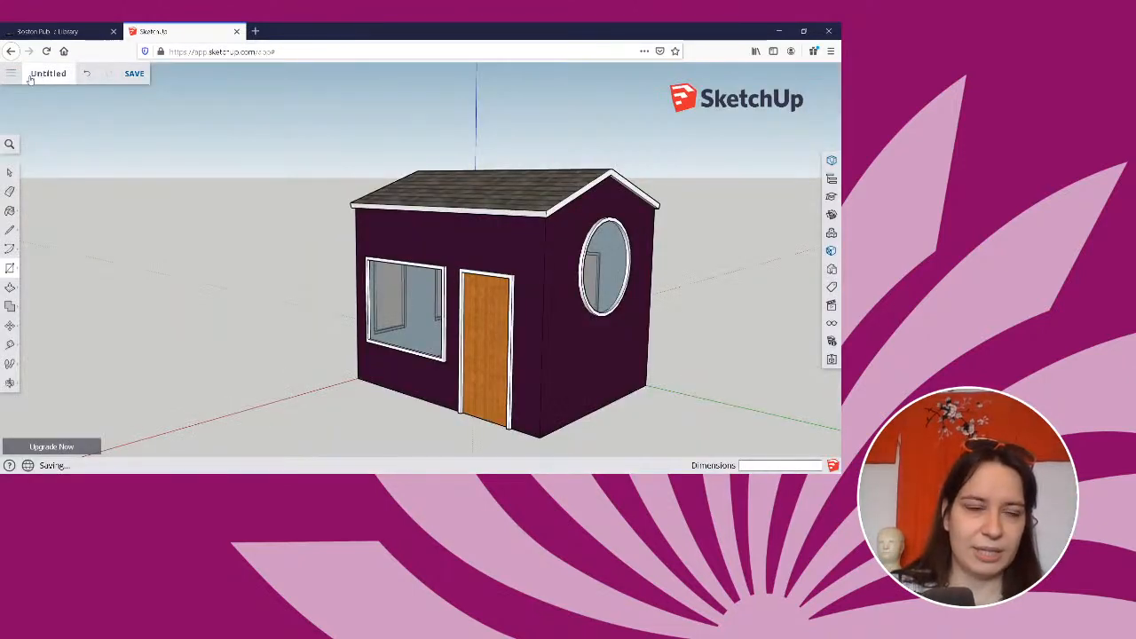
# Start a new blank model without saving the changes to the current house model.
pyautogui.click(10, 74)
pyautogui.click(41, 124)
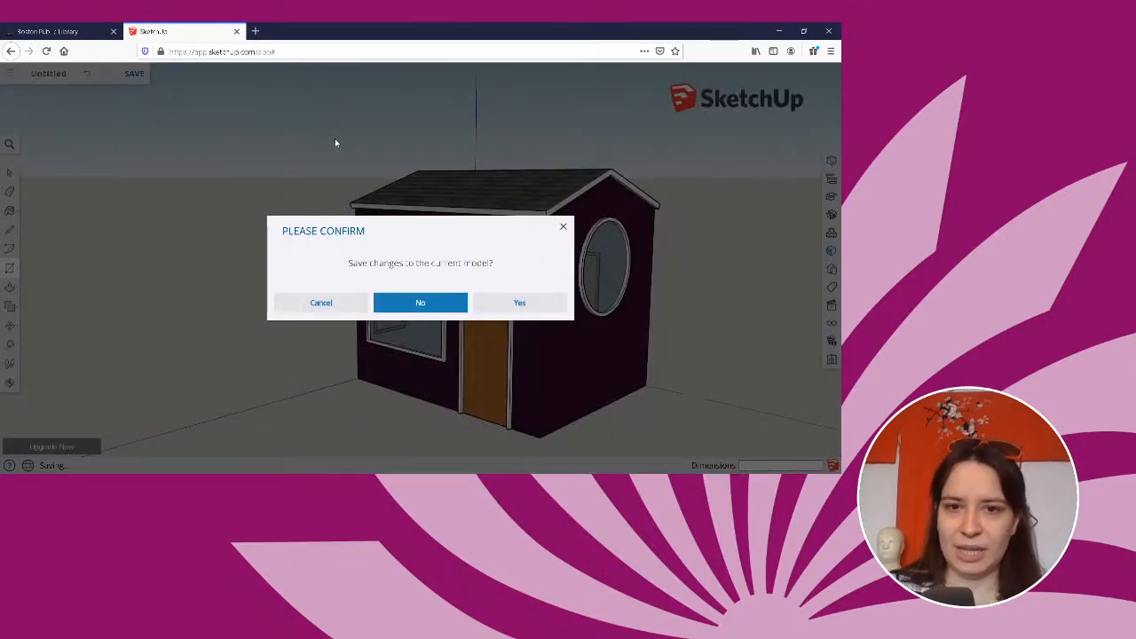
pyautogui.click(414, 306)
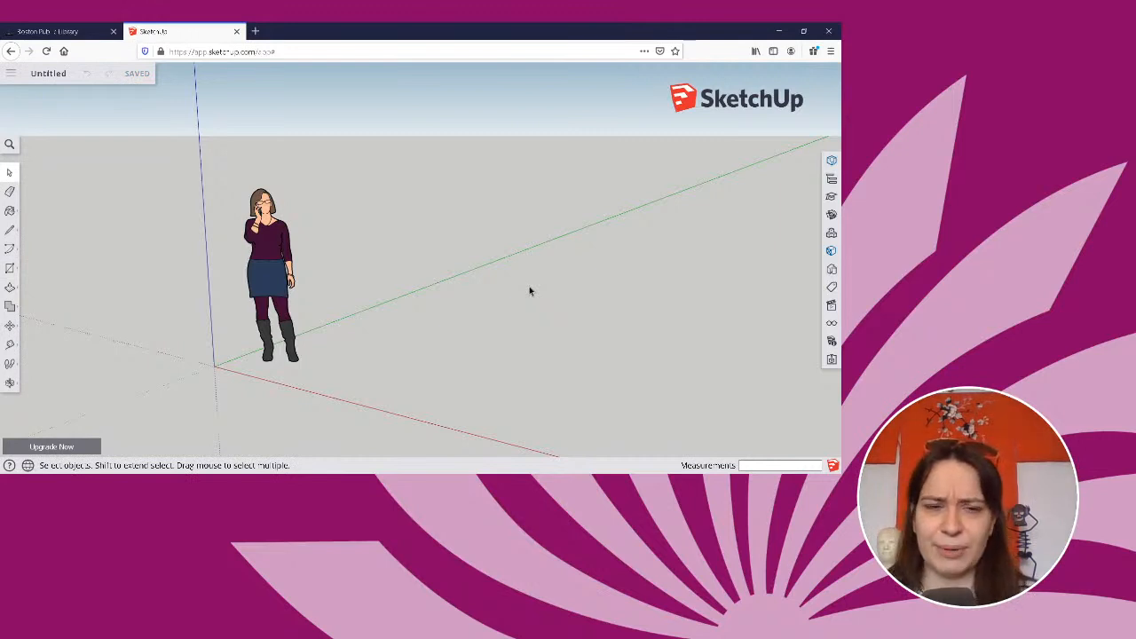
# Examine the blank model's axes and scale figure from near and far and from lower and higher viewpoints.
pyautogui.scroll(-3, 399, 265)
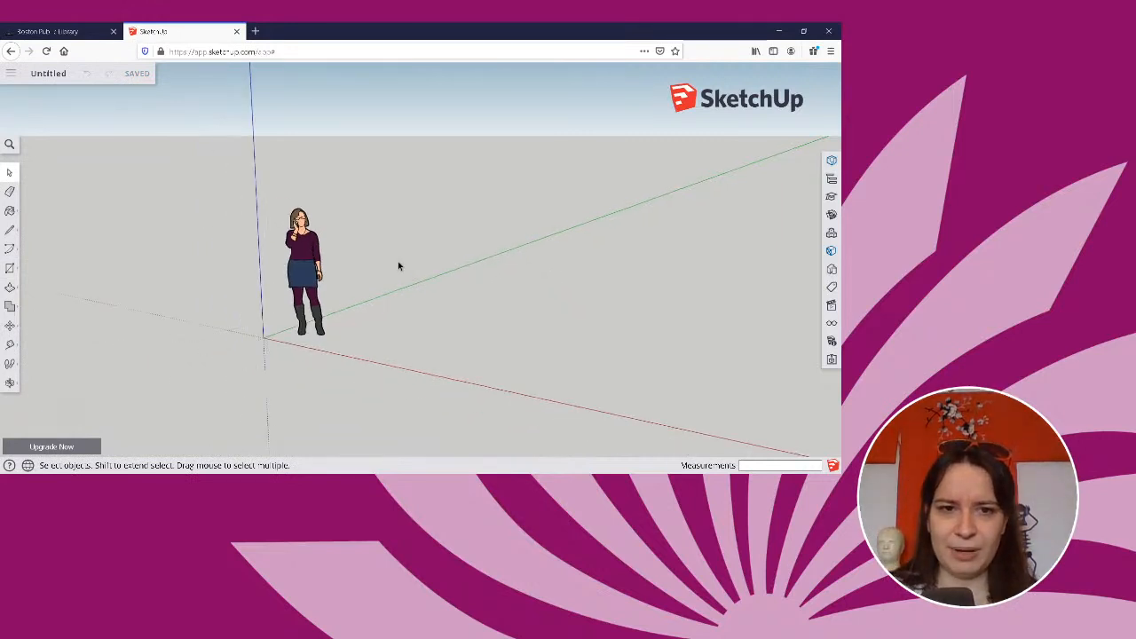
pyautogui.scroll(3, 398, 266)
pyautogui.scroll(1, 399, 265)
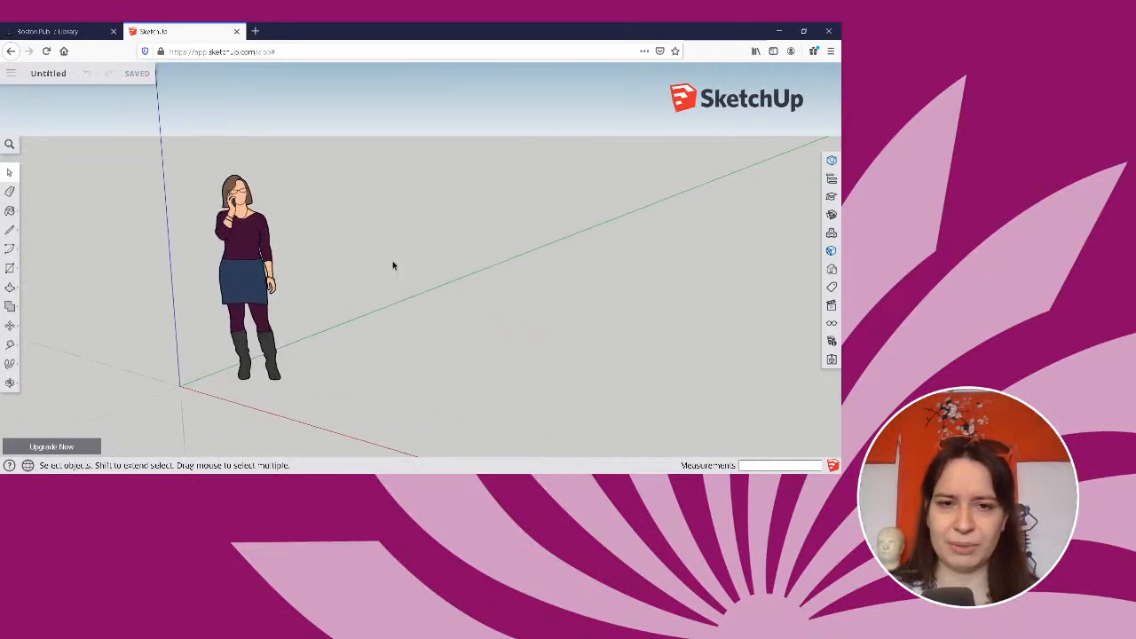
pyautogui.moveTo(389, 263); pyautogui.dragTo(380, 241, button='middle')
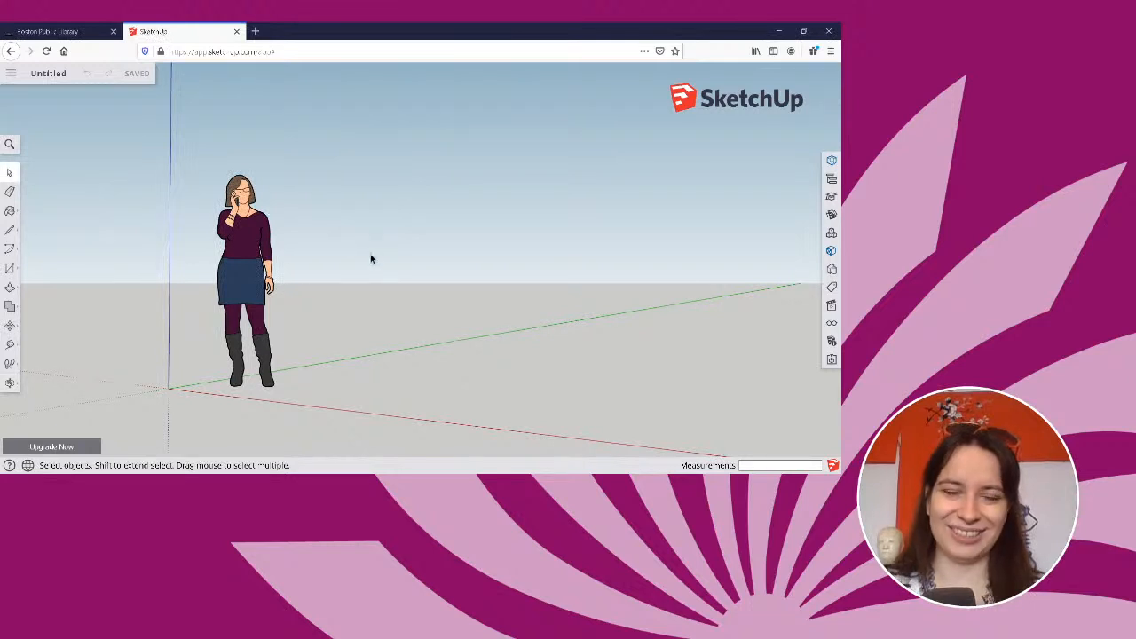
pyautogui.moveTo(370, 257); pyautogui.dragTo(274, 306, button='middle')
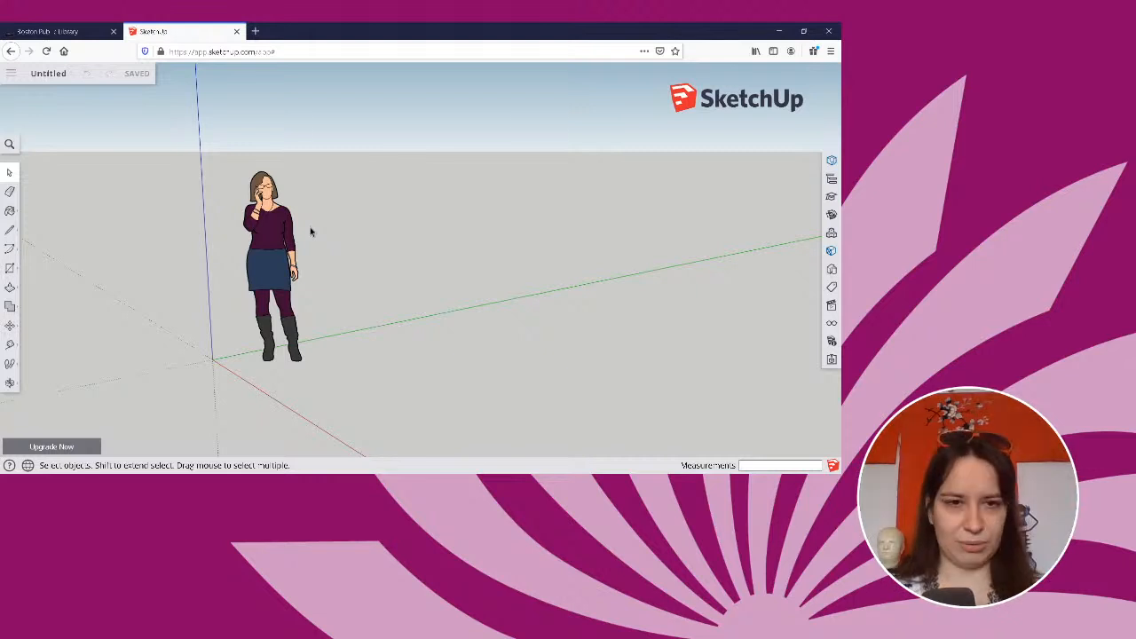
# Select the scale figure beside the origin and review its component details in Entity Info.
pyautogui.click(261, 252)
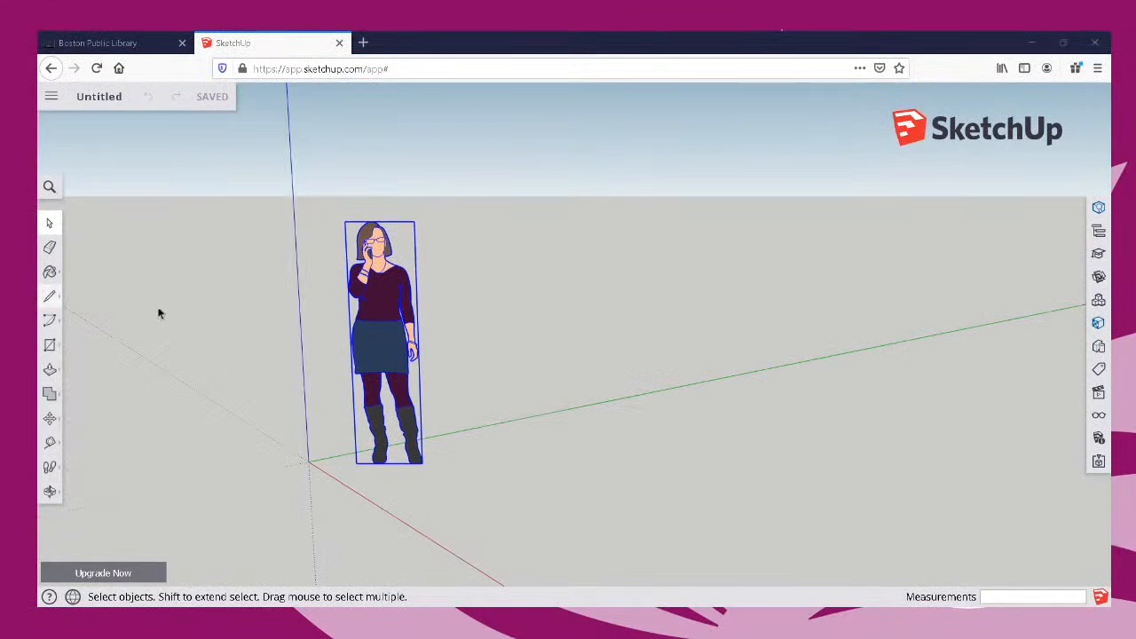
pyautogui.click(558, 267)
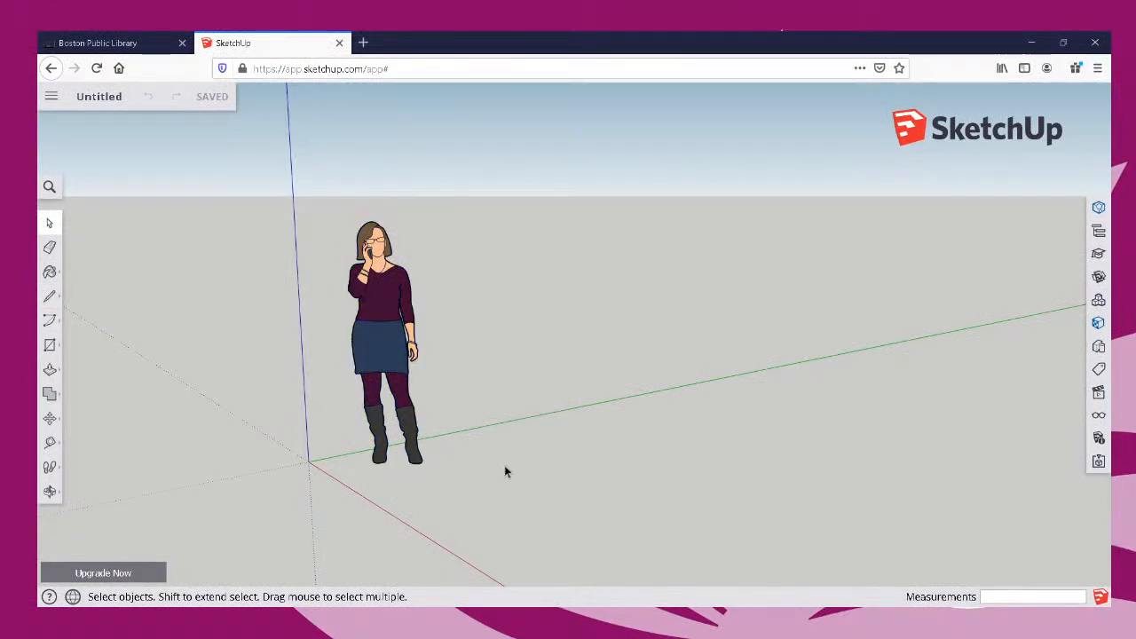
pyautogui.click(379, 315)
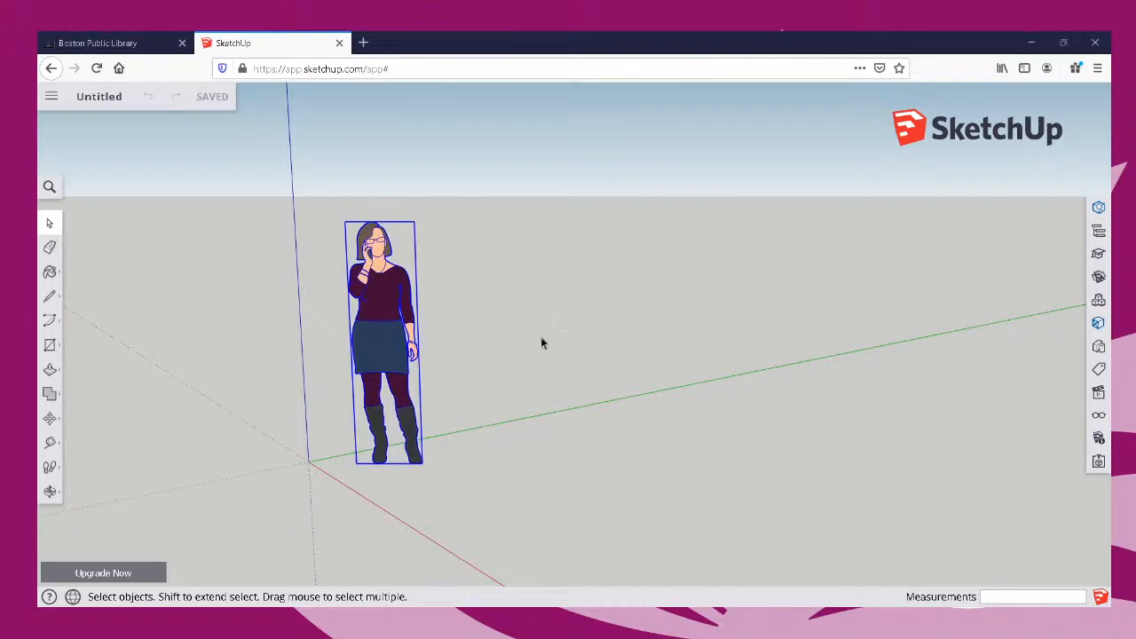
pyautogui.moveTo(545, 327); pyautogui.dragTo(426, 329, button='middle')
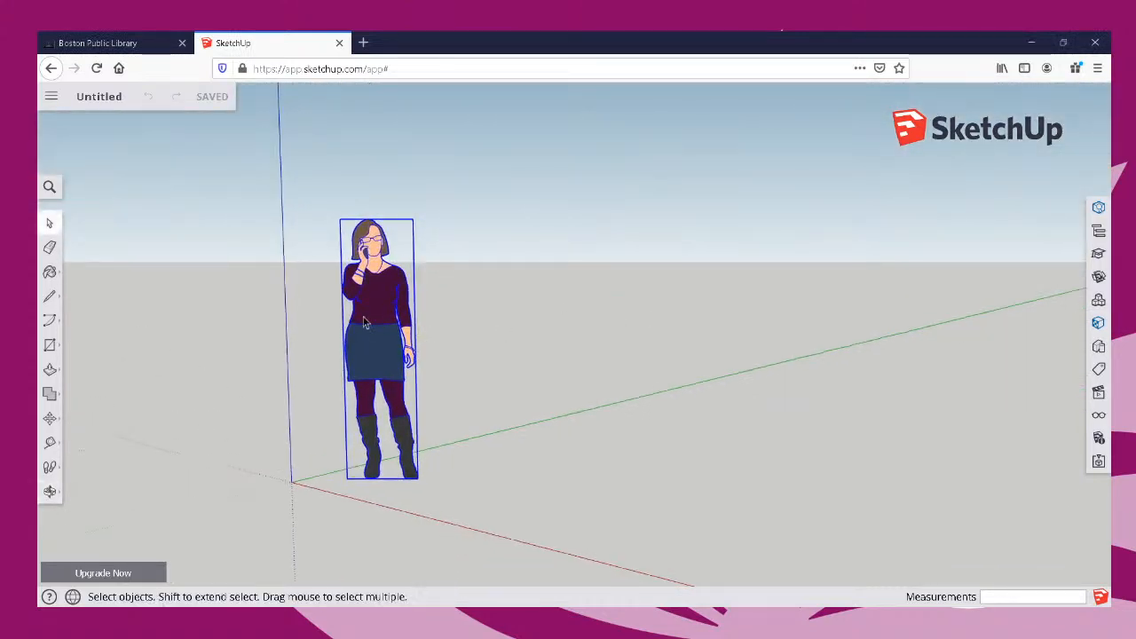
pyautogui.click(1099, 208)
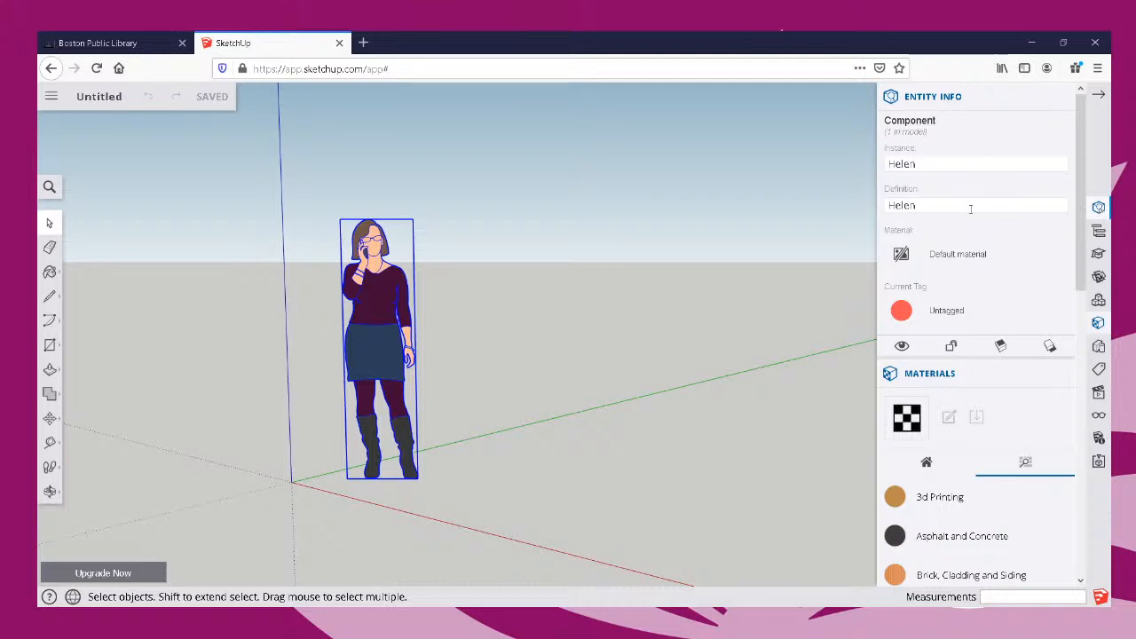
pyautogui.scroll(-5, 971, 208)
pyautogui.scroll(4, 1069, 287)
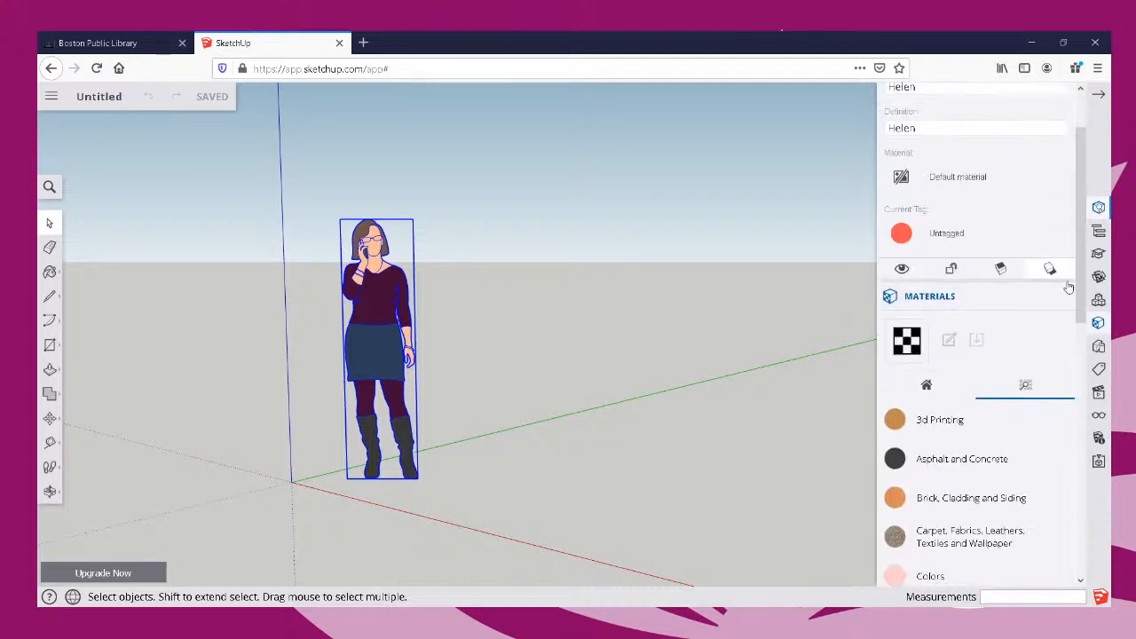
pyautogui.scroll(3, 1068, 287)
# Hide the materials library and entity details, and delete the selected scale figure.
pyautogui.click(1069, 371)
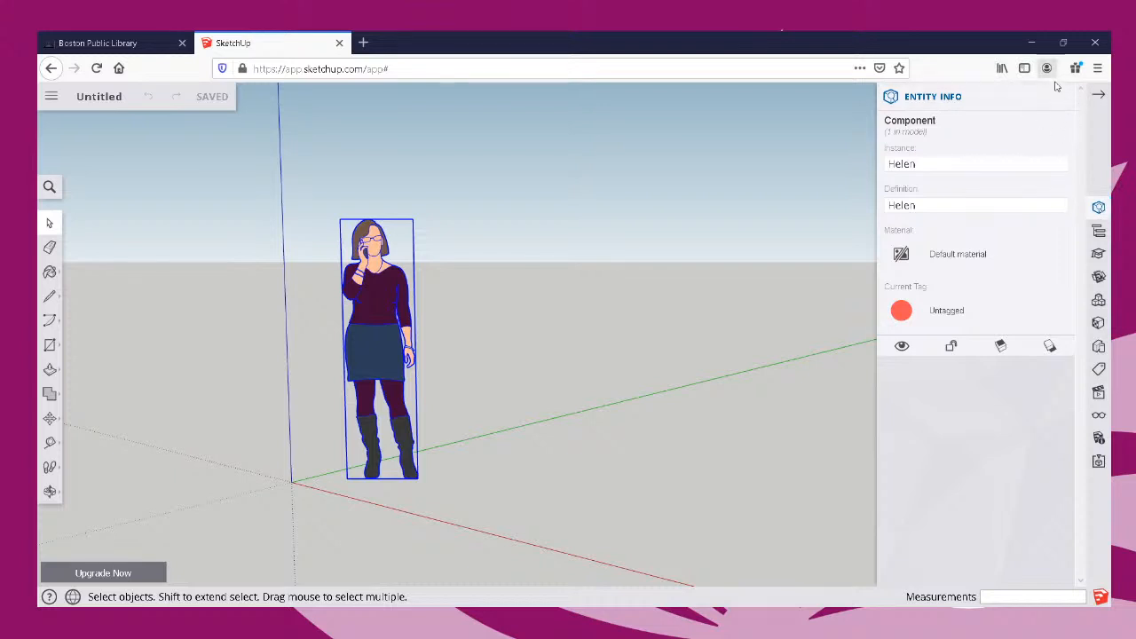
pyautogui.click(1099, 101)
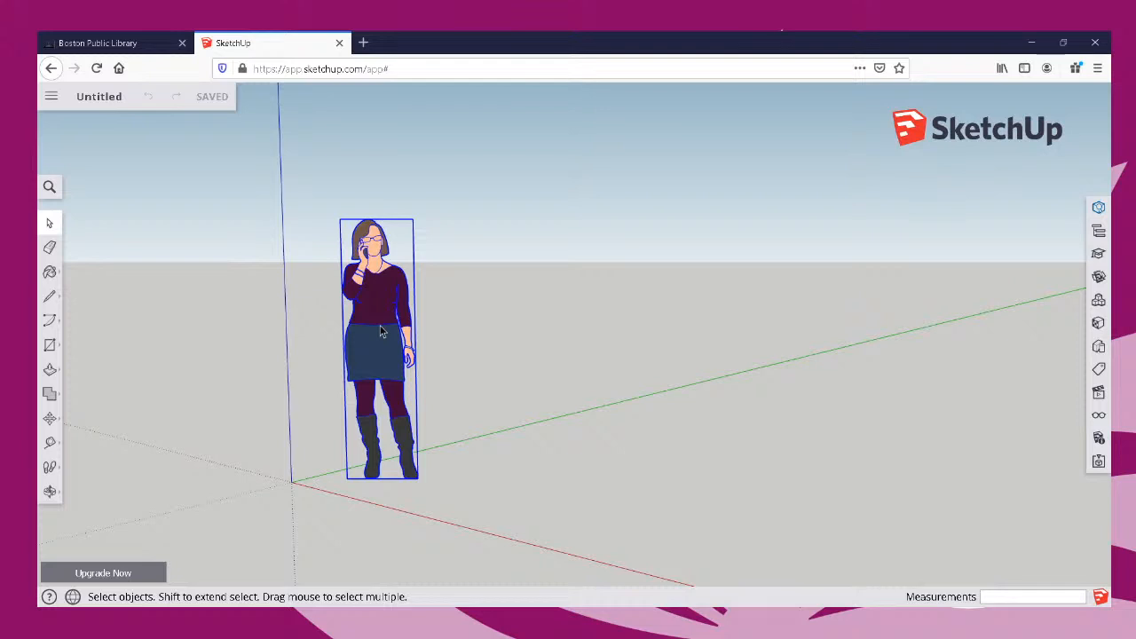
pyautogui.press('Delete')
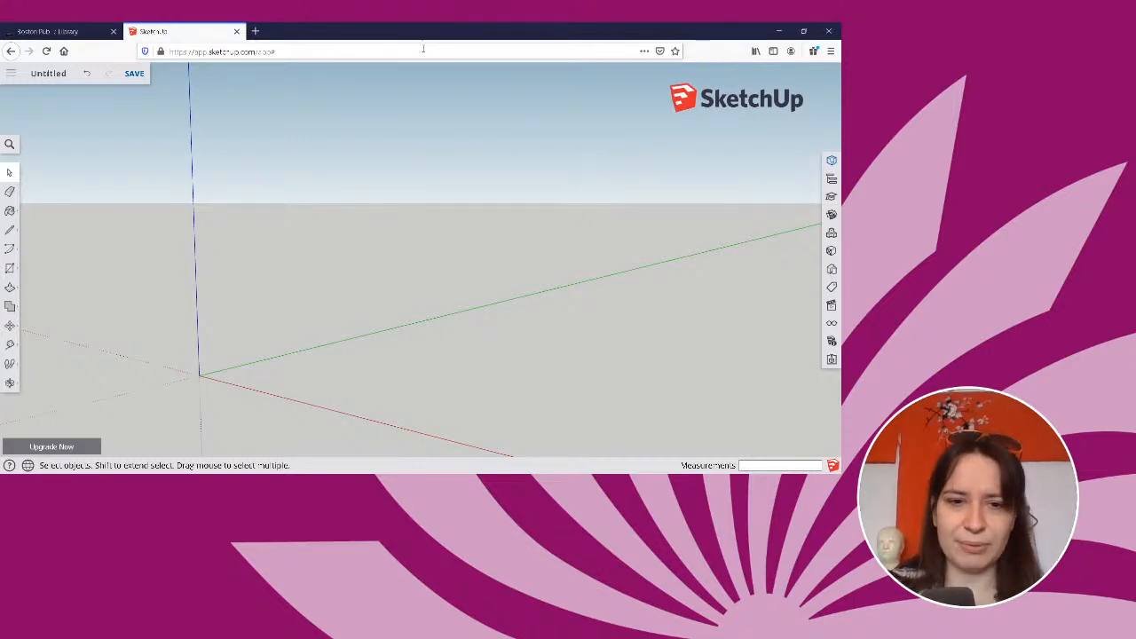
# Draw an upright rectangle about 7' by 4' 6" from the origin along the red axis, and undo it.
pyautogui.click(11, 270)
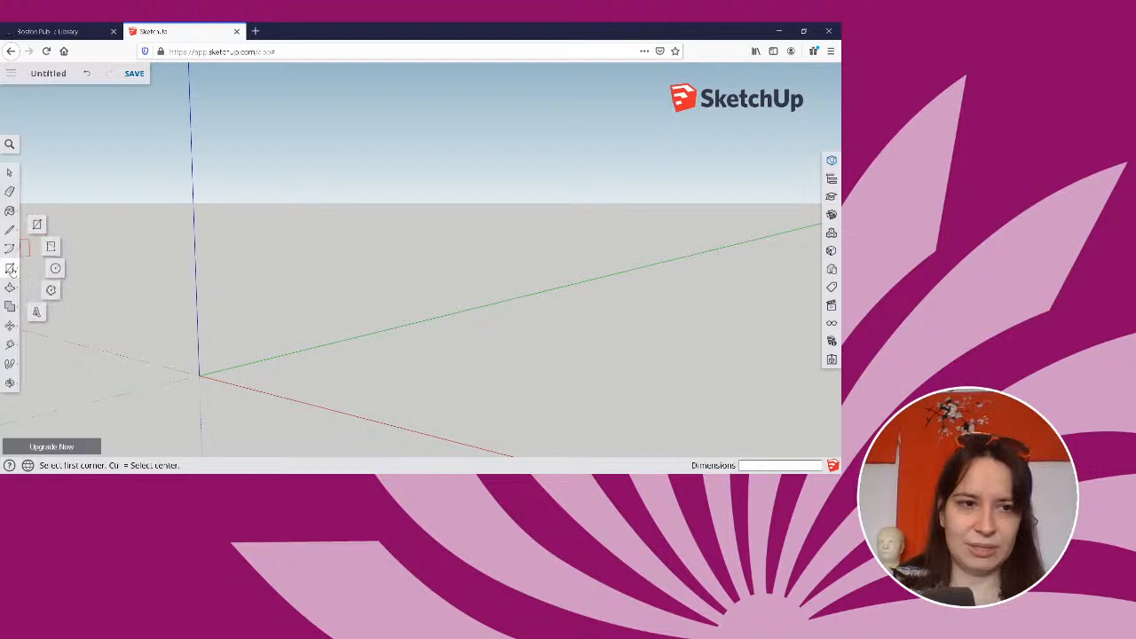
pyautogui.click(36, 223)
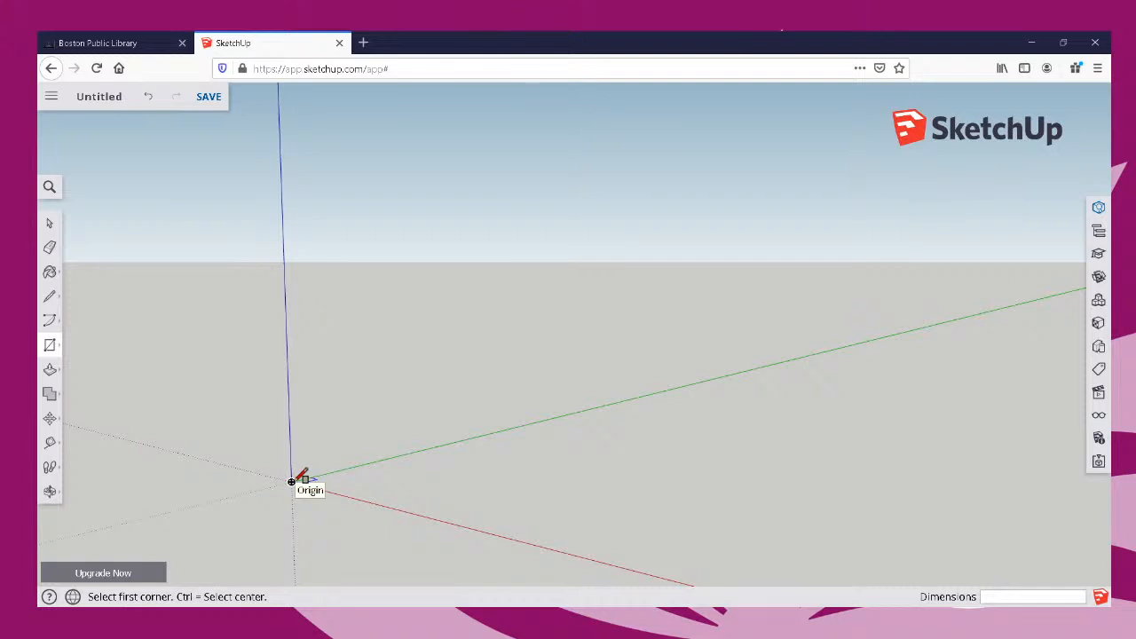
pyautogui.click(291, 482)
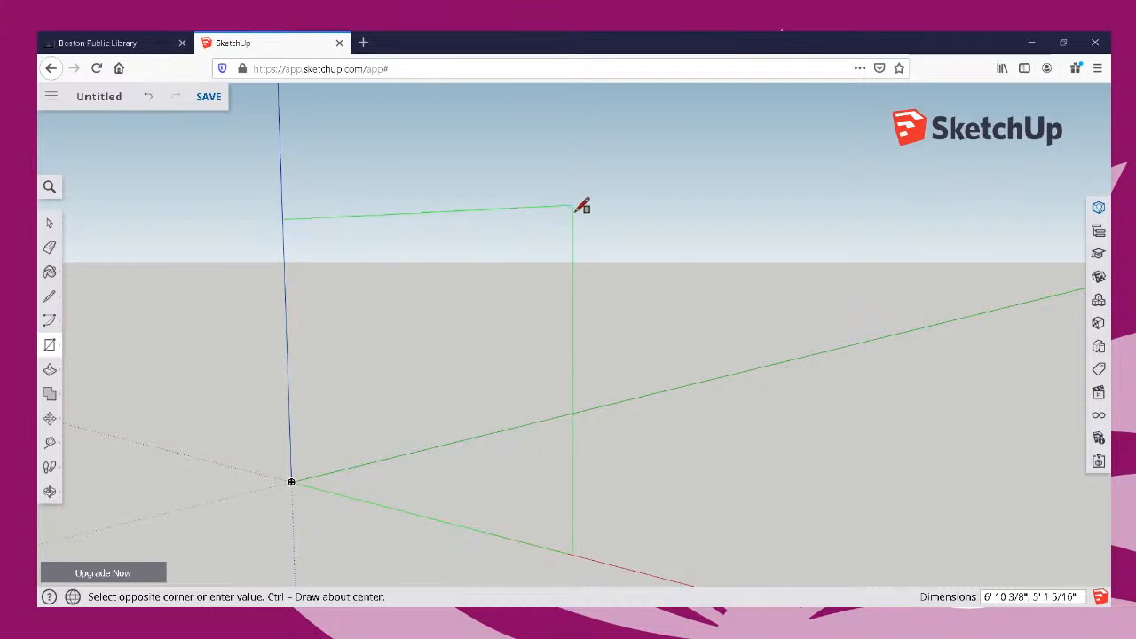
pyautogui.click(587, 249)
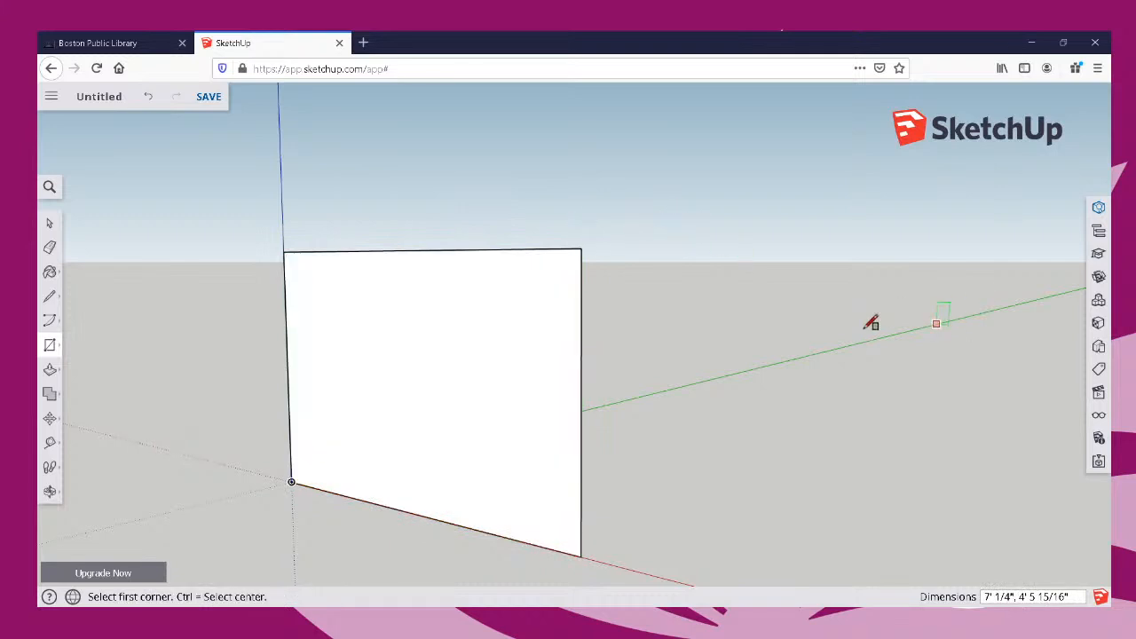
pyautogui.moveTo(872, 324); pyautogui.dragTo(808, 377, button='middle')
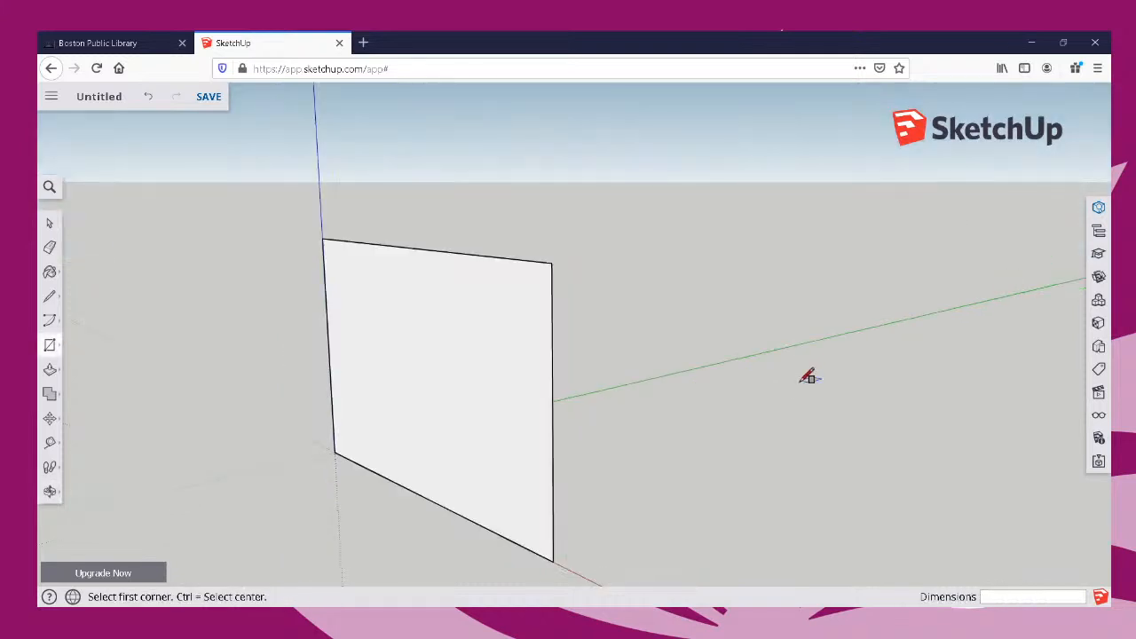
pyautogui.hotkey('ctrl', 'z')
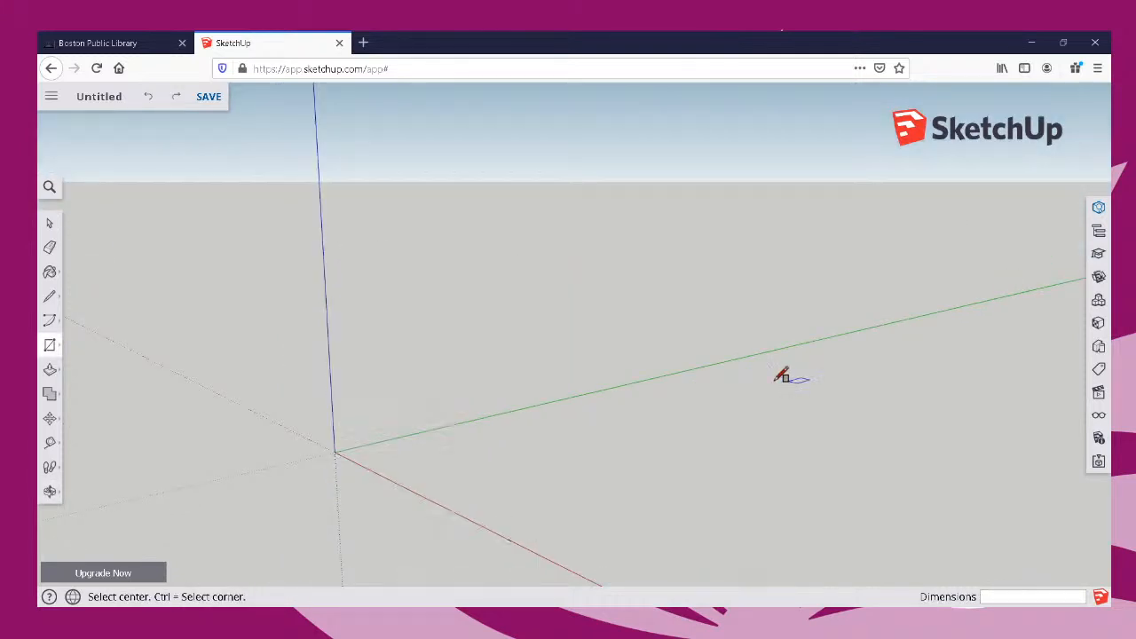
pyautogui.click(335, 451)
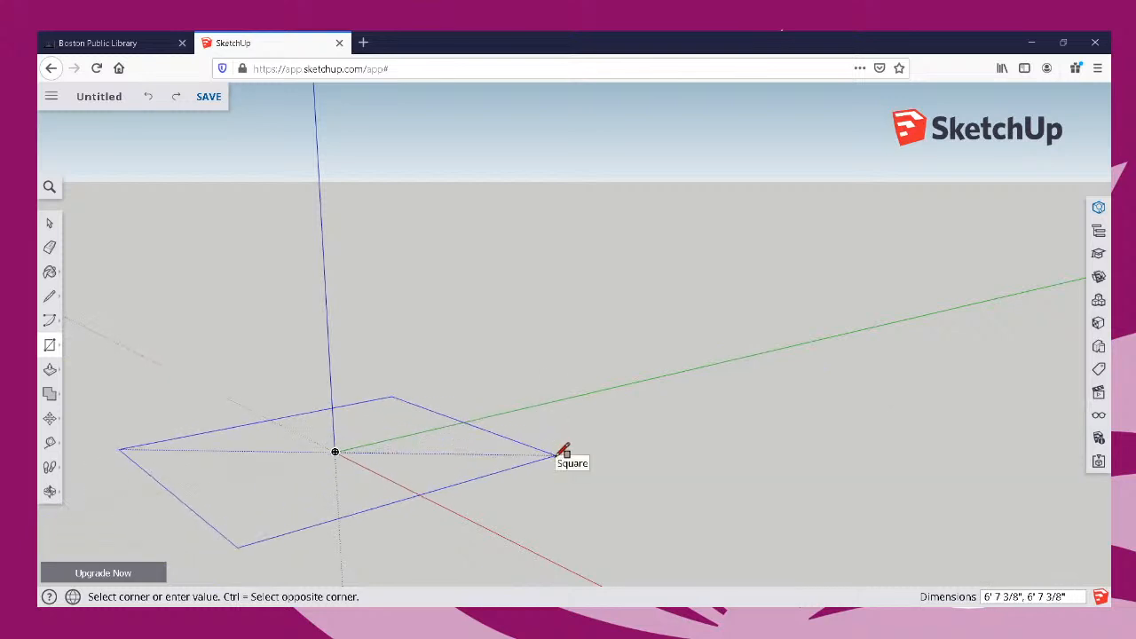
pyautogui.press('Escape')
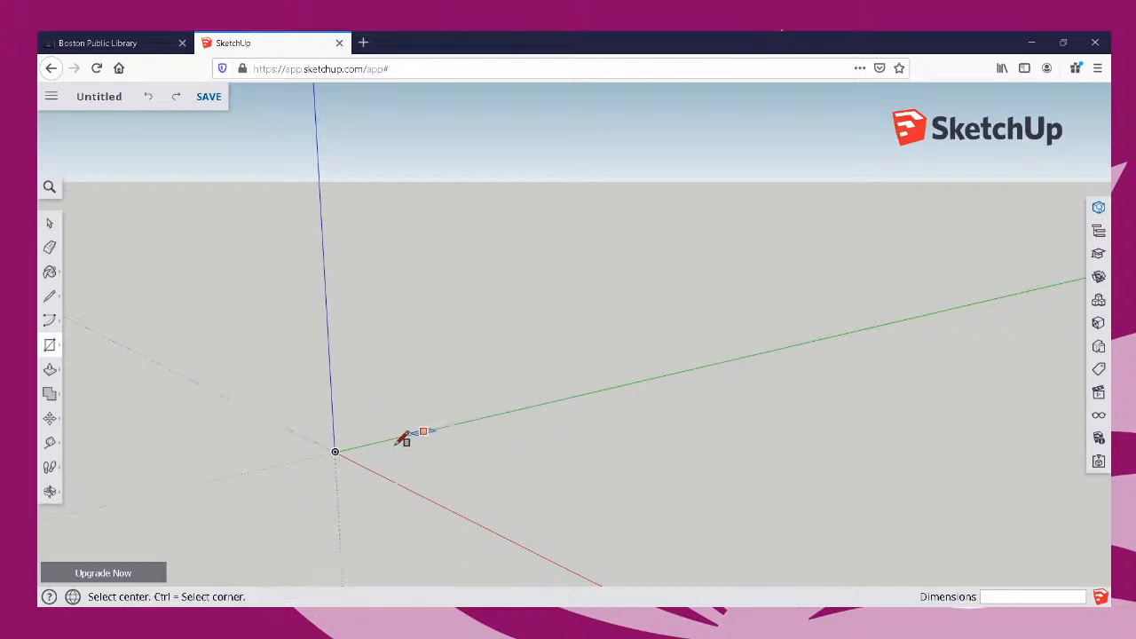
pyautogui.press('ctrl')
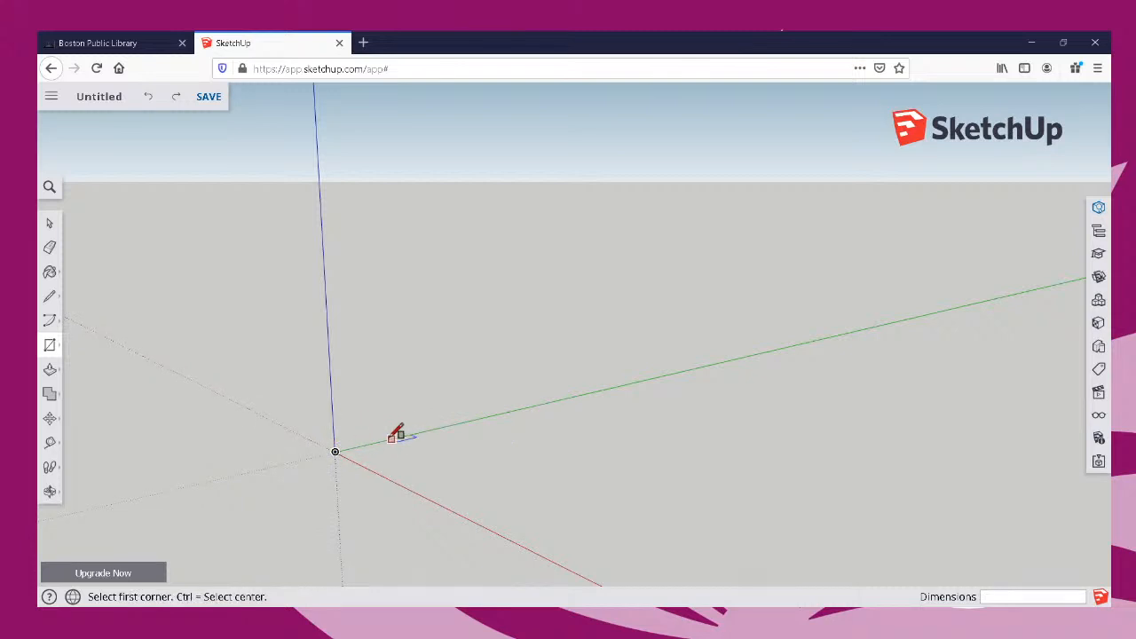
# Try a 10' by 12' rectangle flat on the ground with one corner at the origin, inspect it, and undo it.
pyautogui.click(336, 451)
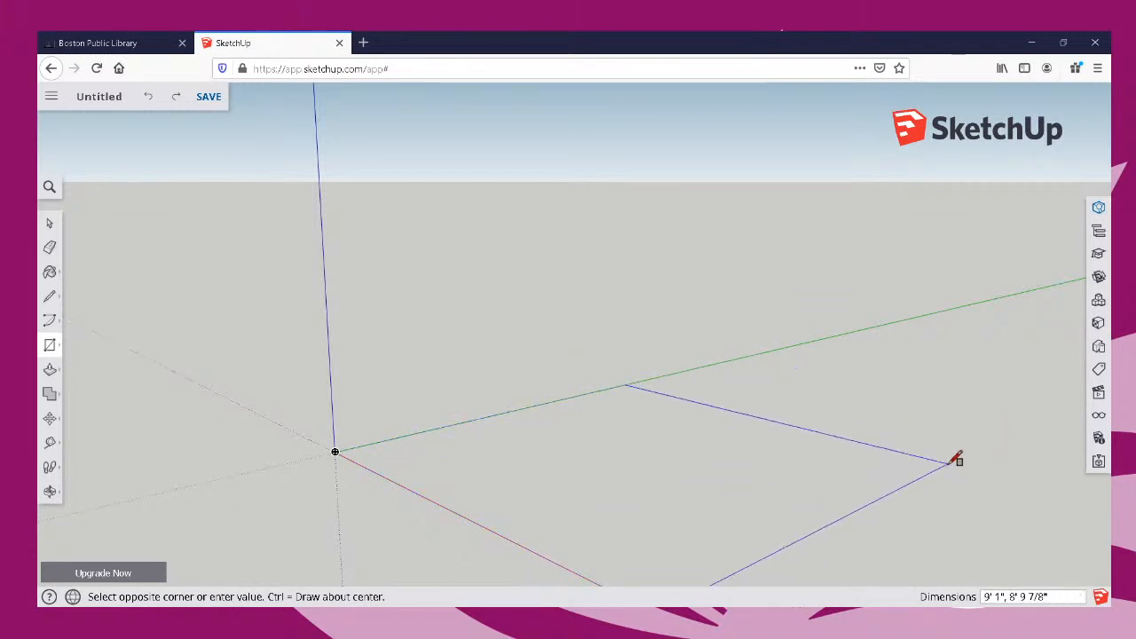
pyautogui.write('10')
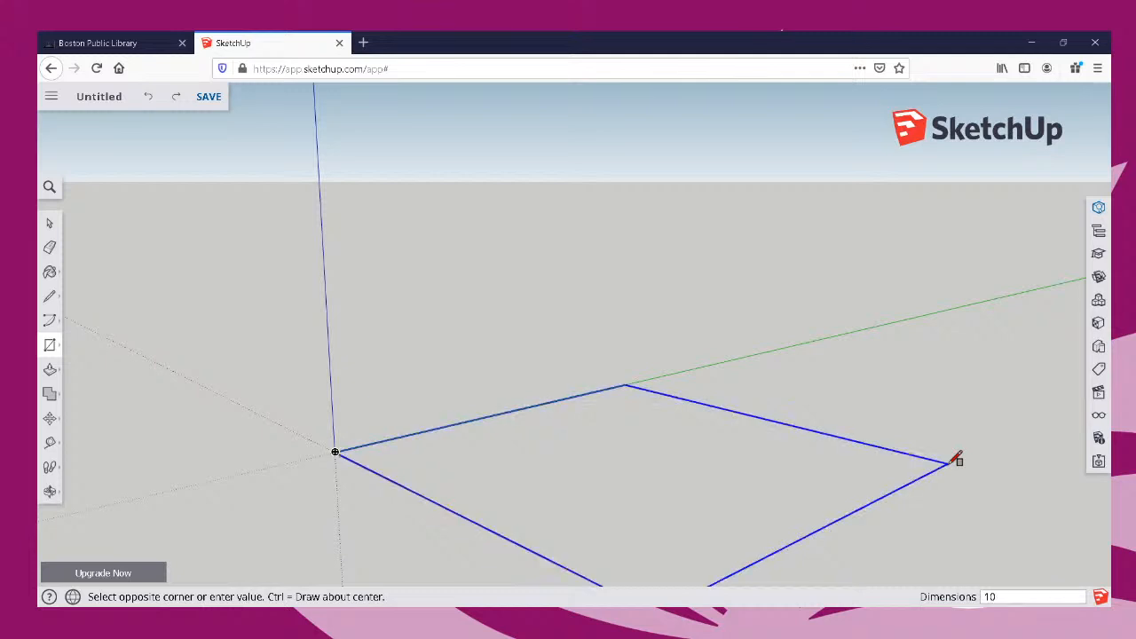
pyautogui.write('"')
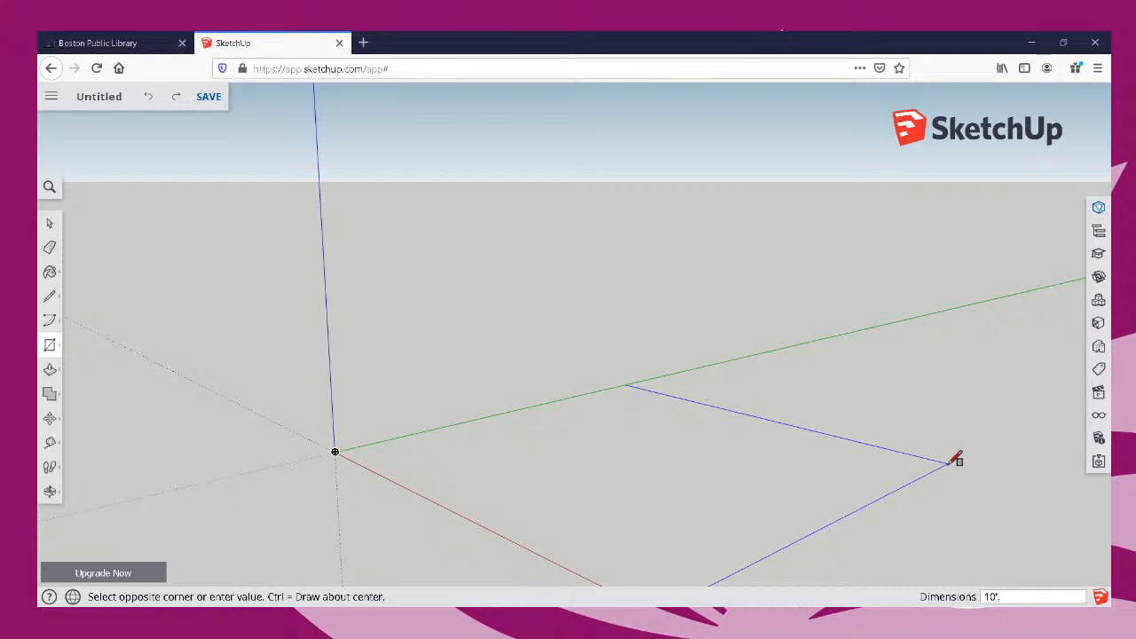
pyautogui.write(",12'")
pyautogui.press('Return')
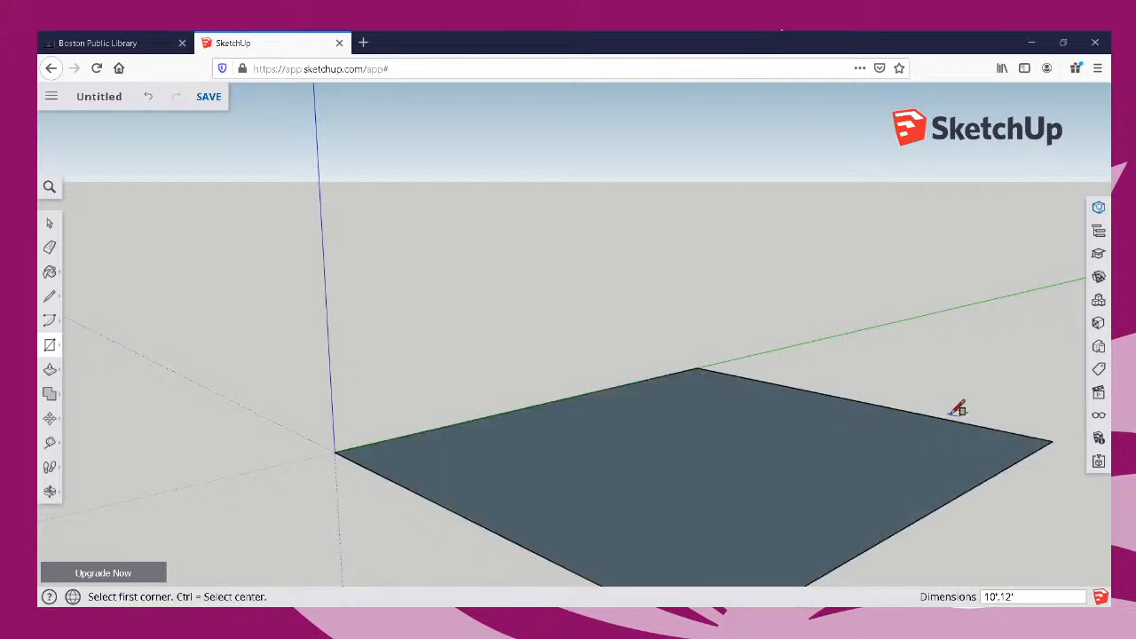
pyautogui.scroll(-2, 966, 406)
pyautogui.scroll(2, 977, 406)
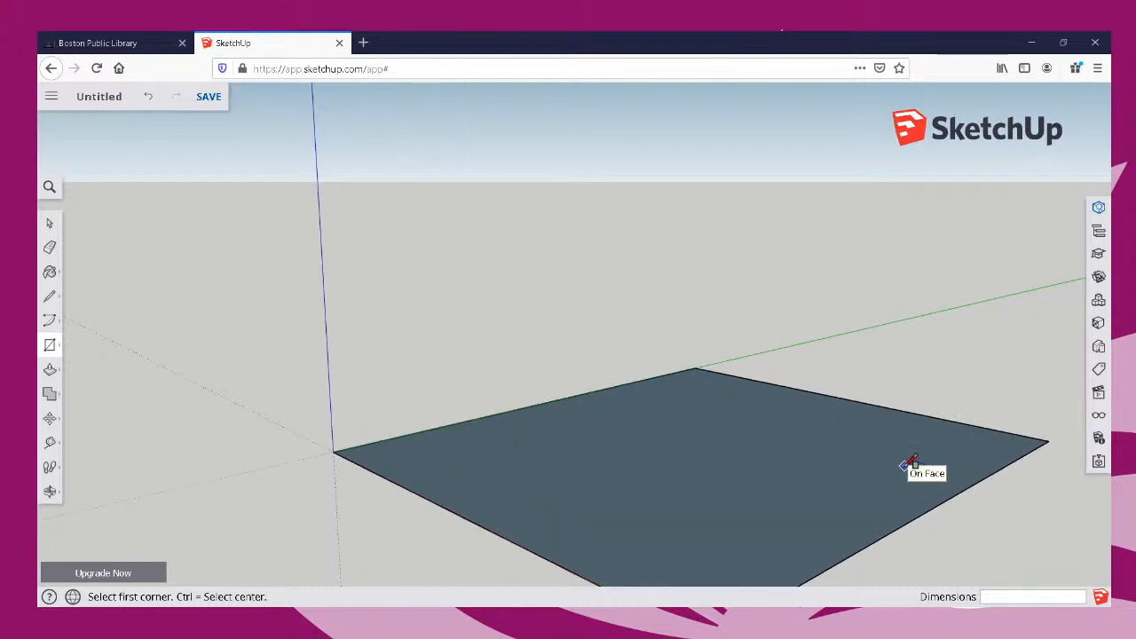
pyautogui.scroll(-1, 926, 343)
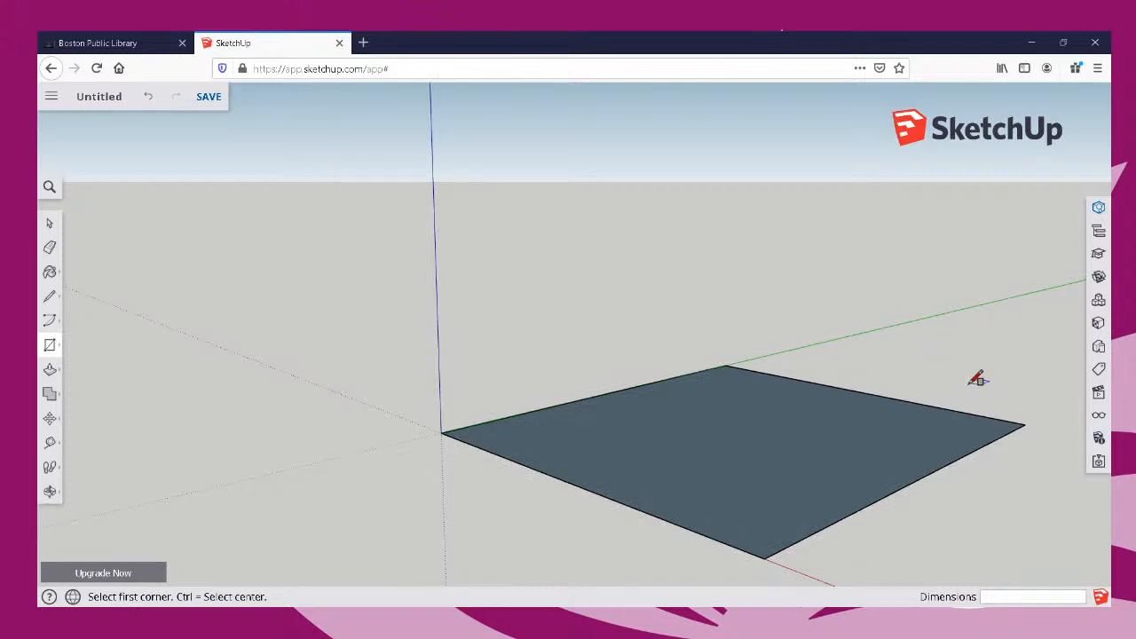
pyautogui.hotkey('ctrl', 'z')
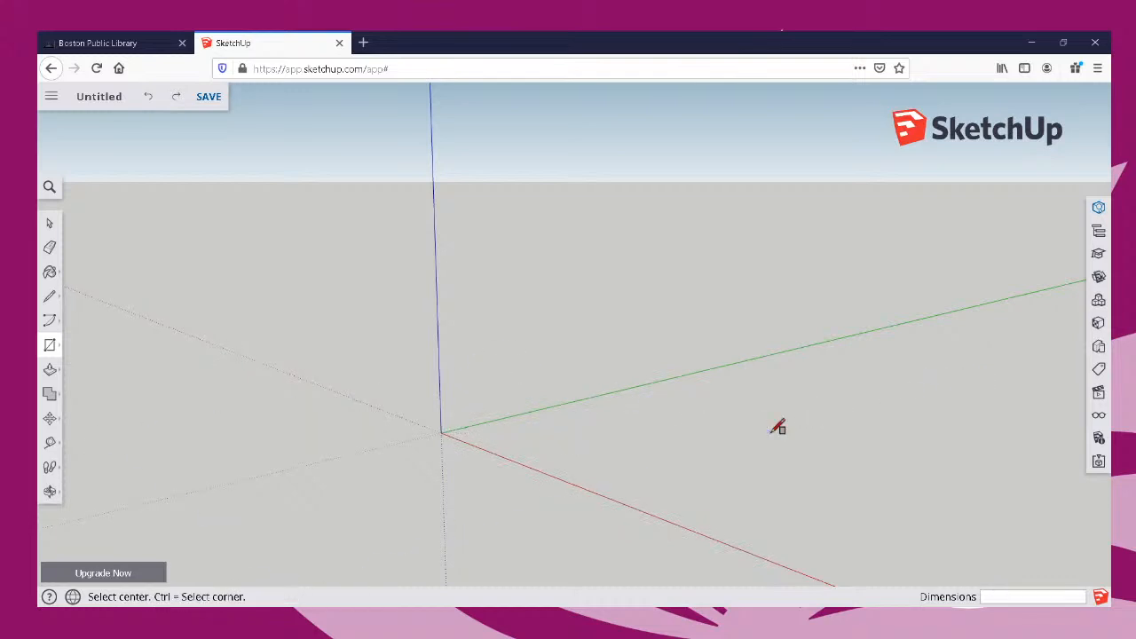
# Draw a 10' by 12' rectangle flat on the ground, using corner-to-corner mode with the first corner at the origin.
pyautogui.press('ctrl')
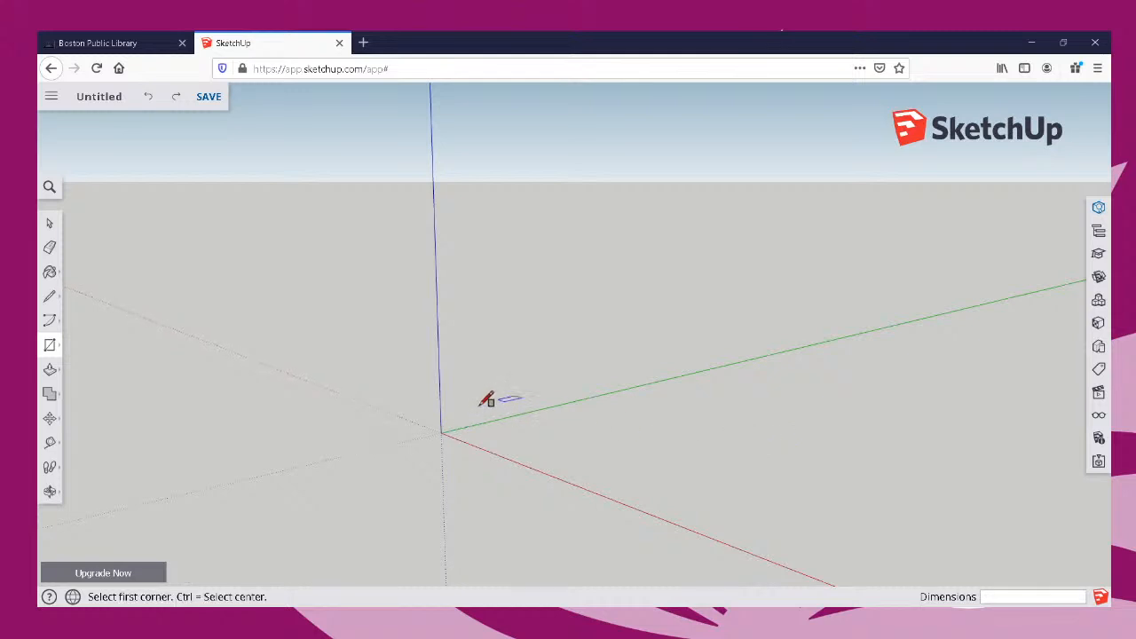
pyautogui.click(441, 432)
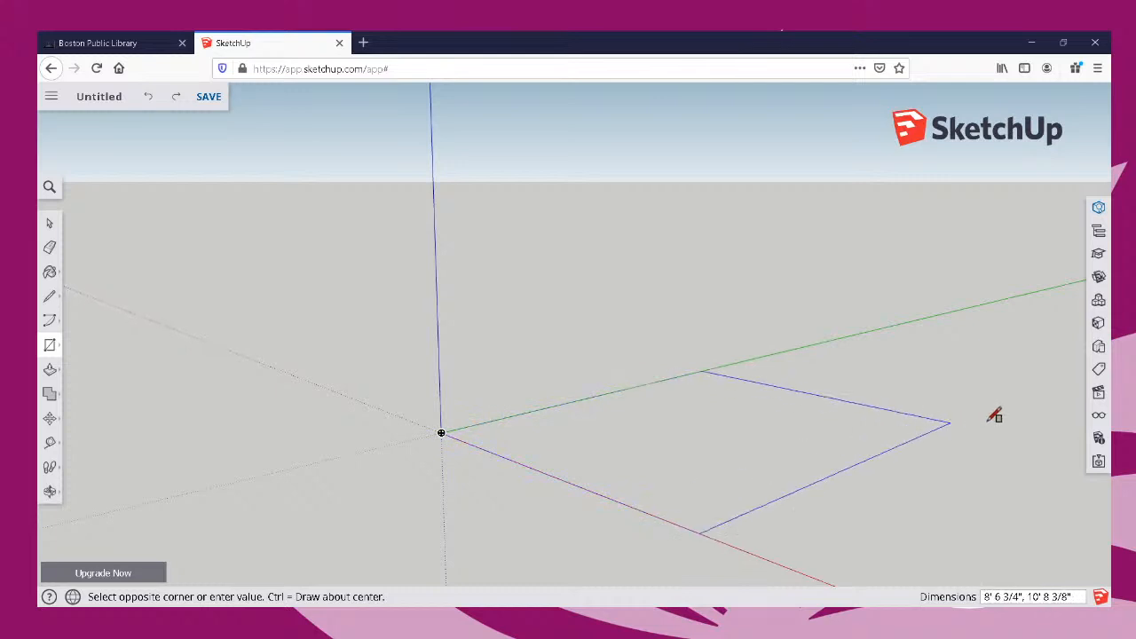
pyautogui.write('10')
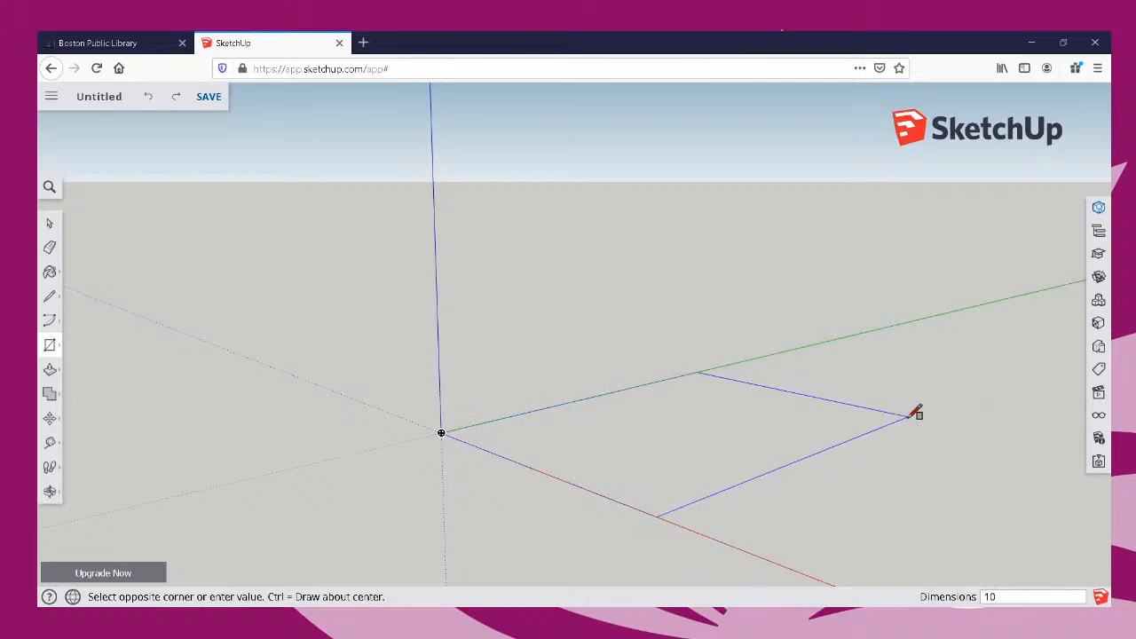
pyautogui.write("',12'")
pyautogui.press('Return')
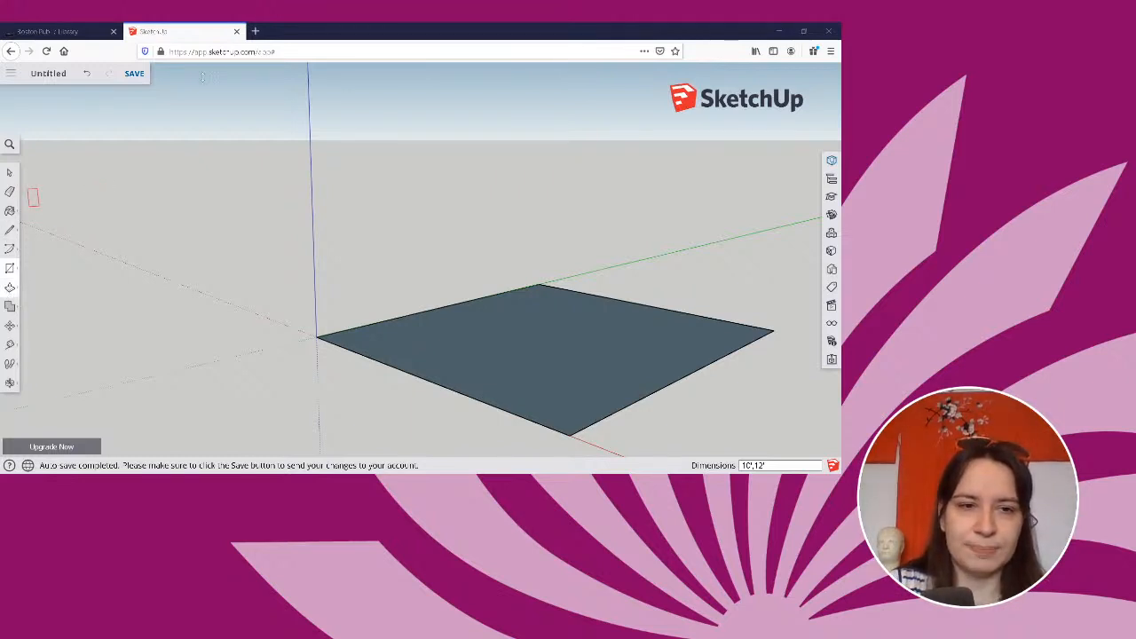
# Extrude the flat 10' by 12' rectangle upward with Push/Pull to a height of 10'.
pyautogui.click(9, 290)
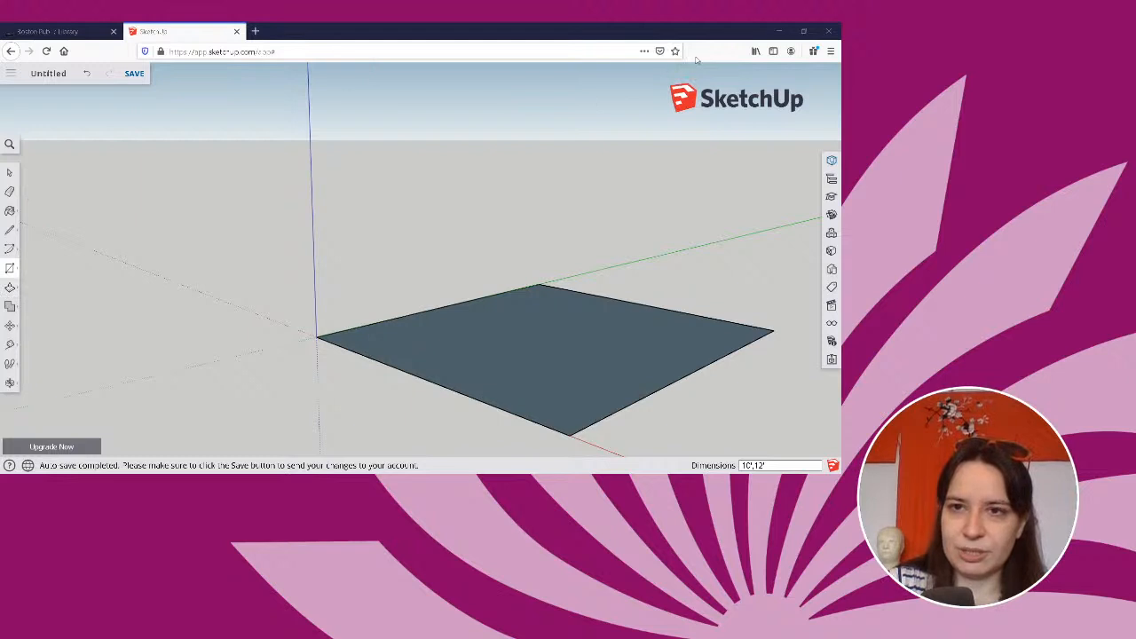
pyautogui.click(10, 290)
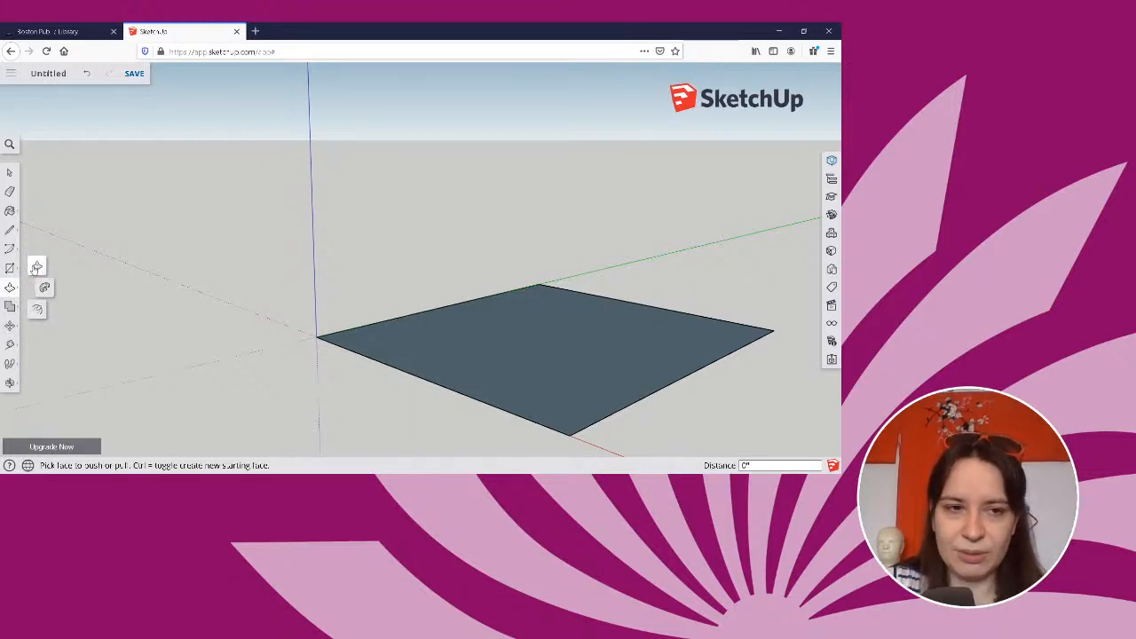
pyautogui.click(36, 267)
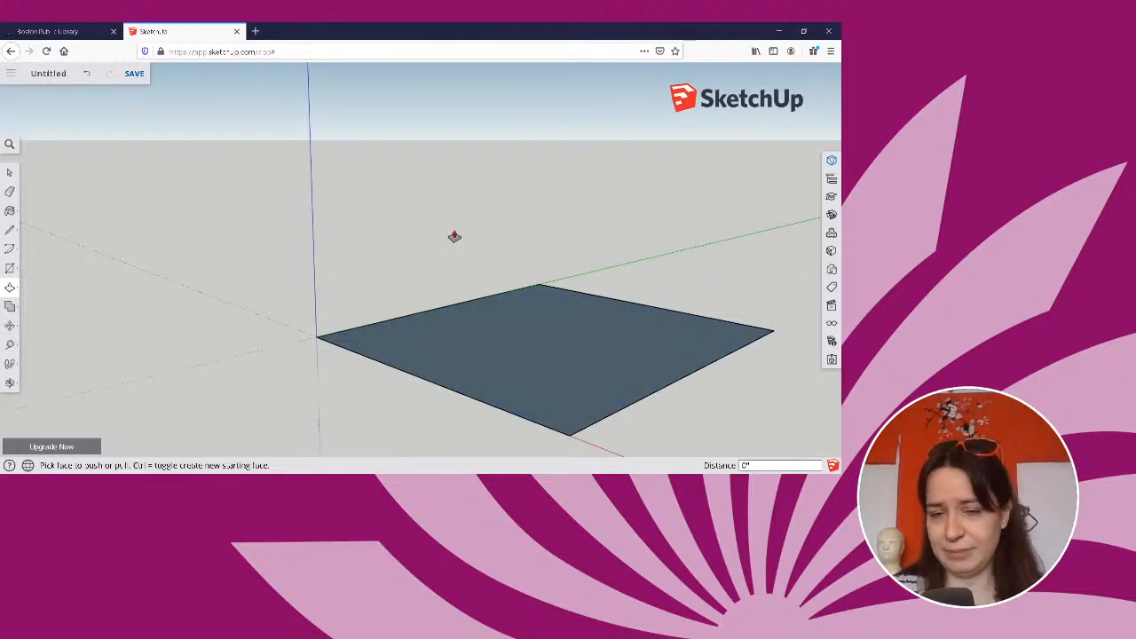
pyautogui.click(534, 361)
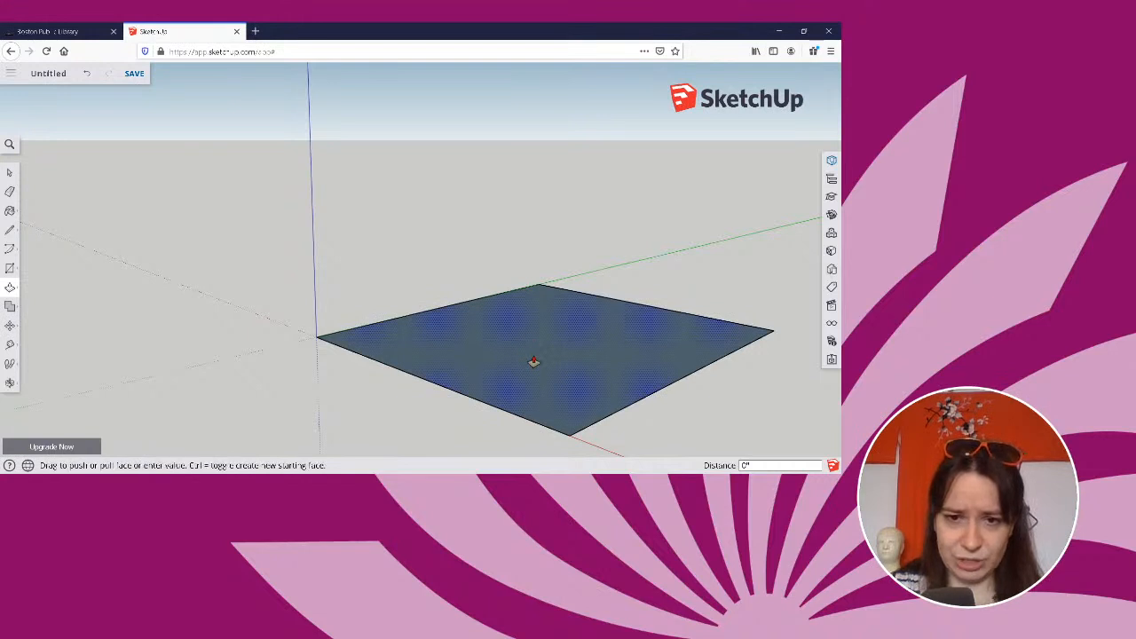
pyautogui.click(546, 235)
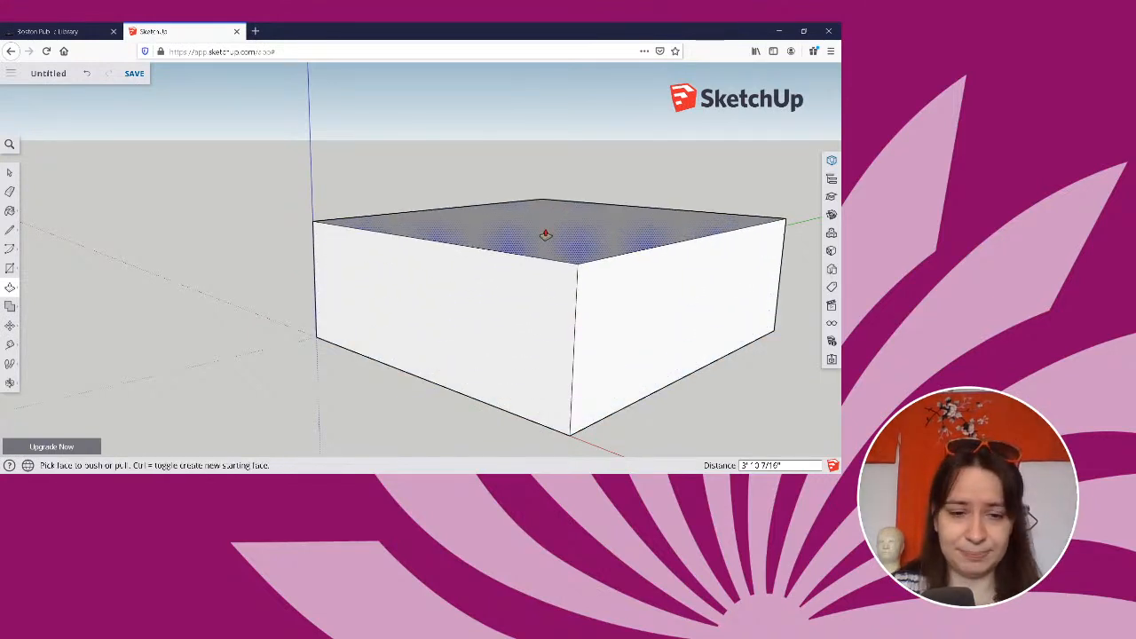
pyautogui.write('10')
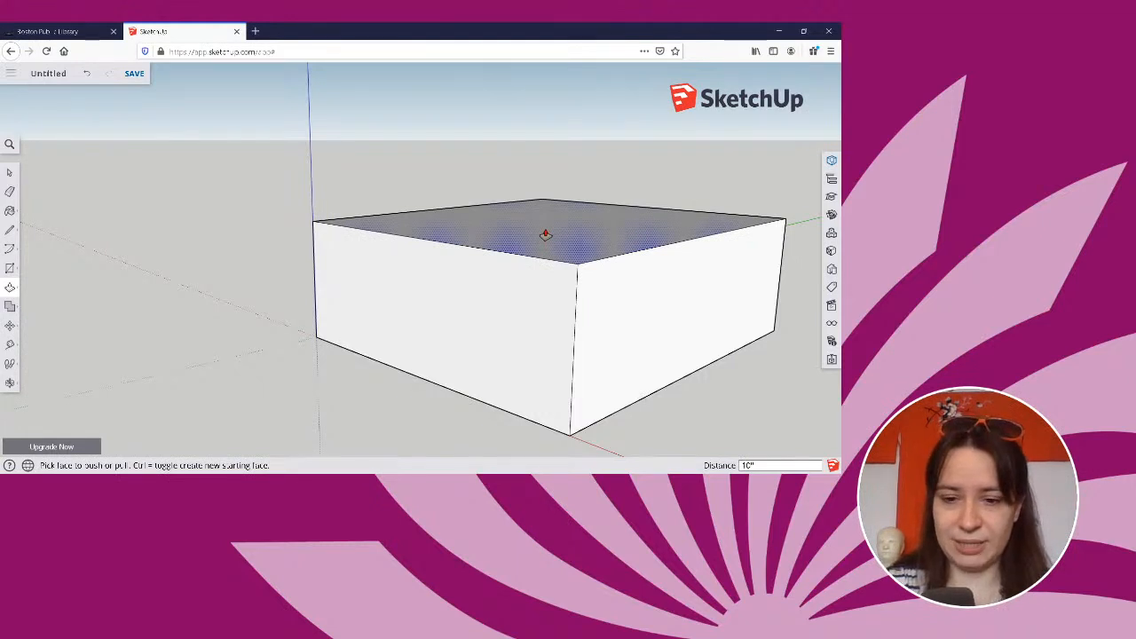
pyautogui.click(546, 235)
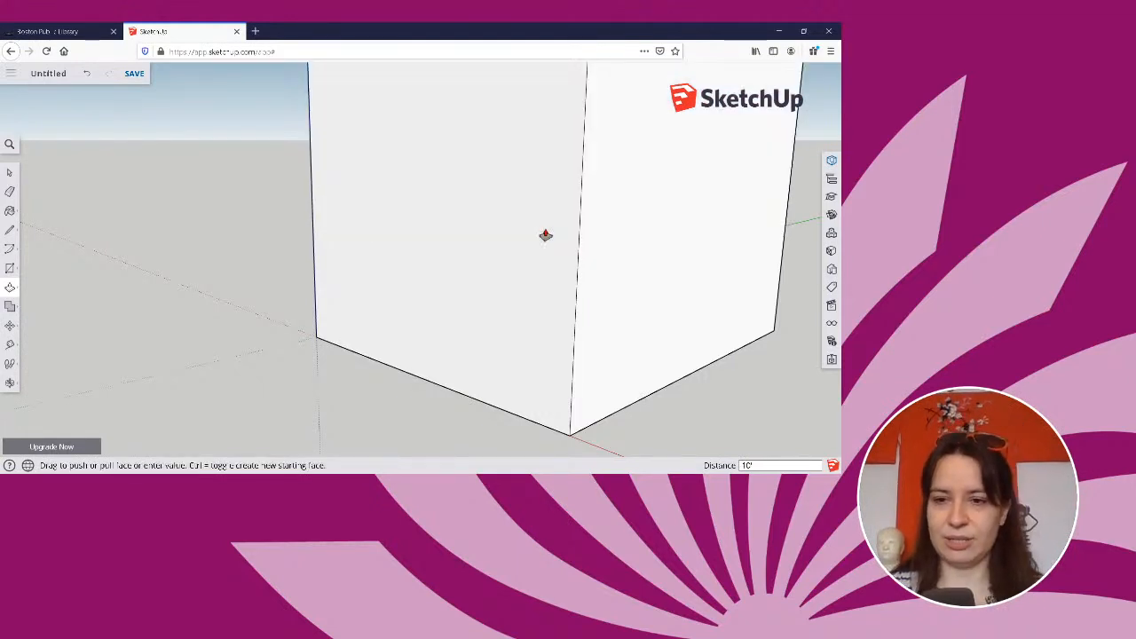
pyautogui.click(546, 235)
pyautogui.scroll(-5, 546, 235)
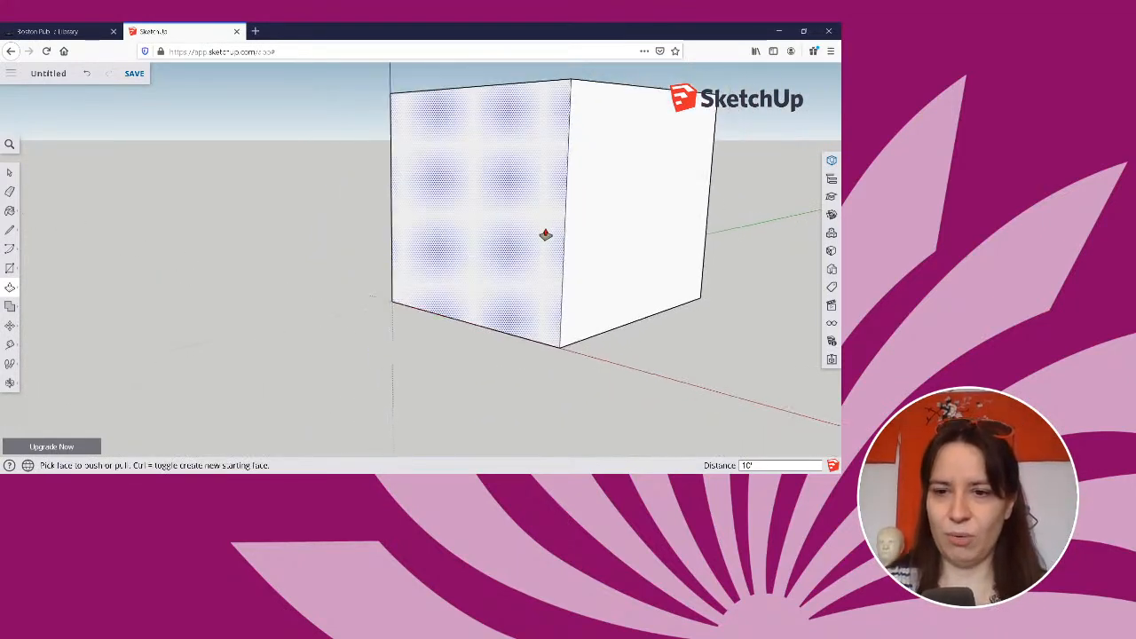
pyautogui.moveTo(542, 233); pyautogui.dragTo(540, 282, button='middle')
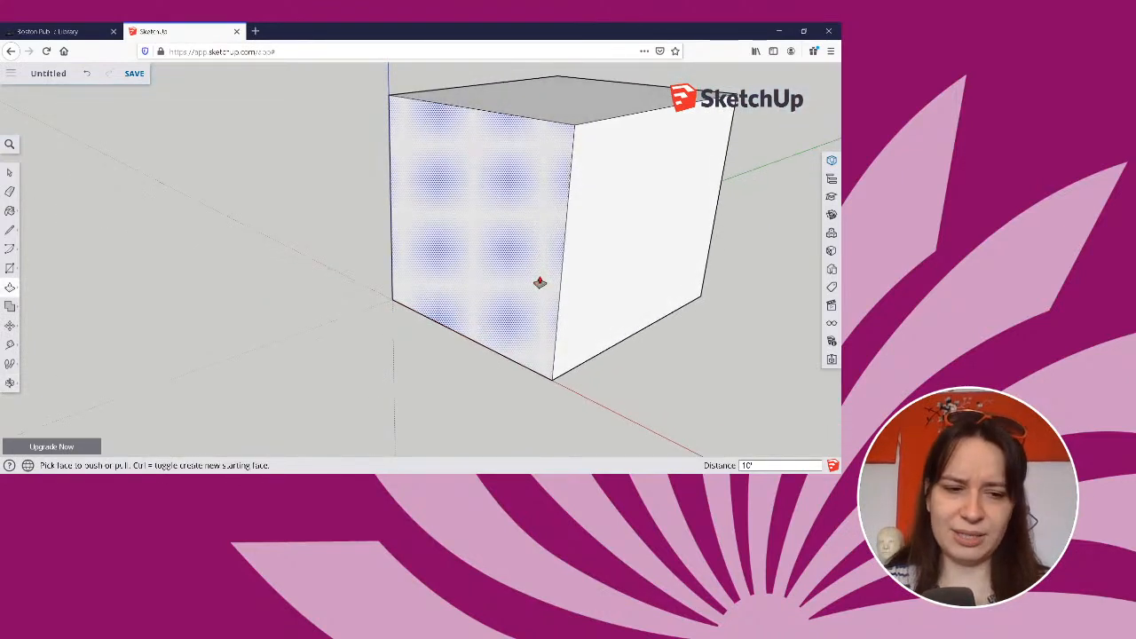
# Try a box height of 9', followed by 8.5 entered without a foot mark.
pyautogui.write('9')
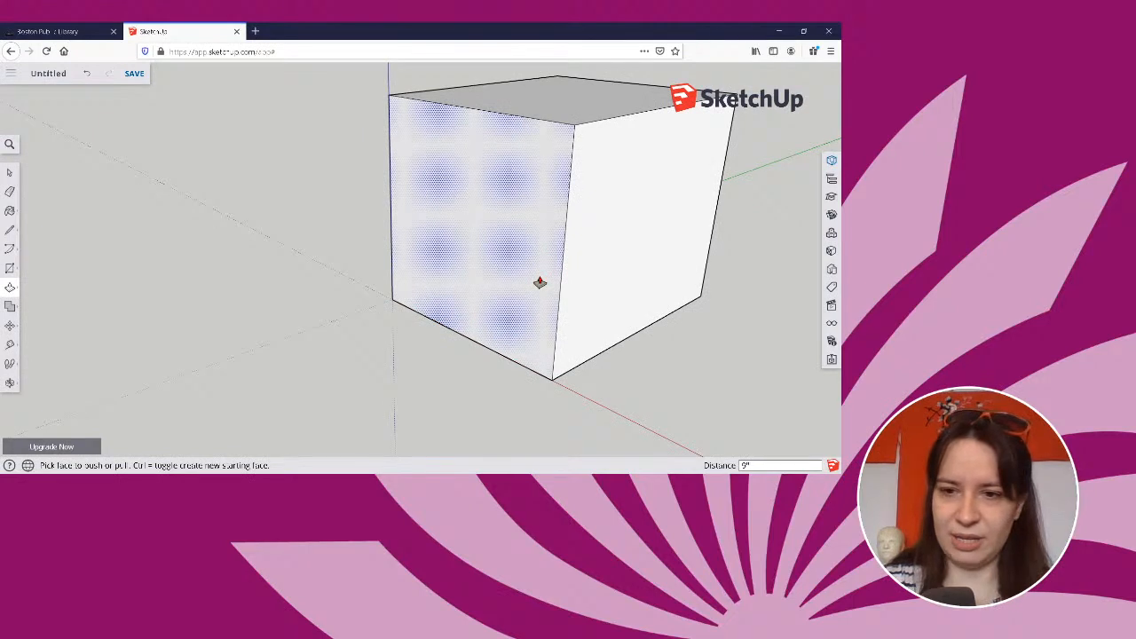
pyautogui.click(539, 282)
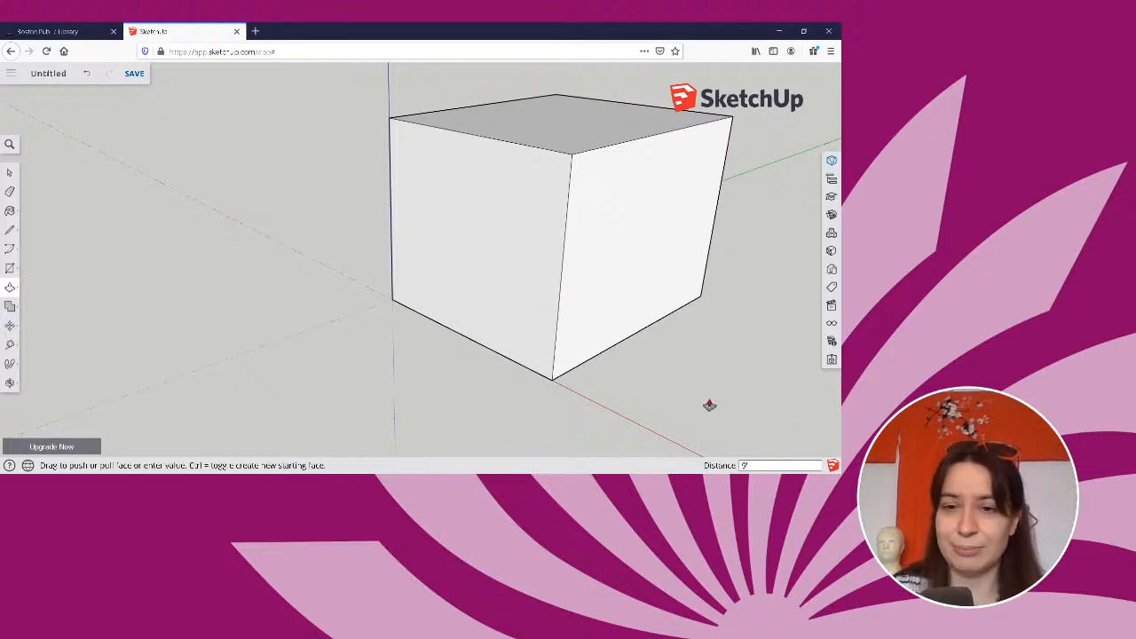
pyautogui.write('8.5"')
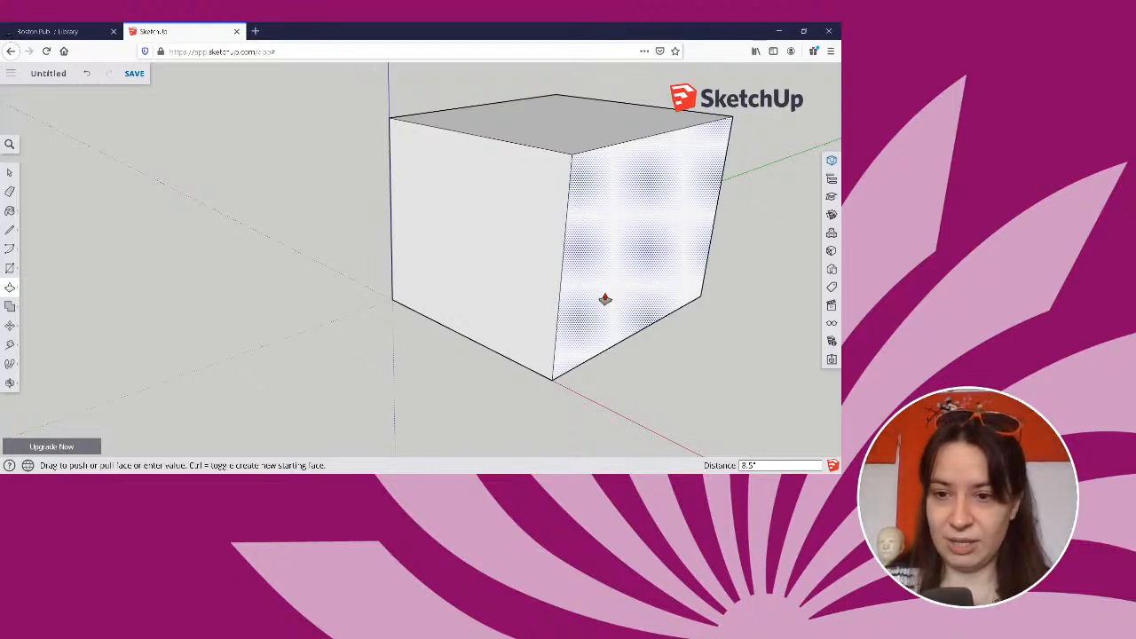
pyautogui.press('Return')
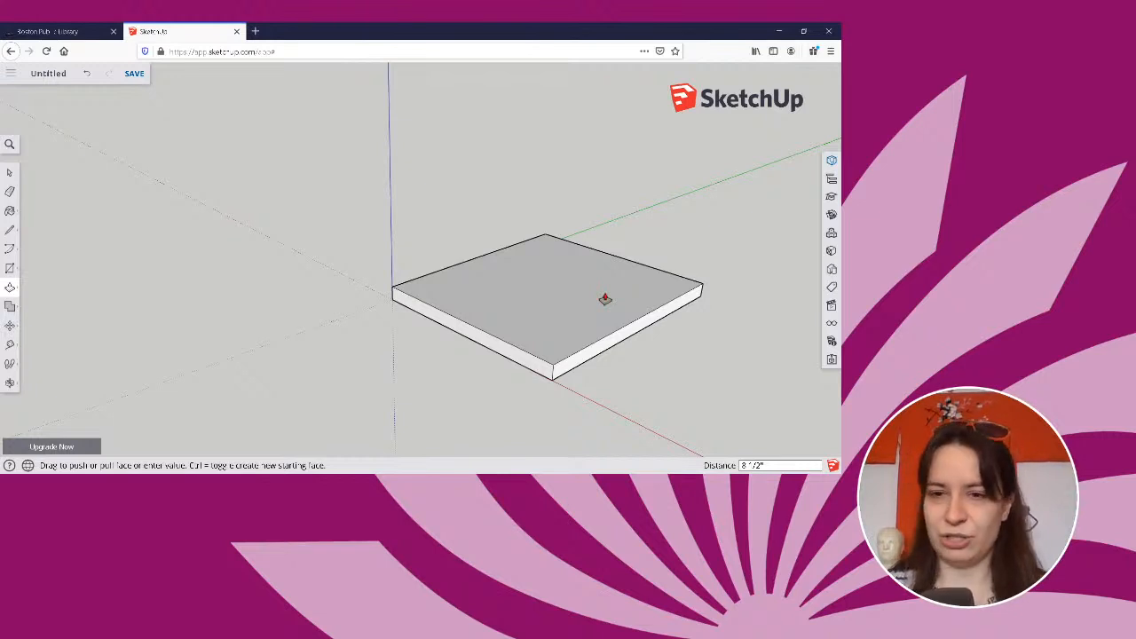
# Set the box's height to 8.5'.
pyautogui.write('8')
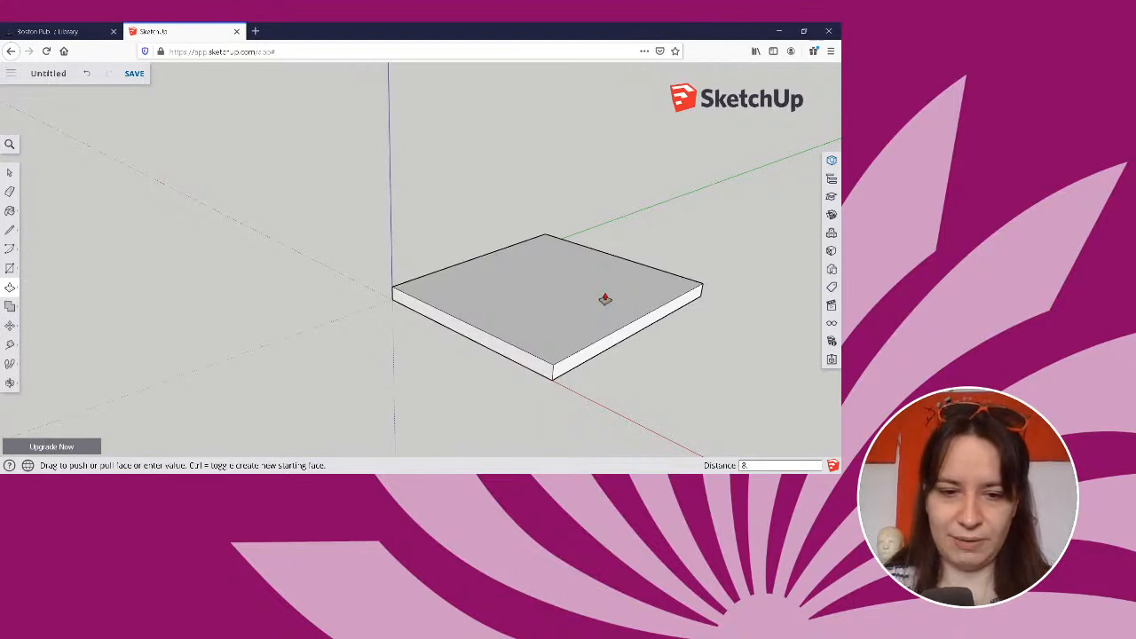
pyautogui.write('.5')
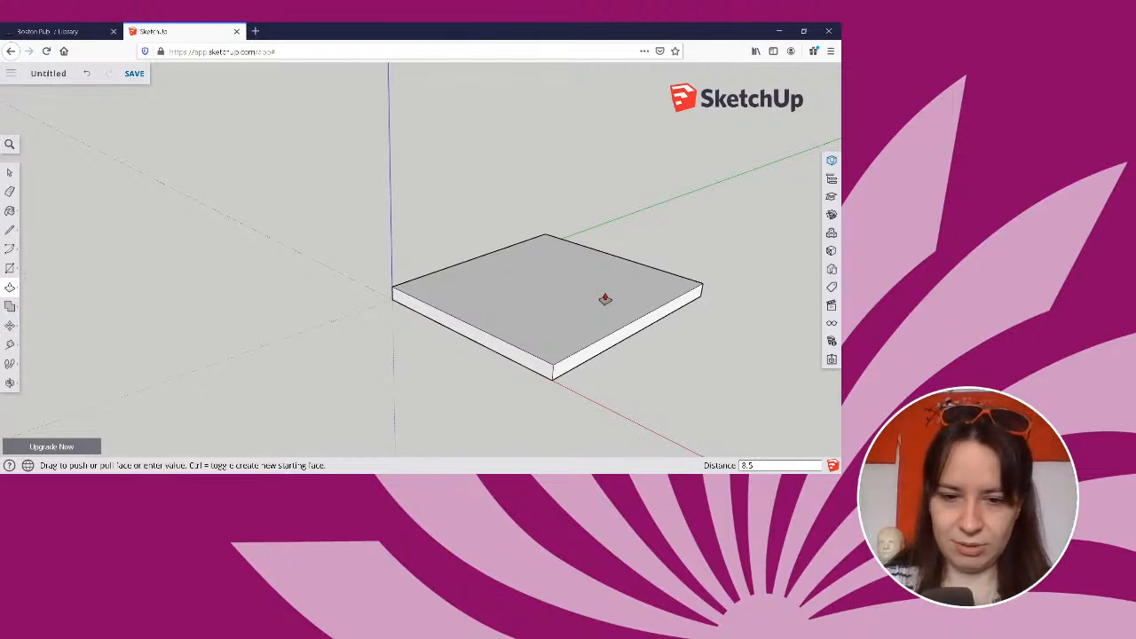
pyautogui.write('"\'')
pyautogui.press('Return')
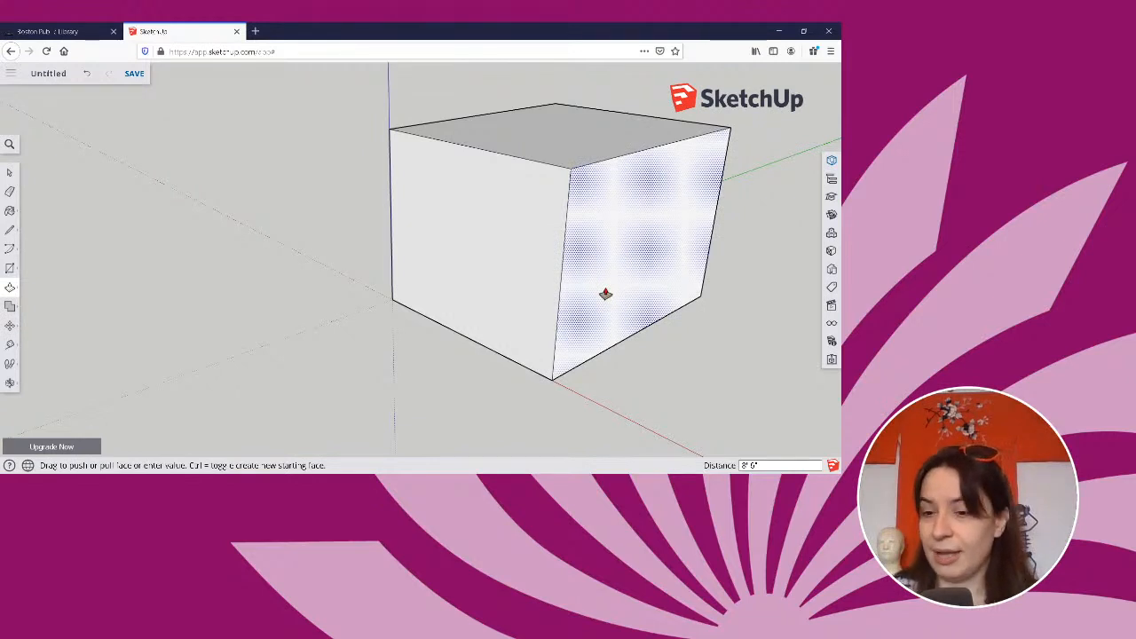
pyautogui.scroll(-2, 605, 294)
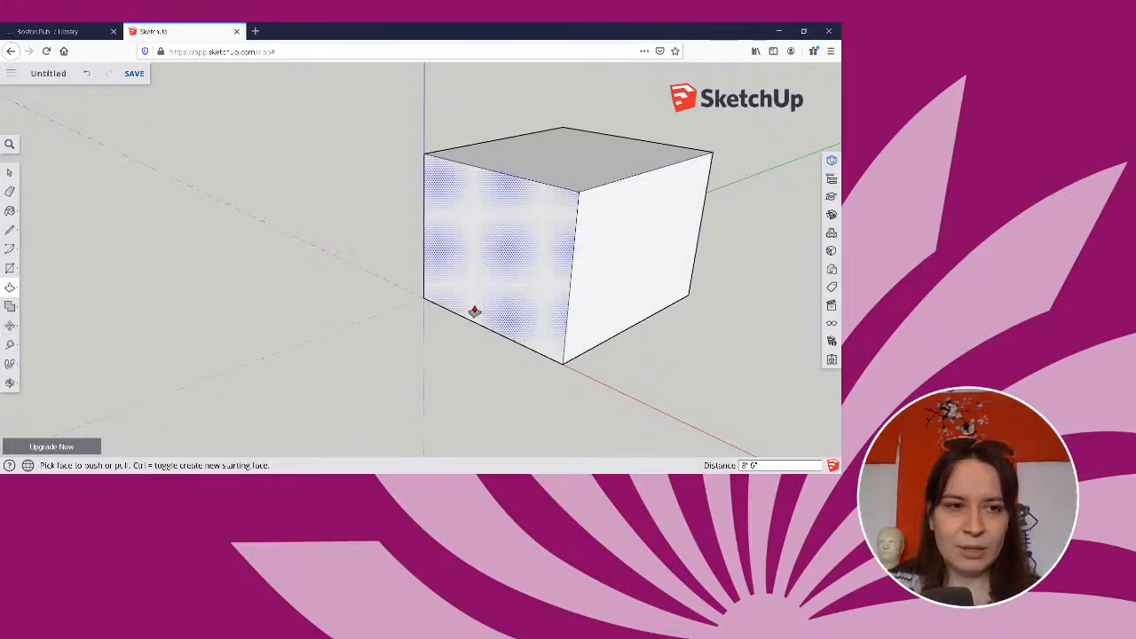
# Try an 18.5° Protractor guide from the box's near top corner above the red-axis edge, and undo it.
pyautogui.click(9, 346)
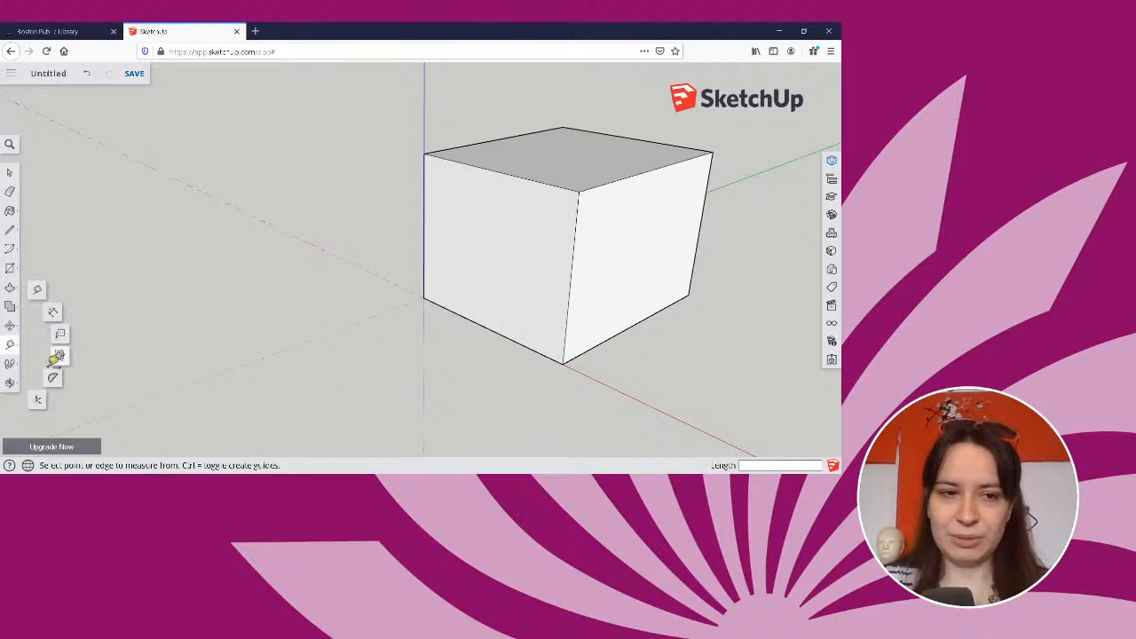
pyautogui.click(53, 378)
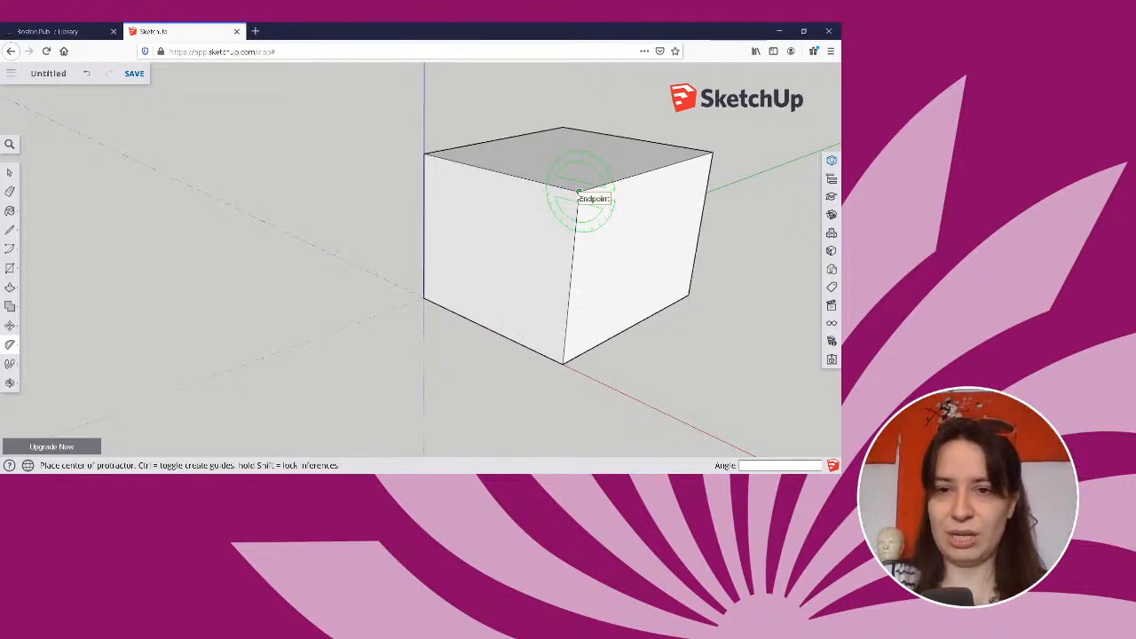
pyautogui.click(578, 192)
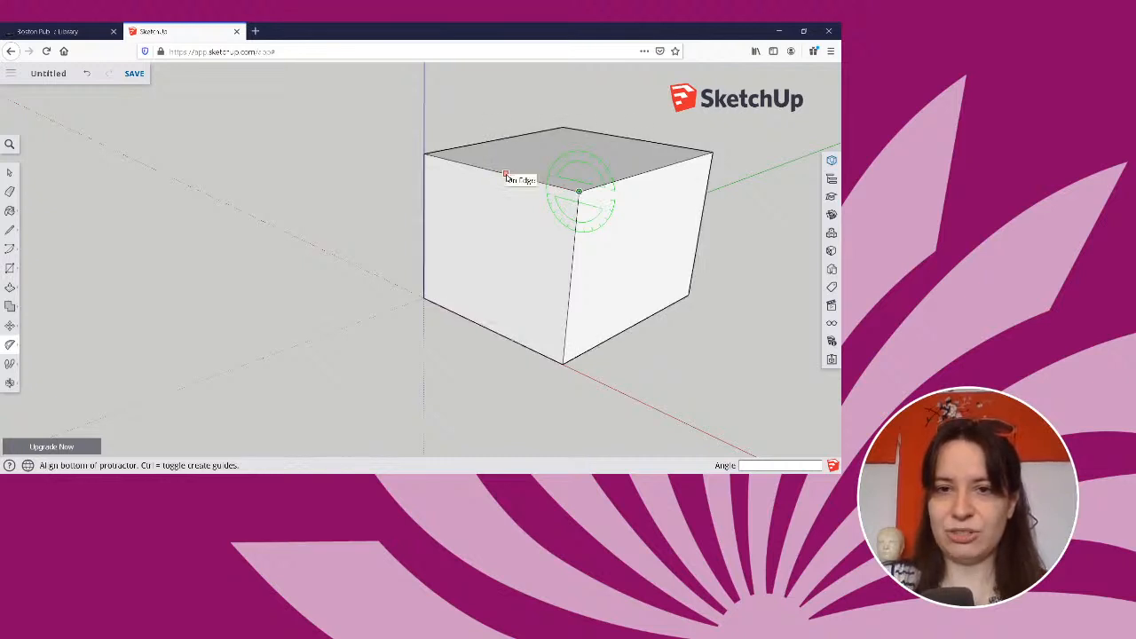
pyautogui.click(505, 174)
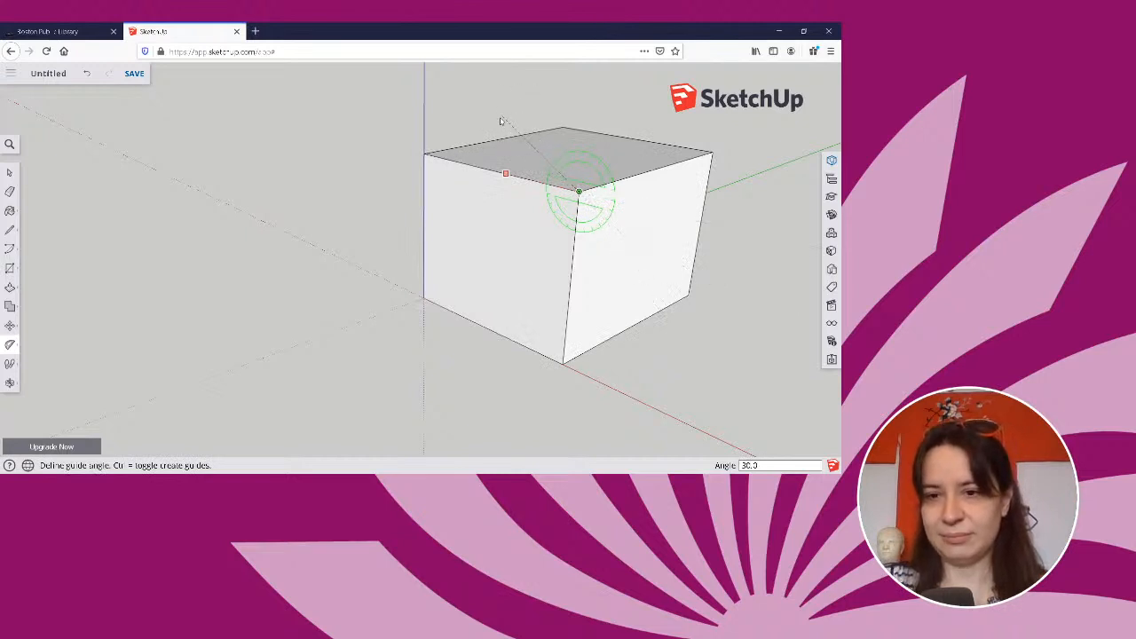
pyautogui.write('1')
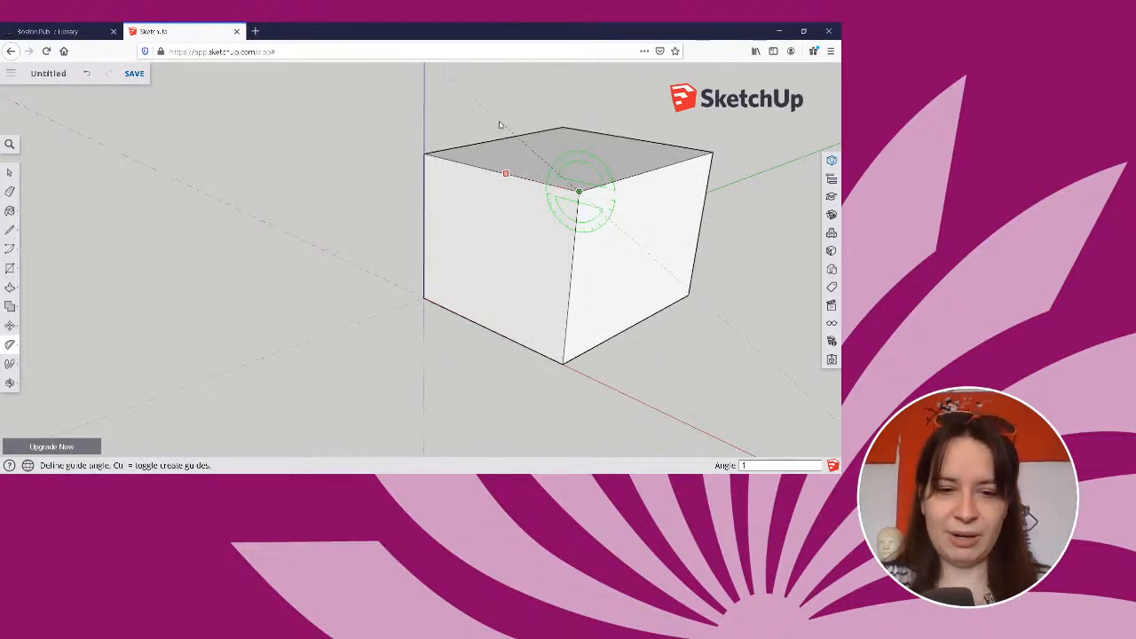
pyautogui.write('8.5')
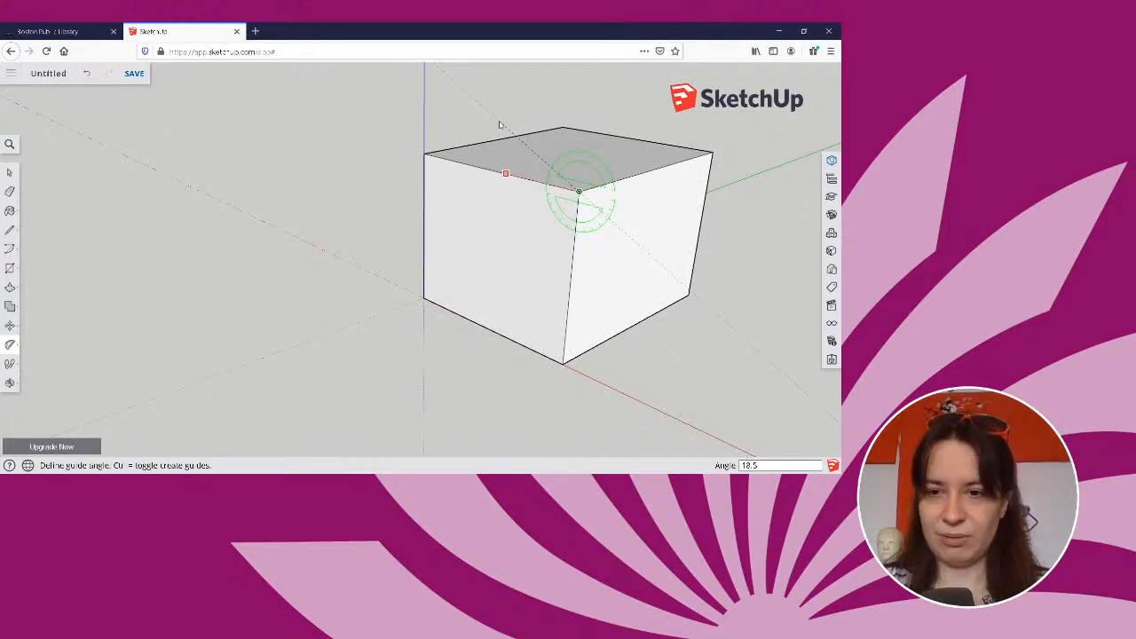
pyautogui.press('Return')
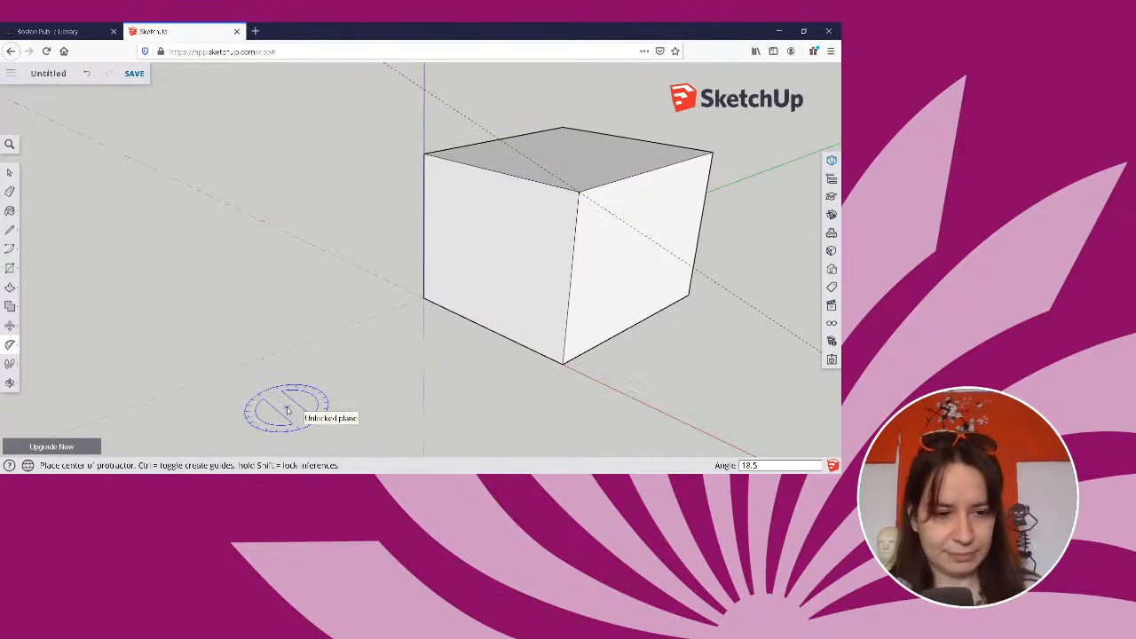
pyautogui.hotkey('ctrl', 'z')
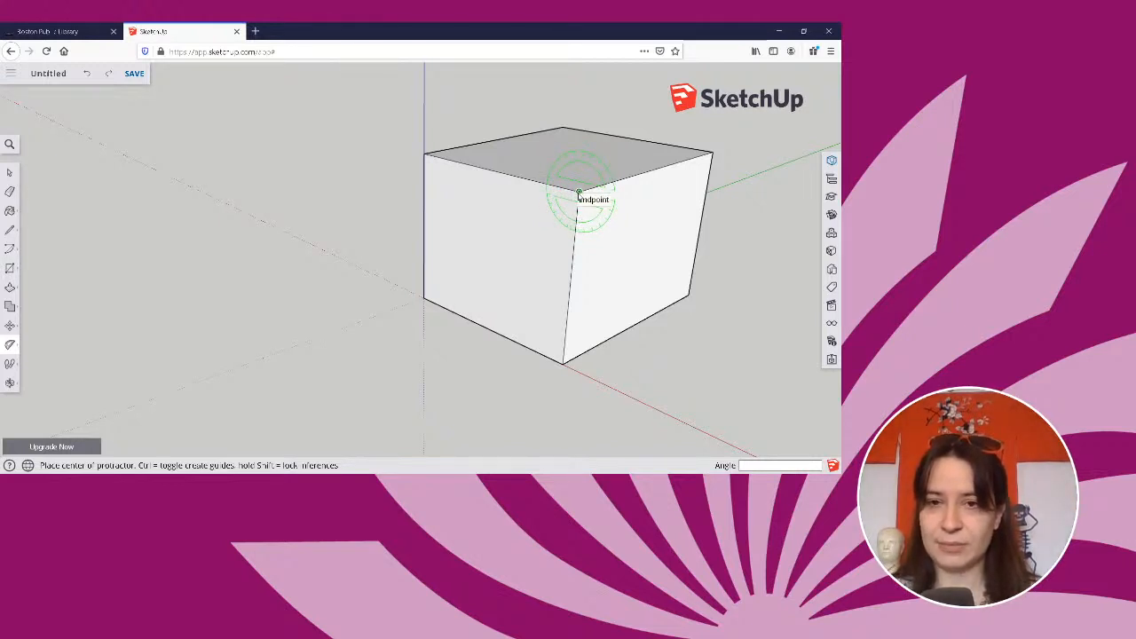
# Create a guide line with the Protractor centred on the near top corner, angled 18.5° up from the top edge along the red axis.
pyautogui.click(579, 193)
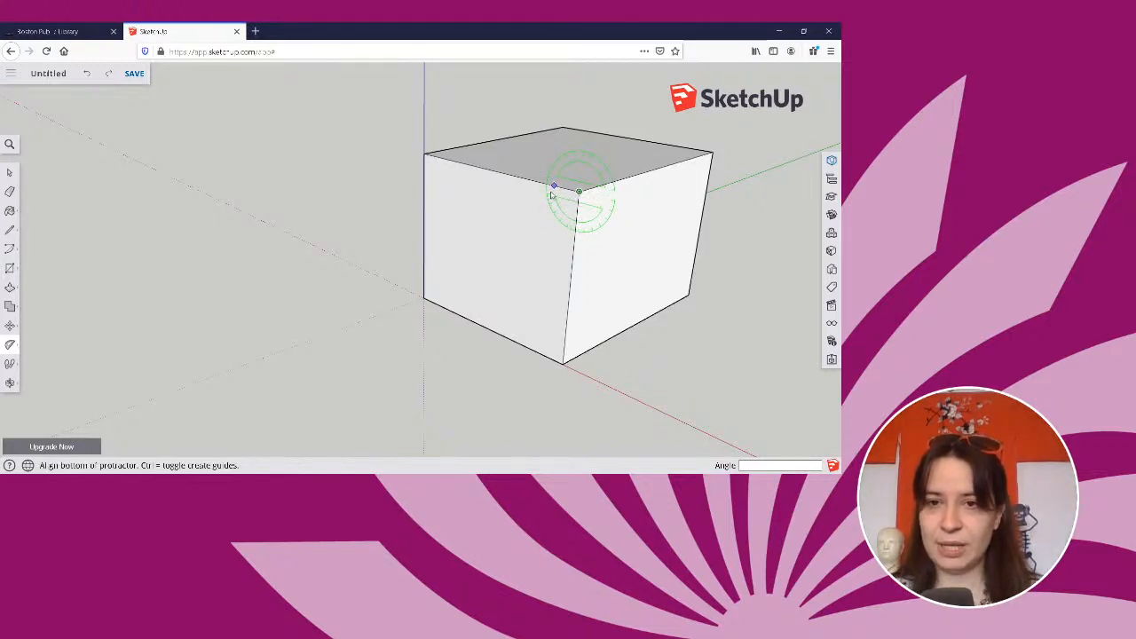
pyautogui.click(506, 175)
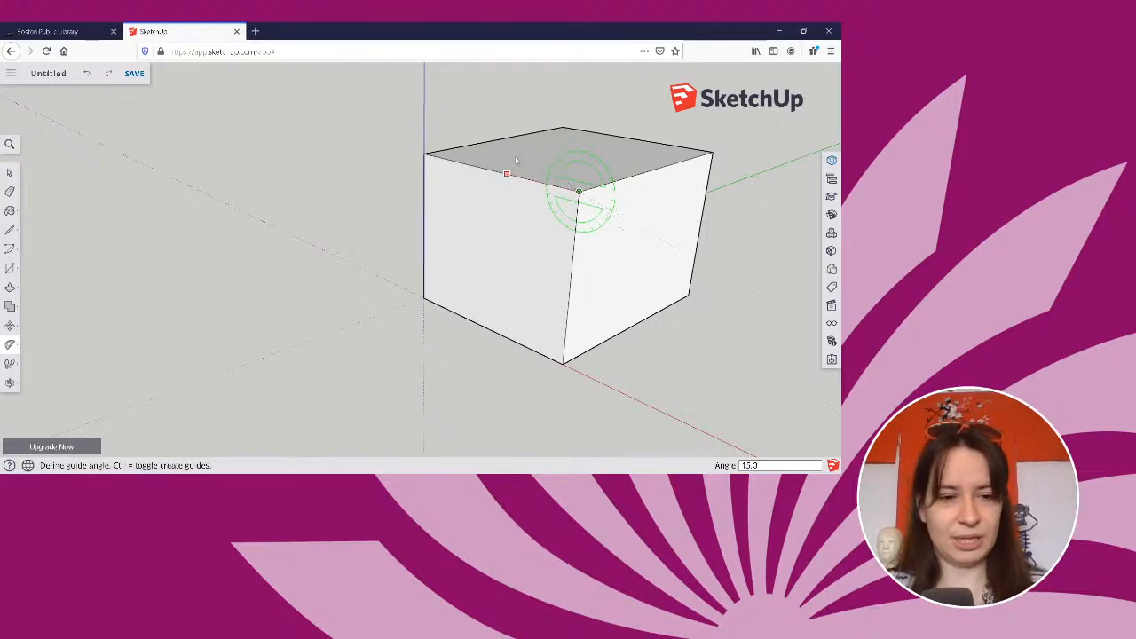
pyautogui.write('18')
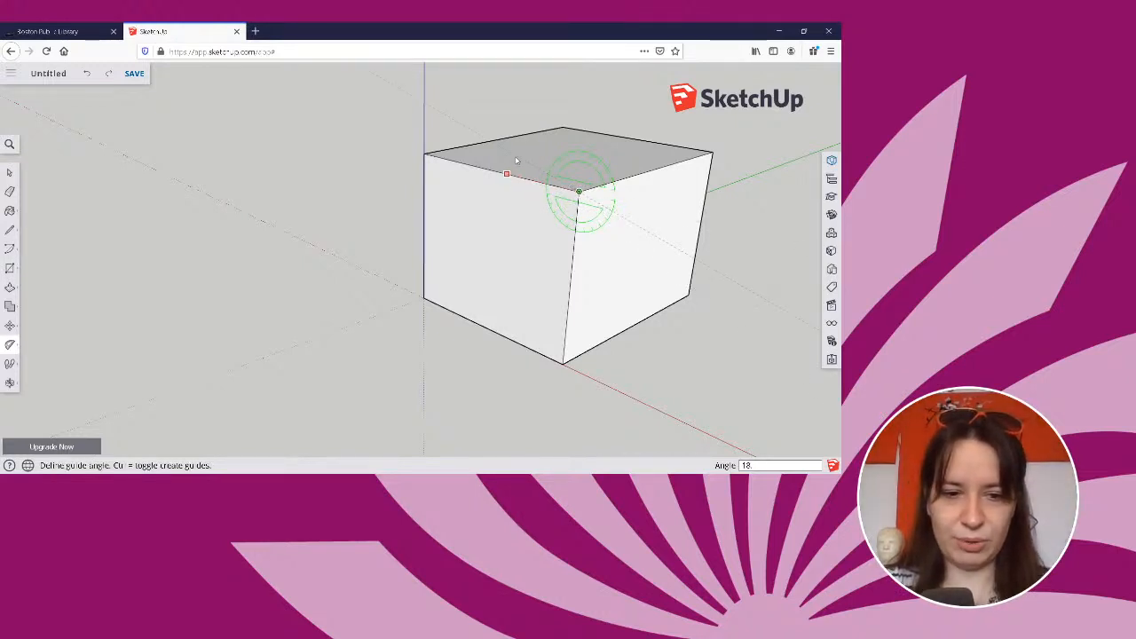
pyautogui.write('.5')
pyautogui.press('Return')
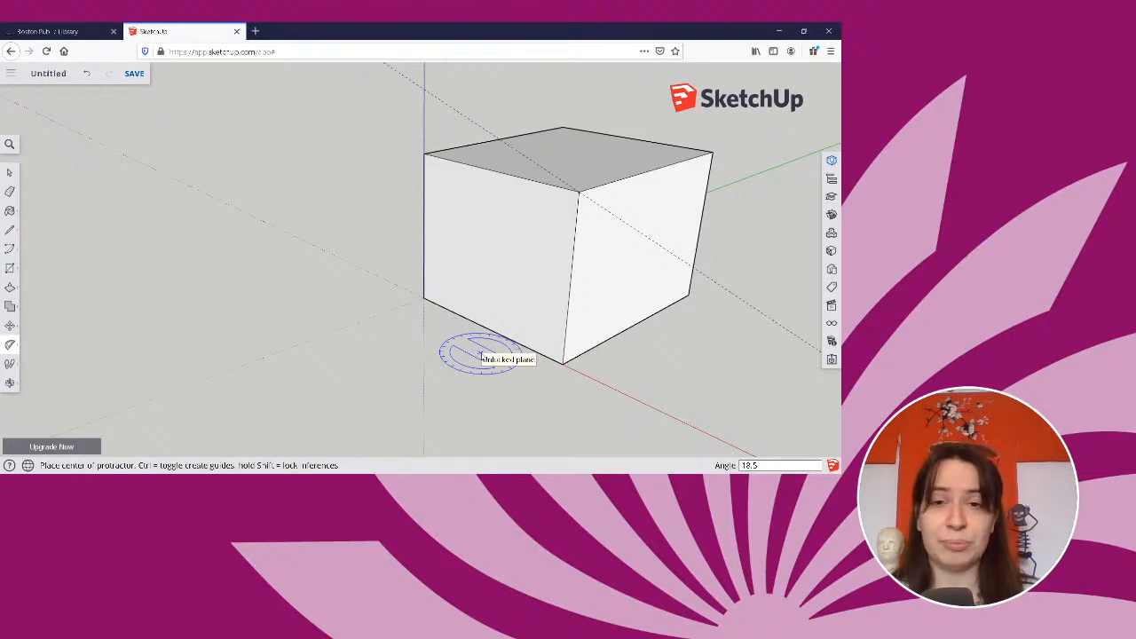
# Activate the Line tool and examine the angled guide and the box's top corner from several sides.
pyautogui.click(10, 230)
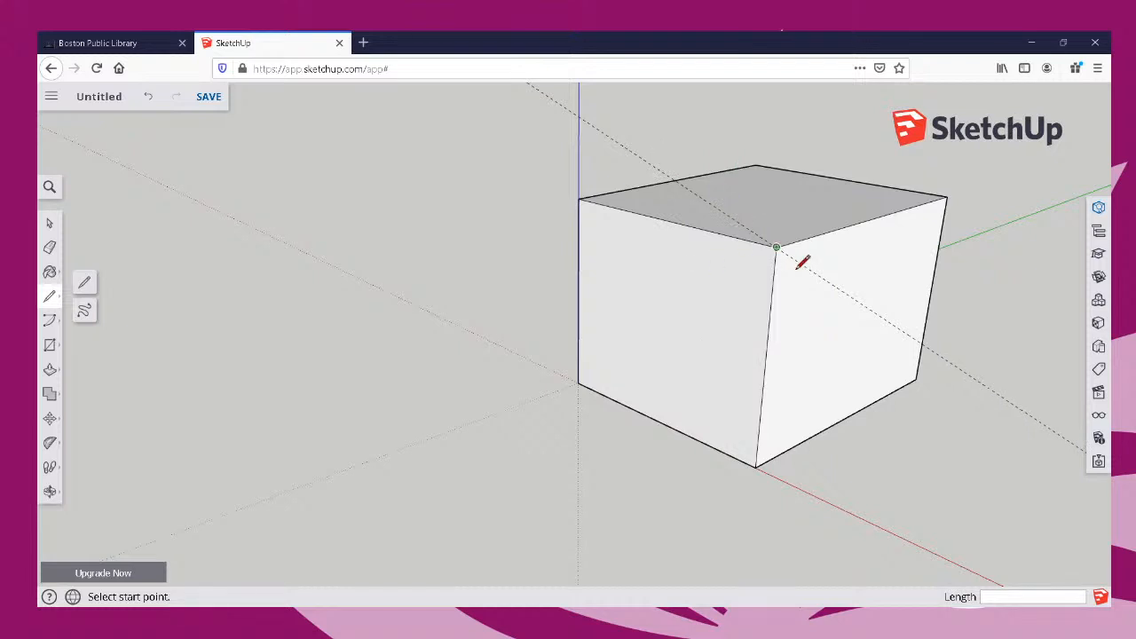
pyautogui.moveTo(804, 261); pyautogui.dragTo(816, 284, button='middle')
pyautogui.moveTo(816, 284)
pyautogui.mouseDown()
pyautogui.moveTo(982, 307)
pyautogui.moveTo(502, 322)
pyautogui.moveTo(421, 308)
pyautogui.moveTo(384, 256)
pyautogui.moveTo(541, 307)
pyautogui.moveTo(802, 314)
pyautogui.moveTo(849, 246)
pyautogui.moveTo(947, 202)
pyautogui.moveTo(979, 314)
pyautogui.moveTo(663, 336)
pyautogui.moveTo(756, 321)
pyautogui.moveTo(797, 297)
pyautogui.moveTo(804, 270)
pyautogui.mouseUp()
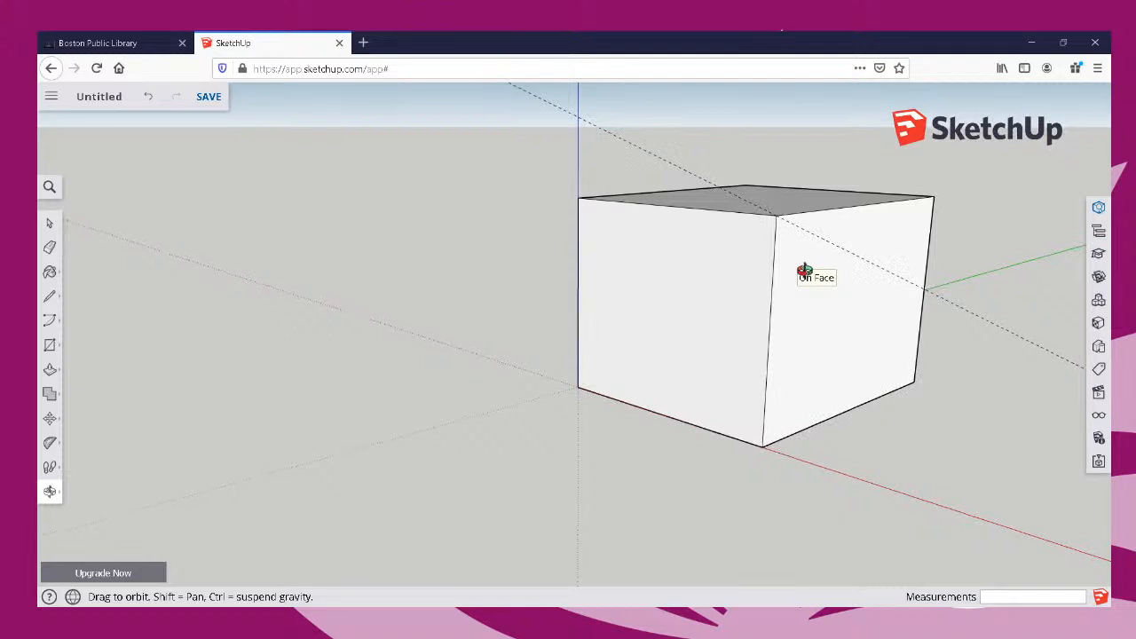
pyautogui.moveTo(804, 269); pyautogui.dragTo(747, 282)
pyautogui.press('l')
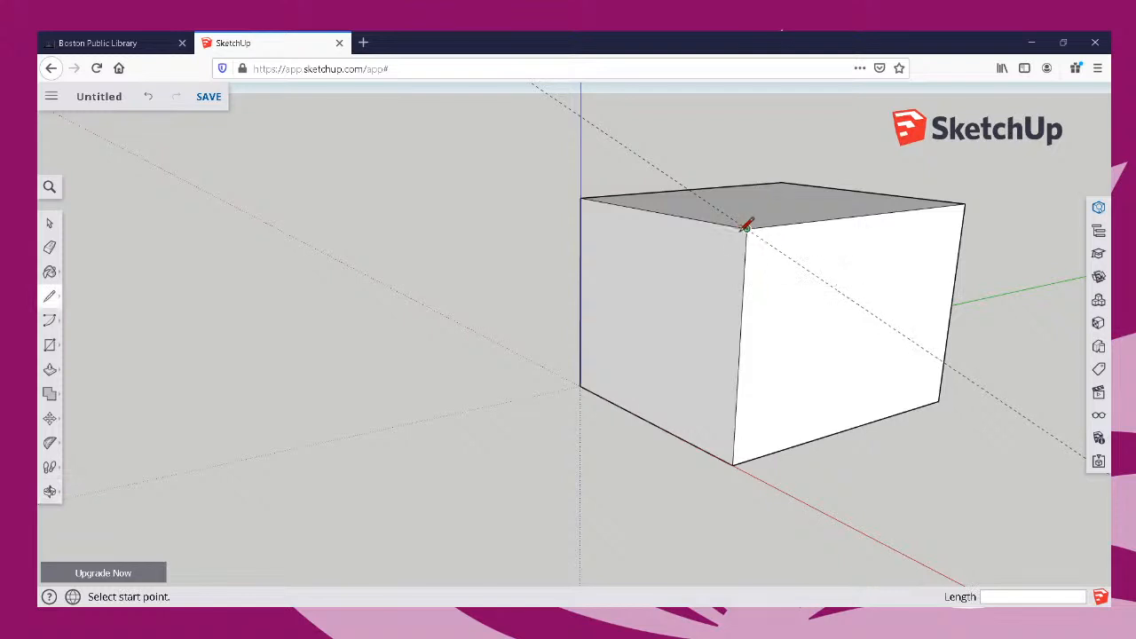
pyautogui.press('o')
pyautogui.moveTo(705, 248); pyautogui.dragTo(609, 266)
pyautogui.press('l')
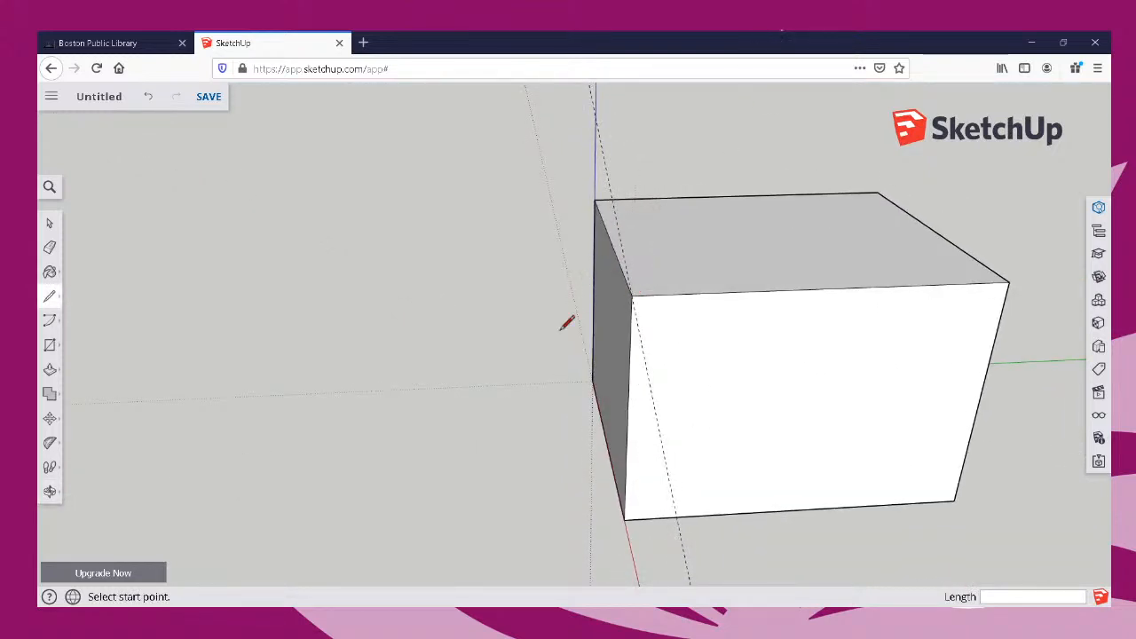
pyautogui.press('o')
pyautogui.moveTo(684, 311); pyautogui.dragTo(926, 322)
pyautogui.press('l')
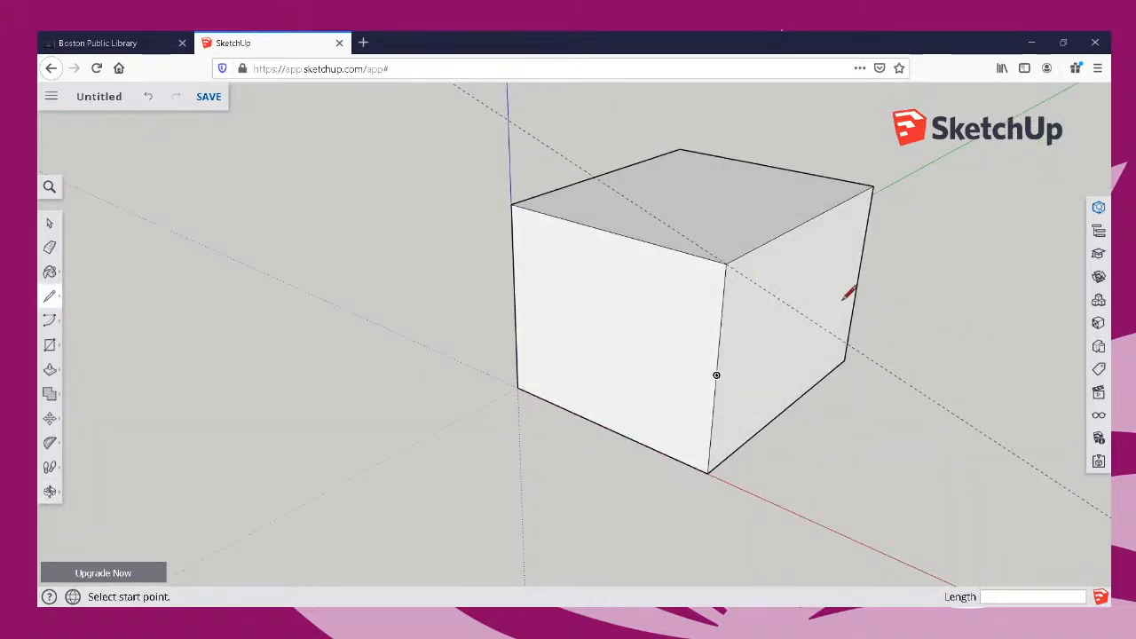
pyautogui.press('o')
pyautogui.moveTo(596, 342); pyautogui.dragTo(428, 350)
pyautogui.press('l')
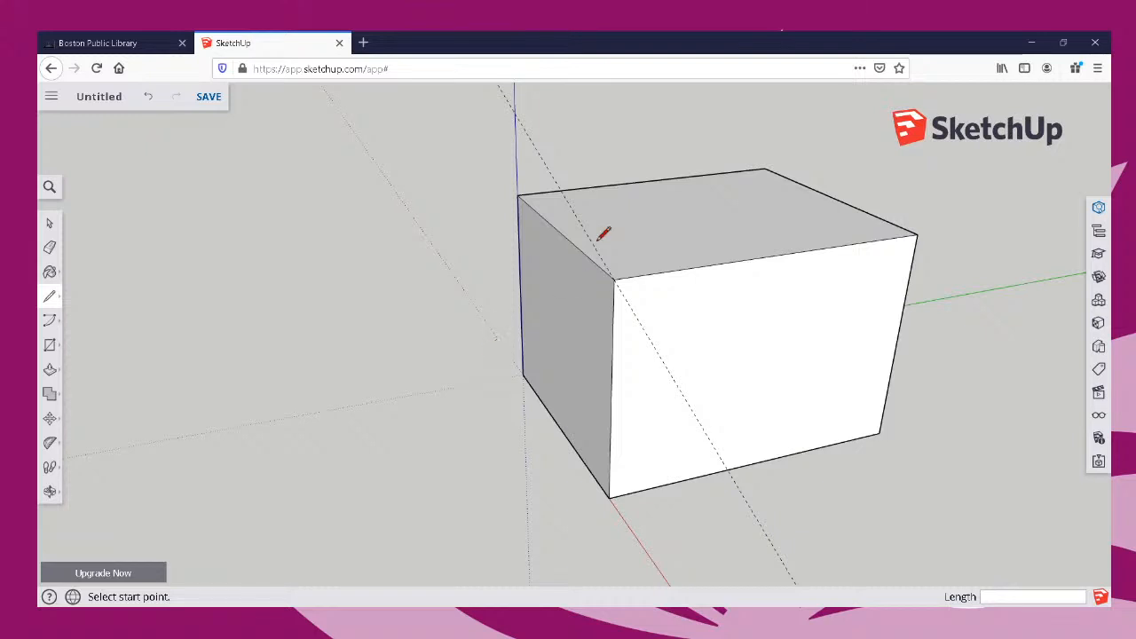
# Draw a line from the midpoint of the box's red-axis top edge straight up to the angled guide, and on to the near corner.
pyautogui.moveTo(616, 274); pyautogui.dragTo(634, 304, button='middle')
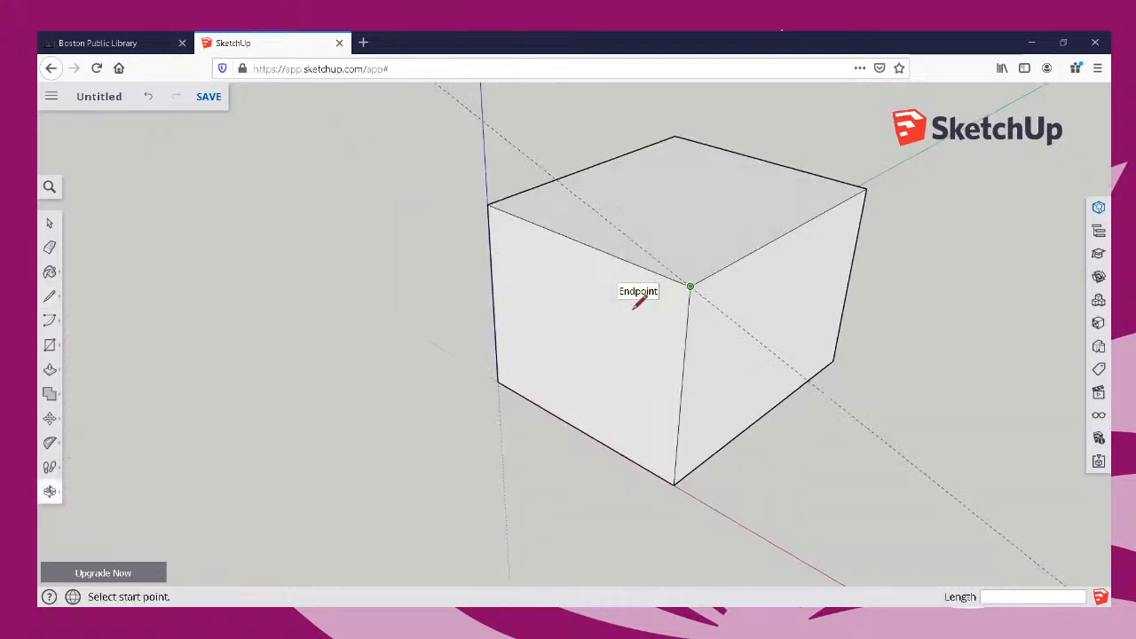
pyautogui.click(578, 241)
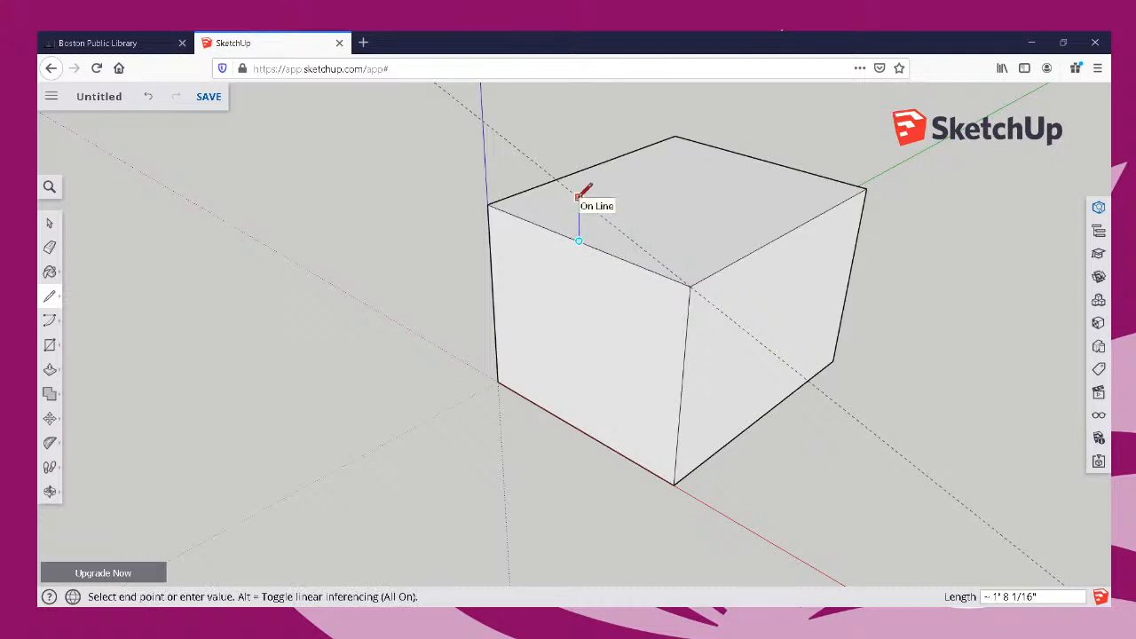
pyautogui.click(578, 196)
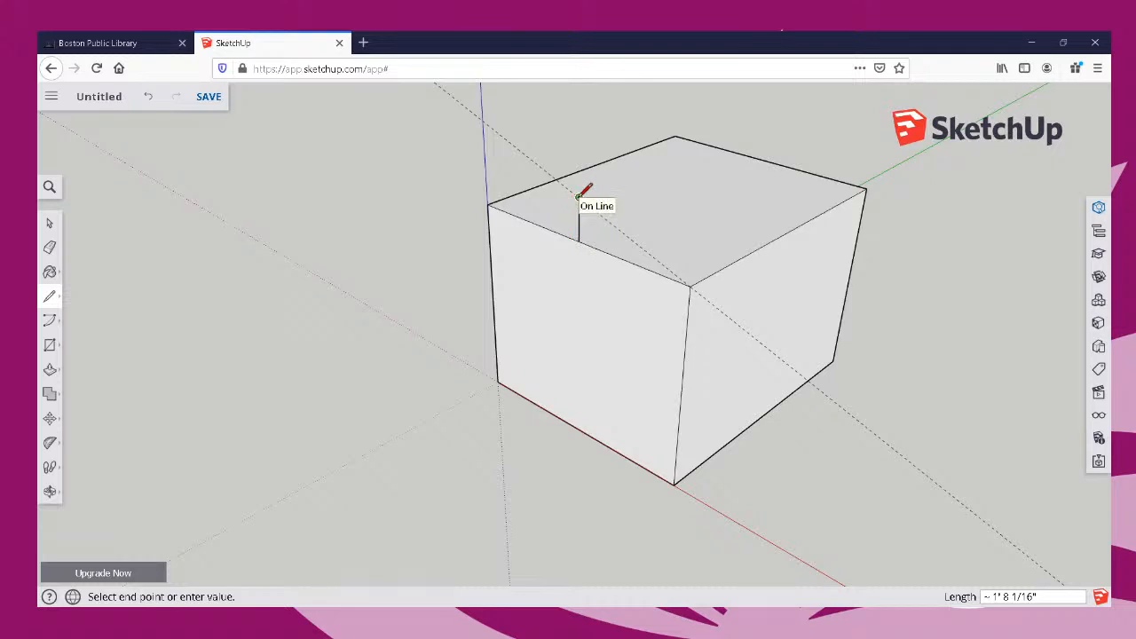
pyautogui.click(689, 285)
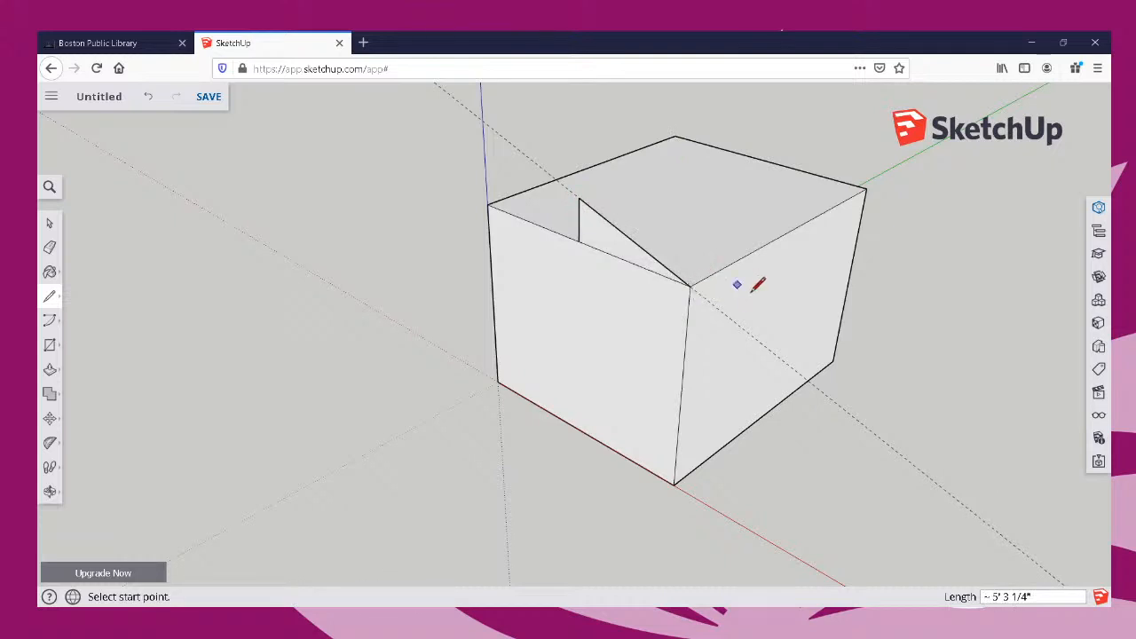
# Close the gable triangle with a line from the edge's other corner, on the blue axis, to the apex.
pyautogui.moveTo(621, 329)
pyautogui.mouseDown(button='middle')
pyautogui.moveTo(812, 315)
pyautogui.moveTo(900, 322)
pyautogui.mouseUp(button='middle')
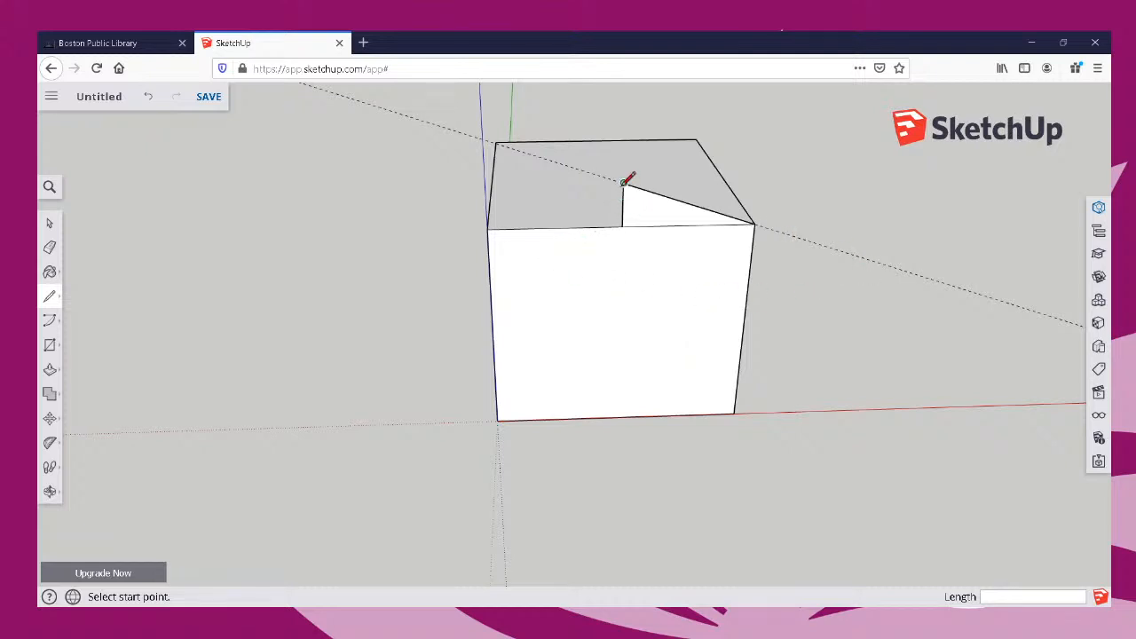
pyautogui.click(488, 228)
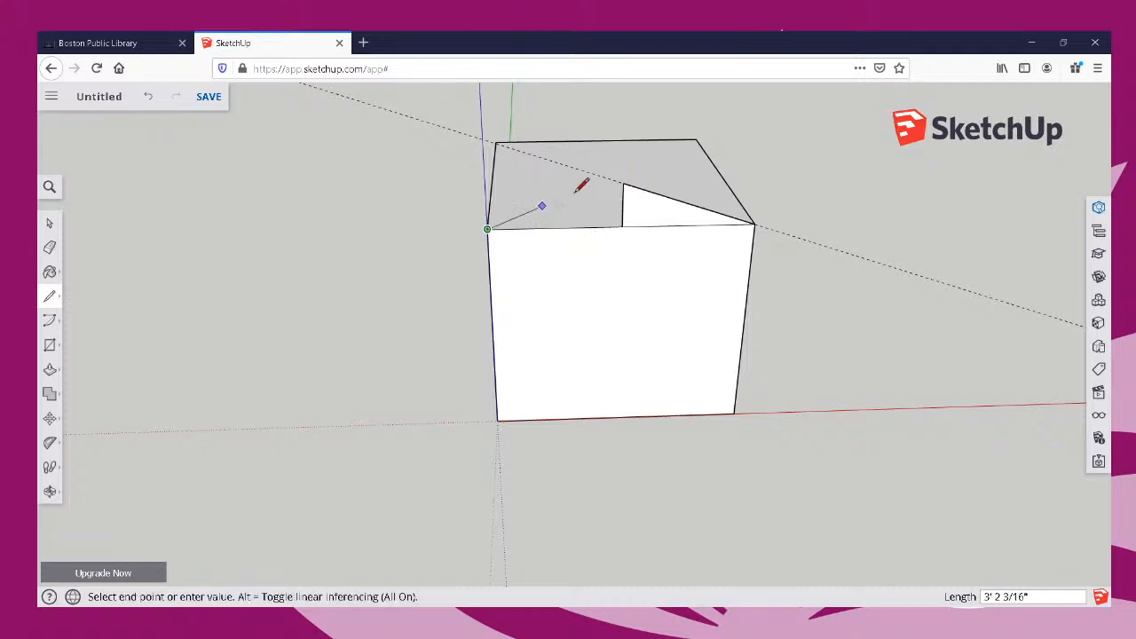
pyautogui.click(623, 182)
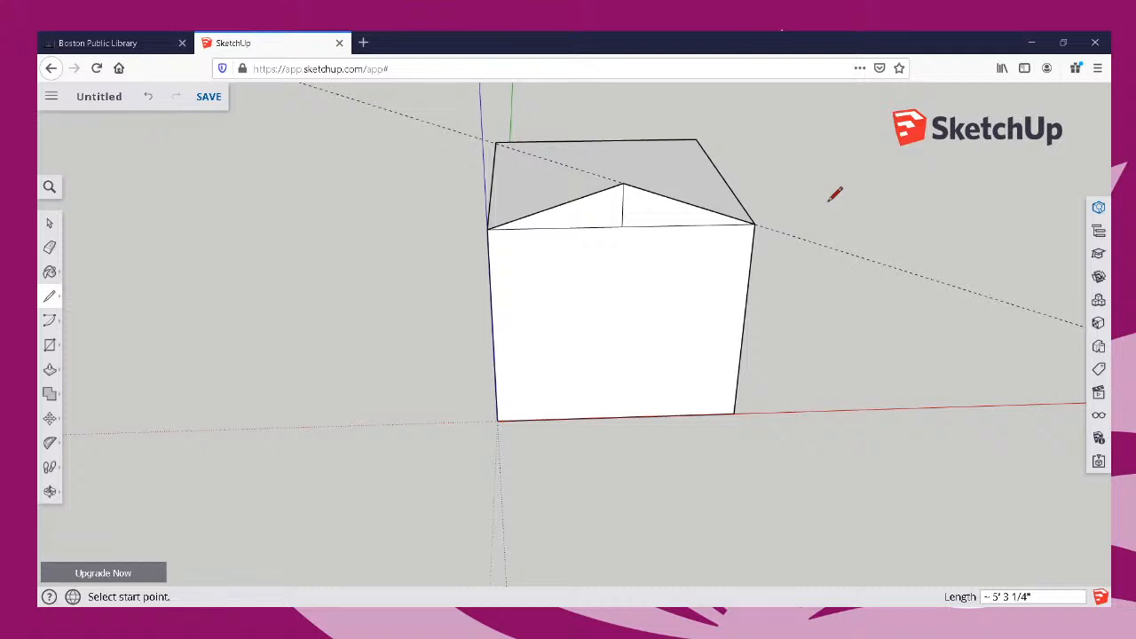
# Draw a vertical line about 1' 8" long at the opposite end, from a point level with the gable apex down to the edge's midpoint.
pyautogui.moveTo(815, 199); pyautogui.dragTo(259, 226, button='middle')
pyautogui.moveTo(259, 226)
pyautogui.mouseDown()
pyautogui.moveTo(64, 244)
pyautogui.moveTo(94, 178)
pyautogui.moveTo(237, 162)
pyautogui.moveTo(263, 290)
pyautogui.moveTo(563, 345)
pyautogui.moveTo(521, 314)
pyautogui.moveTo(464, 313)
pyautogui.moveTo(332, 263)
pyautogui.moveTo(301, 261)
pyautogui.moveTo(642, 357)
pyautogui.mouseUp()
pyautogui.press('l')
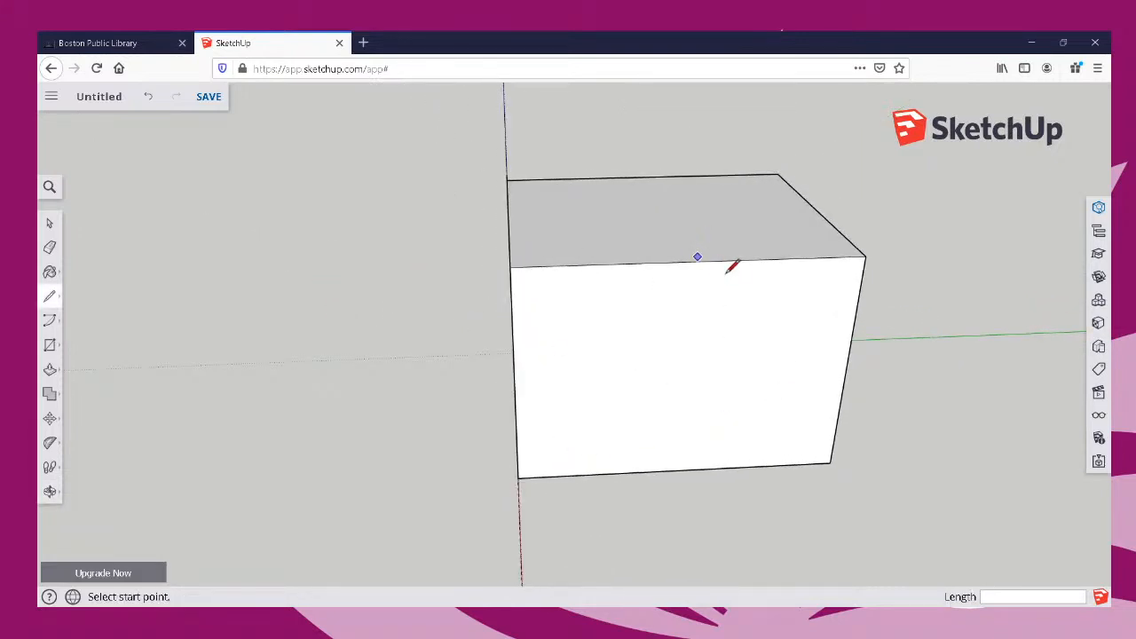
pyautogui.moveTo(730, 261); pyautogui.dragTo(584, 279, button='middle')
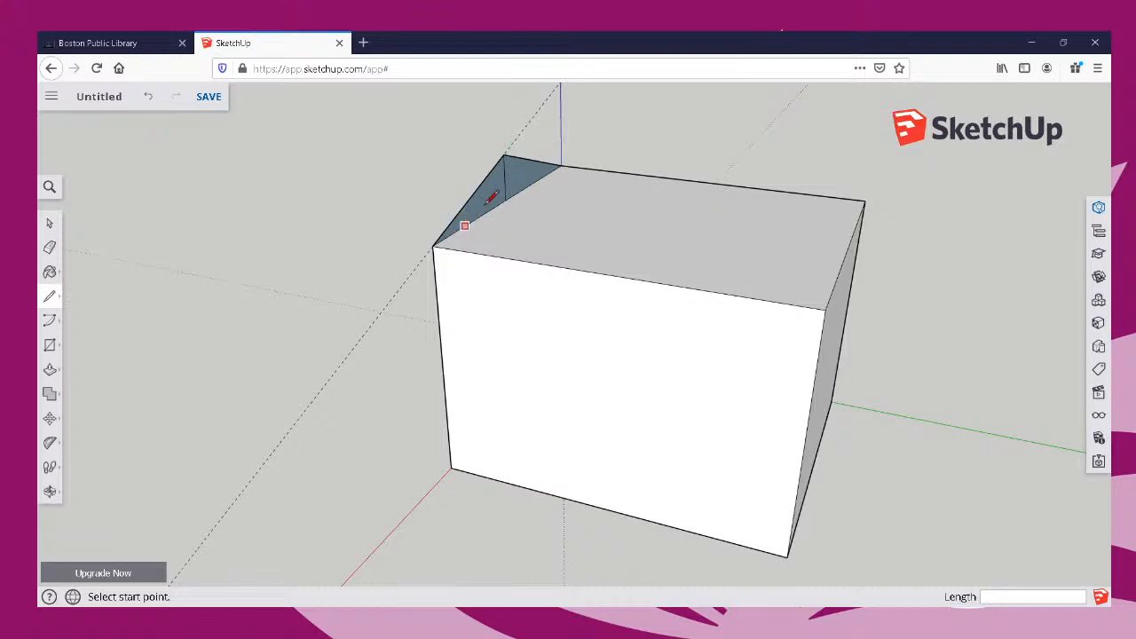
pyautogui.moveTo(705, 187)
pyautogui.mouseDown(button='middle')
pyautogui.moveTo(710, 225)
pyautogui.moveTo(665, 243)
pyautogui.moveTo(906, 145)
pyautogui.moveTo(705, 204)
pyautogui.moveTo(690, 185)
pyautogui.moveTo(705, 174)
pyautogui.mouseUp(button='middle')
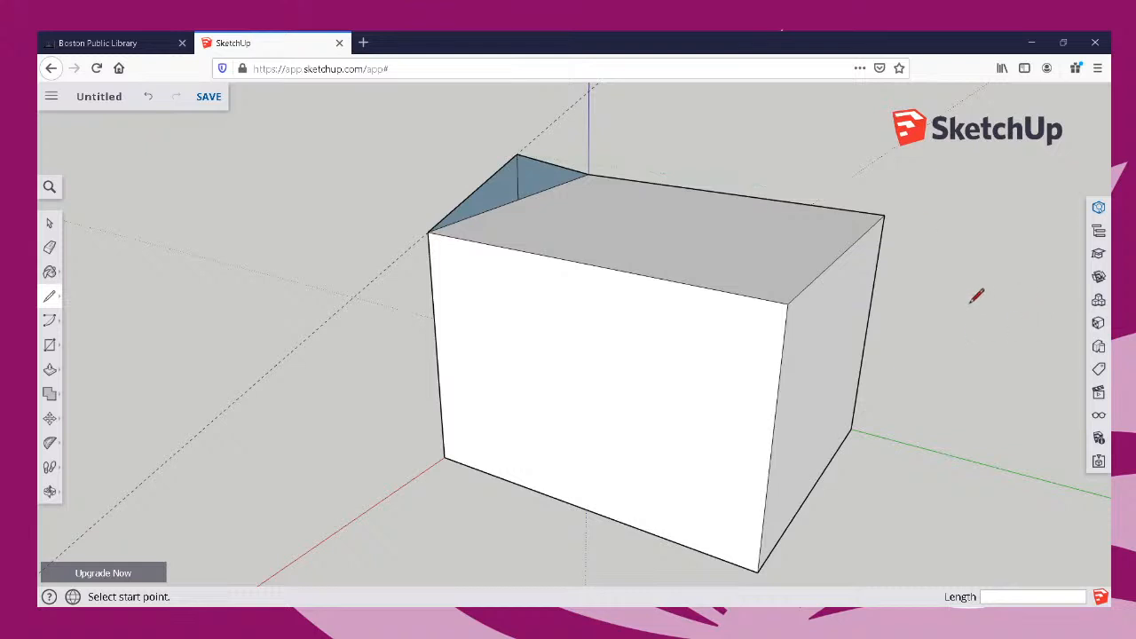
pyautogui.press('o')
pyautogui.moveTo(964, 284)
pyautogui.mouseDown()
pyautogui.moveTo(954, 241)
pyautogui.moveTo(921, 240)
pyautogui.mouseUp()
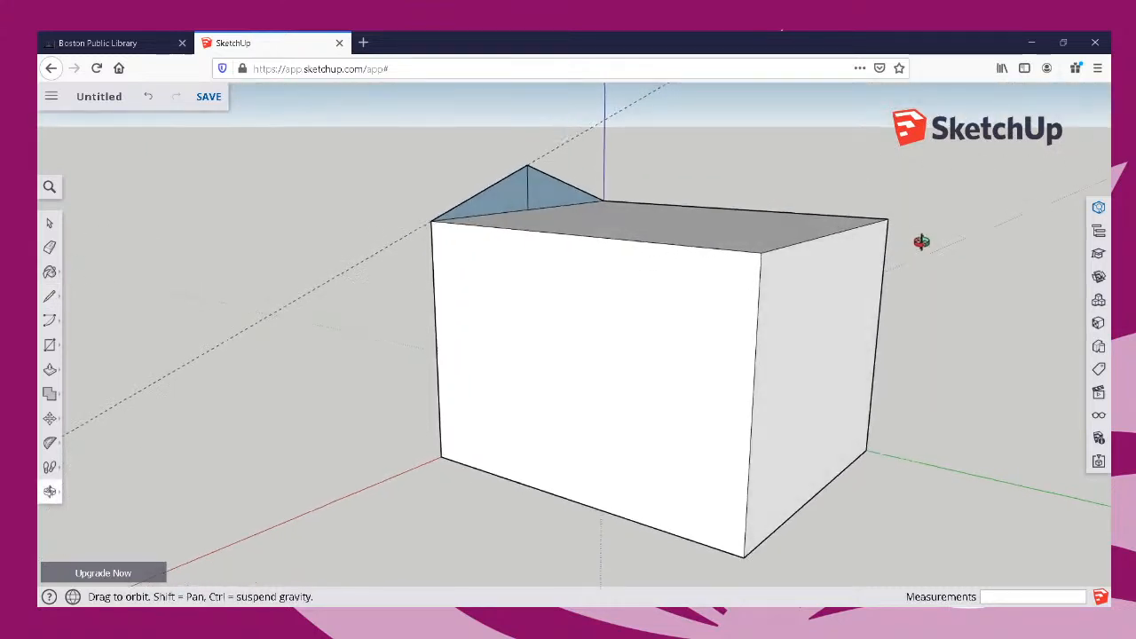
pyautogui.press('l')
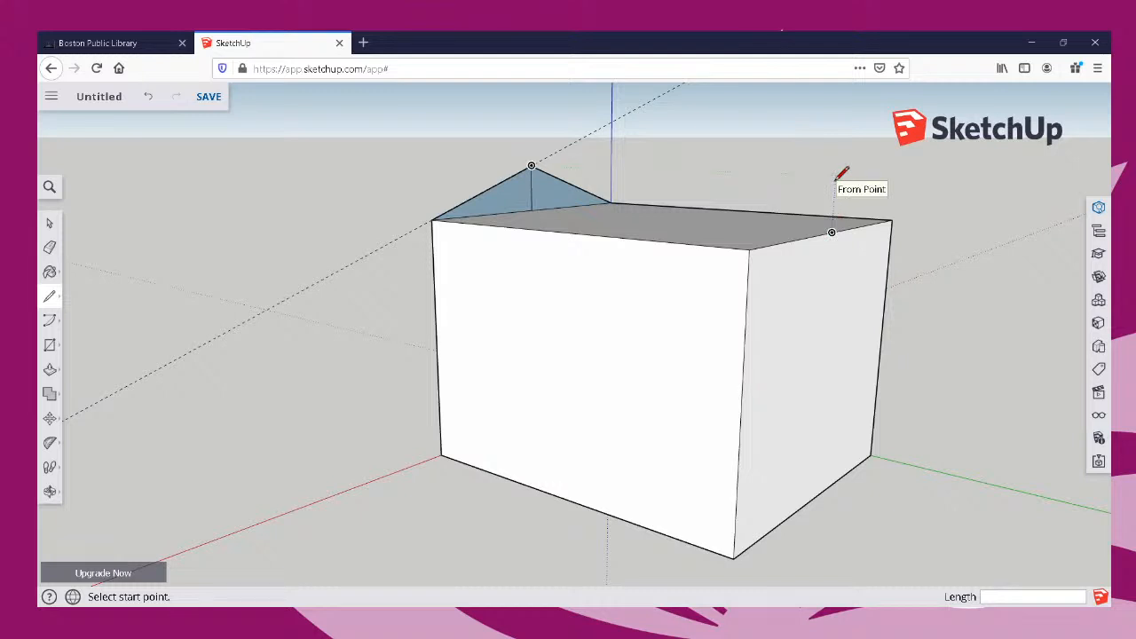
pyautogui.moveTo(835, 180); pyautogui.dragTo(837, 144, button='middle')
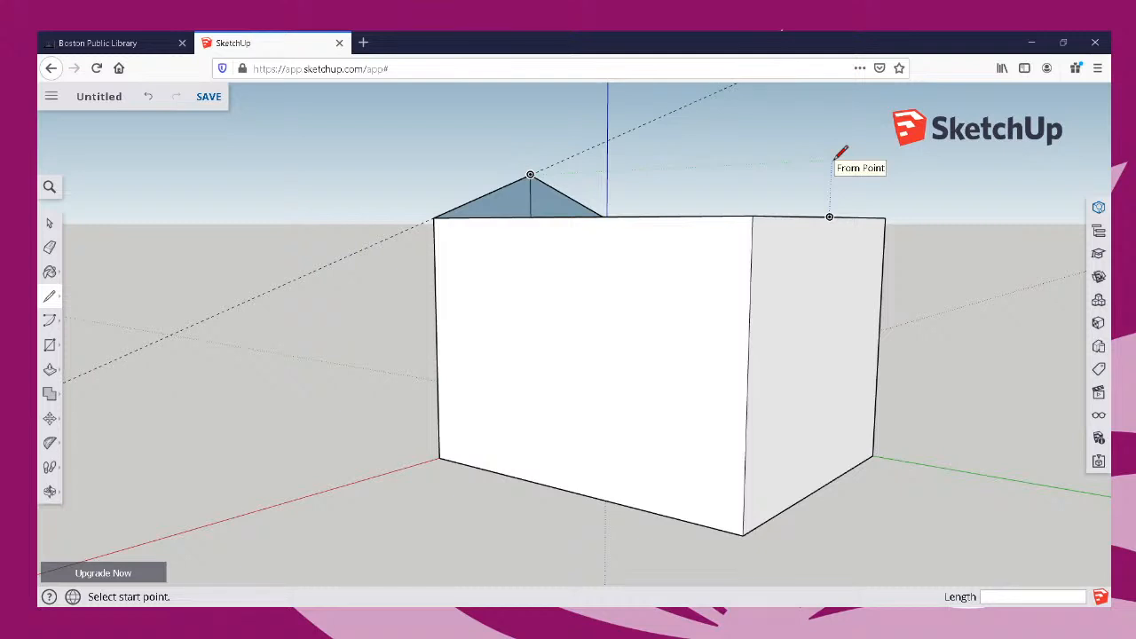
pyautogui.click(833, 159)
pyautogui.click(829, 216)
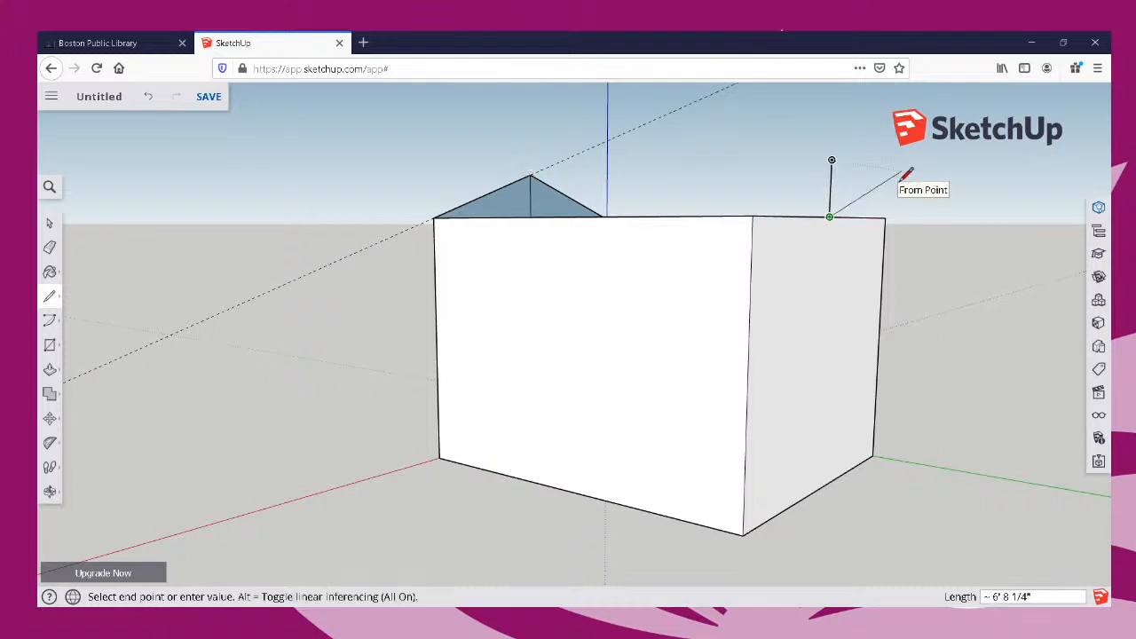
pyautogui.press('Escape')
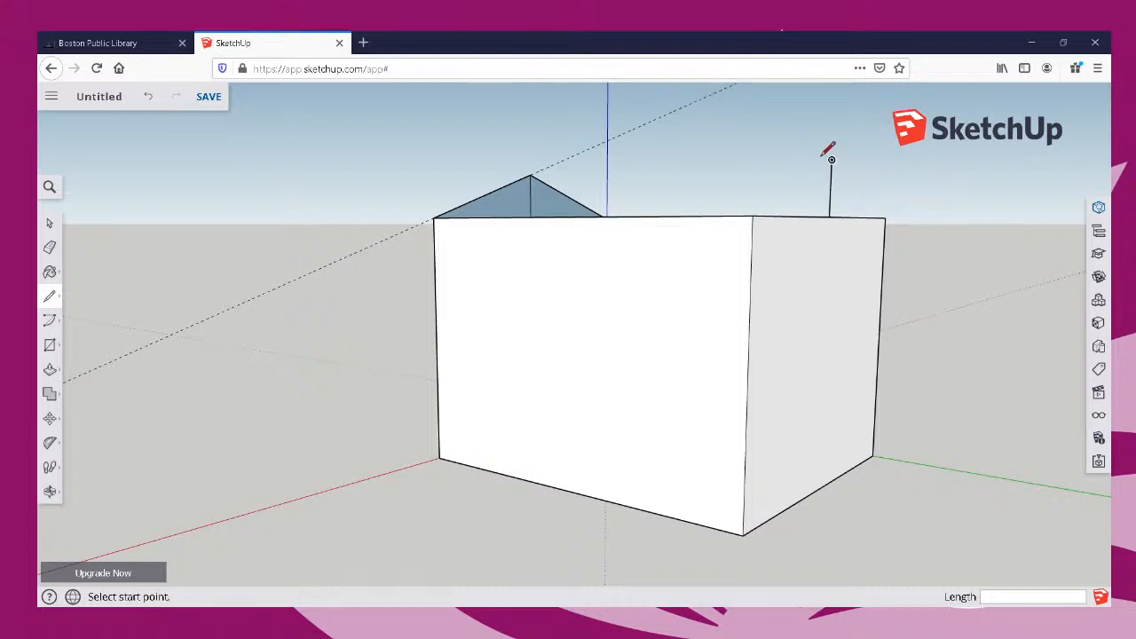
# Draw the ridge line between the vertical line's upper end and the gable apex, and join that end to both adjacent top corners.
pyautogui.click(832, 160)
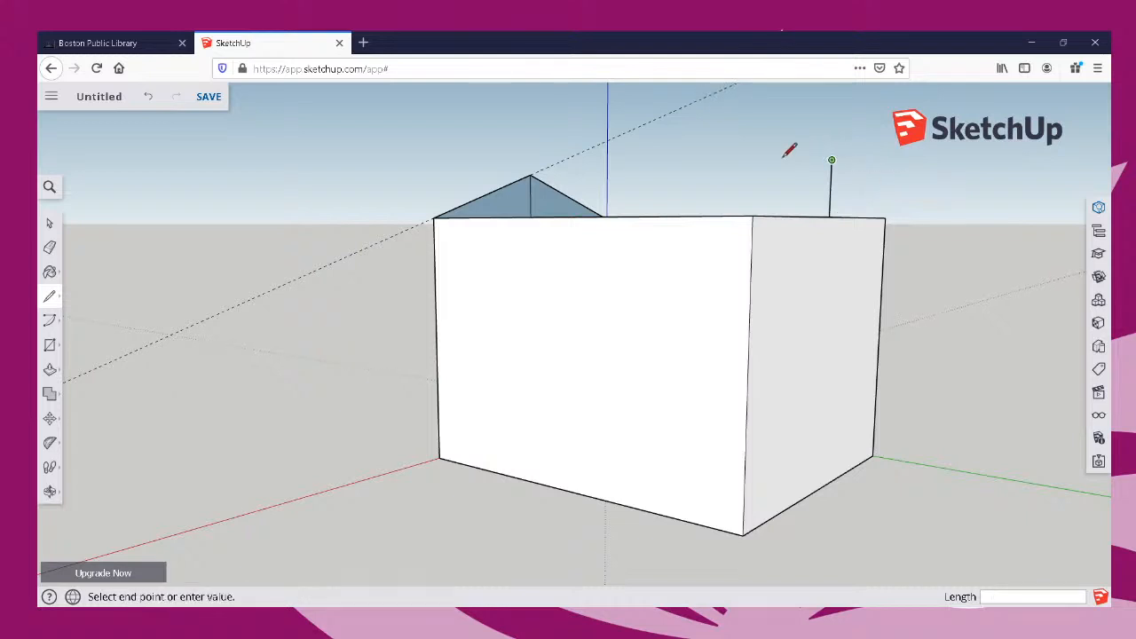
pyautogui.click(531, 174)
pyautogui.click(832, 160)
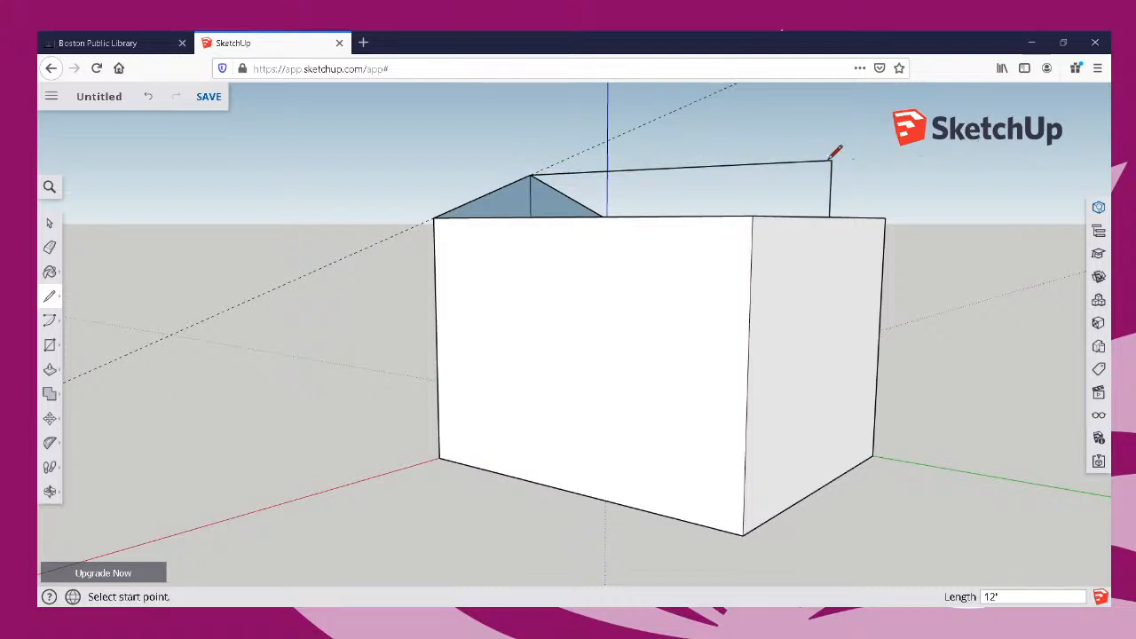
pyautogui.click(753, 215)
pyautogui.click(831, 160)
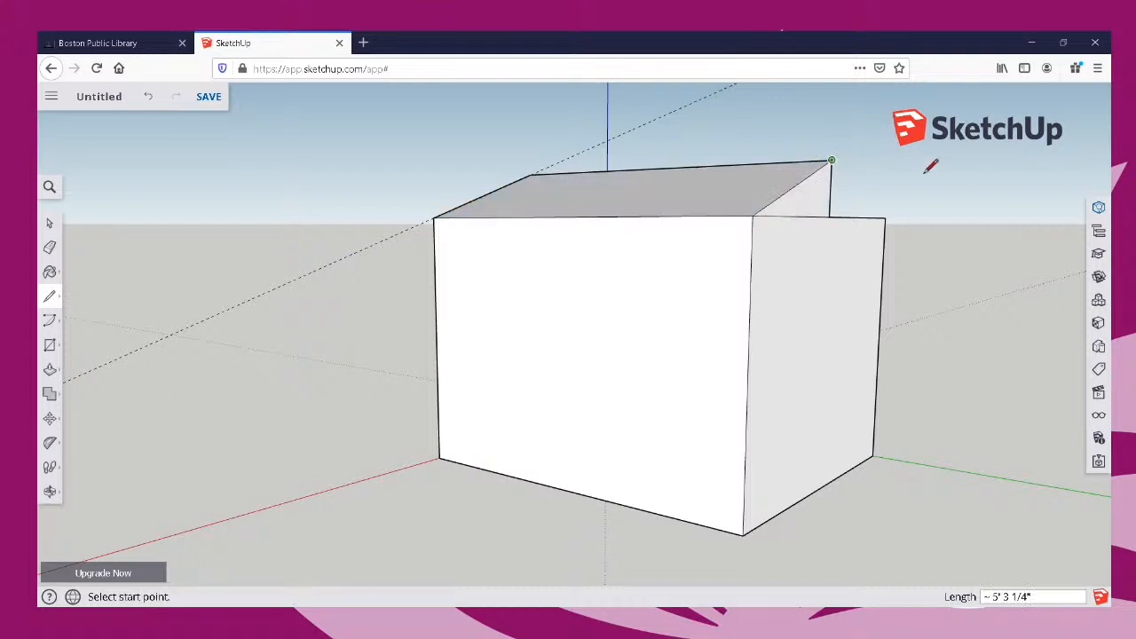
pyautogui.moveTo(913, 188); pyautogui.dragTo(574, 192, button='middle')
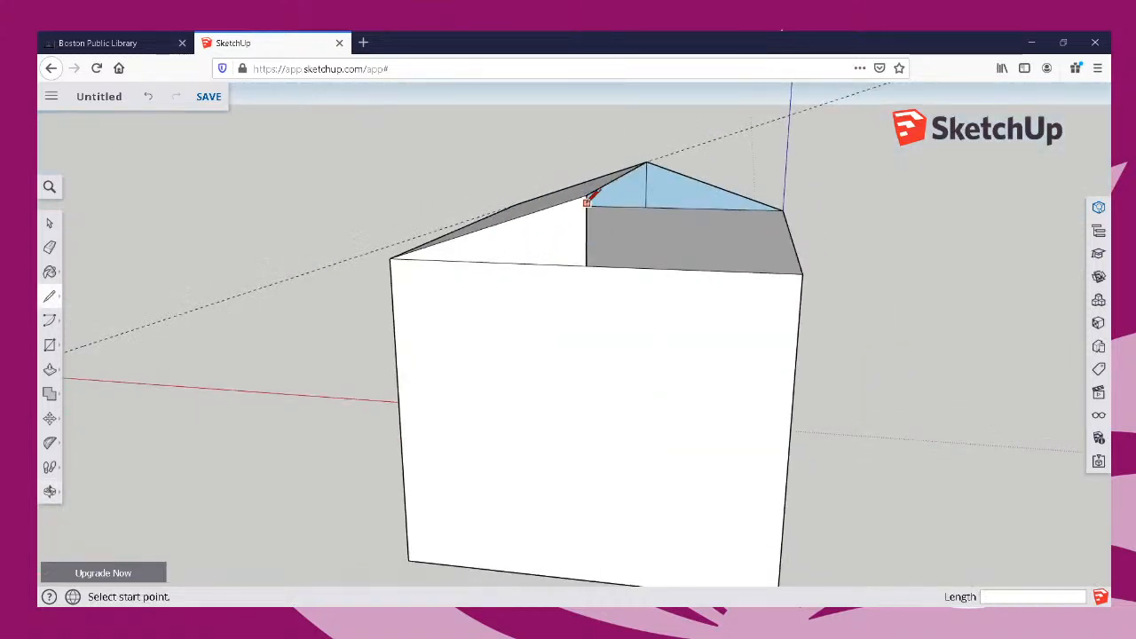
pyautogui.click(587, 195)
pyautogui.click(804, 272)
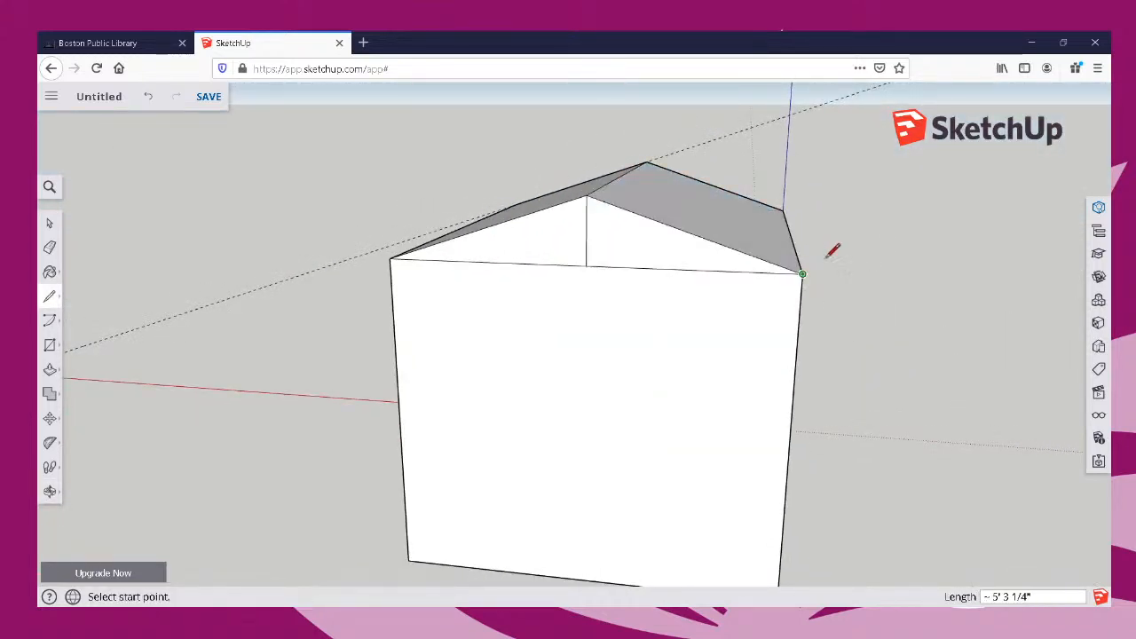
# Undo the sloped lines, the ridge line and the vertical line at the box's opposite end.
pyautogui.hotkey('ctrl', 'z')
pyautogui.hotkey('ctrl', 'z')
pyautogui.hotkey('ctrl', 'z')
pyautogui.hotkey('ctrl', 'z')
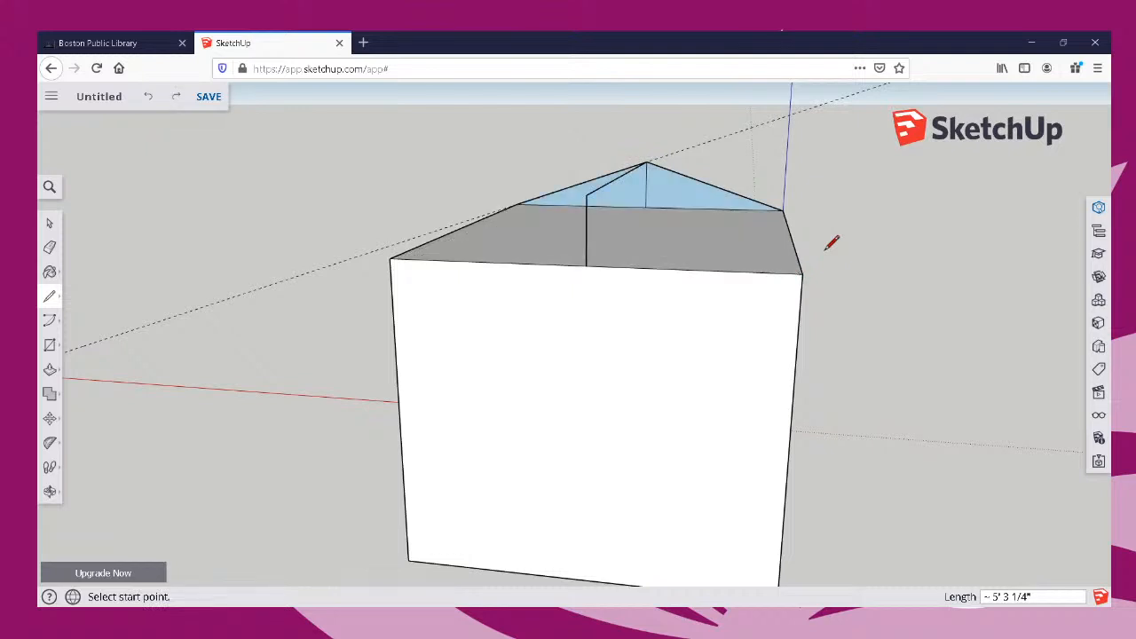
pyautogui.moveTo(834, 269); pyautogui.dragTo(746, 266, button='middle')
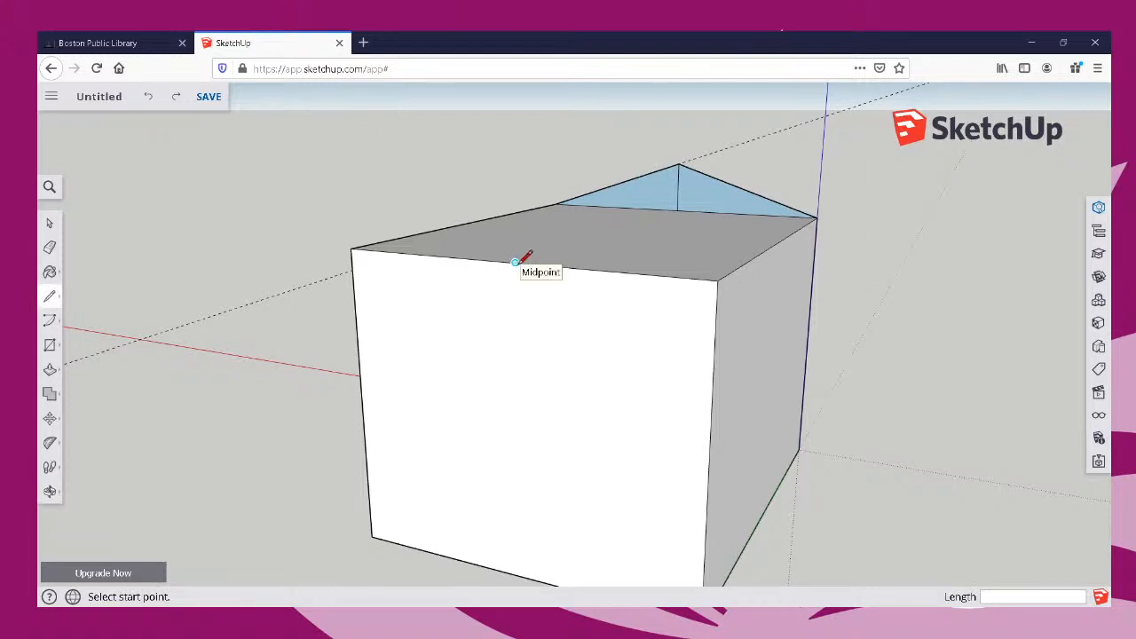
pyautogui.click(514, 261)
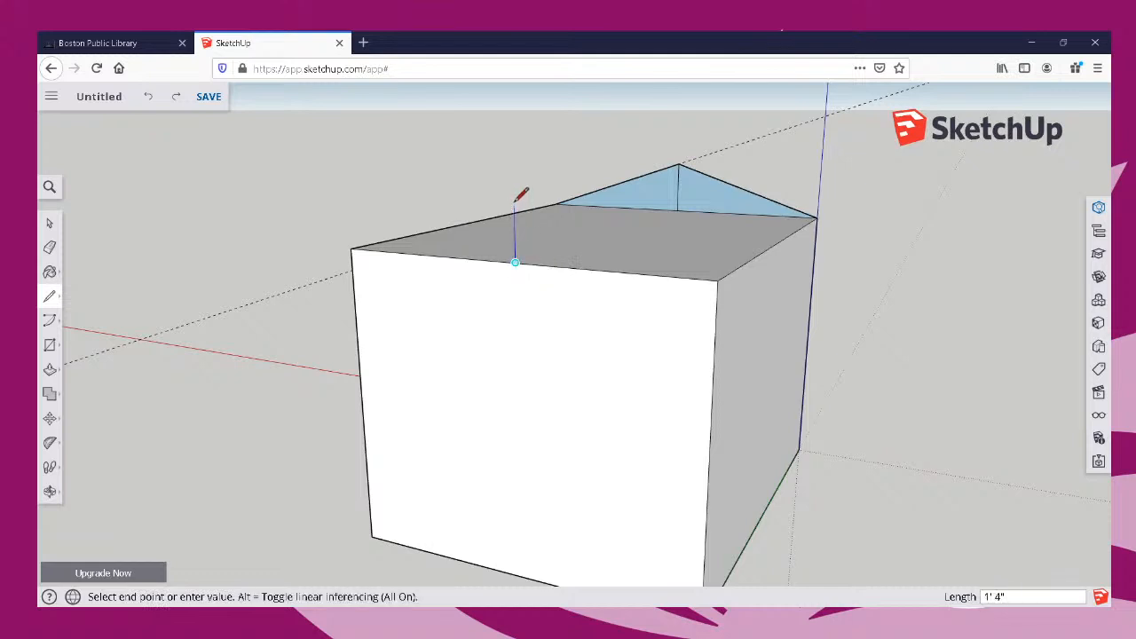
pyautogui.press('Escape')
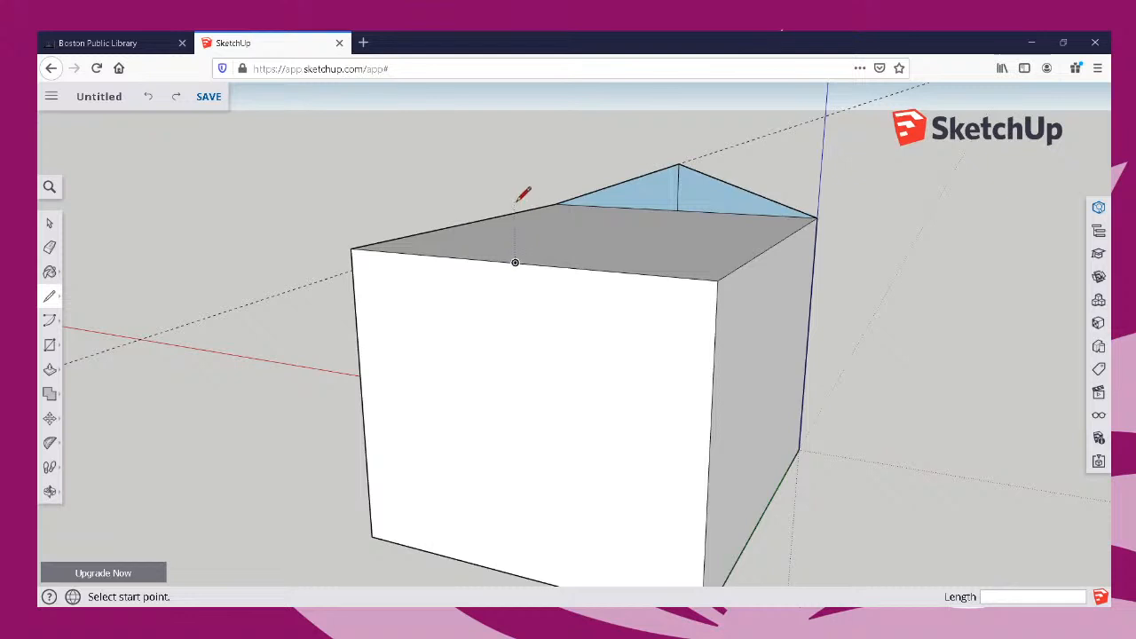
# Draw a vertical line from the midpoint of the top edge opposite the gable, extending it above the height of the gable apex.
pyautogui.moveTo(676, 237)
pyautogui.mouseDown(button='middle')
pyautogui.moveTo(616, 223)
pyautogui.moveTo(609, 188)
pyautogui.moveTo(387, 198)
pyautogui.mouseUp(button='middle')
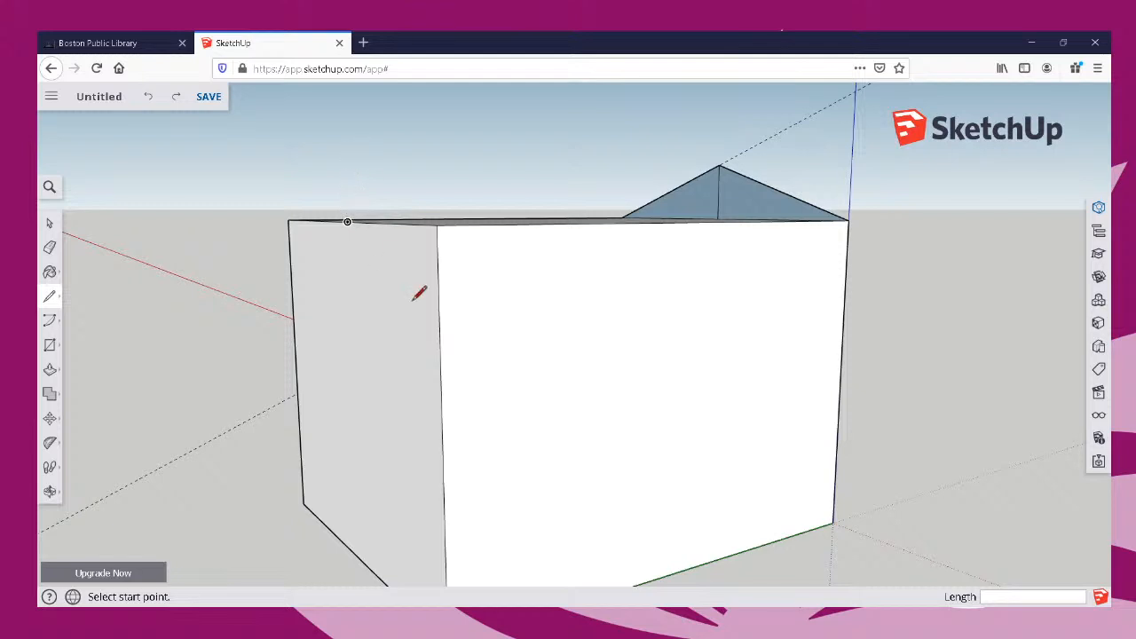
pyautogui.moveTo(464, 305); pyautogui.dragTo(929, 370, button='middle')
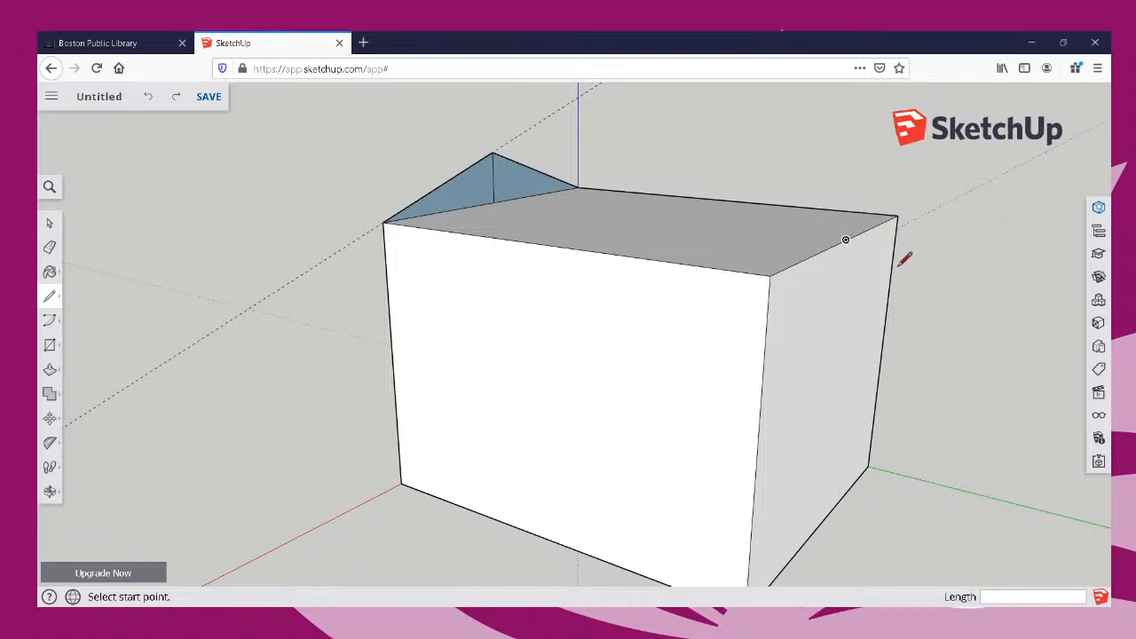
pyautogui.moveTo(904, 258); pyautogui.dragTo(846, 249, button='middle')
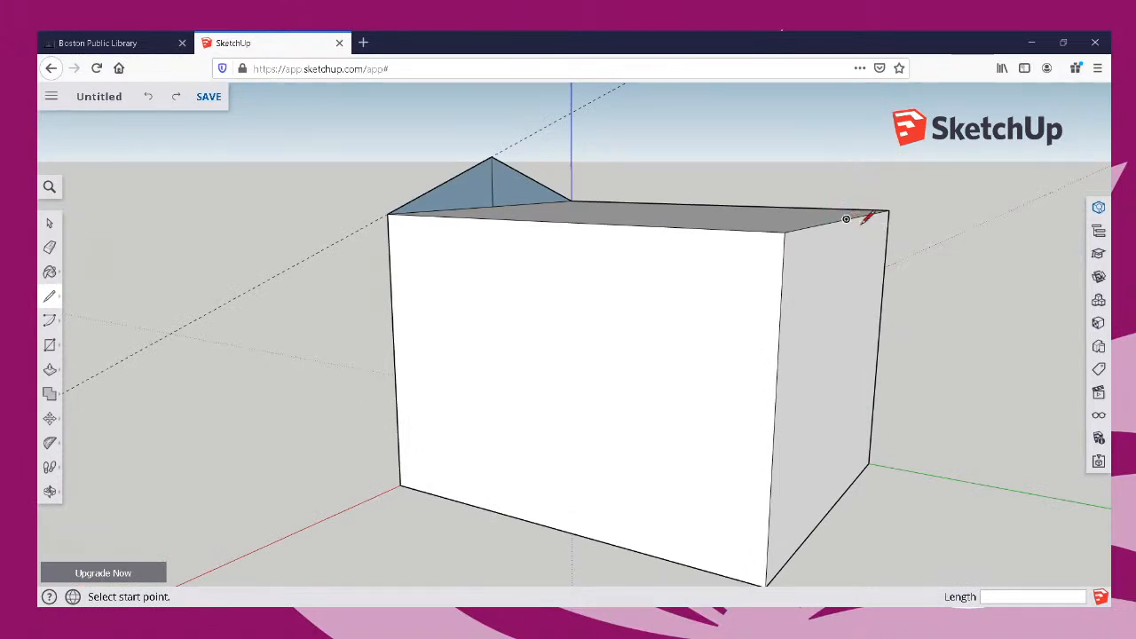
pyautogui.moveTo(870, 216)
pyautogui.mouseDown(button='middle')
pyautogui.moveTo(852, 233)
pyautogui.moveTo(852, 223)
pyautogui.mouseUp(button='middle')
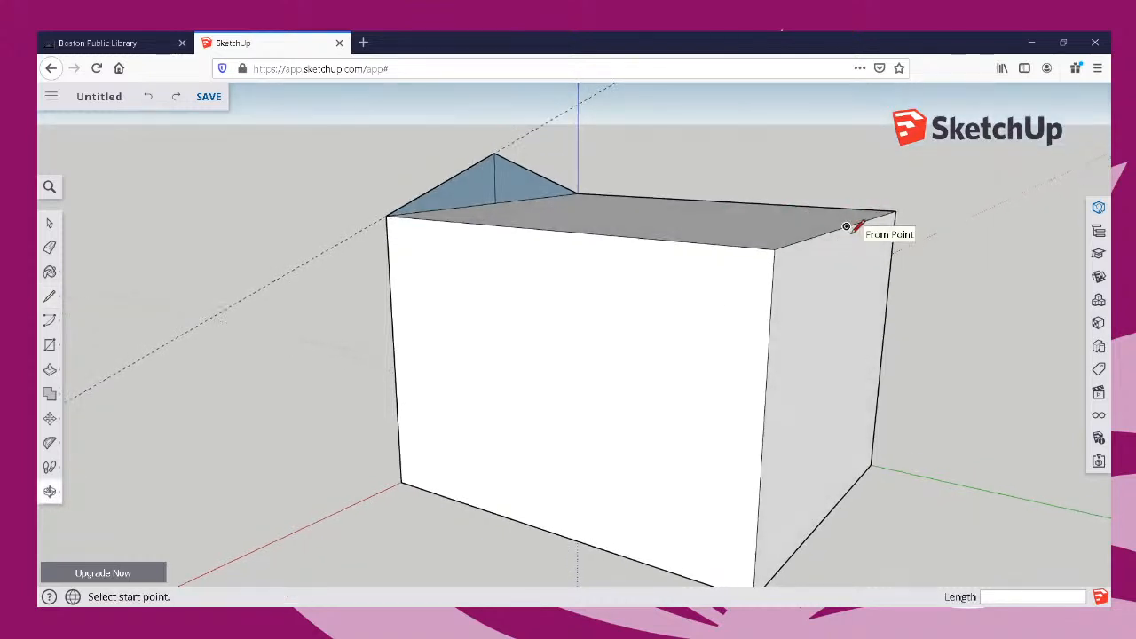
pyautogui.click(846, 227)
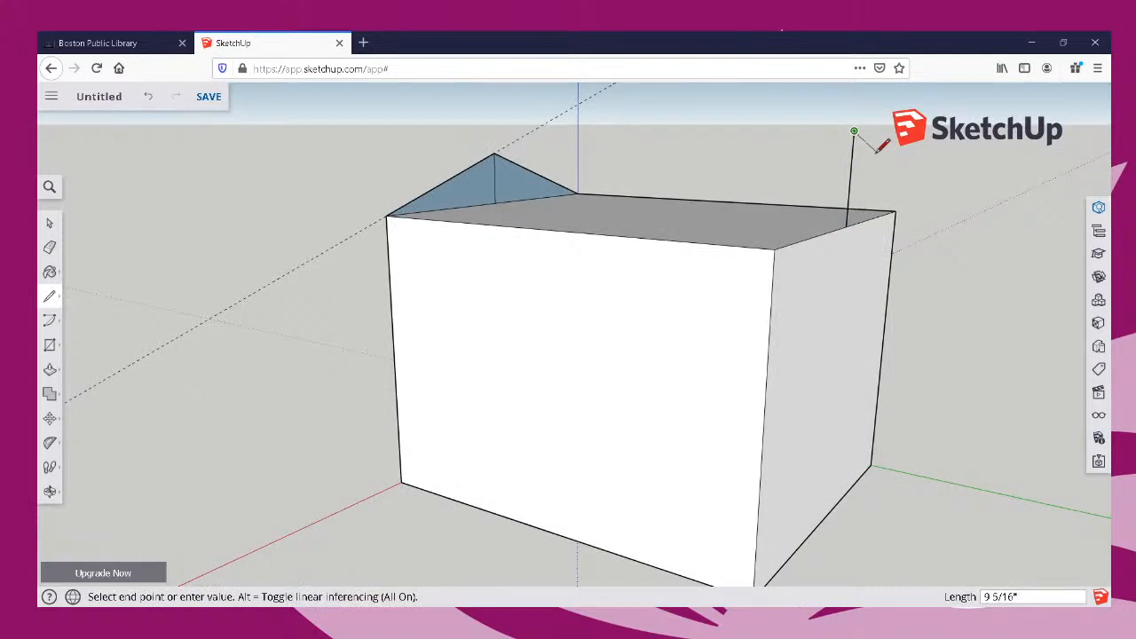
pyautogui.press('Escape')
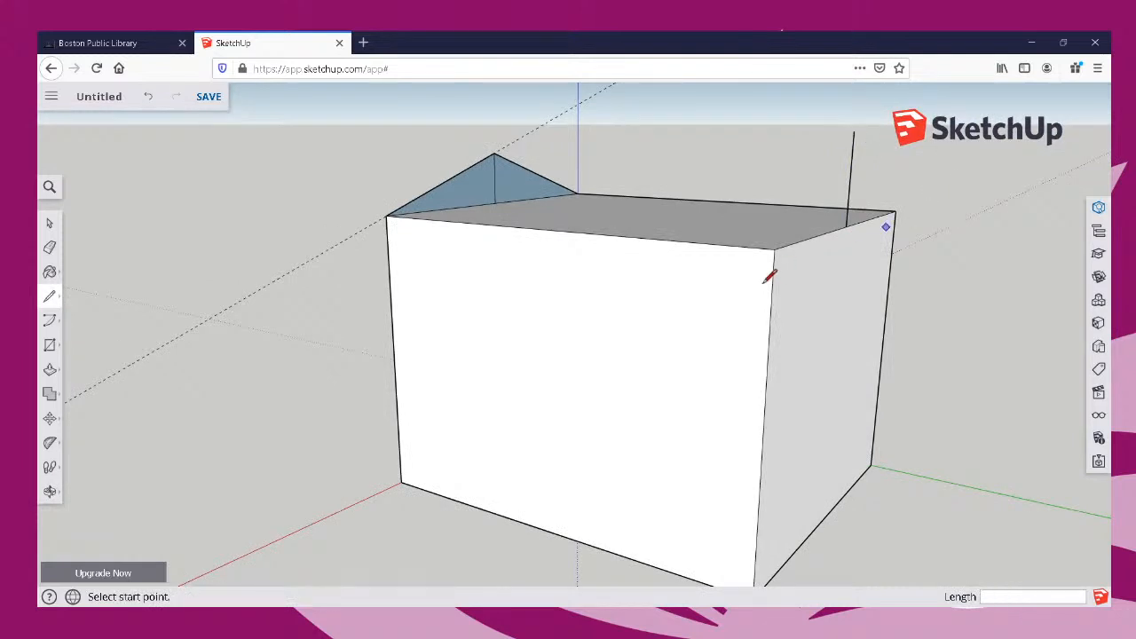
# Draw a 12' ridge line from the gable apex along the green axis to the vertical line, and join its end to both adjacent top corners.
pyautogui.click(494, 152)
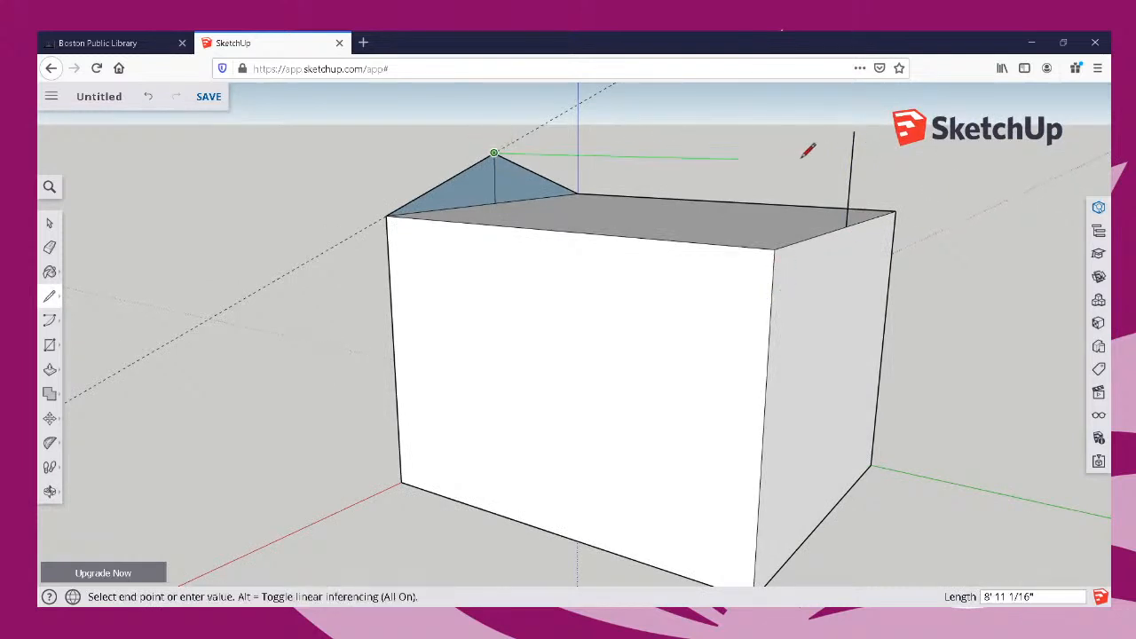
pyautogui.click(854, 162)
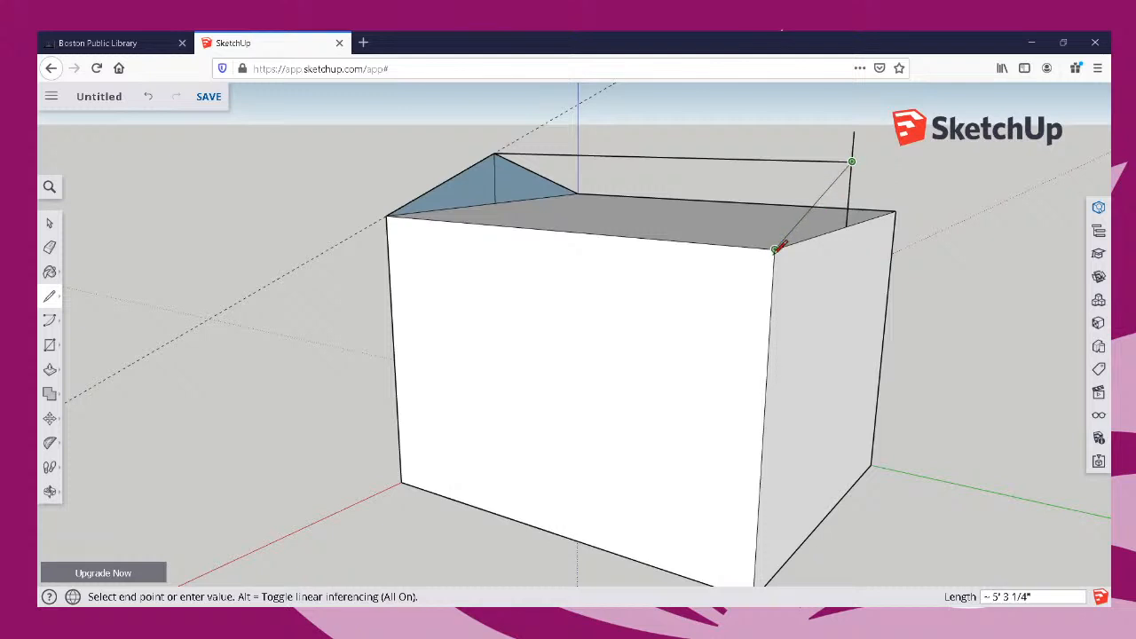
pyautogui.click(775, 250)
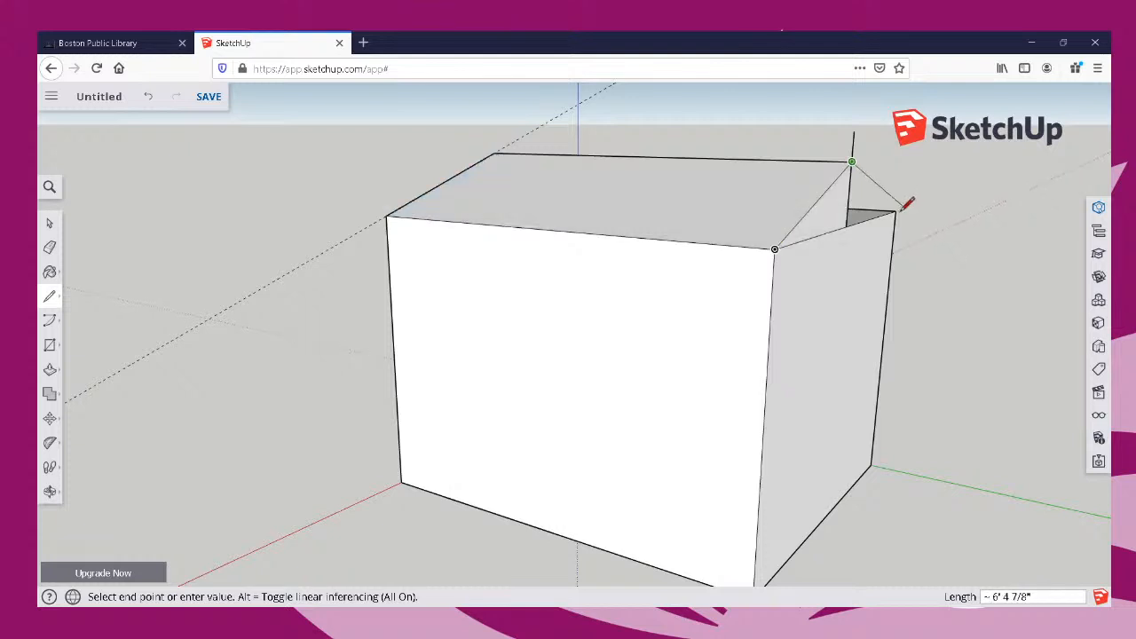
pyautogui.press('Escape')
pyautogui.press('o')
pyautogui.moveTo(873, 264); pyautogui.dragTo(322, 299)
pyautogui.press('l')
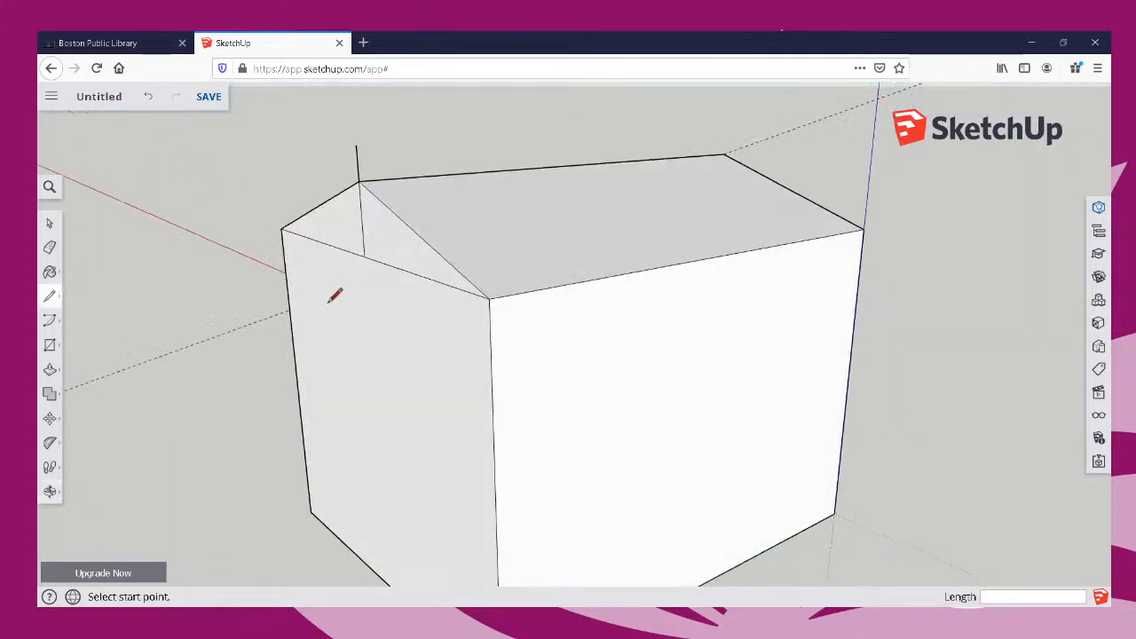
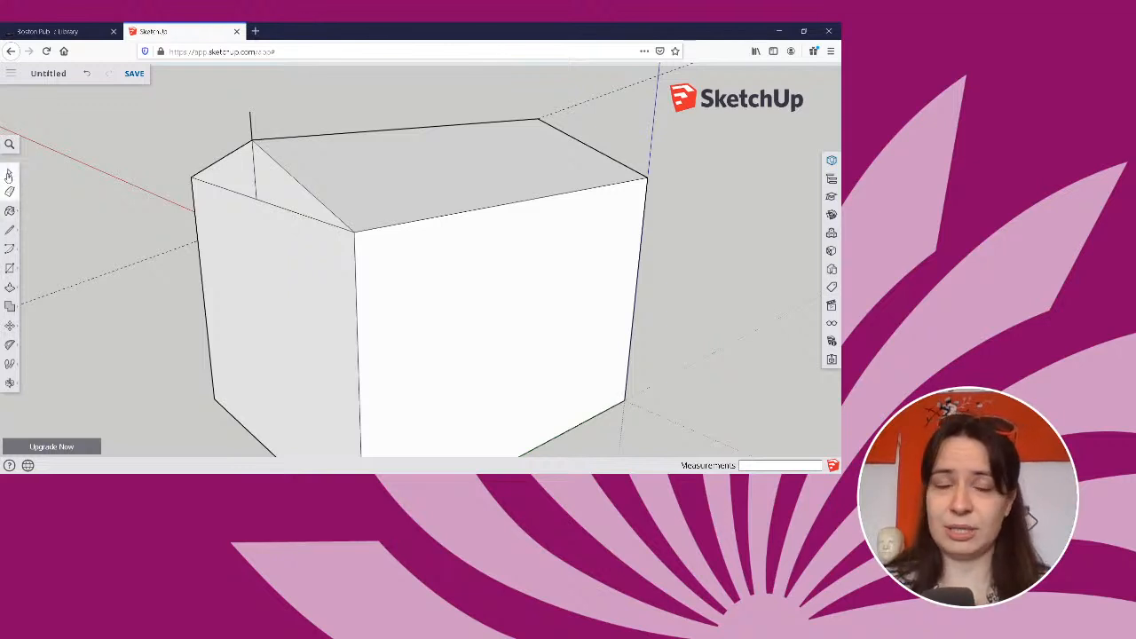
# Erase the leftover vertical lines and the horizontal edges beneath the roof peaks on both gable ends.
pyautogui.click(10, 192)
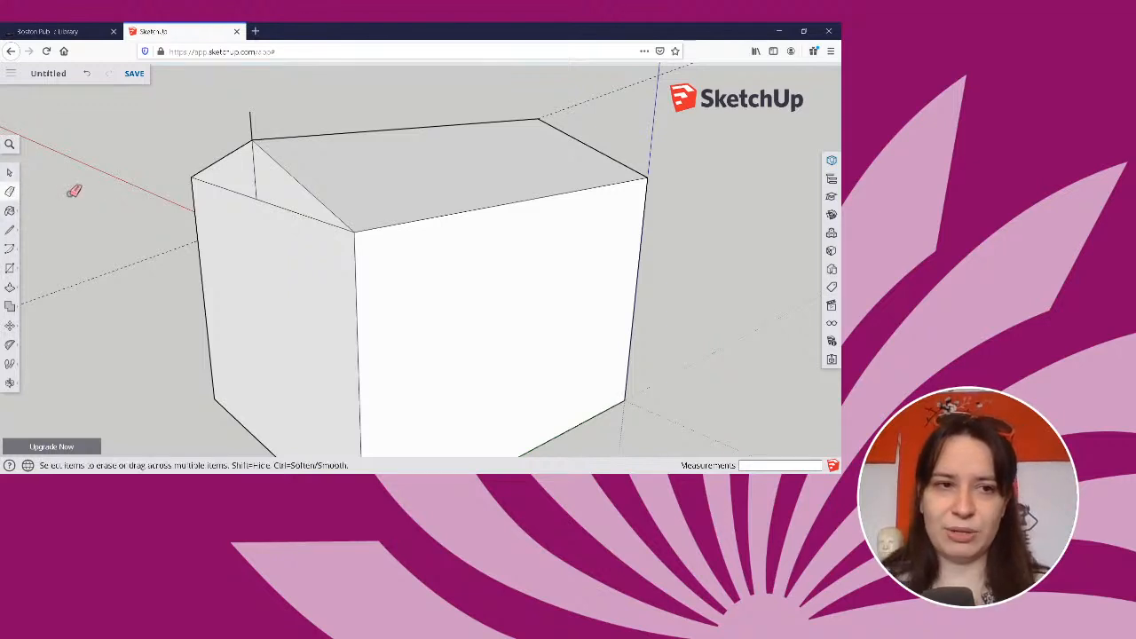
pyautogui.click(251, 123)
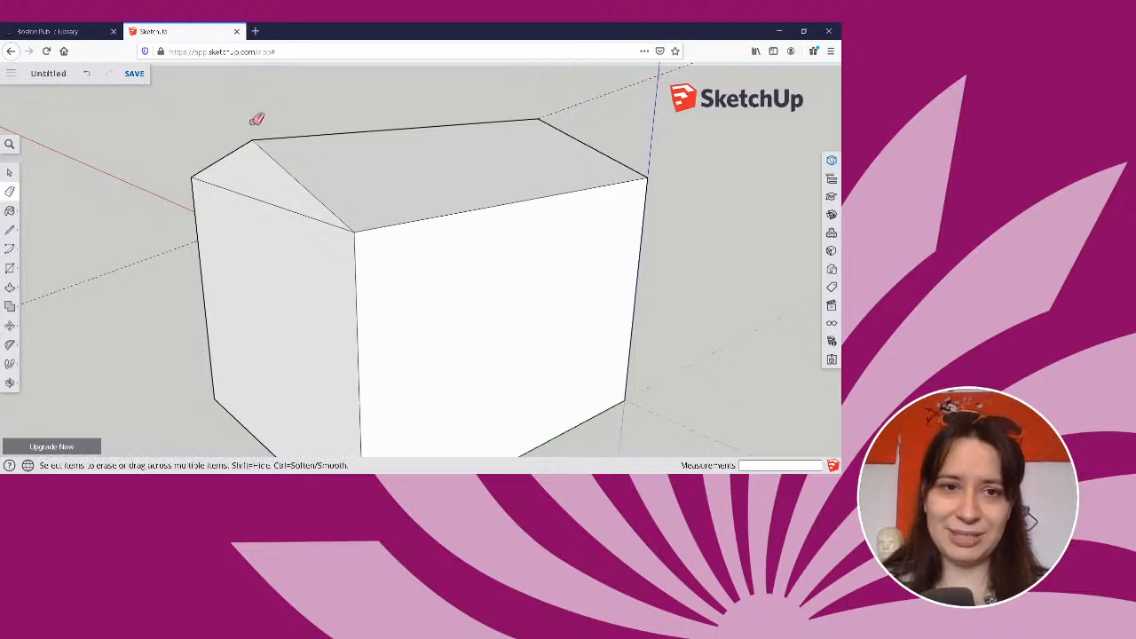
pyautogui.click(257, 192)
pyautogui.moveTo(597, 271)
pyautogui.mouseDown(button='middle')
pyautogui.moveTo(198, 350)
pyautogui.moveTo(256, 209)
pyautogui.mouseUp(button='middle')
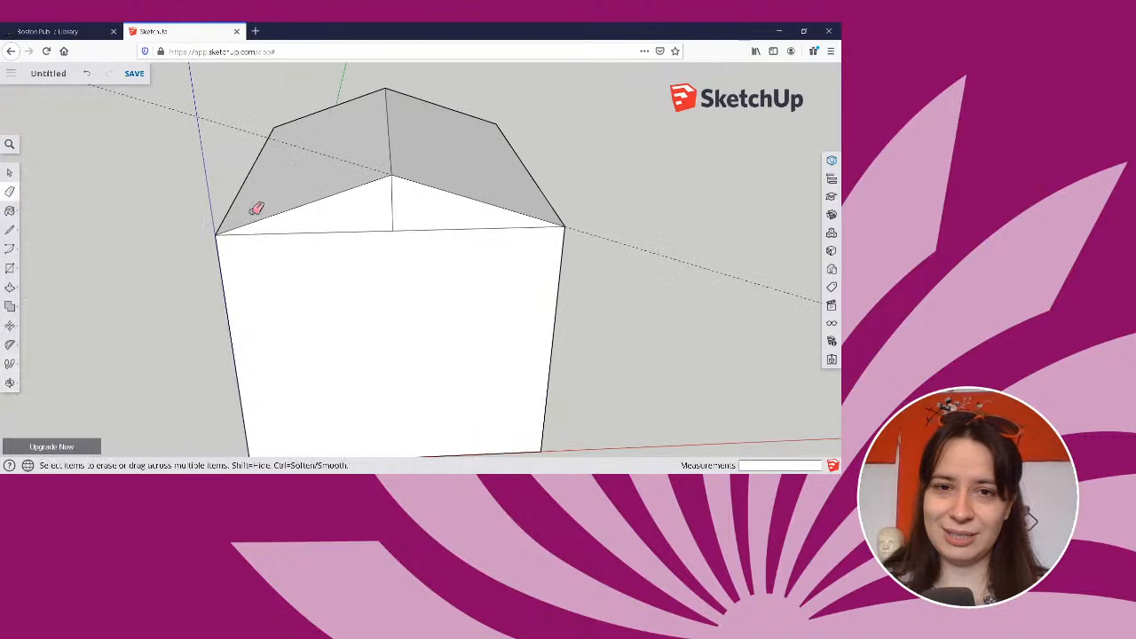
pyautogui.click(393, 211)
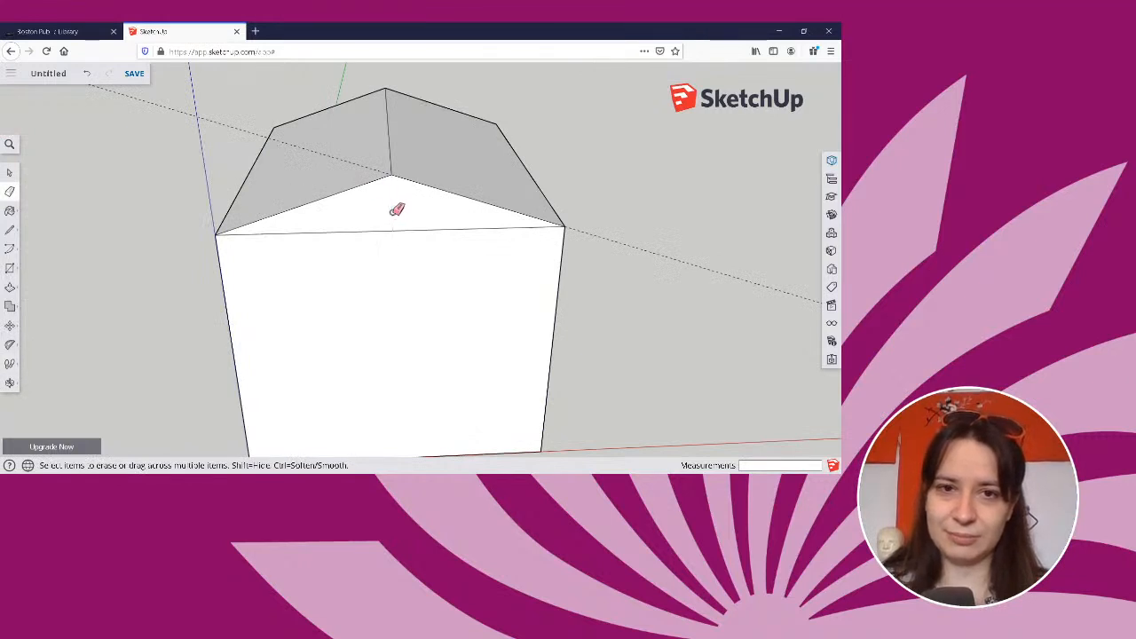
pyautogui.click(397, 230)
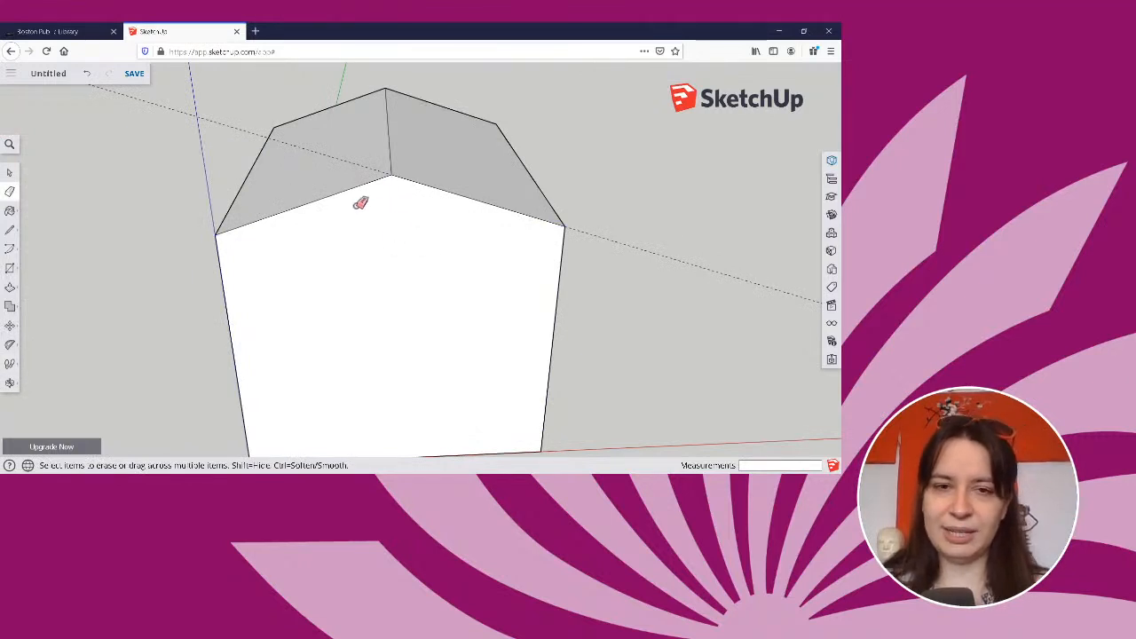
# Erase the sloped dashed guide line, and undo the erasure.
pyautogui.click(324, 154)
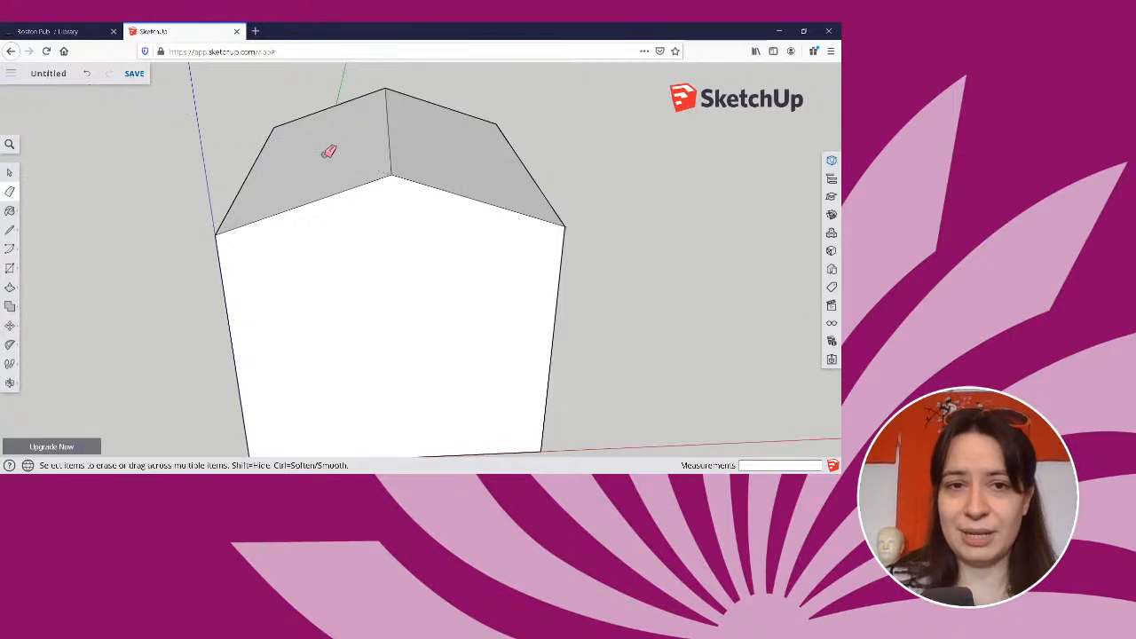
pyautogui.hotkey('ctrl', 'z')
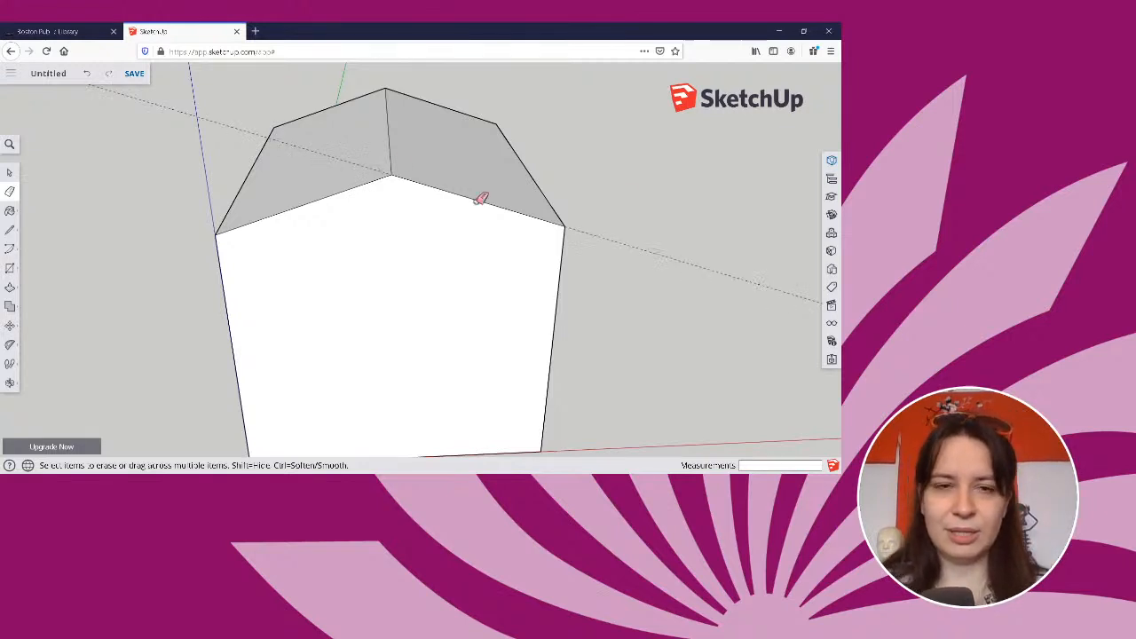
# Select the guide line, the gable wall, the side wall, a roof slope and the gable edges one after another.
pyautogui.moveTo(329, 239); pyautogui.dragTo(186, 214, button='middle')
pyautogui.click(9, 172)
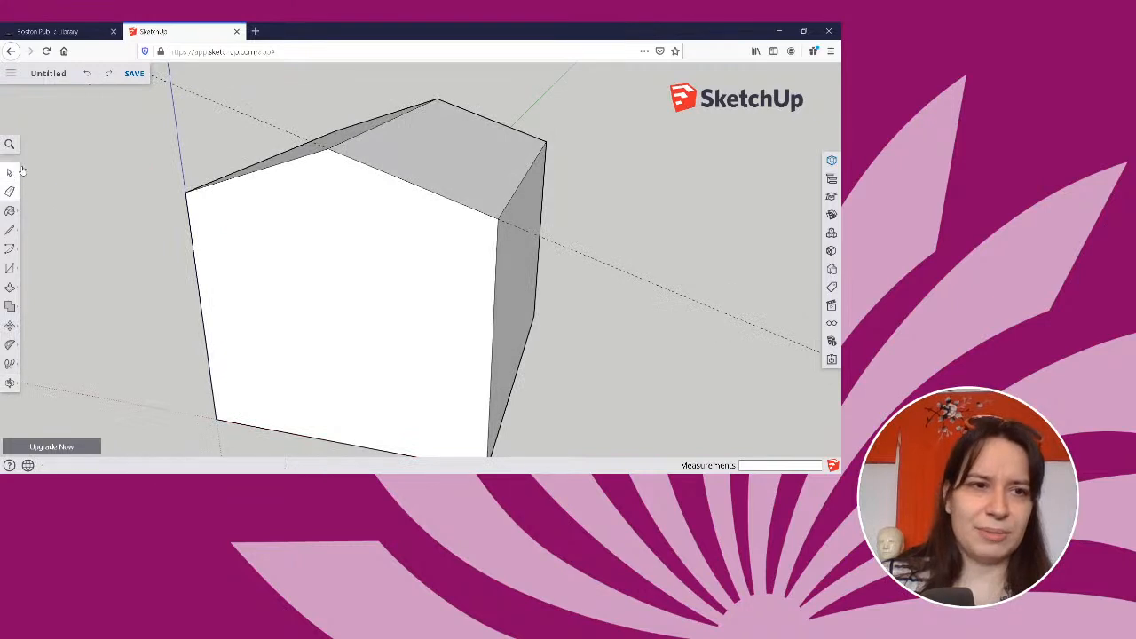
pyautogui.rightClick(222, 108)
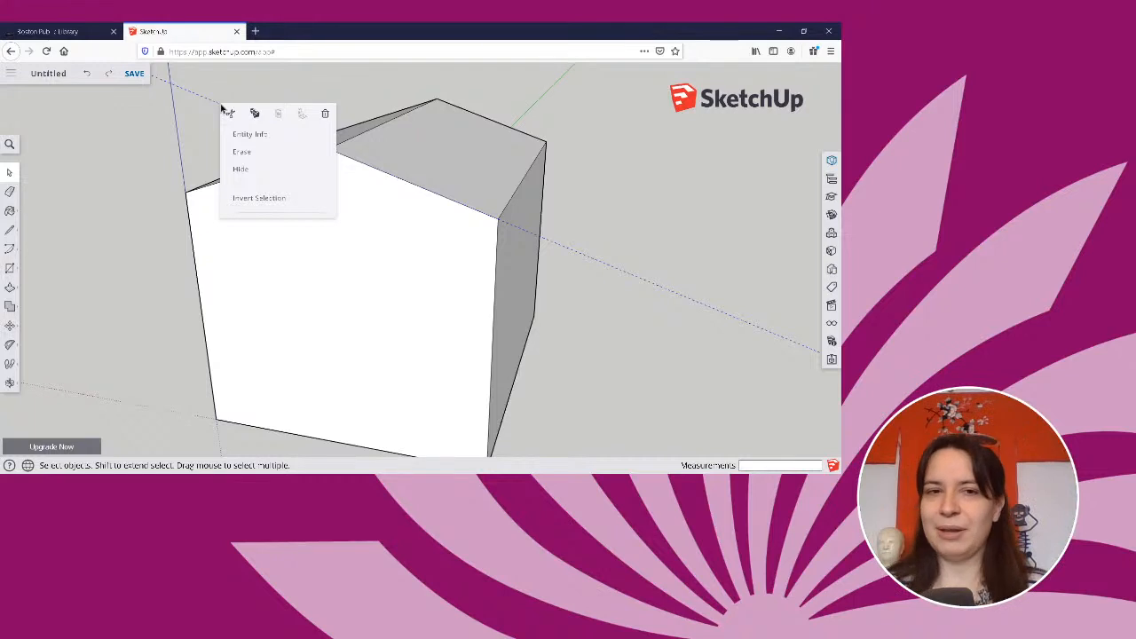
pyautogui.click(204, 106)
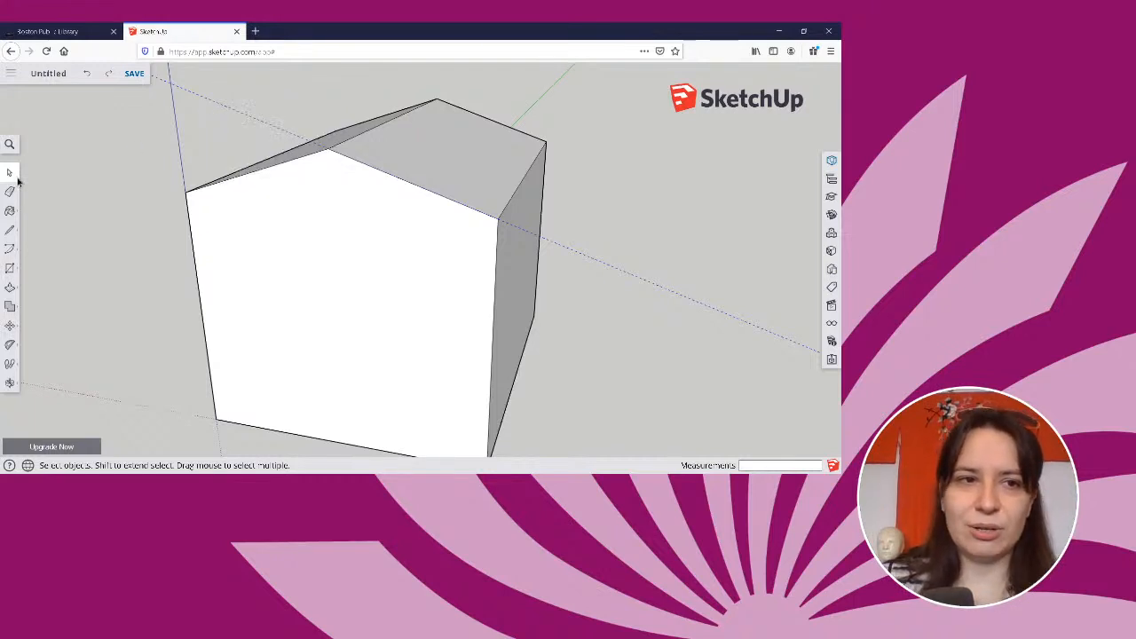
pyautogui.click(274, 233)
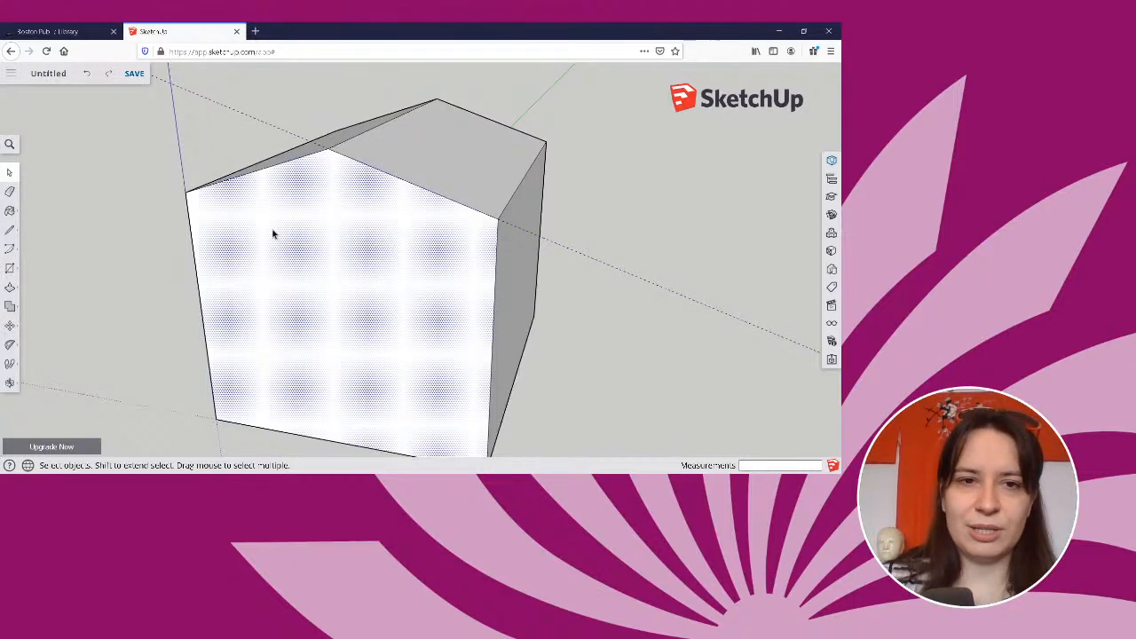
pyautogui.click(461, 131)
pyautogui.click(525, 287)
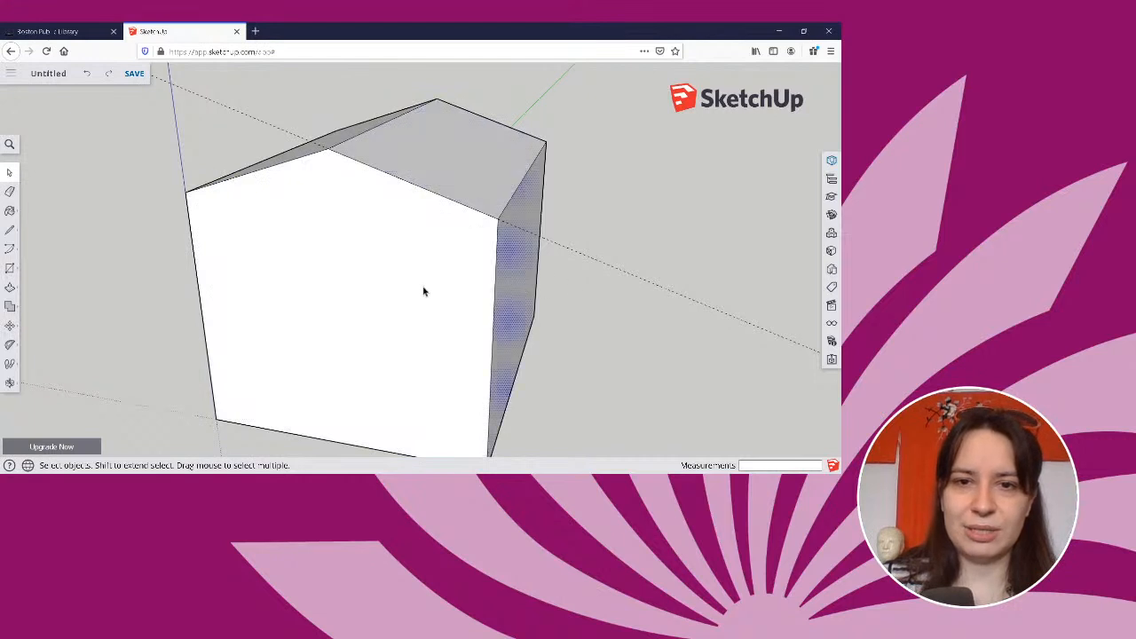
pyautogui.click(423, 292)
pyautogui.click(440, 174)
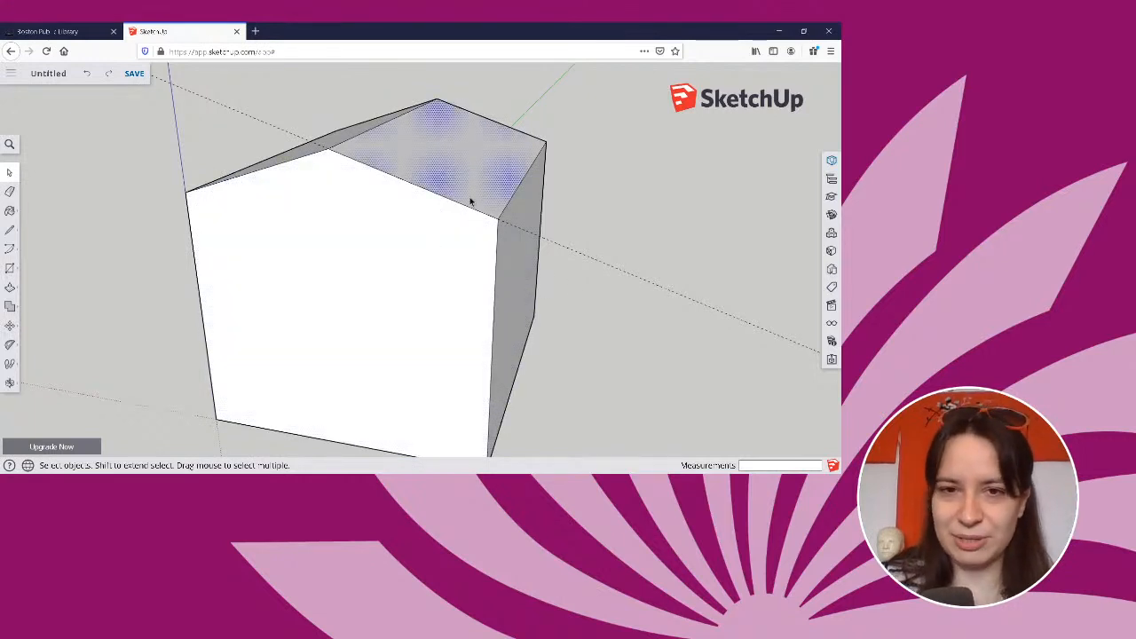
pyautogui.click(461, 210)
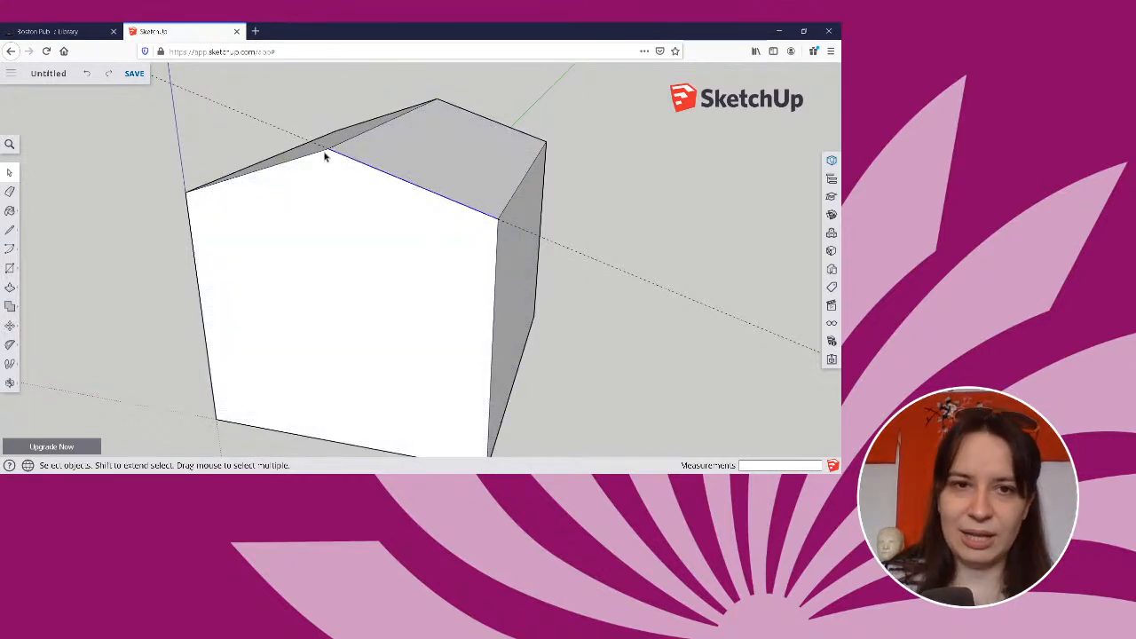
pyautogui.keyDown('shift'); pyautogui.click(267, 184); pyautogui.keyUp('shift')
# Hide the sloped dashed guide line.
pyautogui.click(240, 162)
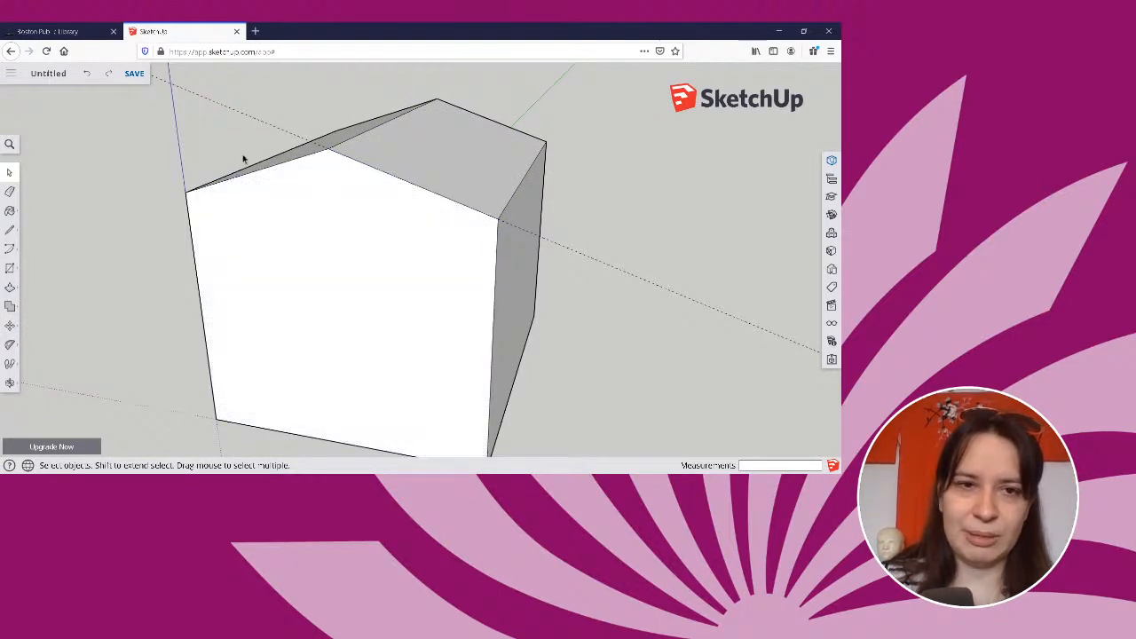
pyautogui.rightClick(285, 135)
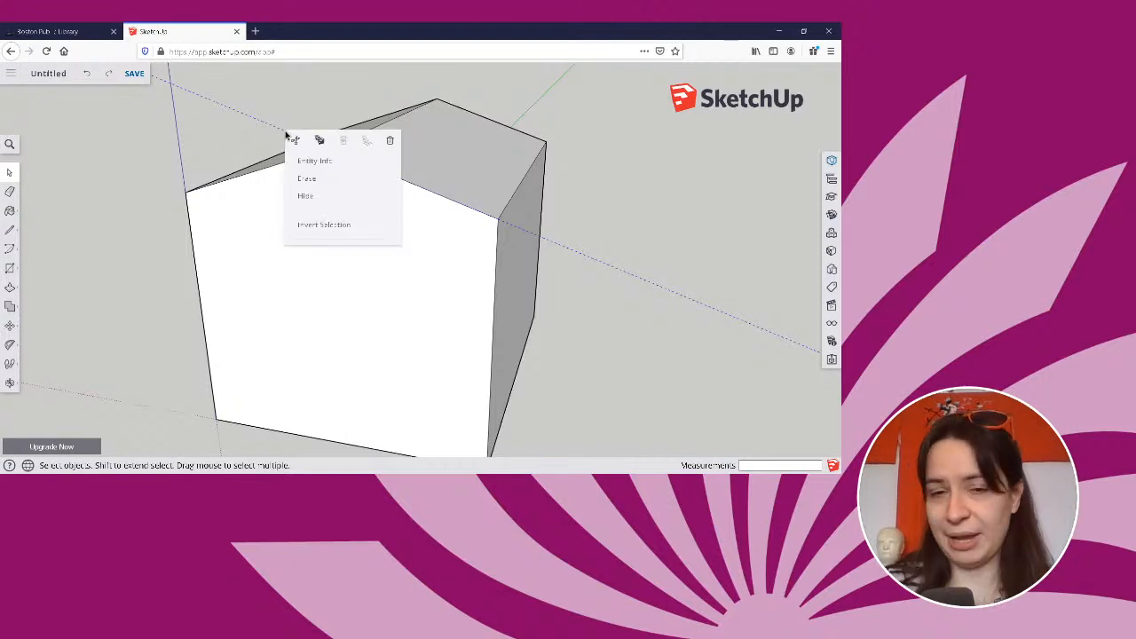
pyautogui.click(305, 195)
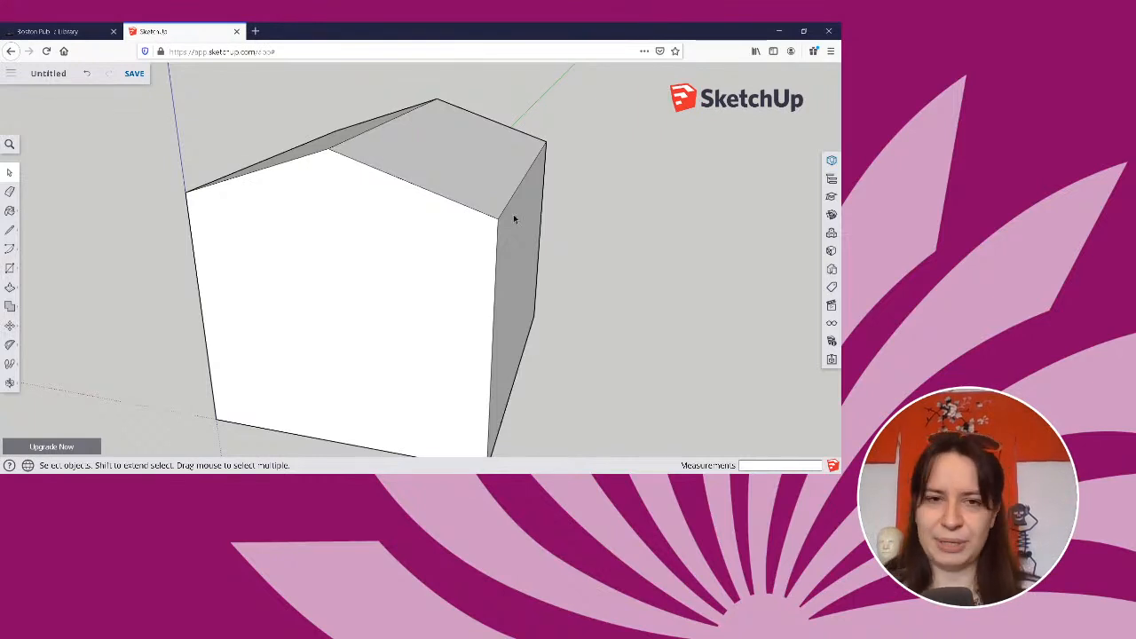
# Push/Pull the roof slope above the shaded side wall outward by about 2 15/16".
pyautogui.moveTo(553, 210); pyautogui.dragTo(12, 193, button='middle')
pyautogui.moveTo(165, 210); pyautogui.dragTo(478, 230, button='middle')
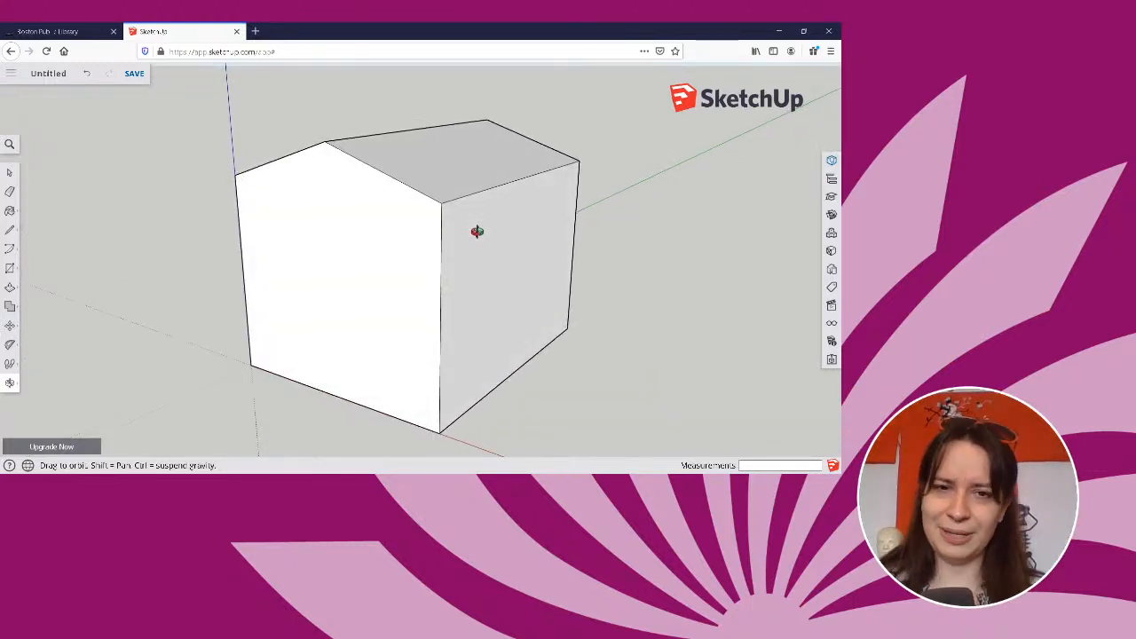
pyautogui.press('space')
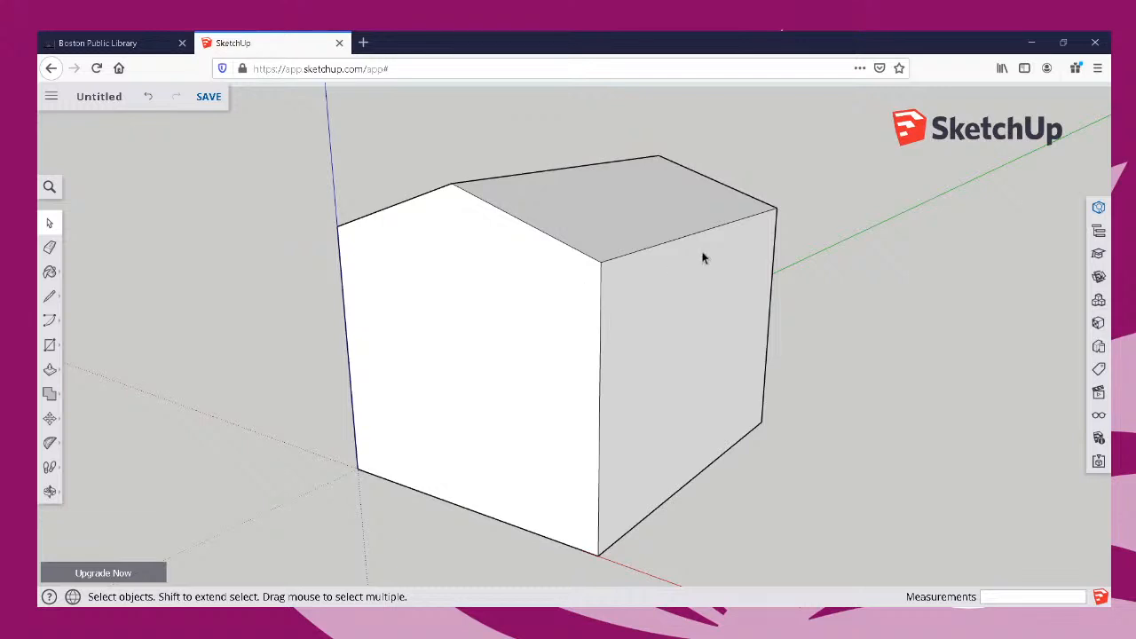
pyautogui.moveTo(705, 254); pyautogui.dragTo(697, 311, button='middle')
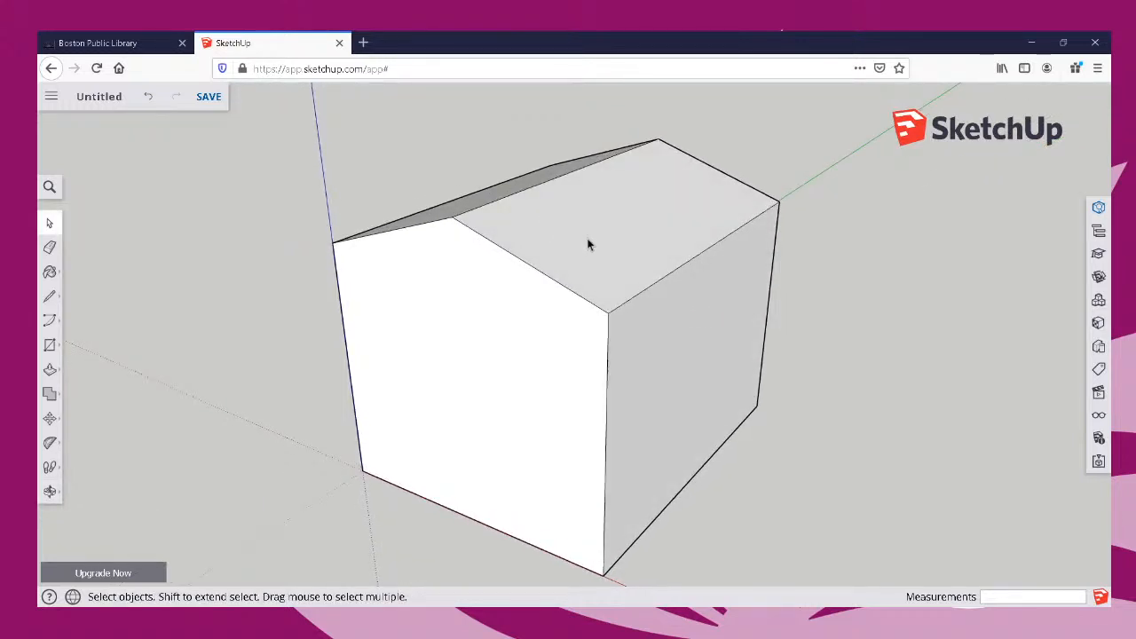
pyautogui.click(49, 370)
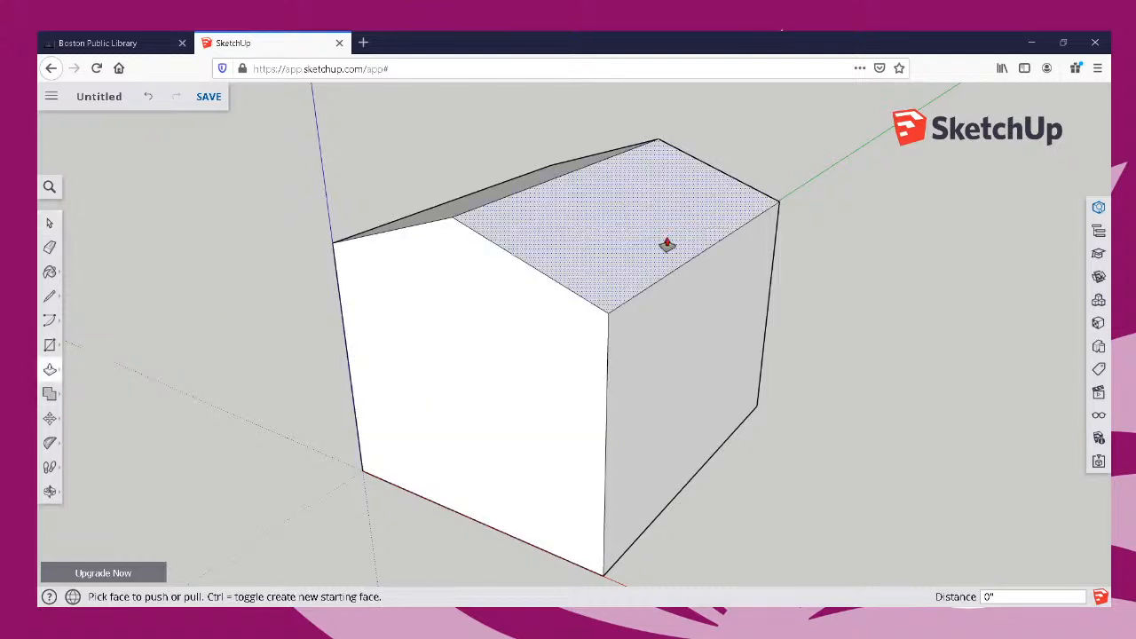
pyautogui.moveTo(667, 245); pyautogui.dragTo(834, 294, button='middle')
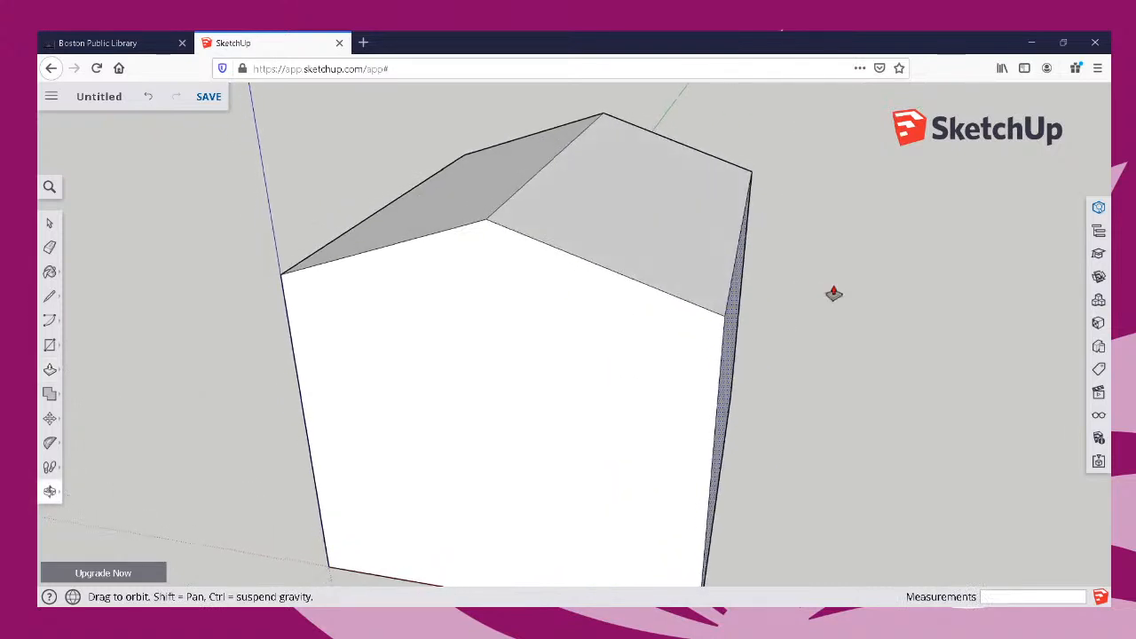
pyautogui.click(677, 240)
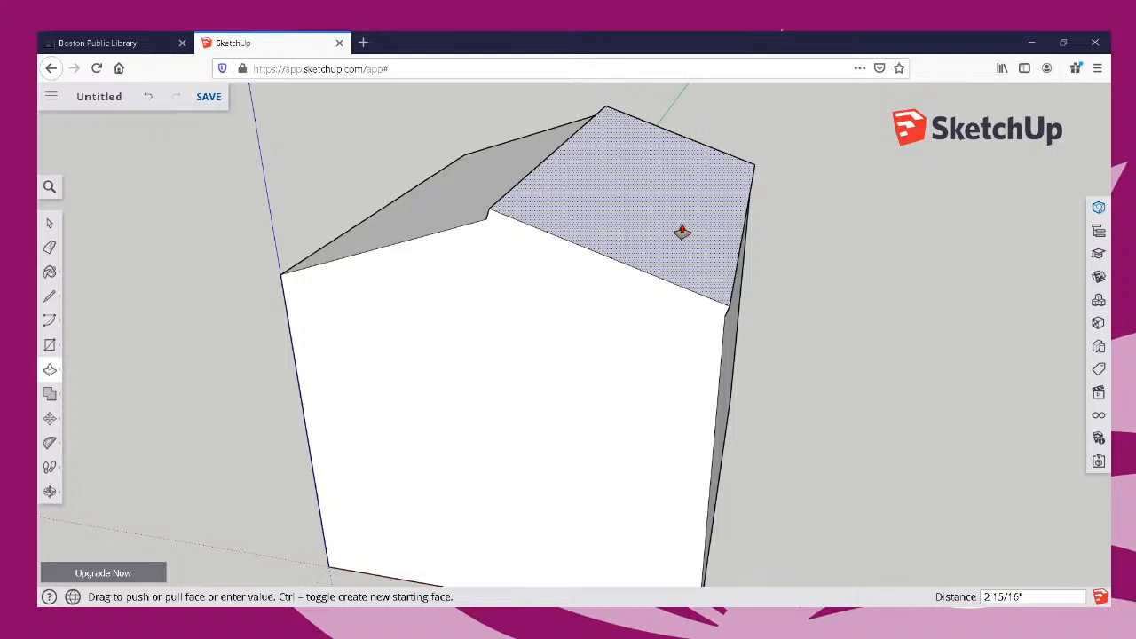
pyautogui.click(682, 233)
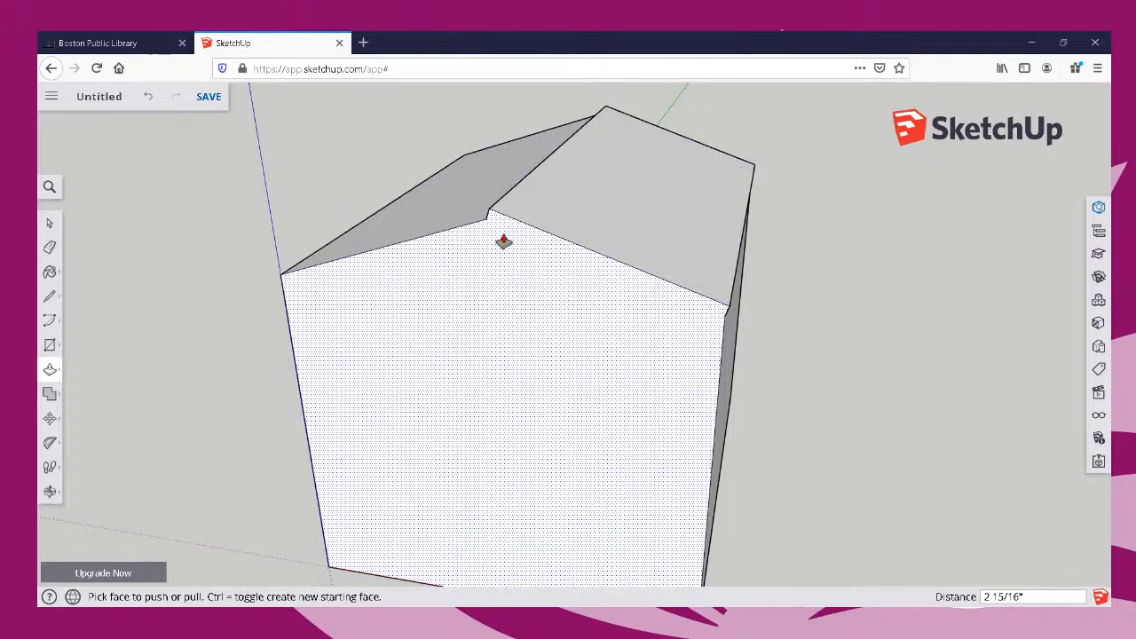
# Push/Pull the opposite roof slope outward by the same distance, and undo the pulls on both slopes.
pyautogui.press('o')
pyautogui.moveTo(500, 245); pyautogui.dragTo(596, 250)
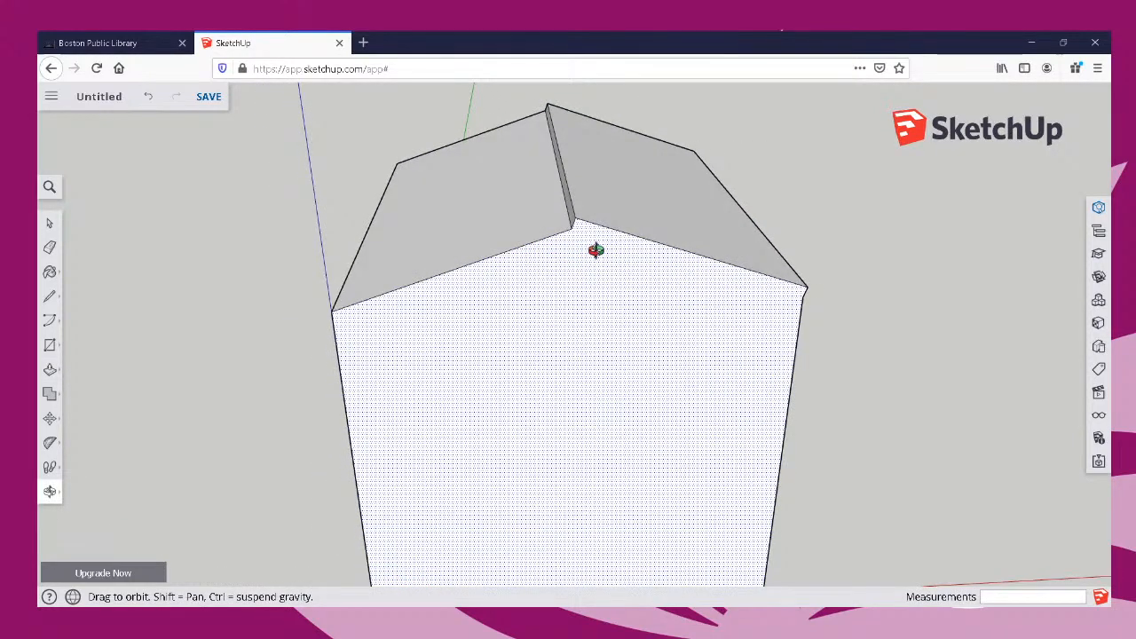
pyautogui.press('p')
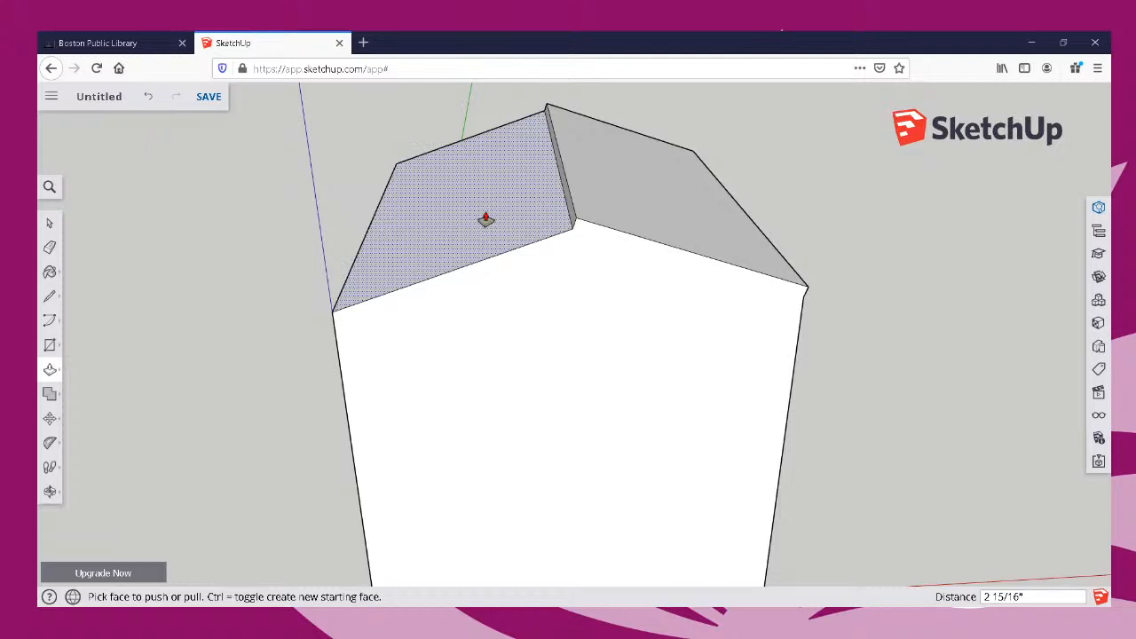
pyautogui.click(485, 219)
pyautogui.click(486, 219)
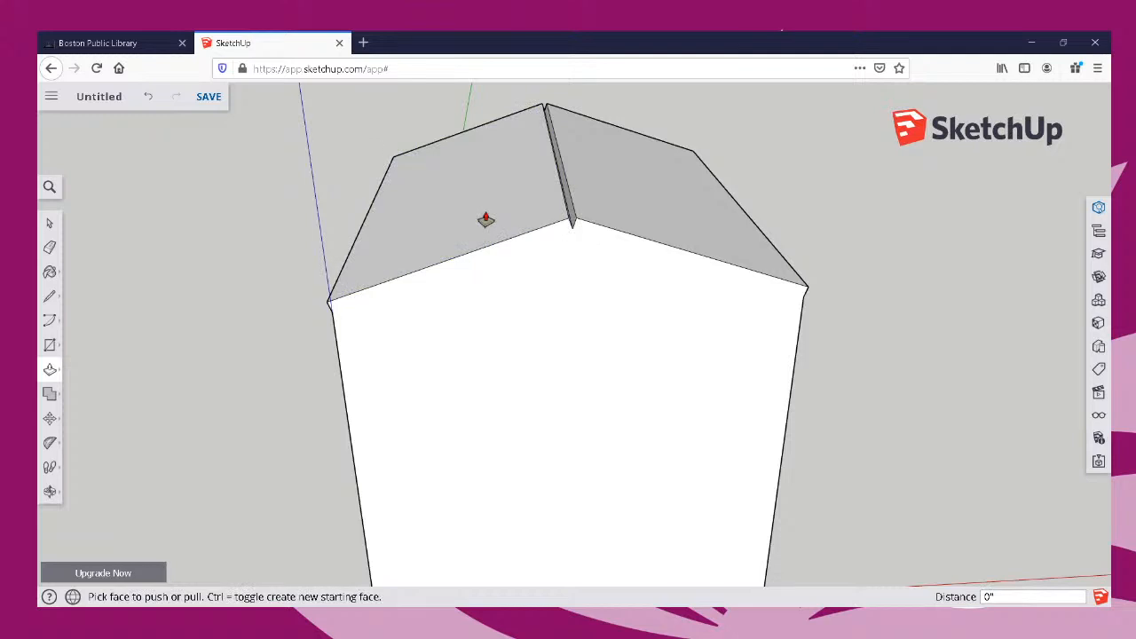
pyautogui.hotkey('ctrl', 'z')
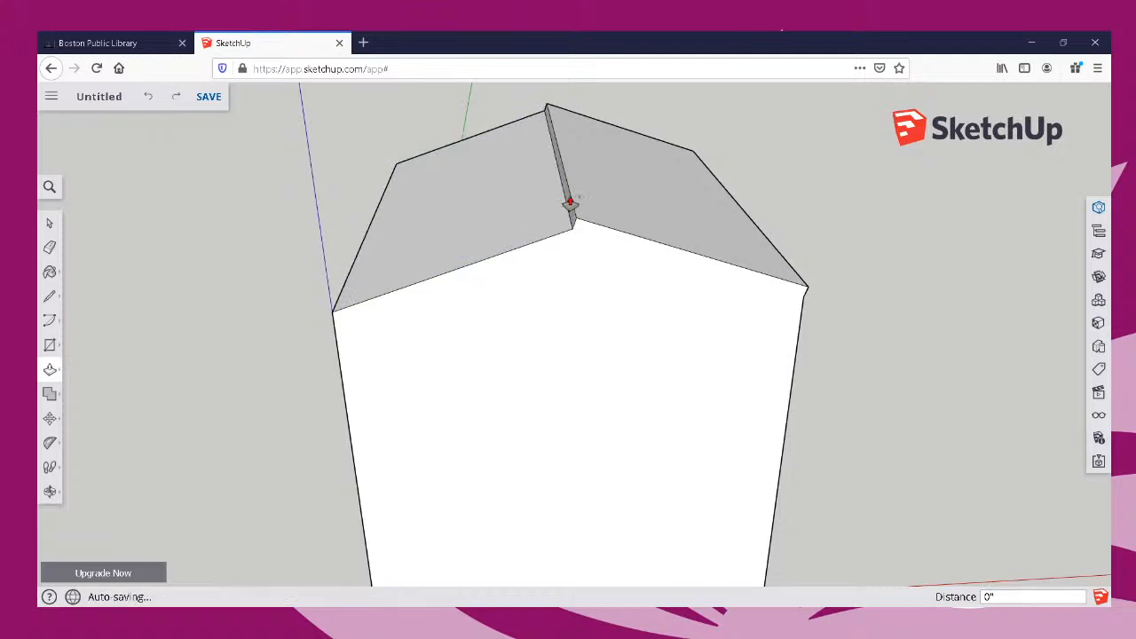
pyautogui.hotkey('ctrl', 'z')
# Repeat the last Push/Pull distance on each of the two roof slopes, and undo both pulls.
pyautogui.doubleClick(636, 203)
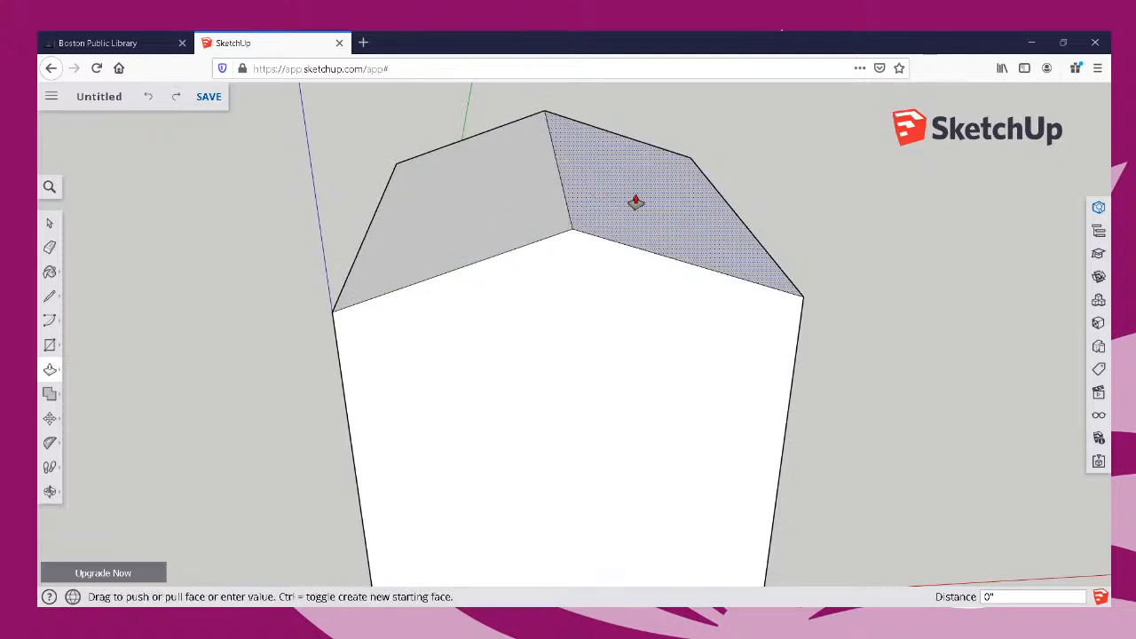
pyautogui.doubleClick(526, 202)
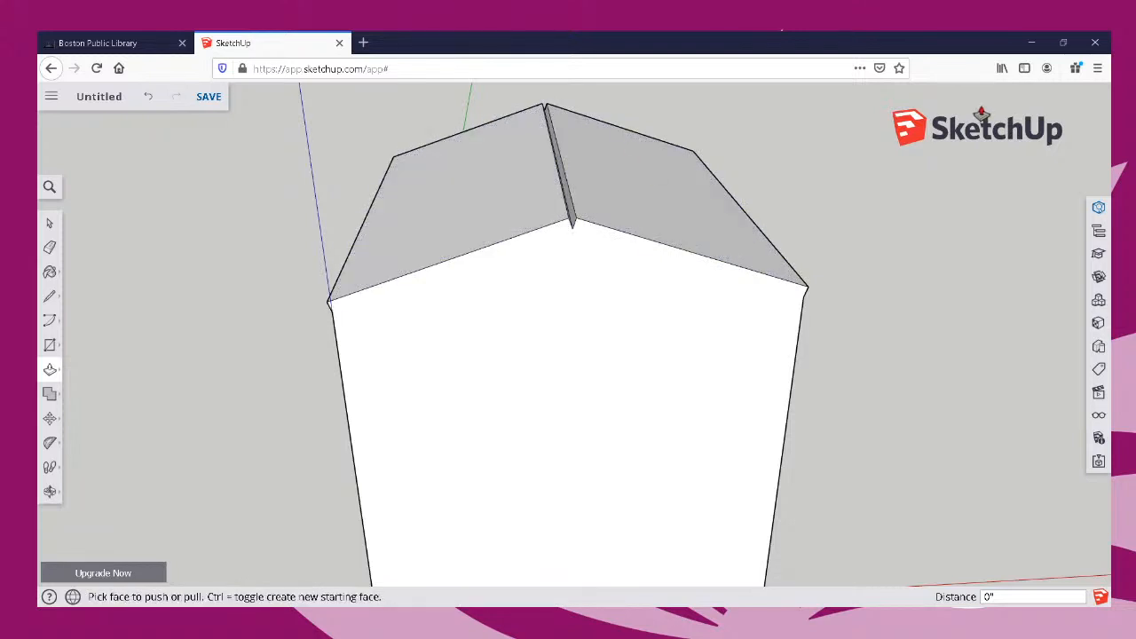
pyautogui.hotkey('ctrl', 'z')
pyautogui.hotkey('ctrl', 'z')
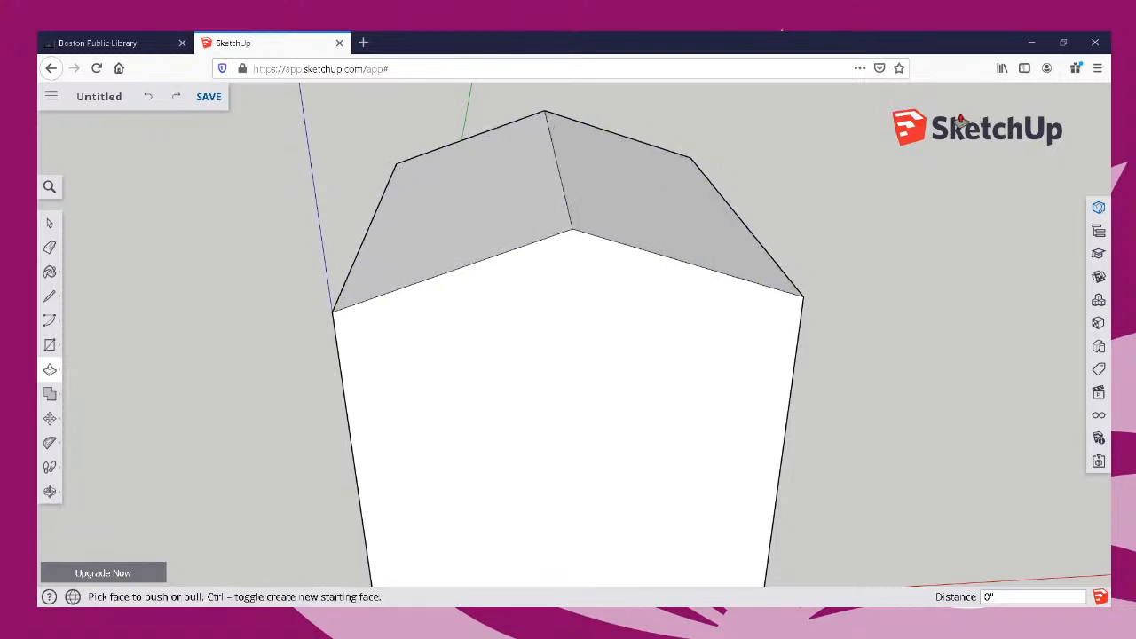
pyautogui.click(657, 210)
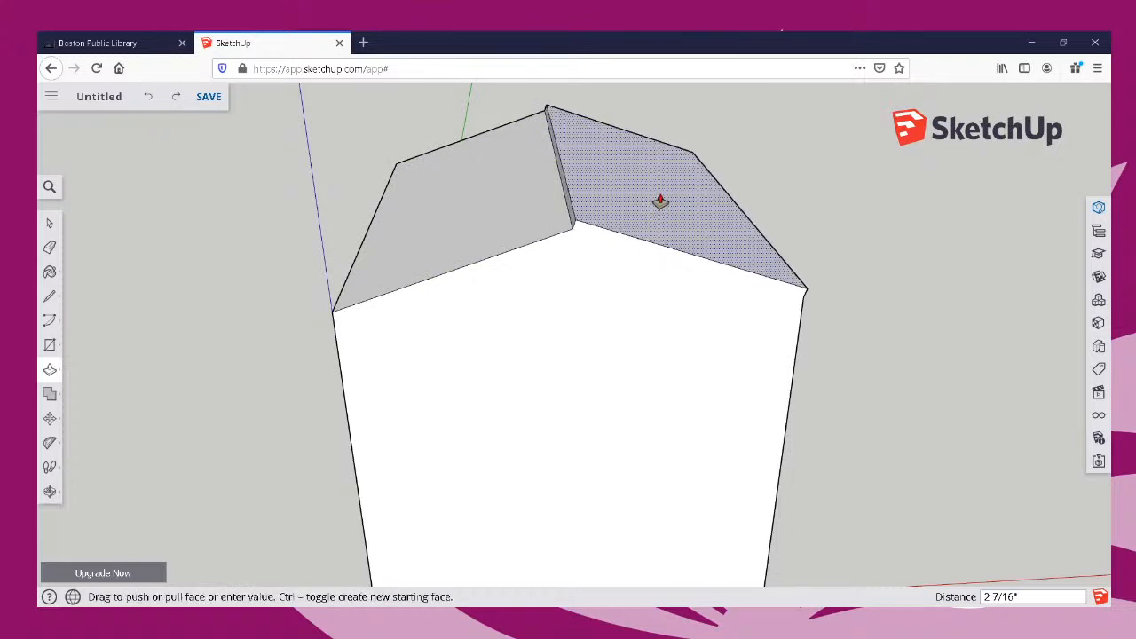
pyautogui.press('Escape')
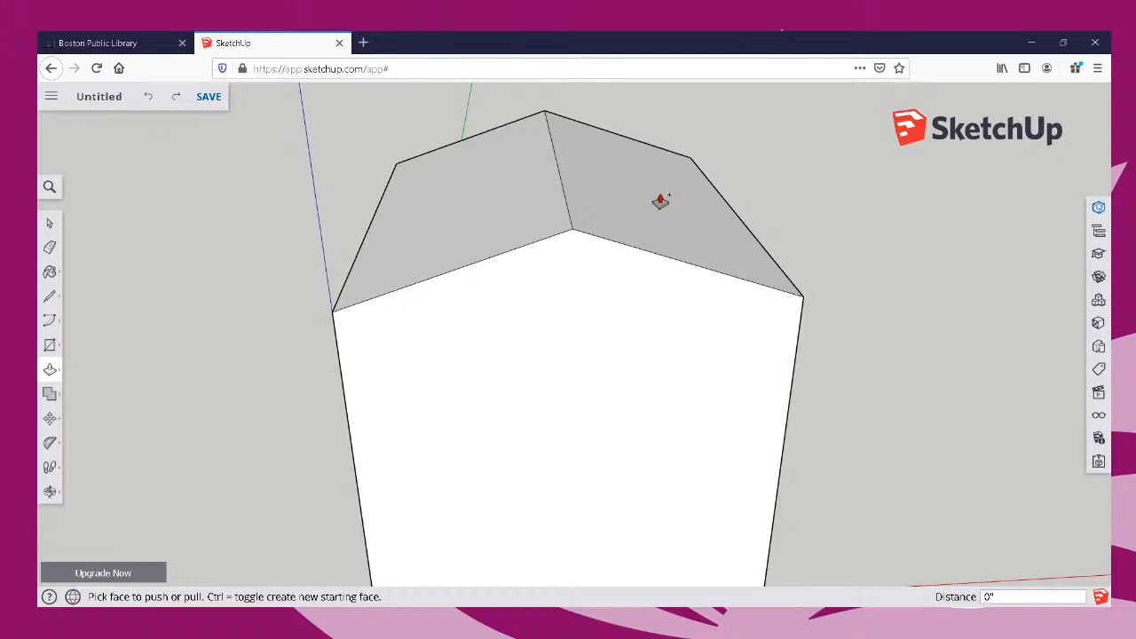
pyautogui.click(661, 201)
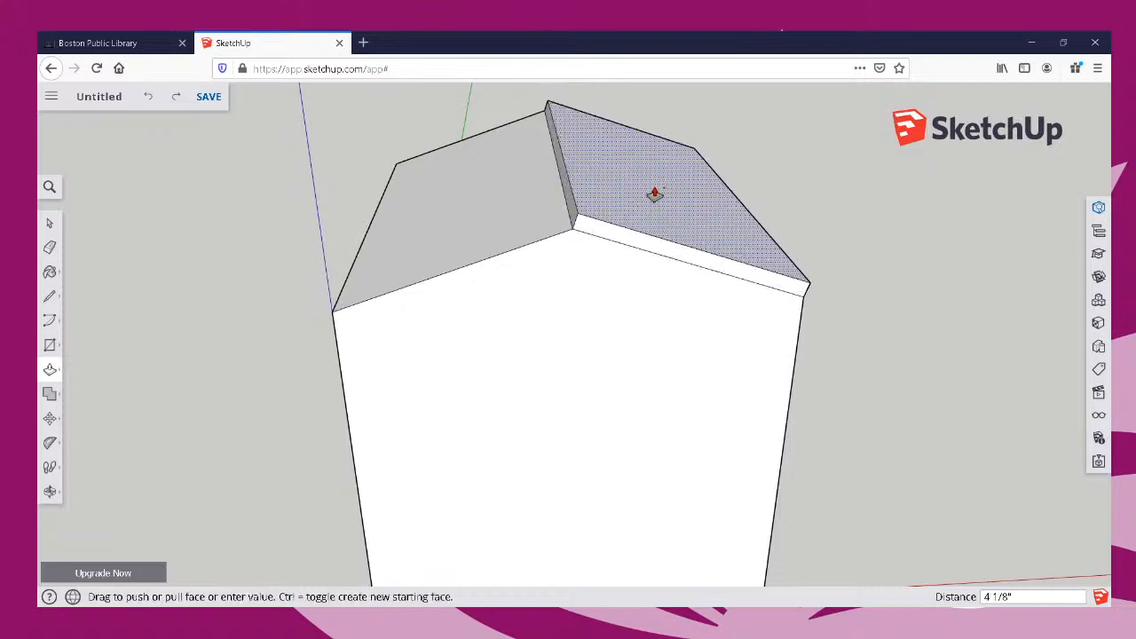
pyautogui.press('Escape')
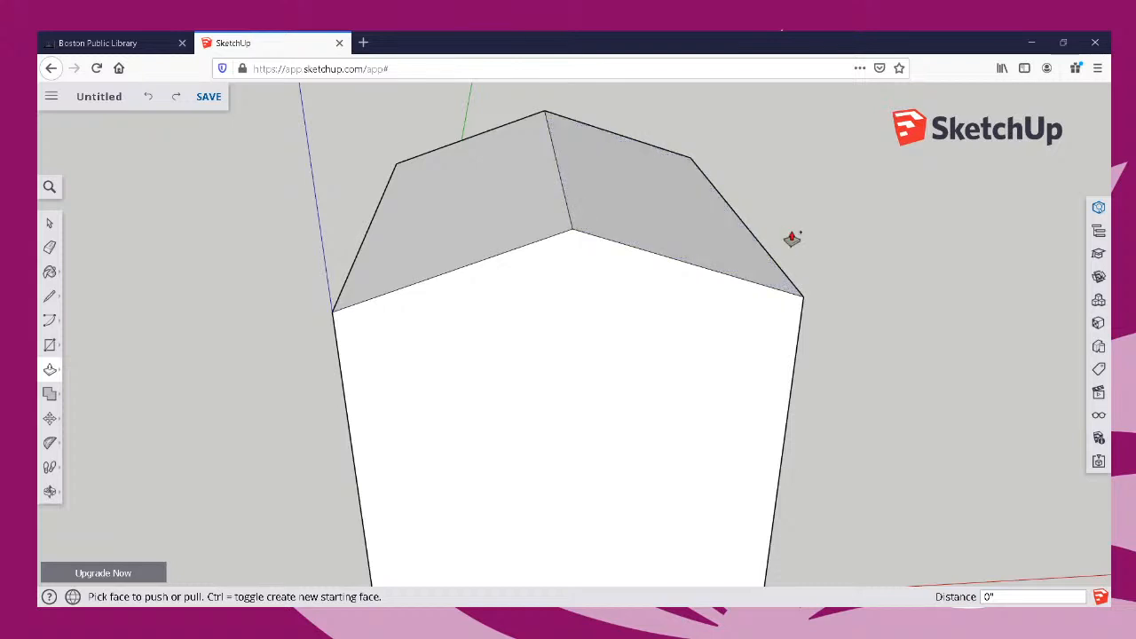
# Push/Pull each of the two roof slopes outward by 2".
pyautogui.click(705, 237)
pyautogui.click(705, 228)
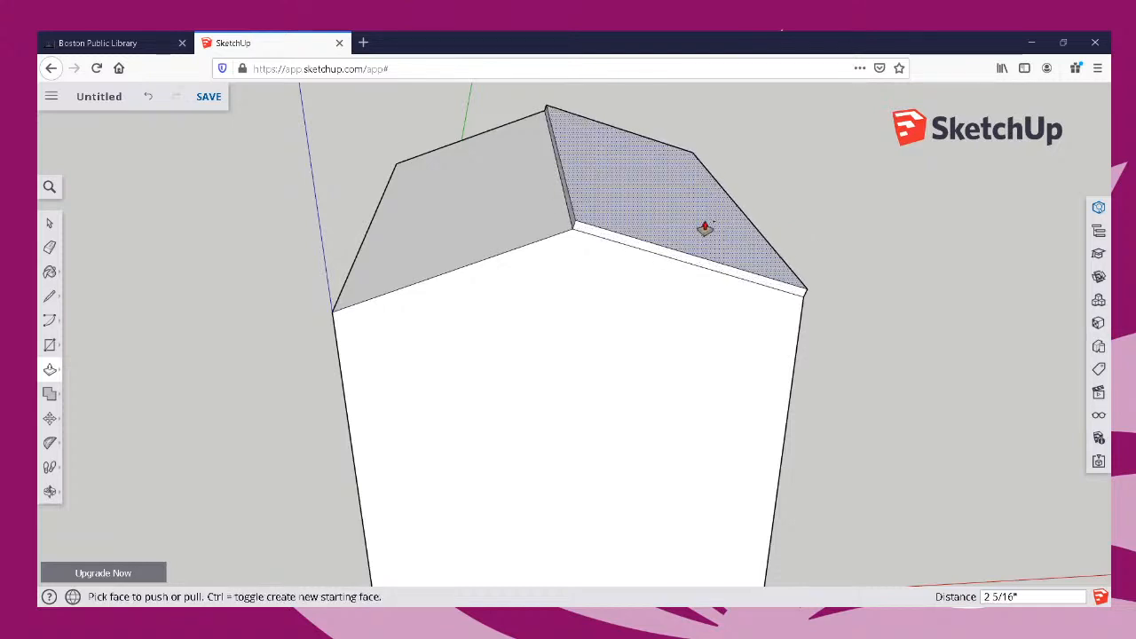
pyautogui.write('2')
pyautogui.click(705, 228)
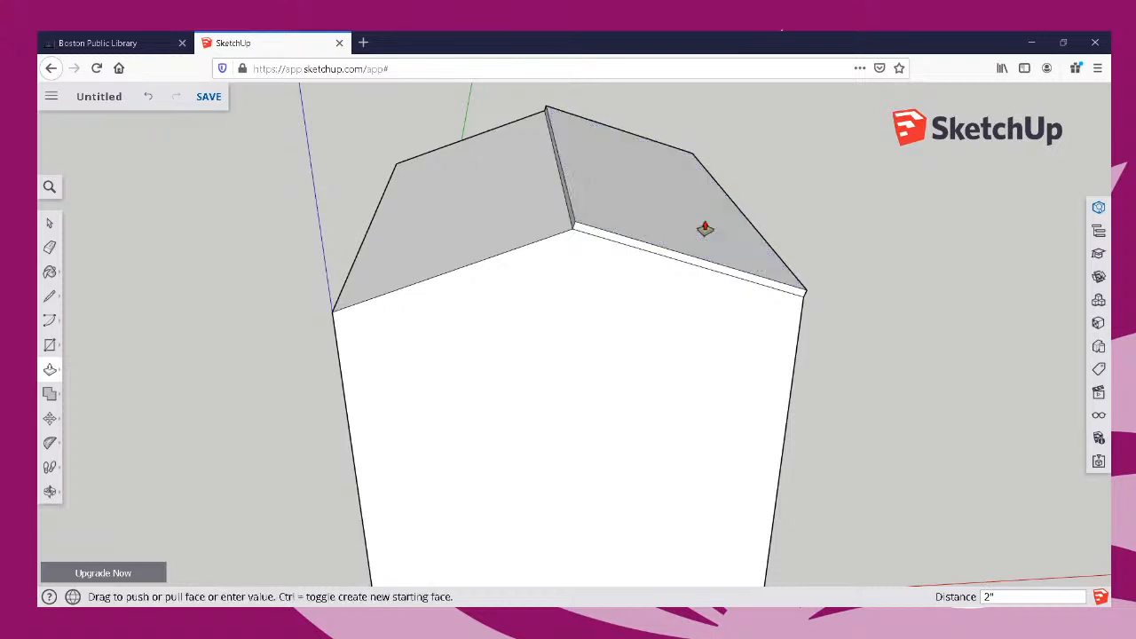
pyautogui.click(453, 213)
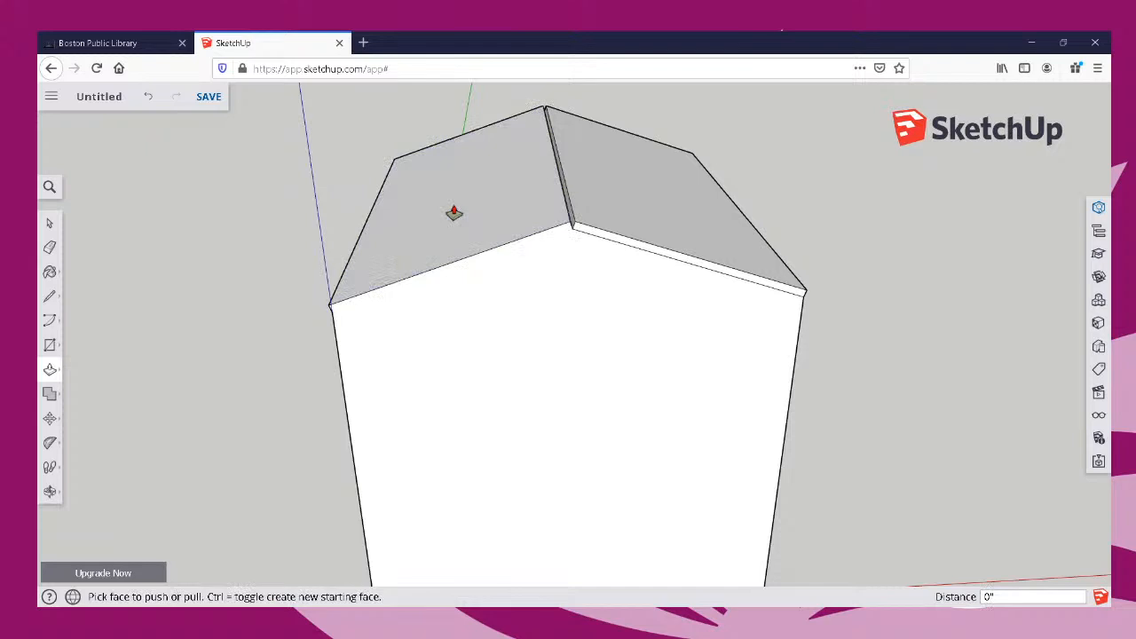
pyautogui.hotkey('ctrl', 'z')
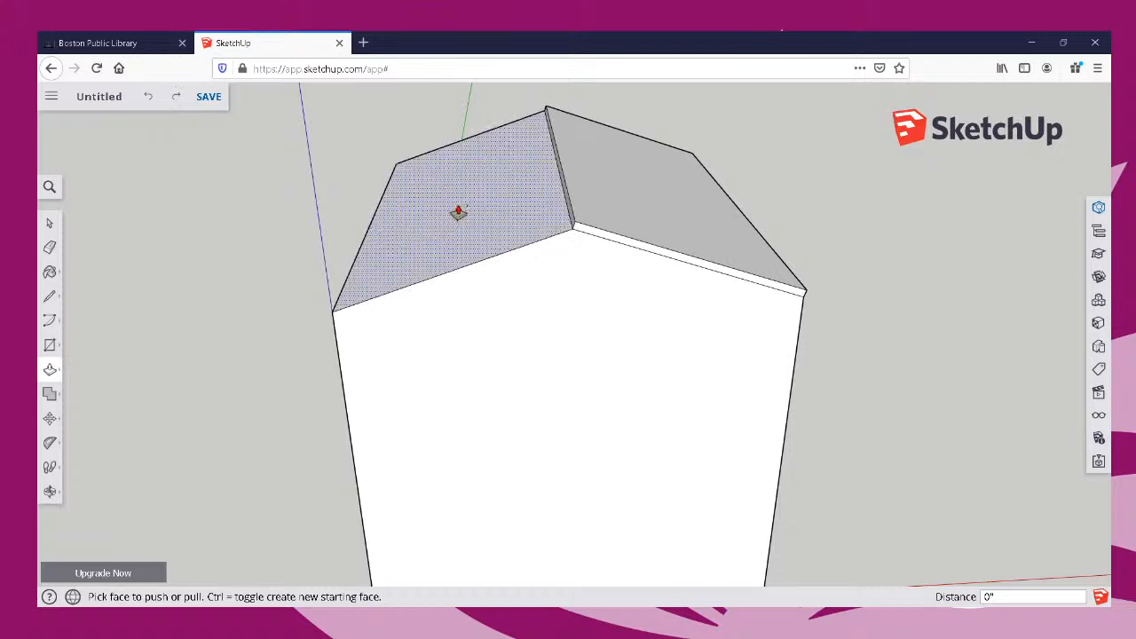
pyautogui.doubleClick(456, 213)
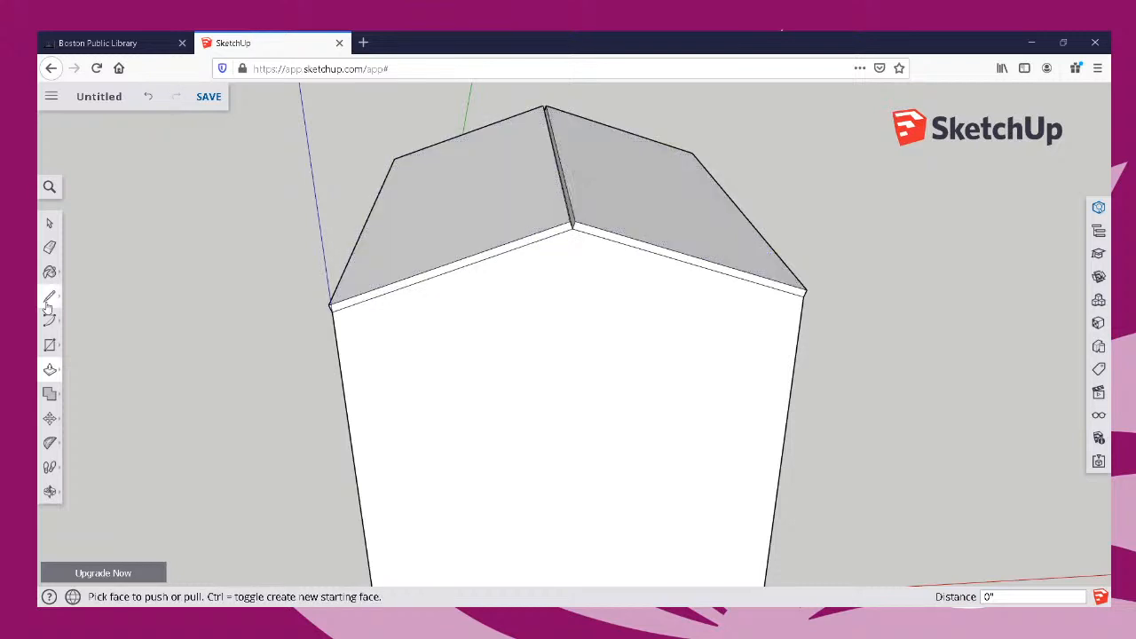
# Draw short lines across the open ridge gap at both gable ends to close the gap between the roof slopes.
pyautogui.press('l')
pyautogui.click(570, 222)
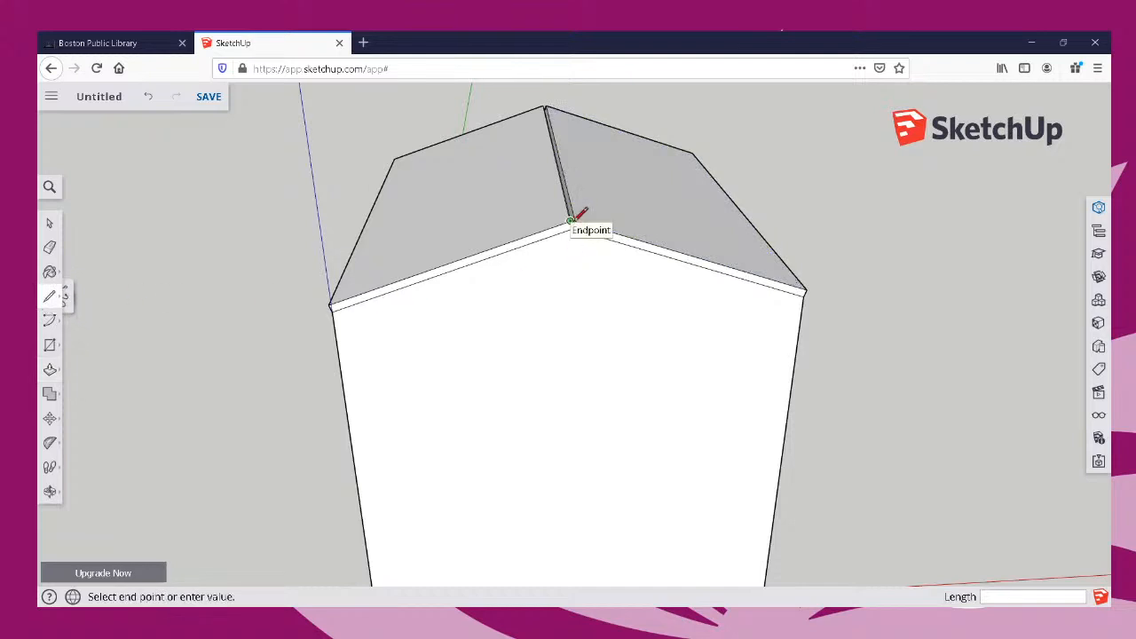
pyautogui.click(575, 222)
pyautogui.moveTo(698, 197); pyautogui.dragTo(611, 263, button='middle')
pyautogui.moveTo(829, 264); pyautogui.dragTo(533, 255, button='middle')
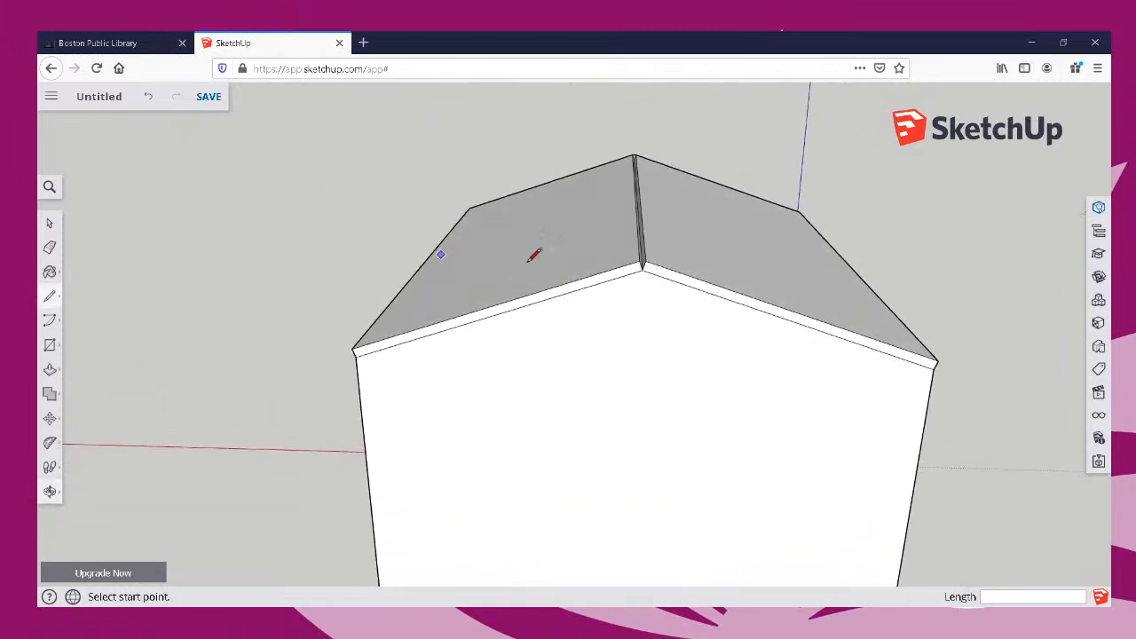
pyautogui.click(640, 261)
pyautogui.click(641, 263)
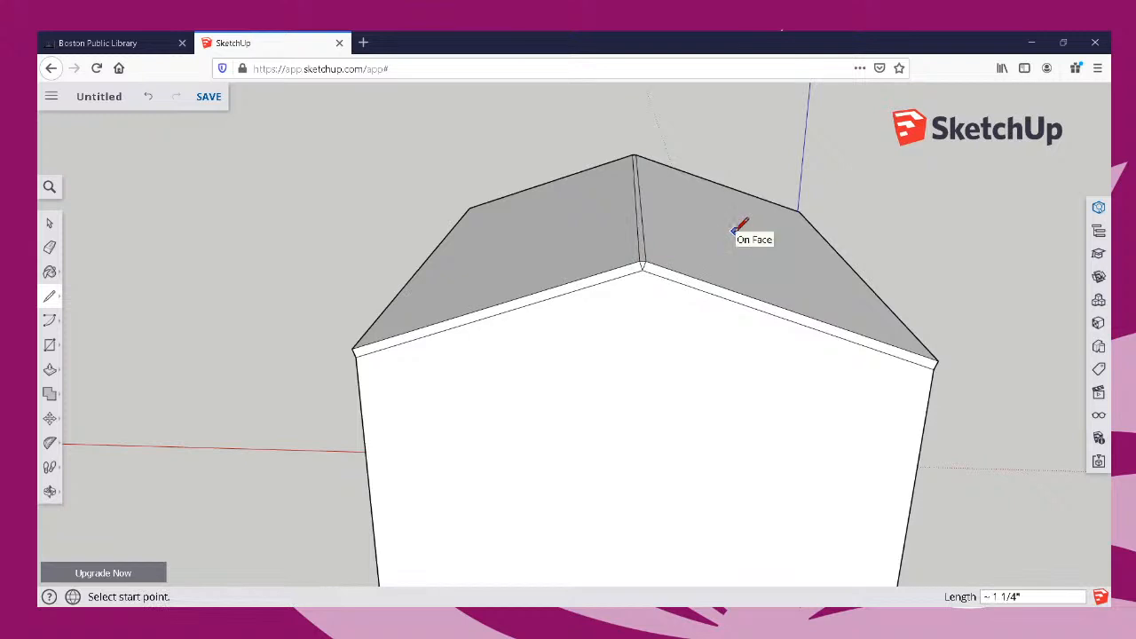
pyautogui.scroll(4, 682, 237)
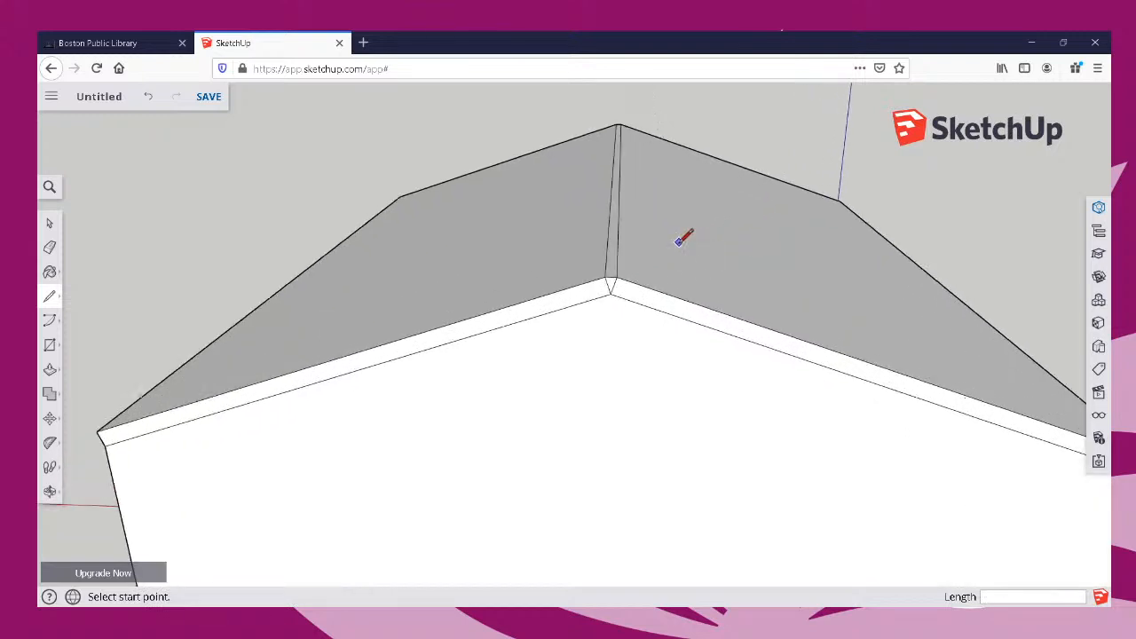
pyautogui.click(606, 277)
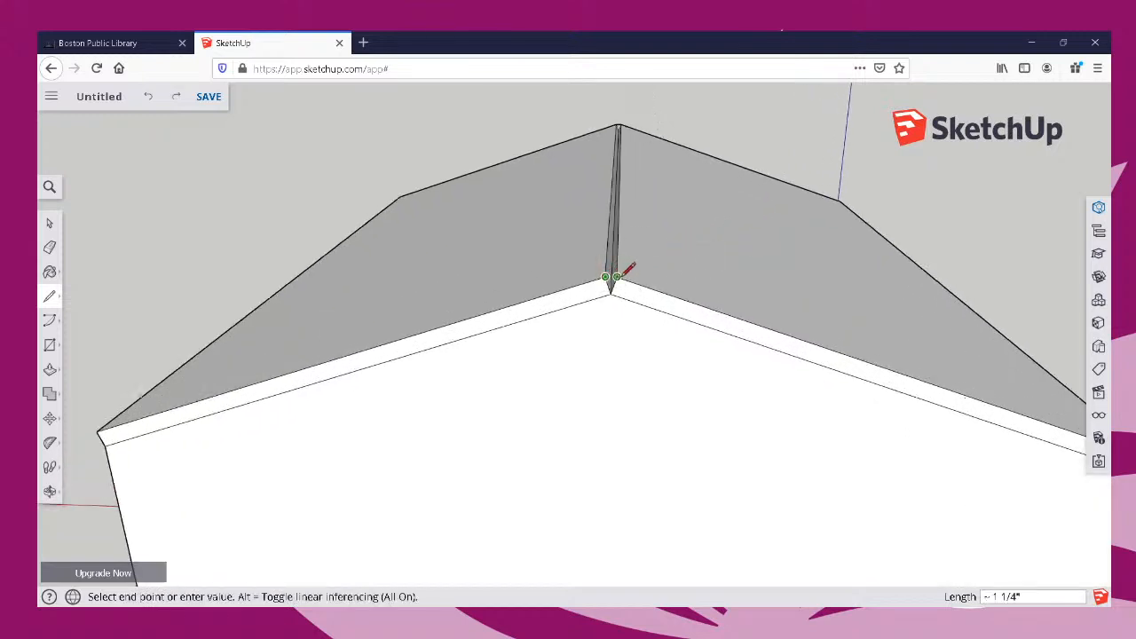
pyautogui.click(617, 277)
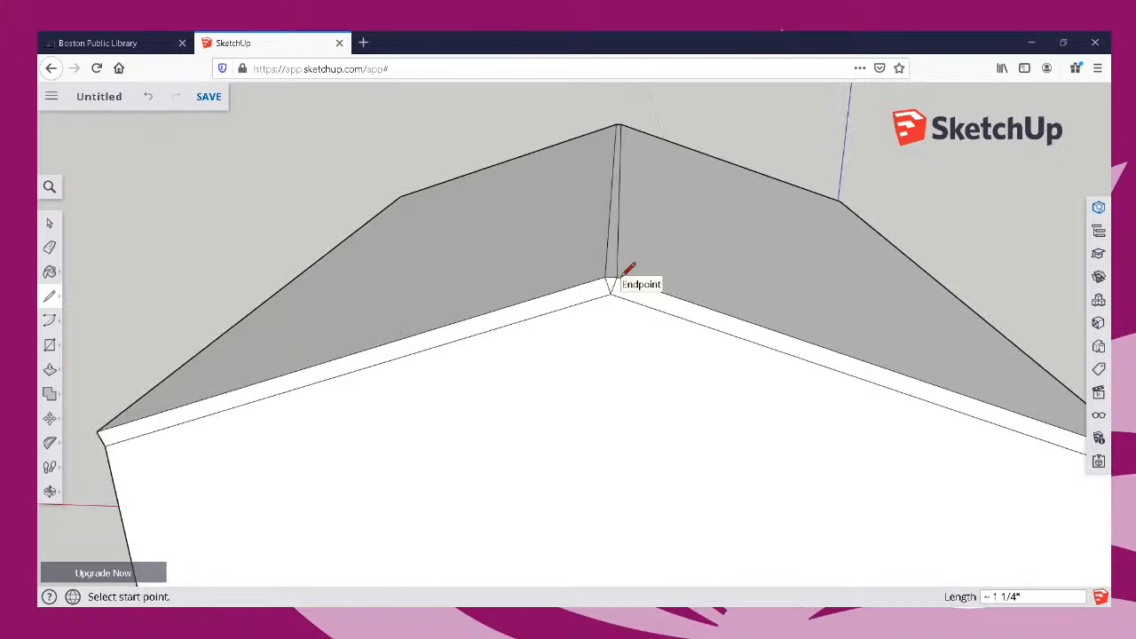
# Erase the leftover short edges below the ridge on both gable ends so each roof edge forms one continuous strip.
pyautogui.press('e')
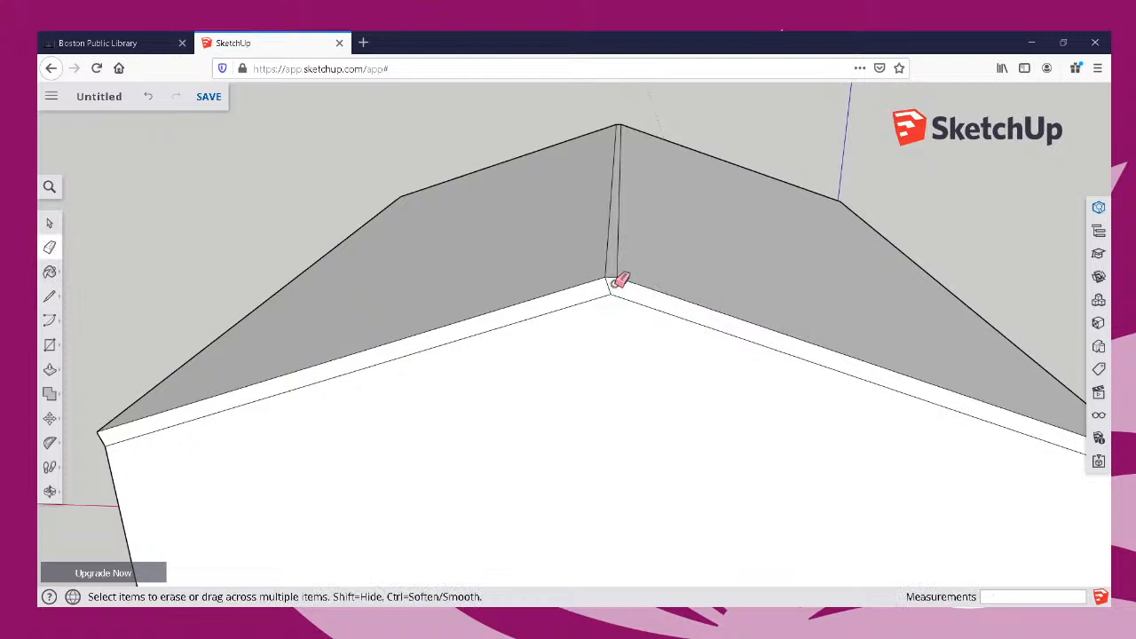
pyautogui.moveTo(794, 276)
pyautogui.mouseDown(button='middle')
pyautogui.moveTo(197, 359)
pyautogui.moveTo(604, 257)
pyautogui.mouseUp(button='middle')
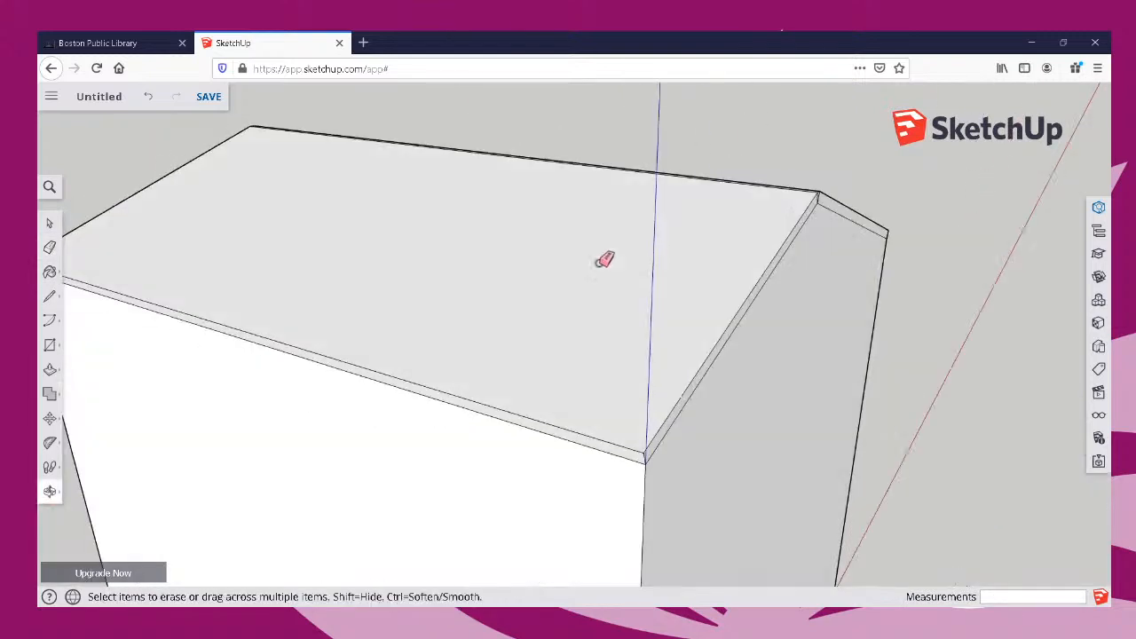
pyautogui.moveTo(507, 269)
pyautogui.mouseDown(button='middle')
pyautogui.moveTo(355, 256)
pyautogui.moveTo(539, 212)
pyautogui.mouseUp(button='middle')
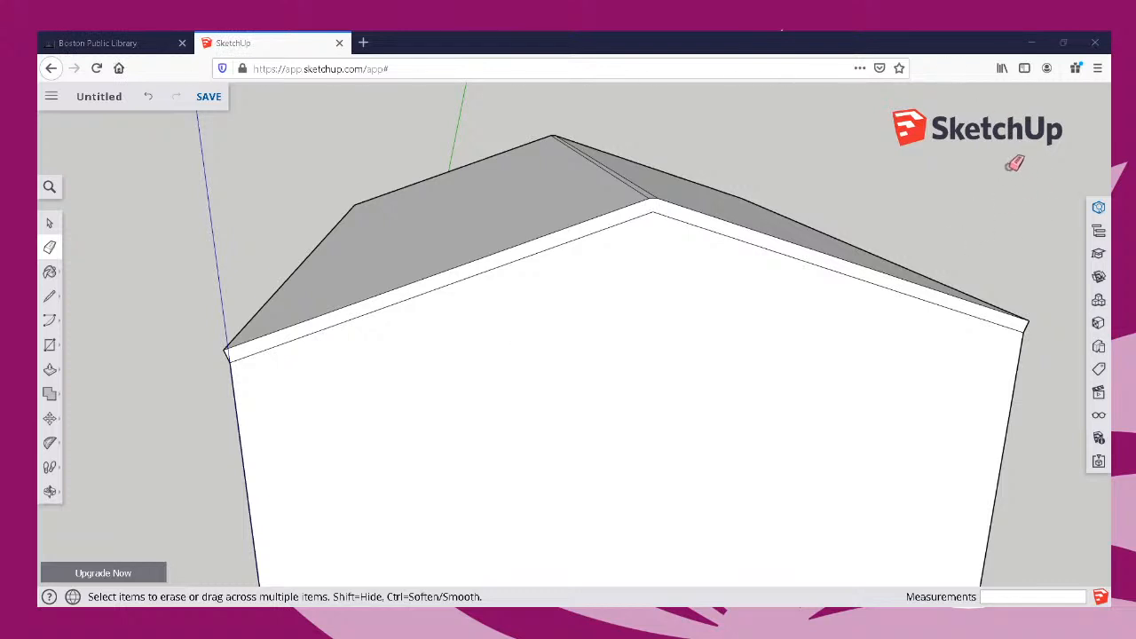
pyautogui.moveTo(801, 257)
pyautogui.mouseDown(button='middle')
pyautogui.moveTo(613, 332)
pyautogui.moveTo(611, 312)
pyautogui.moveTo(825, 276)
pyautogui.moveTo(651, 320)
pyautogui.moveTo(882, 317)
pyautogui.moveTo(576, 348)
pyautogui.moveTo(108, 358)
pyautogui.moveTo(340, 350)
pyautogui.moveTo(271, 370)
pyautogui.moveTo(163, 371)
pyautogui.moveTo(114, 332)
pyautogui.mouseUp(button='middle')
pyautogui.press('e')
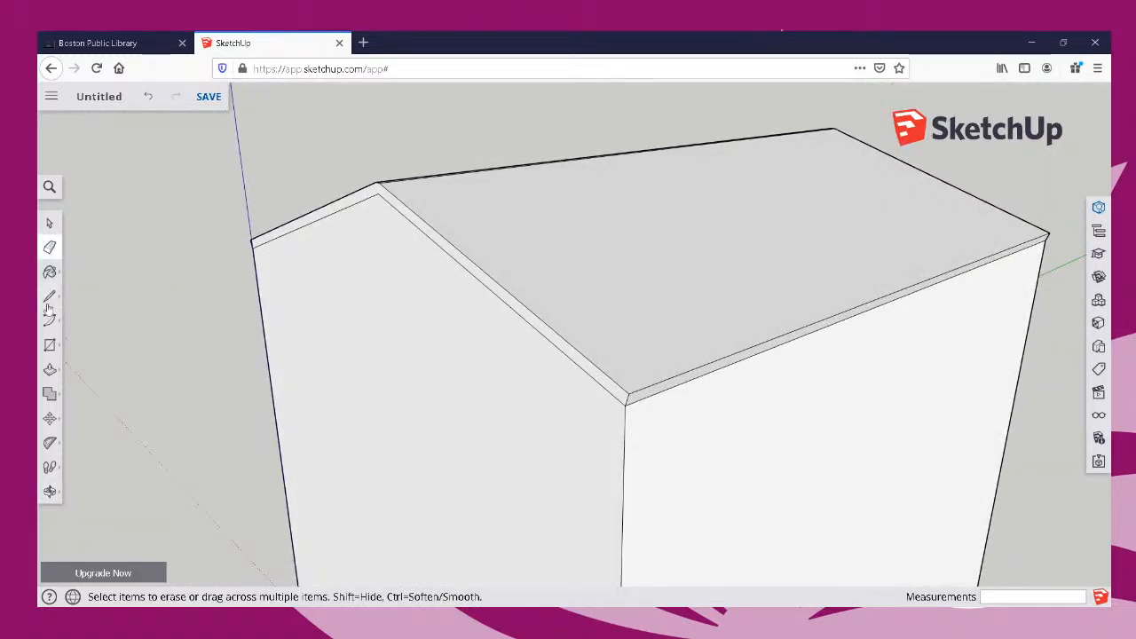
pyautogui.click(51, 367)
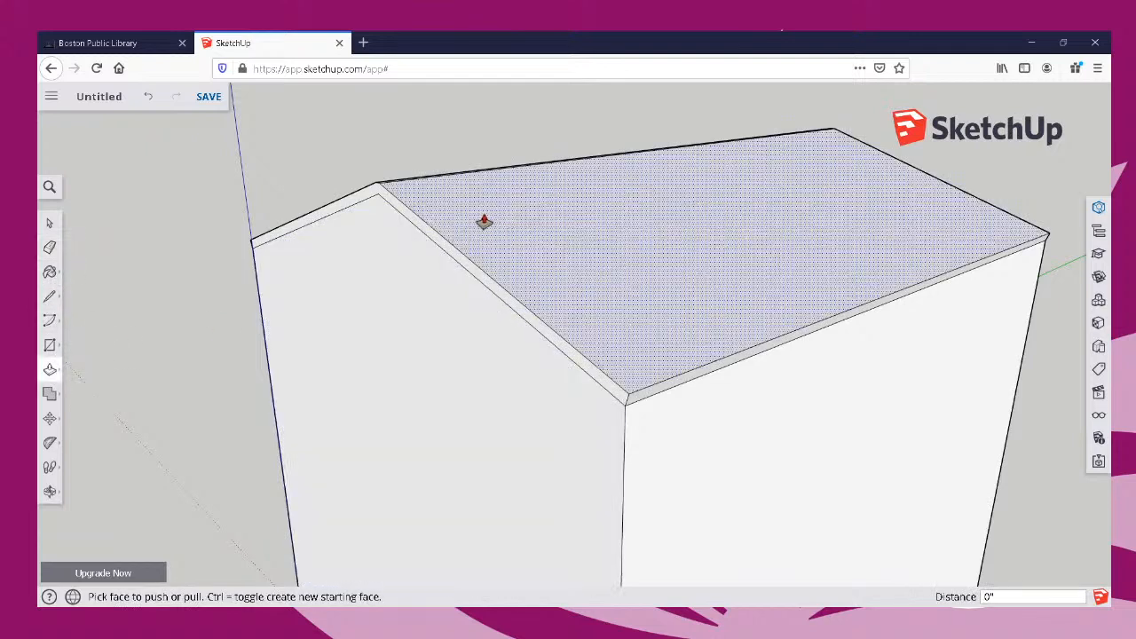
pyautogui.click(427, 241)
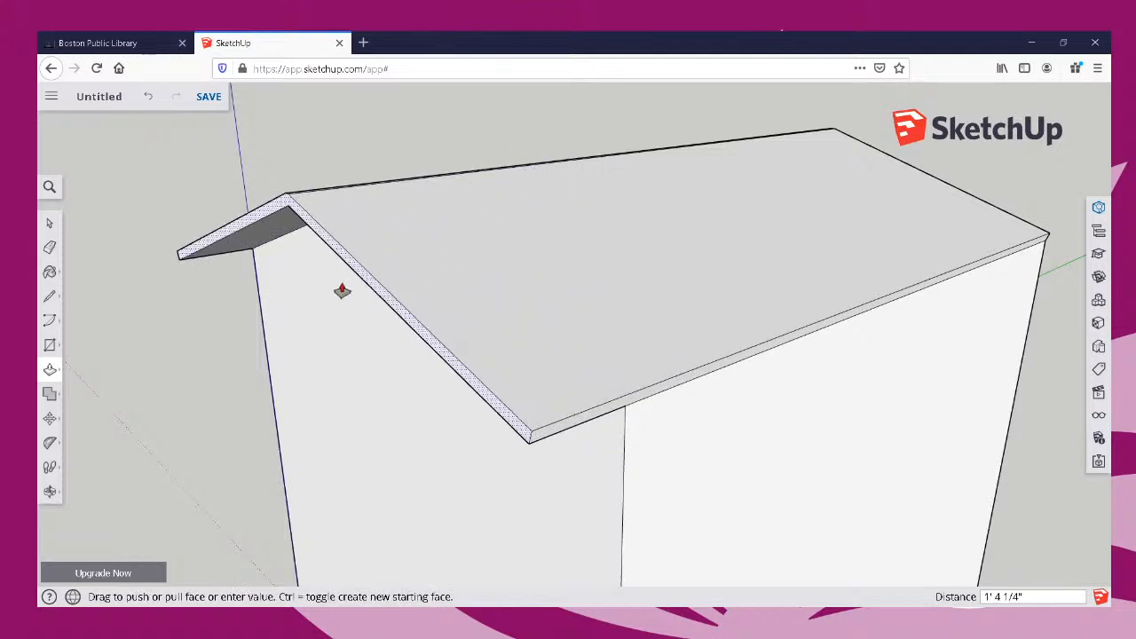
pyautogui.press('Escape')
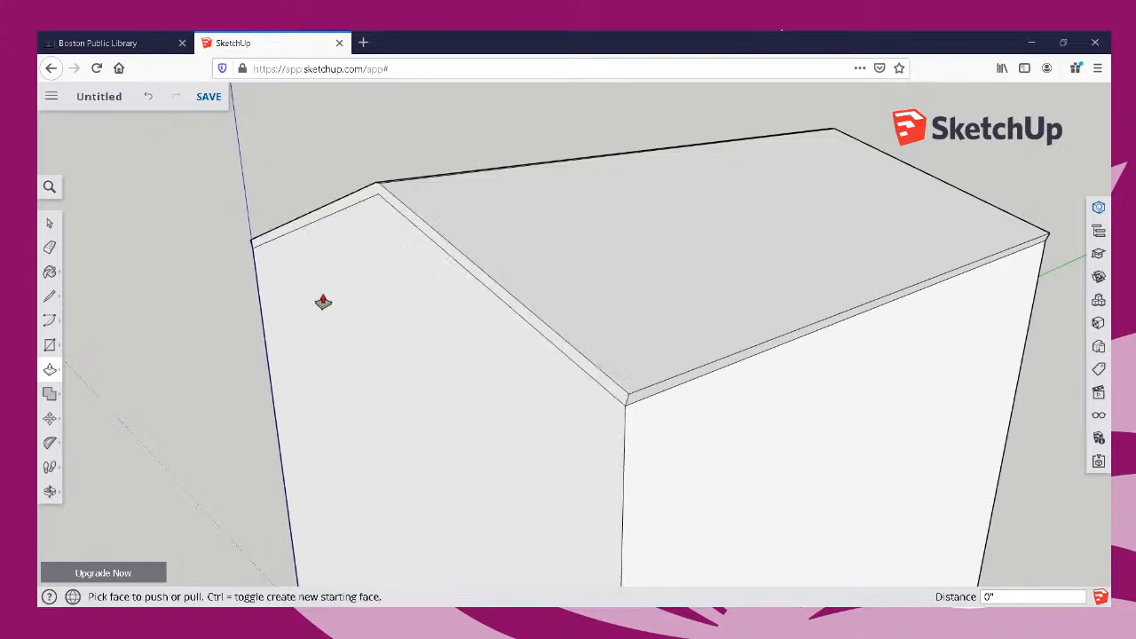
pyautogui.doubleClick(438, 239)
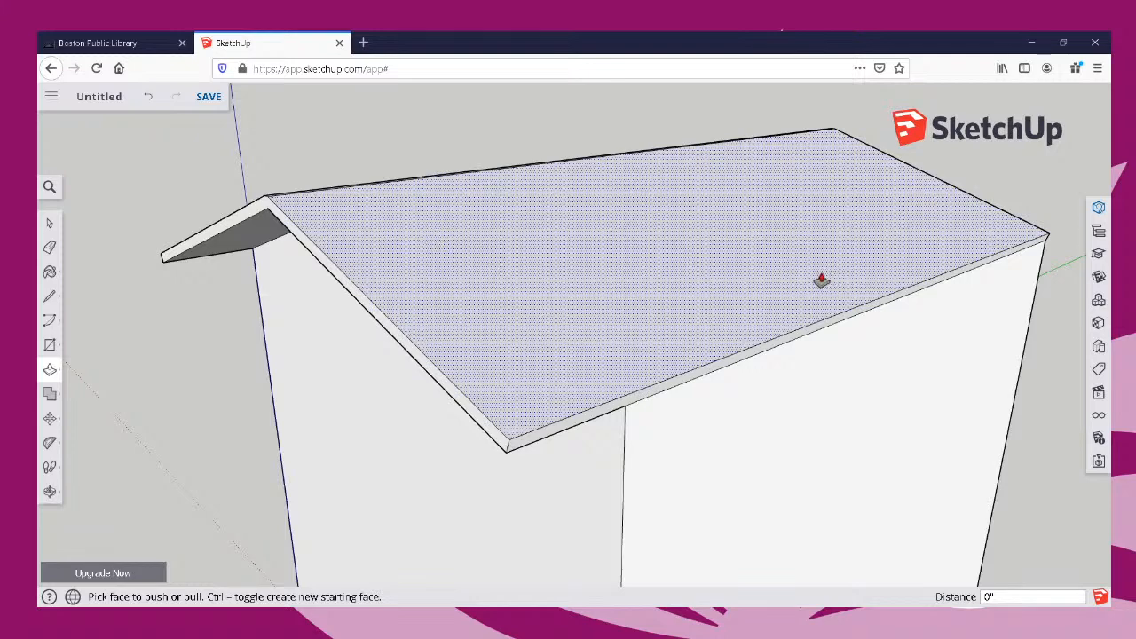
pyautogui.hotkey('ctrl', 'z')
# Push/Pull the roof's edge strips outward by 3" at both gable ends and along both eaves to form an overhang.
pyautogui.click(455, 272)
pyautogui.write('3/16')
pyautogui.press('Return')
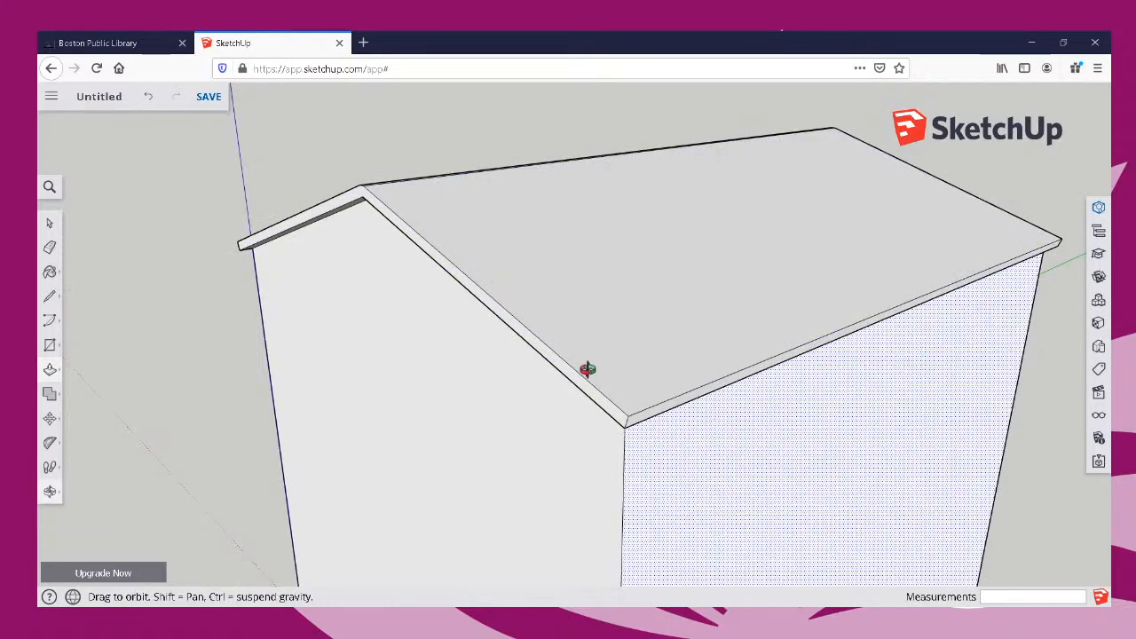
pyautogui.moveTo(583, 368); pyautogui.dragTo(327, 375, button='middle')
pyautogui.doubleClick(453, 441)
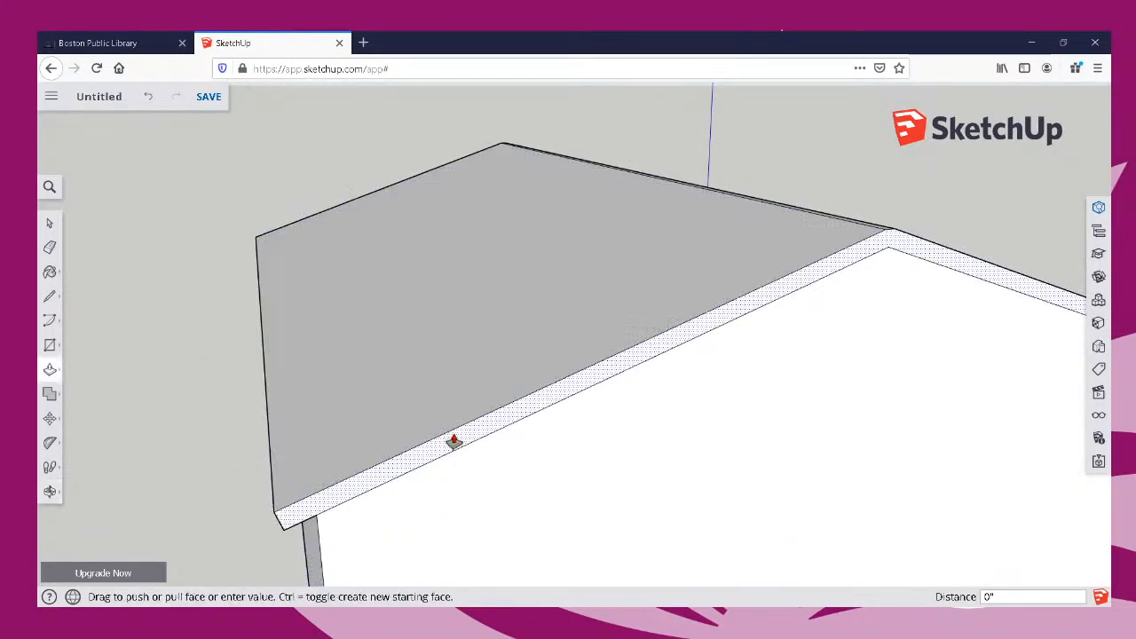
pyautogui.moveTo(487, 433)
pyautogui.mouseDown(button='middle')
pyautogui.moveTo(503, 411)
pyautogui.moveTo(807, 367)
pyautogui.moveTo(386, 385)
pyautogui.moveTo(829, 420)
pyautogui.moveTo(941, 510)
pyautogui.mouseUp(button='middle')
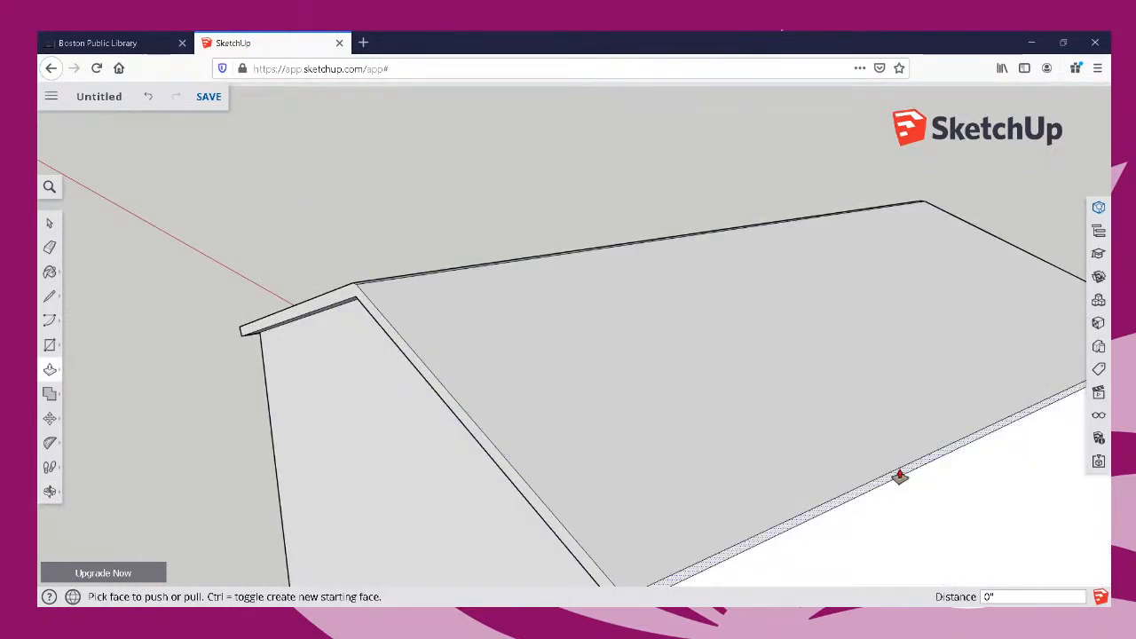
pyautogui.moveTo(955, 475); pyautogui.dragTo(985, 318, button='middle')
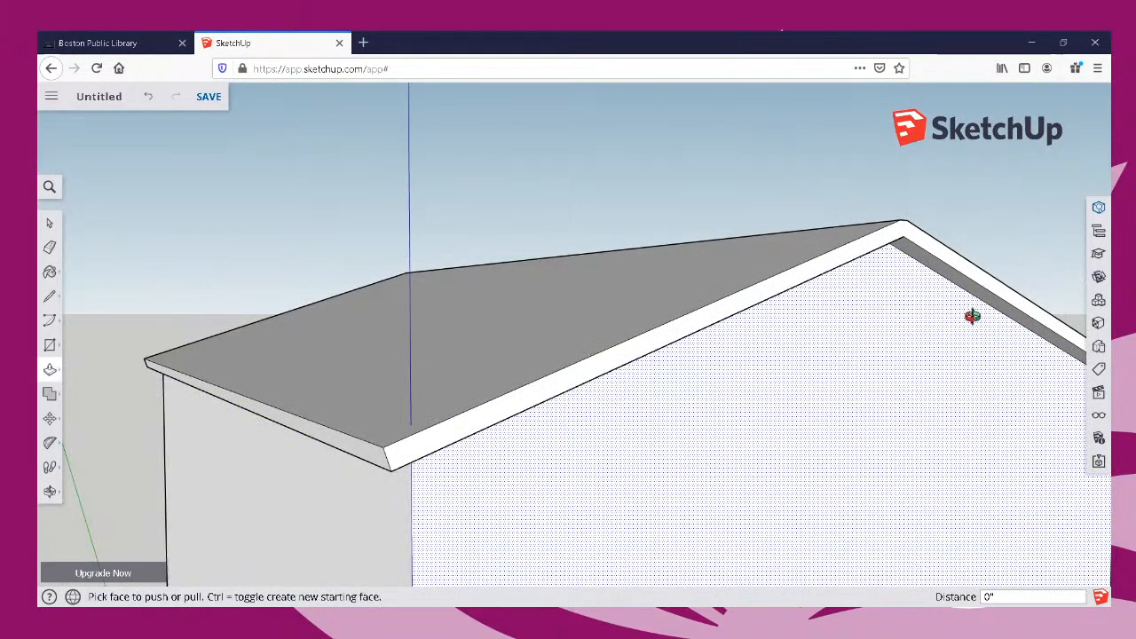
# Examine the roof overhang and the whole house from several sides.
pyautogui.scroll(-5, 973, 317)
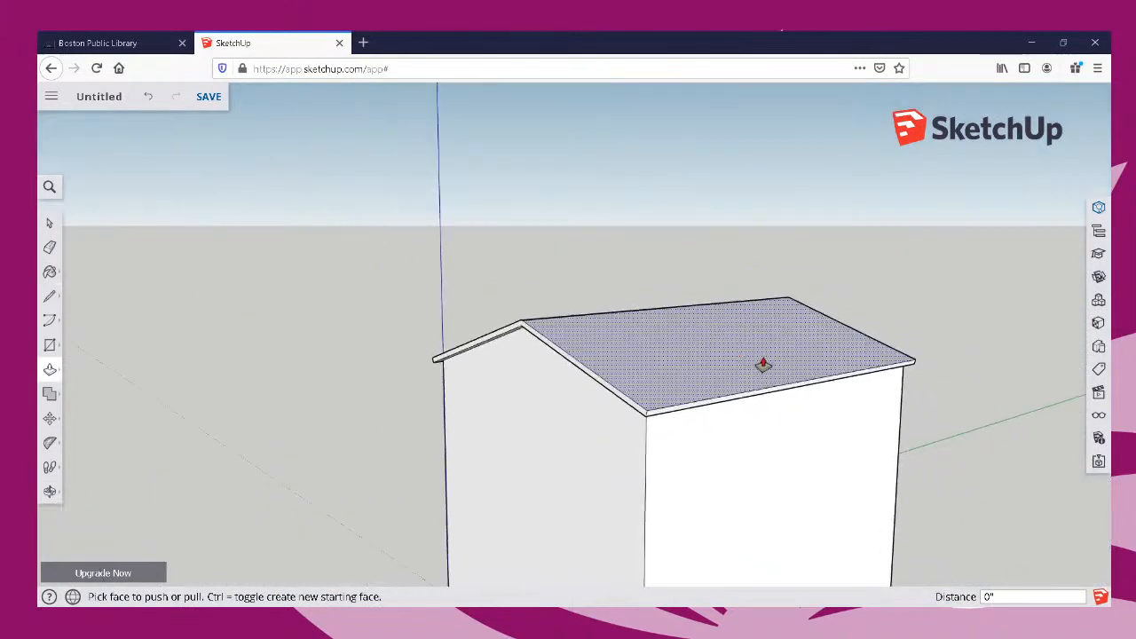
pyautogui.moveTo(761, 363); pyautogui.dragTo(583, 337, button='middle')
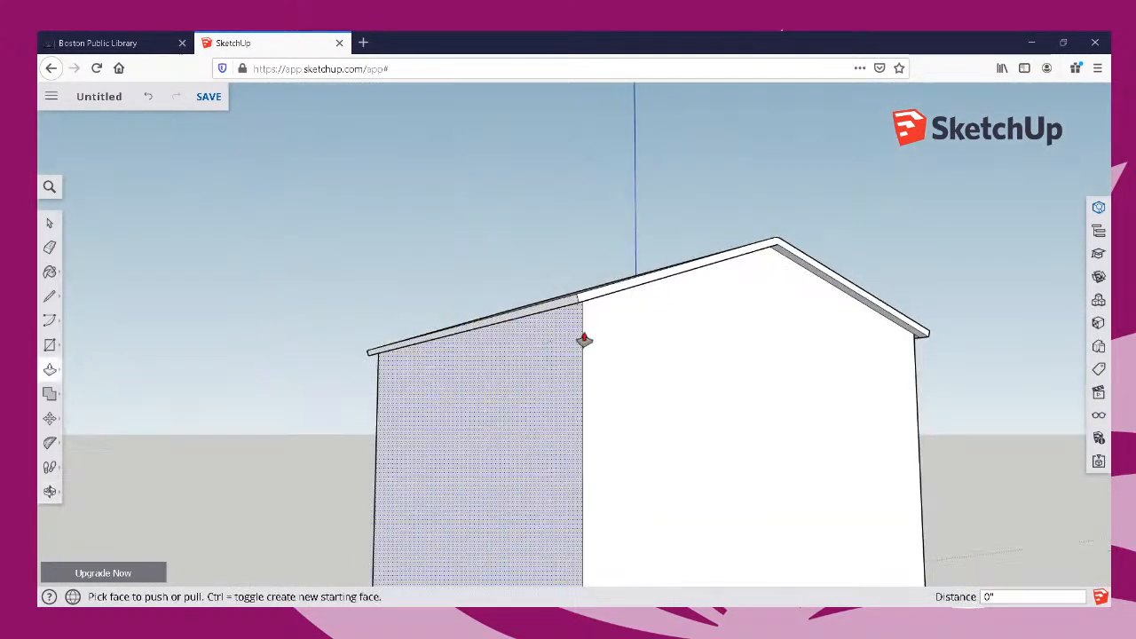
pyautogui.moveTo(864, 465); pyautogui.dragTo(204, 489, button='middle')
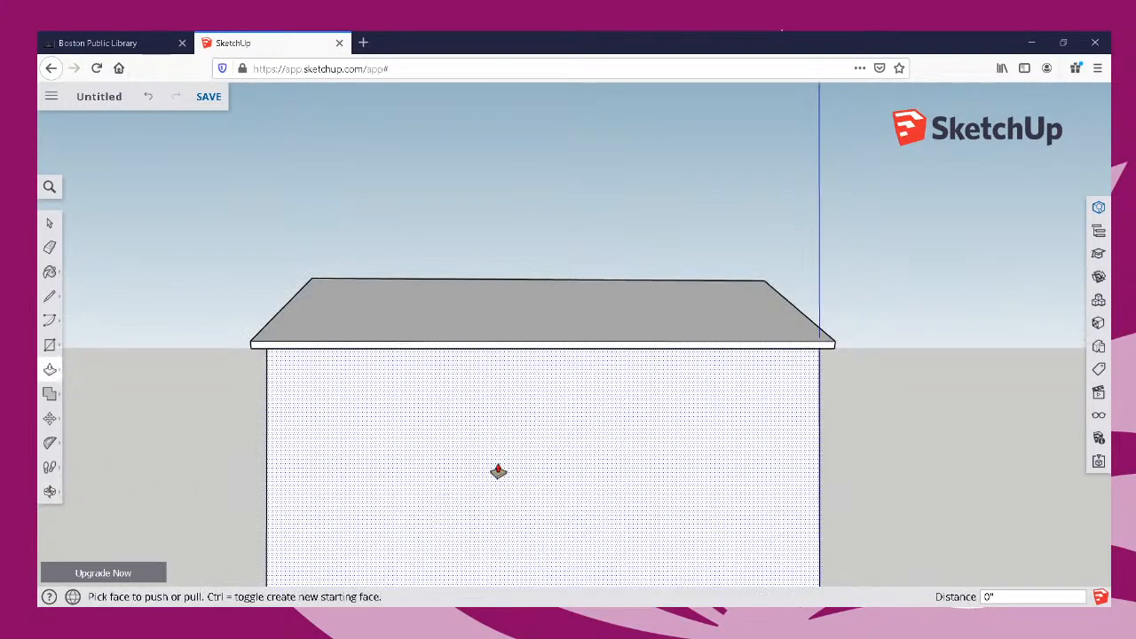
pyautogui.scroll(-2, 616, 452)
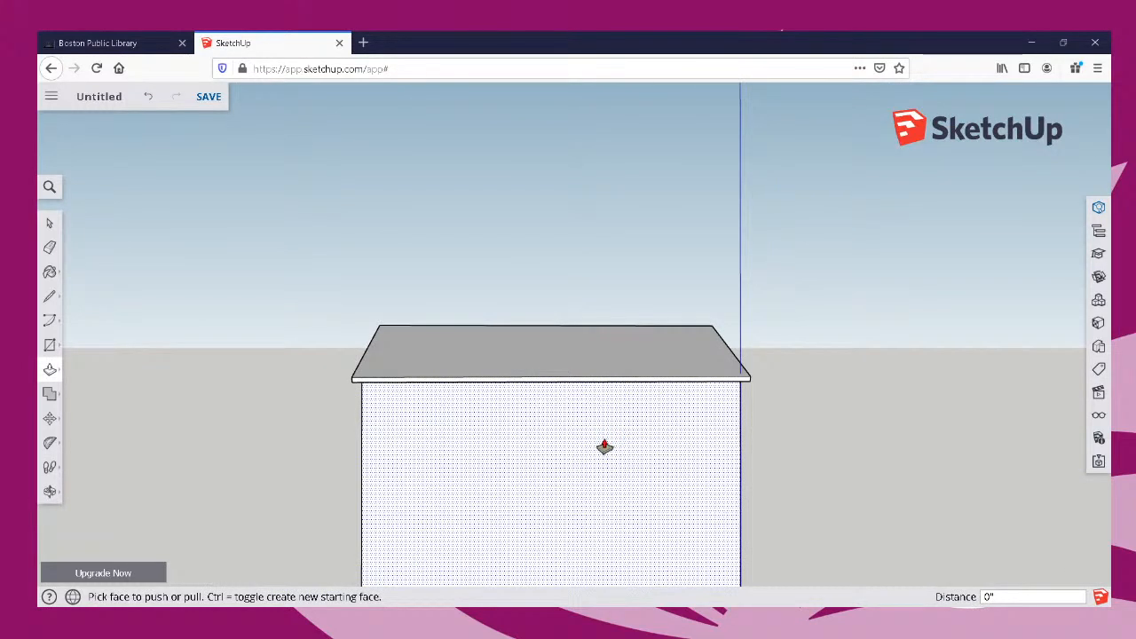
pyautogui.press('o')
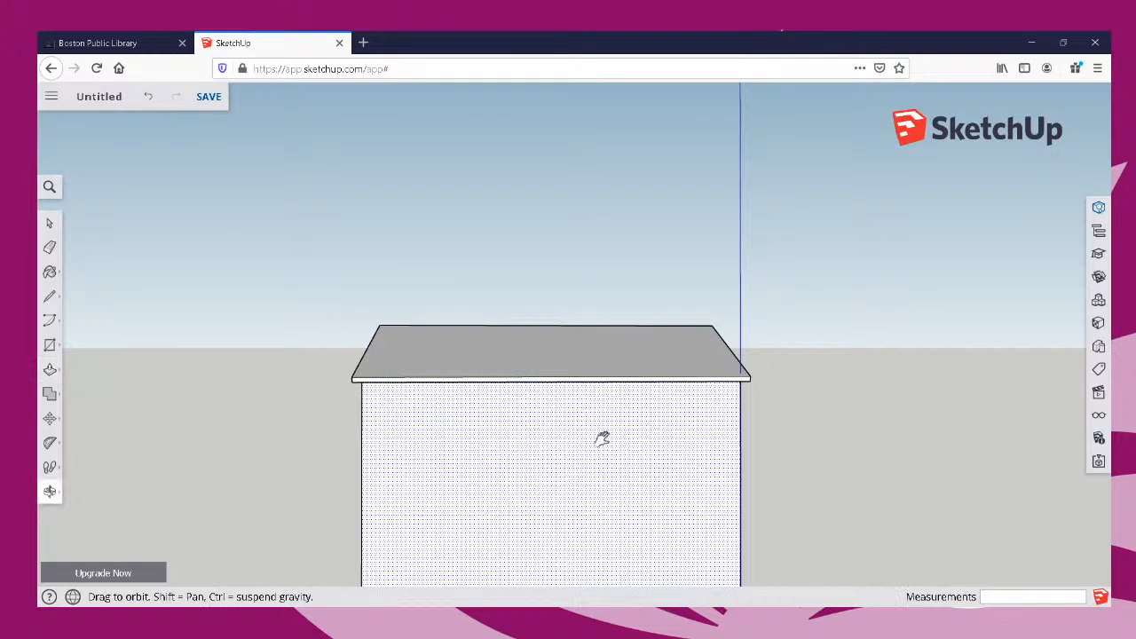
pyautogui.moveTo(602, 439); pyautogui.dragTo(604, 302)
pyautogui.press('p')
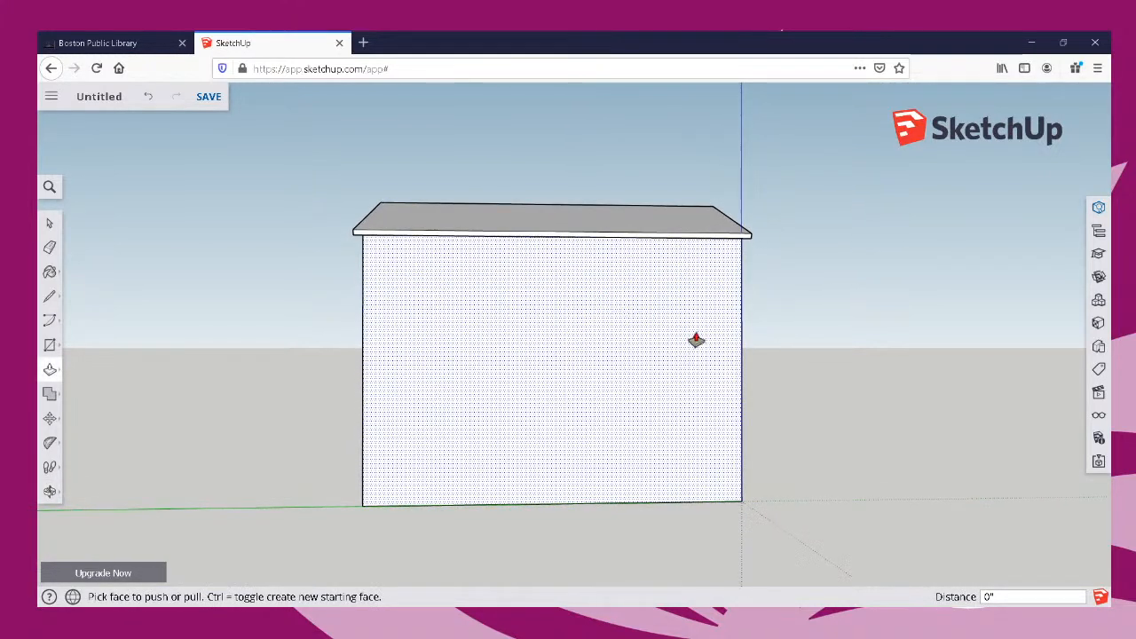
pyautogui.moveTo(696, 340); pyautogui.dragTo(452, 424, button='middle')
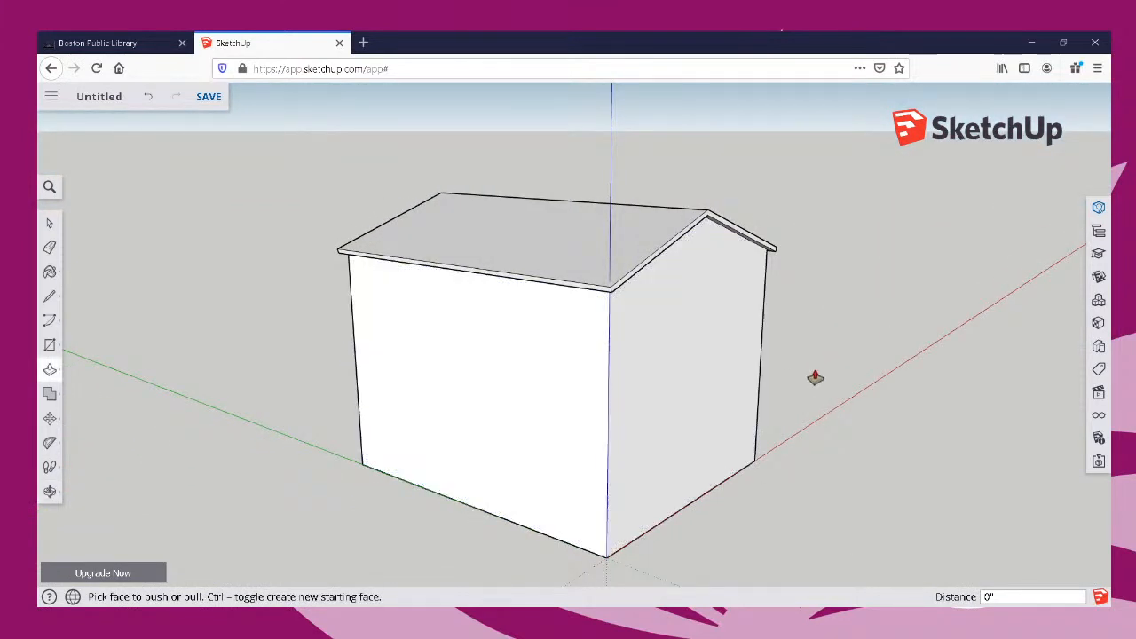
pyautogui.moveTo(815, 377); pyautogui.dragTo(806, 332, button='middle')
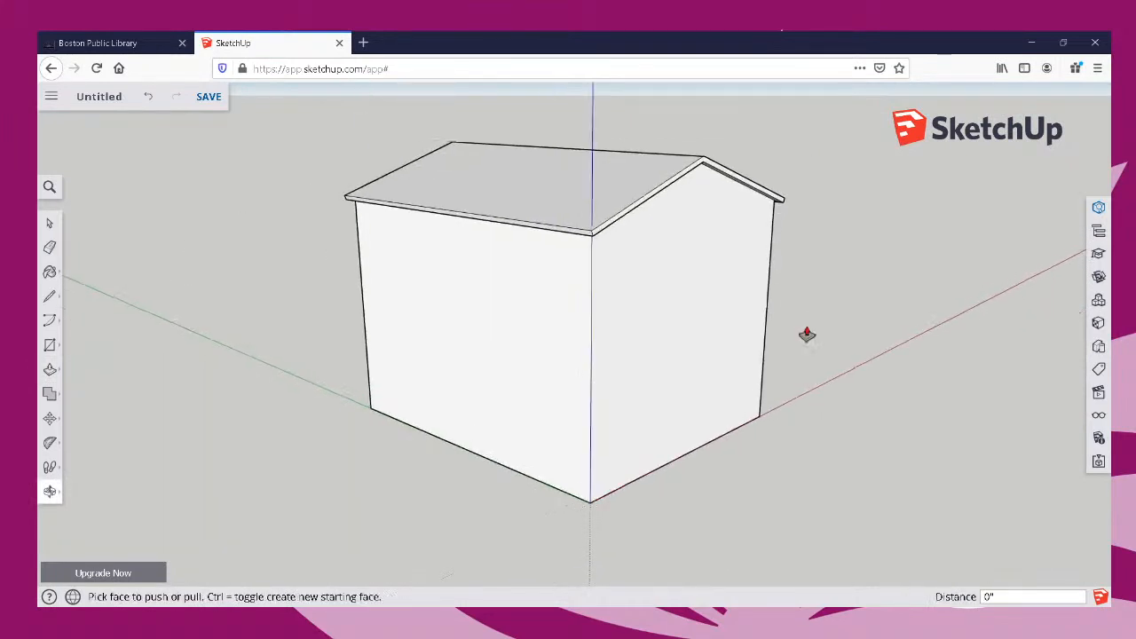
# Draw a vertical 81" line upward from the midpoint of the gable wall's bottom edge.
pyautogui.moveTo(723, 380); pyautogui.dragTo(258, 496, button='middle')
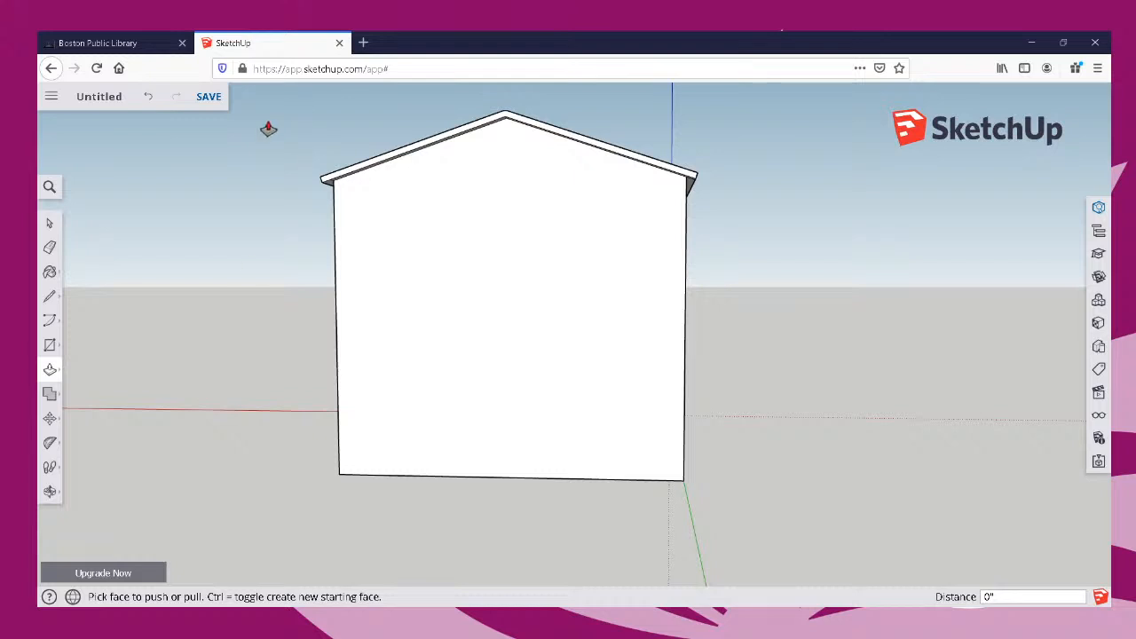
pyautogui.click(51, 304)
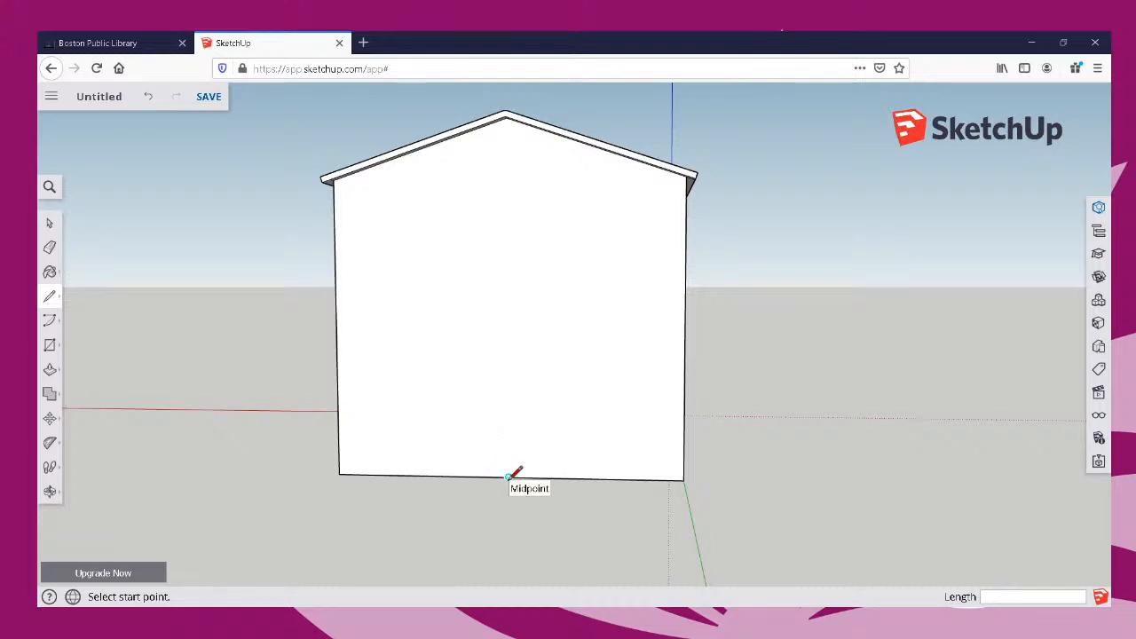
pyautogui.click(509, 477)
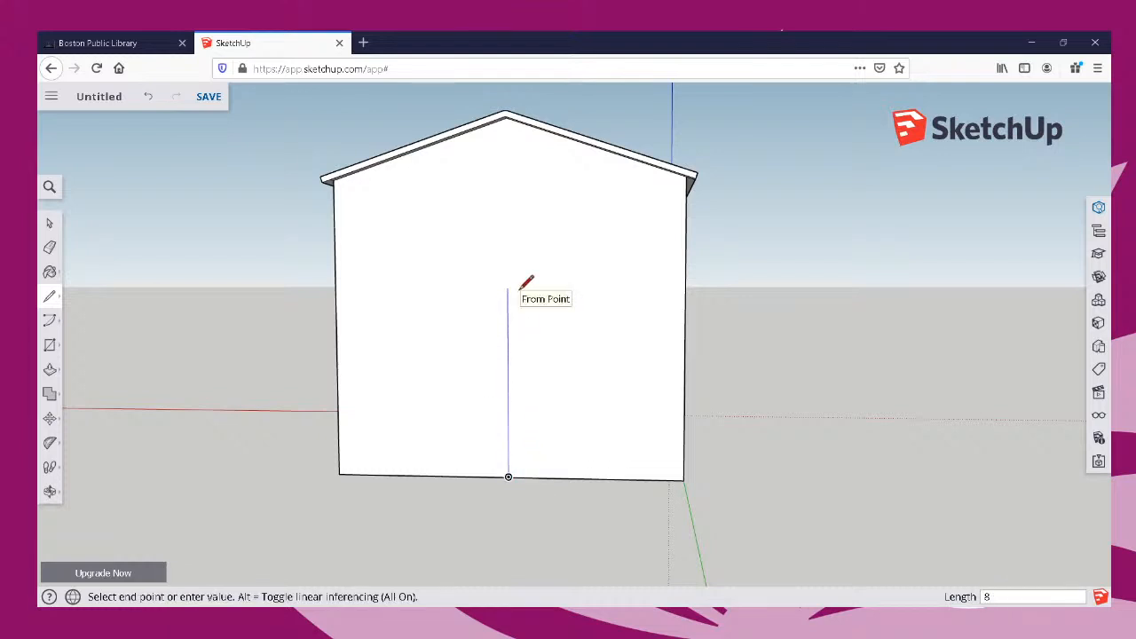
pyautogui.write('81')
pyautogui.press('Return')
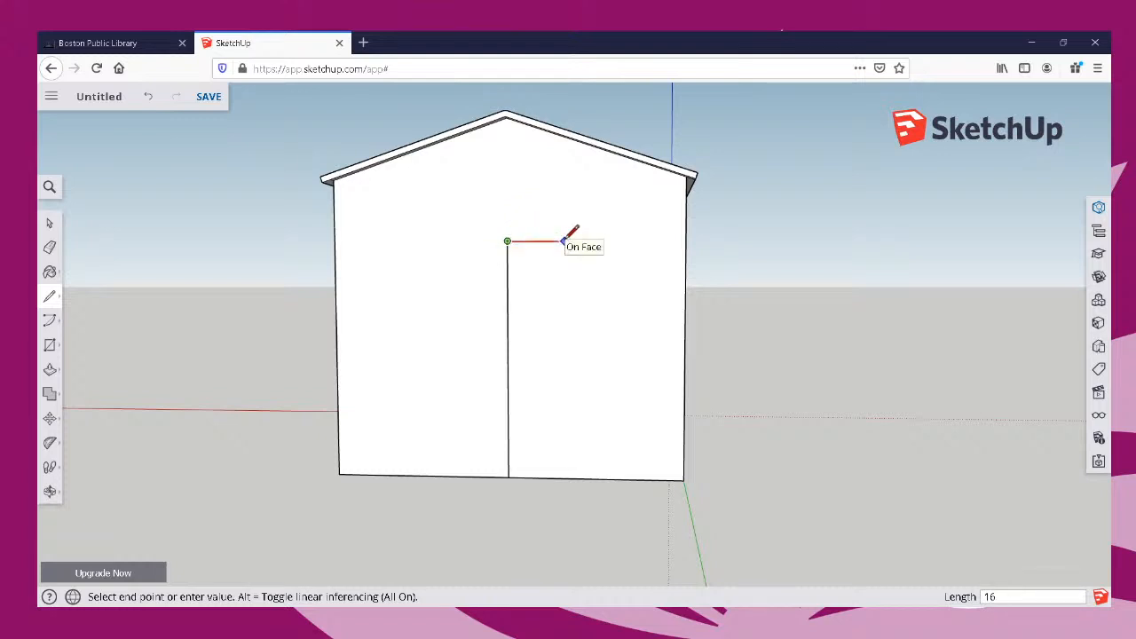
# Draw the door outline 16" to each side of the vertical centre line, down to the wall's base, and erase the centre line.
pyautogui.click(555, 241)
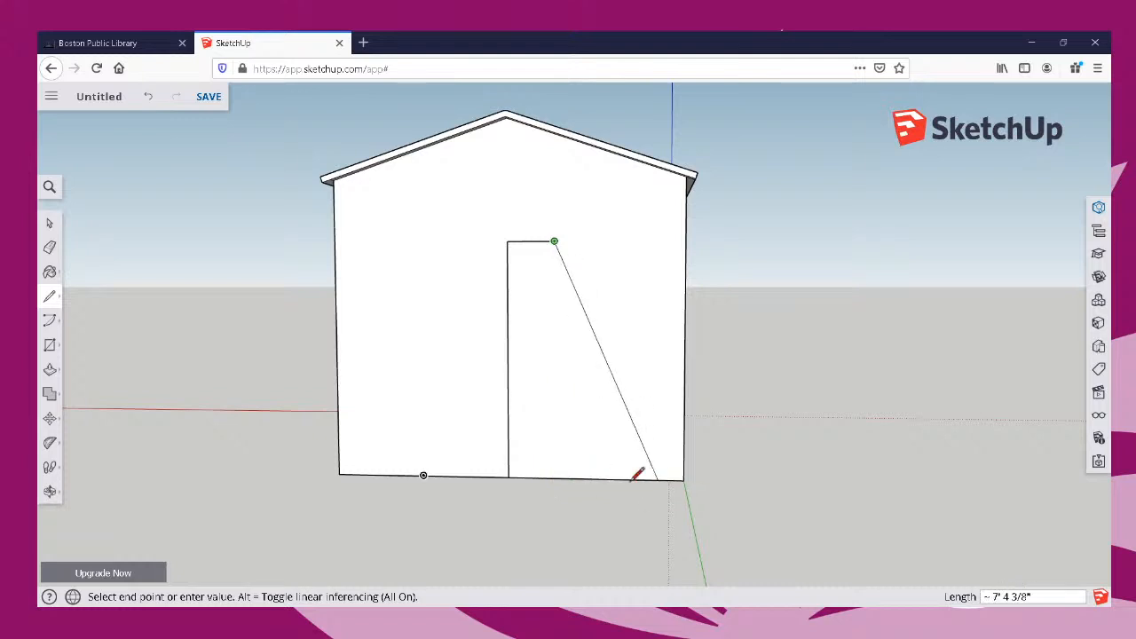
pyautogui.click(554, 477)
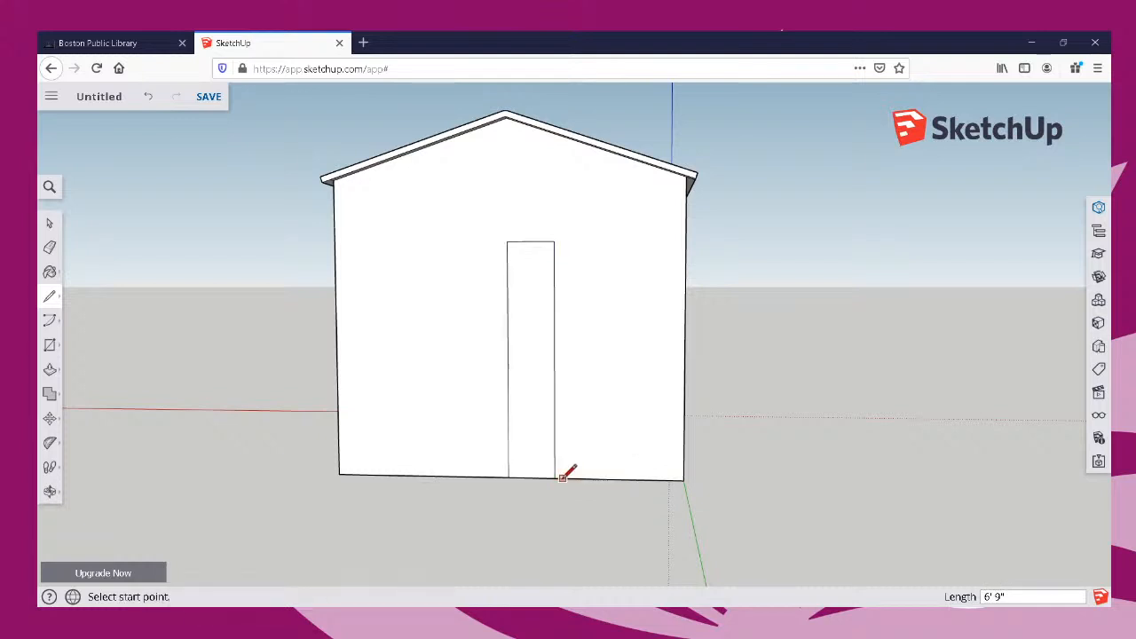
pyautogui.click(507, 242)
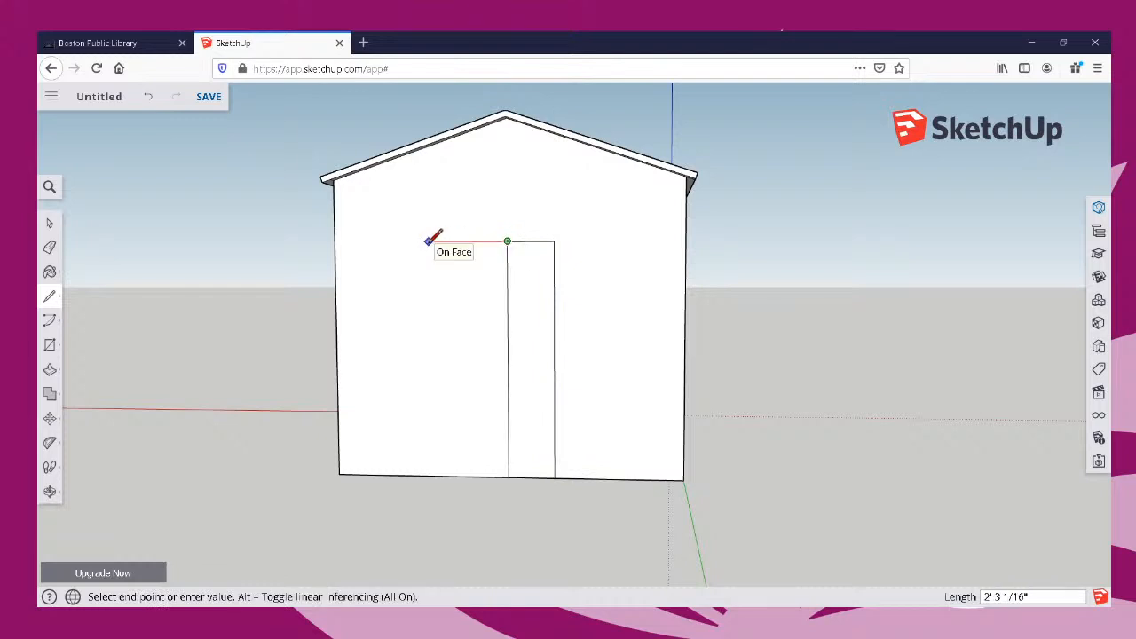
pyautogui.write('16"')
pyautogui.press('Return')
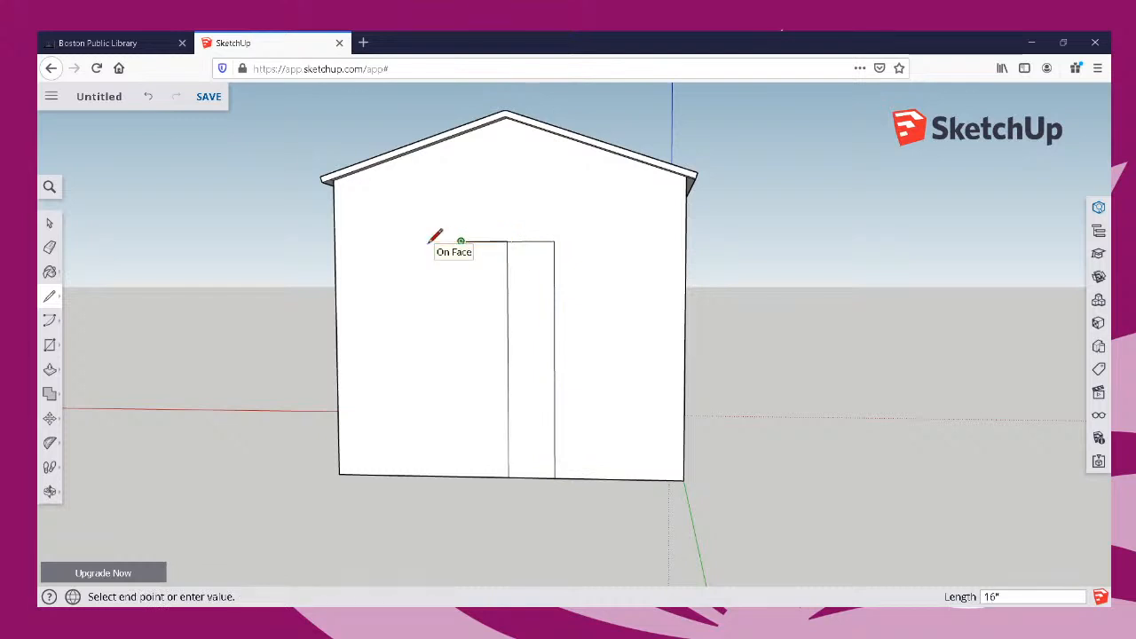
pyautogui.click(463, 475)
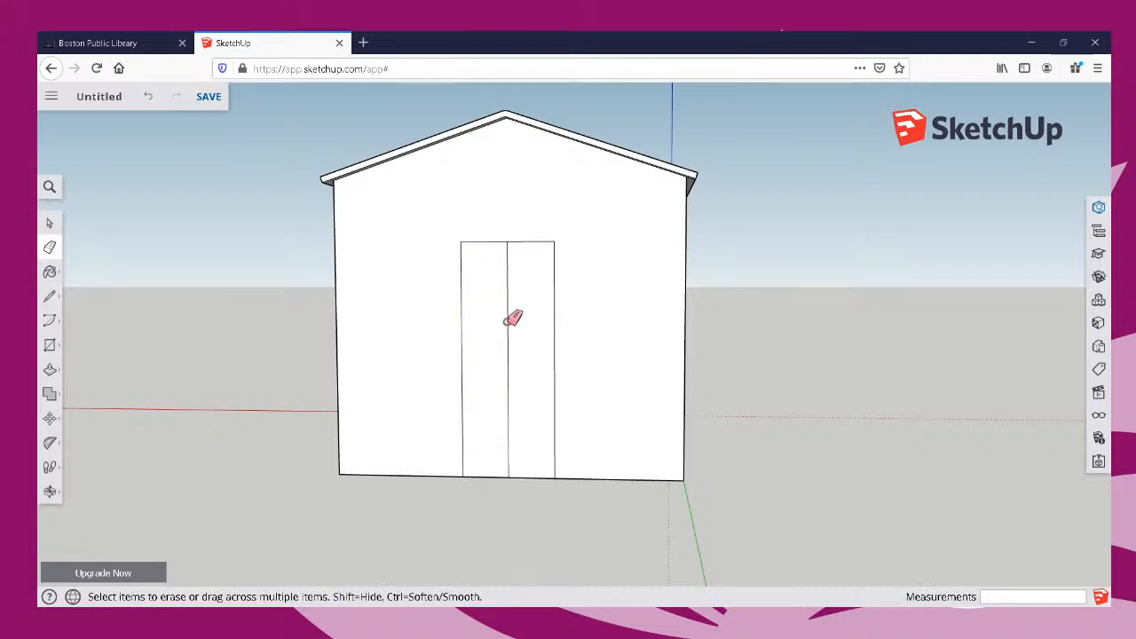
pyautogui.click(509, 317)
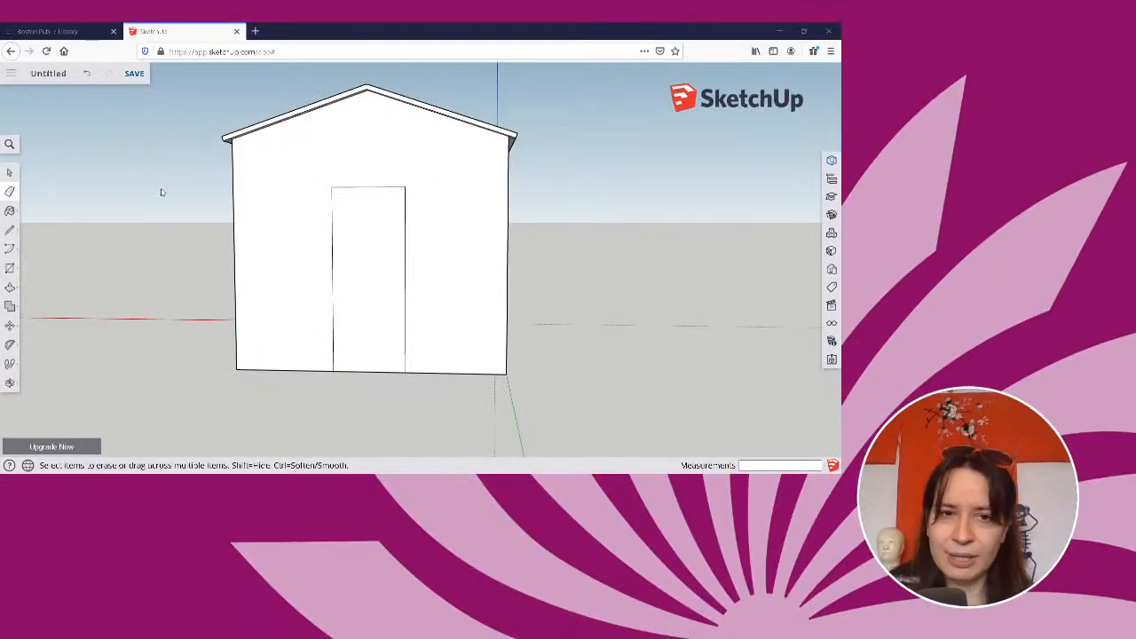
# Offset the door outline outward by 2.5" to form a door frame.
pyautogui.click(9, 172)
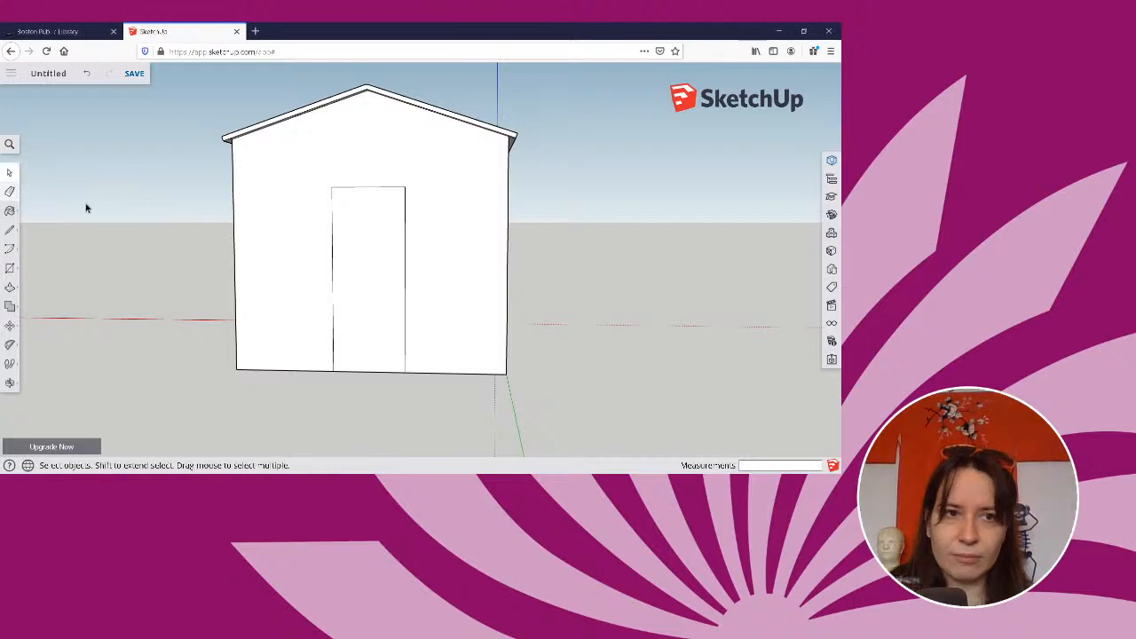
pyautogui.scroll(-1, 470, 269)
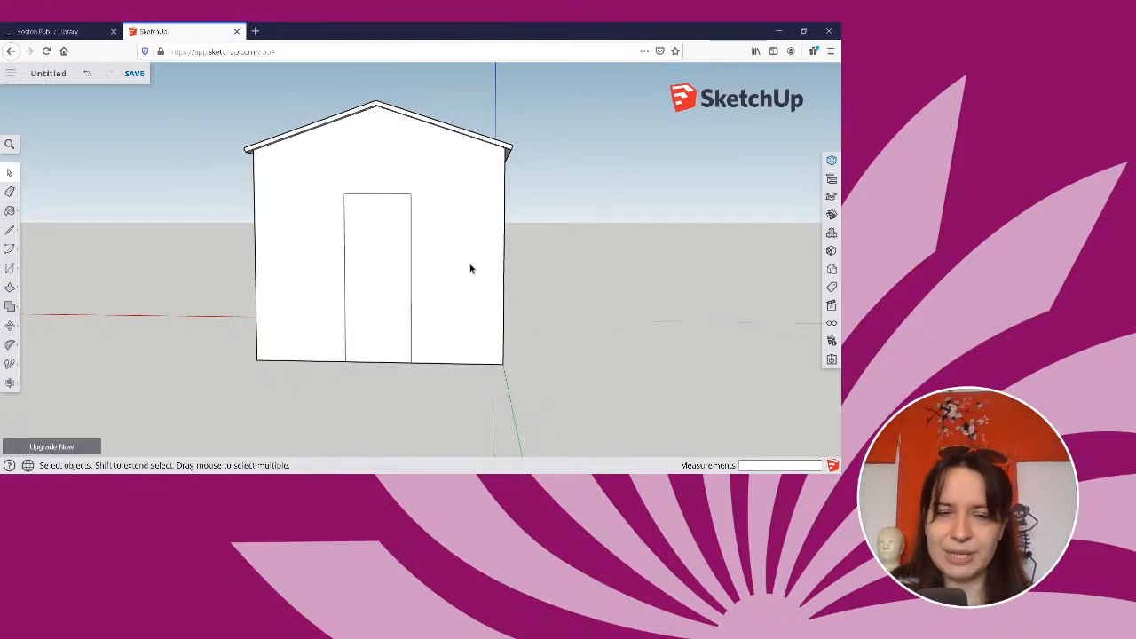
pyautogui.scroll(1, 470, 269)
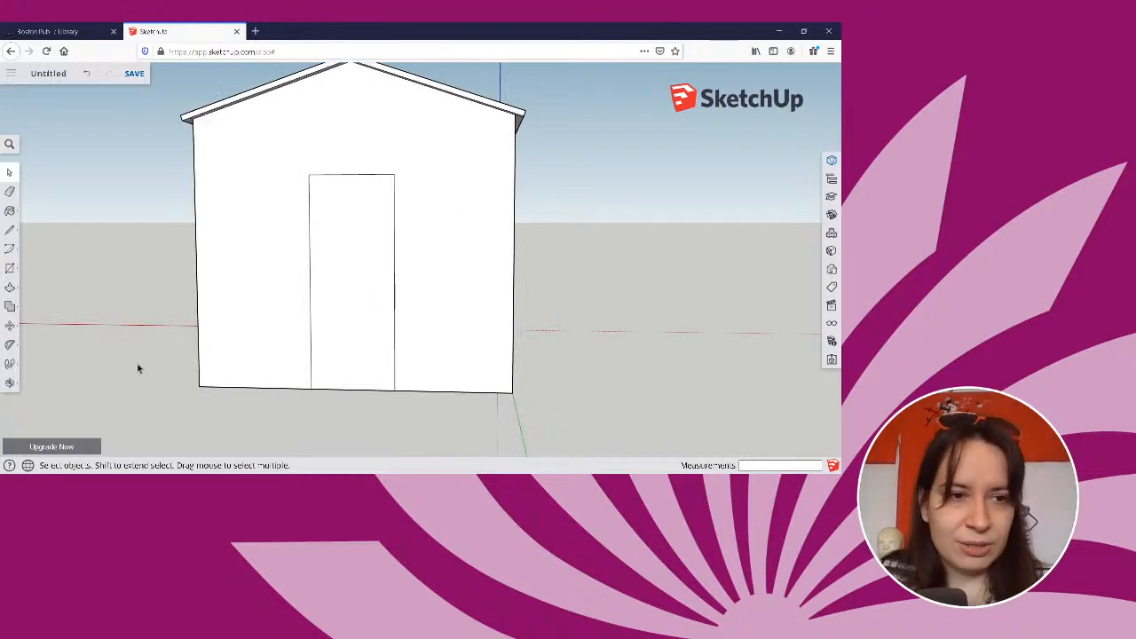
pyautogui.click(9, 287)
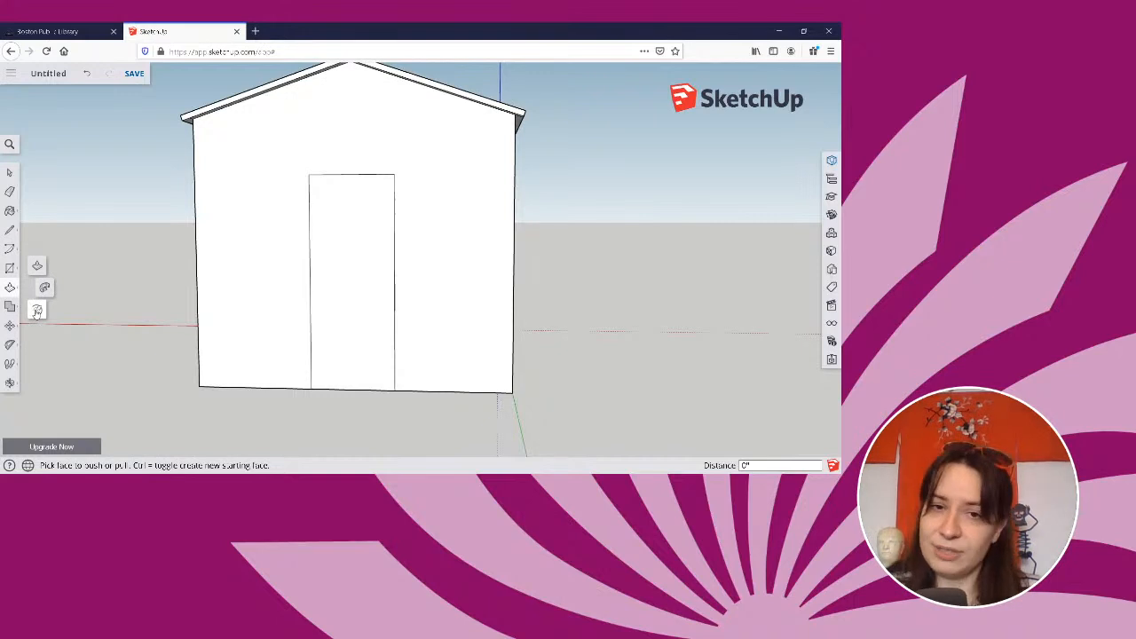
pyautogui.click(36, 311)
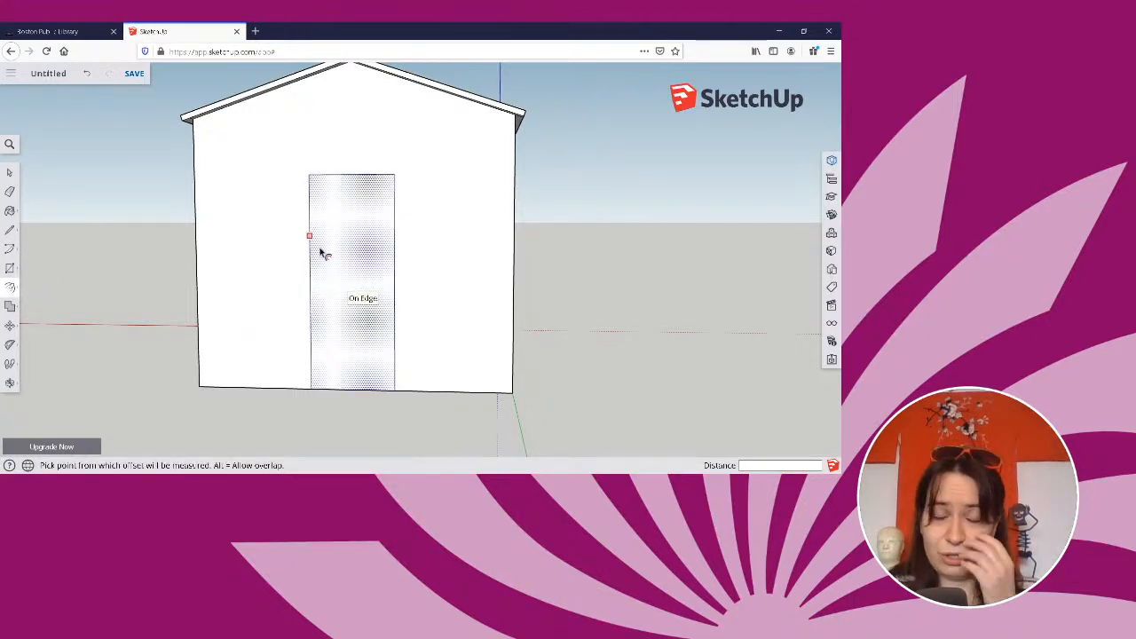
pyautogui.click(333, 304)
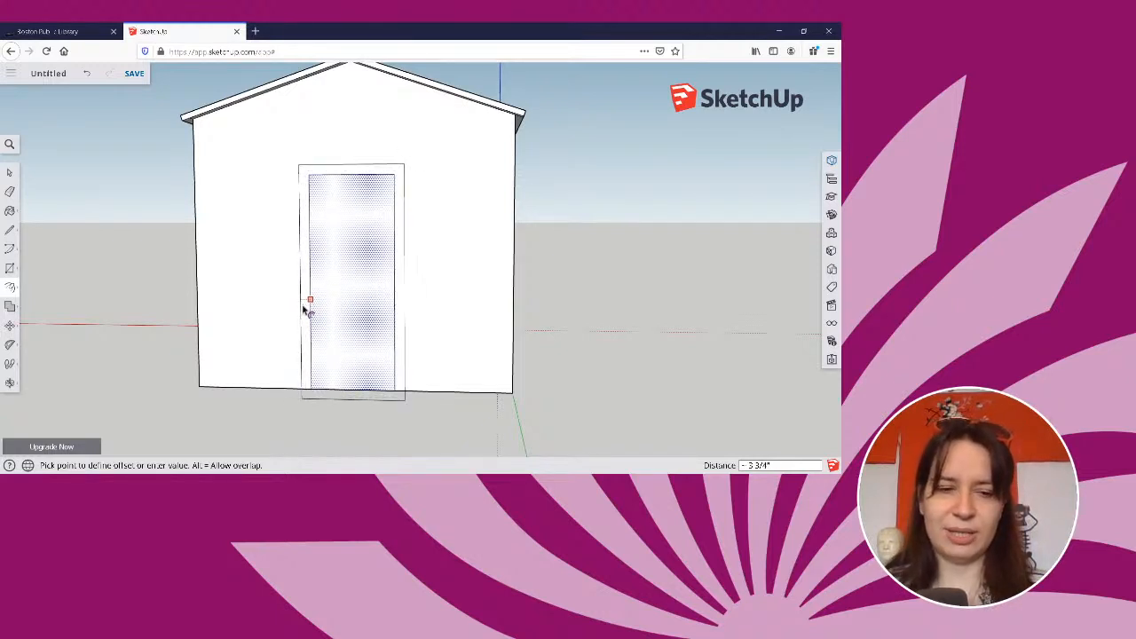
pyautogui.write('2.5')
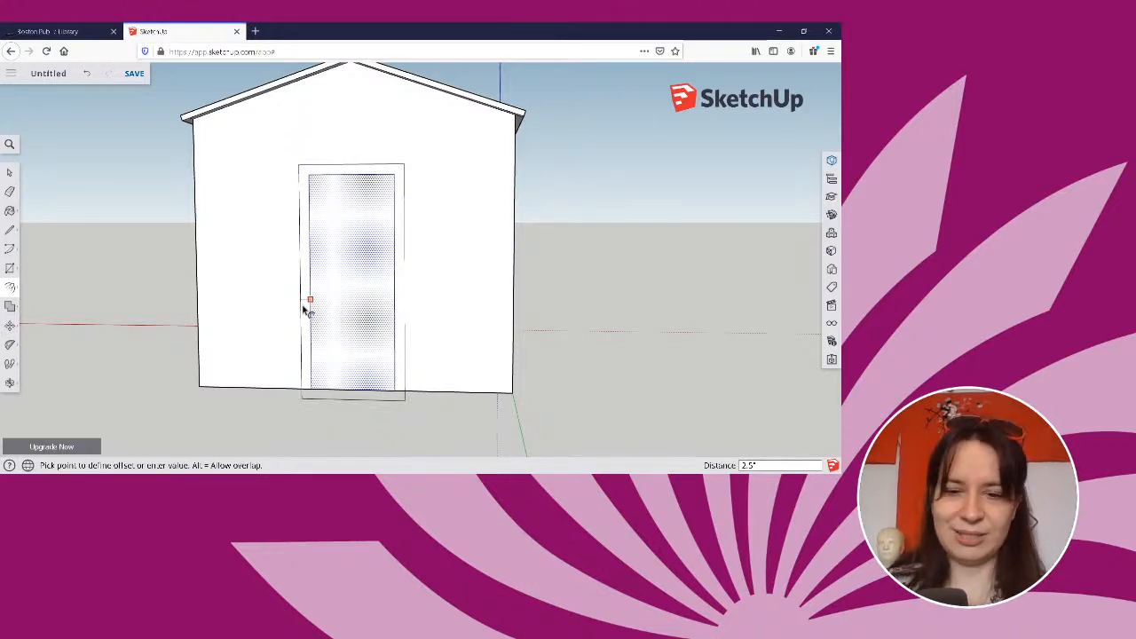
pyautogui.press('Return')
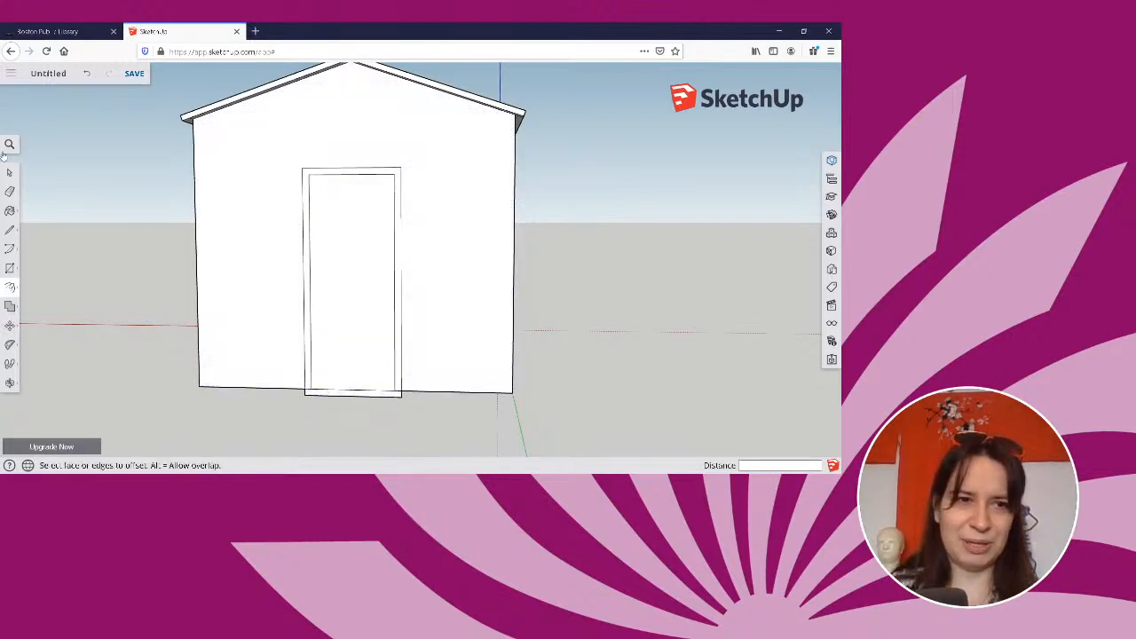
# Erase the parts of the offset outline that extend below the gable wall's bottom edge.
pyautogui.click(10, 191)
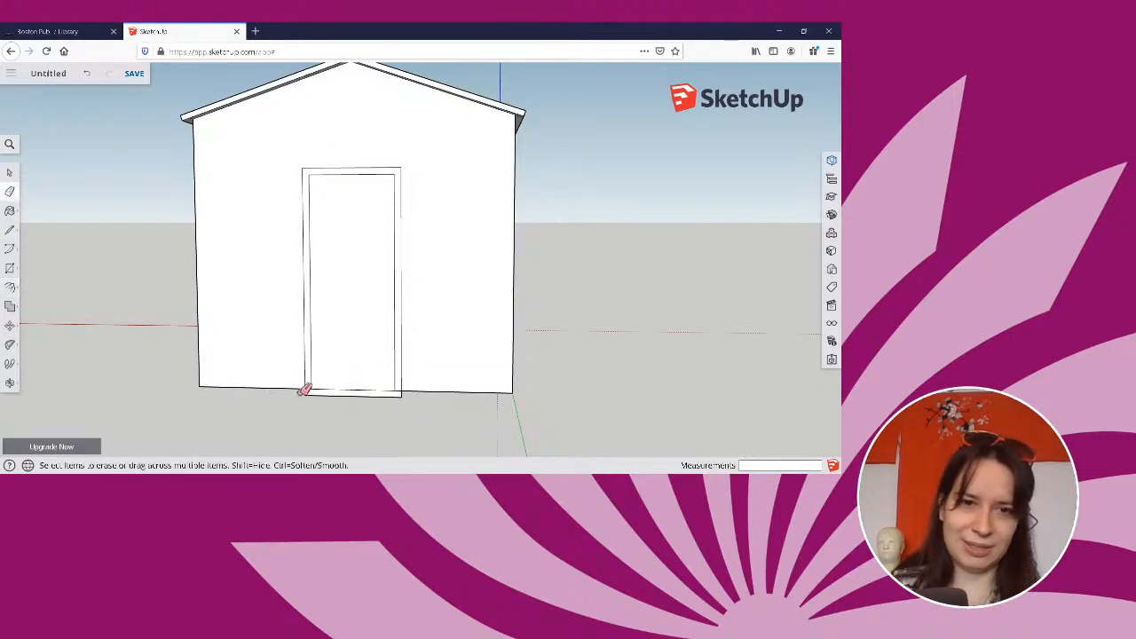
pyautogui.click(313, 395)
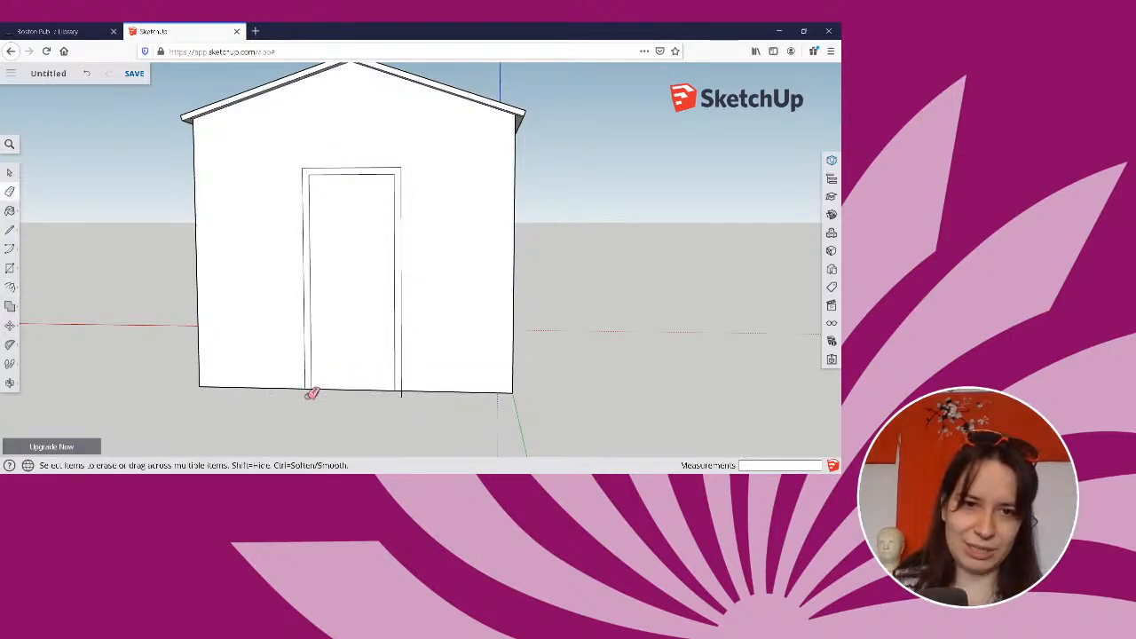
pyautogui.moveTo(313, 394)
pyautogui.mouseDown(button='middle')
pyautogui.moveTo(514, 401)
pyautogui.moveTo(482, 400)
pyautogui.moveTo(634, 372)
pyautogui.mouseUp(button='middle')
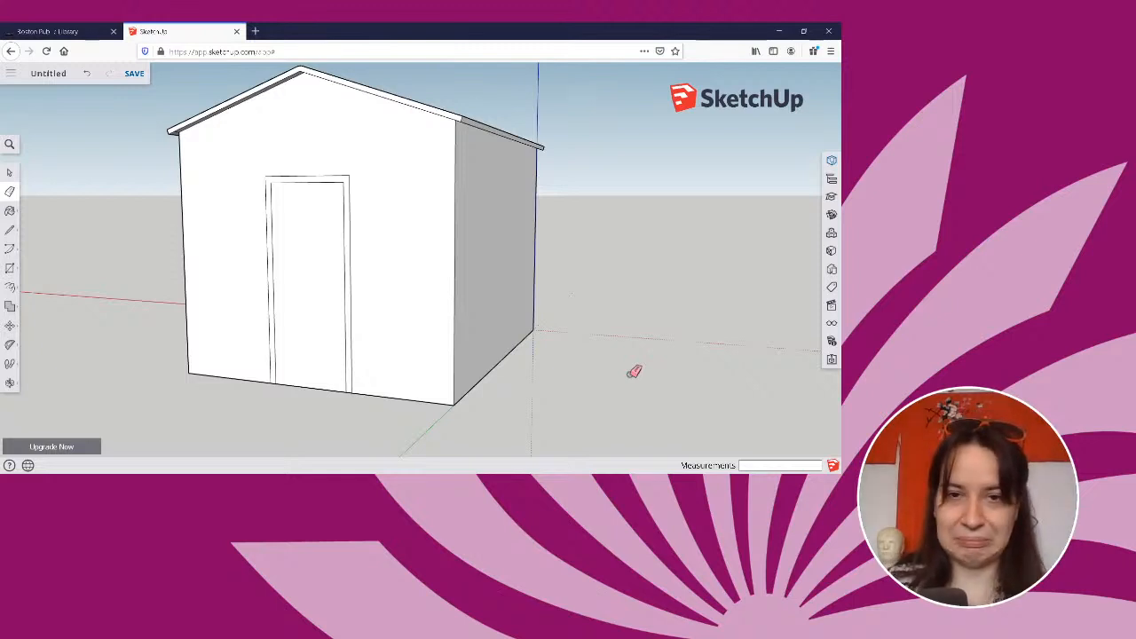
# Draw a horizontal line from the door frame's outer top corner to the wall corner, and continue it across the full 12' side wall.
pyautogui.moveTo(406, 347); pyautogui.dragTo(79, 299, button='middle')
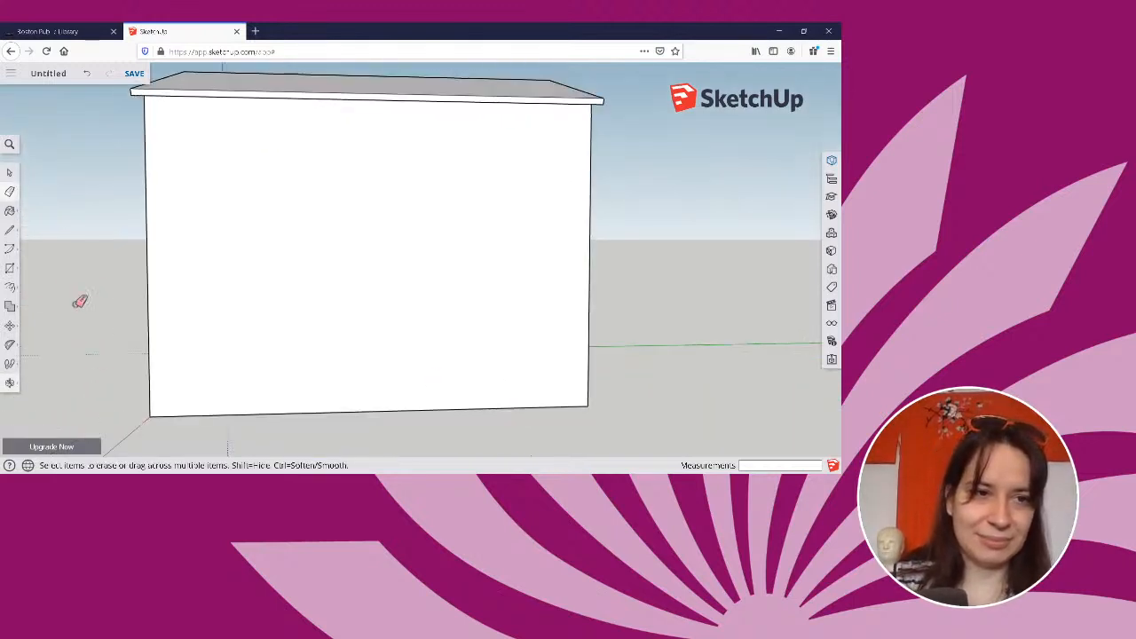
pyautogui.click(10, 268)
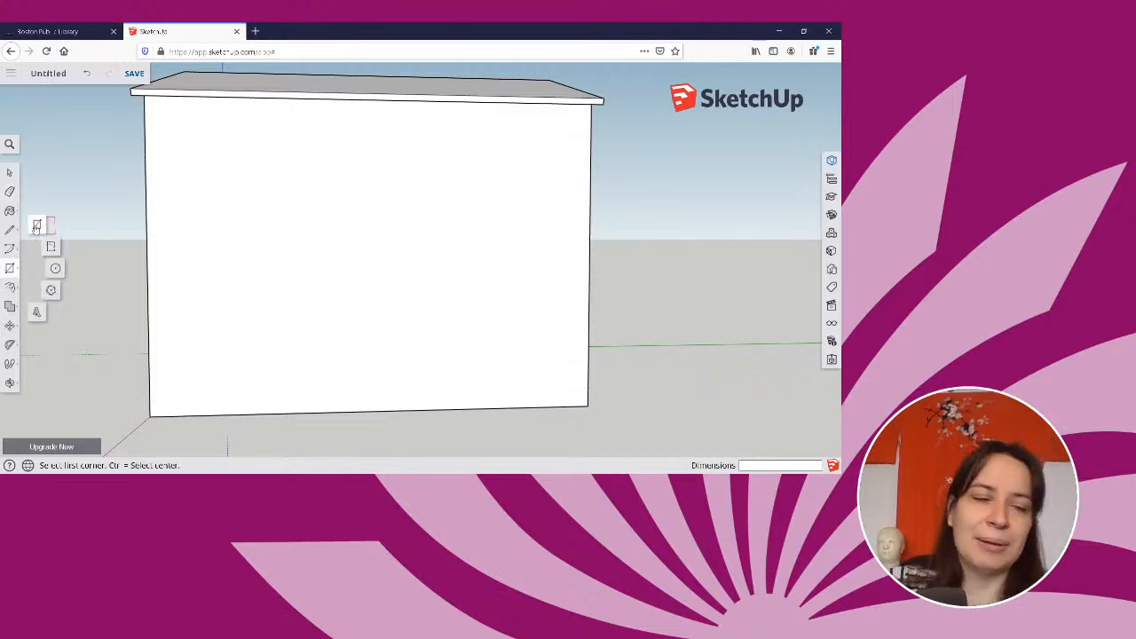
pyautogui.moveTo(639, 236); pyautogui.dragTo(499, 262, button='middle')
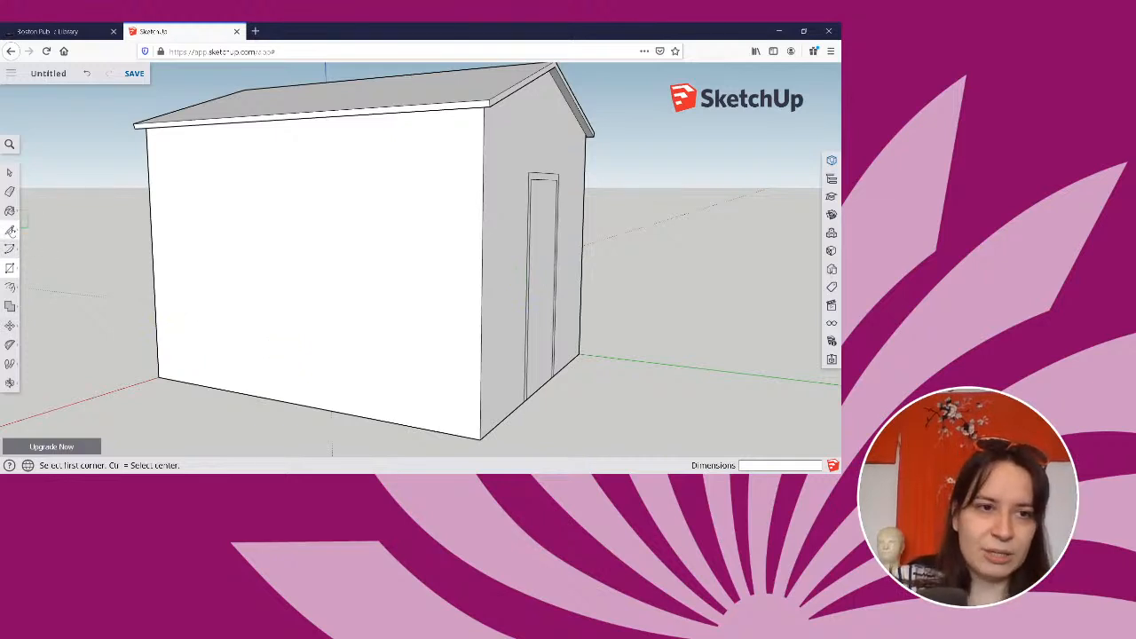
pyautogui.click(10, 230)
pyautogui.moveTo(284, 305); pyautogui.dragTo(470, 208, button='middle')
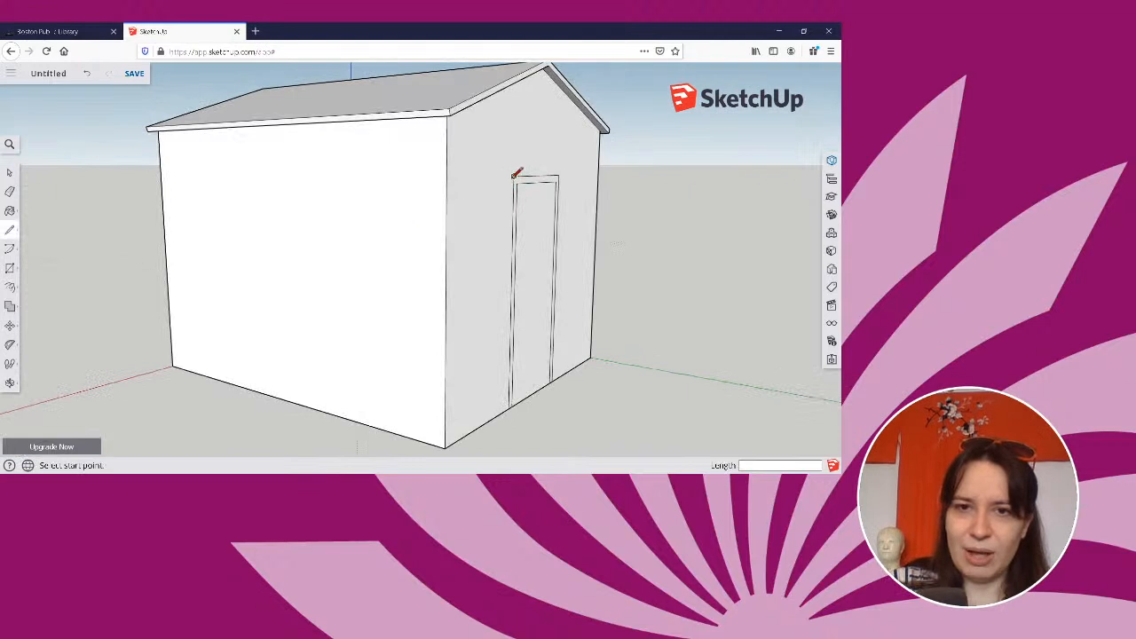
pyautogui.click(513, 177)
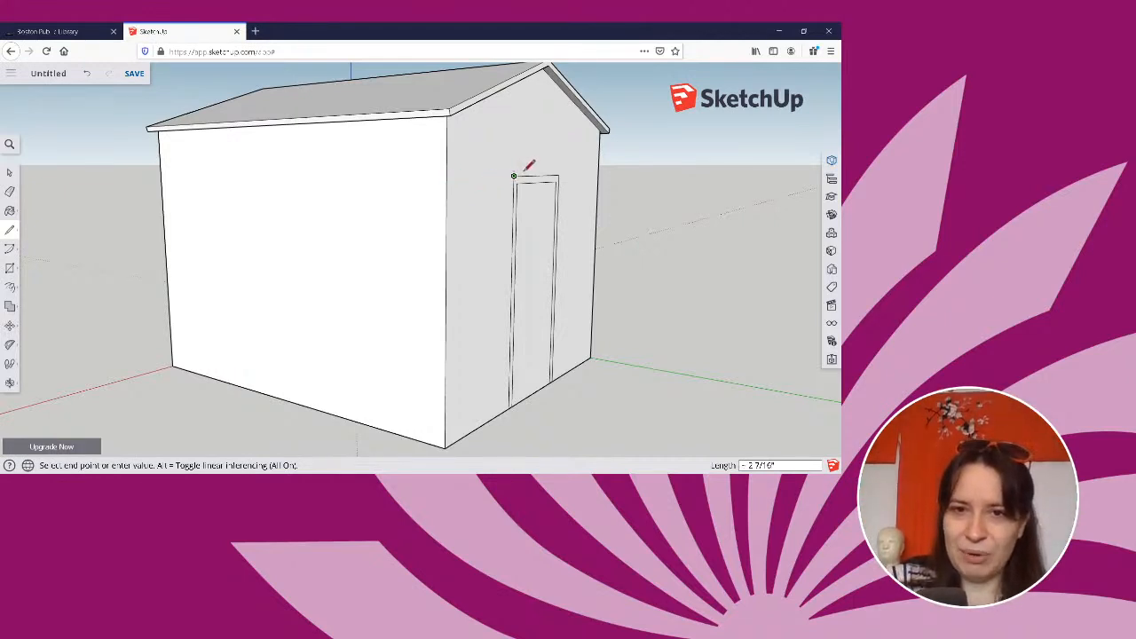
pyautogui.click(447, 177)
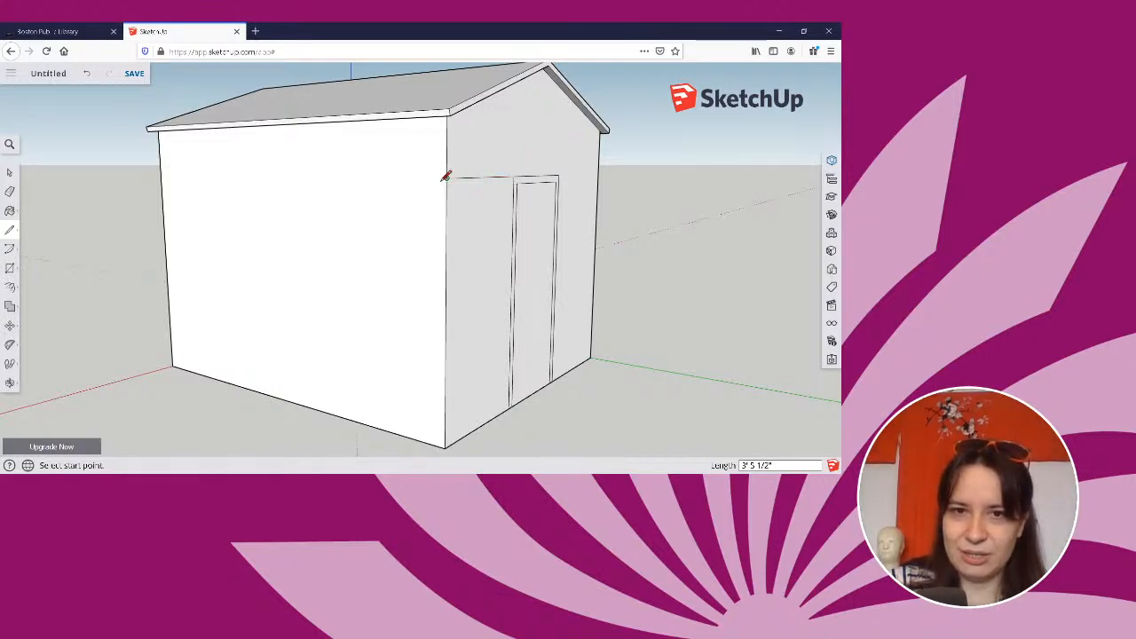
pyautogui.click(162, 174)
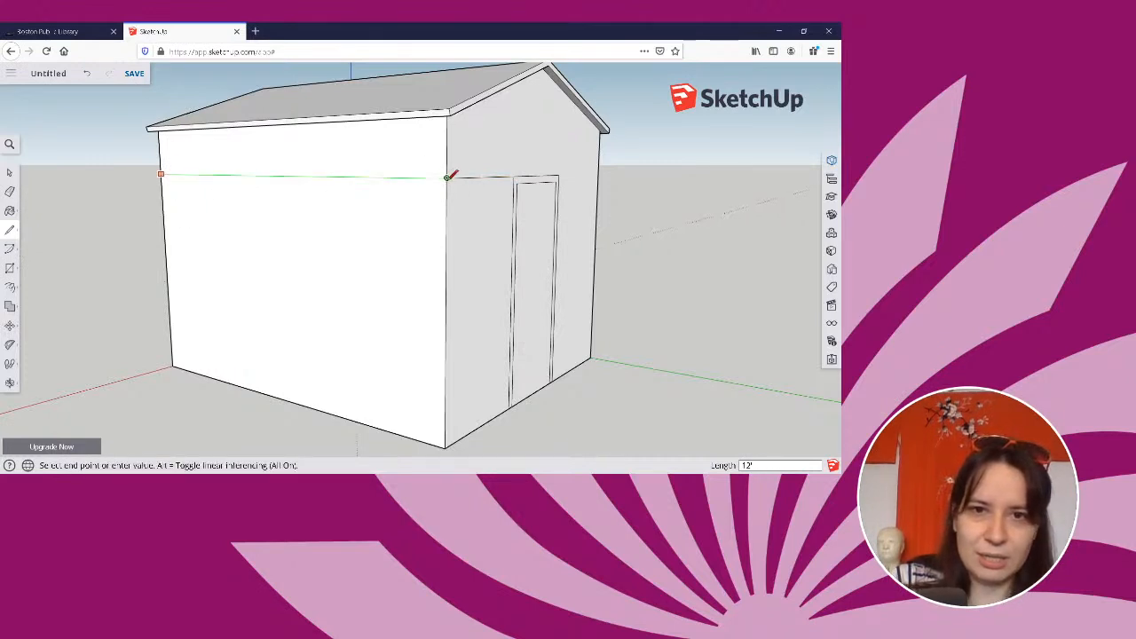
pyautogui.click(447, 178)
# Draw a vertical line from the midpoint of the side wall's bottom edge up to the horizontal line.
pyautogui.moveTo(700, 263); pyautogui.dragTo(785, 231, button='middle')
pyautogui.press('l')
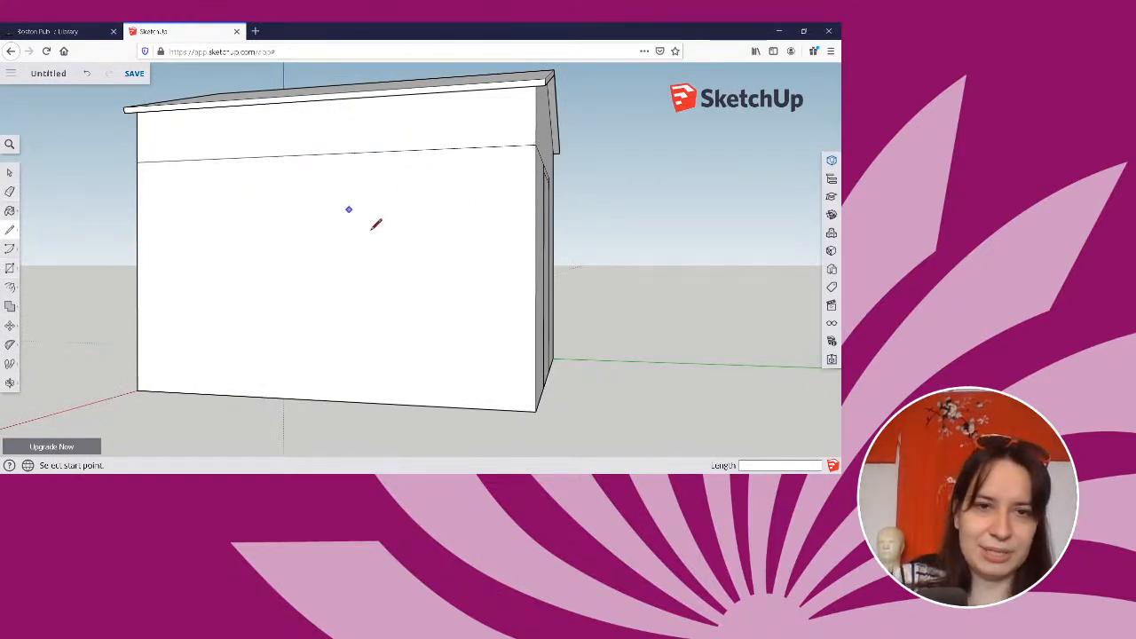
pyautogui.scroll(-1, 364, 231)
pyautogui.moveTo(417, 240); pyautogui.dragTo(452, 255, button='middle')
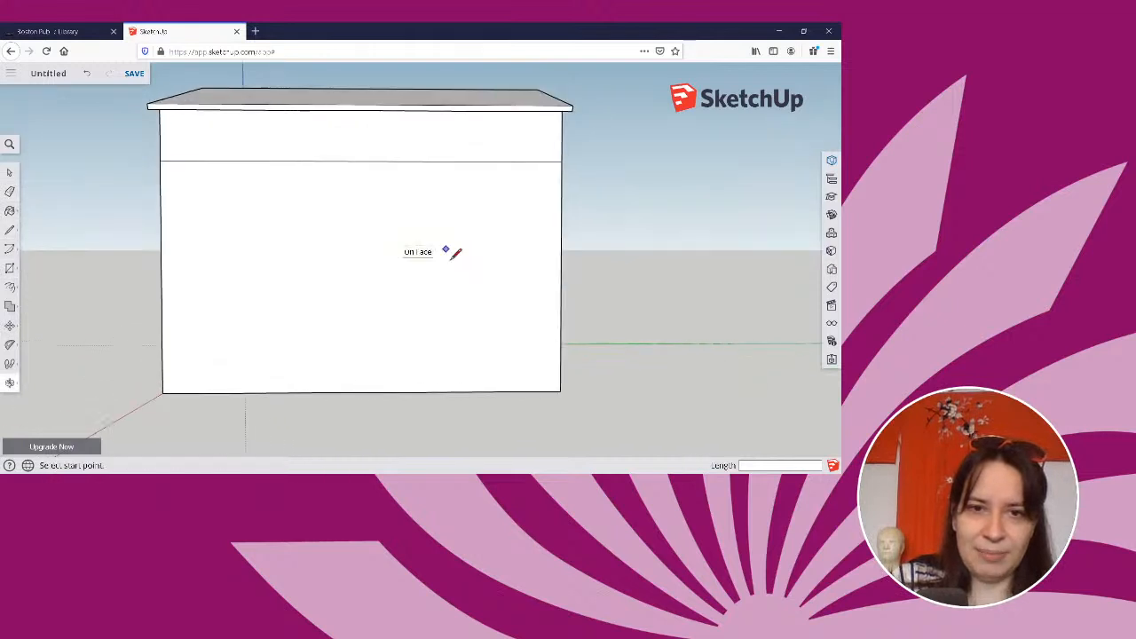
pyautogui.click(364, 391)
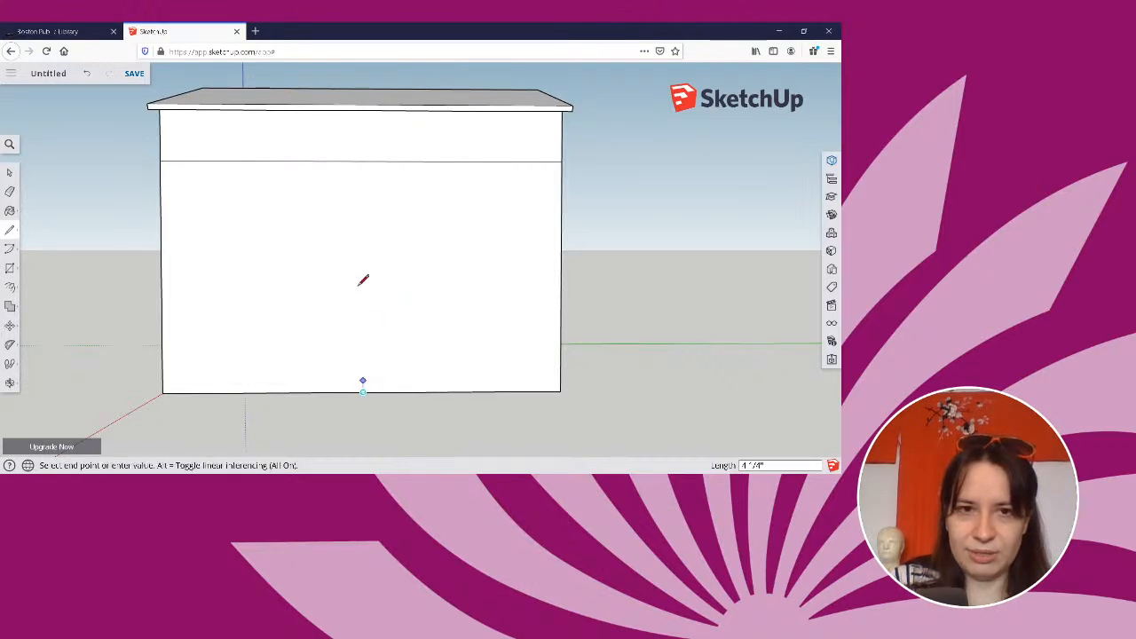
pyautogui.click(364, 162)
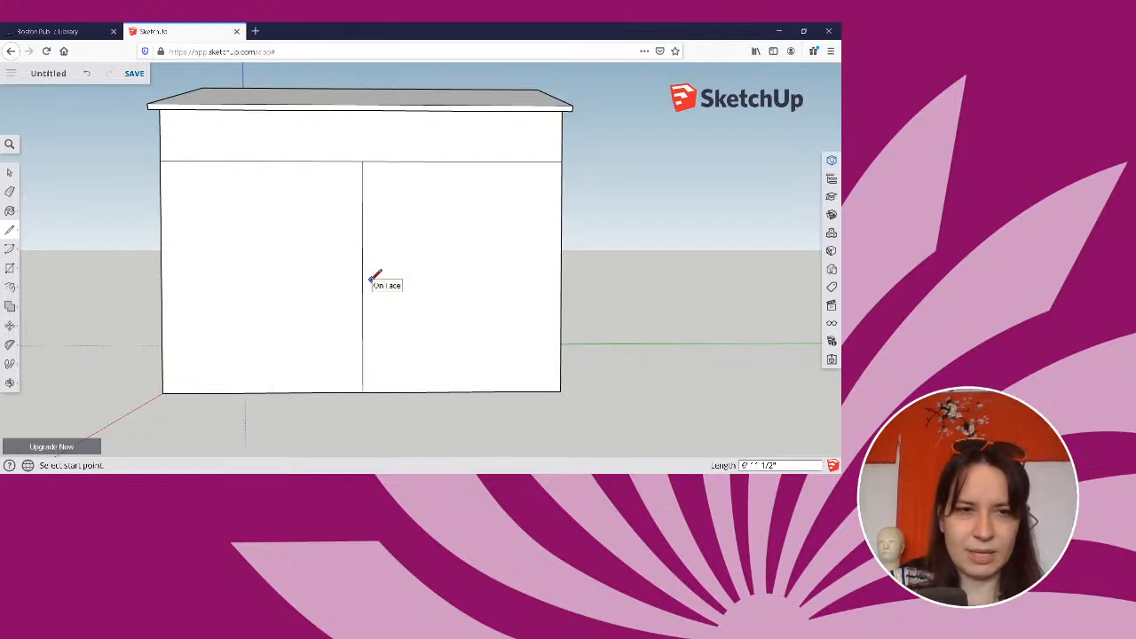
# Draw a window rectangle about 4' 3" by 4' 1" in one half of the side wall, with its top on the horizontal line.
pyautogui.press('r')
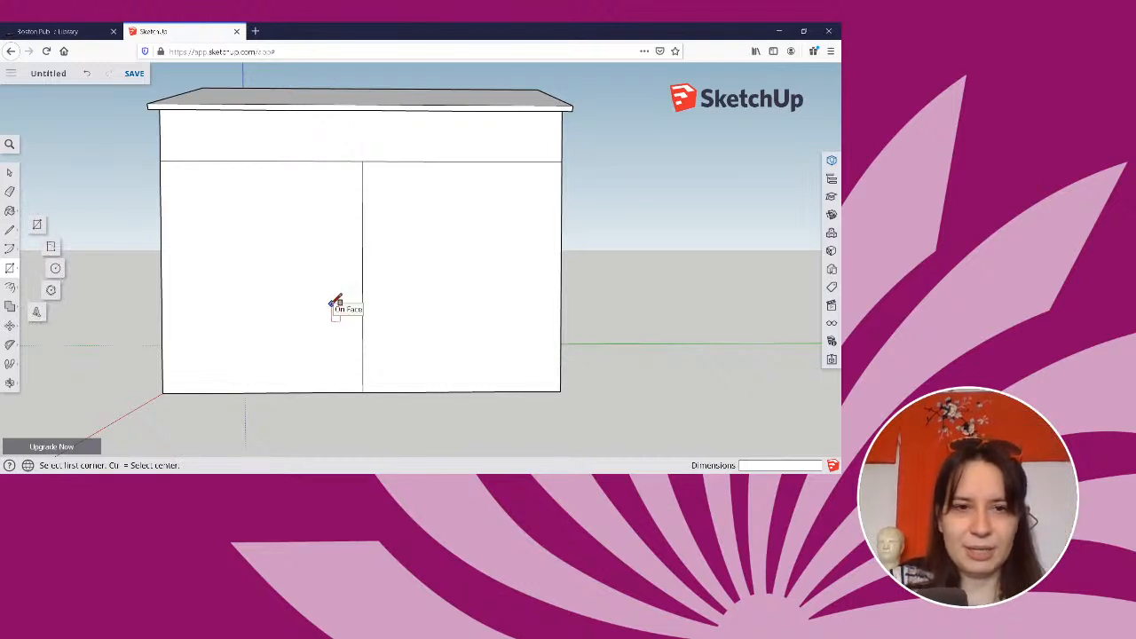
pyautogui.click(329, 304)
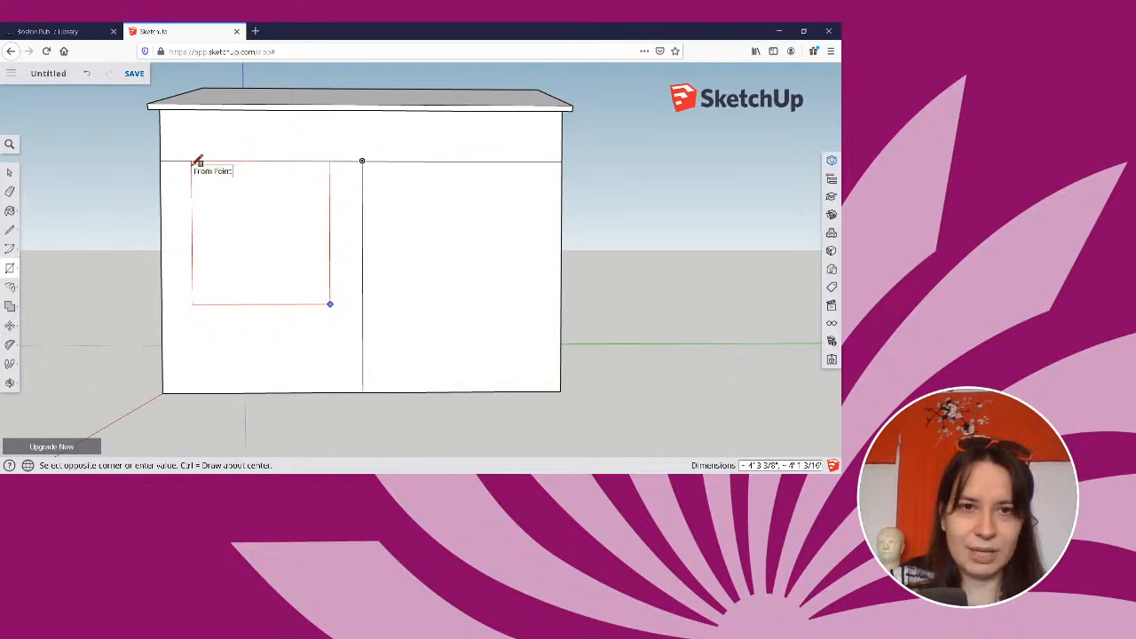
pyautogui.click(194, 163)
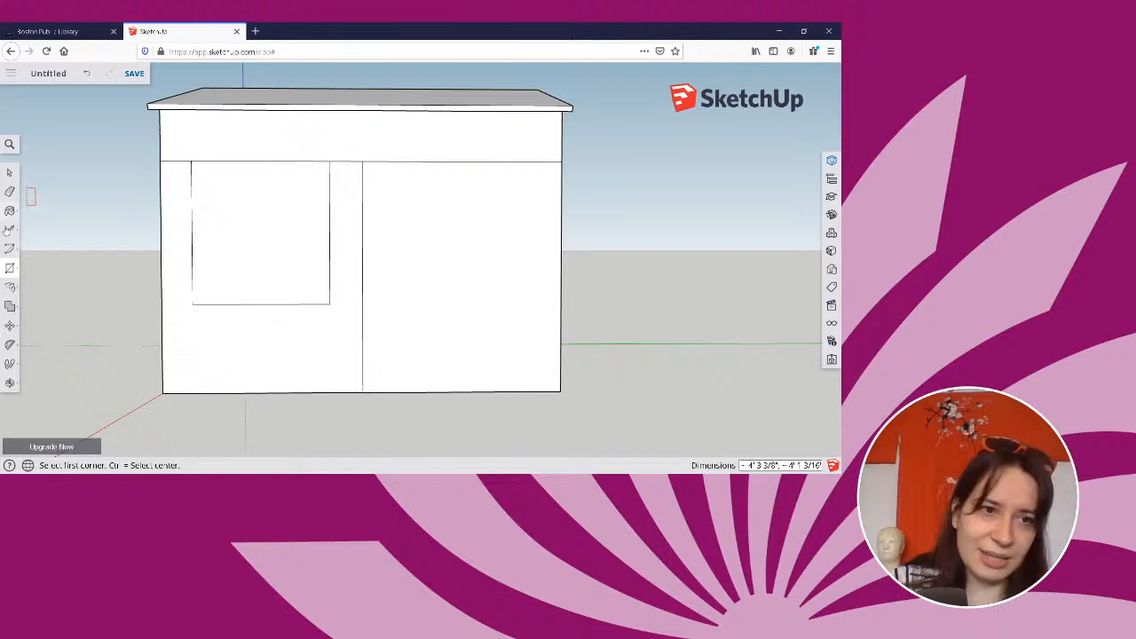
# Draw a vertical line from the bottom edge's midpoint to the horizontal line in the side wall's blank half, and activate the Rectangle tool.
pyautogui.click(9, 229)
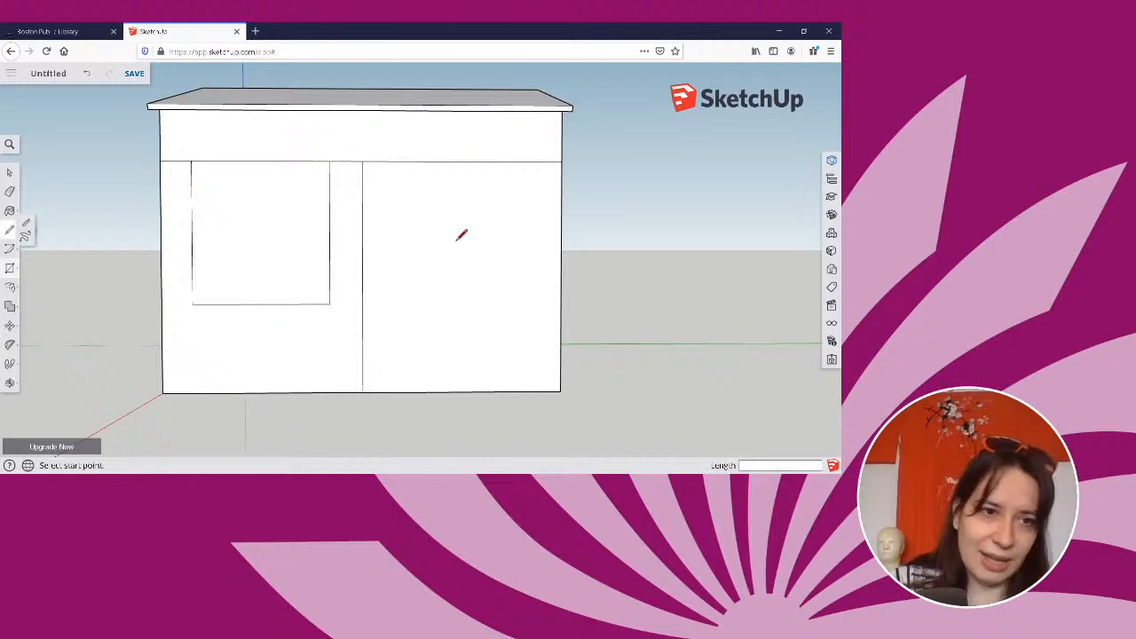
pyautogui.click(461, 390)
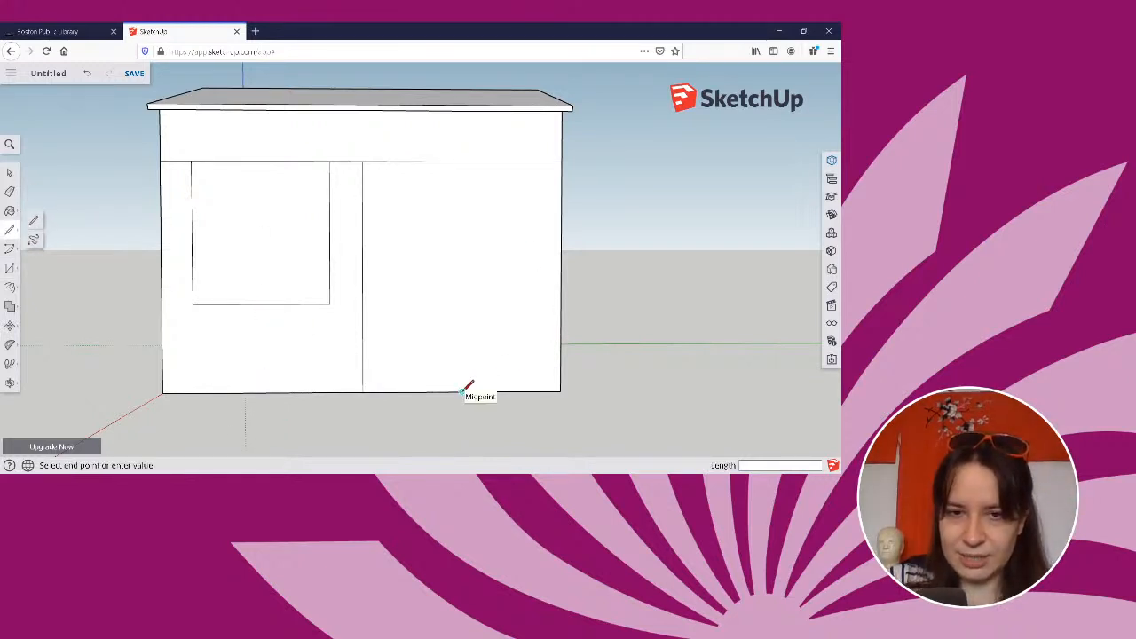
pyautogui.click(463, 162)
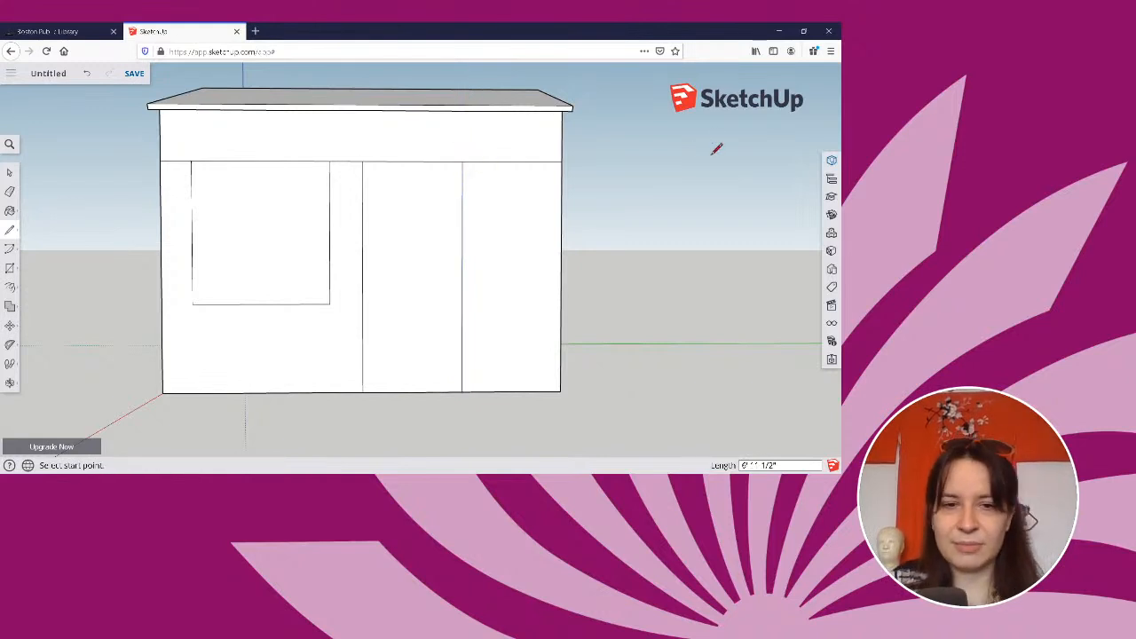
pyautogui.press('r')
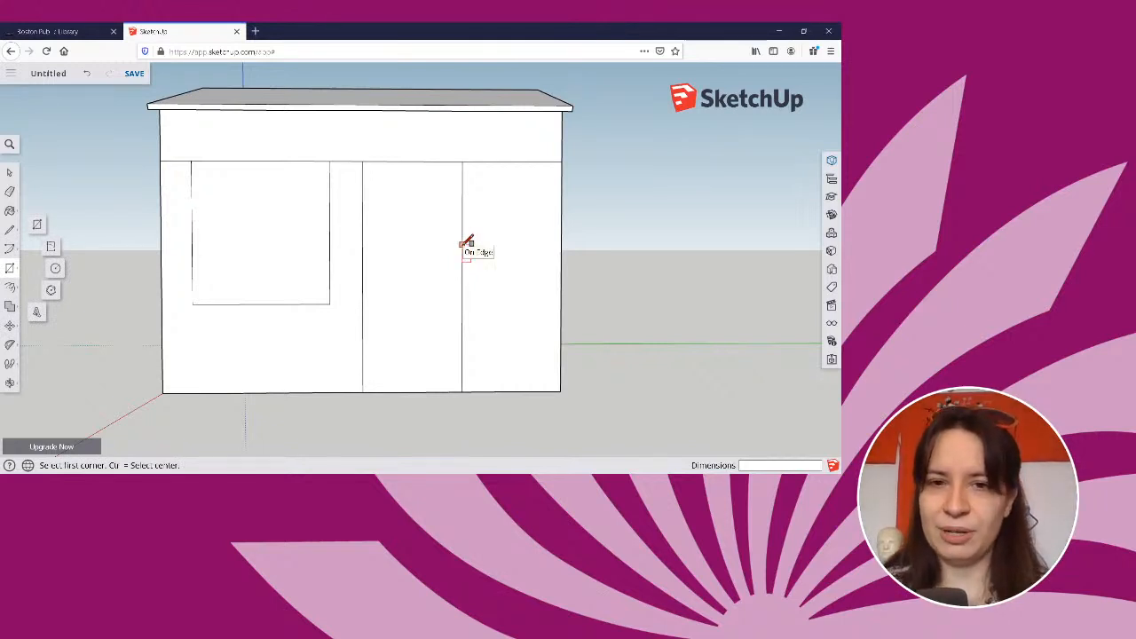
# Draw a center-based window rectangle about 4' 11 3/4" by 3' 11" on the guide line in the side wall's blank half, with its top on the horizontal line.
pyautogui.press('ctrl')
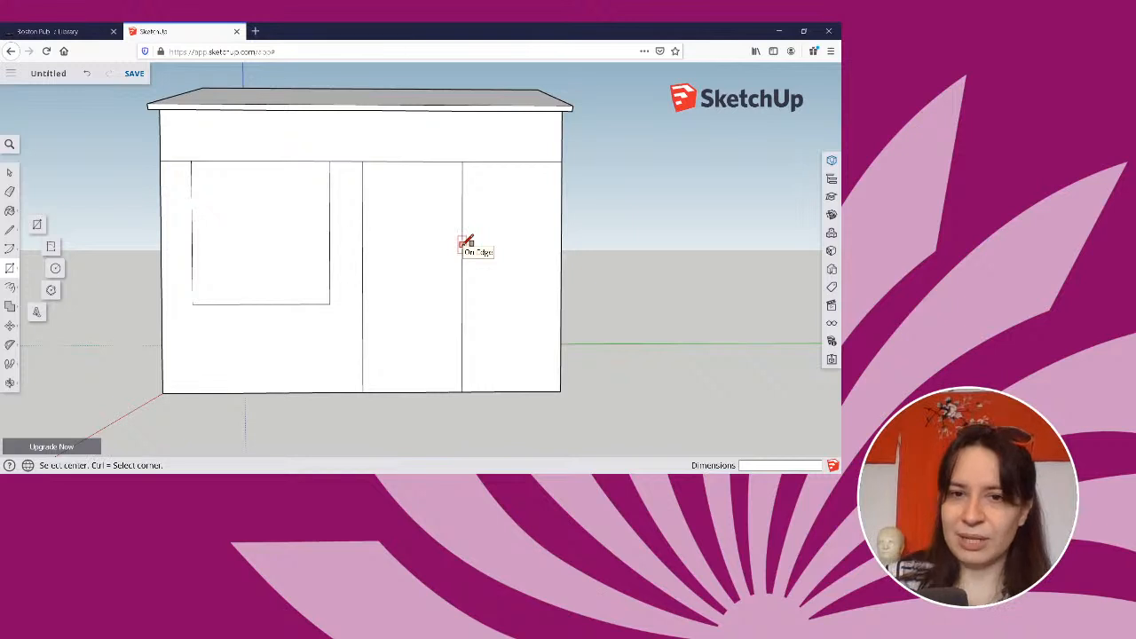
pyautogui.click(461, 244)
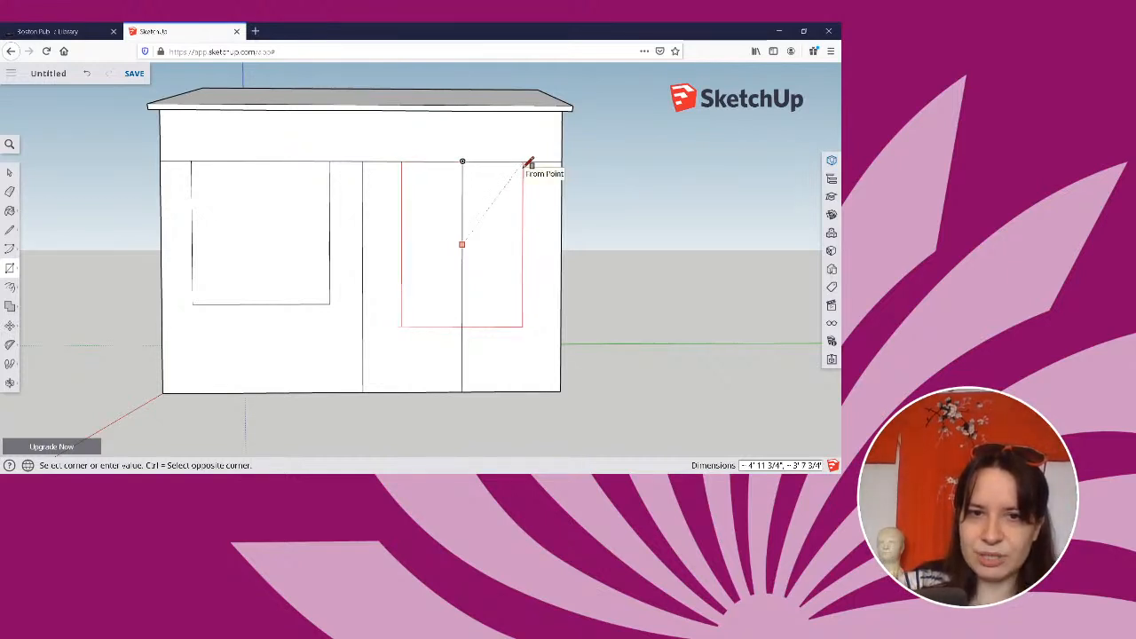
pyautogui.click(529, 162)
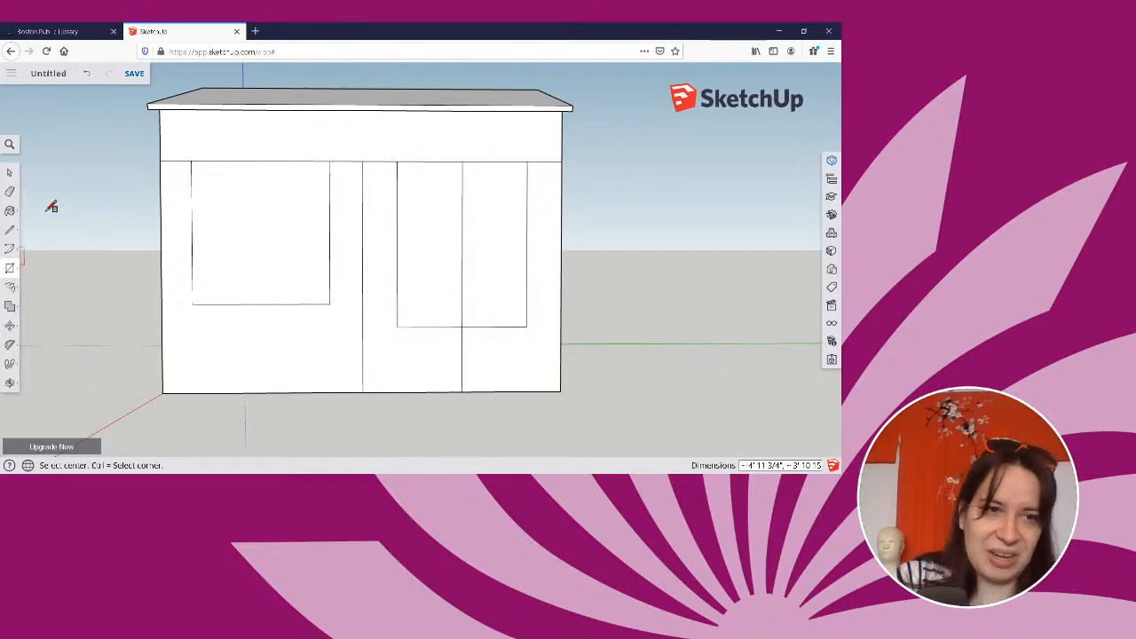
# Erase the vertical guide lines and the leftover horizontal line segments around the two window rectangles on the side wall.
pyautogui.press('e')
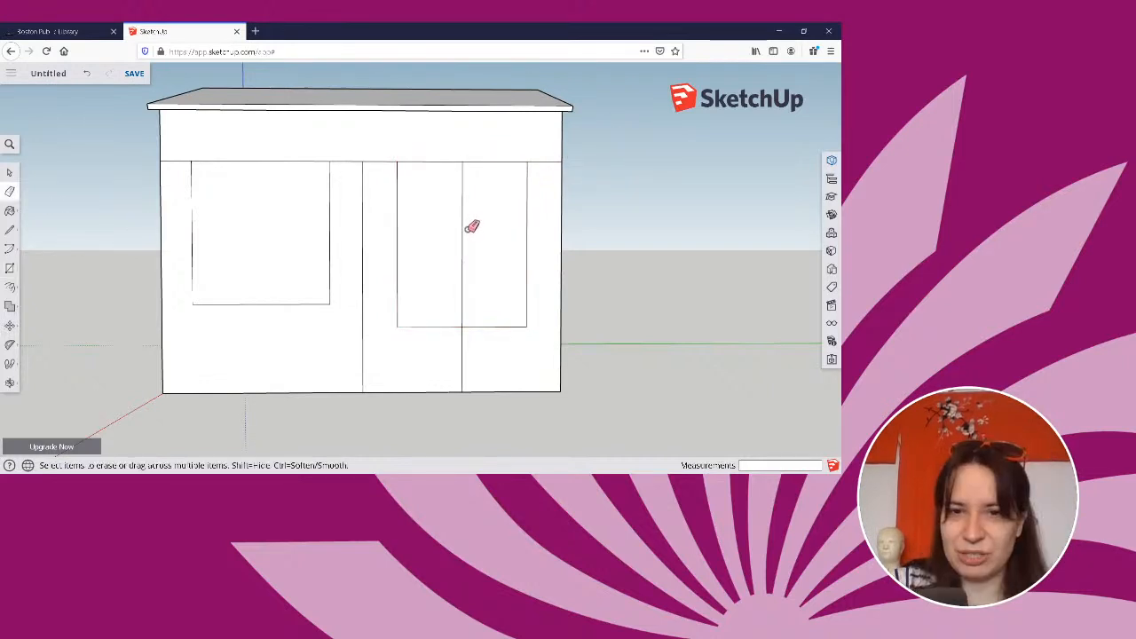
pyautogui.click(464, 222)
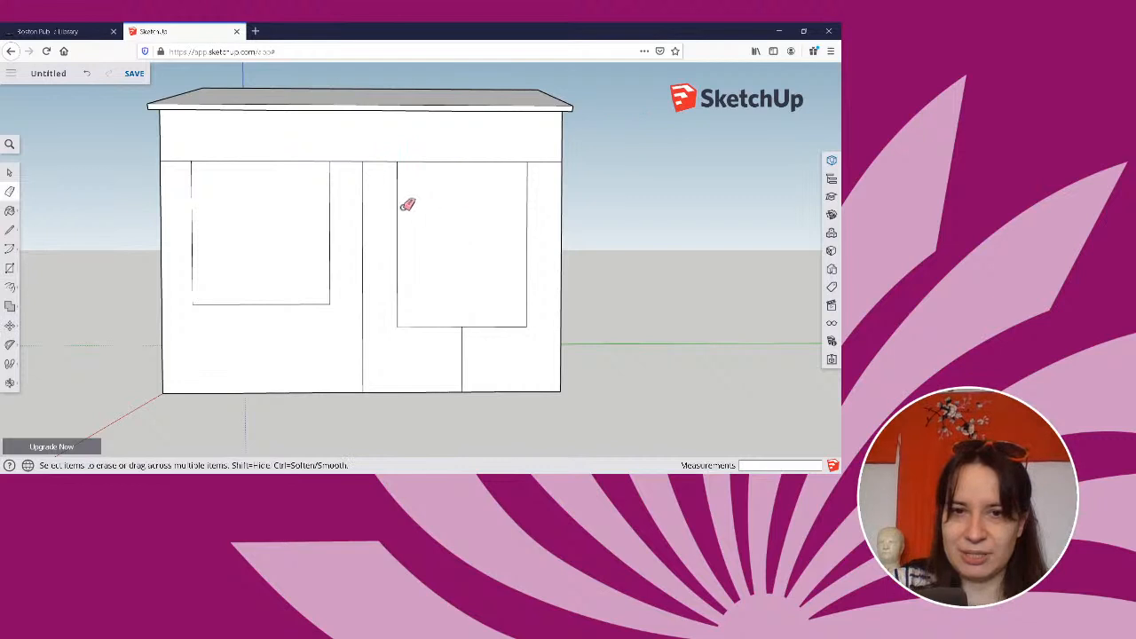
pyautogui.click(364, 164)
pyautogui.click(366, 161)
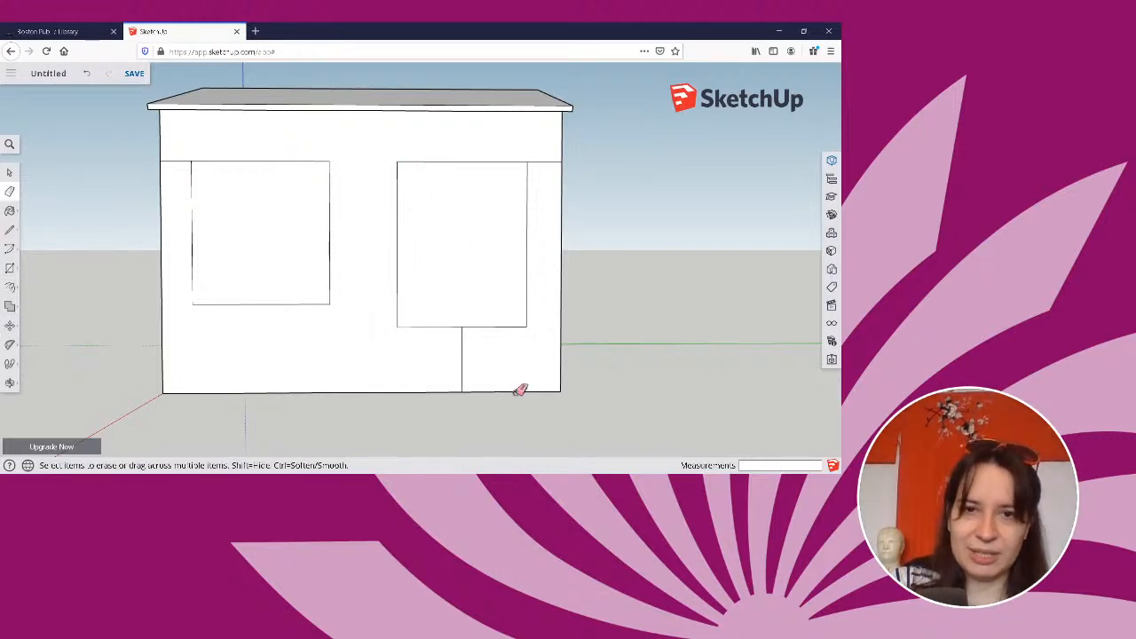
pyautogui.click(463, 360)
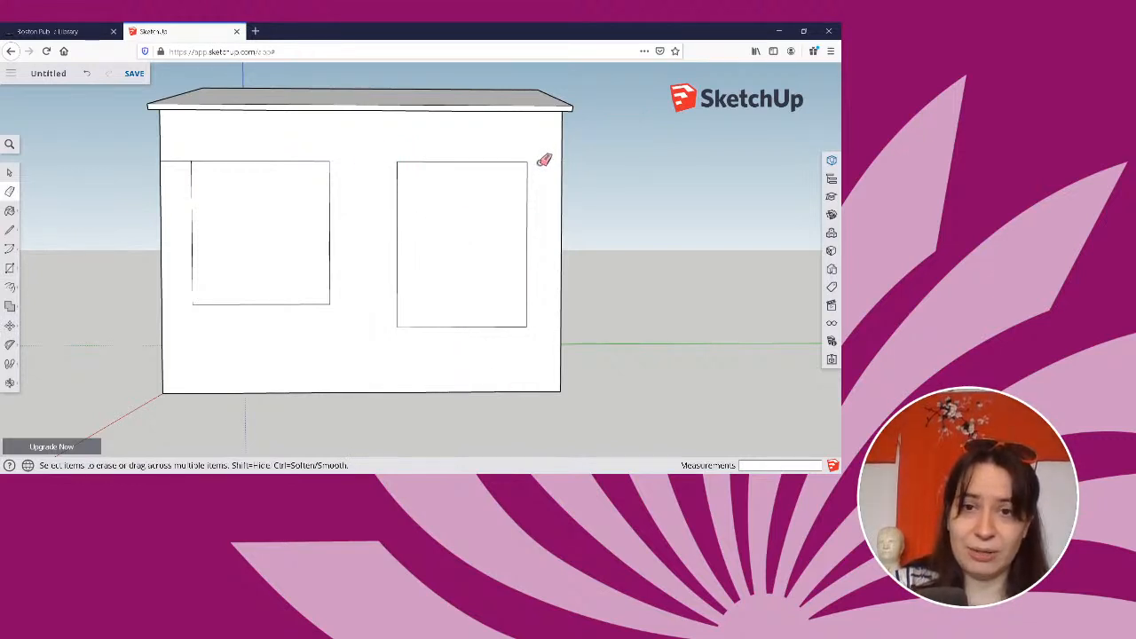
pyautogui.click(181, 161)
pyautogui.moveTo(247, 251)
pyautogui.mouseDown(button='middle')
pyautogui.moveTo(284, 271)
pyautogui.moveTo(406, 294)
pyautogui.moveTo(507, 275)
pyautogui.moveTo(50, 273)
pyautogui.mouseUp(button='middle')
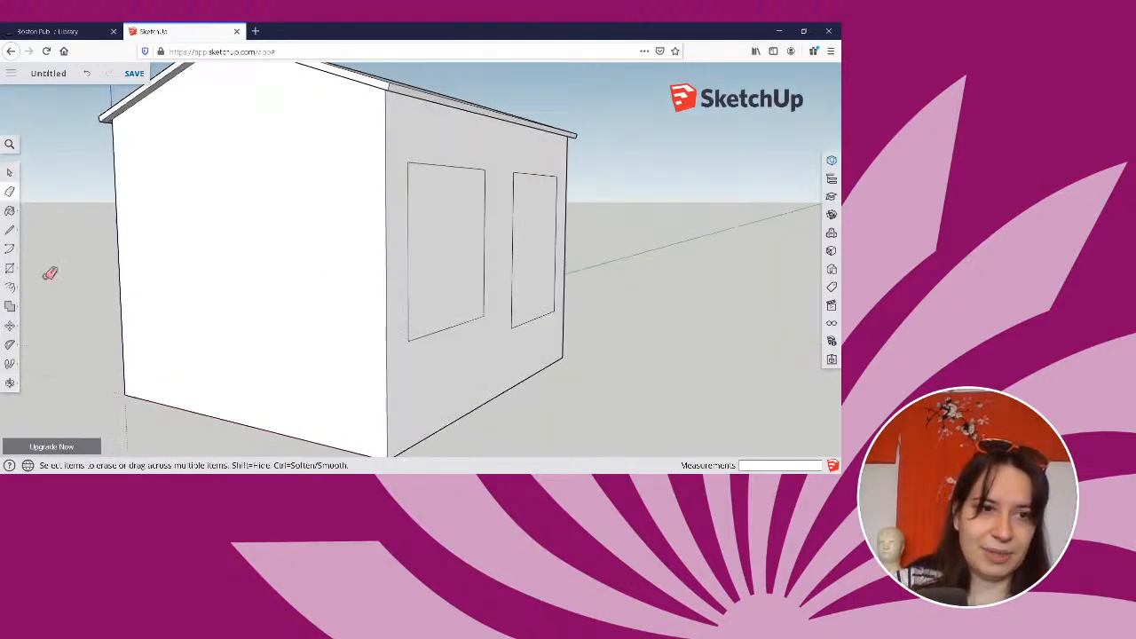
pyautogui.click(11, 269)
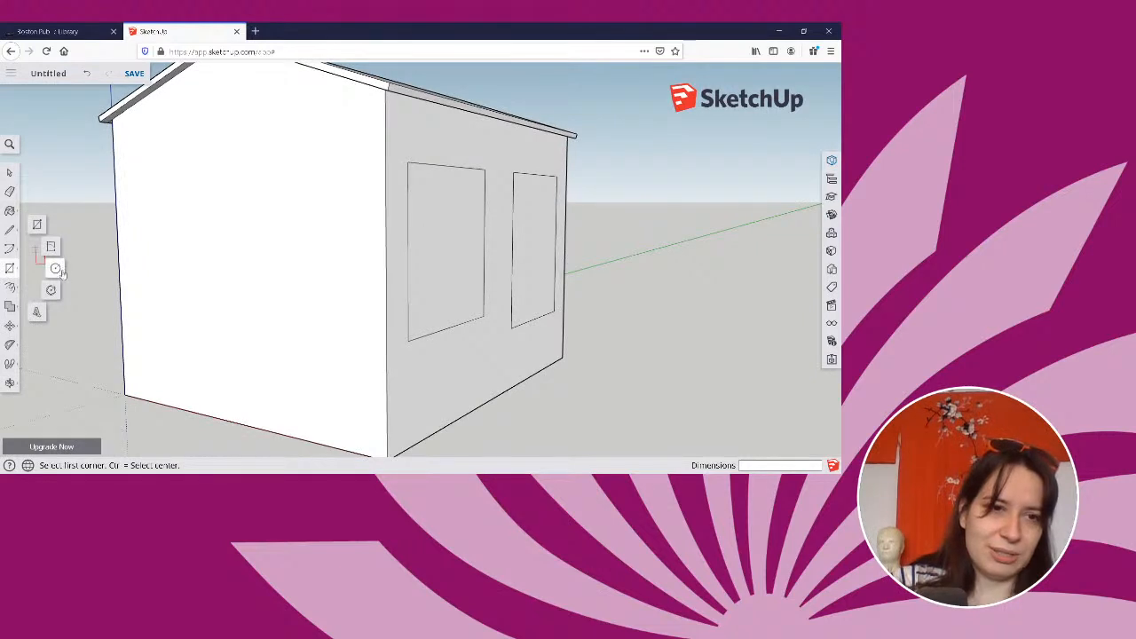
pyautogui.click(43, 285)
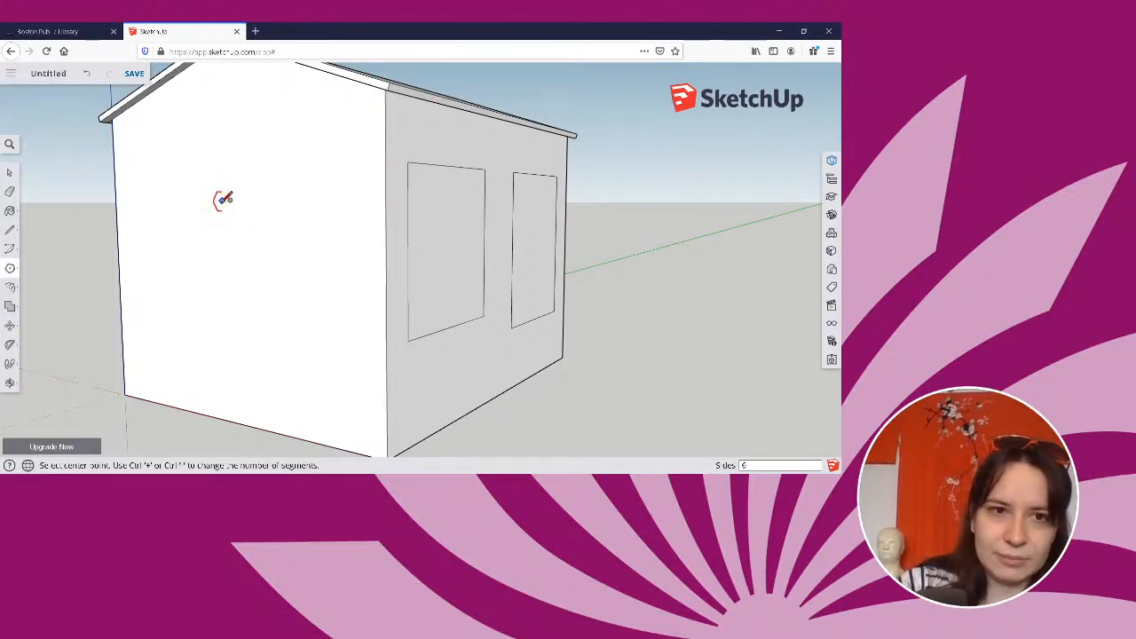
pyautogui.scroll(-1, 222, 196)
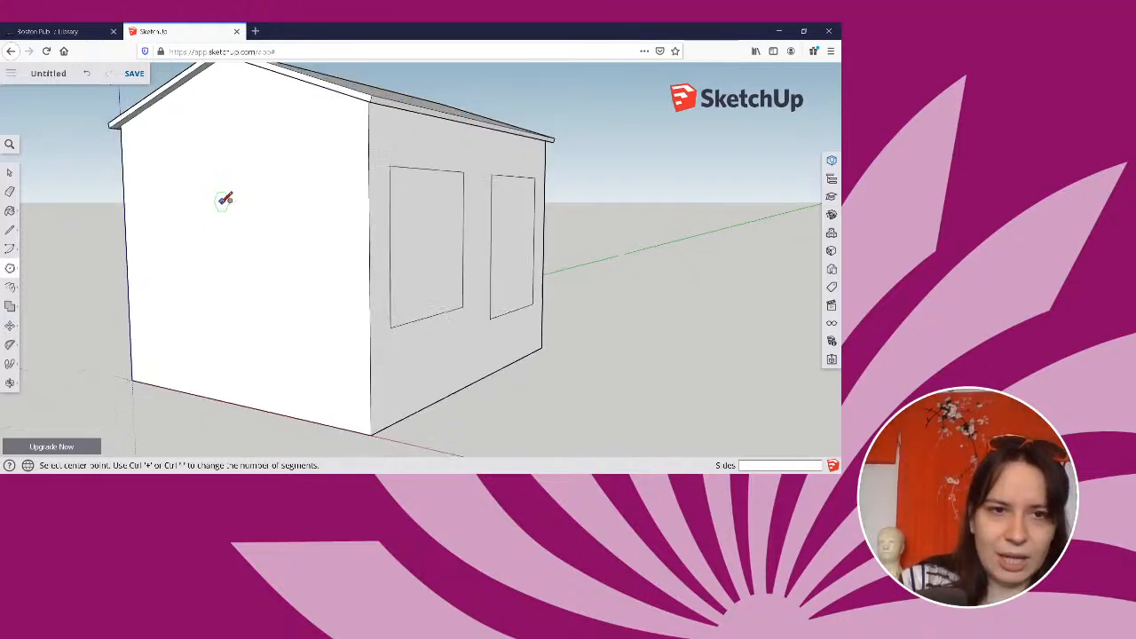
pyautogui.click(231, 200)
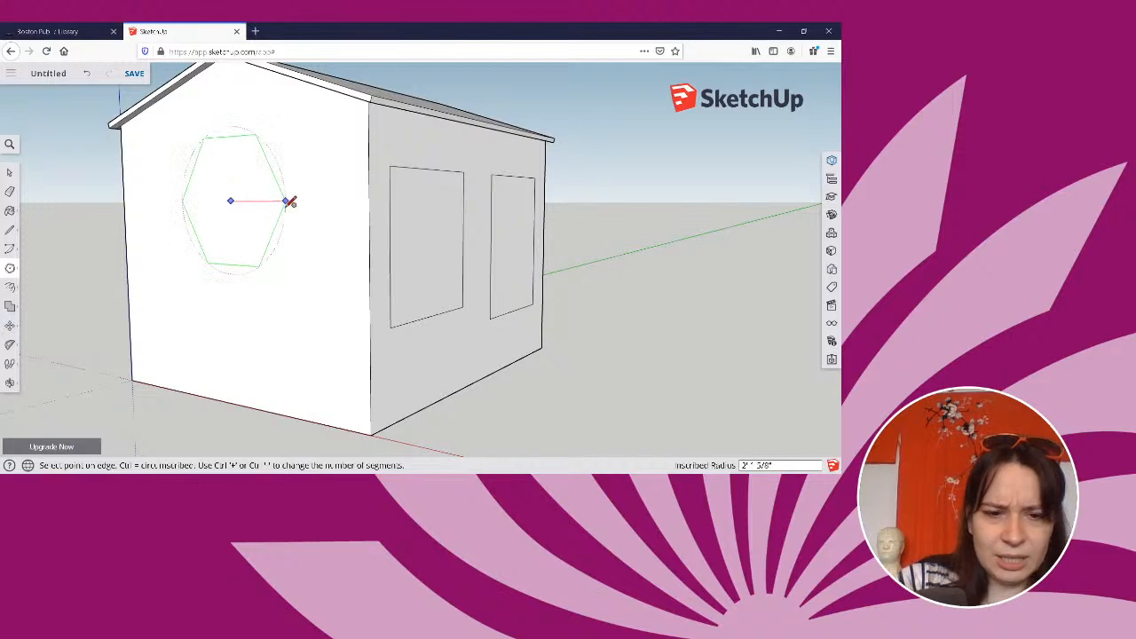
pyautogui.click(251, 234)
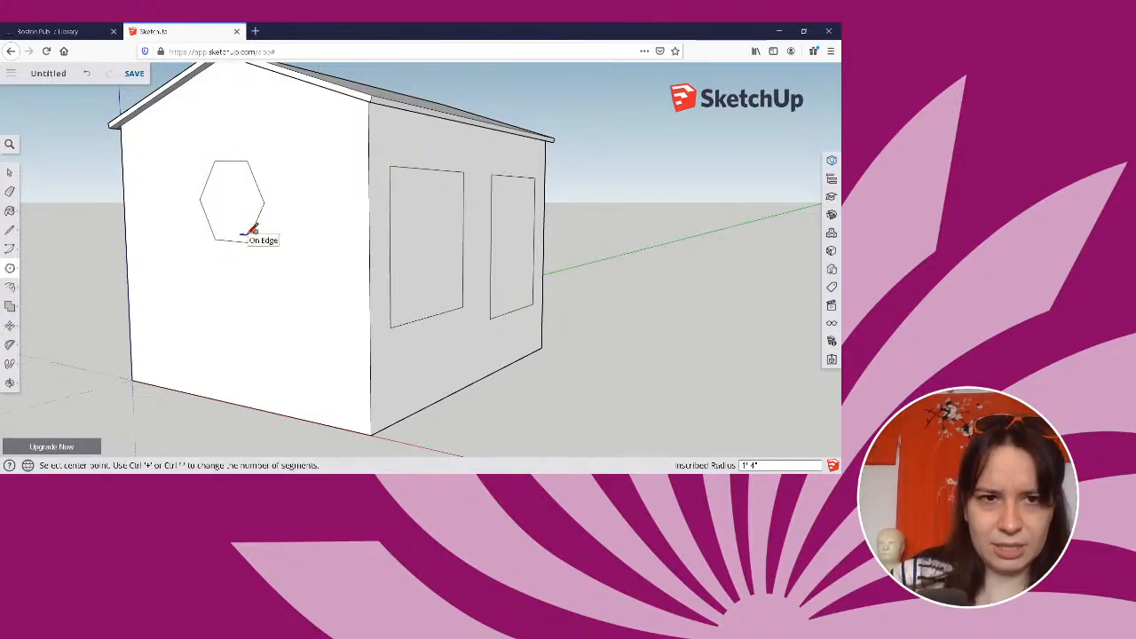
pyautogui.hotkey('ctrl', 'z')
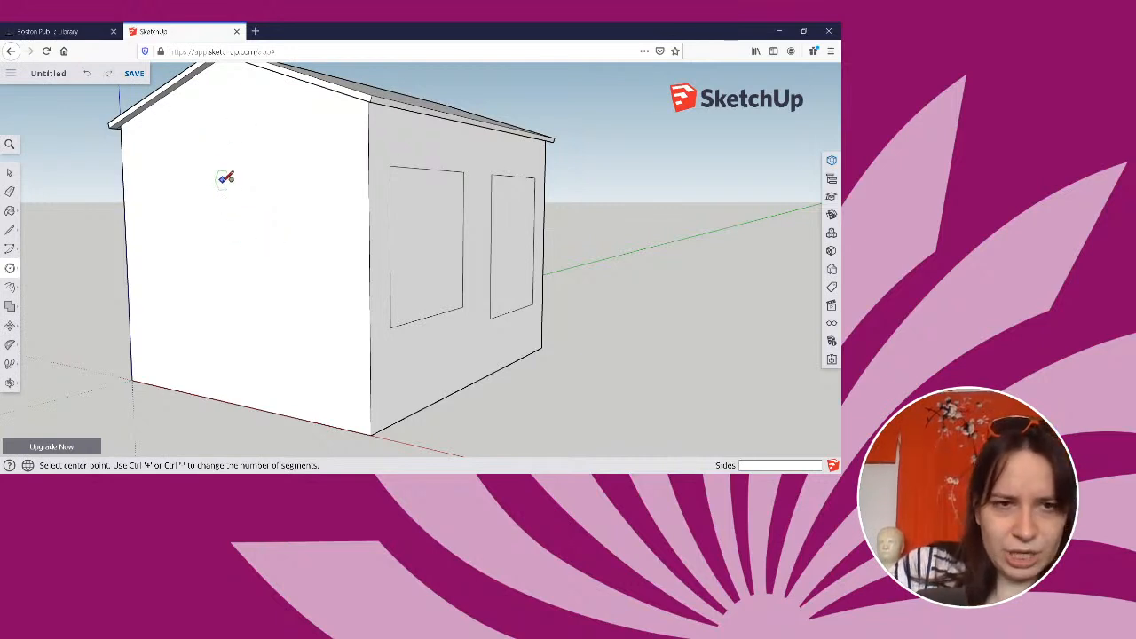
# Draw a circle with a radius of about 1' 8" on the upper part of the blank gable wall.
pyautogui.moveTo(223, 177); pyautogui.dragTo(215, 184, button='middle')
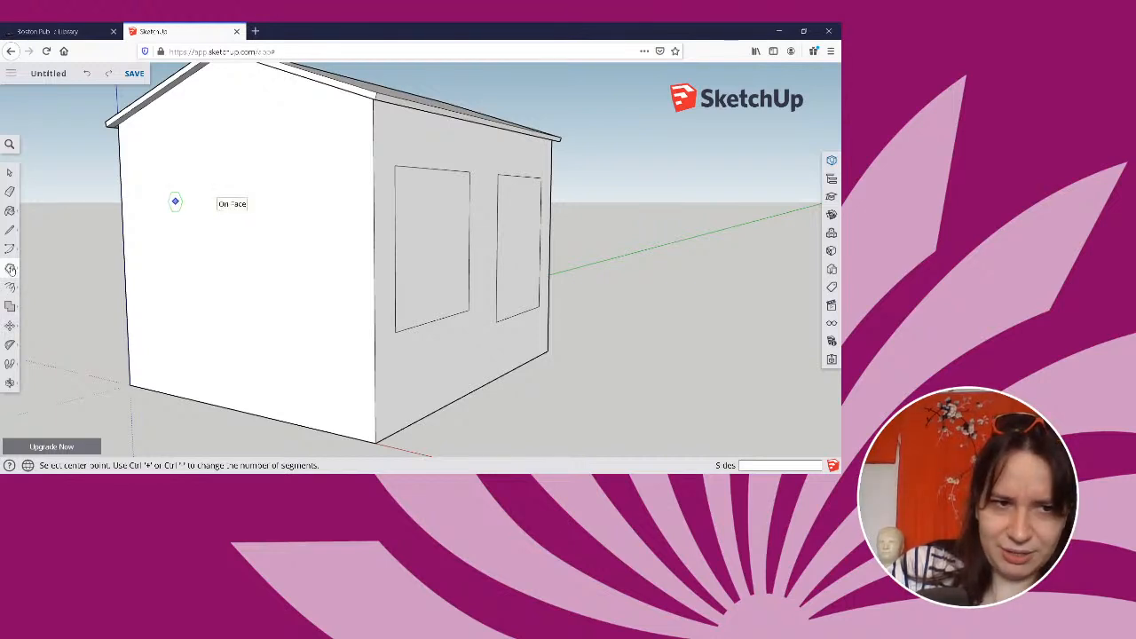
pyautogui.click(11, 269)
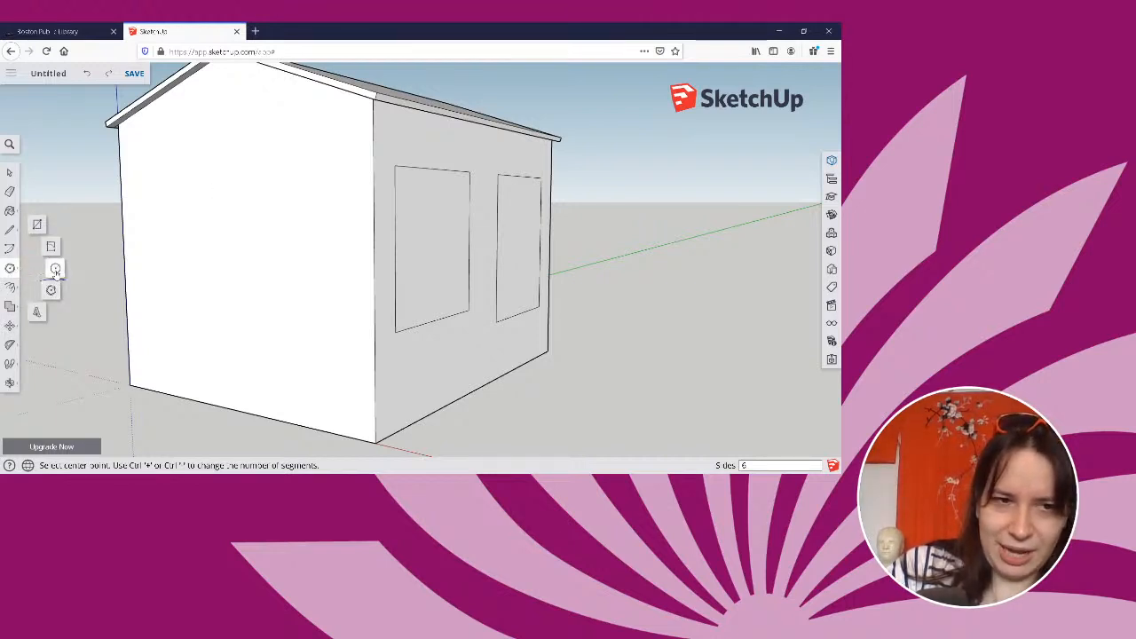
pyautogui.click(55, 269)
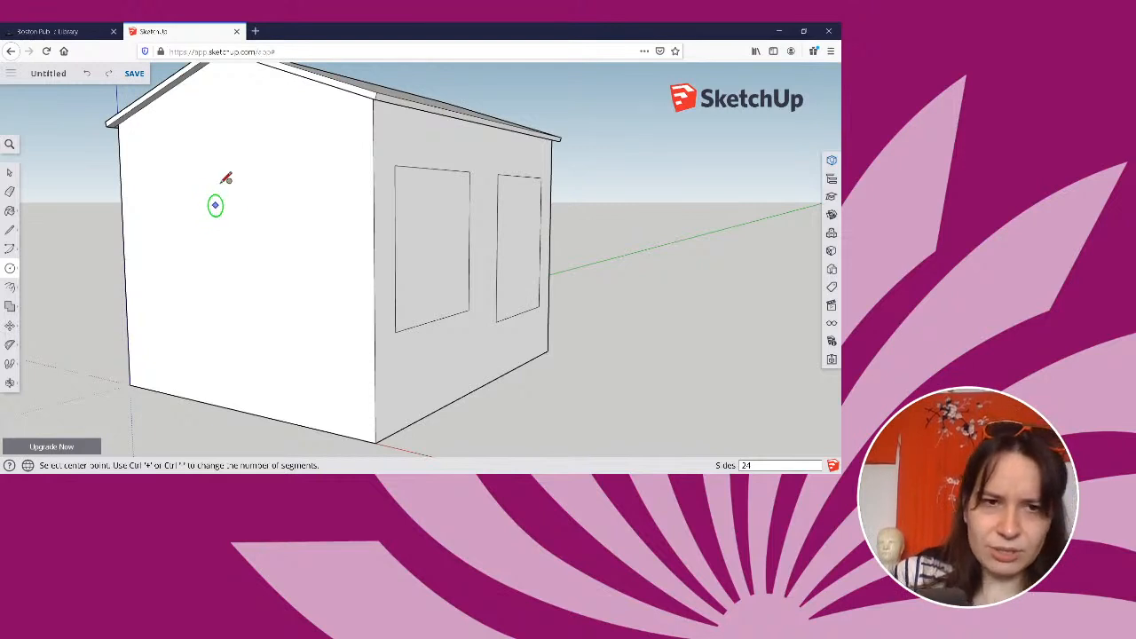
pyautogui.click(215, 153)
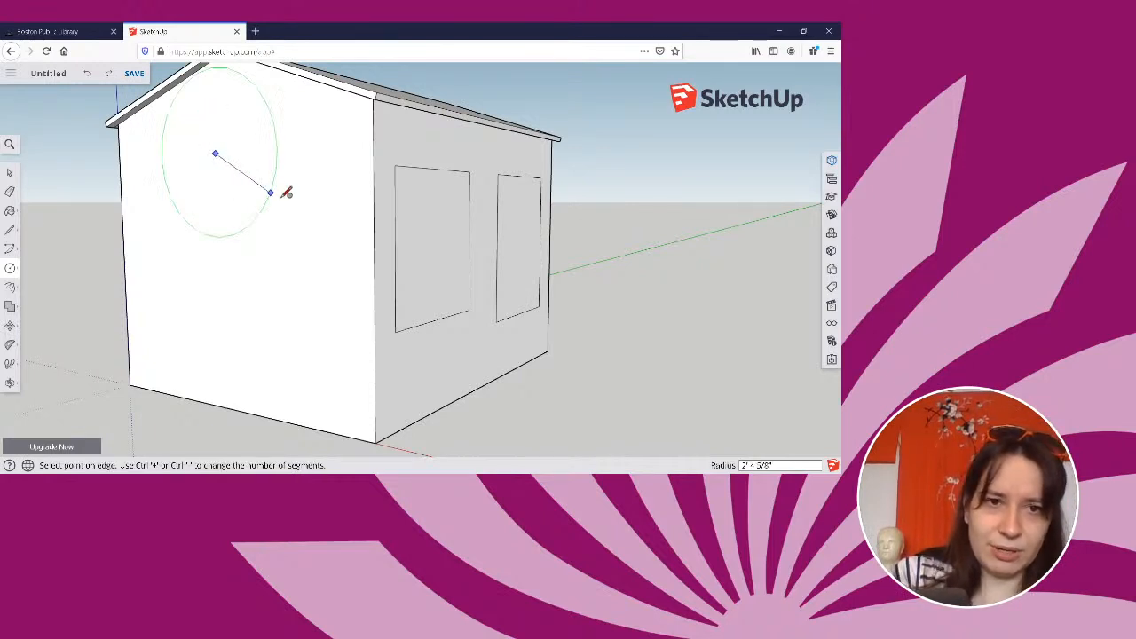
pyautogui.click(252, 179)
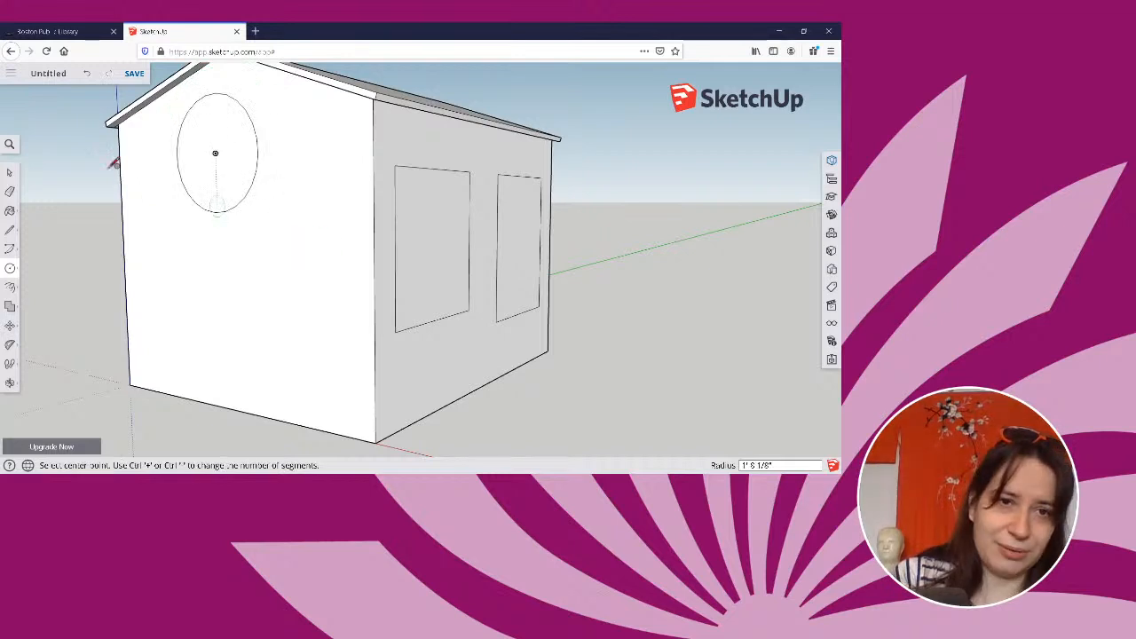
# Offset the round window's outline inward by 2" to form its frame.
pyautogui.click(11, 289)
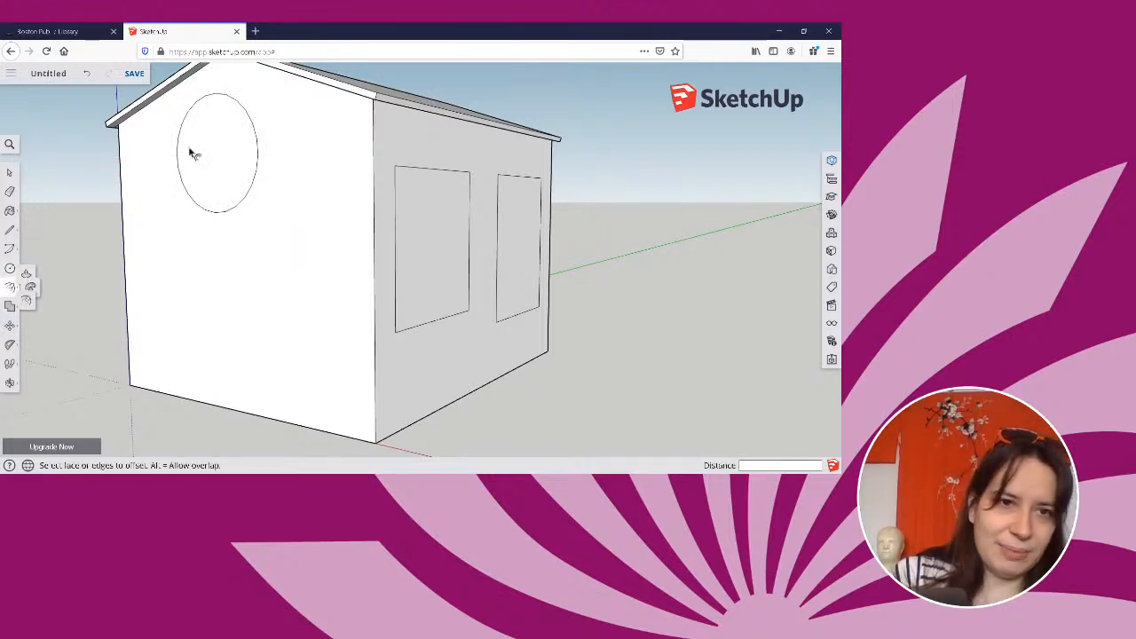
pyautogui.click(228, 152)
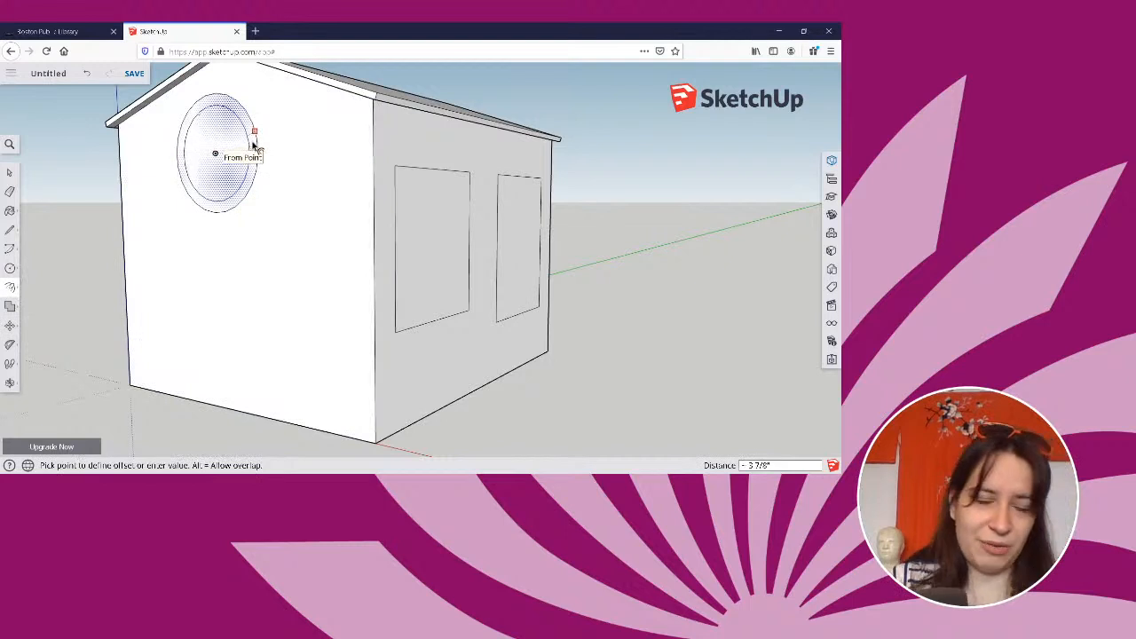
pyautogui.click(253, 147)
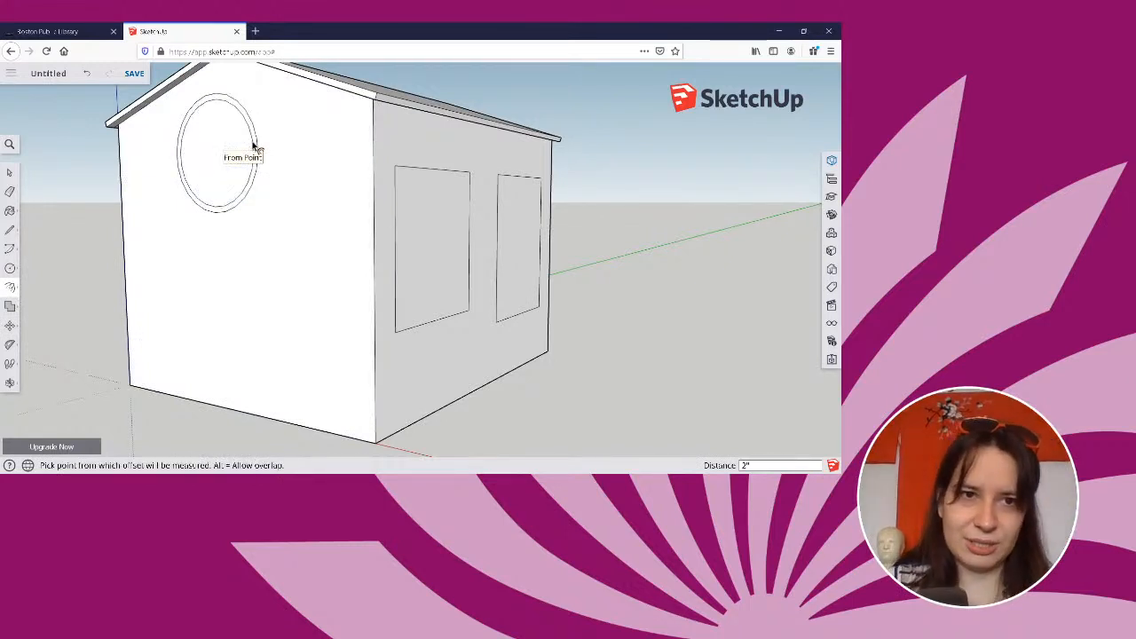
# Offset the outlines of both rectangular side-wall windows inward by 2" to form their frames.
pyautogui.click(430, 238)
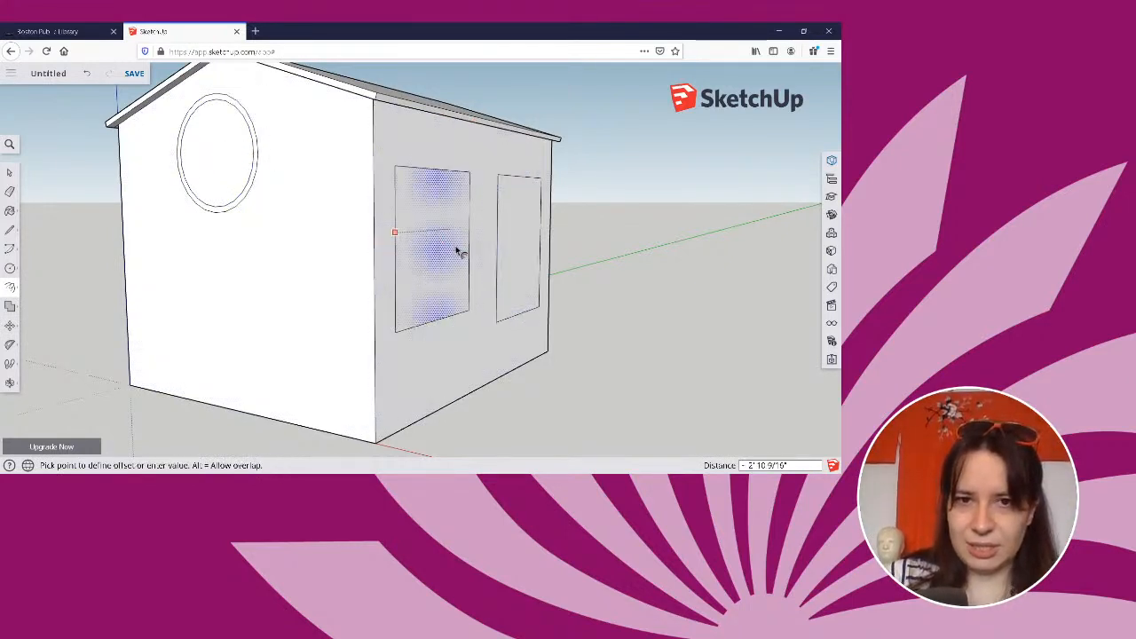
pyautogui.click(404, 291)
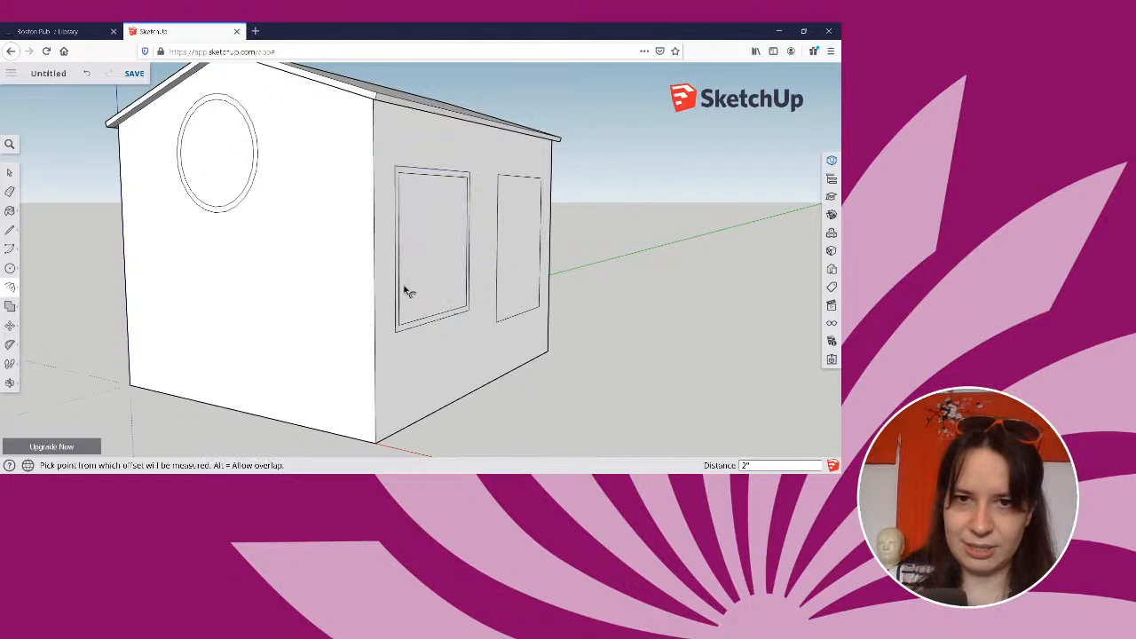
pyautogui.click(540, 247)
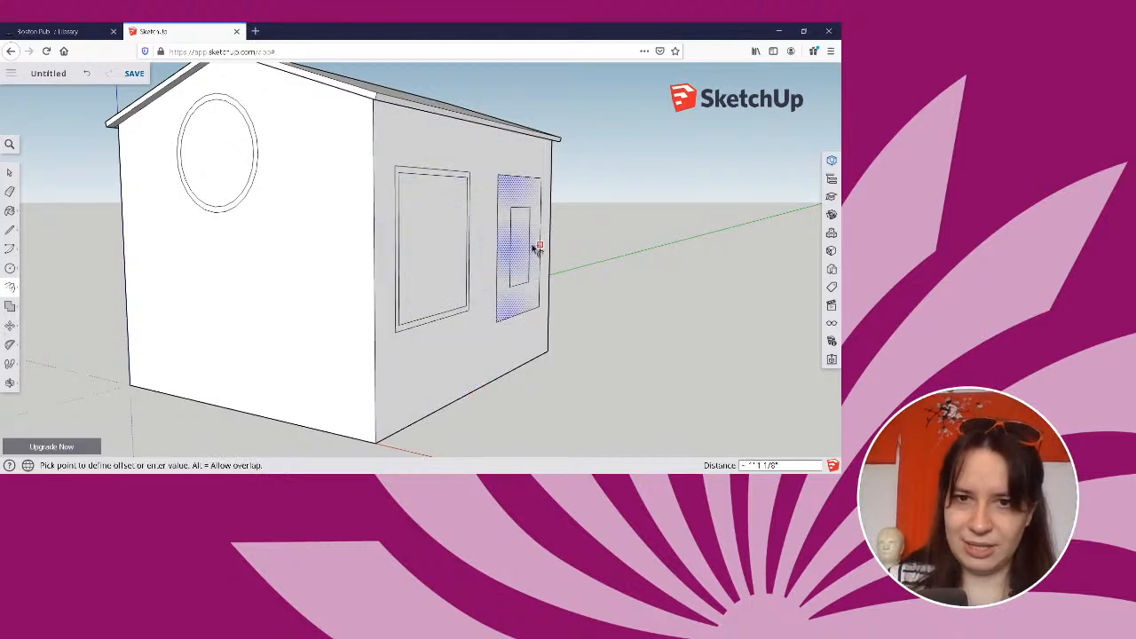
pyautogui.write('2')
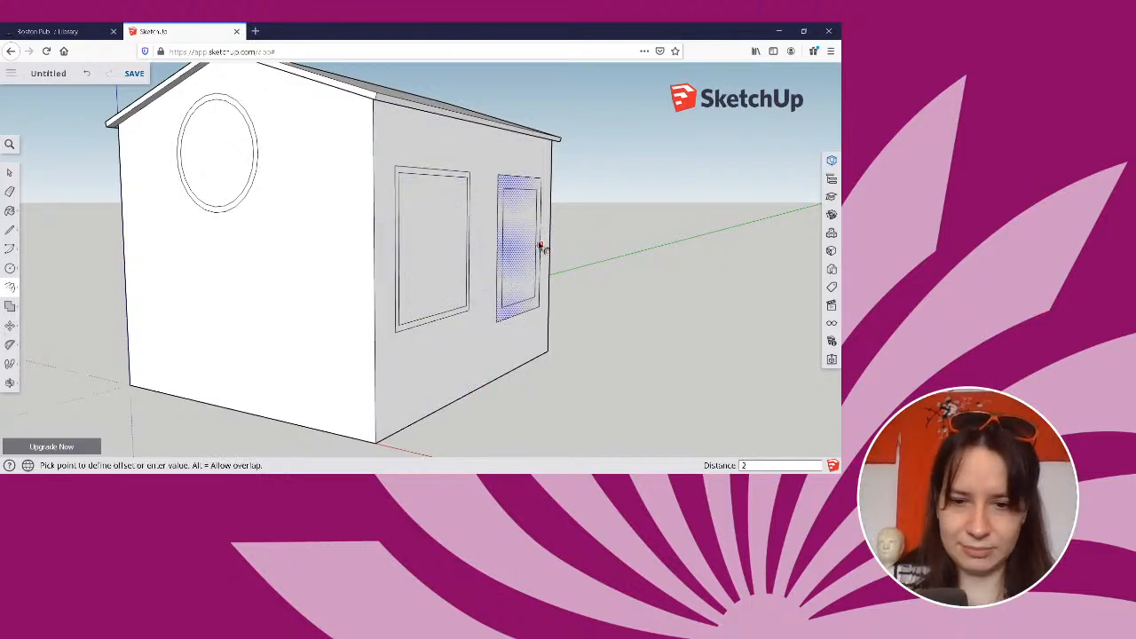
pyautogui.press('Return')
# Erase the horizontal guide line between the door frame and the wall corner on the door's gable wall.
pyautogui.press('o')
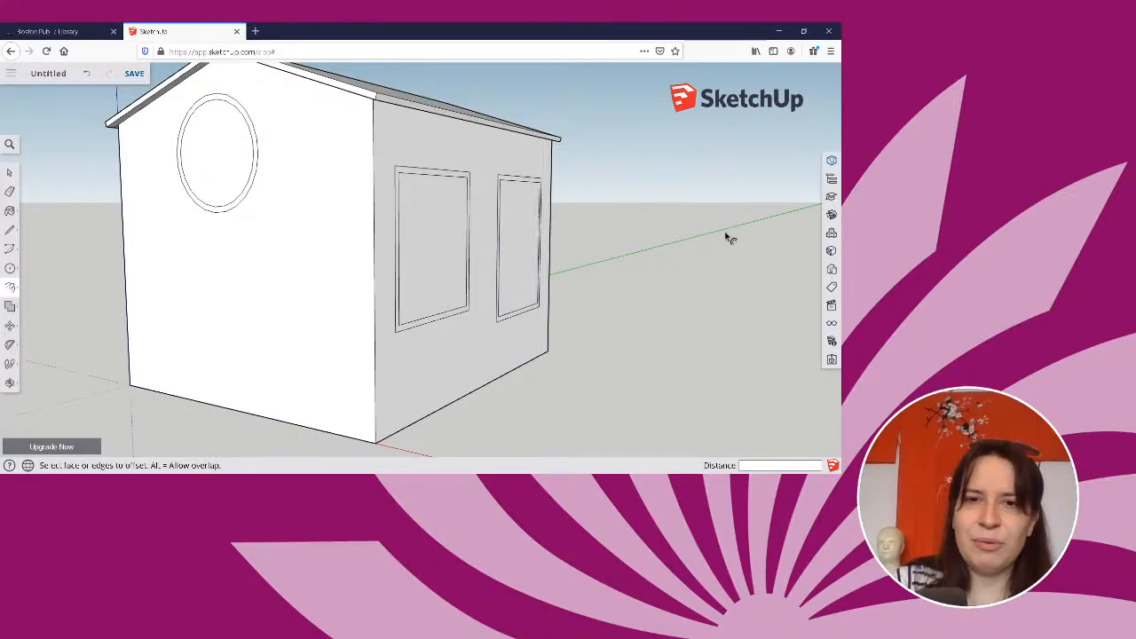
pyautogui.moveTo(725, 236); pyautogui.dragTo(213, 236)
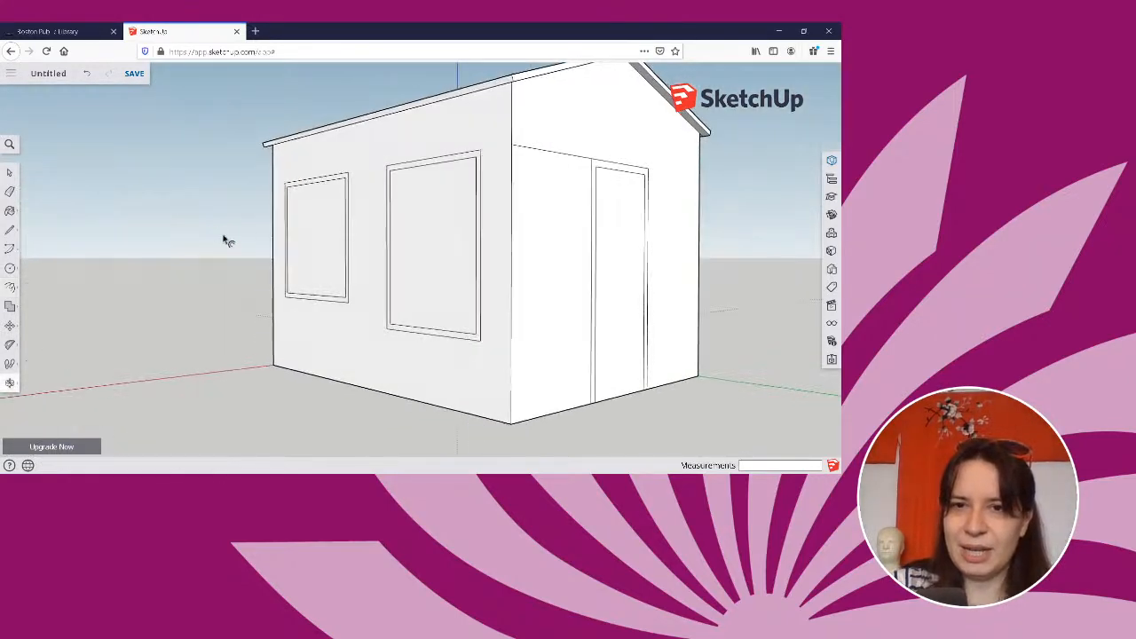
pyautogui.press('f')
pyautogui.press('e')
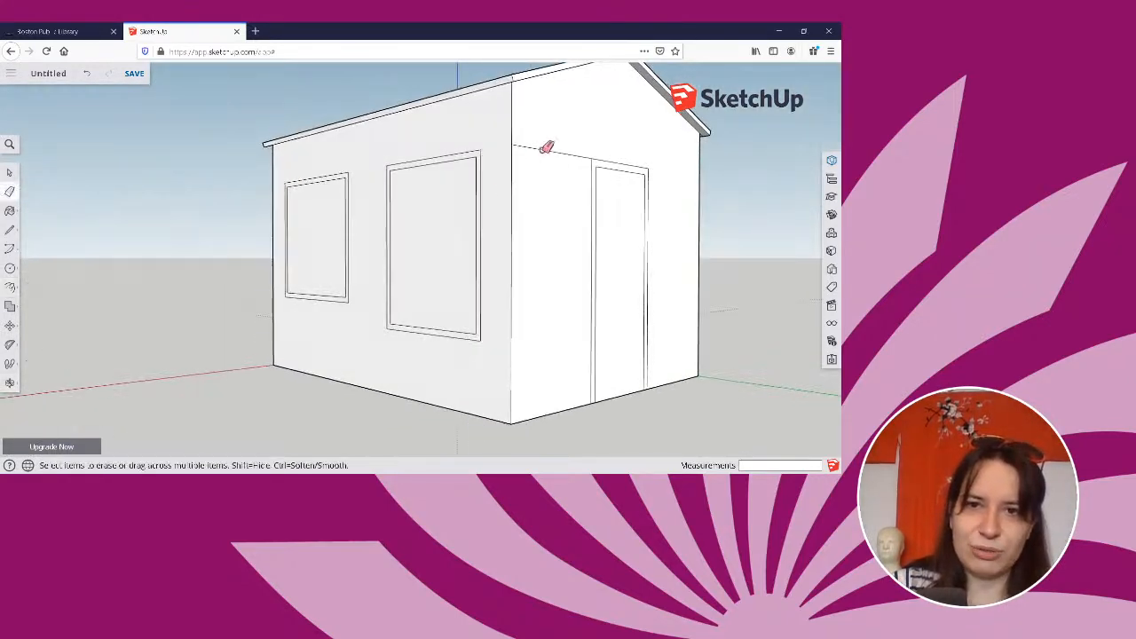
pyautogui.click(545, 147)
pyautogui.moveTo(692, 237)
pyautogui.mouseDown(button='middle')
pyautogui.moveTo(667, 271)
pyautogui.moveTo(626, 272)
pyautogui.moveTo(684, 264)
pyautogui.mouseUp(button='middle')
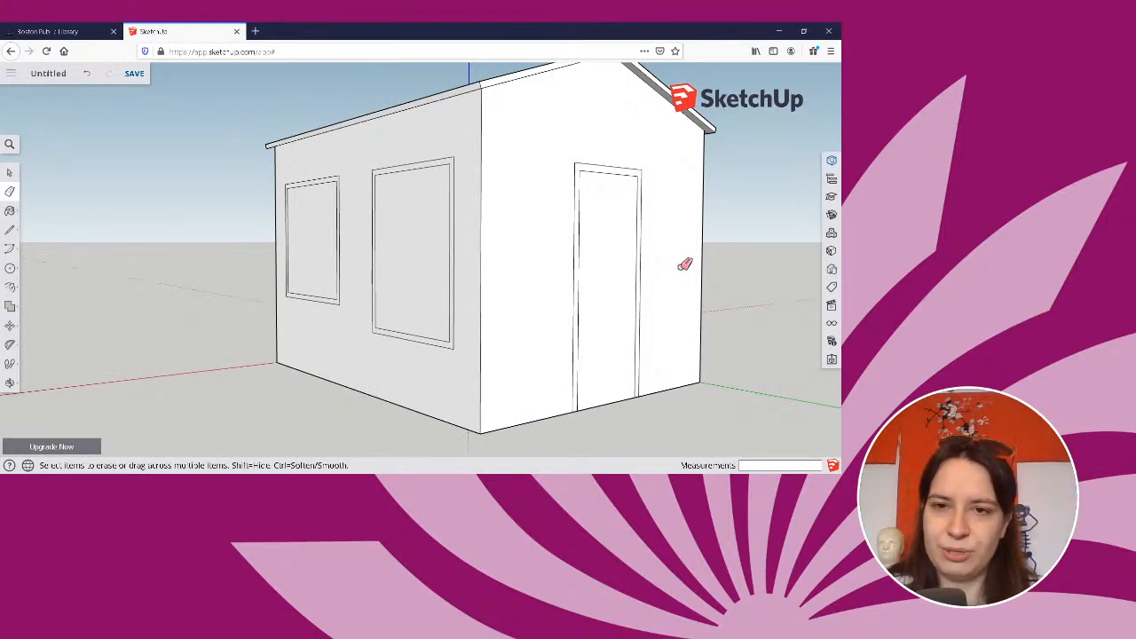
pyautogui.click(10, 306)
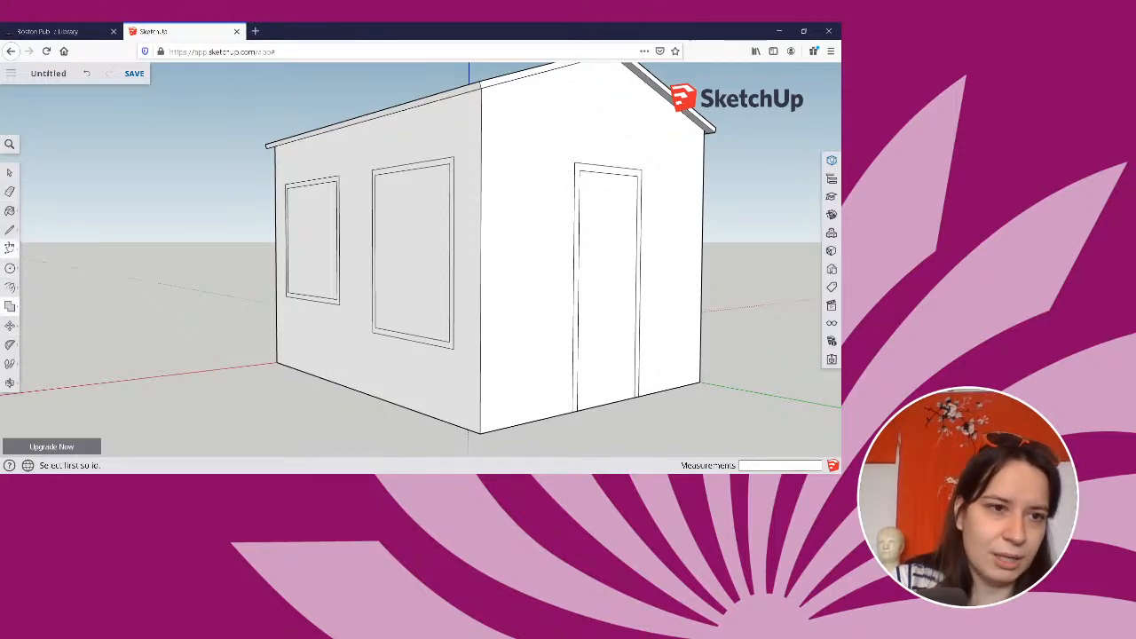
pyautogui.click(10, 287)
pyautogui.click(36, 268)
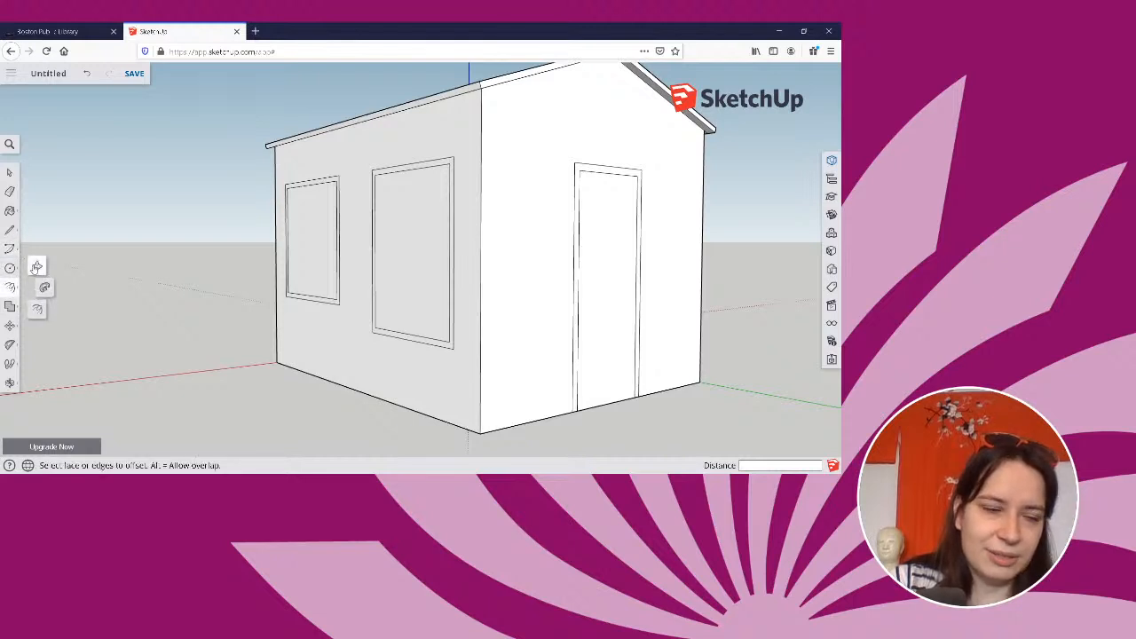
pyautogui.click(36, 268)
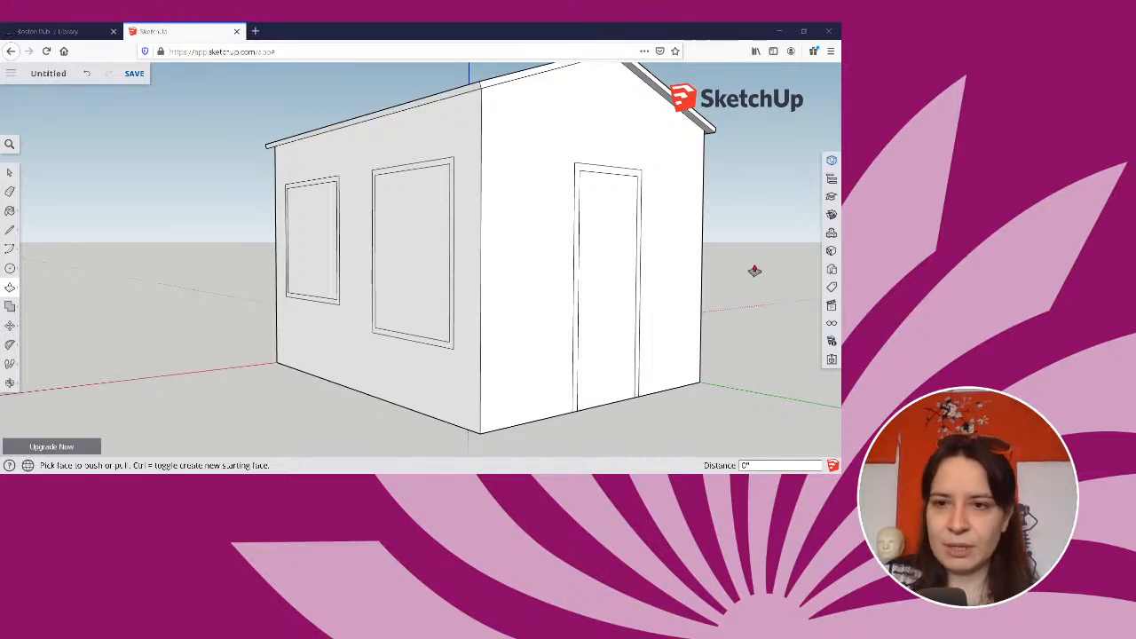
# Erase the vertical corner edge between the window wall and the door wall.
pyautogui.click(10, 192)
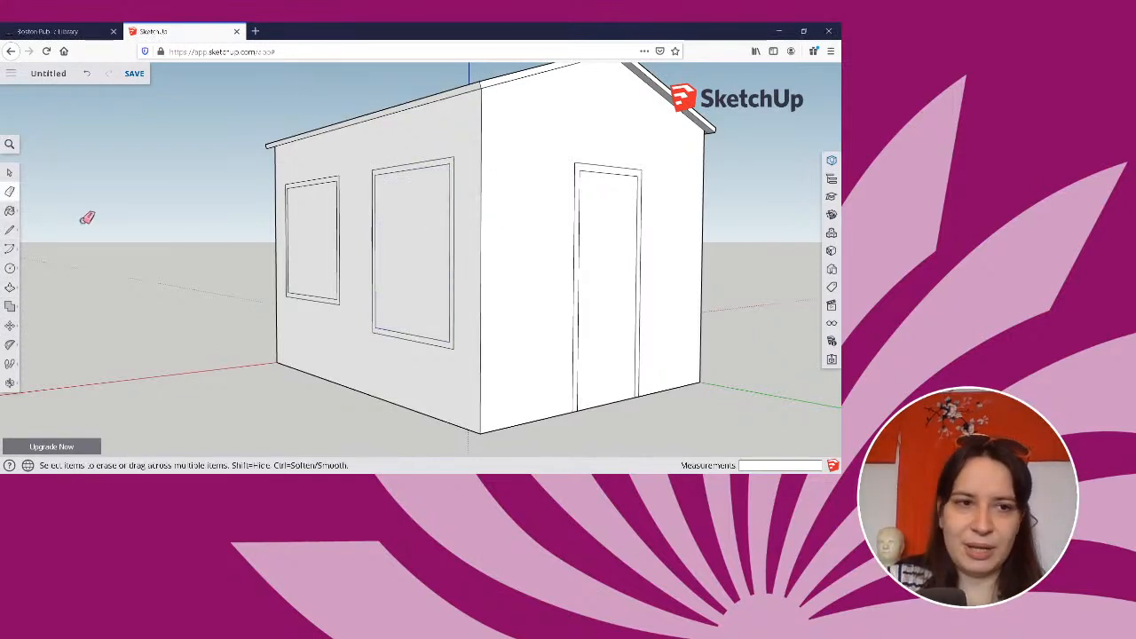
pyautogui.click(481, 205)
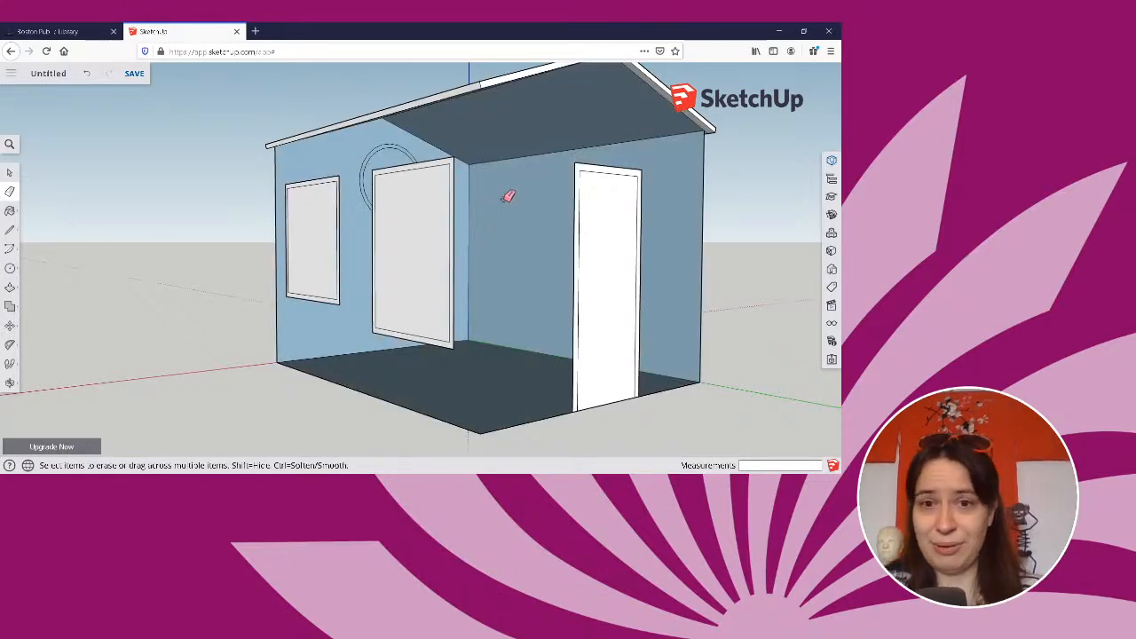
# Undo the last erase to restore the corner edge between the window wall and the door wall.
pyautogui.moveTo(545, 256)
pyautogui.mouseDown(button='middle')
pyautogui.moveTo(701, 311)
pyautogui.moveTo(628, 282)
pyautogui.moveTo(246, 274)
pyautogui.moveTo(375, 297)
pyautogui.moveTo(538, 376)
pyautogui.mouseUp(button='middle')
pyautogui.hotkey('ctrl', 'z')
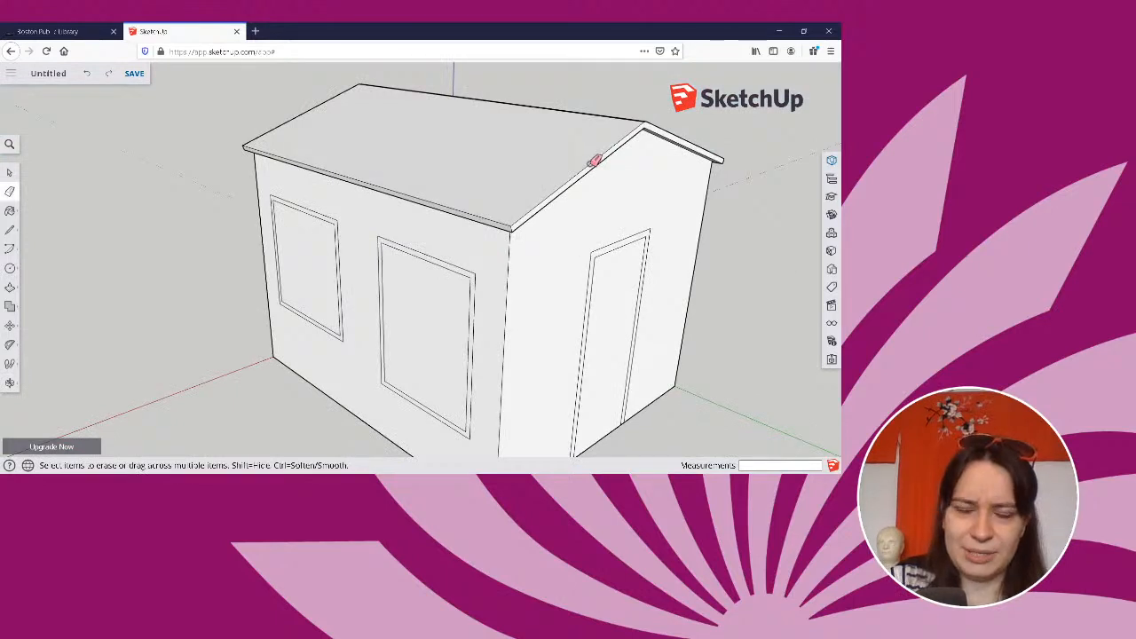
# Try erasing the outer top edge of the door frame on the gable wall.
pyautogui.click(618, 238)
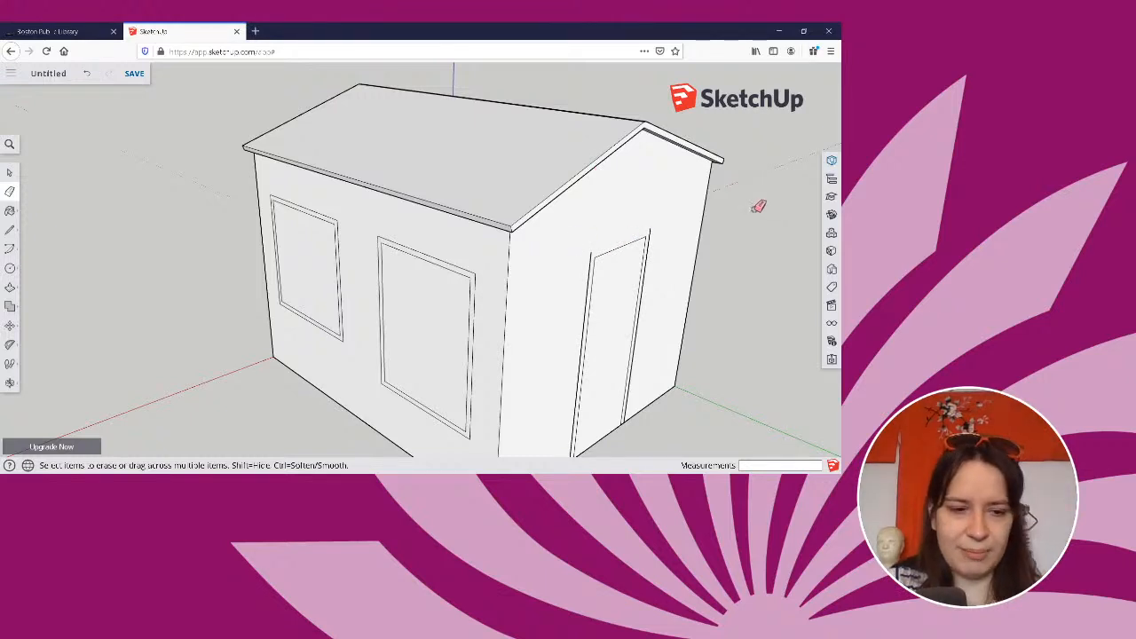
pyautogui.moveTo(713, 237)
pyautogui.mouseDown(button='middle')
pyautogui.moveTo(678, 222)
pyautogui.moveTo(663, 165)
pyautogui.moveTo(561, 190)
pyautogui.mouseUp(button='middle')
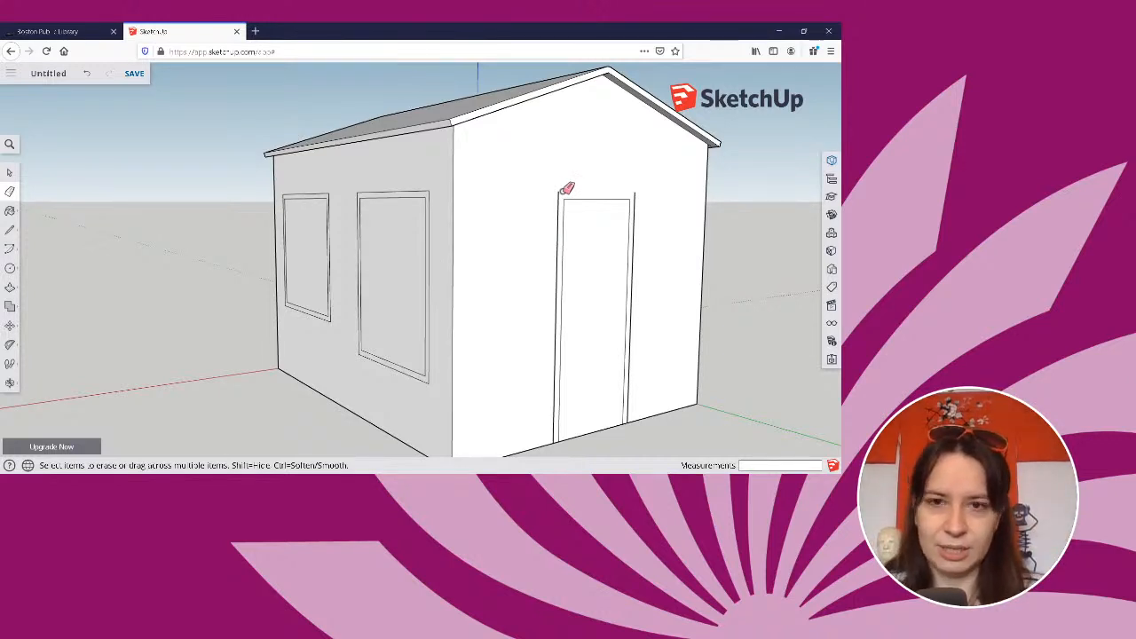
# Try hiding the gable wall face around the door, and undo the hide.
pyautogui.click(10, 173)
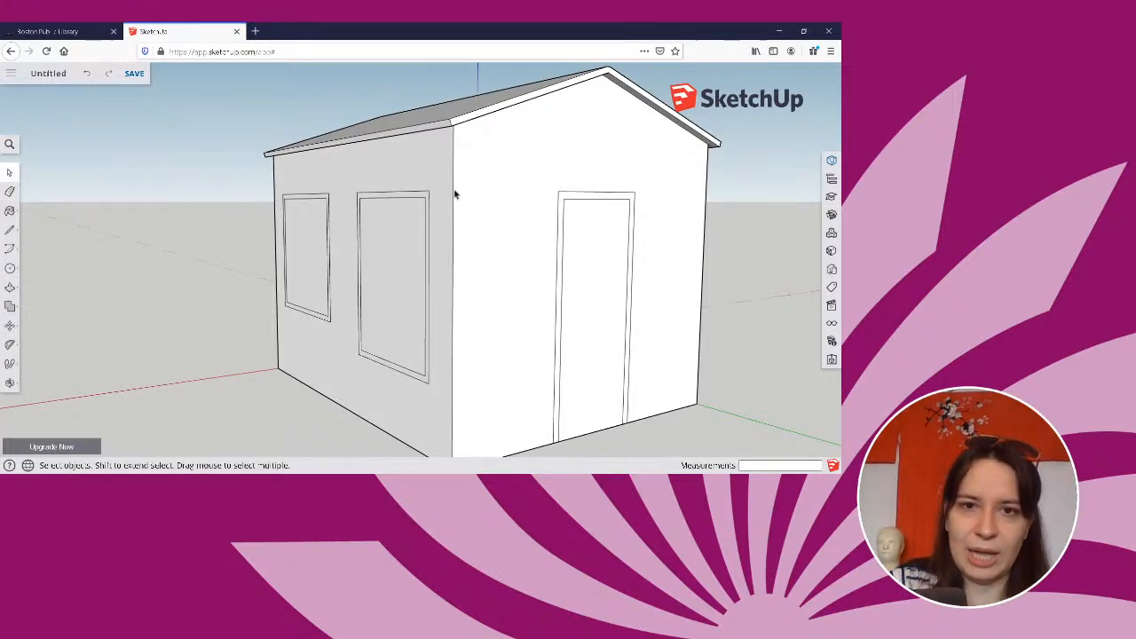
pyautogui.click(509, 162)
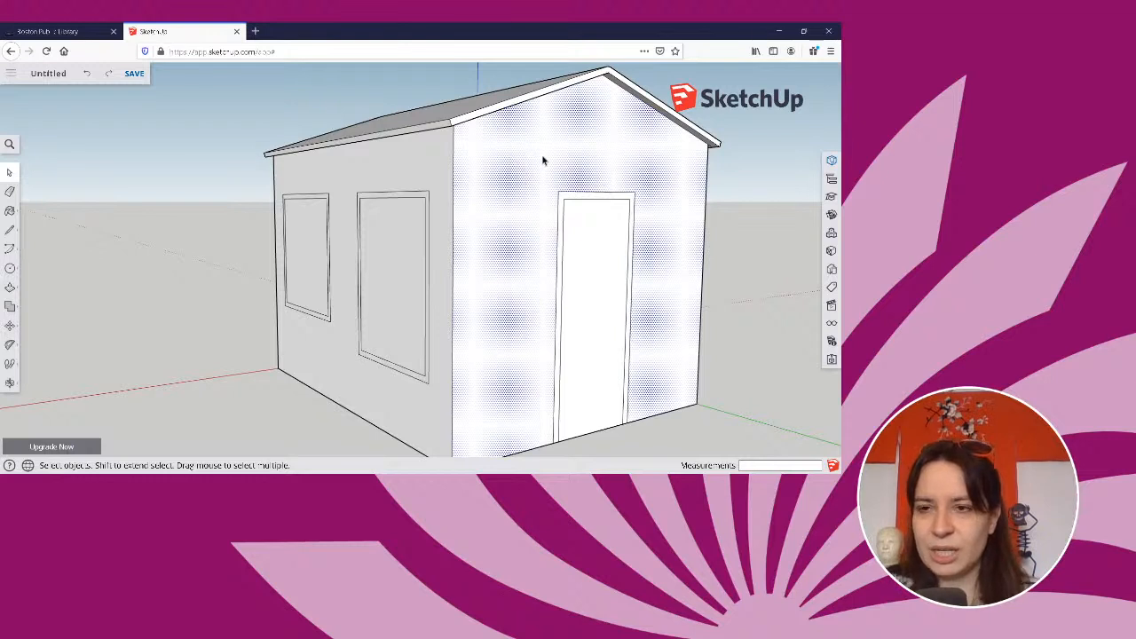
pyautogui.rightClick(543, 161)
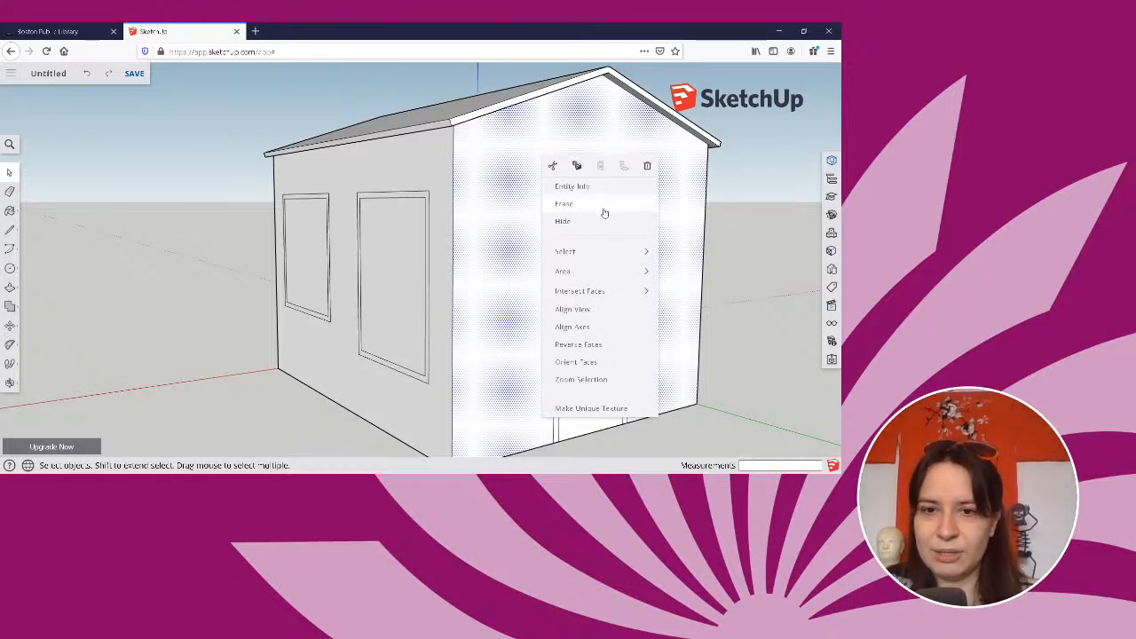
pyautogui.moveTo(610, 274)
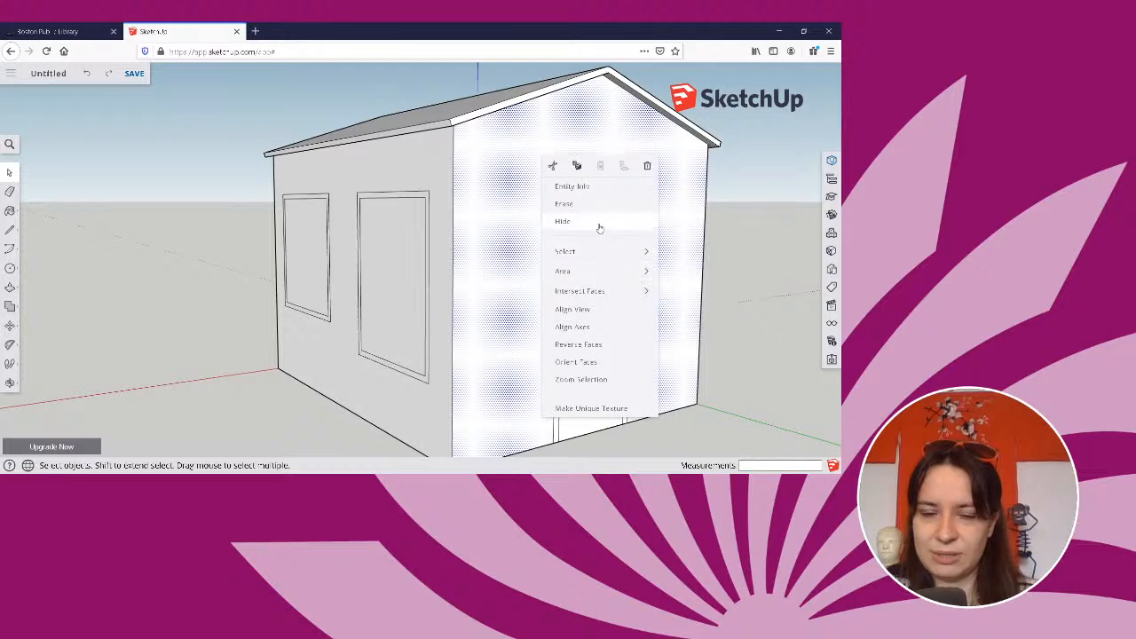
pyautogui.click(563, 222)
pyautogui.hotkey('ctrl', 'z')
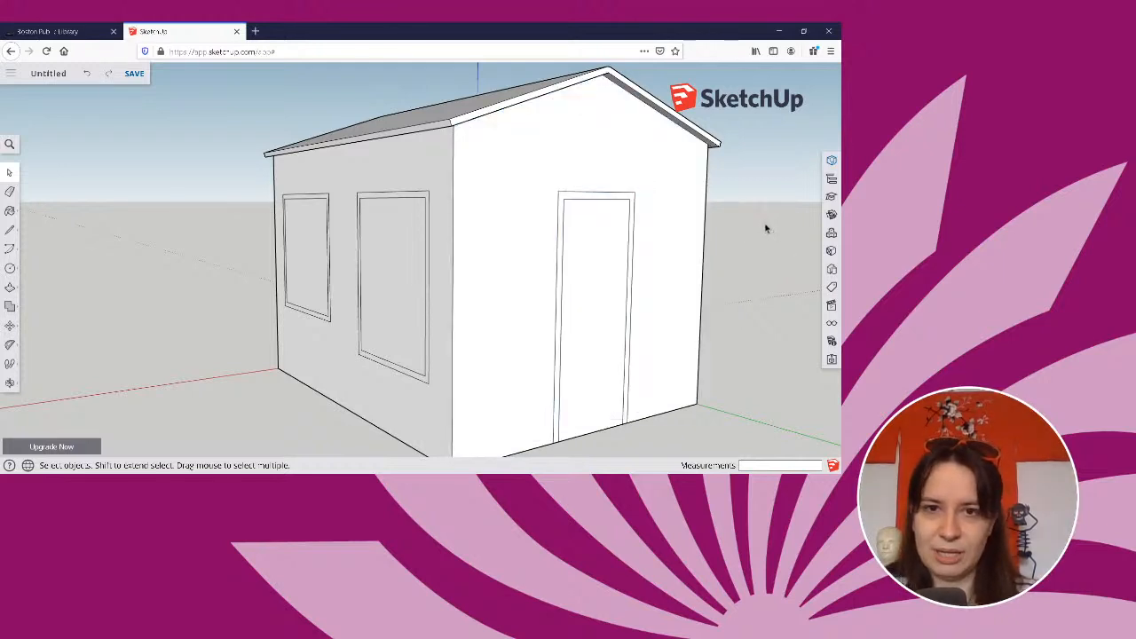
# Try erasing the gable wall face around the door, and undo the erase.
pyautogui.rightClick(539, 149)
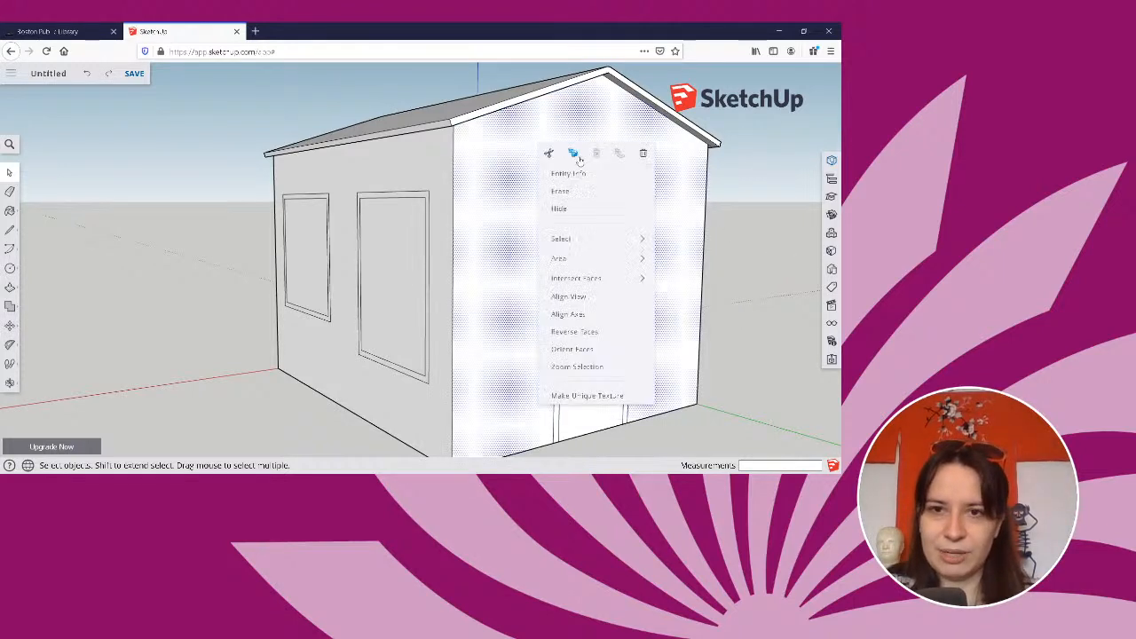
pyautogui.click(581, 192)
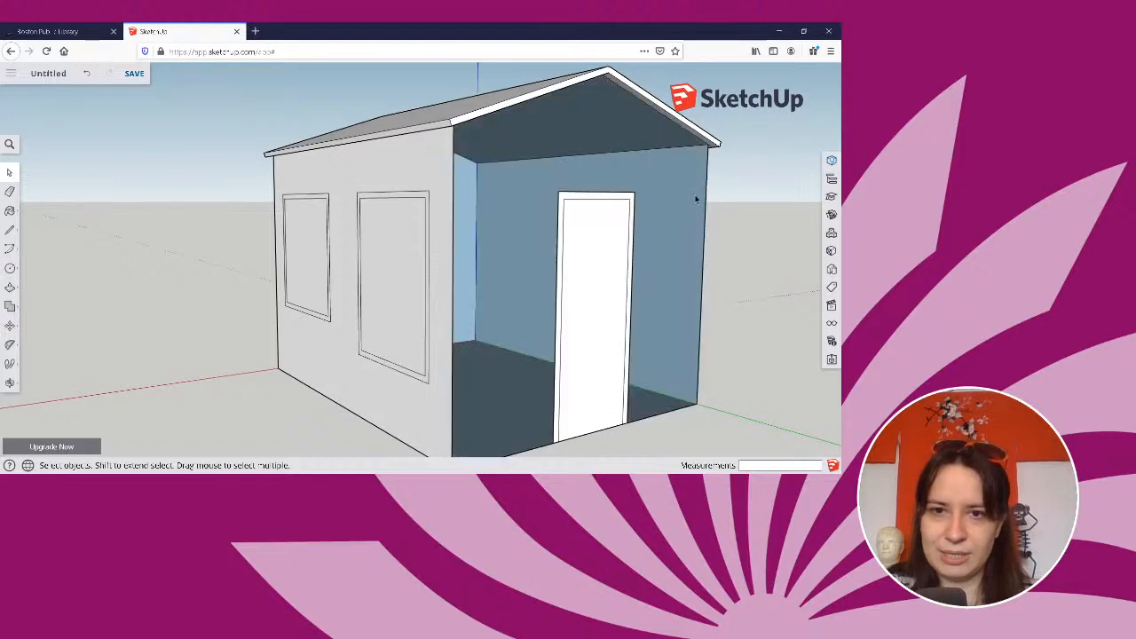
pyautogui.hotkey('ctrl', 'z')
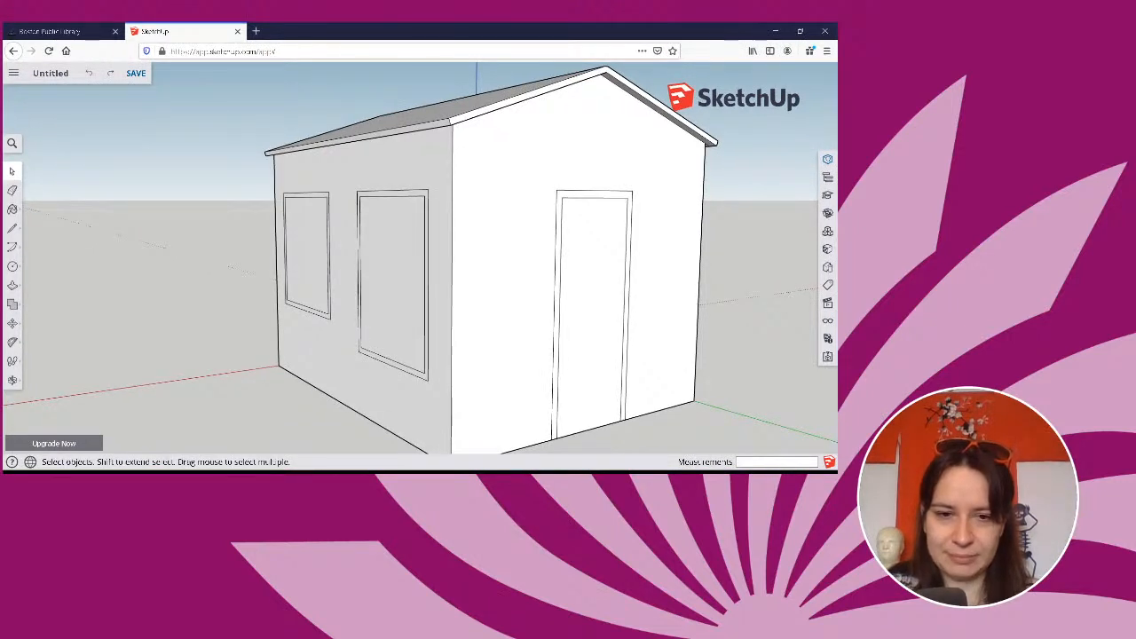
# Pull the door frame face outward 2" from the gable wall with Push/Pull.
pyautogui.scroll(-2, 343, 314)
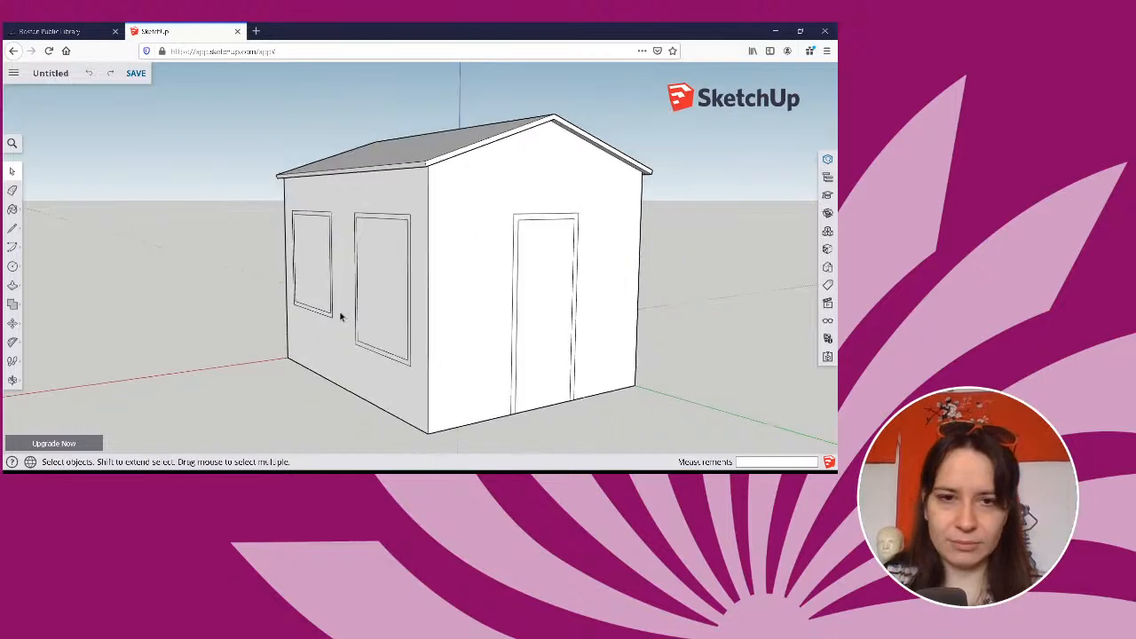
pyautogui.moveTo(465, 294)
pyautogui.mouseDown(button='middle')
pyautogui.moveTo(521, 335)
pyautogui.moveTo(558, 314)
pyautogui.moveTo(228, 325)
pyautogui.moveTo(441, 275)
pyautogui.mouseUp(button='middle')
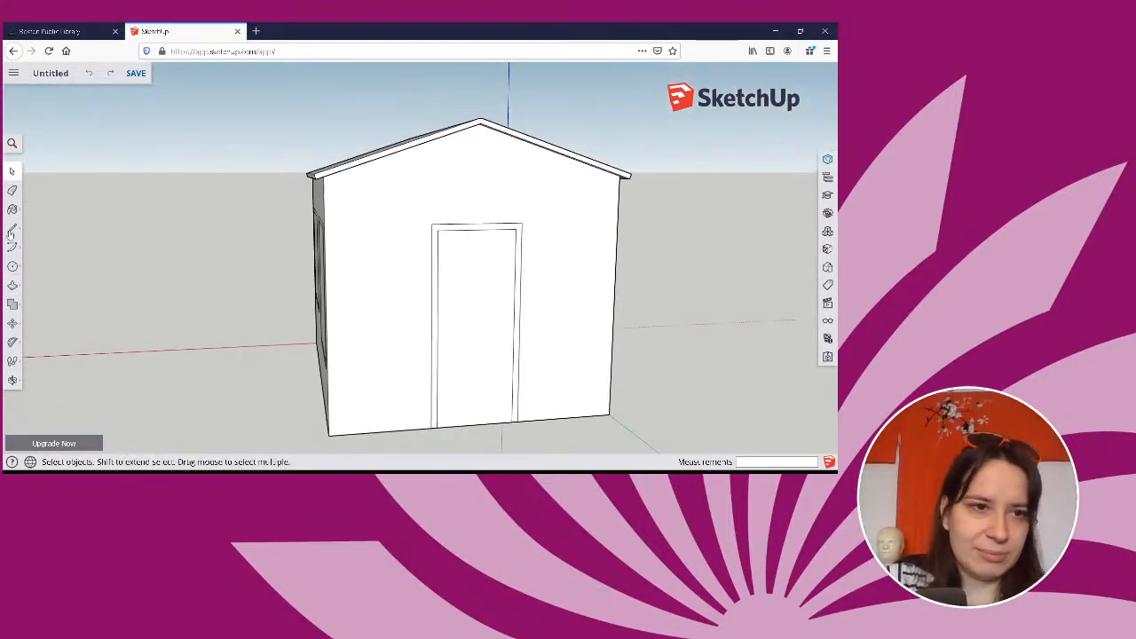
pyautogui.click(12, 284)
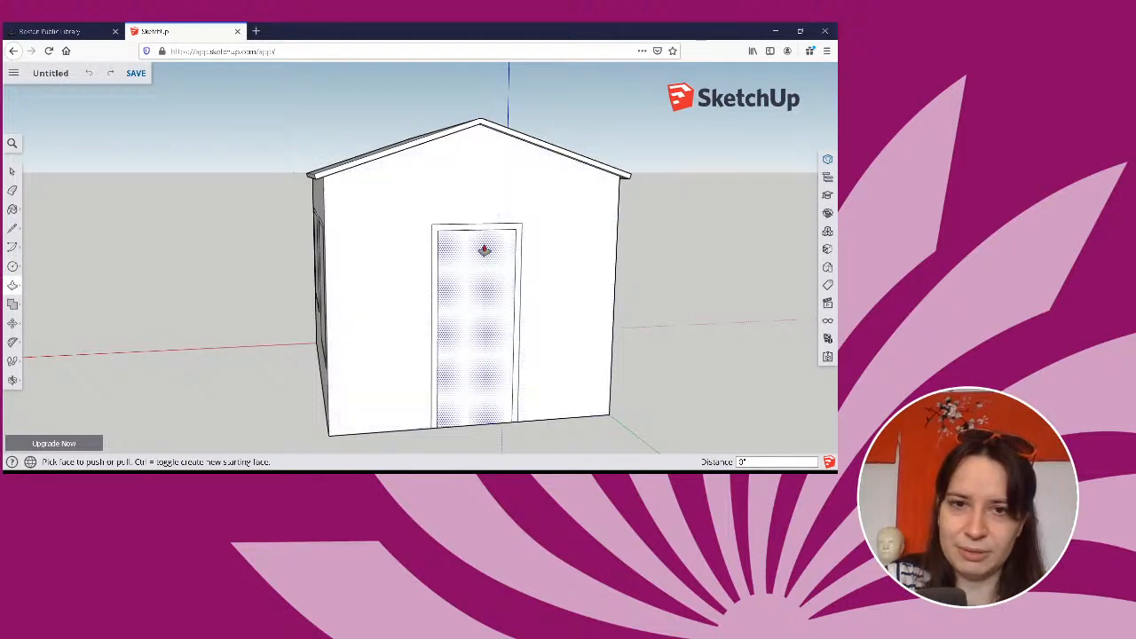
pyautogui.moveTo(574, 264); pyautogui.dragTo(542, 258, button='middle')
pyautogui.click(520, 235)
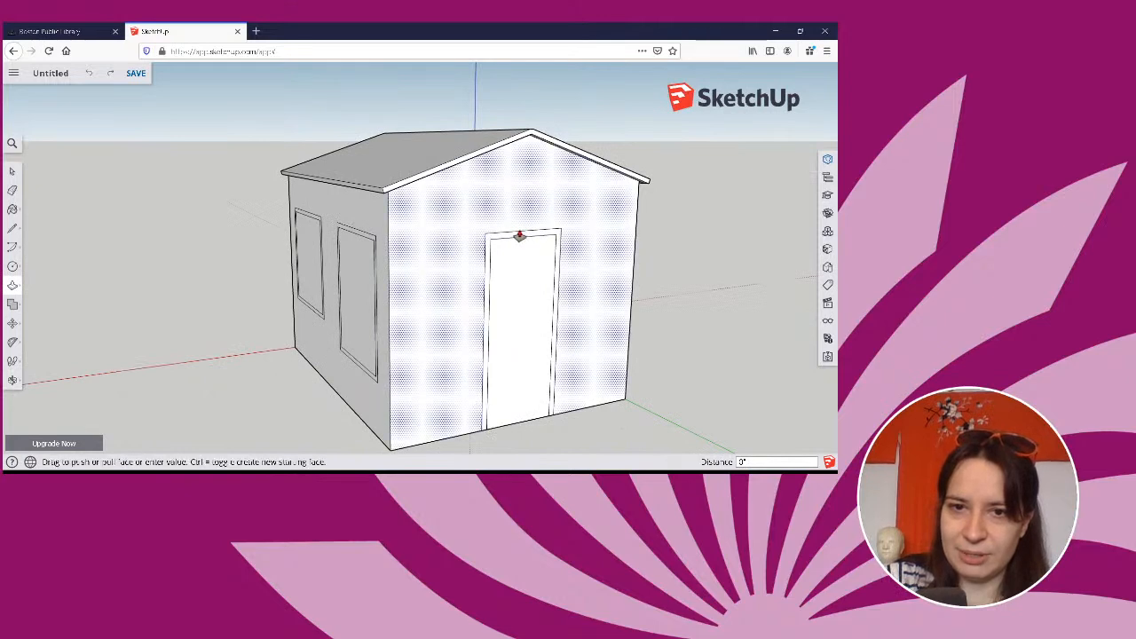
pyautogui.press('Escape')
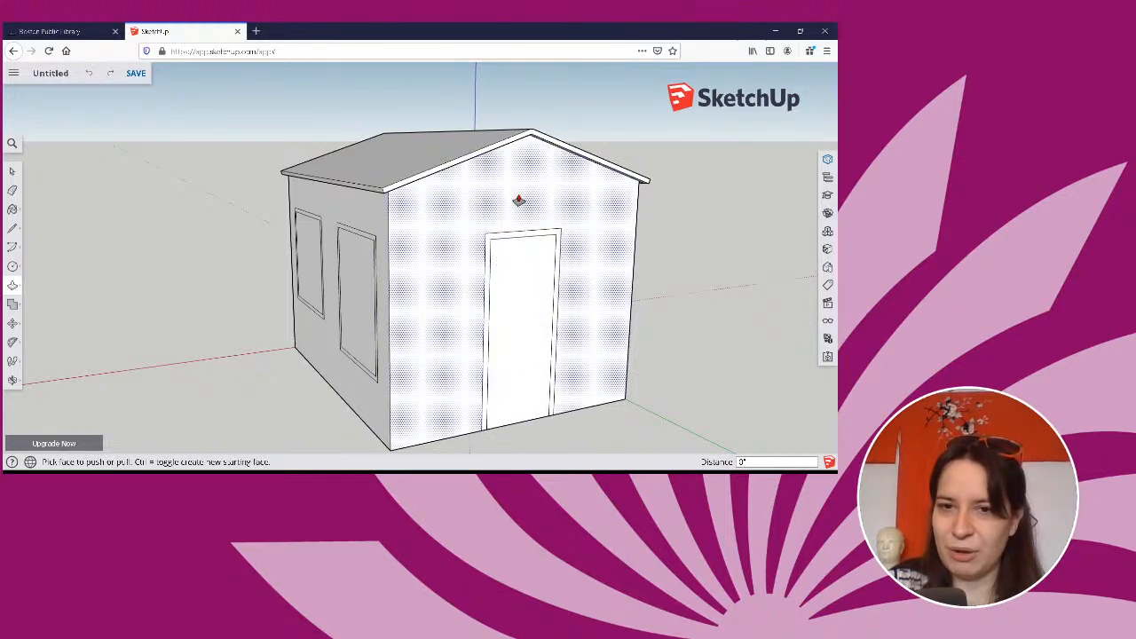
pyautogui.scroll(2, 522, 255)
pyautogui.scroll(1, 522, 255)
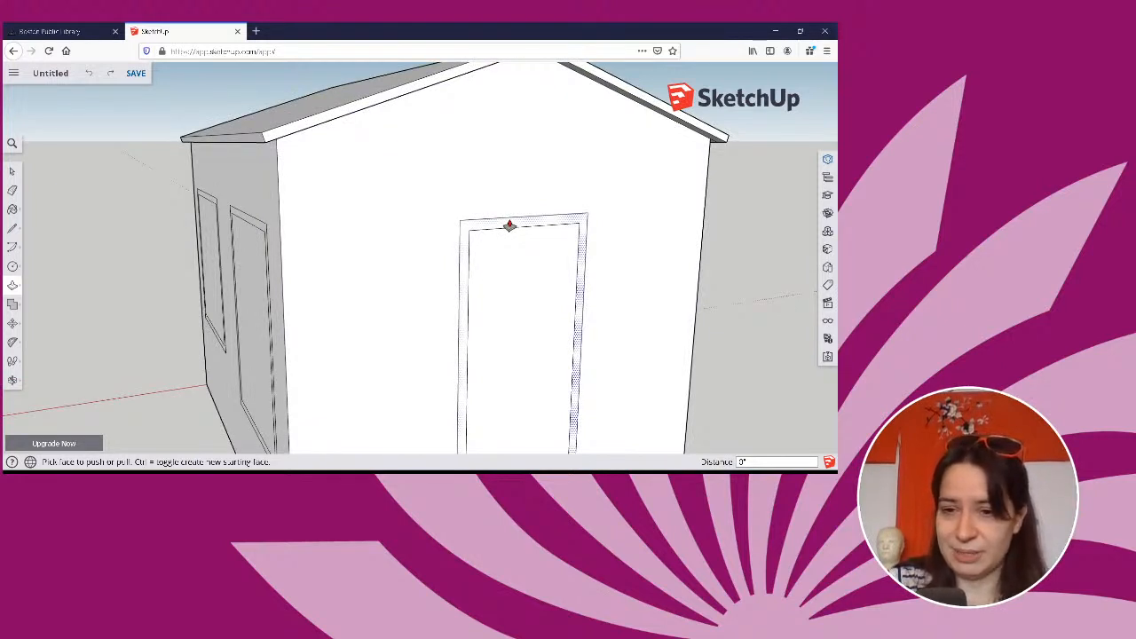
pyautogui.moveTo(509, 225); pyautogui.dragTo(516, 229)
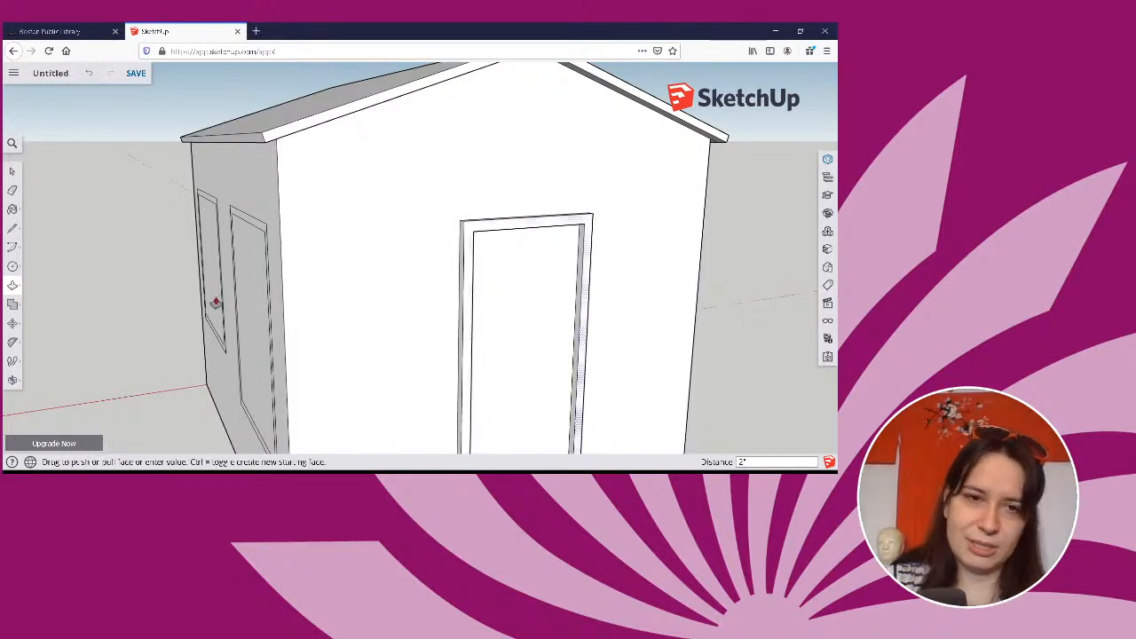
# Pull the frame faces of both rectangular windows outward from the side wall with Push/Pull.
pyautogui.moveTo(398, 293); pyautogui.dragTo(451, 183, button='middle')
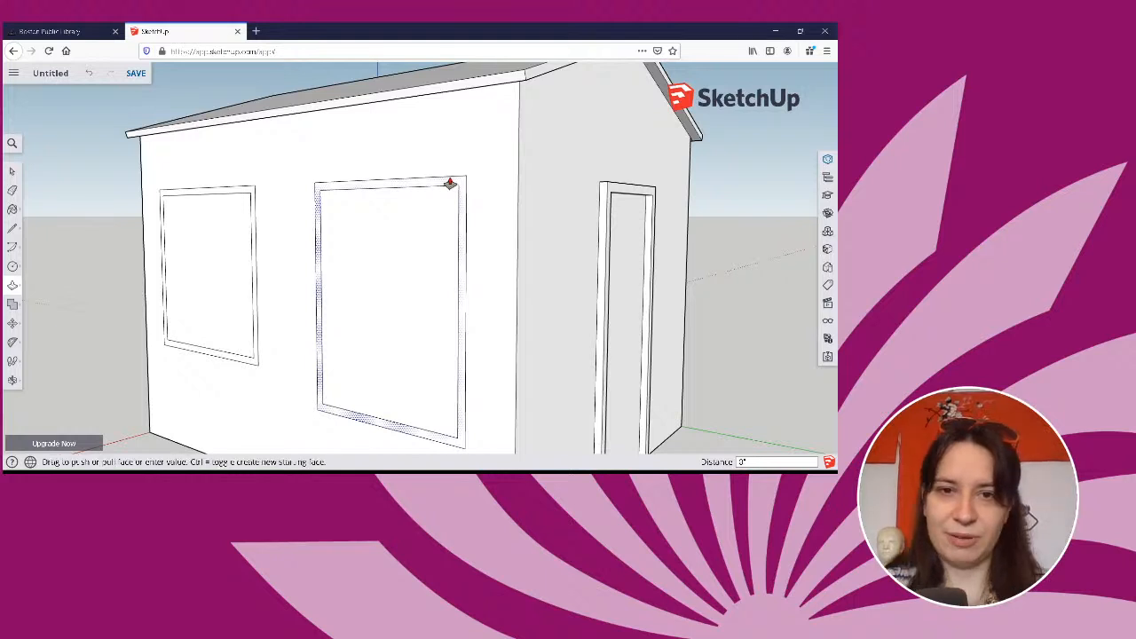
pyautogui.click(450, 183)
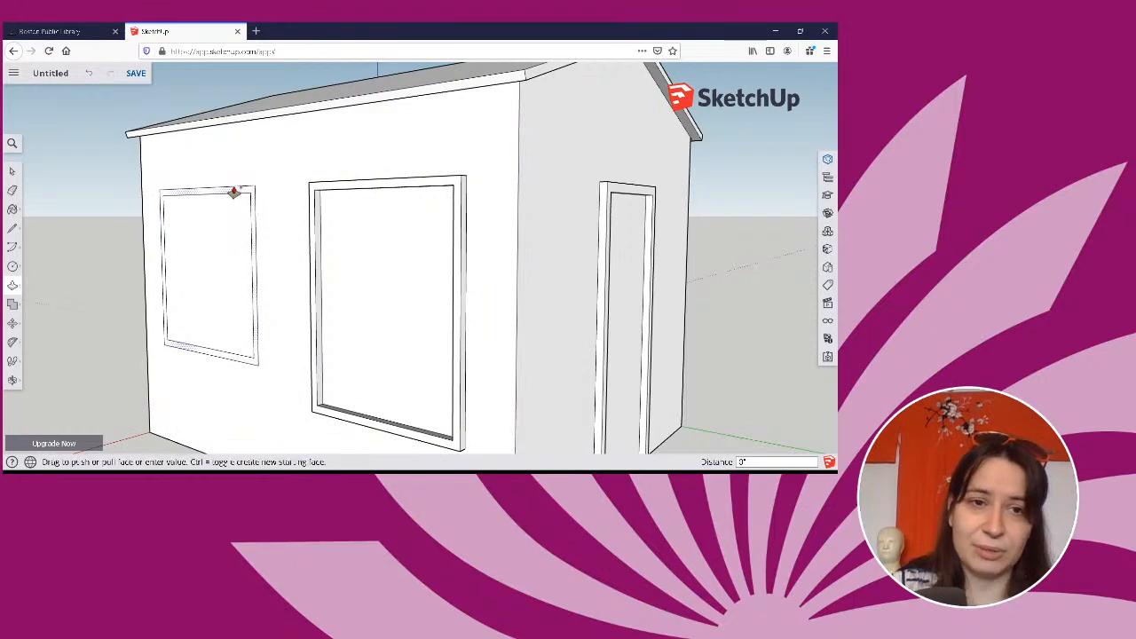
pyautogui.moveTo(434, 292); pyautogui.dragTo(5, 331, button='middle')
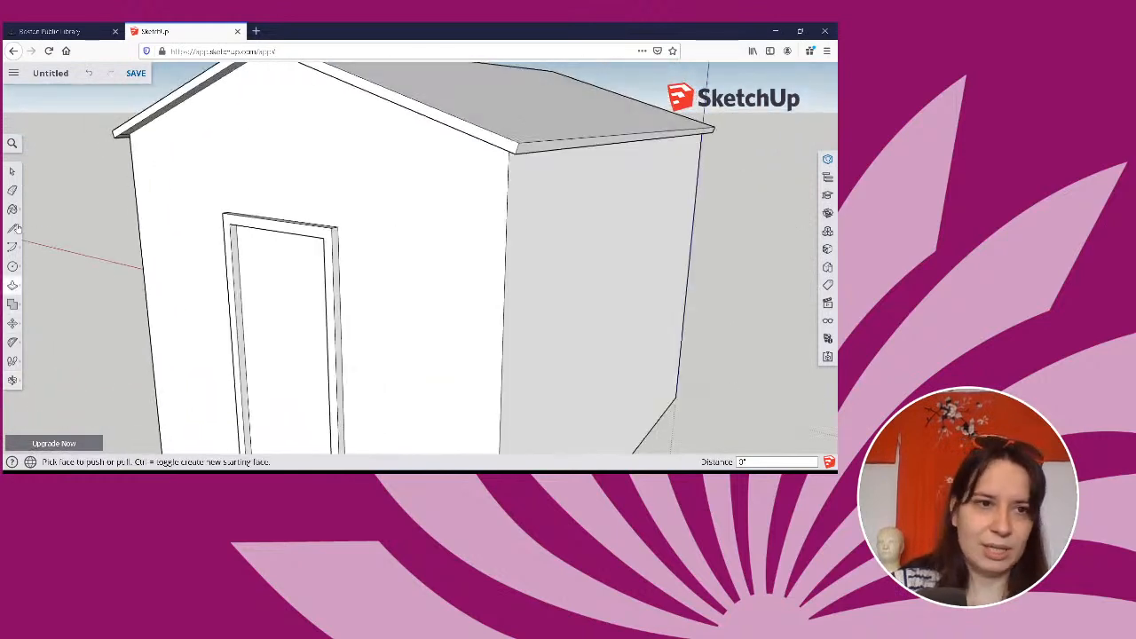
# Hide the blank side wall face opposite the windows and inspect the door and window frames from inside.
pyautogui.click(12, 171)
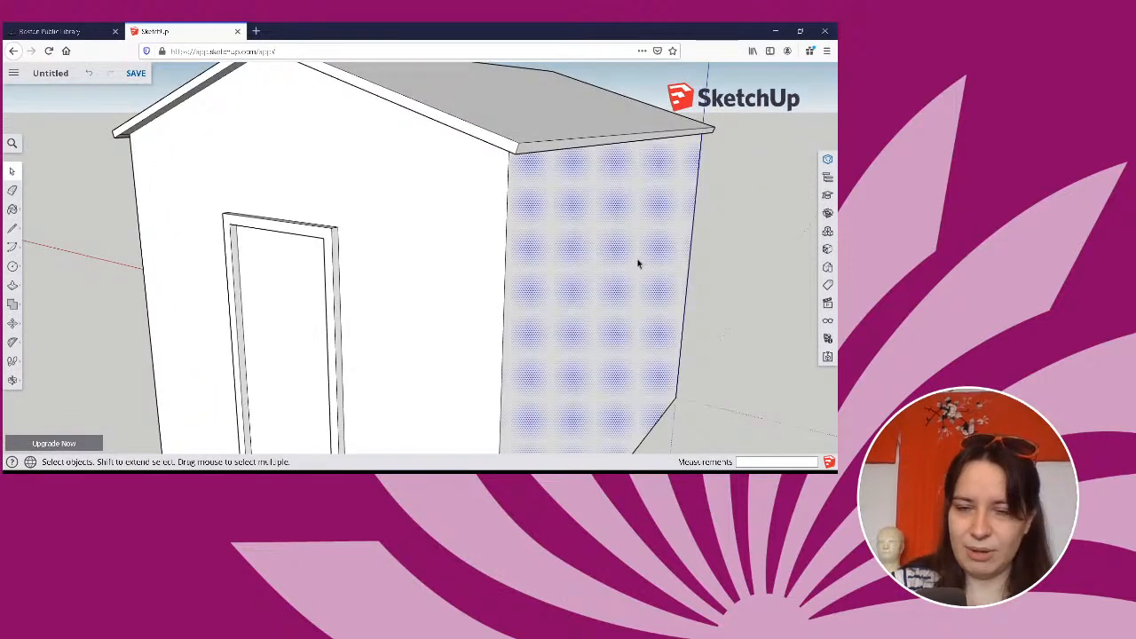
pyautogui.rightClick(637, 262)
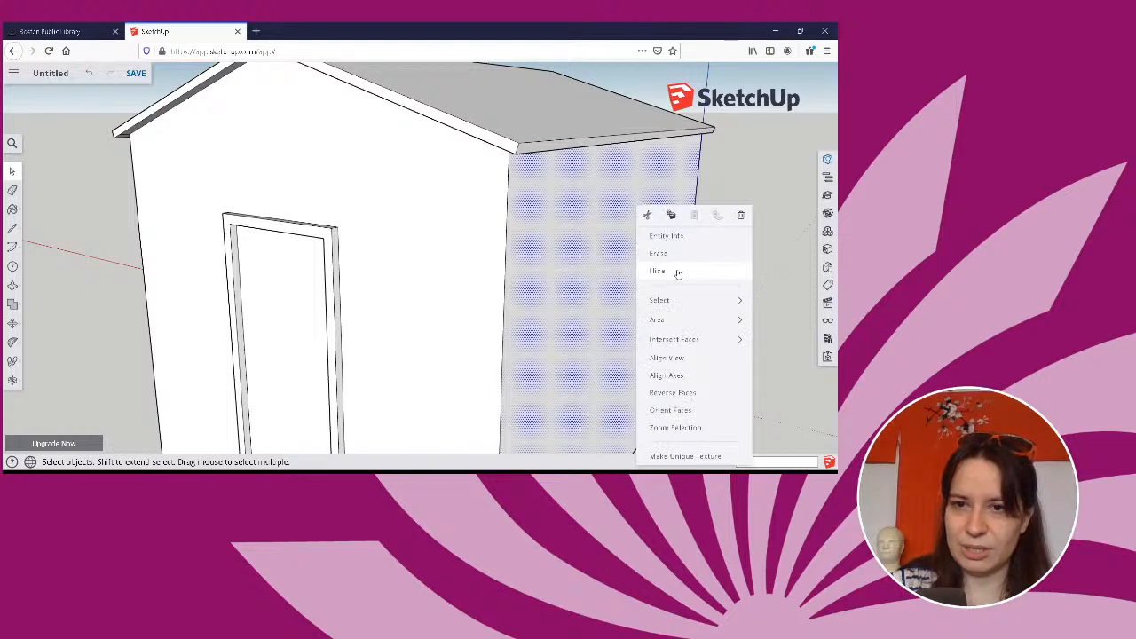
pyautogui.click(679, 273)
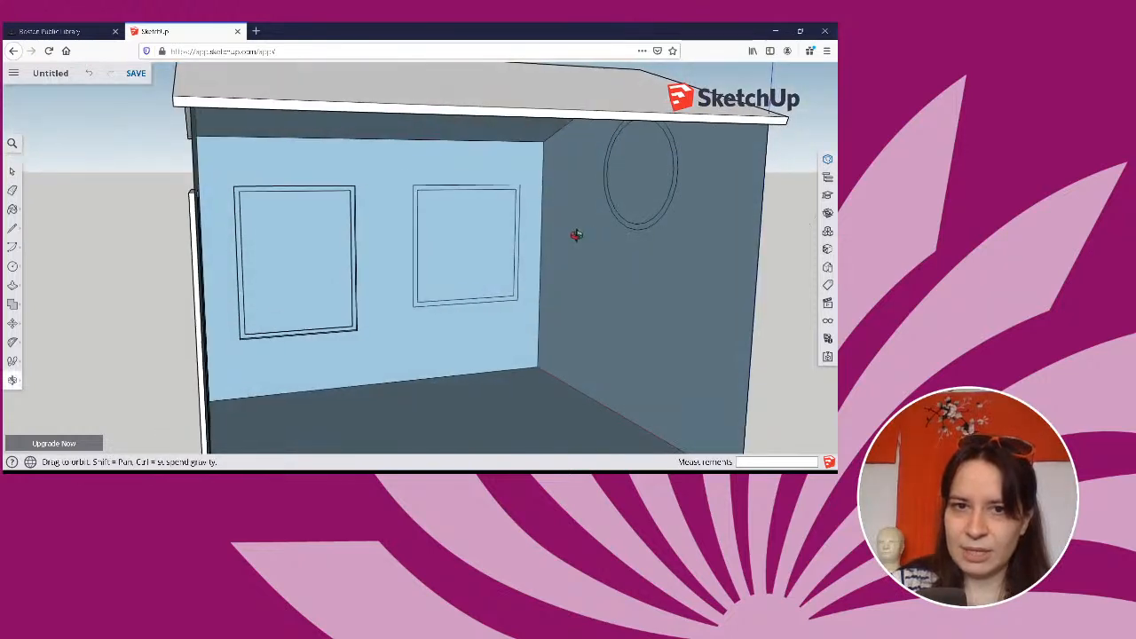
pyautogui.moveTo(574, 234); pyautogui.dragTo(367, 234, button='middle')
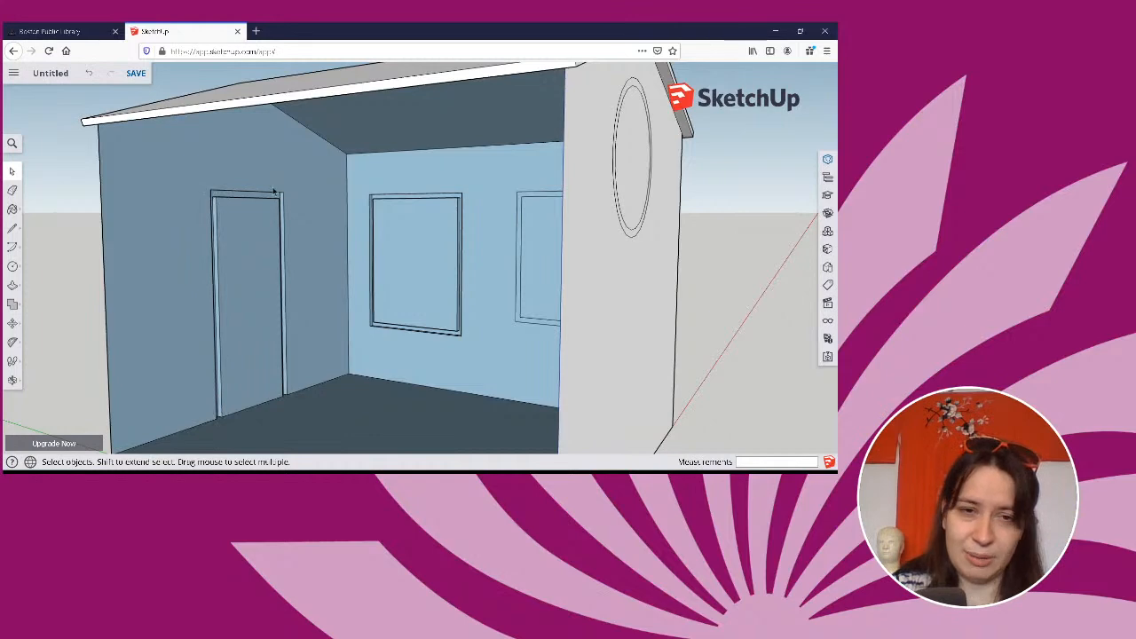
pyautogui.moveTo(514, 334); pyautogui.dragTo(585, 263, button='middle')
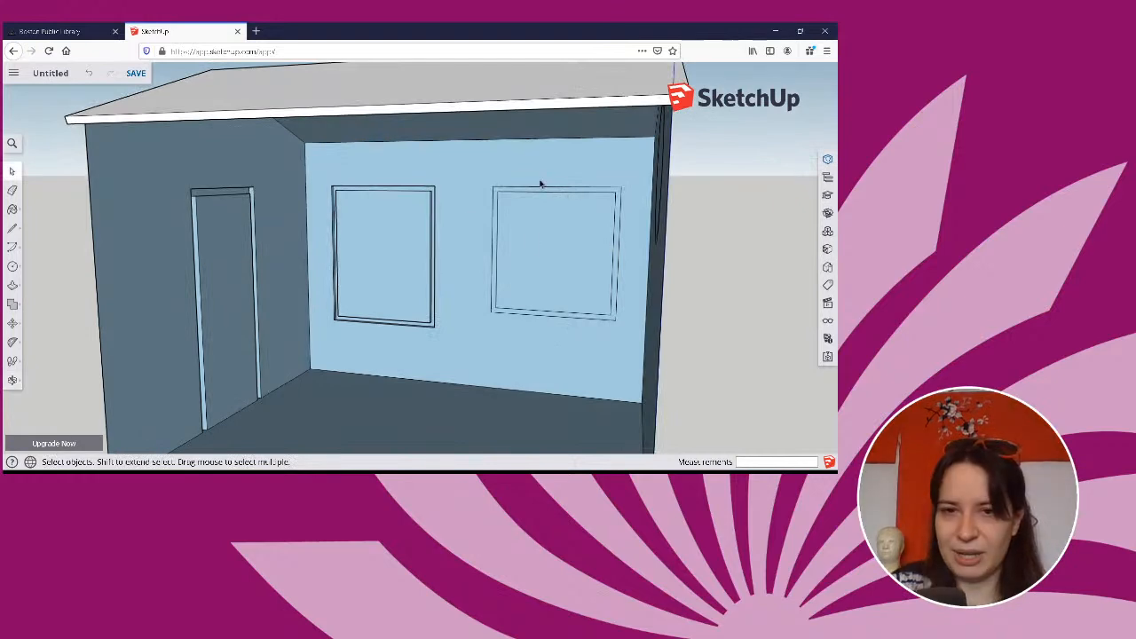
pyautogui.moveTo(627, 219); pyautogui.dragTo(497, 257, button='middle')
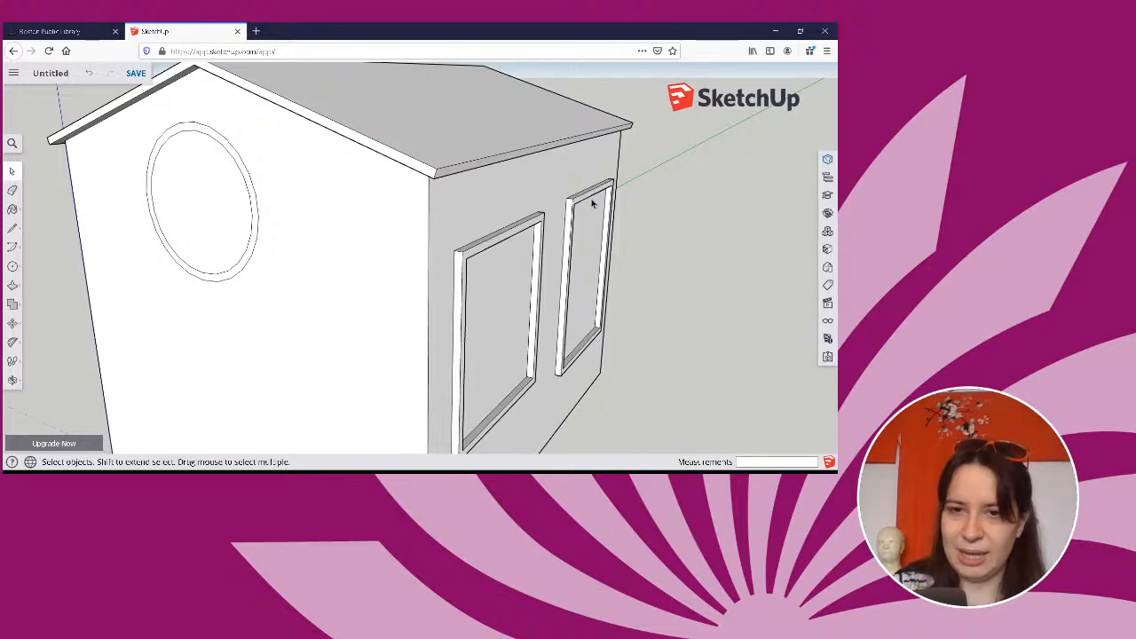
# Hide the side wall face surrounding the two rectangular windows.
pyautogui.click(471, 228)
pyautogui.moveTo(381, 276); pyautogui.dragTo(825, 267, button='middle')
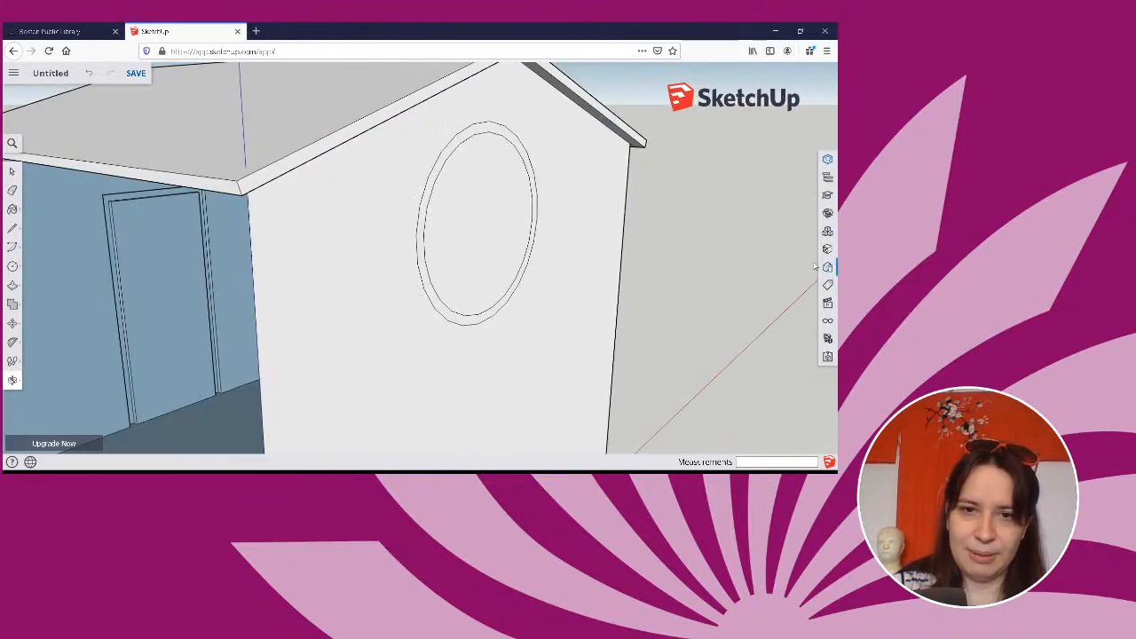
pyautogui.moveTo(513, 272); pyautogui.dragTo(489, 281, button='middle')
pyautogui.scroll(-2, 452, 308)
pyautogui.scroll(-3, 662, 275)
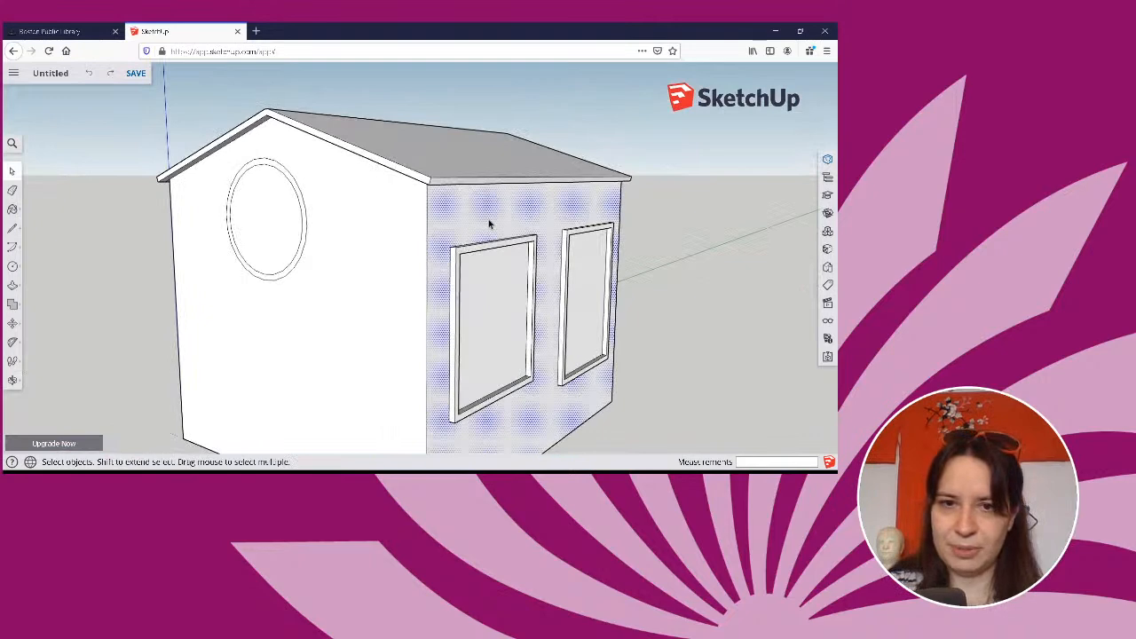
pyautogui.rightClick(489, 224)
pyautogui.click(501, 363)
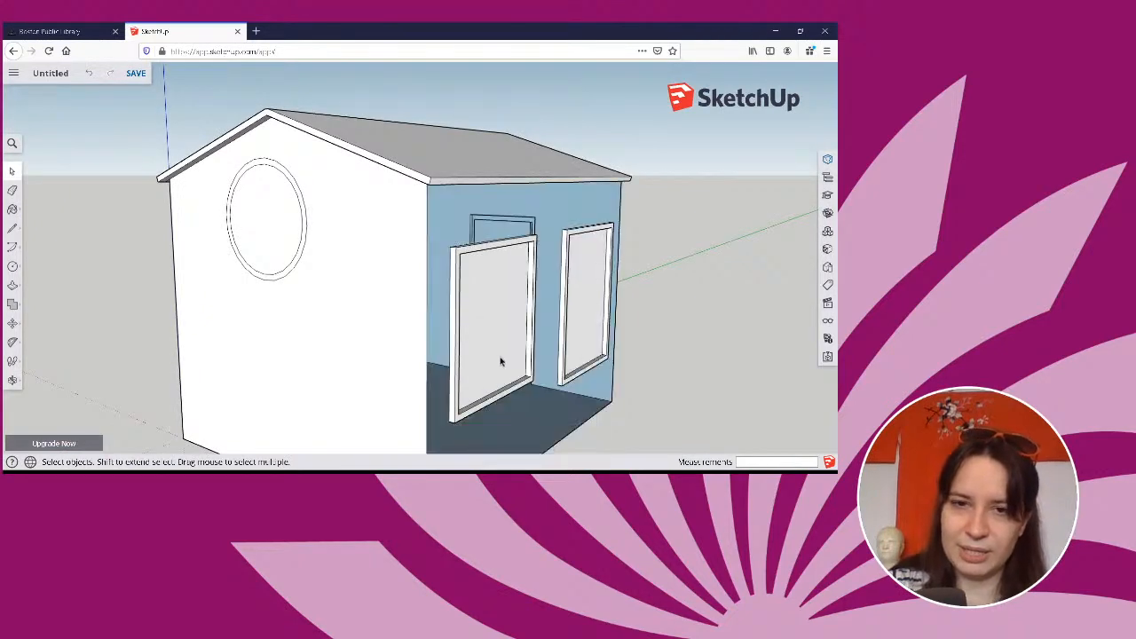
# Try hiding the gable wall face around the round window to view the interior, and undo the hide.
pyautogui.moveTo(502, 364); pyautogui.dragTo(449, 358, button='middle')
pyautogui.rightClick(448, 359)
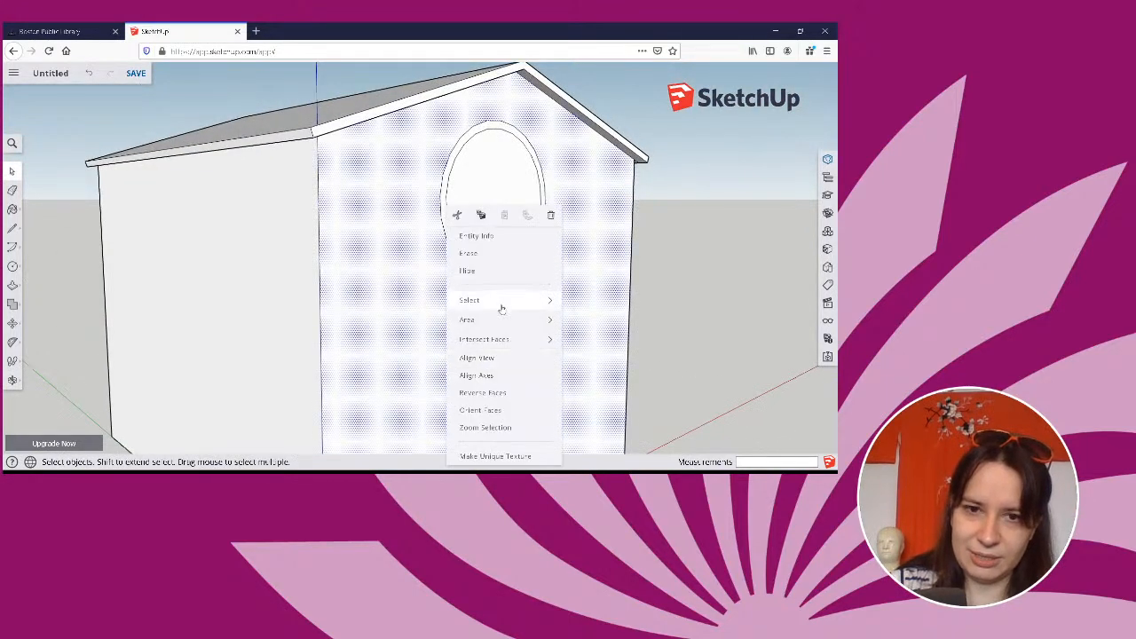
pyautogui.moveTo(632, 313); pyautogui.dragTo(581, 363, button='middle')
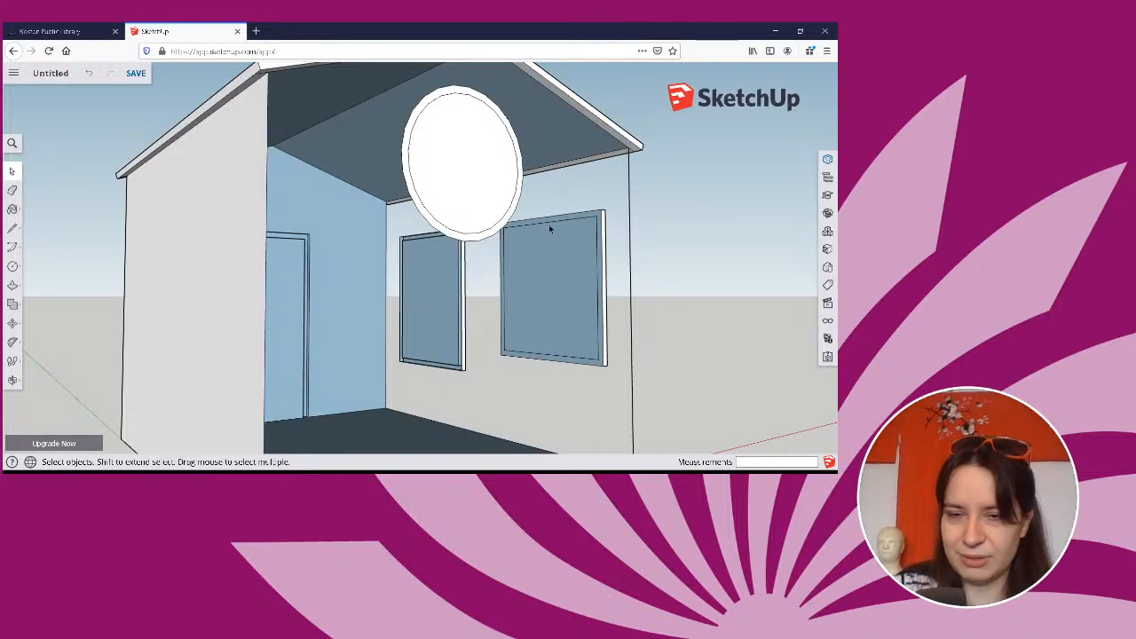
pyautogui.moveTo(514, 271); pyautogui.dragTo(476, 323, button='middle')
pyautogui.press('space')
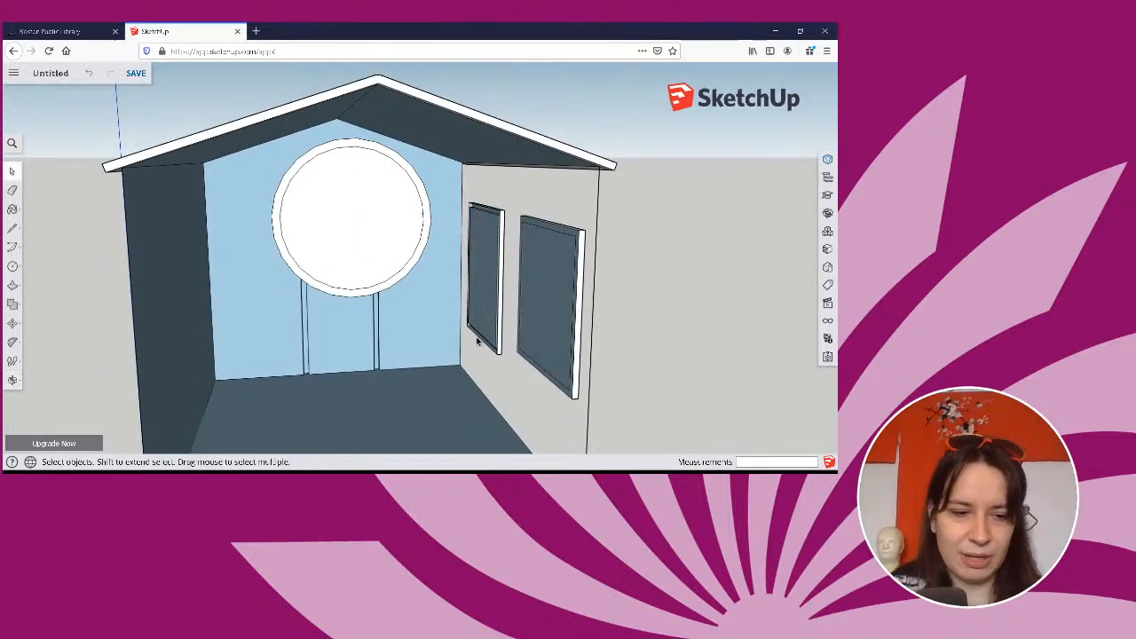
pyautogui.hotkey('ctrl', 'z')
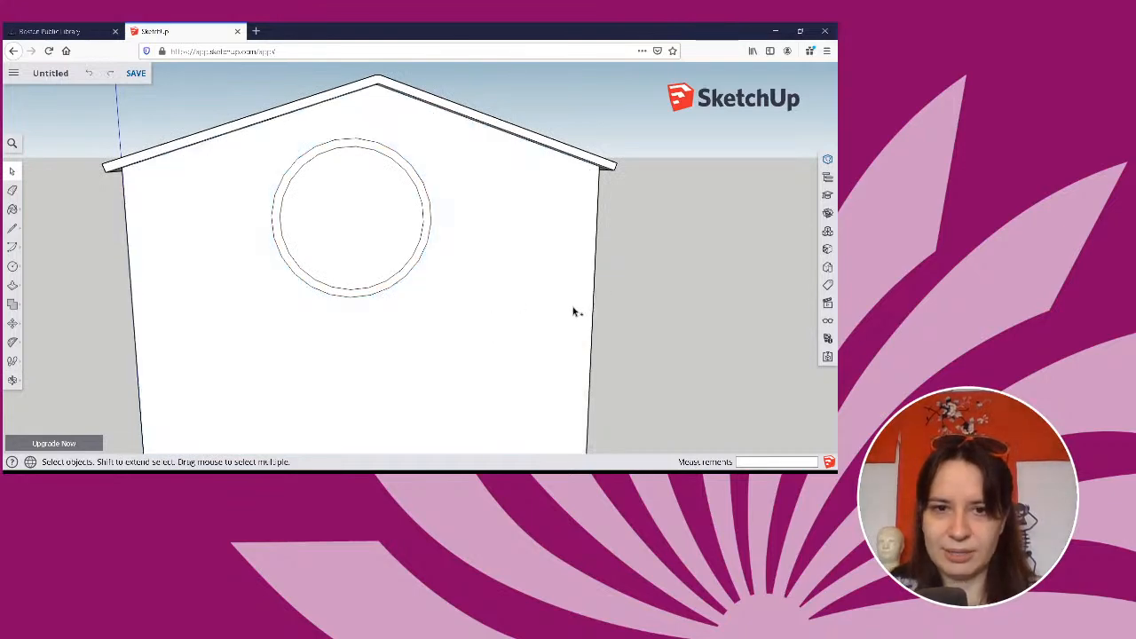
pyautogui.moveTo(573, 312); pyautogui.dragTo(454, 167, button='middle')
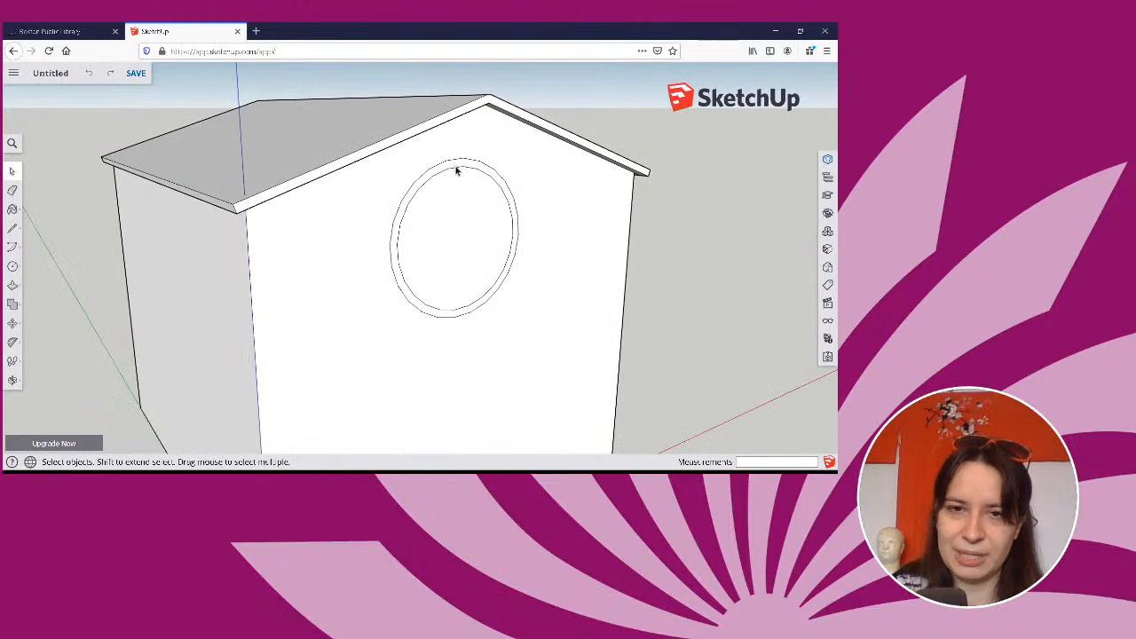
# Pull the ring-shaped frame face of the round gable window outward from the wall with Push/Pull.
pyautogui.doubleClick(484, 164)
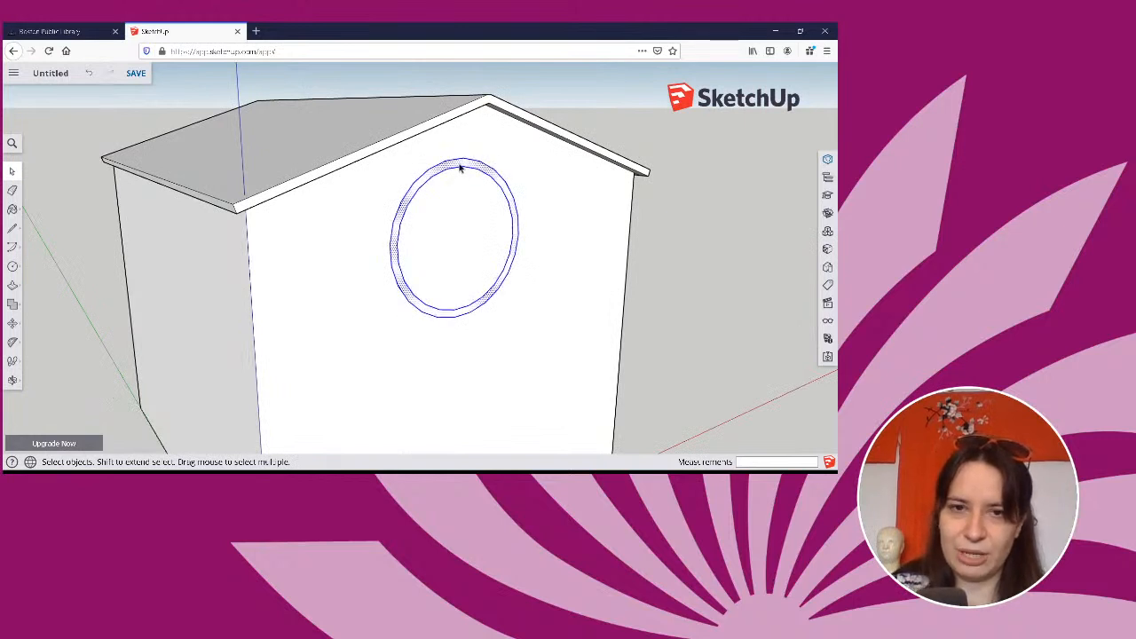
pyautogui.click(460, 165)
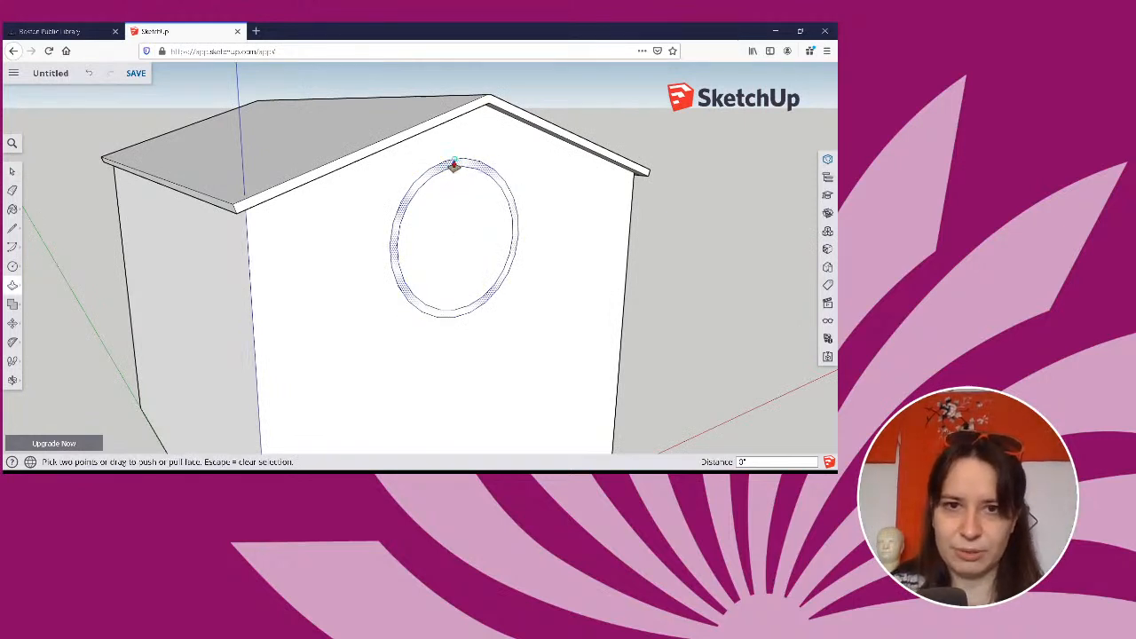
pyautogui.press('p')
pyautogui.moveTo(596, 240)
pyautogui.mouseDown(button='middle')
pyautogui.moveTo(145, 271)
pyautogui.moveTo(672, 269)
pyautogui.moveTo(615, 229)
pyautogui.mouseUp(button='middle')
pyautogui.scroll(-3, 615, 230)
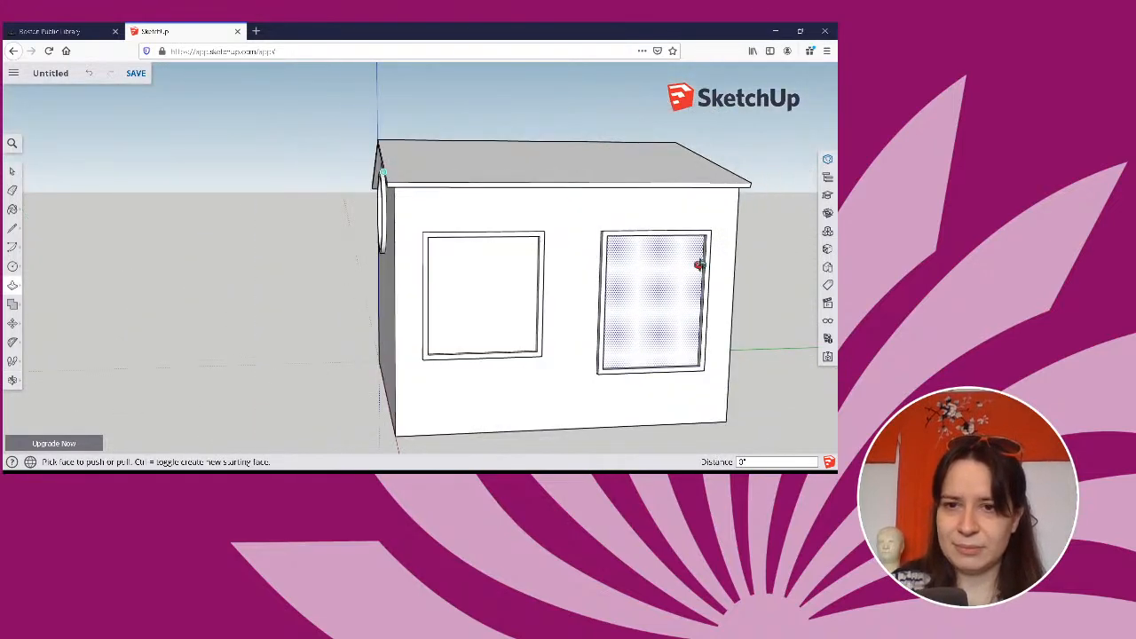
# Look over the house from the window and door sides and examine the materials already in the model.
pyautogui.moveTo(701, 264); pyautogui.dragTo(275, 303, button='middle')
pyautogui.moveTo(604, 302); pyautogui.dragTo(693, 287, button='middle')
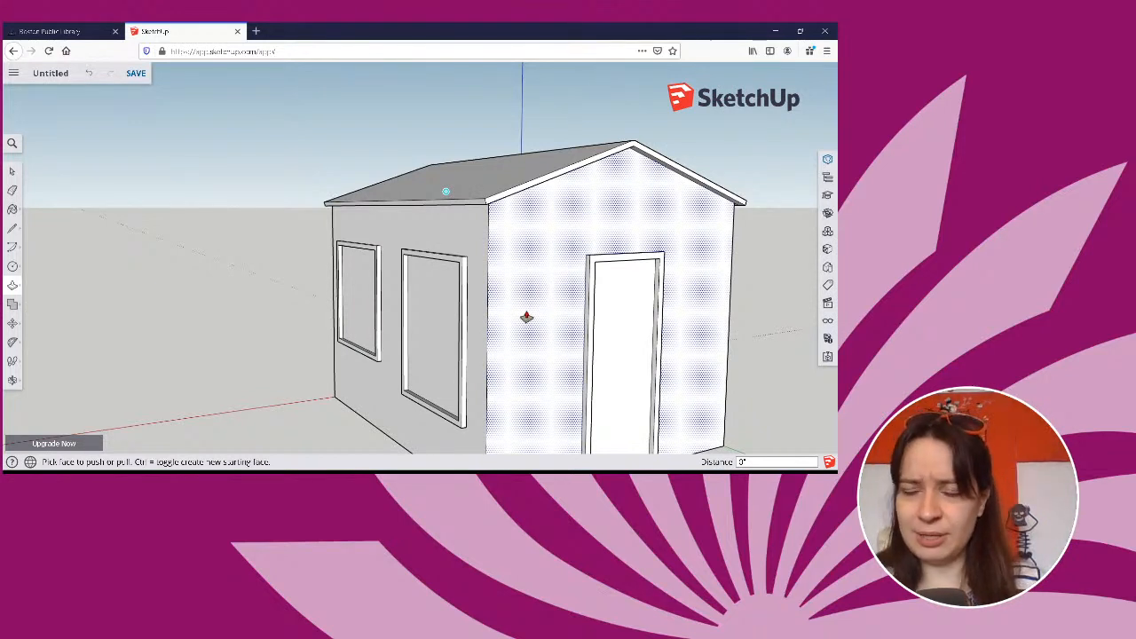
pyautogui.scroll(-1, 520, 317)
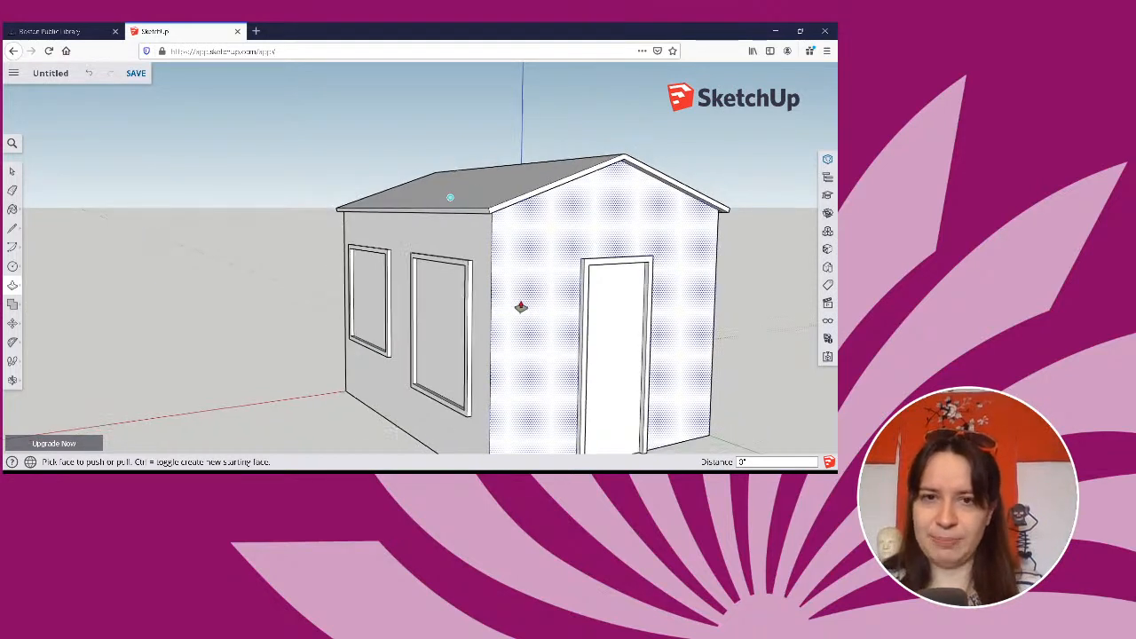
pyautogui.press('o')
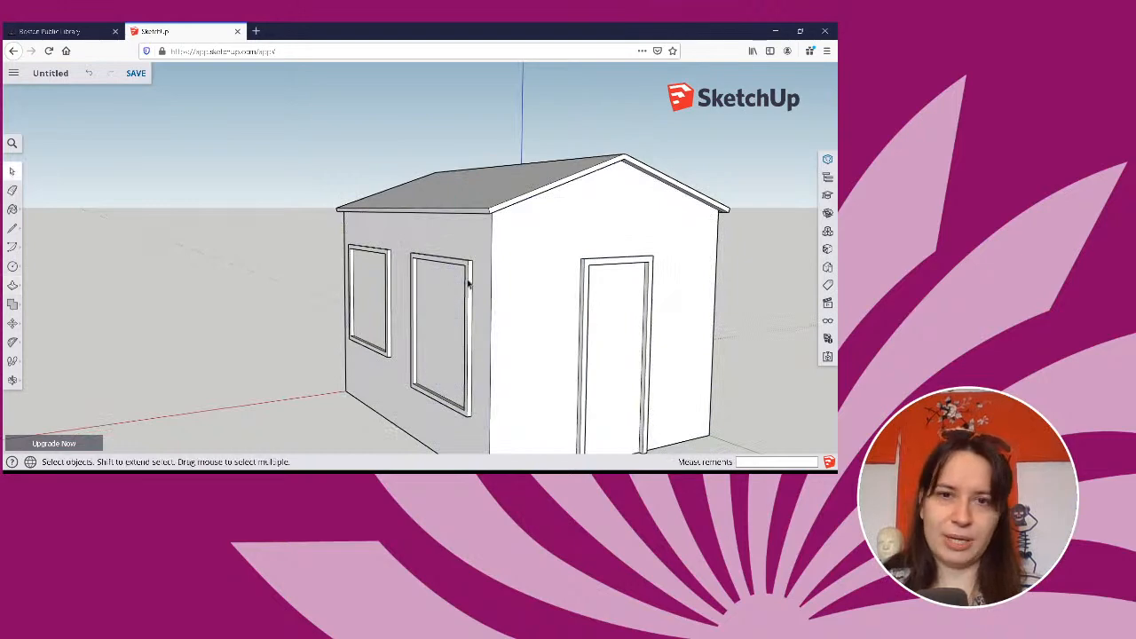
pyautogui.moveTo(509, 289); pyautogui.dragTo(23, 318)
pyautogui.press('space')
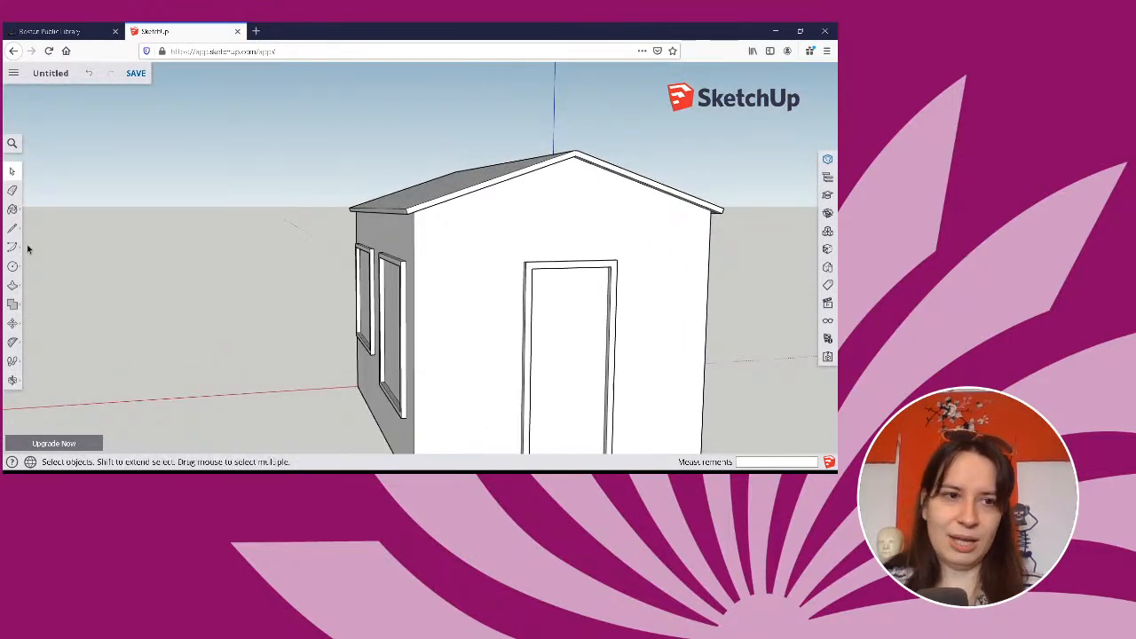
pyautogui.click(13, 209)
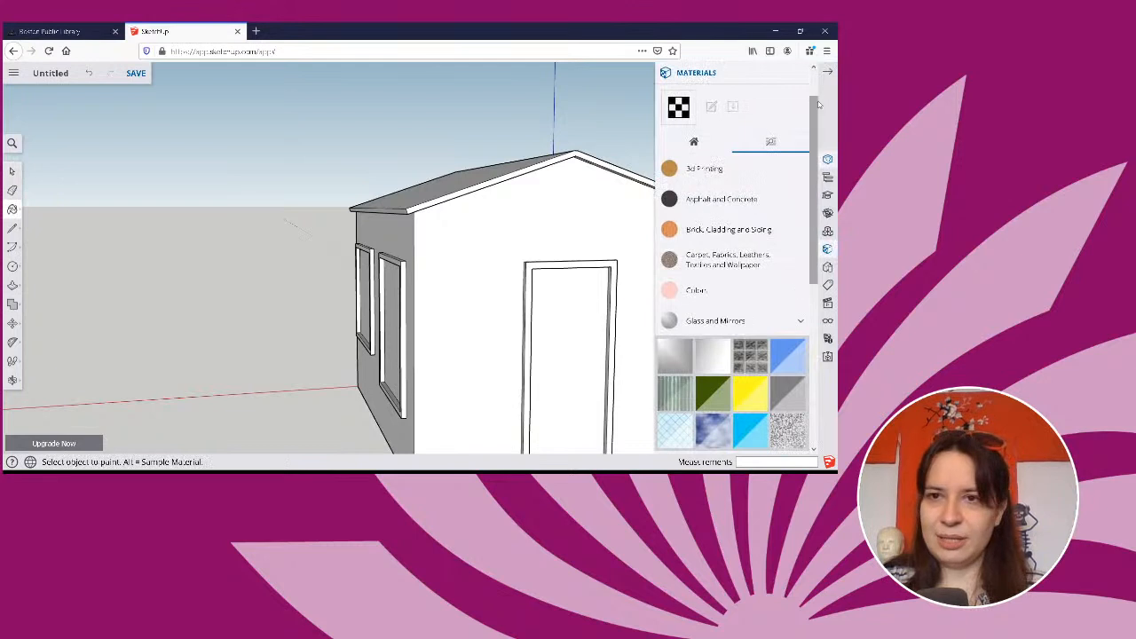
pyautogui.click(829, 72)
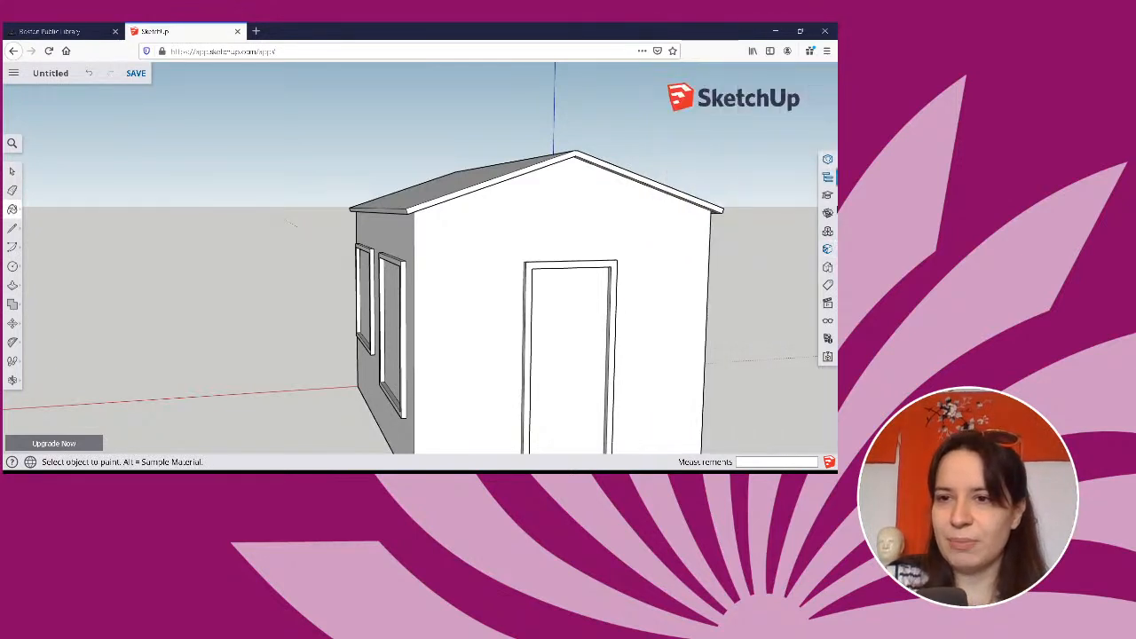
pyautogui.click(827, 250)
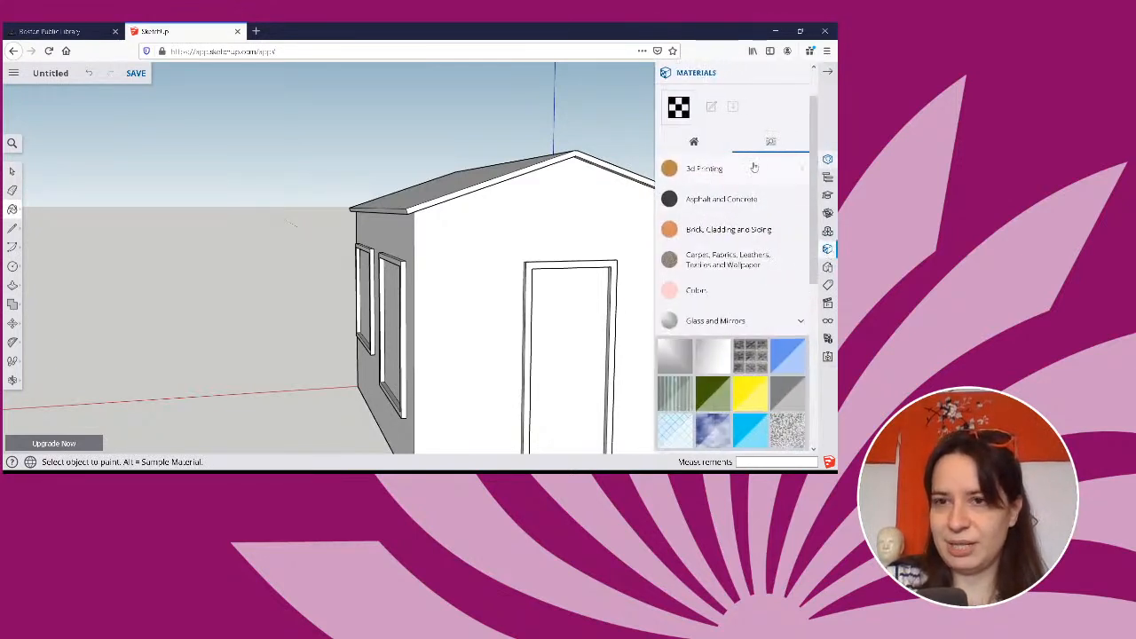
pyautogui.click(694, 146)
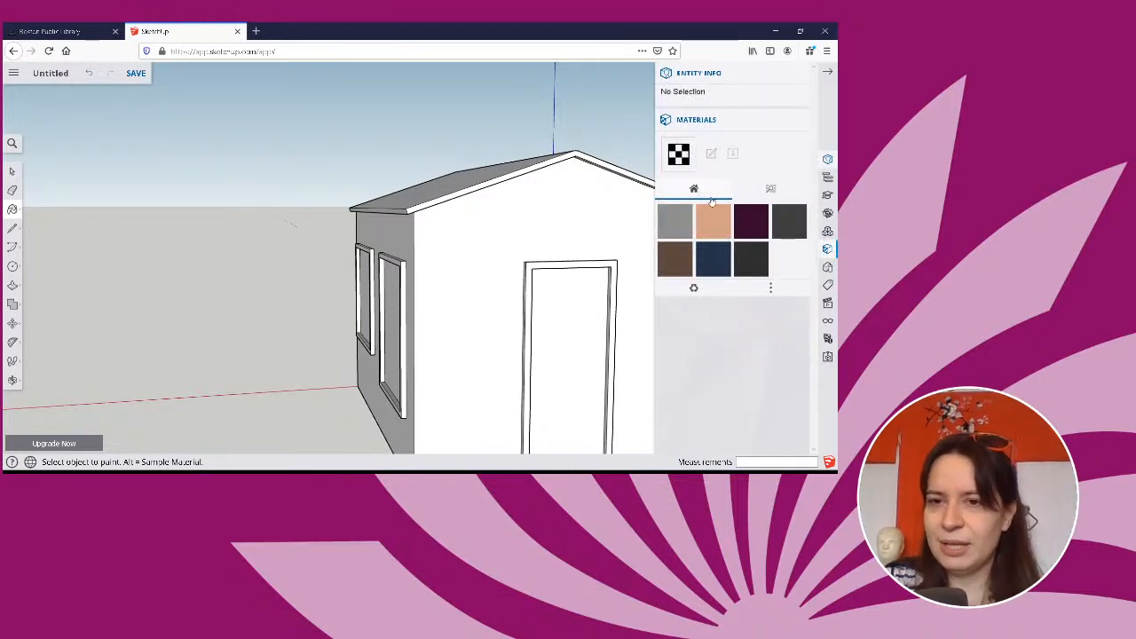
# Paint both roof slopes with the Roofing Shingles Variable material from the Roofing collection.
pyautogui.moveTo(545, 243)
pyautogui.mouseDown(button='middle')
pyautogui.moveTo(563, 310)
pyautogui.moveTo(598, 339)
pyautogui.moveTo(532, 337)
pyautogui.moveTo(589, 330)
pyautogui.moveTo(574, 310)
pyautogui.moveTo(581, 320)
pyautogui.mouseUp(button='middle')
pyautogui.click(771, 189)
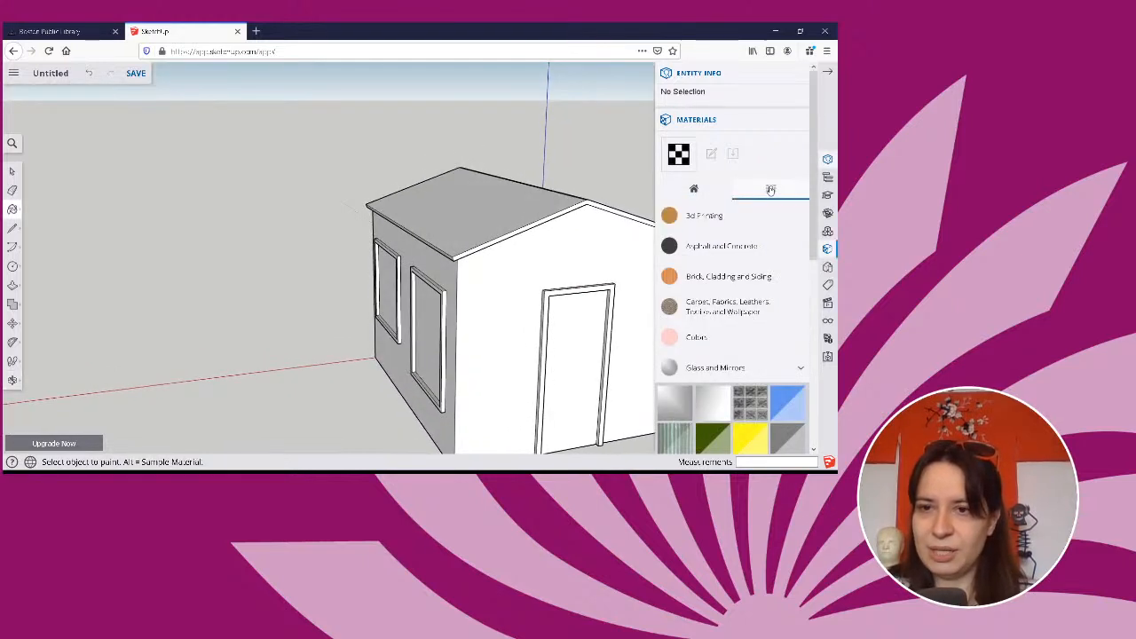
pyautogui.click(746, 372)
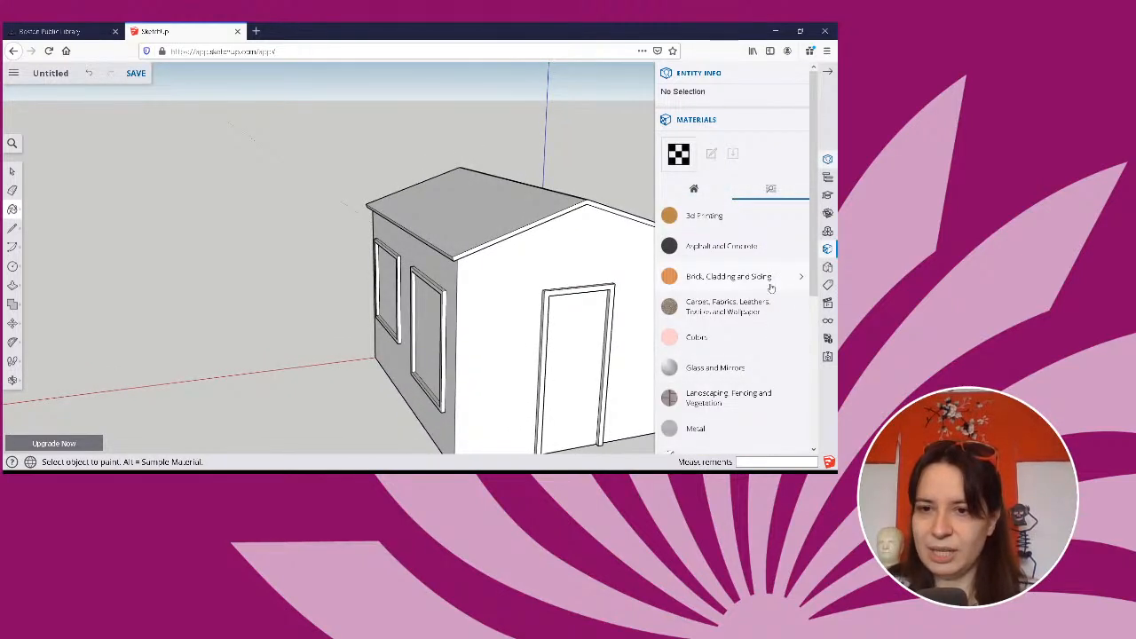
pyautogui.scroll(-5, 766, 295)
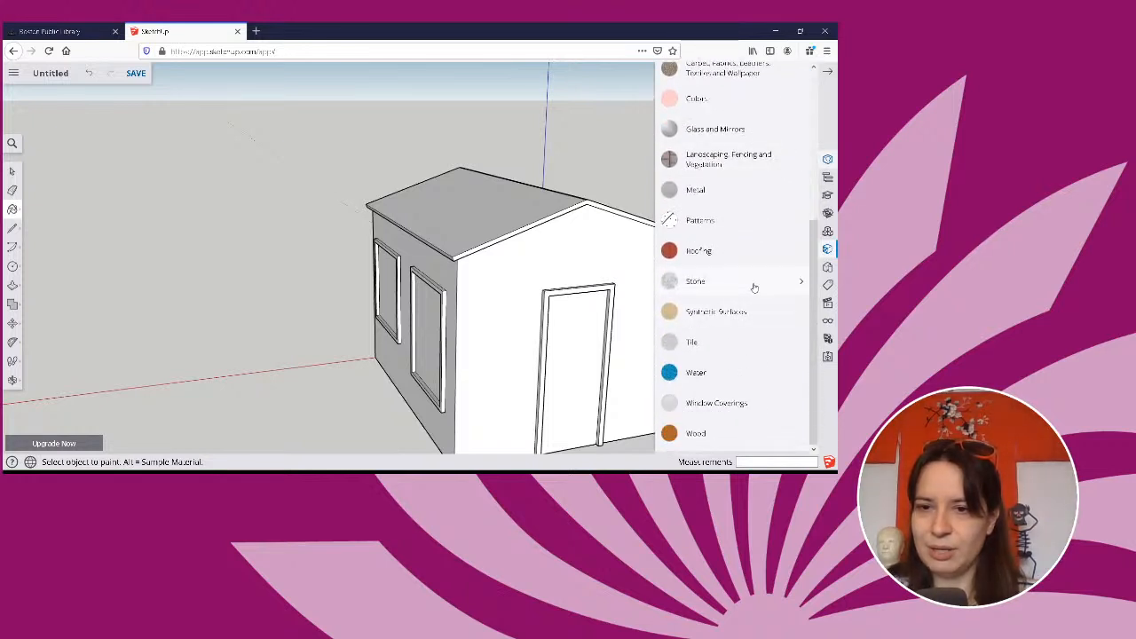
pyautogui.scroll(4, 725, 368)
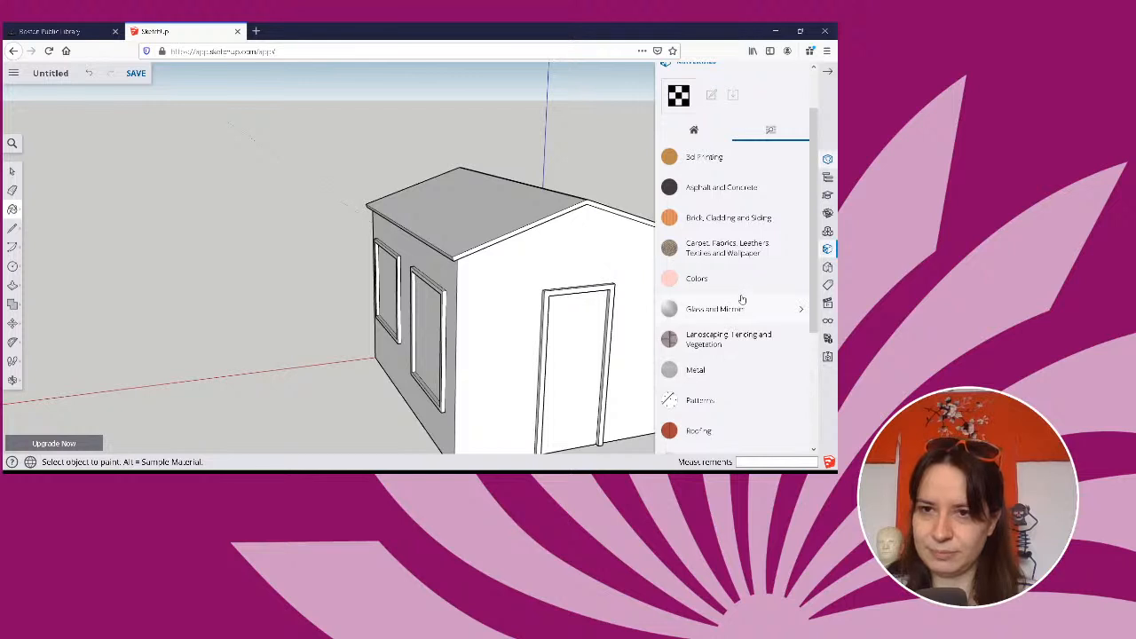
pyautogui.scroll(-5, 742, 300)
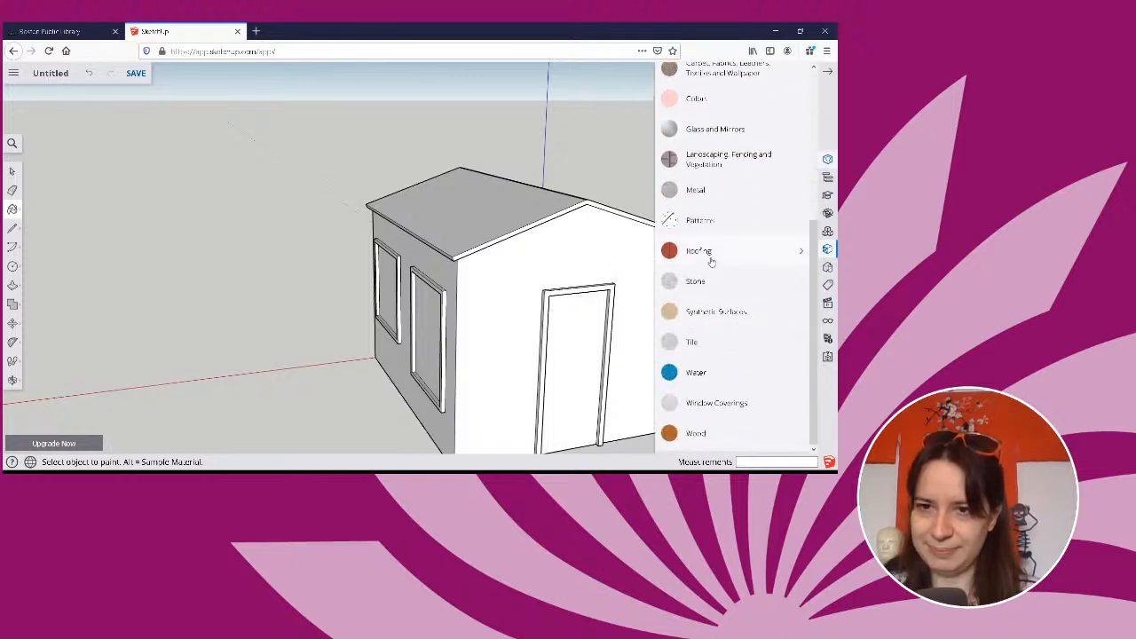
pyautogui.click(708, 257)
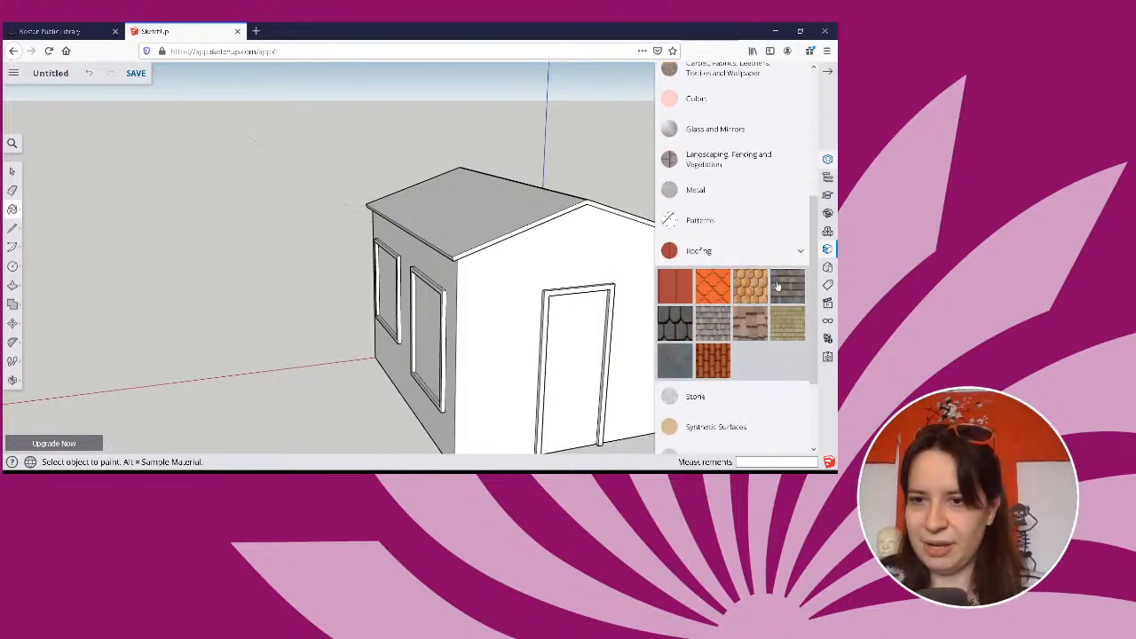
pyautogui.click(750, 324)
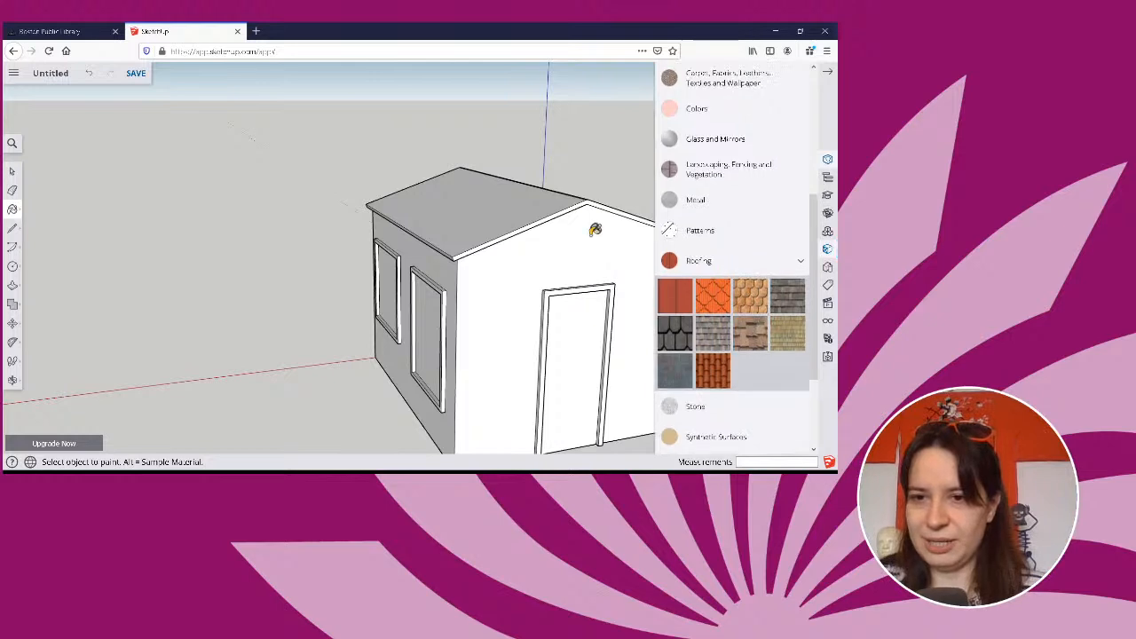
pyautogui.click(532, 197)
pyautogui.moveTo(349, 275)
pyautogui.mouseDown(button='middle')
pyautogui.moveTo(358, 258)
pyautogui.moveTo(408, 299)
pyautogui.moveTo(407, 271)
pyautogui.mouseUp(button='middle')
pyautogui.click(418, 226)
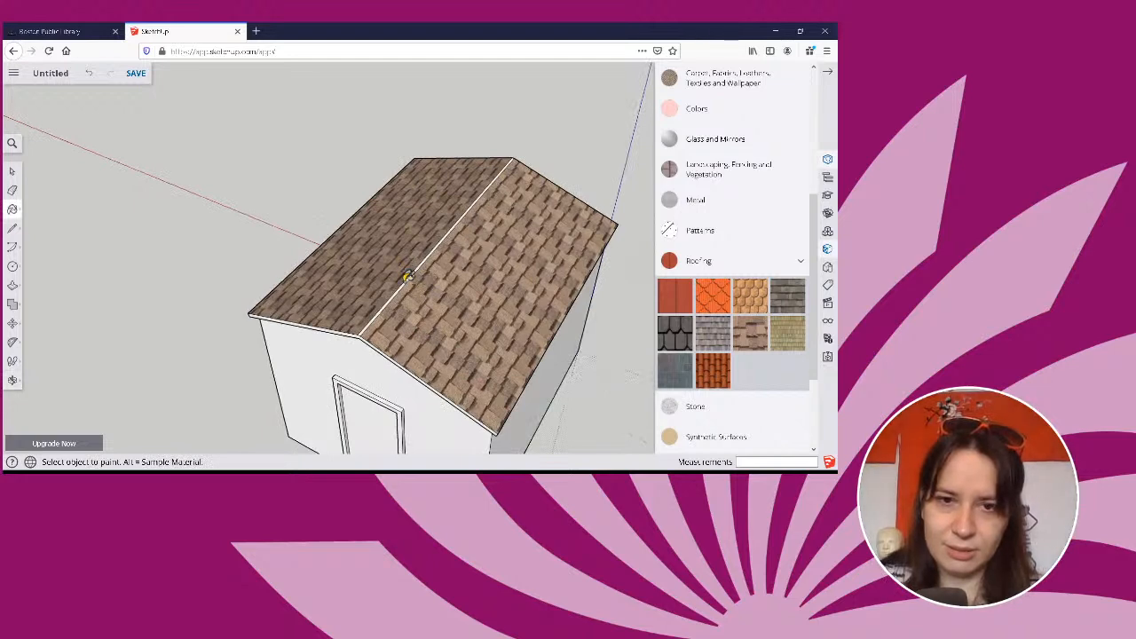
pyautogui.scroll(2, 408, 274)
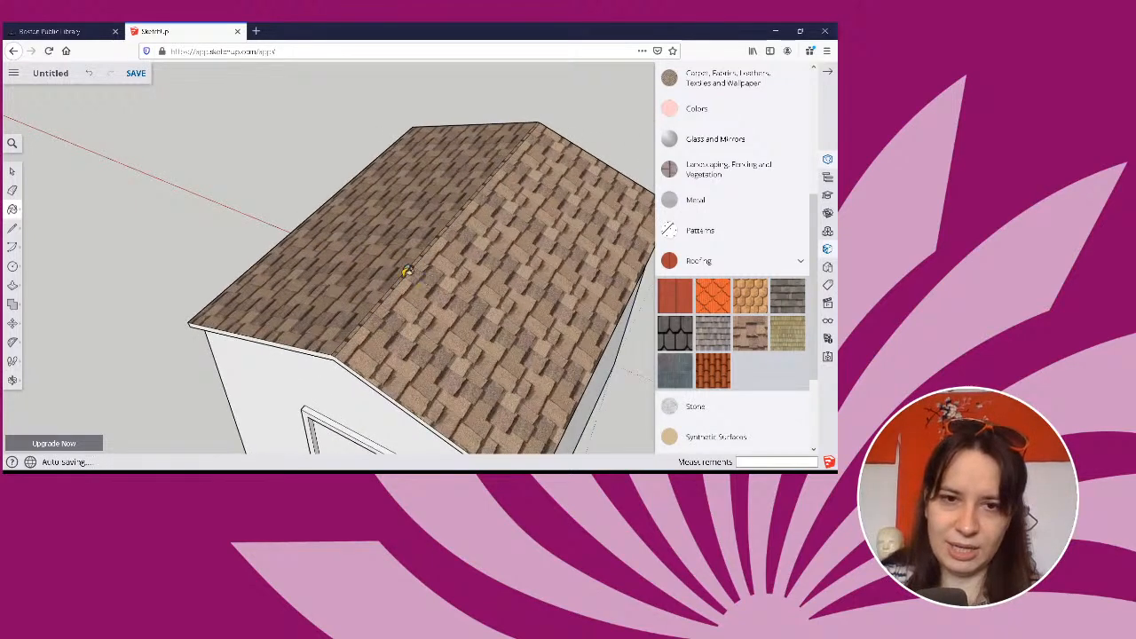
pyautogui.scroll(3, 408, 274)
pyautogui.scroll(-4, 407, 268)
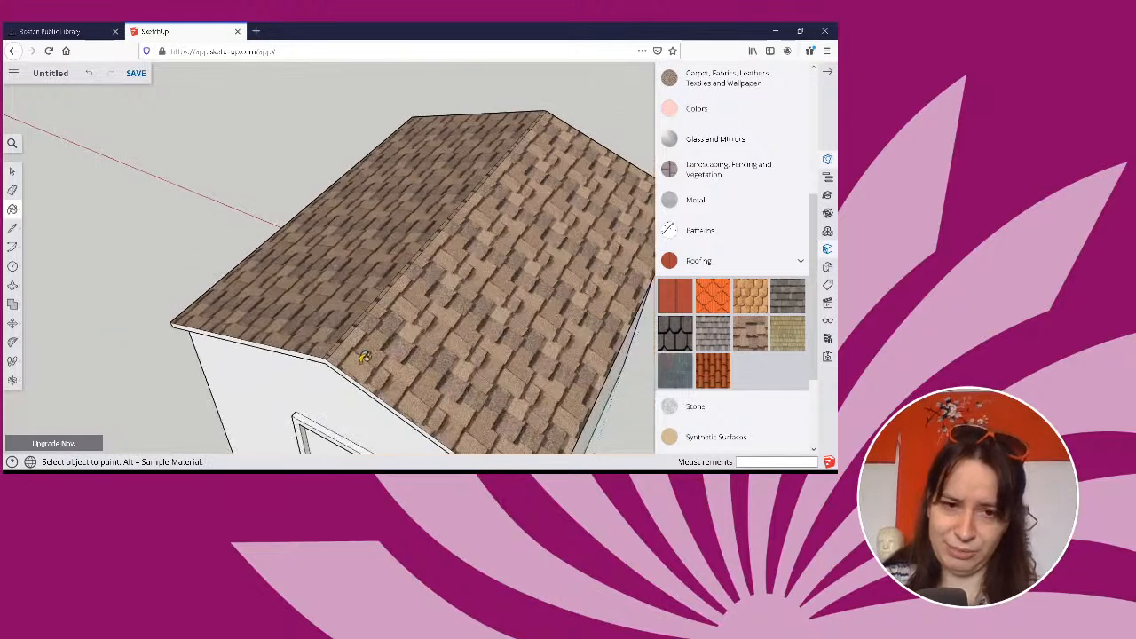
# Browse the Colors collection for a door frame colour with the door wall in view.
pyautogui.moveTo(364, 357)
pyautogui.mouseDown(button='middle')
pyautogui.moveTo(502, 216)
pyautogui.moveTo(418, 148)
pyautogui.moveTo(260, 127)
pyautogui.moveTo(378, 127)
pyautogui.moveTo(411, 147)
pyautogui.moveTo(653, 211)
pyautogui.mouseUp(button='middle')
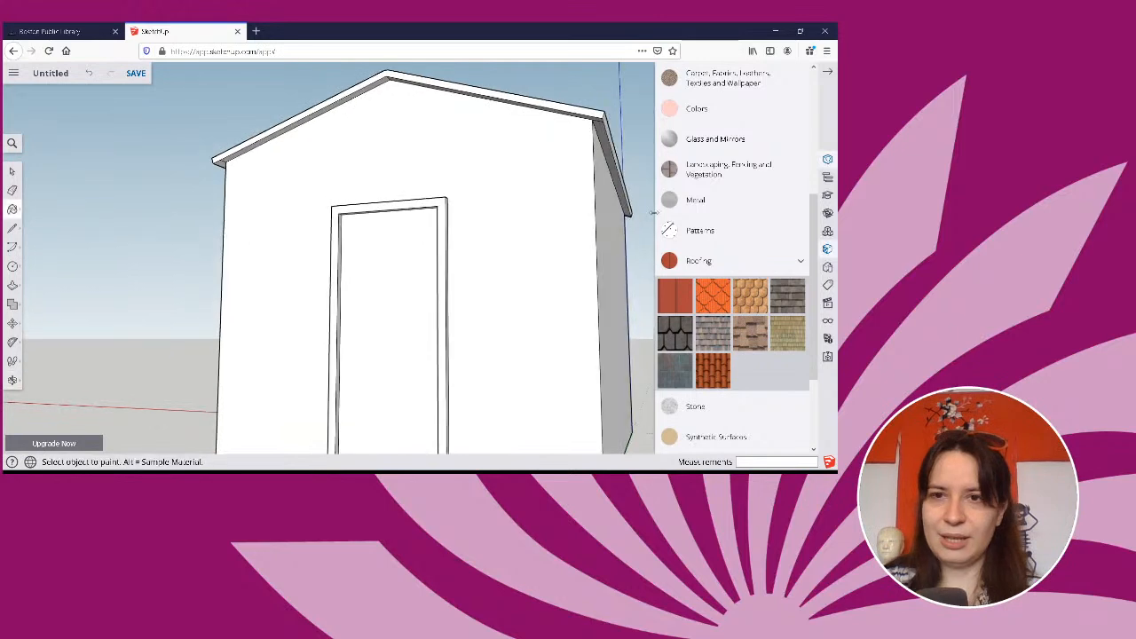
pyautogui.click(696, 109)
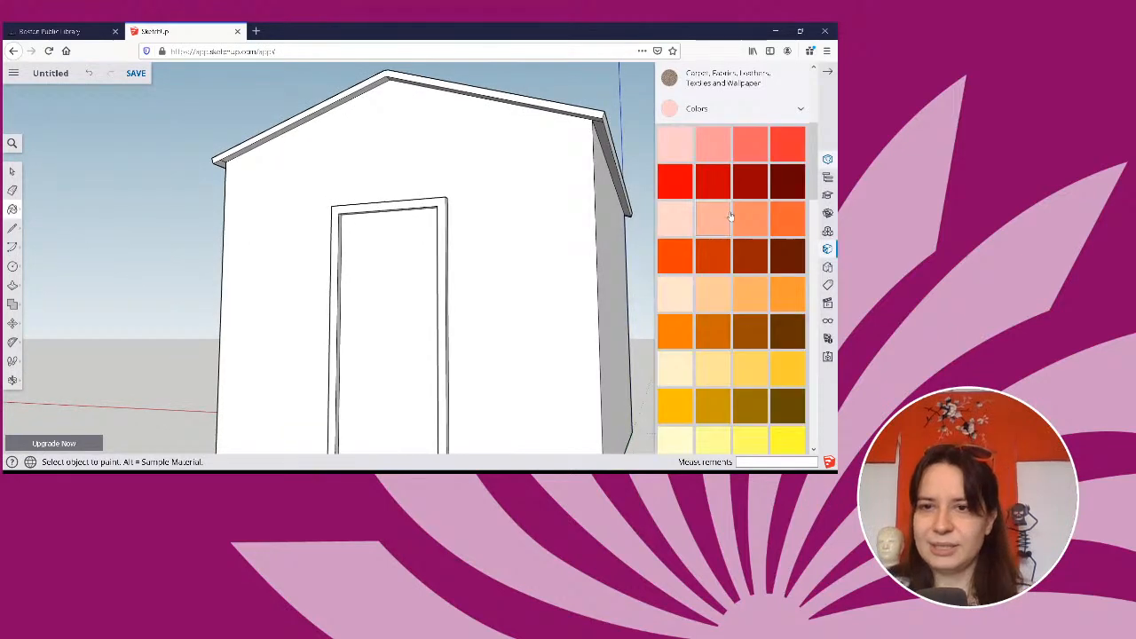
pyautogui.scroll(-10, 723, 222)
pyautogui.scroll(8, 721, 224)
pyautogui.scroll(3, 721, 224)
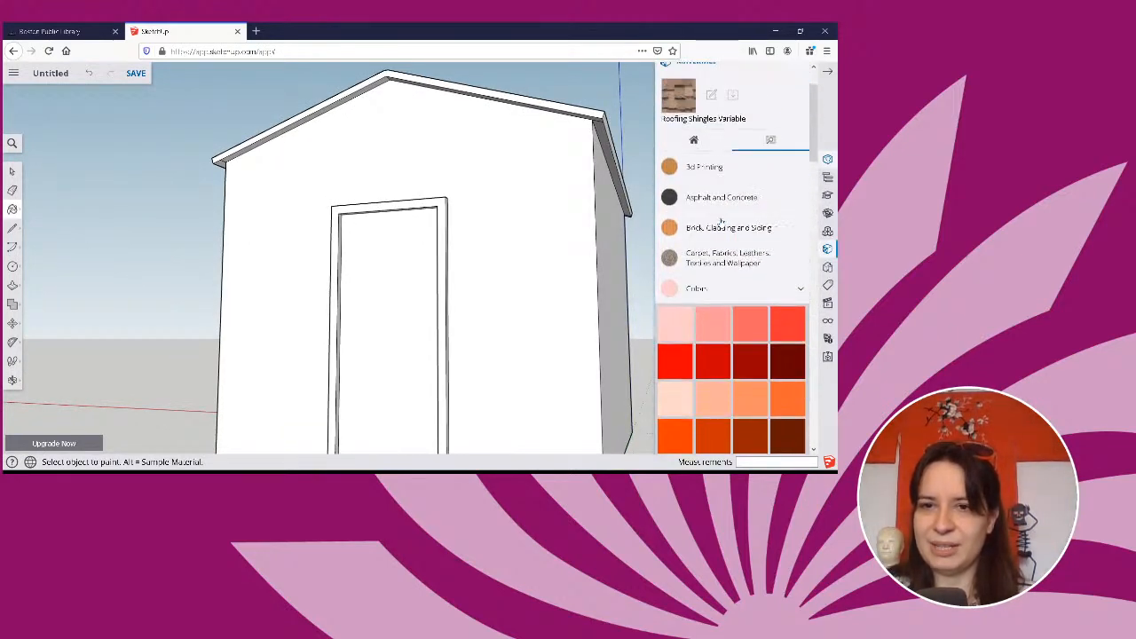
pyautogui.scroll(-3, 721, 222)
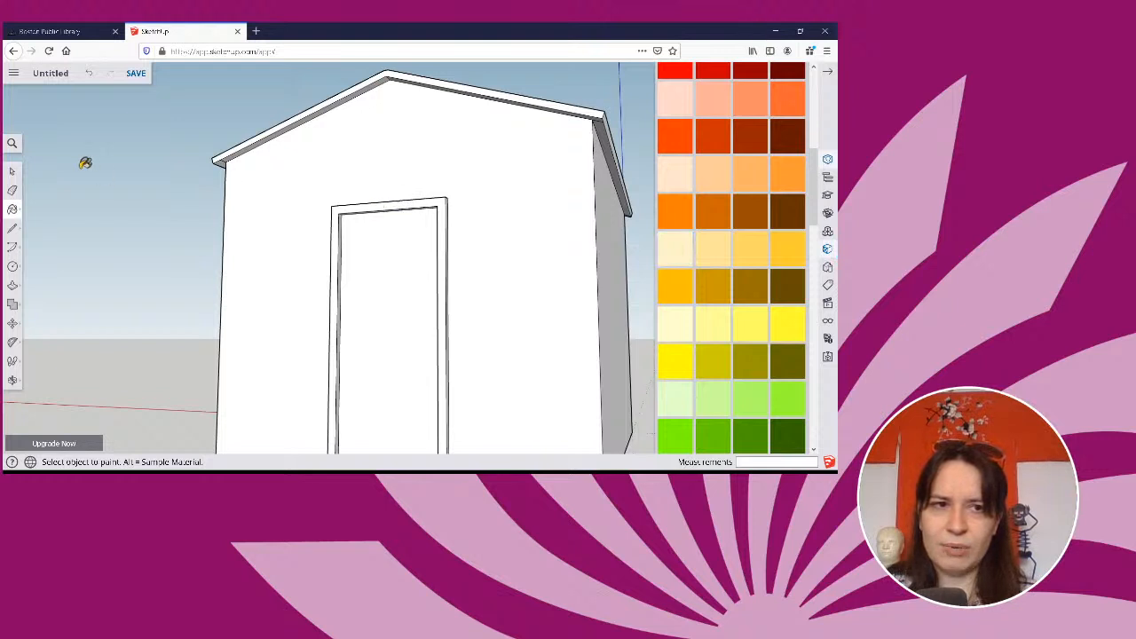
# Select the front face of the door frame and extend the selection to its connected faces.
pyautogui.click(12, 171)
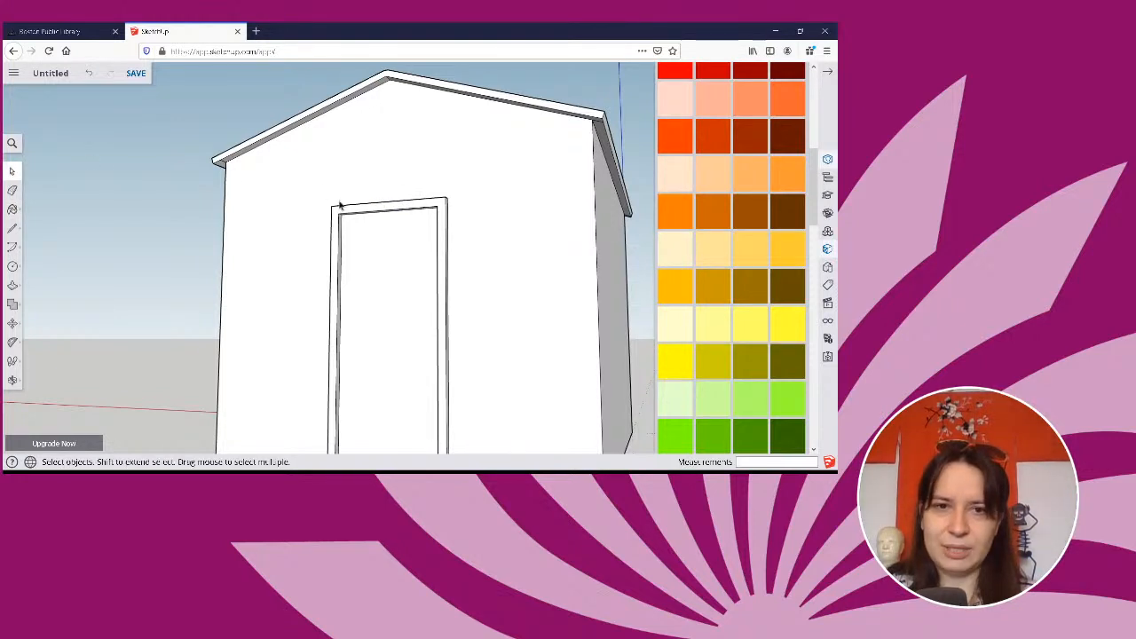
pyautogui.moveTo(460, 252); pyautogui.dragTo(321, 219, button='middle')
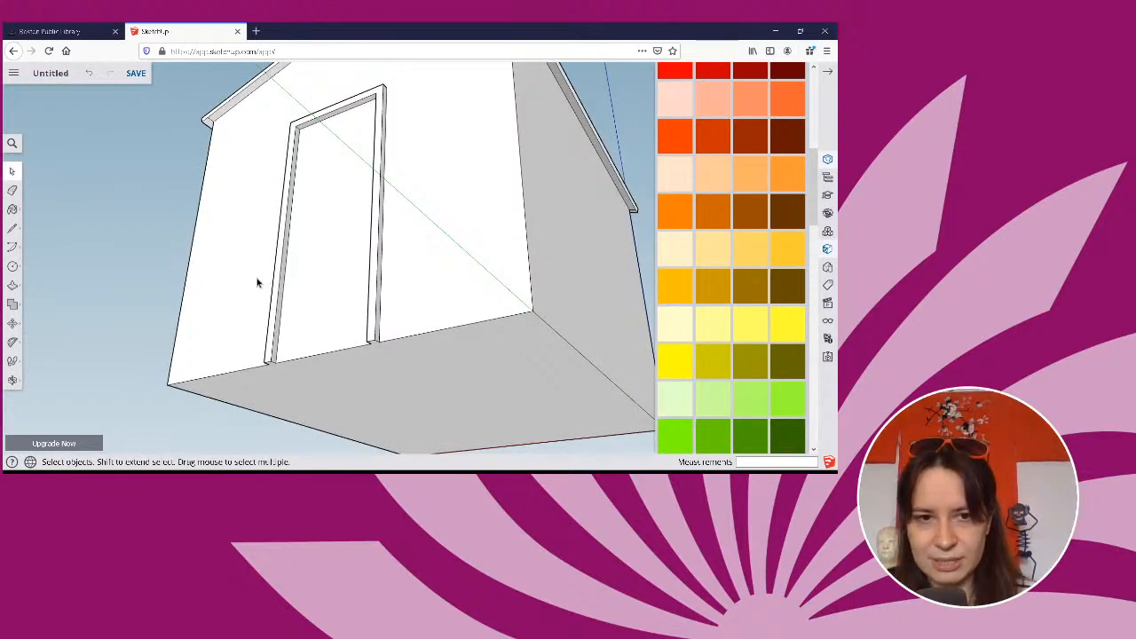
pyautogui.moveTo(256, 277); pyautogui.dragTo(396, 278)
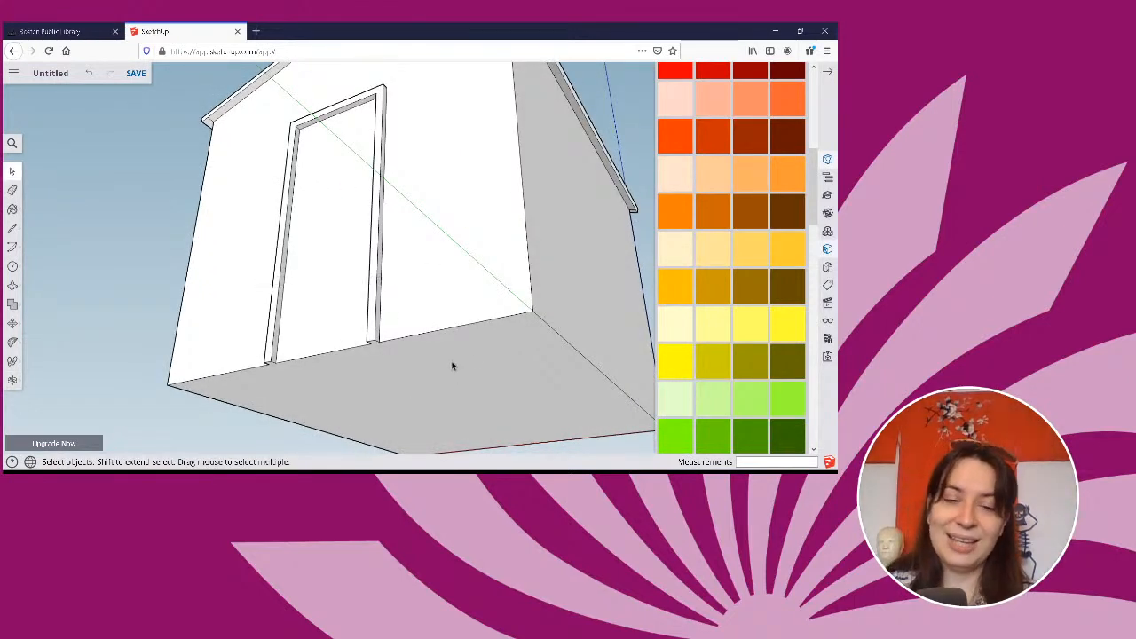
pyautogui.moveTo(472, 332); pyautogui.dragTo(411, 251, button='middle')
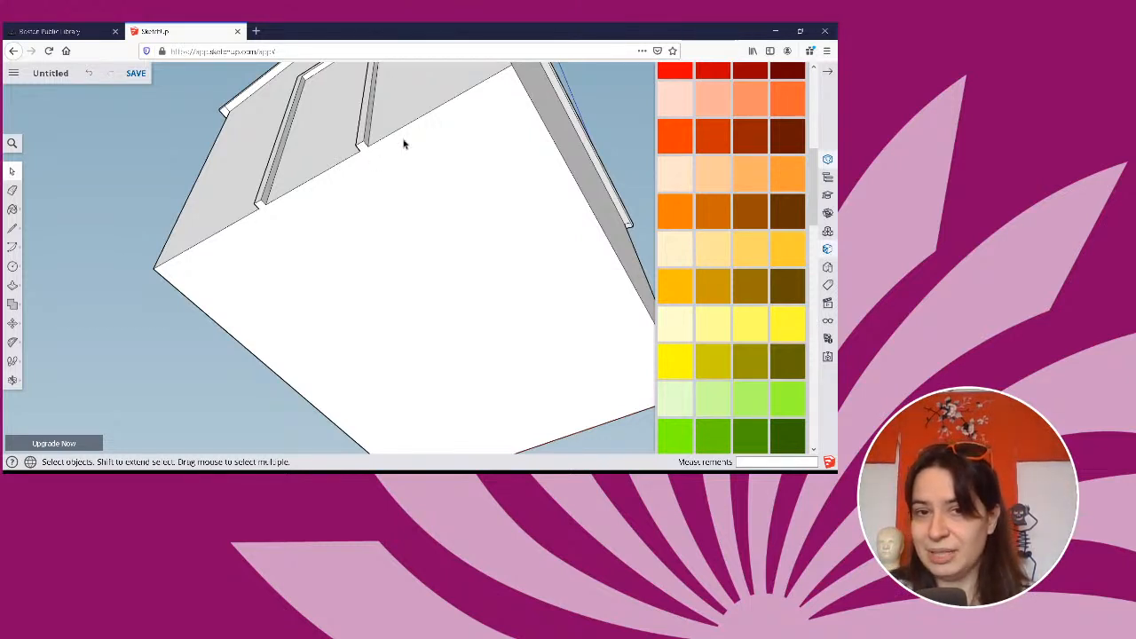
pyautogui.moveTo(465, 228); pyautogui.dragTo(423, 306, button='middle')
pyautogui.click(424, 308)
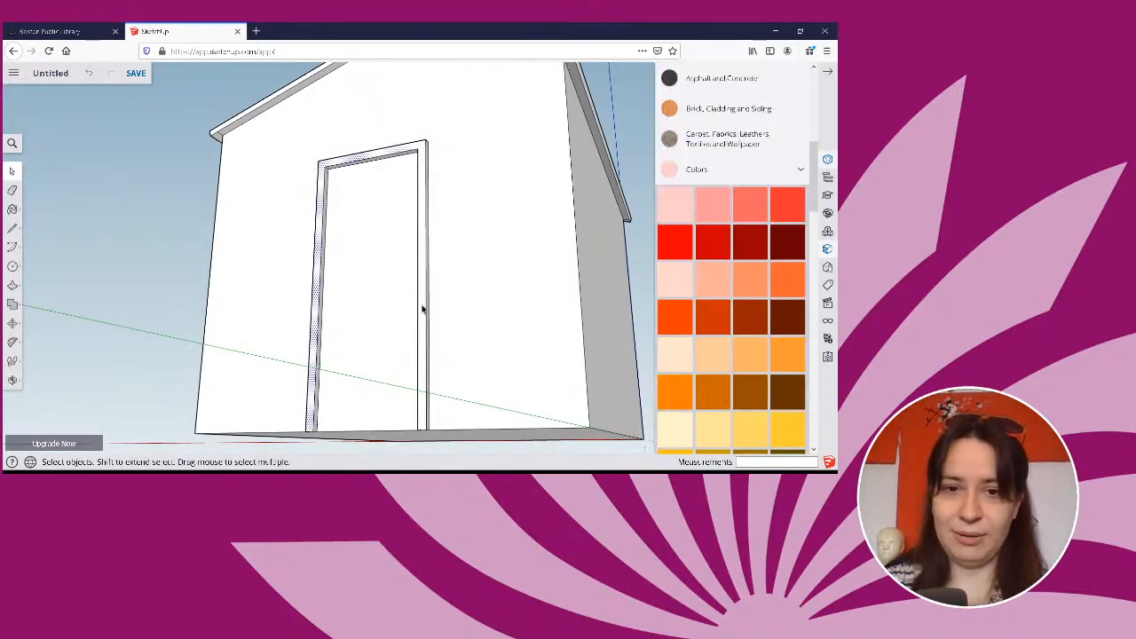
pyautogui.rightClick(423, 308)
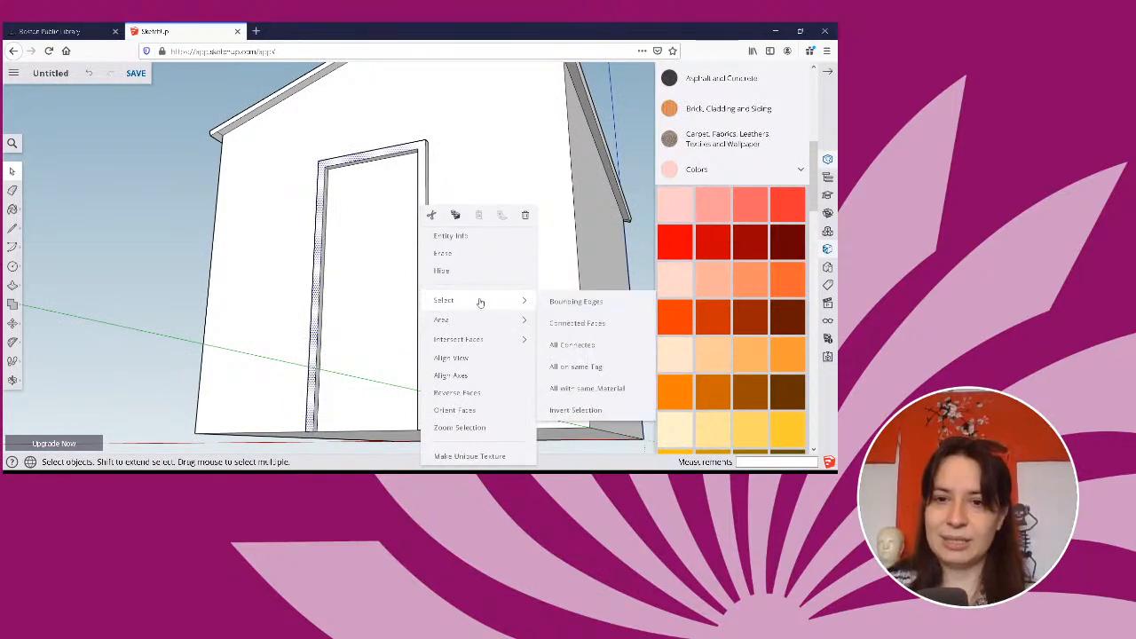
pyautogui.click(559, 325)
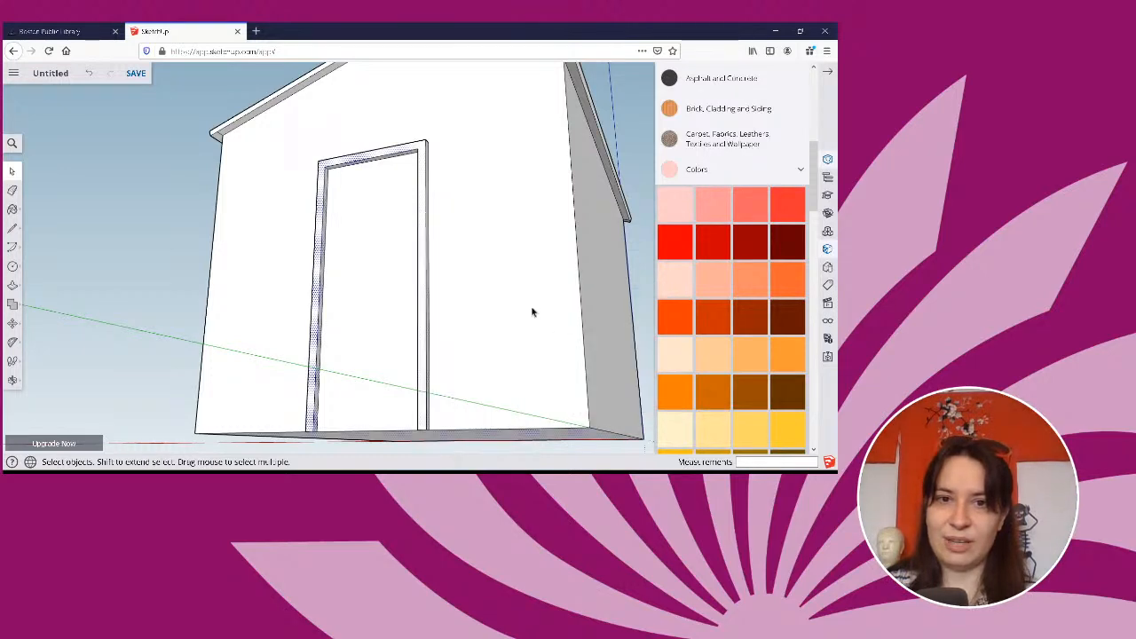
# Check the selection from below, and paint the selected door frame faces and house floor with Color D01.
pyautogui.moveTo(525, 294); pyautogui.dragTo(443, 226, button='middle')
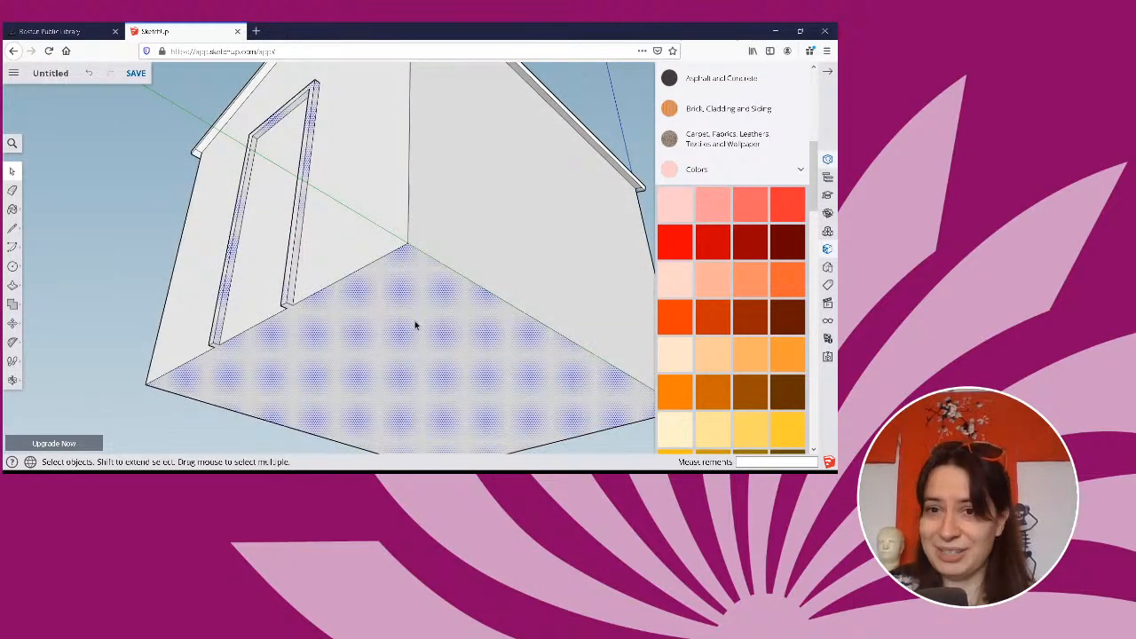
pyautogui.moveTo(421, 322); pyautogui.dragTo(366, 369, button='middle')
pyautogui.click(12, 211)
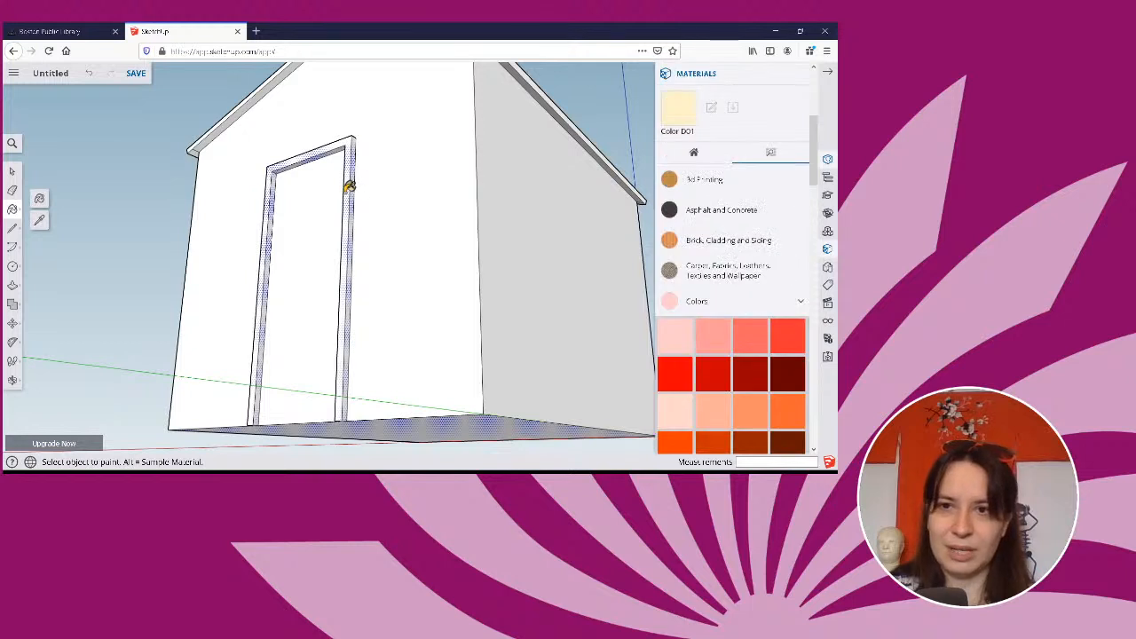
pyautogui.click(348, 187)
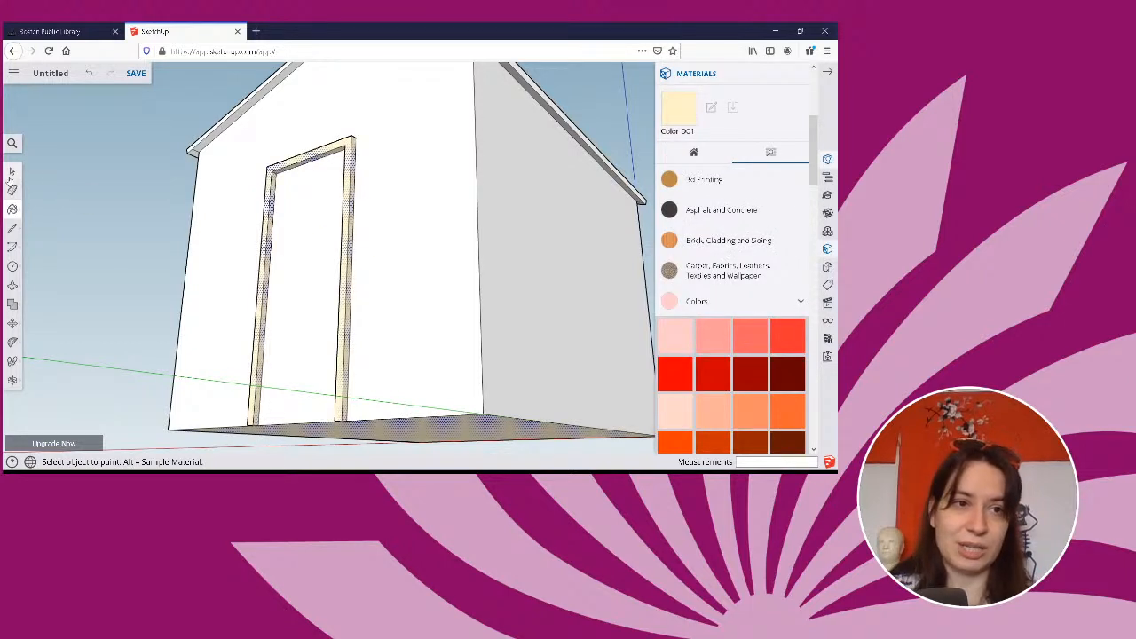
# Clear the door frame selection and paint the front face of the window frame nearest the door wall with Color D01.
pyautogui.click(13, 170)
pyautogui.click(150, 195)
pyautogui.moveTo(482, 272); pyautogui.dragTo(728, 293, button='middle')
pyautogui.moveTo(348, 271); pyautogui.dragTo(470, 217, button='middle')
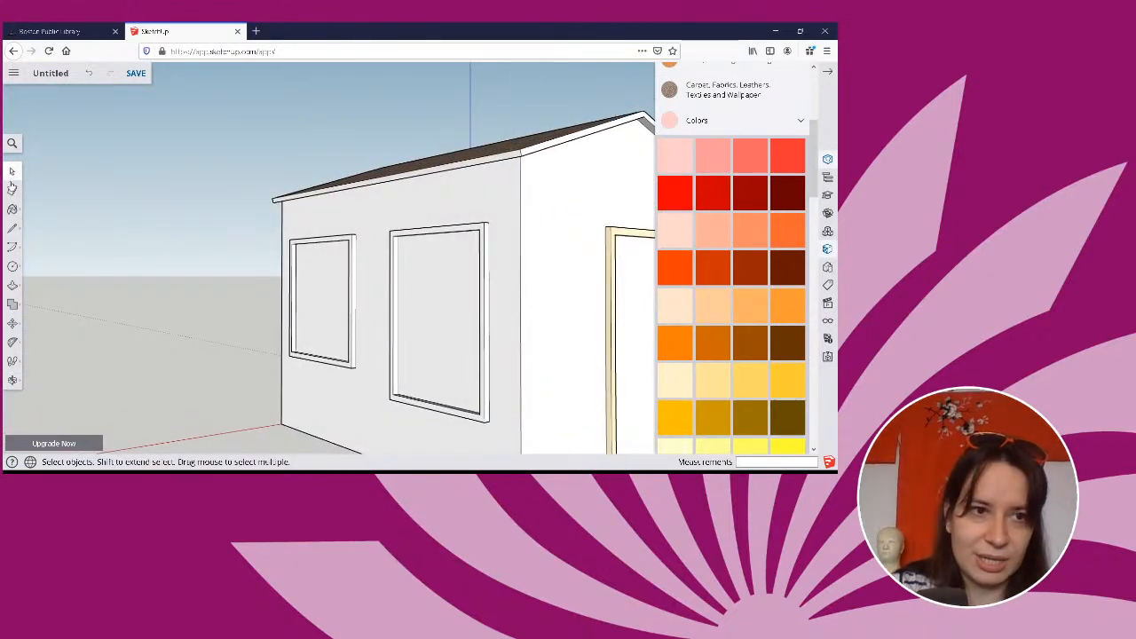
pyautogui.click(13, 209)
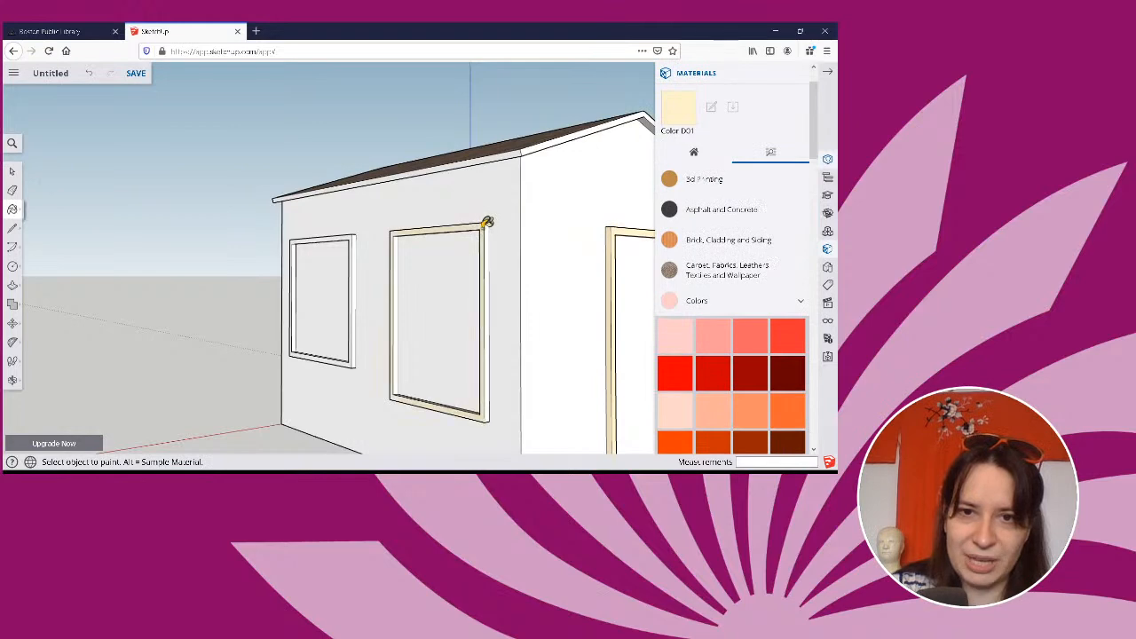
pyautogui.moveTo(489, 251)
pyautogui.mouseDown(button='middle')
pyautogui.moveTo(426, 279)
pyautogui.moveTo(453, 315)
pyautogui.moveTo(541, 286)
pyautogui.moveTo(545, 261)
pyautogui.moveTo(506, 254)
pyautogui.moveTo(337, 262)
pyautogui.mouseUp(button='middle')
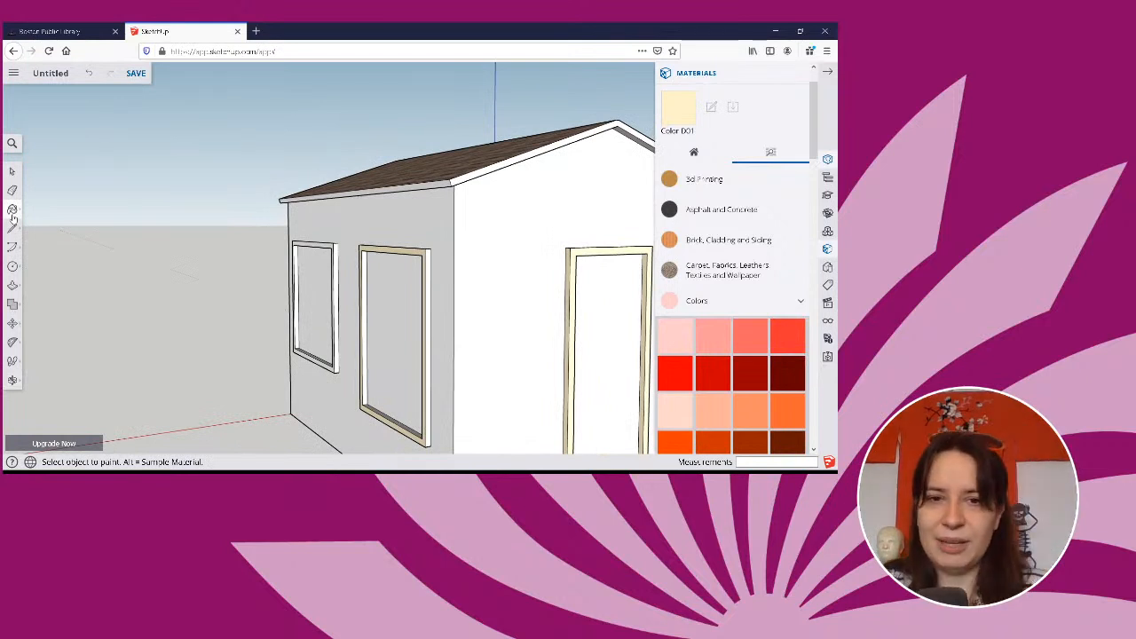
# Select the top edge of the window frame nearest the door, extend the selection to connected faces, and paint the frame's outer side with Color D01.
pyautogui.click(12, 171)
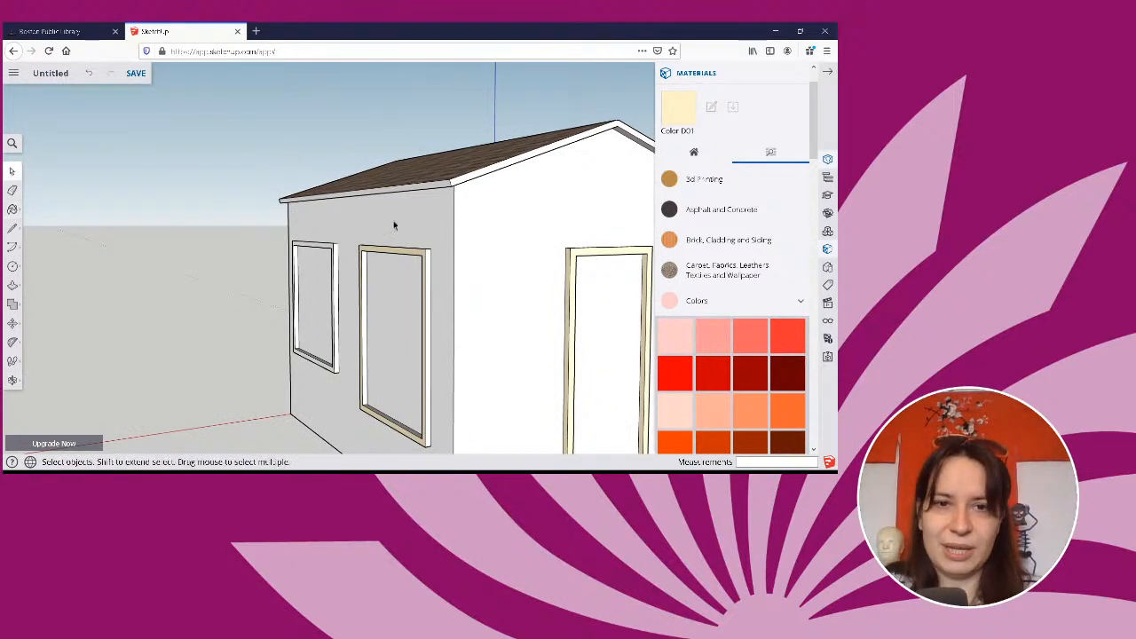
pyautogui.click(389, 256)
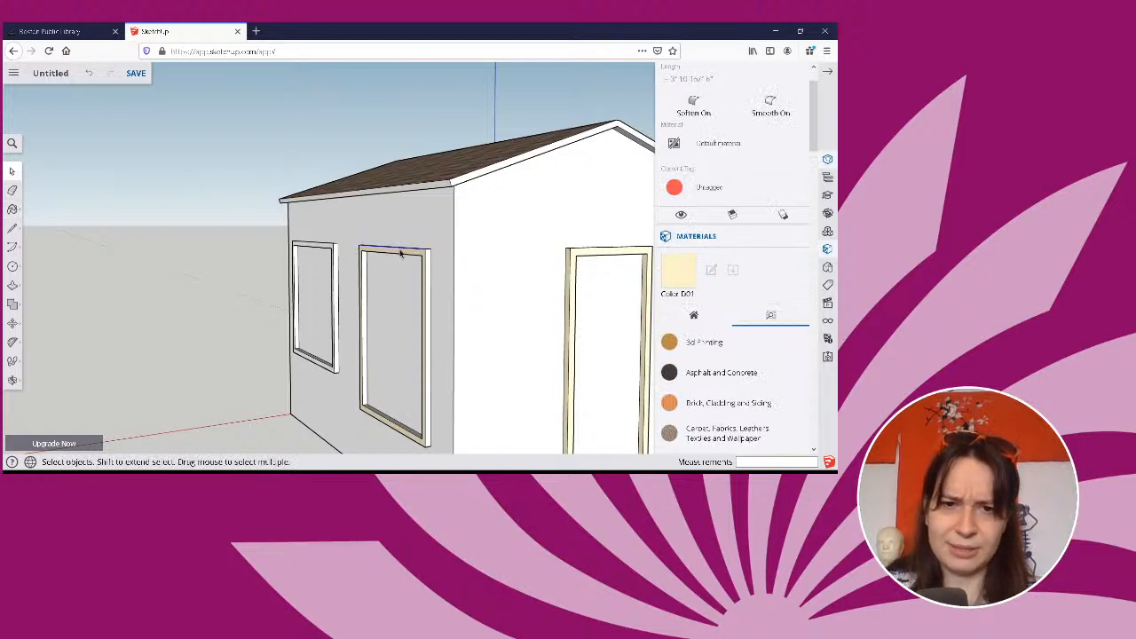
pyautogui.click(398, 253)
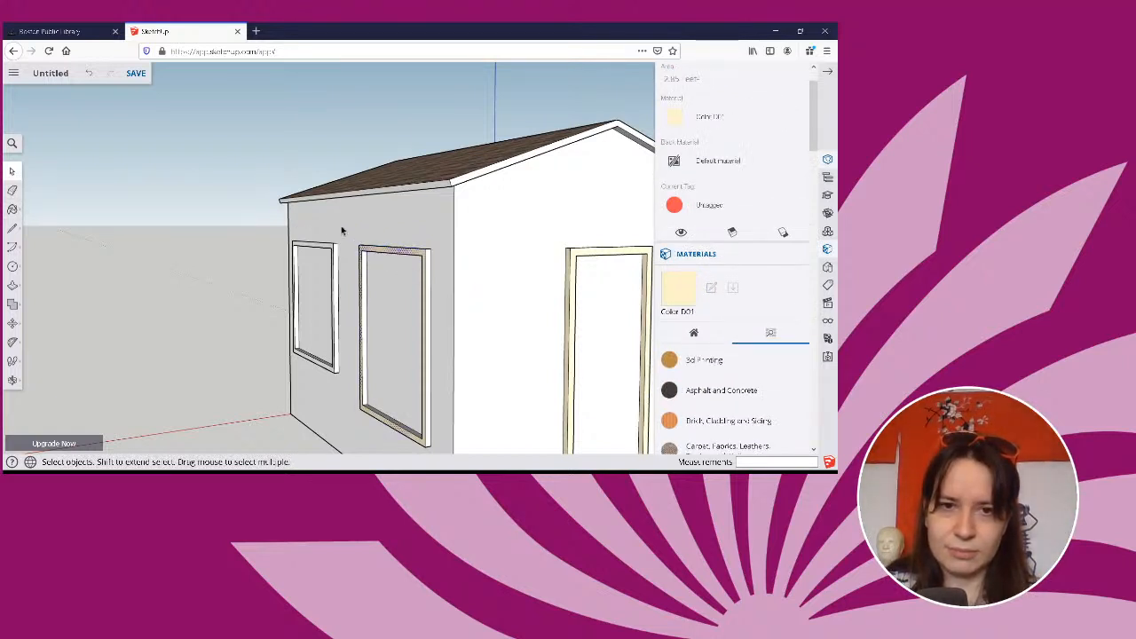
pyautogui.rightClick(393, 253)
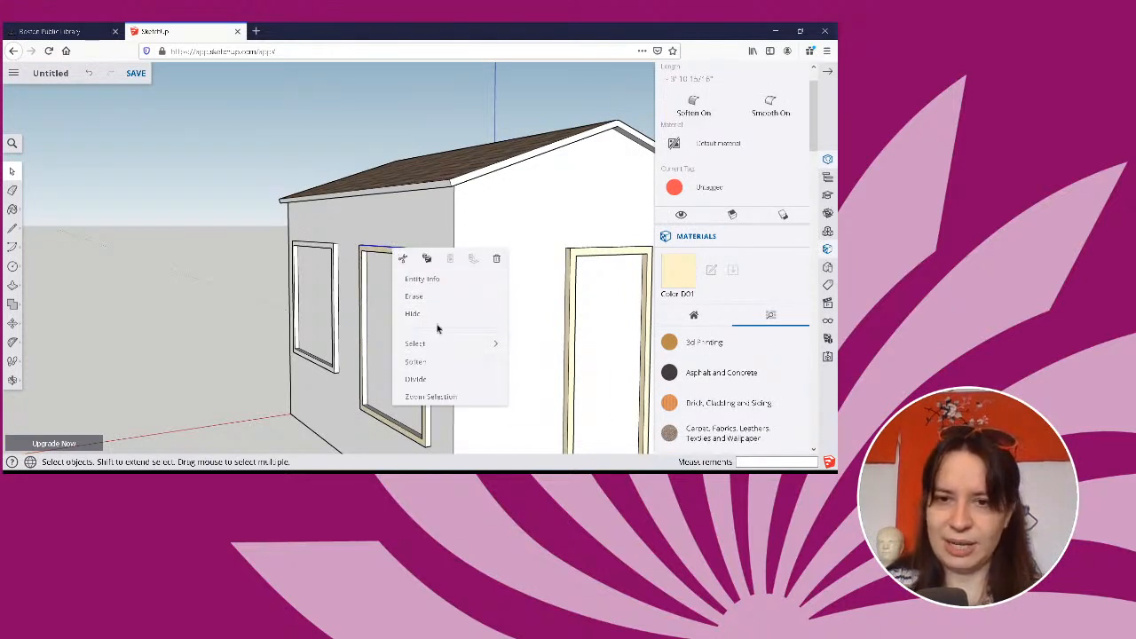
pyautogui.moveTo(469, 343)
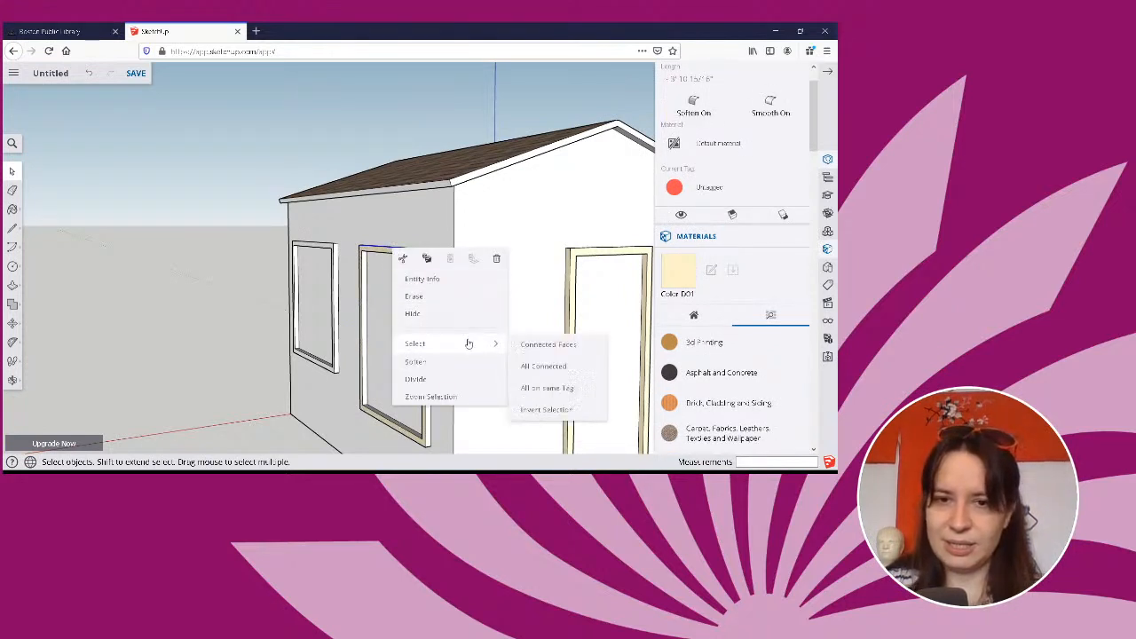
pyautogui.click(580, 351)
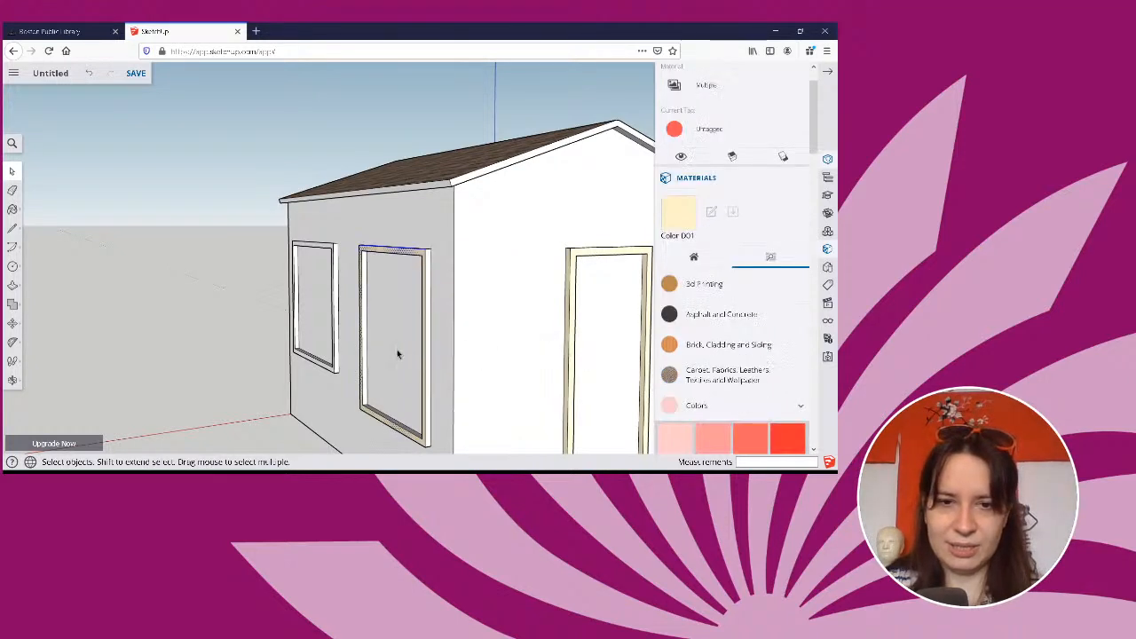
pyautogui.click(12, 209)
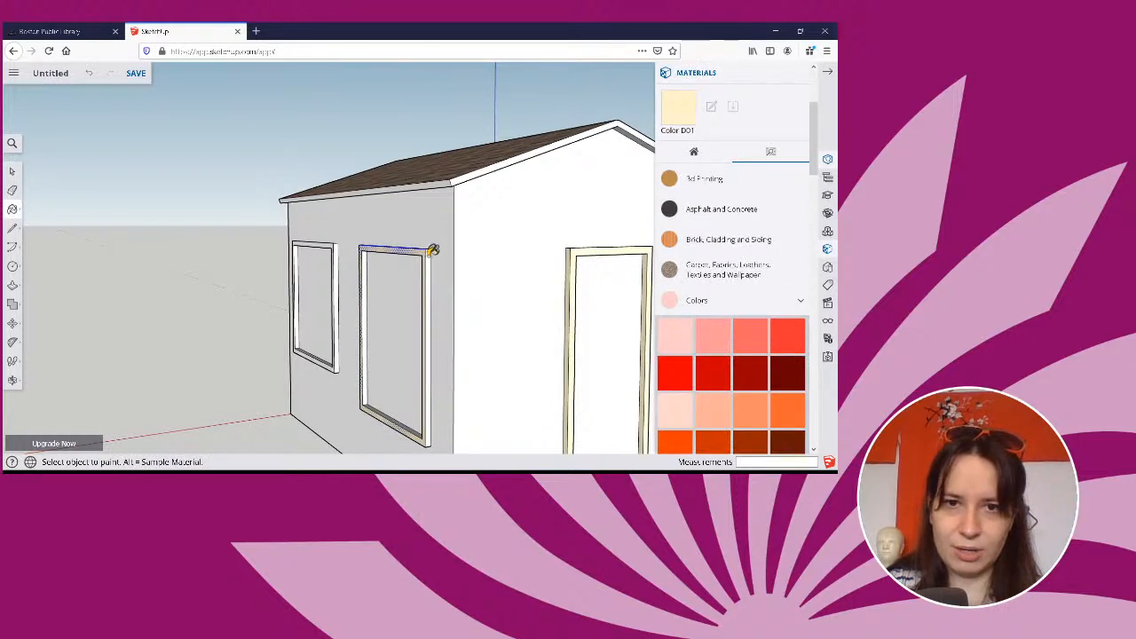
# Try to select the connected faces of the same window frame from its top edge, and select its front face from another angle.
pyautogui.click(12, 171)
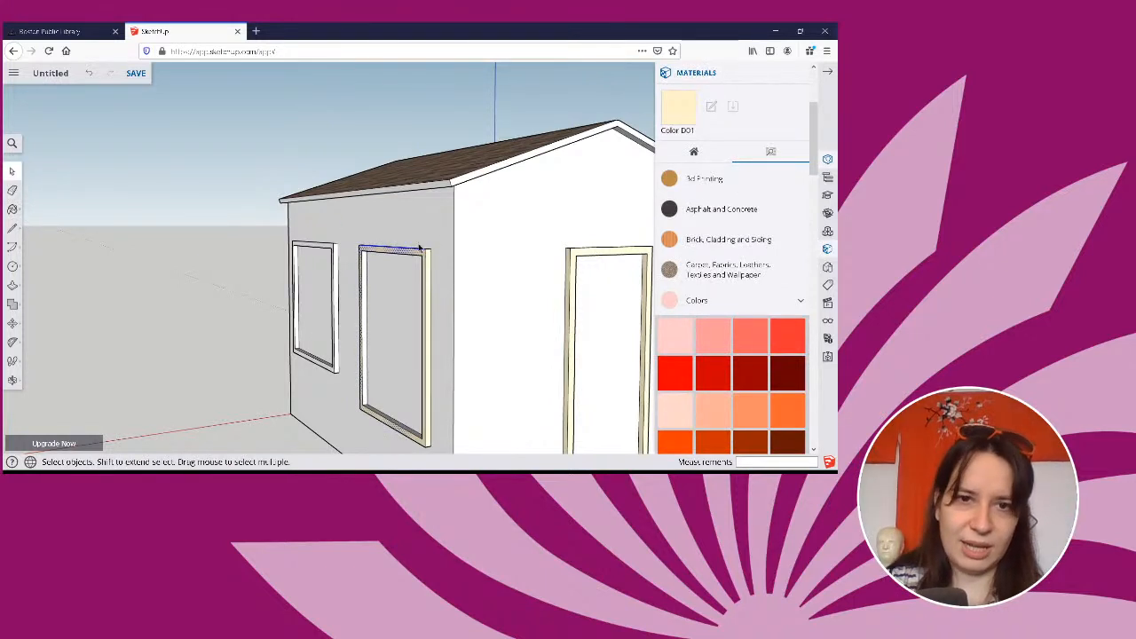
pyautogui.click(405, 254)
pyautogui.rightClick(406, 254)
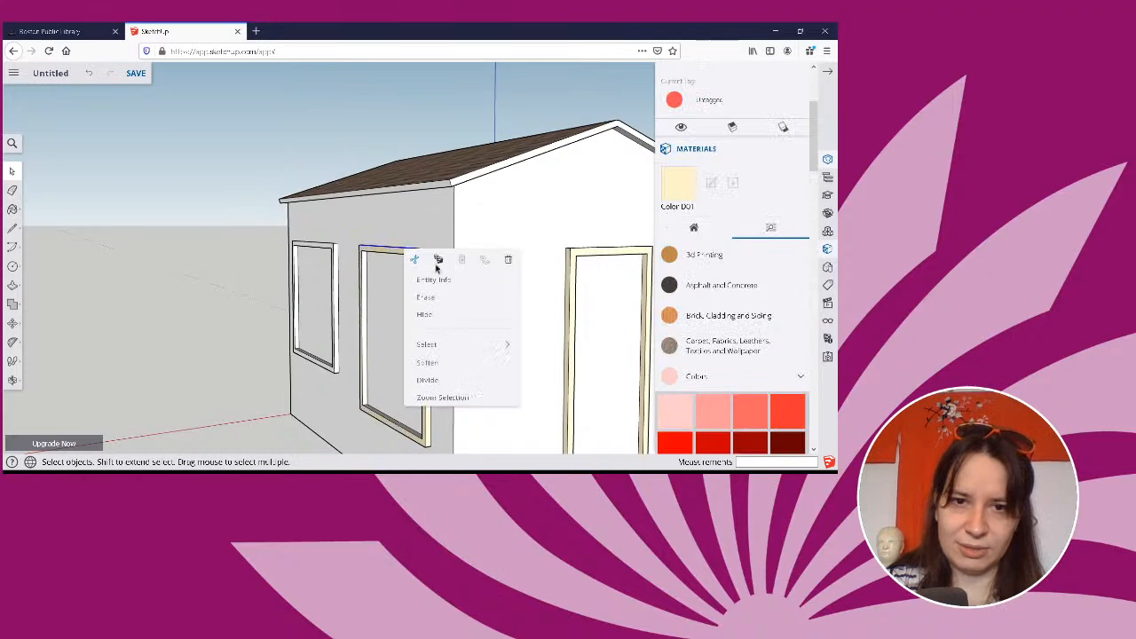
pyautogui.moveTo(459, 343)
pyautogui.click(557, 353)
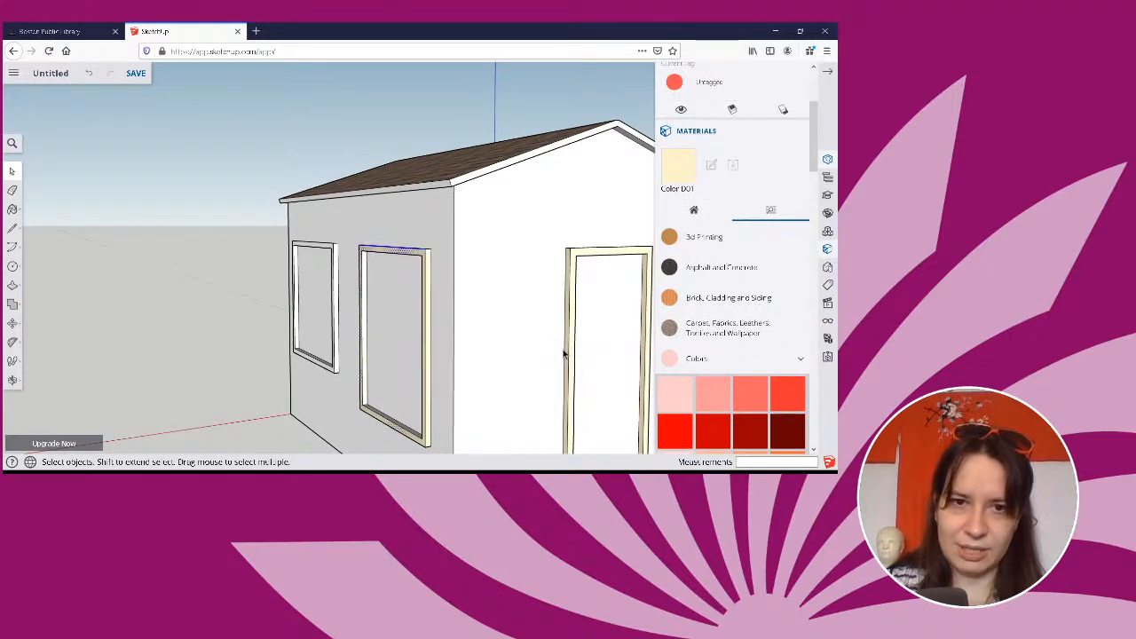
pyautogui.moveTo(448, 312); pyautogui.dragTo(506, 306, button='middle')
pyautogui.click(436, 253)
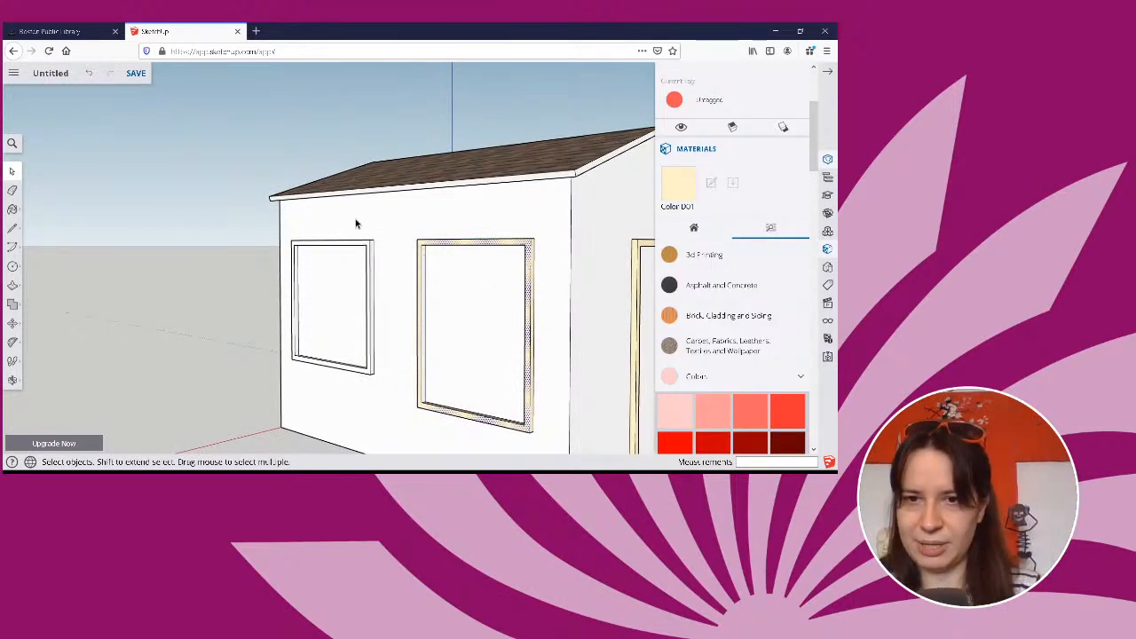
pyautogui.moveTo(543, 280); pyautogui.dragTo(514, 201)
pyautogui.click(458, 275)
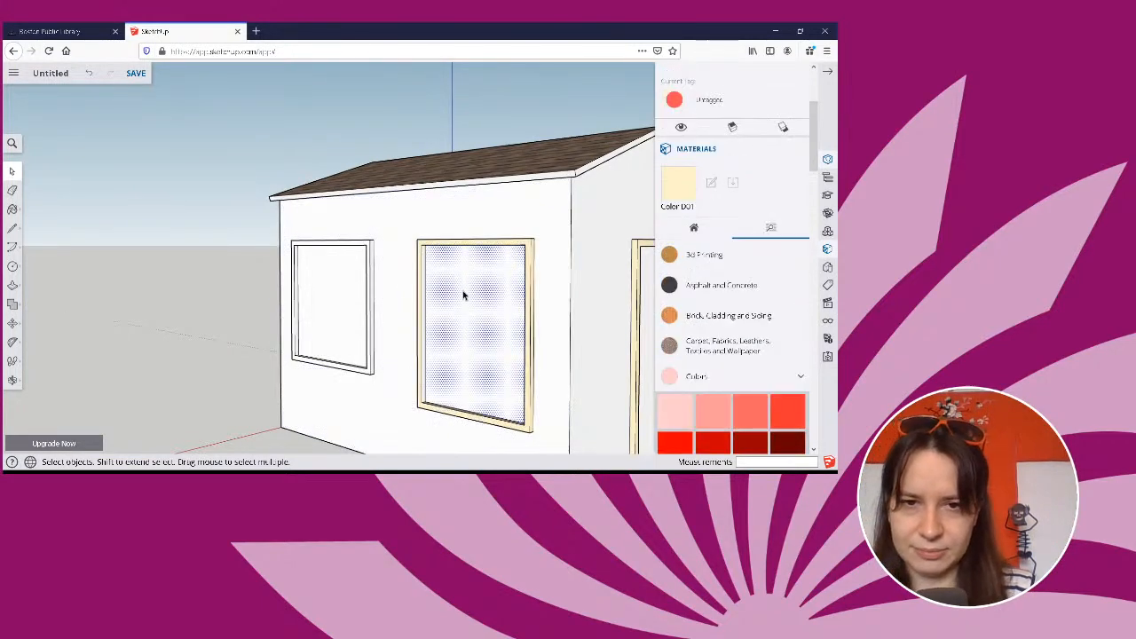
pyautogui.moveTo(572, 363); pyautogui.dragTo(560, 223, button='middle')
pyautogui.moveTo(538, 302); pyautogui.dragTo(806, 284)
pyautogui.press('space')
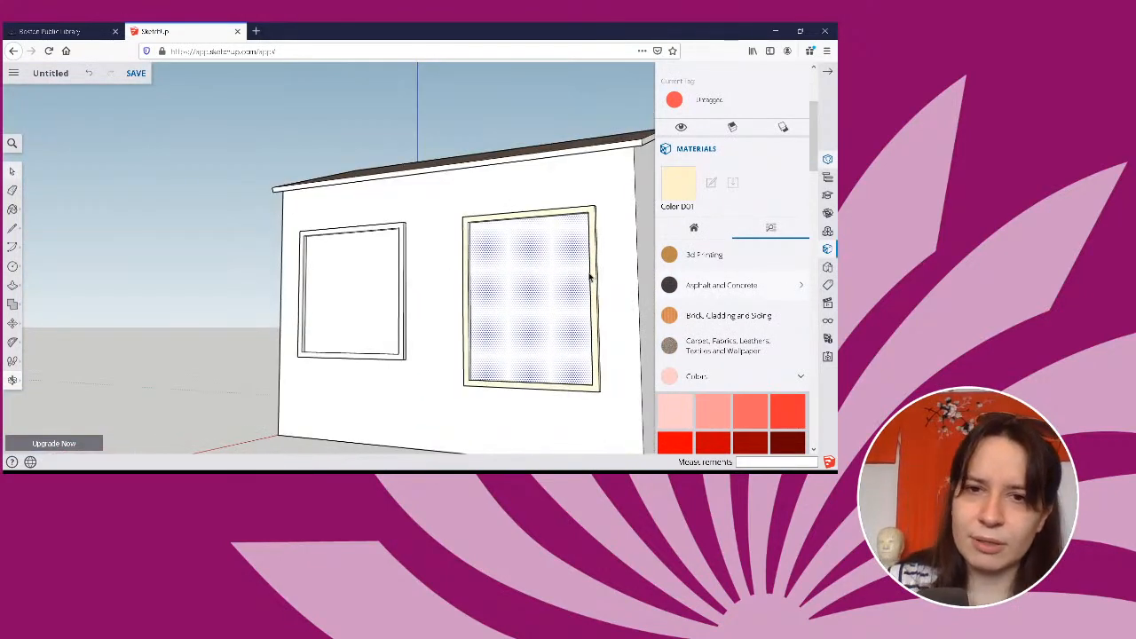
pyautogui.click(366, 255)
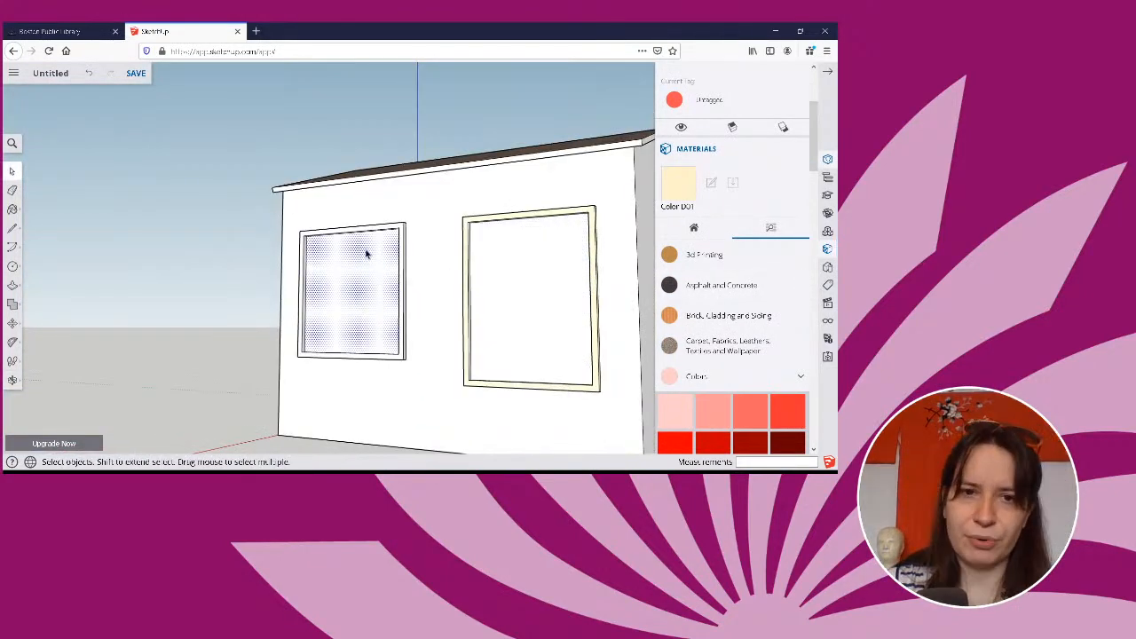
# Select the front face of the window frame nearest the door, extend it to the connected faces, and paint them with Color D01.
pyautogui.click(467, 246)
pyautogui.rightClick(466, 245)
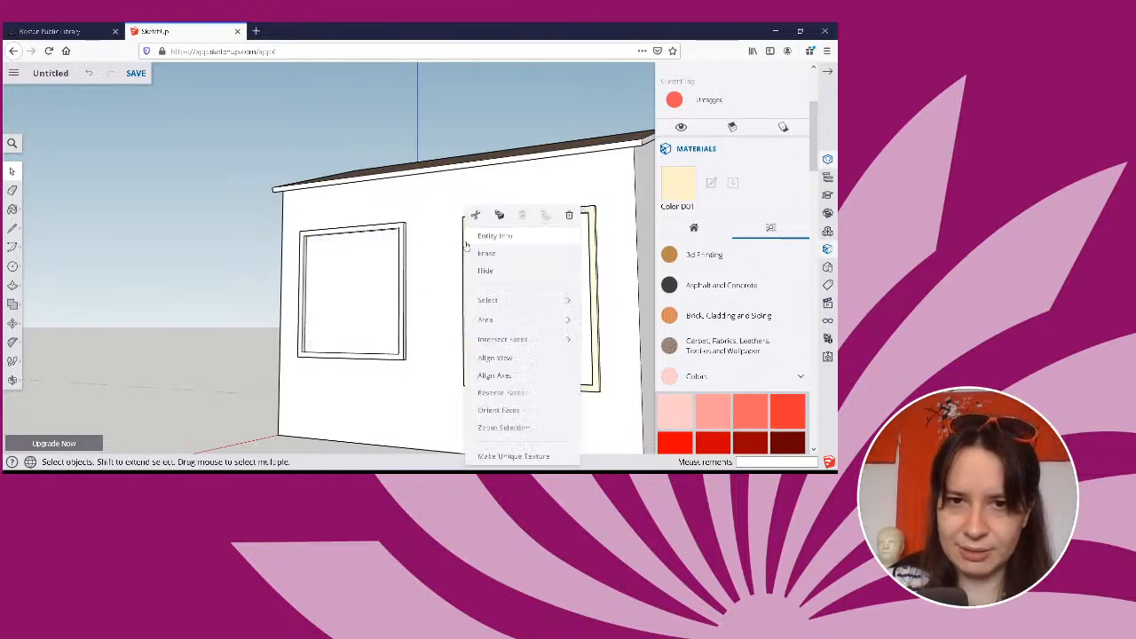
pyautogui.moveTo(510, 302)
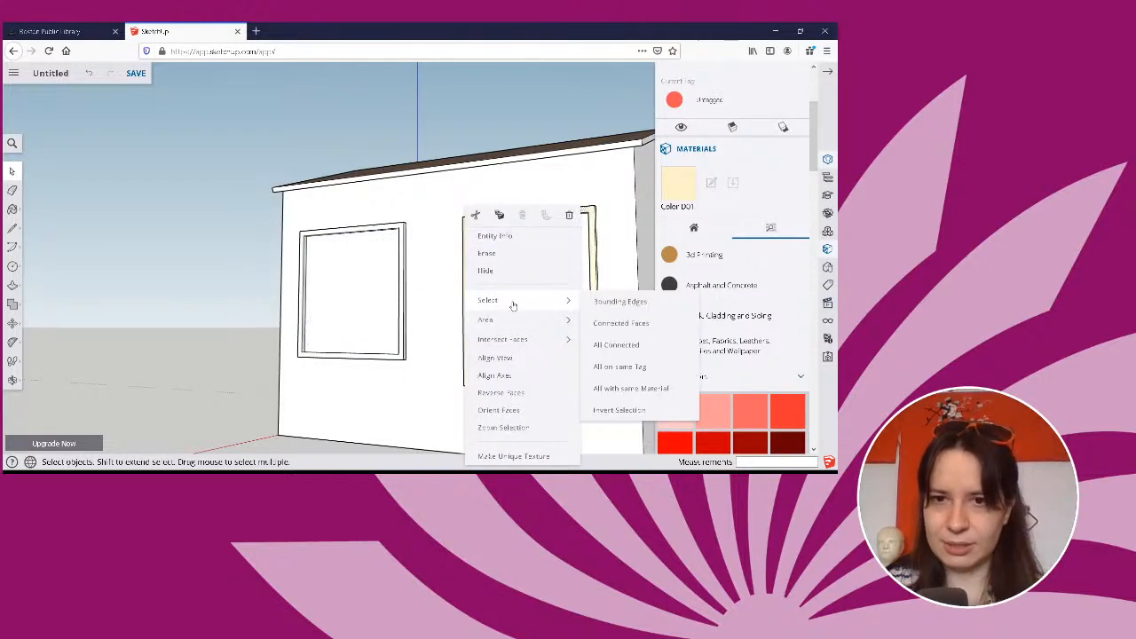
pyautogui.click(599, 325)
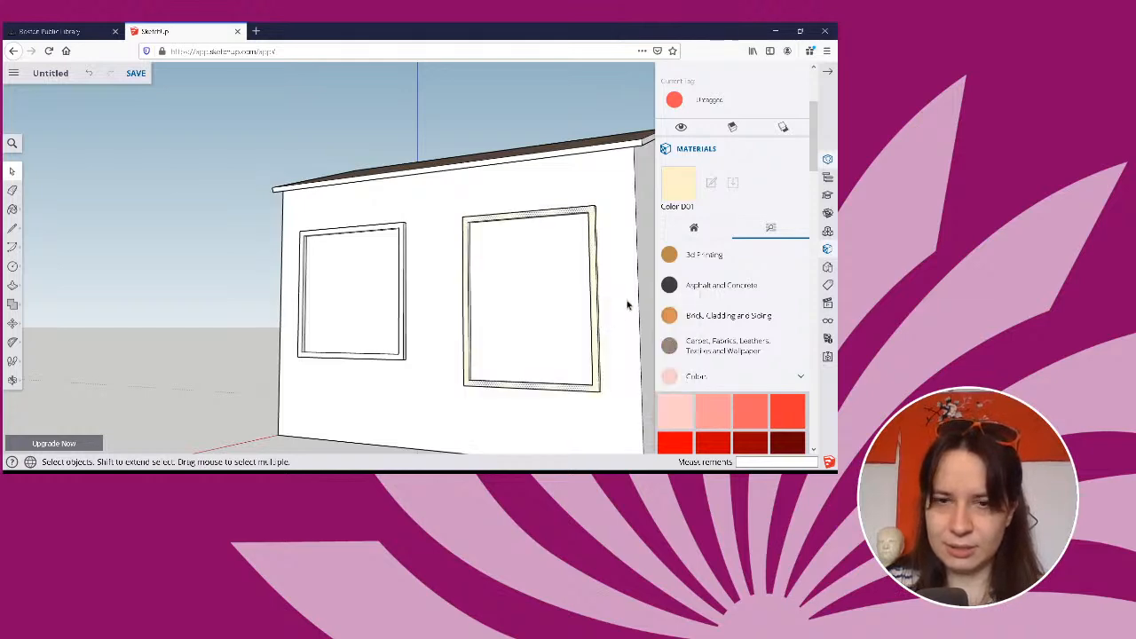
pyautogui.moveTo(627, 305)
pyautogui.mouseDown(button='middle')
pyautogui.moveTo(606, 243)
pyautogui.moveTo(571, 223)
pyautogui.moveTo(530, 244)
pyautogui.moveTo(514, 277)
pyautogui.mouseUp(button='middle')
pyautogui.press('b')
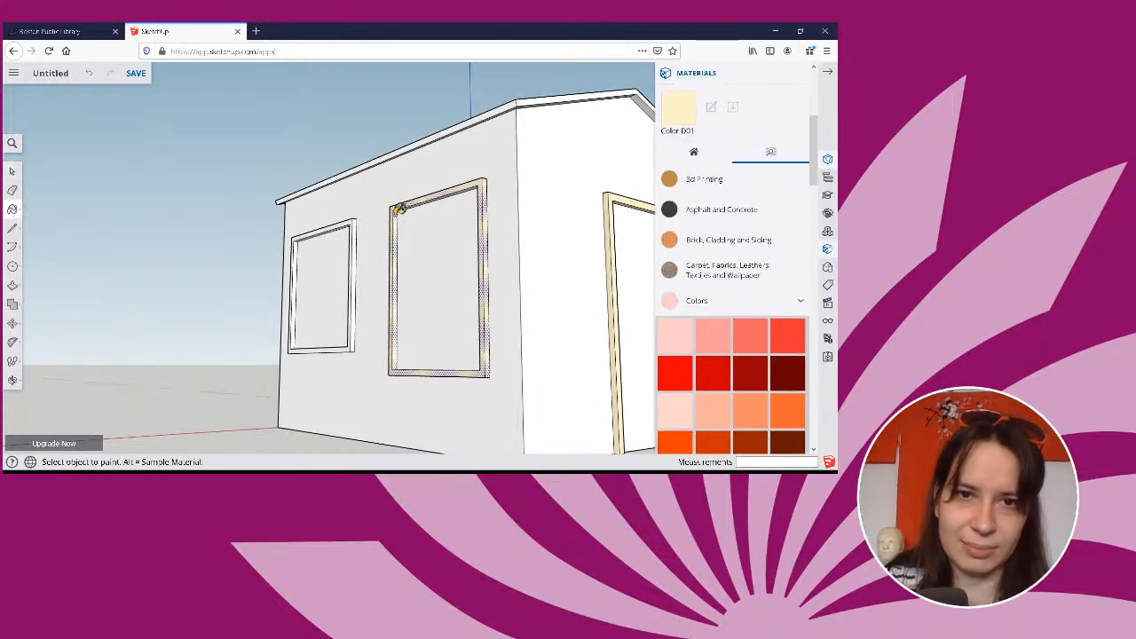
pyautogui.moveTo(399, 208); pyautogui.dragTo(510, 257, button='middle')
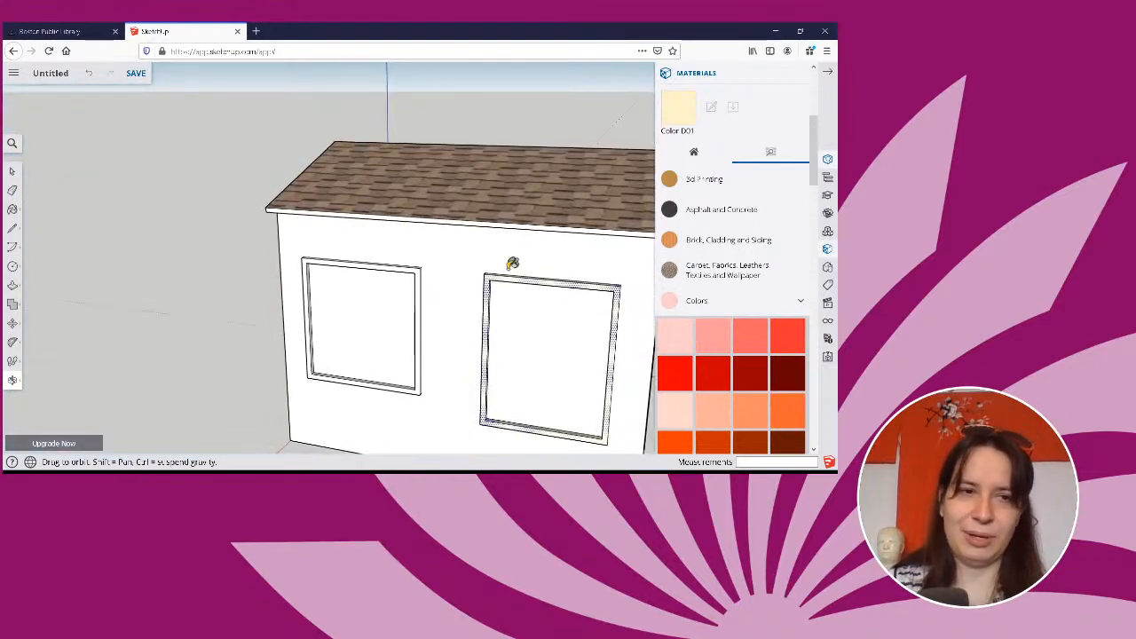
pyautogui.click(12, 171)
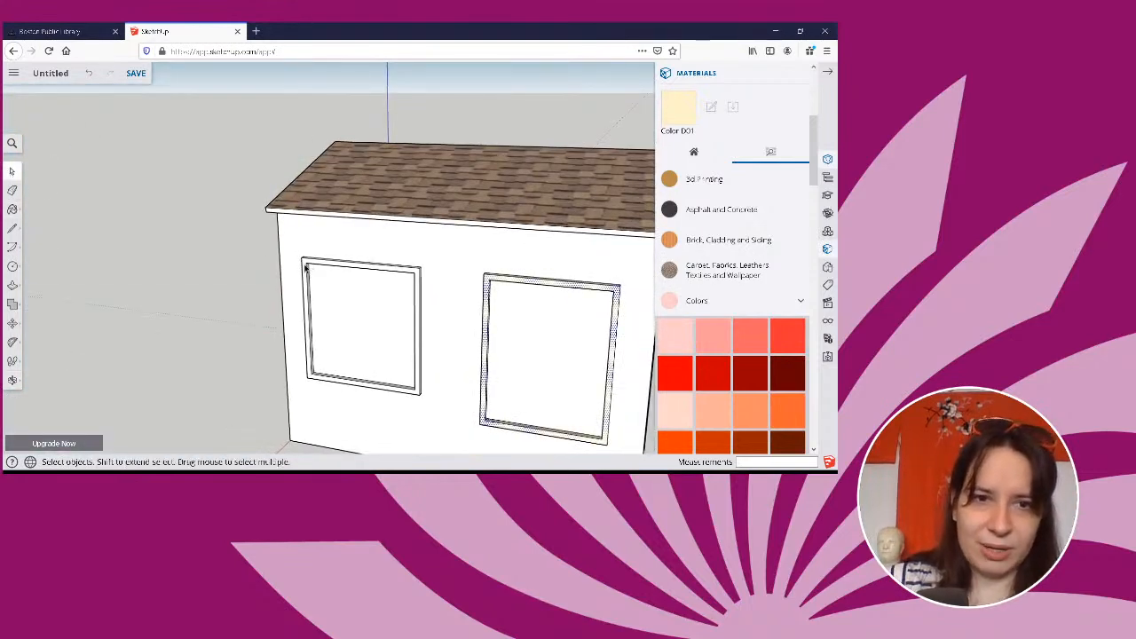
pyautogui.click(306, 267)
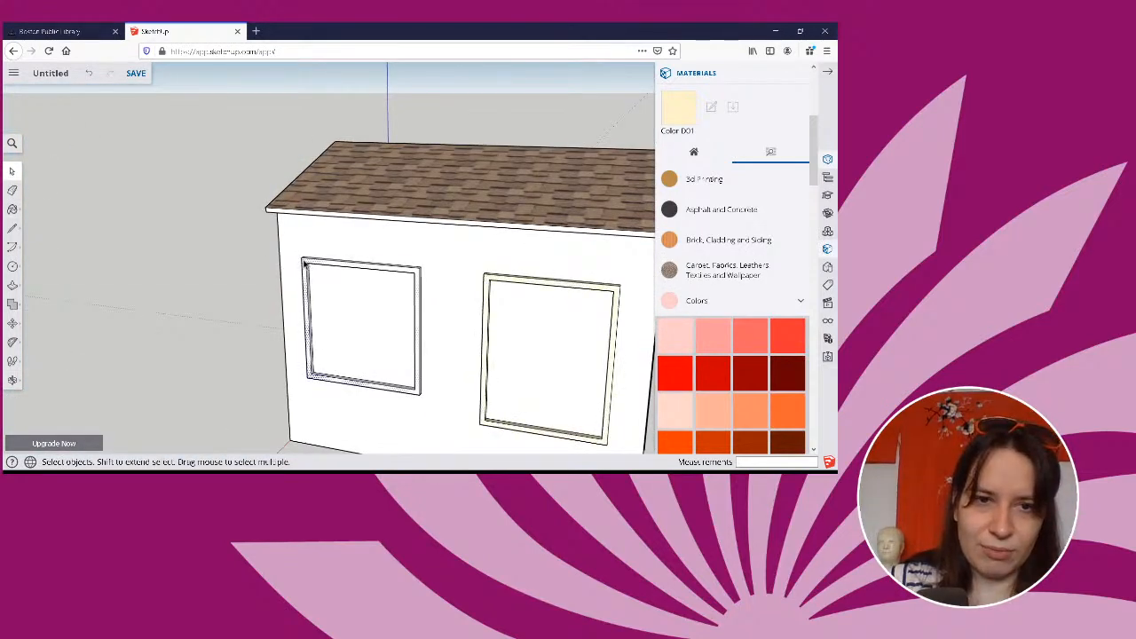
pyautogui.rightClick(304, 264)
pyautogui.click(293, 259)
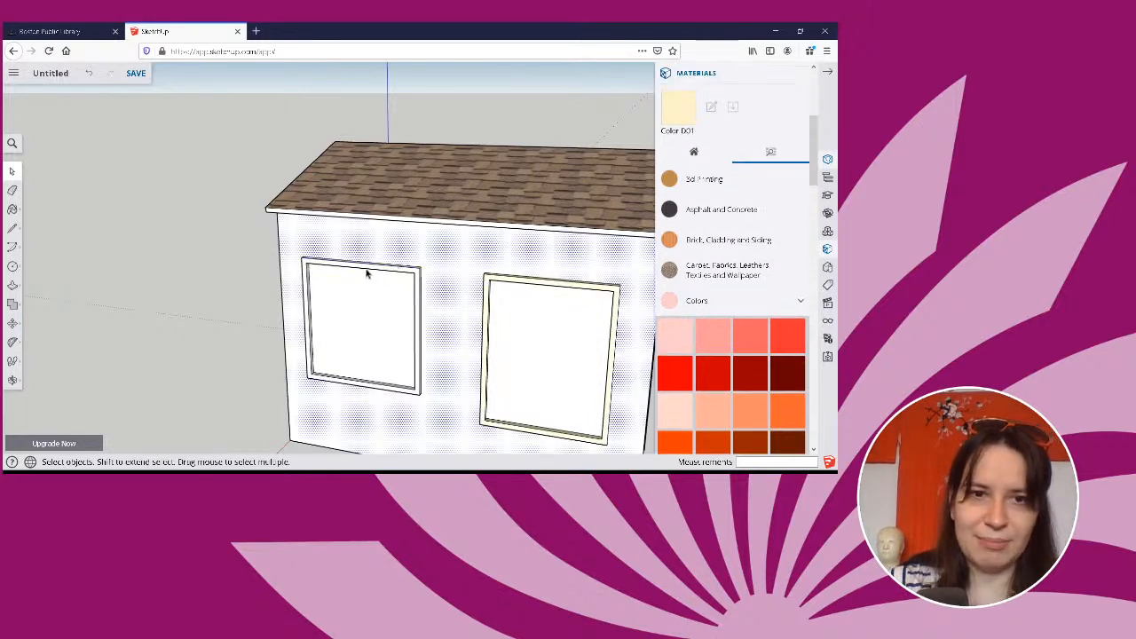
# Select the front face of the other rectangular window frame, extend it to its connected faces, and paint them with Color D01.
pyautogui.scroll(3, 393, 293)
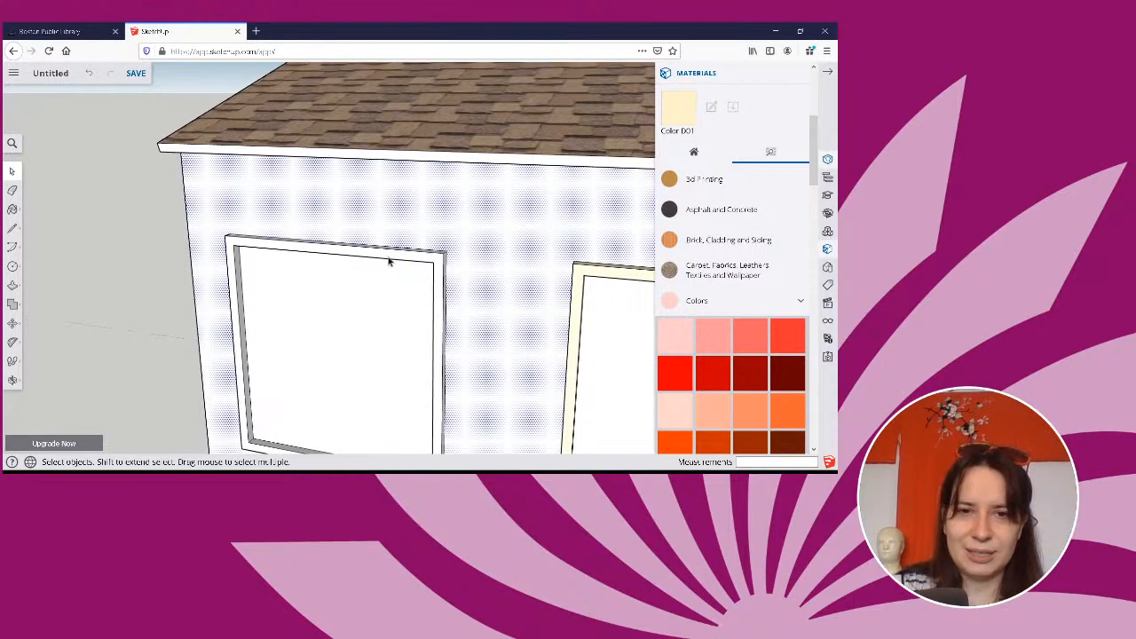
pyautogui.click(388, 261)
pyautogui.rightClick(388, 261)
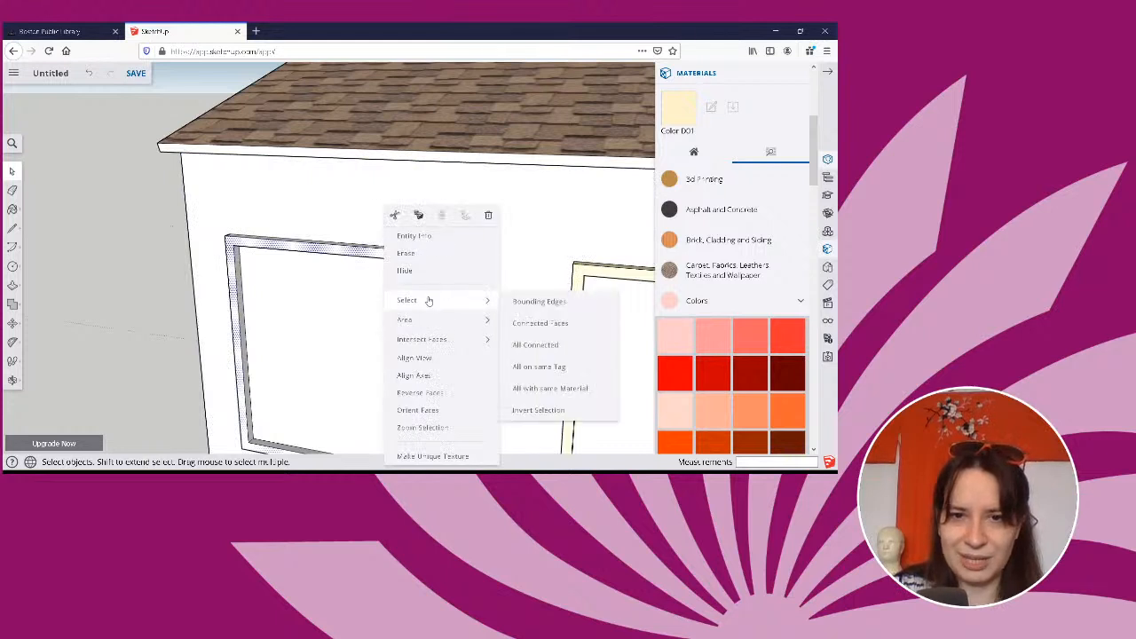
pyautogui.moveTo(448, 302)
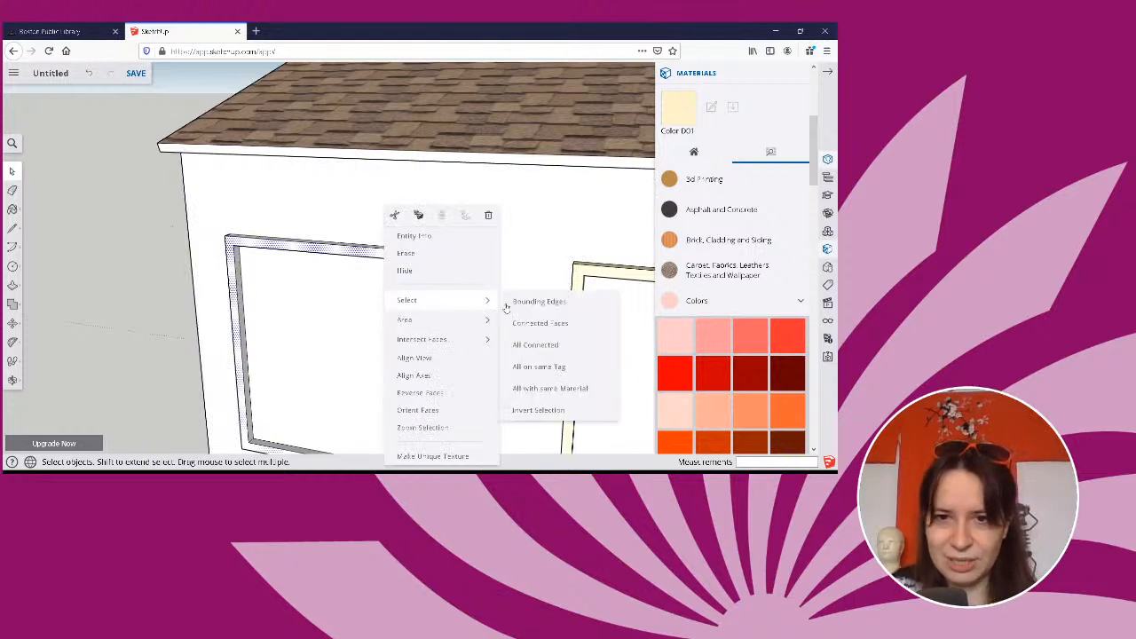
pyautogui.click(552, 323)
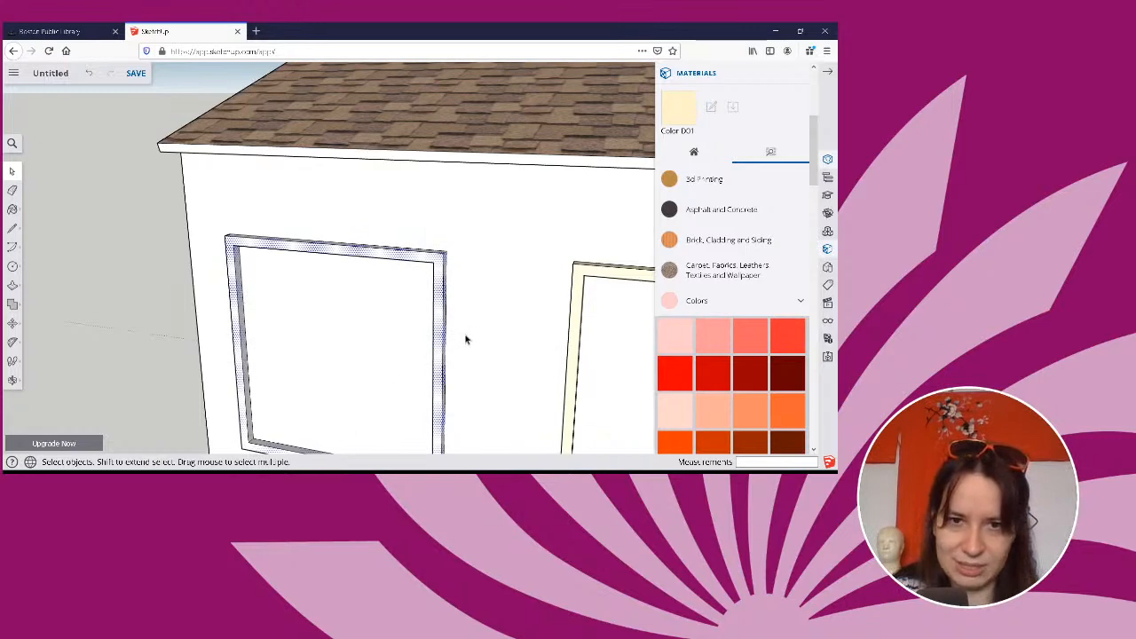
pyautogui.moveTo(465, 339); pyautogui.dragTo(452, 125, button='middle')
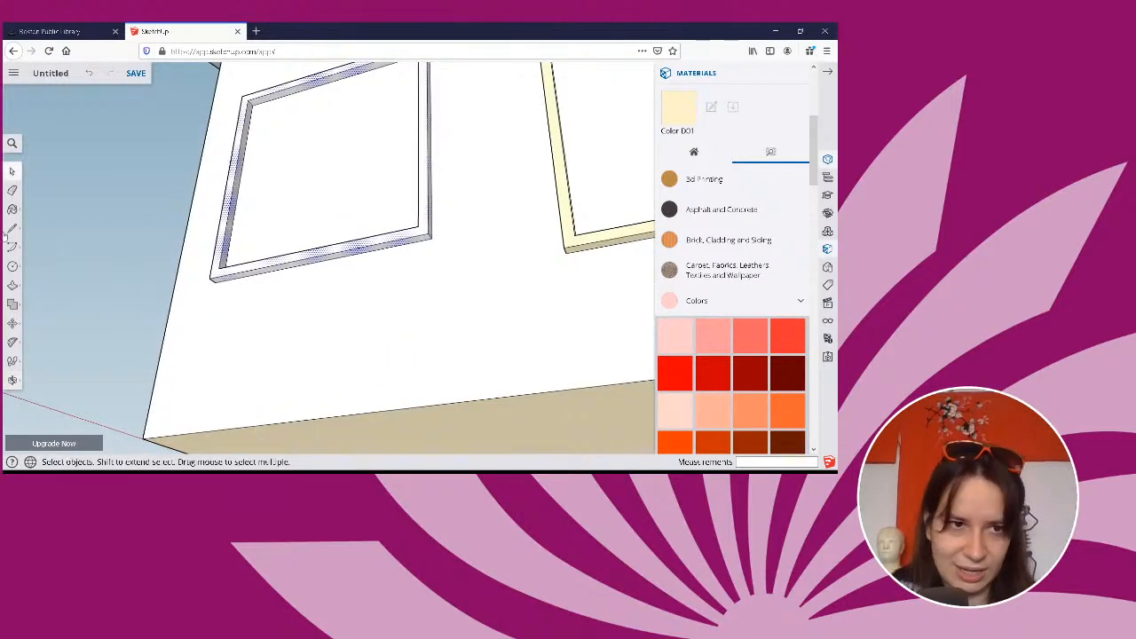
pyautogui.click(12, 209)
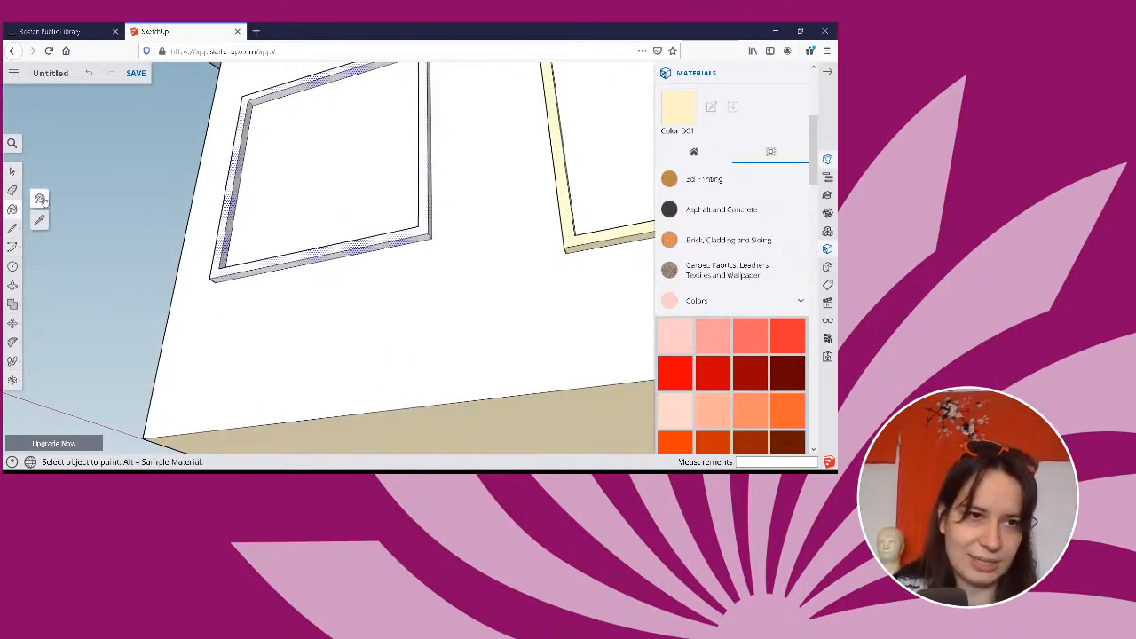
pyautogui.click(40, 199)
pyautogui.click(267, 258)
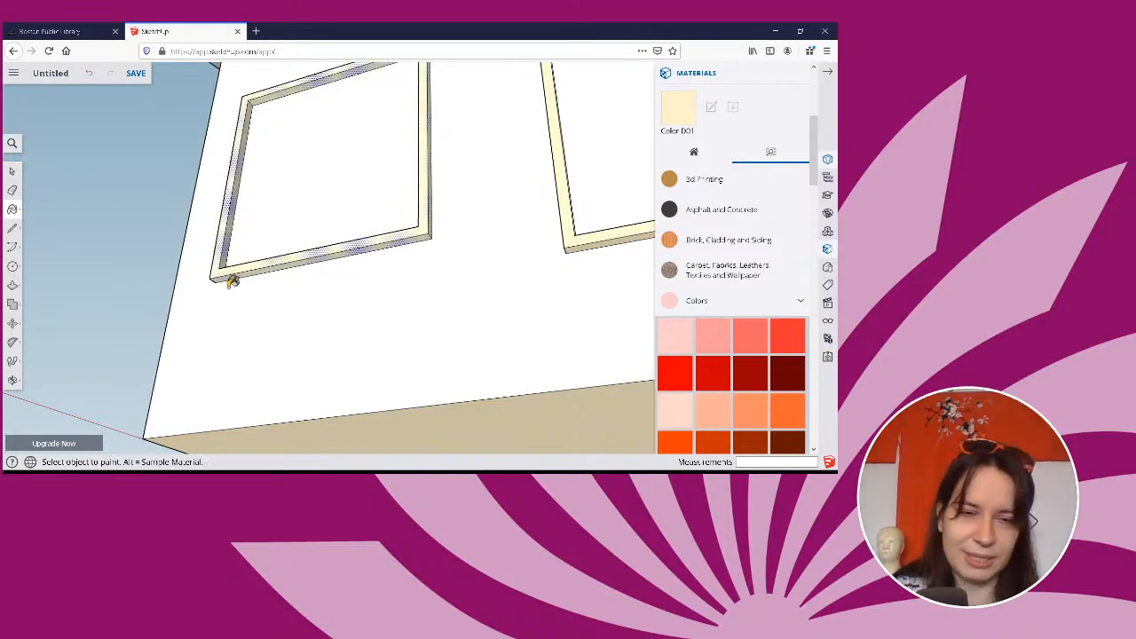
# Try to select the connected faces of the round window frame starting from its outer edge.
pyautogui.moveTo(231, 281); pyautogui.dragTo(101, 257, button='middle')
pyautogui.click(13, 172)
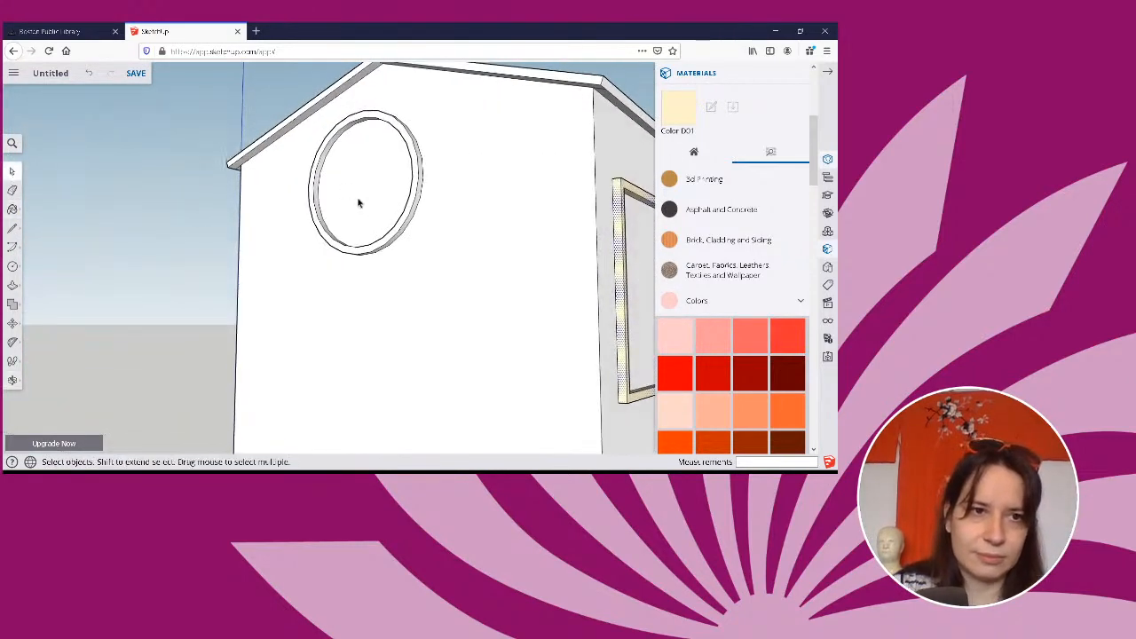
pyautogui.click(393, 240)
pyautogui.rightClick(393, 241)
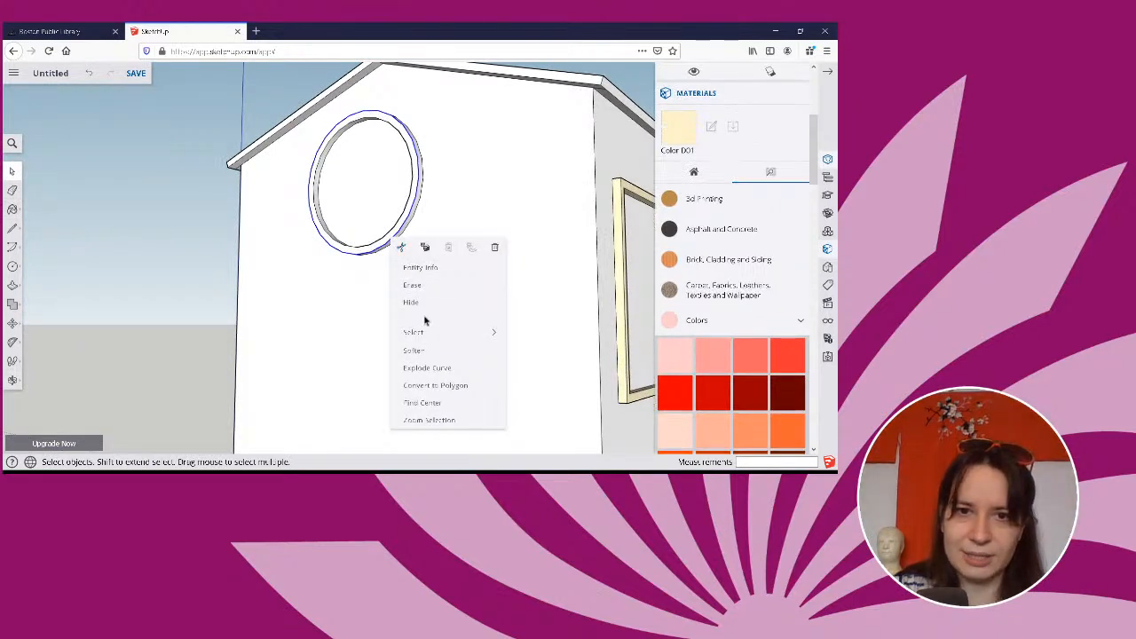
pyautogui.moveTo(424, 331)
pyautogui.click(540, 336)
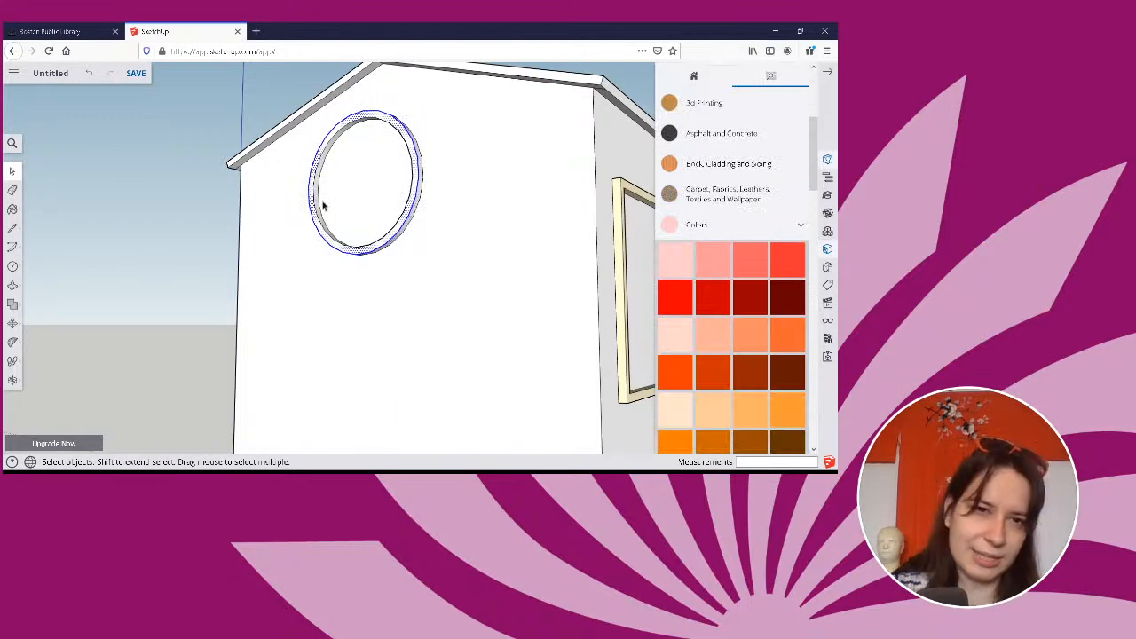
pyautogui.click(488, 228)
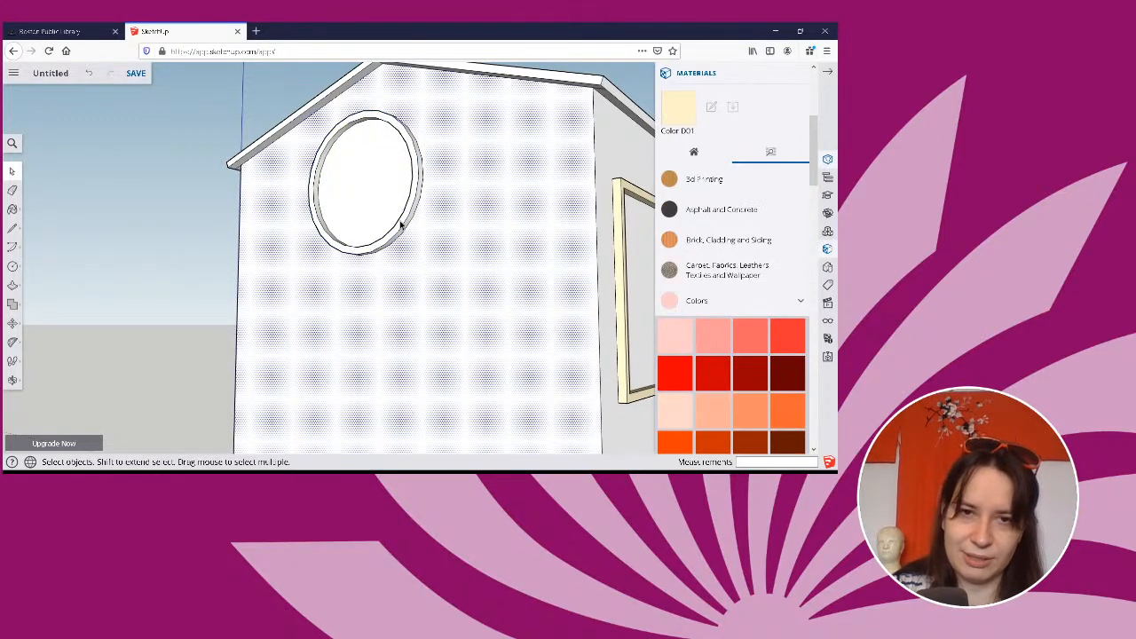
# Select the round window frame's front face, extend the selection to its connected faces, and paint them with Color D01.
pyautogui.click(401, 227)
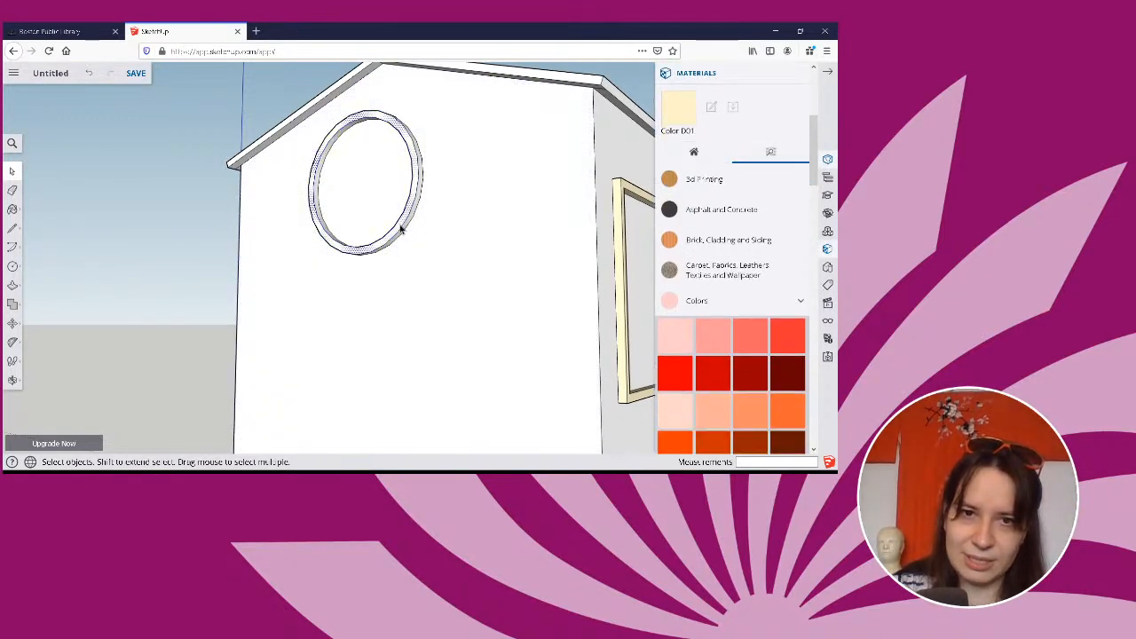
pyautogui.rightClick(401, 228)
pyautogui.moveTo(440, 300)
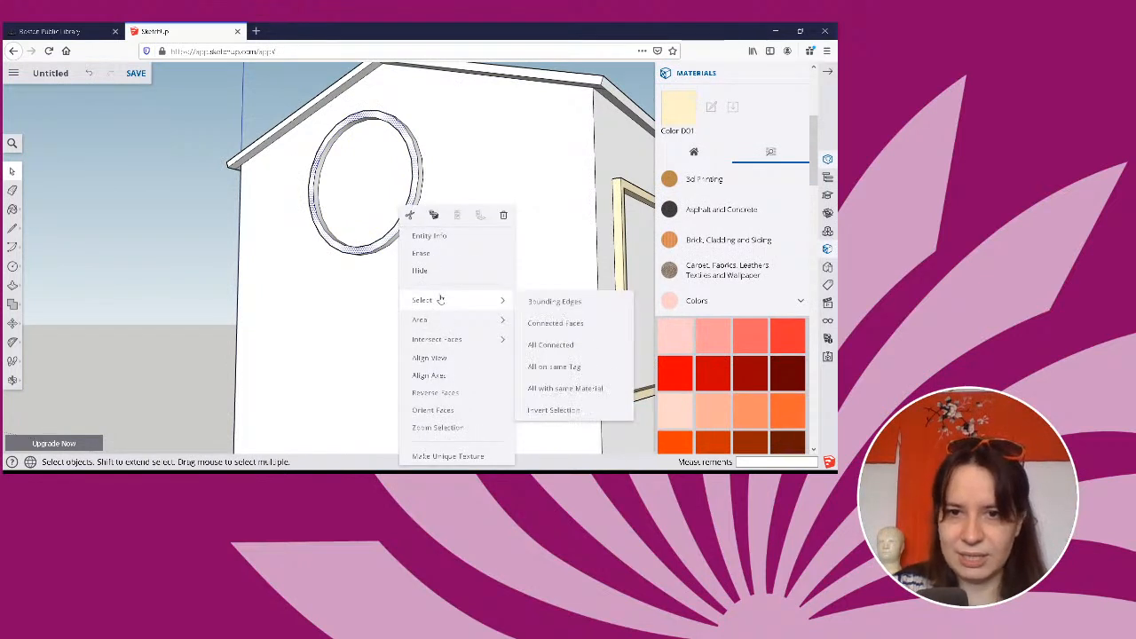
pyautogui.click(551, 324)
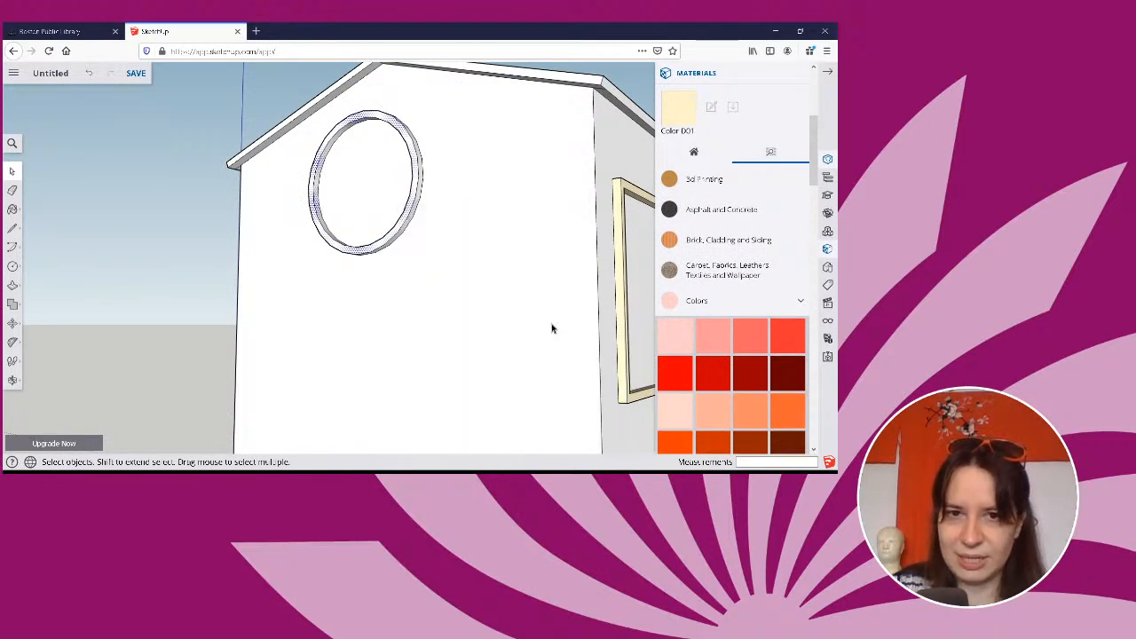
pyautogui.click(12, 210)
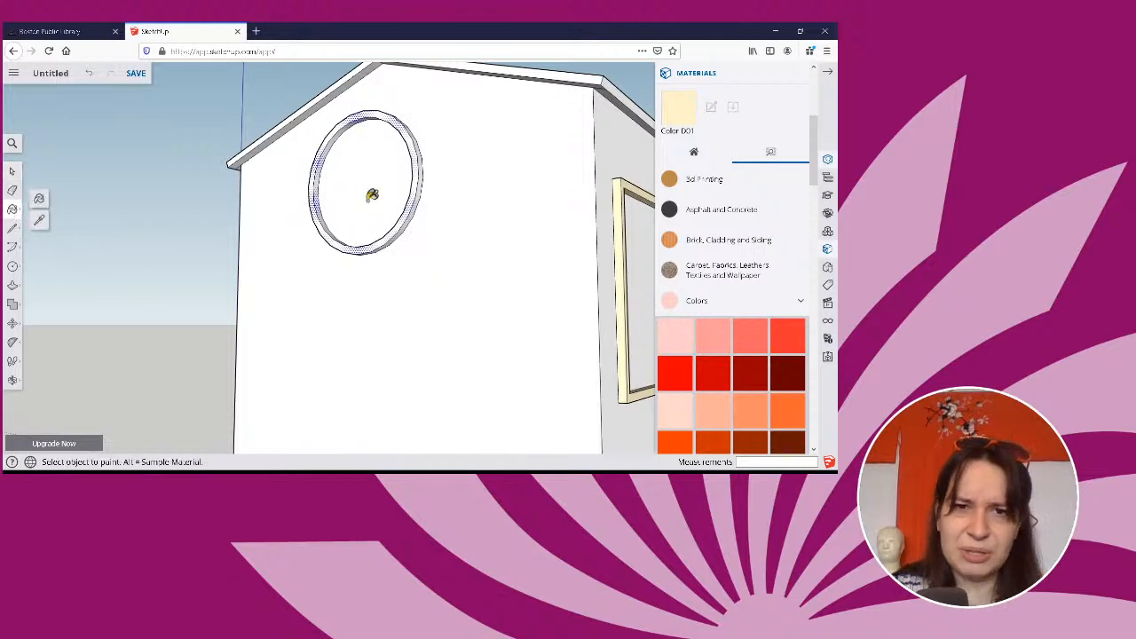
pyautogui.click(402, 216)
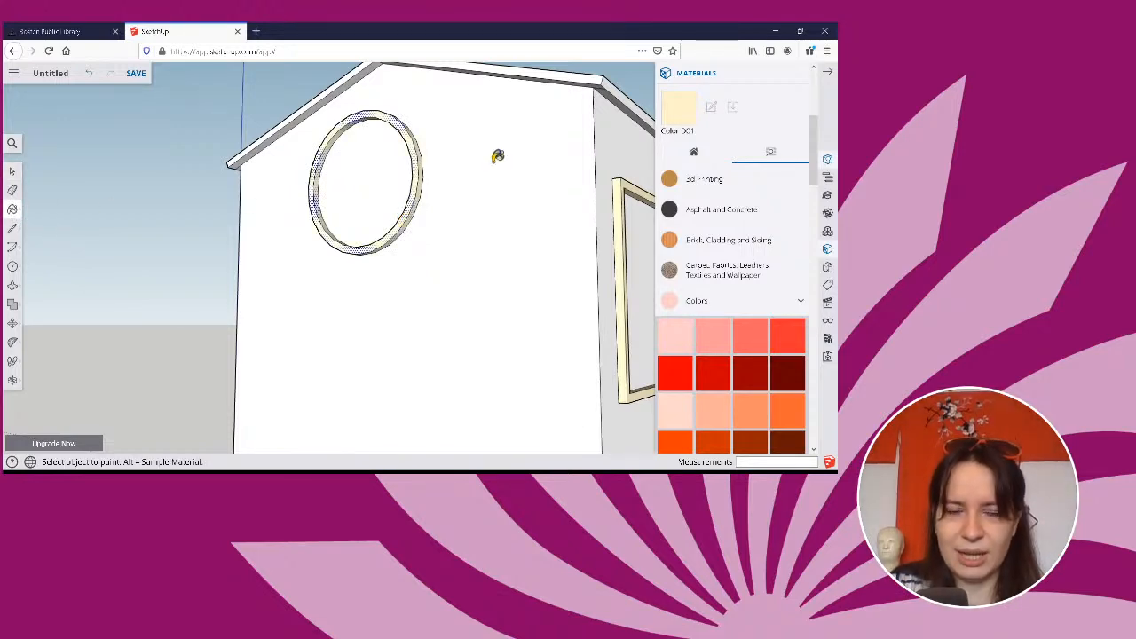
# Paint the outer walls of the house with a plain dark grey from the Colors materials.
pyautogui.moveTo(514, 157); pyautogui.dragTo(174, 197, button='middle')
pyautogui.moveTo(583, 165)
pyautogui.mouseDown(button='middle')
pyautogui.moveTo(127, 218)
pyautogui.moveTo(40, 218)
pyautogui.mouseUp(button='middle')
pyautogui.scroll(-5, 254, 133)
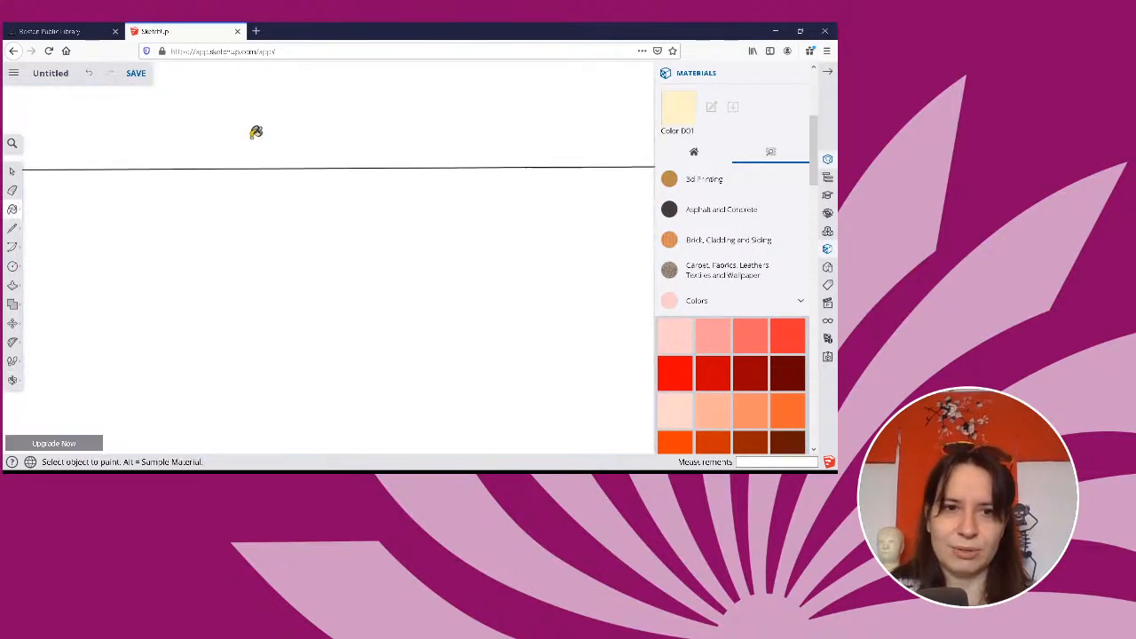
pyautogui.scroll(-6, 179, 142)
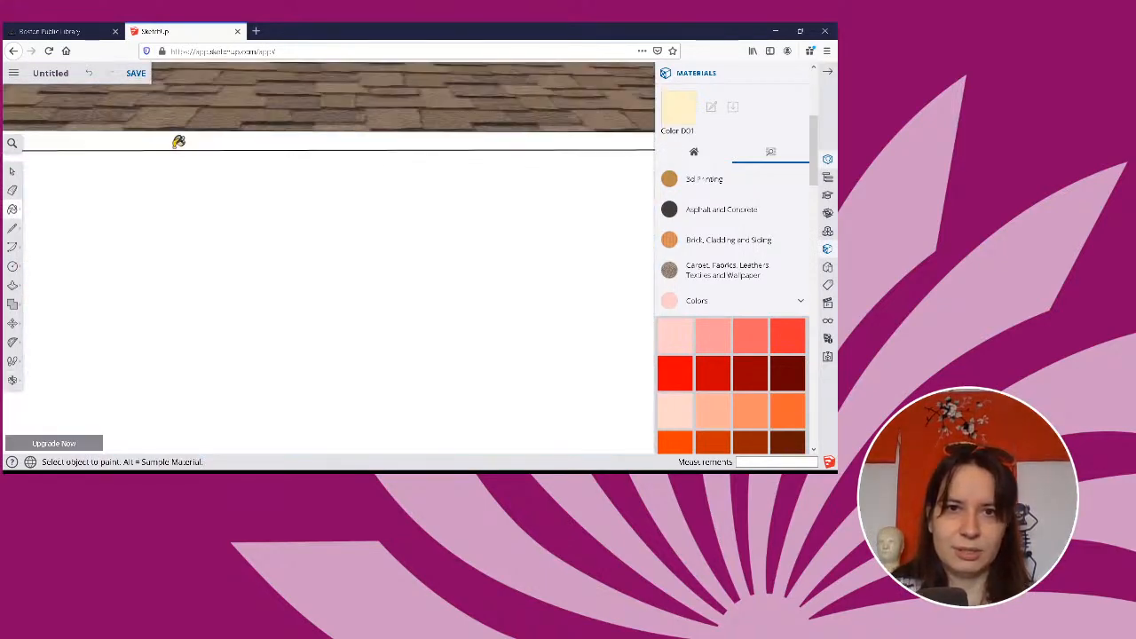
pyautogui.moveTo(568, 168)
pyautogui.mouseDown(button='middle')
pyautogui.moveTo(132, 218)
pyautogui.moveTo(119, 210)
pyautogui.moveTo(200, 185)
pyautogui.moveTo(428, 231)
pyautogui.moveTo(616, 213)
pyautogui.moveTo(565, 187)
pyautogui.mouseUp(button='middle')
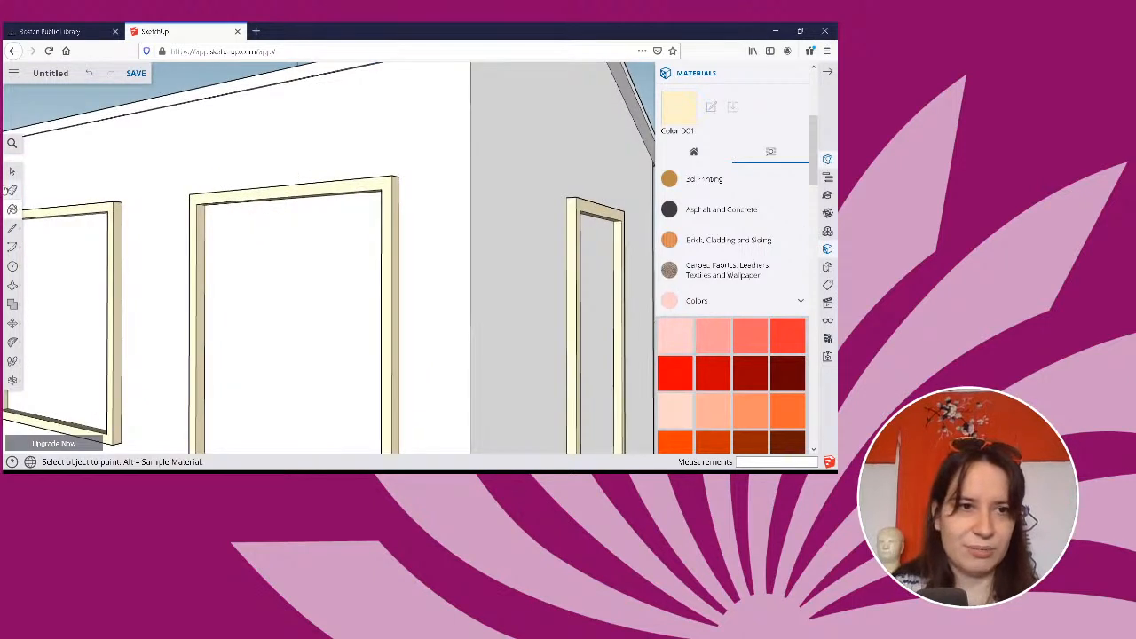
pyautogui.click(11, 211)
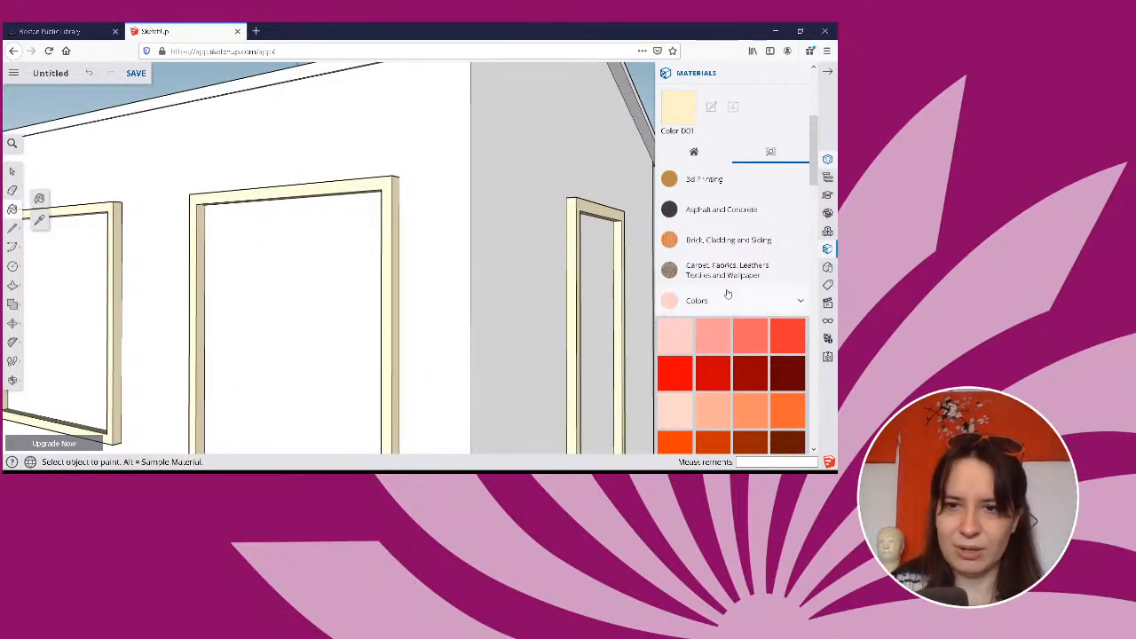
pyautogui.scroll(-2, 729, 291)
pyautogui.scroll(-3, 701, 286)
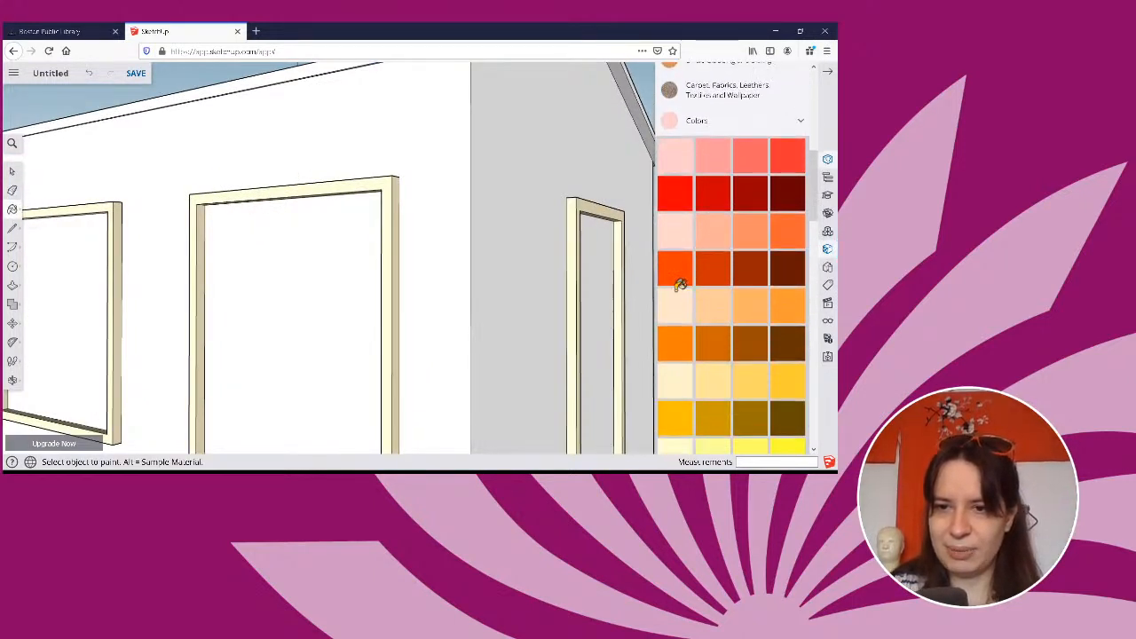
pyautogui.scroll(-12, 679, 284)
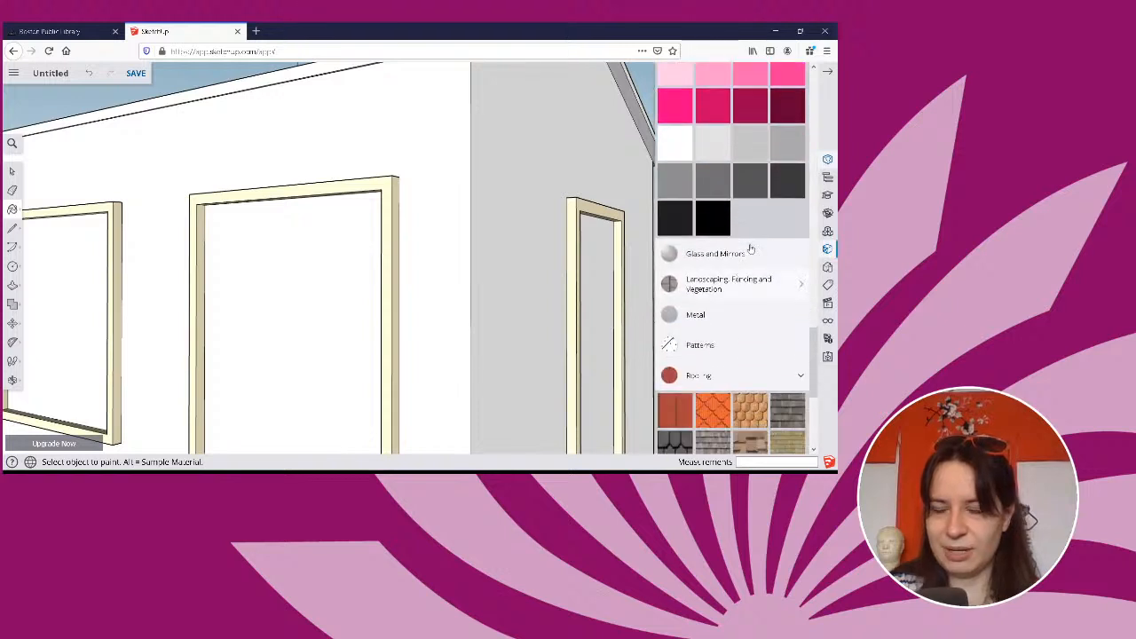
pyautogui.scroll(-3, 367, 253)
pyautogui.scroll(-5, 369, 253)
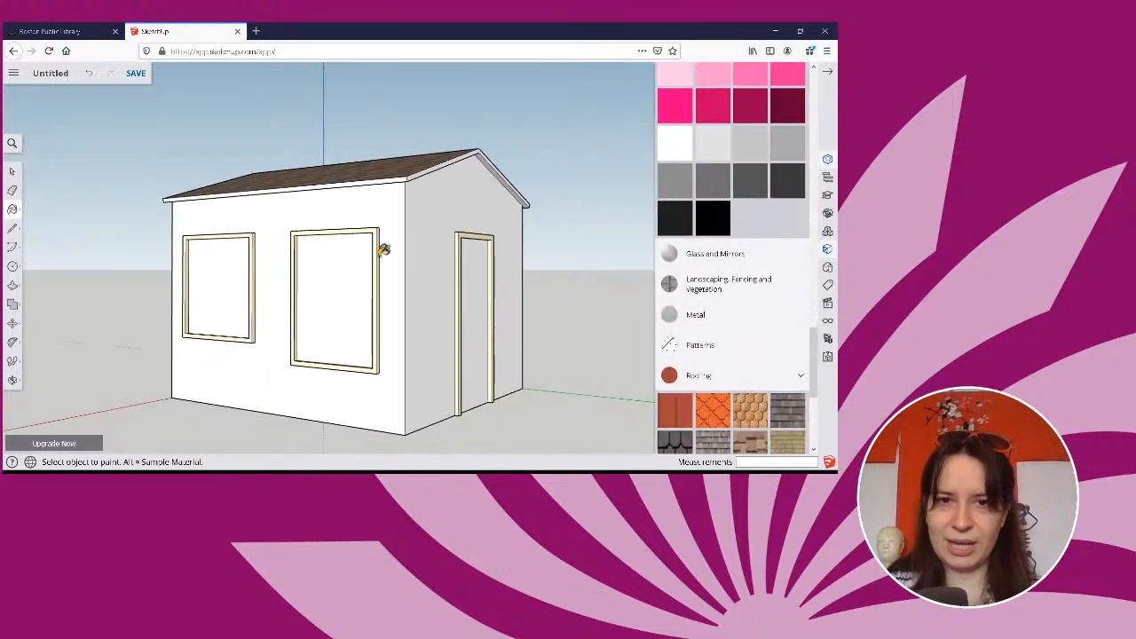
pyautogui.click(432, 216)
pyautogui.click(385, 210)
pyautogui.moveTo(444, 278); pyautogui.dragTo(13, 322, button='middle')
pyautogui.click(509, 329)
pyautogui.moveTo(494, 325)
pyautogui.mouseDown(button='middle')
pyautogui.moveTo(49, 332)
pyautogui.moveTo(542, 264)
pyautogui.mouseUp(button='middle')
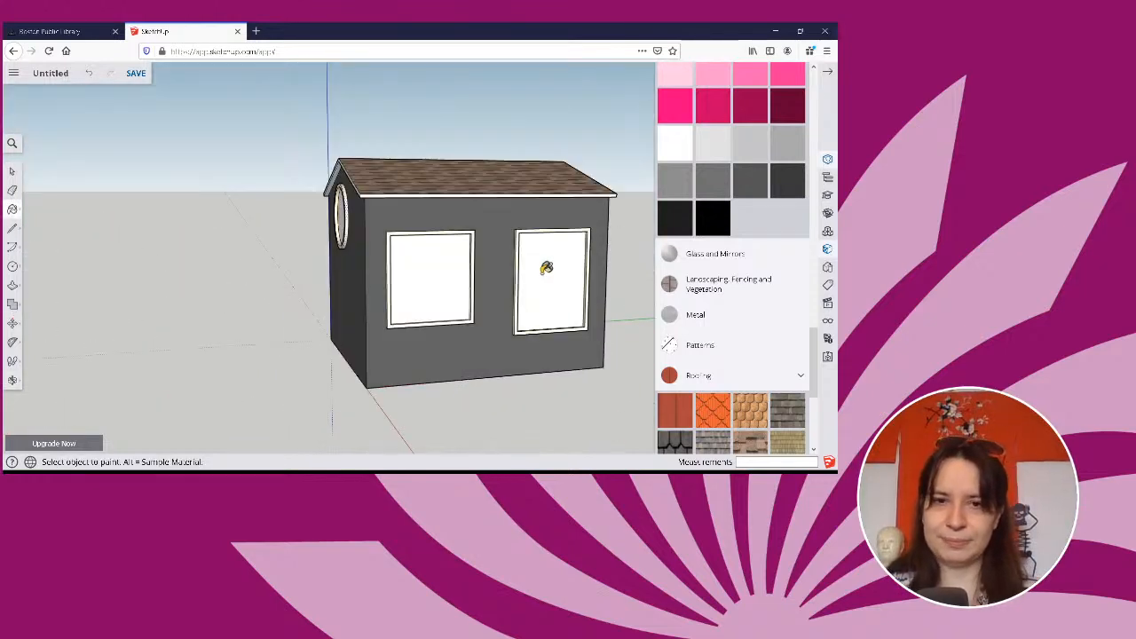
# Paint both rectangular window panes and the round window pane with the translucent blue material from Glass and Mirrors.
pyautogui.click(785, 256)
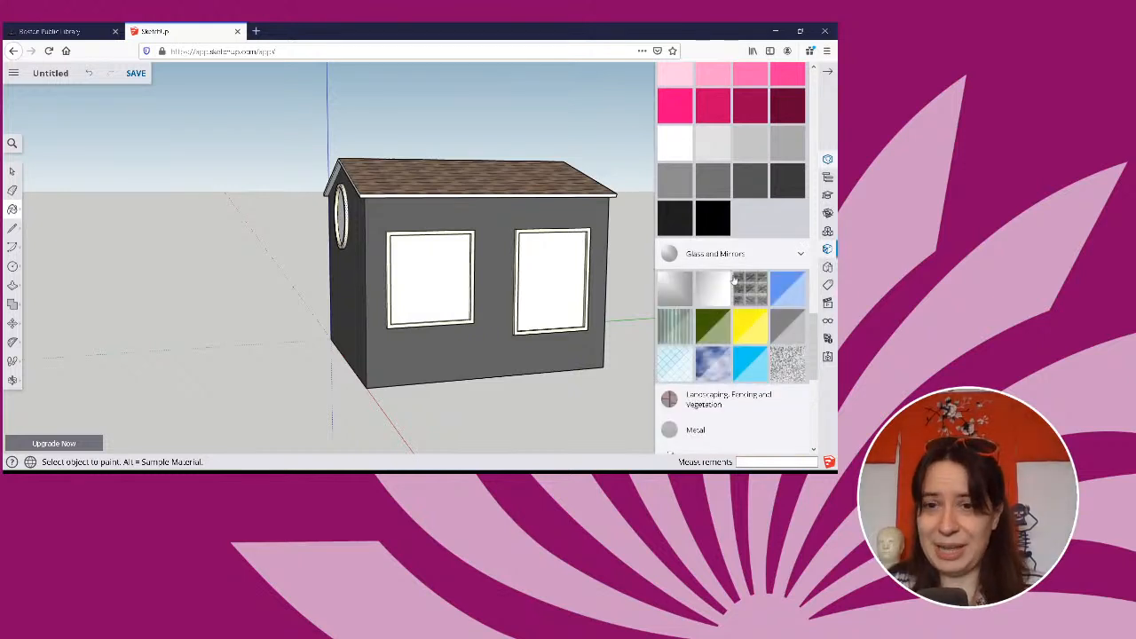
pyautogui.click(792, 289)
pyautogui.click(554, 277)
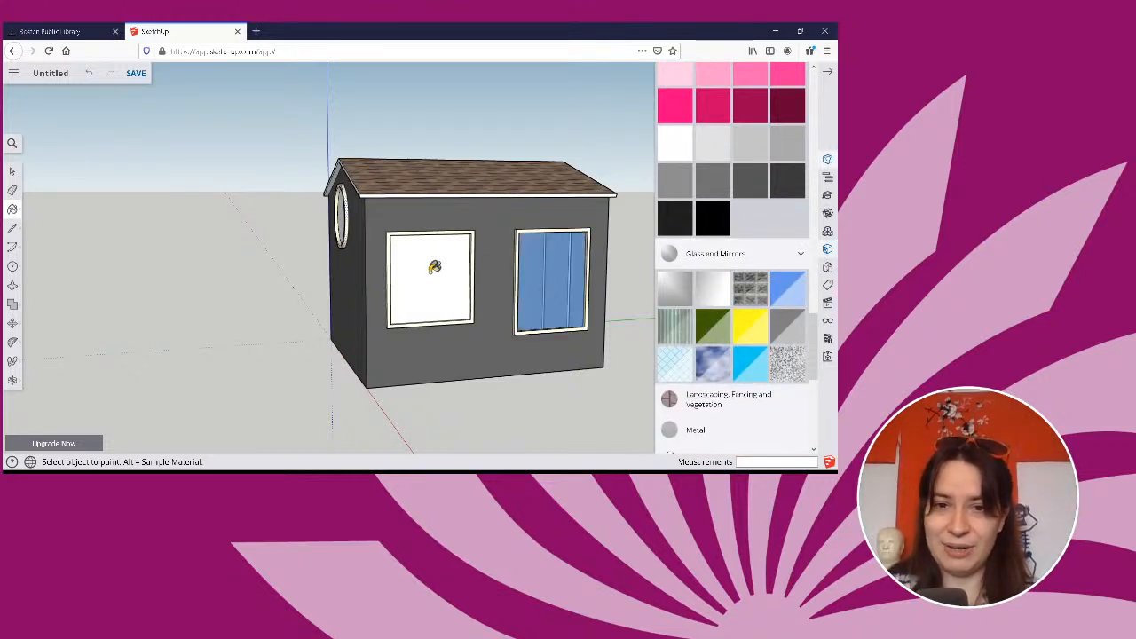
pyautogui.click(434, 266)
pyautogui.moveTo(441, 314); pyautogui.dragTo(642, 347, button='middle')
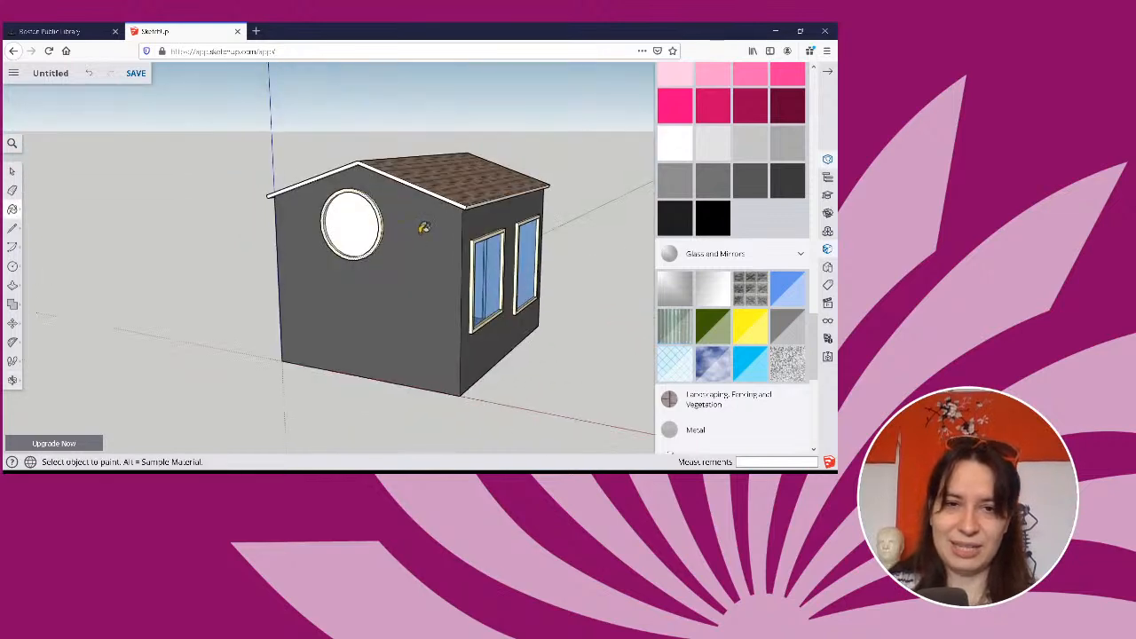
pyautogui.click(368, 215)
pyautogui.moveTo(367, 214)
pyautogui.mouseDown(button='middle')
pyautogui.moveTo(272, 287)
pyautogui.moveTo(185, 238)
pyautogui.moveTo(185, 187)
pyautogui.moveTo(299, 157)
pyautogui.moveTo(500, 222)
pyautogui.moveTo(432, 272)
pyautogui.moveTo(595, 305)
pyautogui.moveTo(604, 266)
pyautogui.moveTo(626, 254)
pyautogui.moveTo(624, 276)
pyautogui.moveTo(561, 292)
pyautogui.moveTo(307, 299)
pyautogui.moveTo(69, 274)
pyautogui.mouseUp(button='middle')
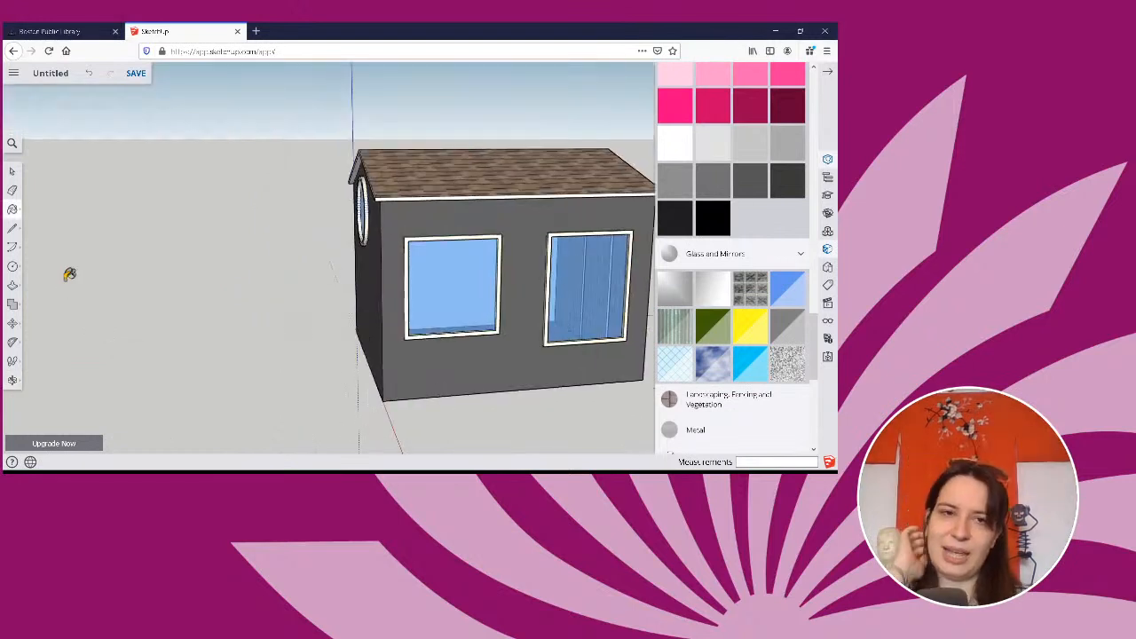
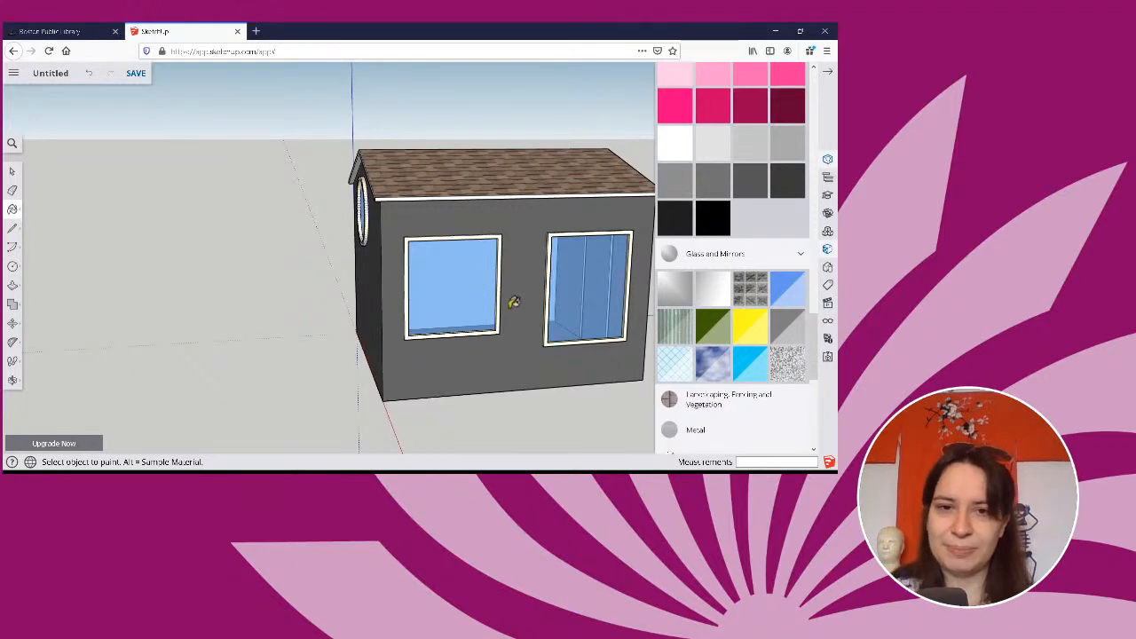
# Collapse the Glass and Mirrors and Colors categories in the materials library.
pyautogui.moveTo(525, 308)
pyautogui.mouseDown(button='middle')
pyautogui.moveTo(532, 355)
pyautogui.moveTo(589, 330)
pyautogui.mouseUp(button='middle')
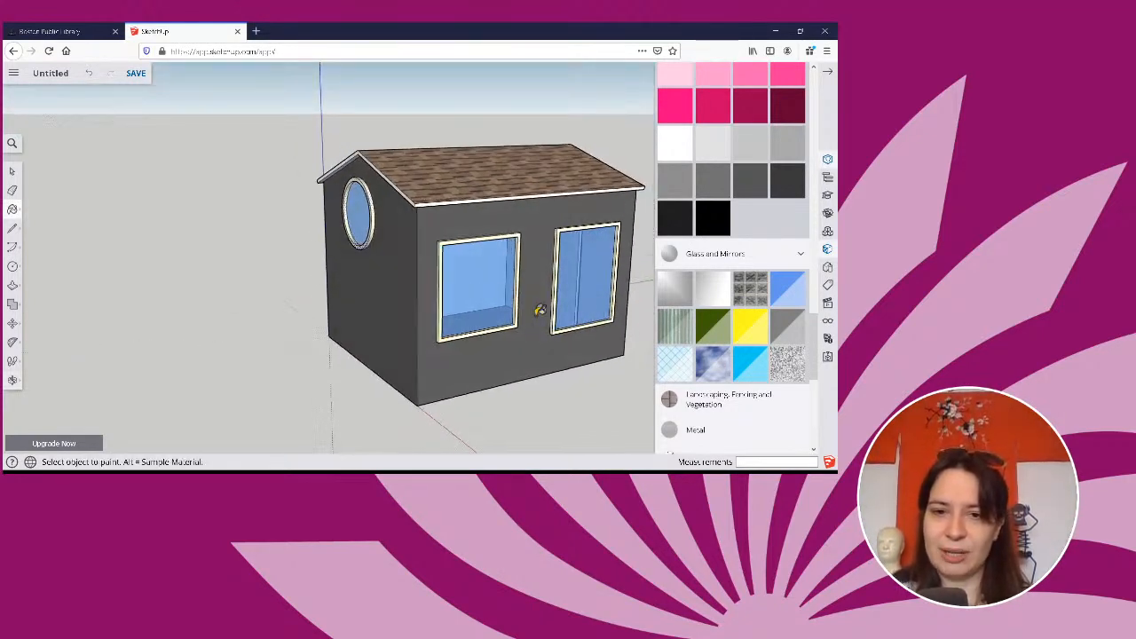
pyautogui.moveTo(521, 349)
pyautogui.mouseDown(button='middle')
pyautogui.moveTo(636, 338)
pyautogui.moveTo(591, 353)
pyautogui.moveTo(547, 349)
pyautogui.moveTo(545, 336)
pyautogui.mouseUp(button='middle')
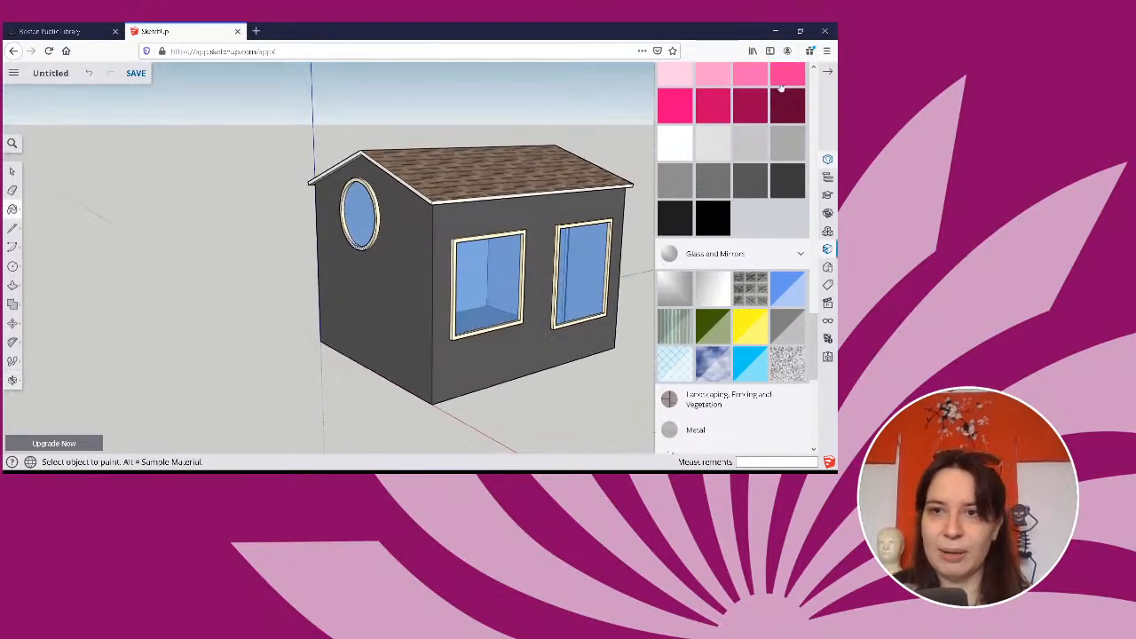
pyautogui.click(799, 255)
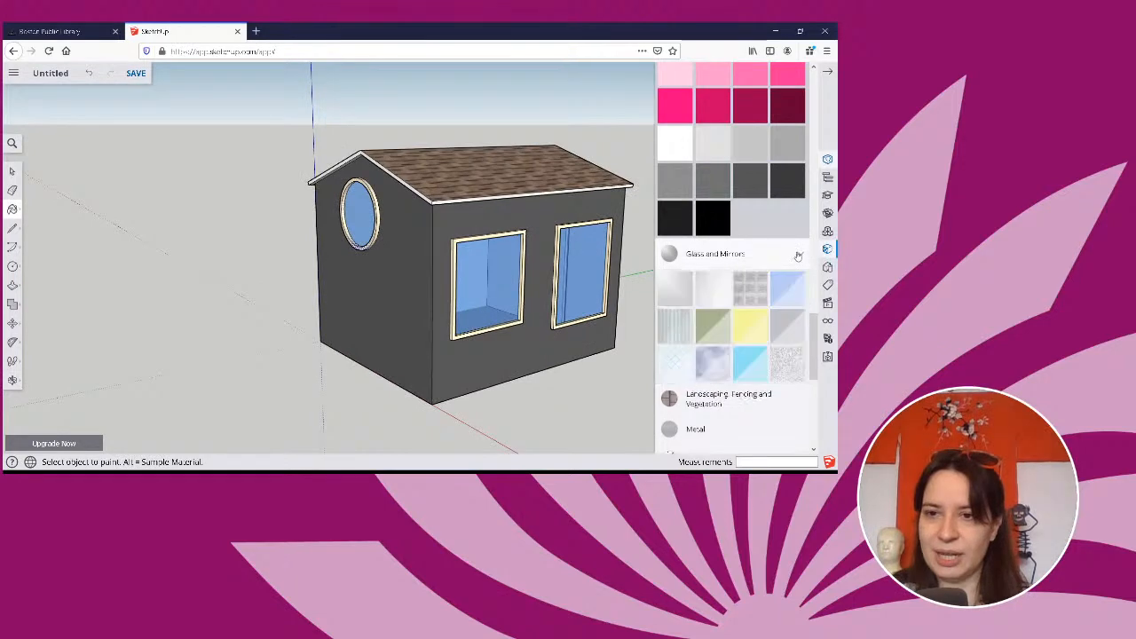
pyautogui.scroll(15, 785, 230)
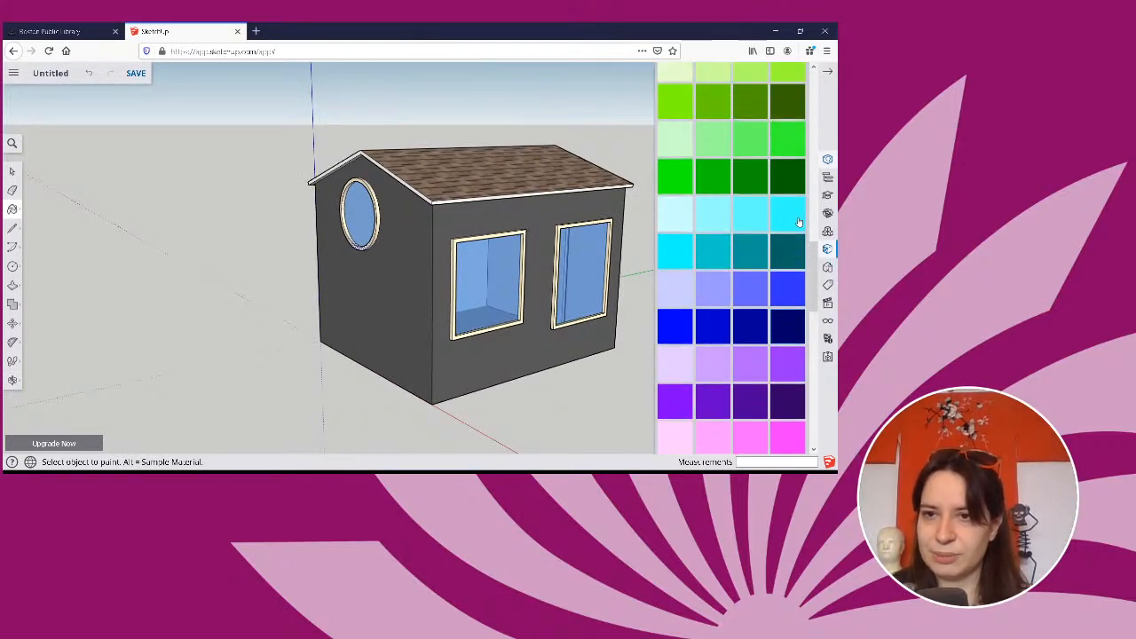
pyautogui.scroll(-5, 802, 249)
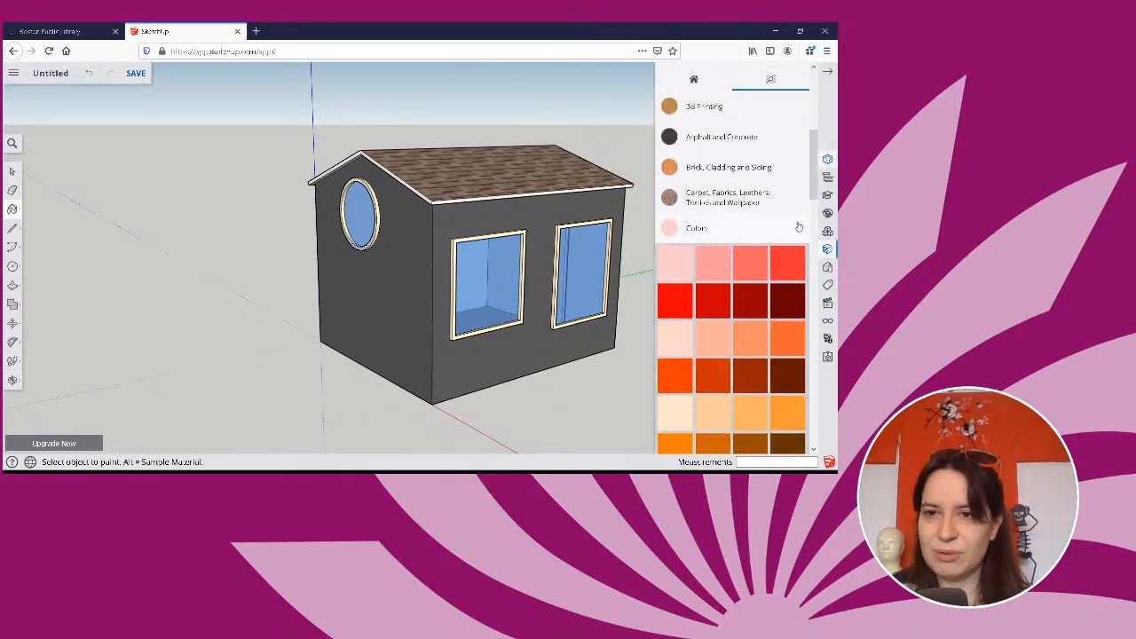
pyautogui.click(799, 227)
# Select the top face of the door frame and extend the selection to everything with the same material.
pyautogui.moveTo(506, 332)
pyautogui.mouseDown(button='middle')
pyautogui.moveTo(399, 355)
pyautogui.moveTo(44, 312)
pyautogui.moveTo(157, 269)
pyautogui.mouseUp(button='middle')
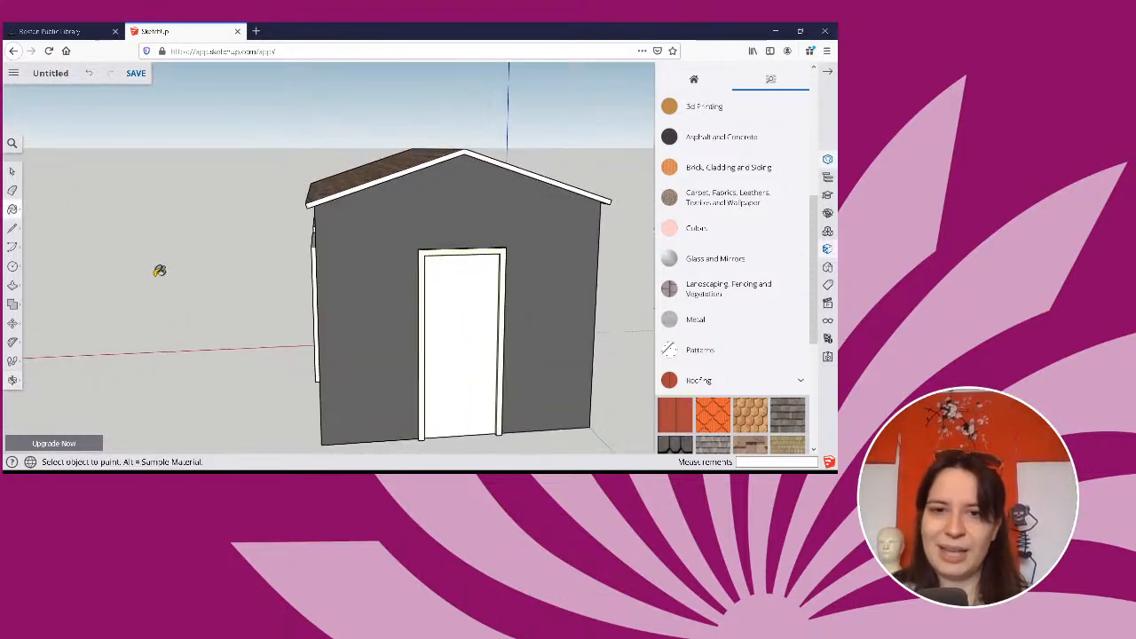
pyautogui.click(13, 171)
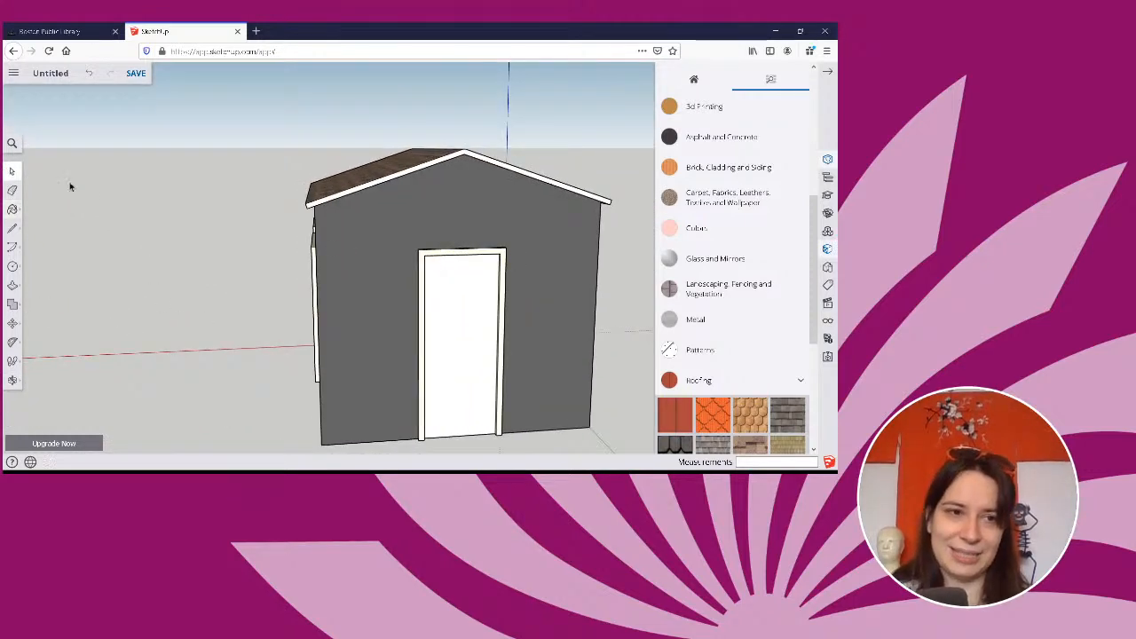
pyautogui.moveTo(413, 258); pyautogui.dragTo(423, 259, button='middle')
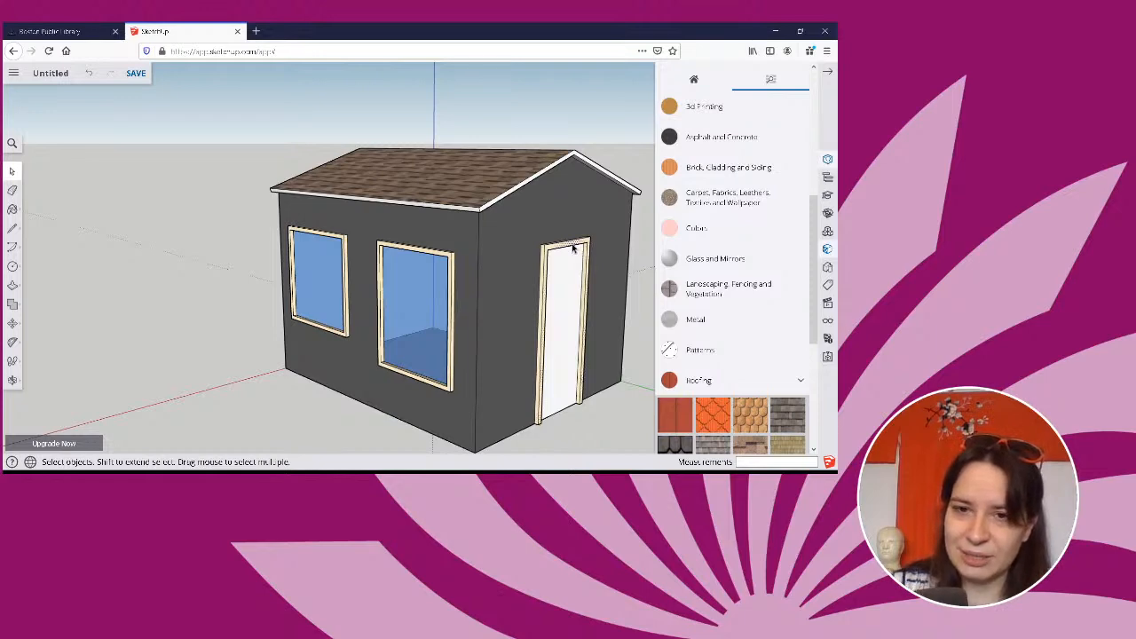
pyautogui.scroll(4, 572, 249)
pyautogui.rightClick(558, 252)
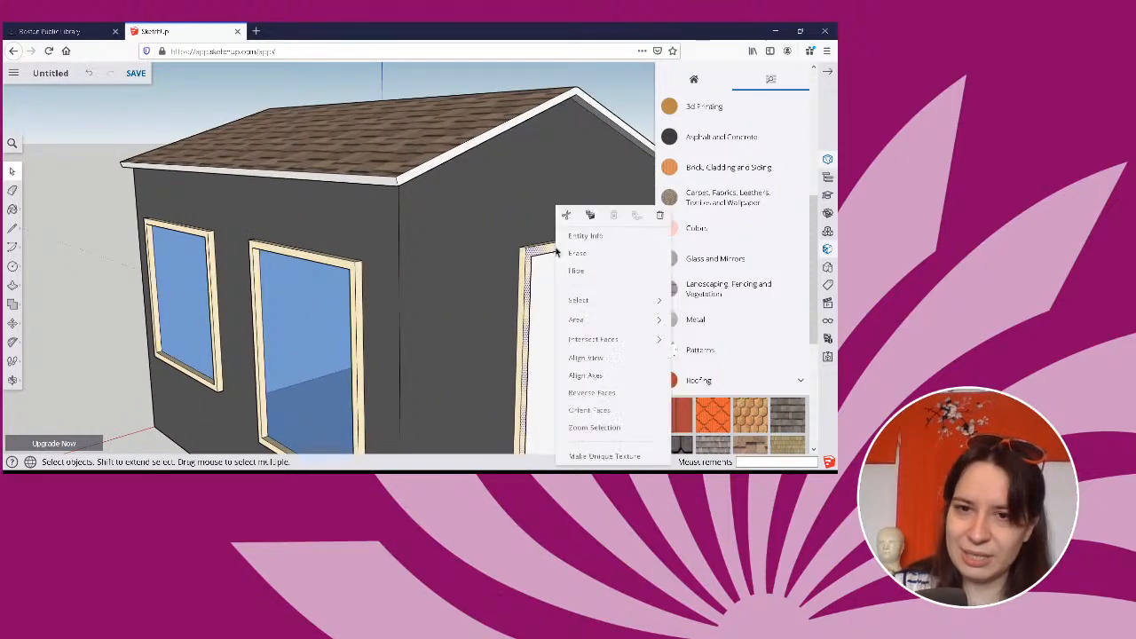
pyautogui.moveTo(585, 306)
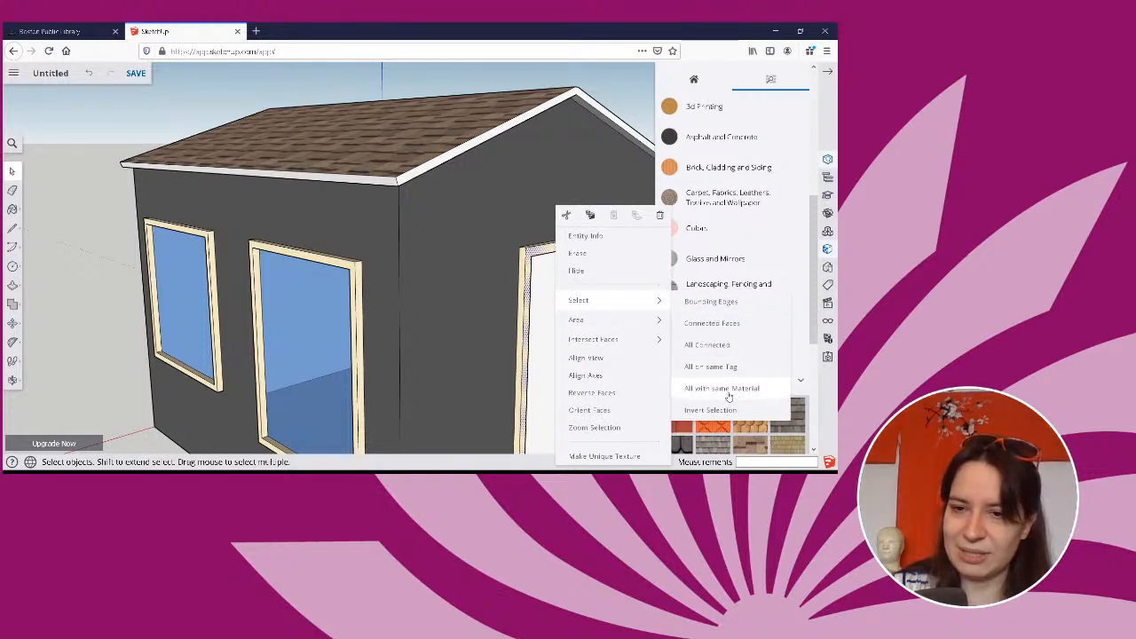
pyautogui.click(716, 390)
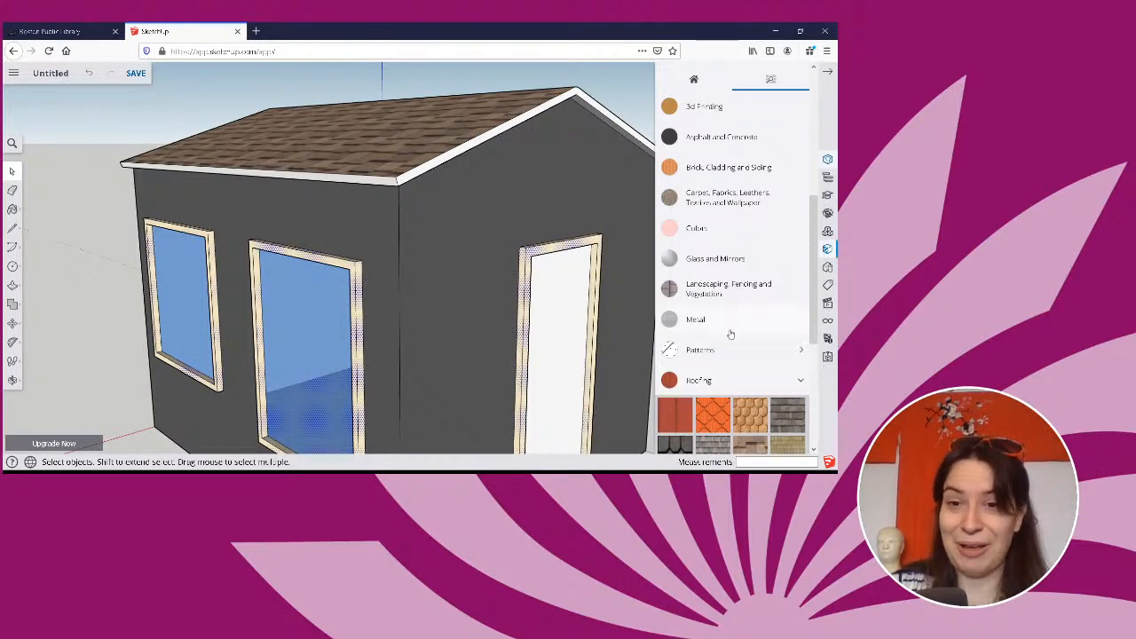
# Paint the selected door and window frames with the light grey Color M01 from Colors and clear the selection.
pyautogui.click(698, 230)
pyautogui.scroll(-6, 770, 257)
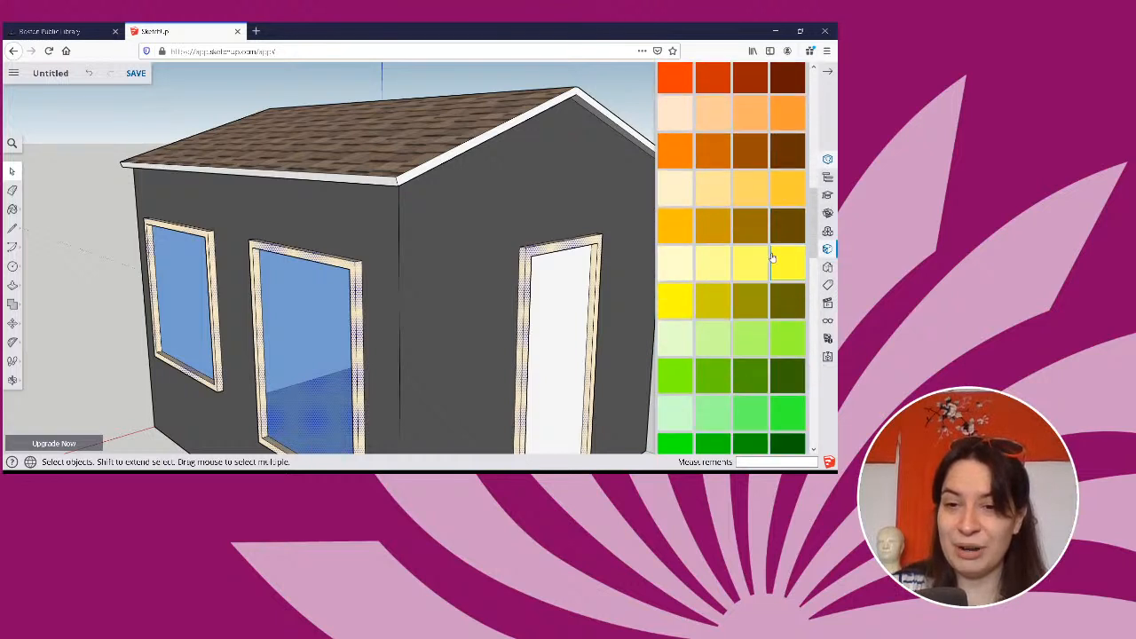
pyautogui.scroll(-5, 770, 259)
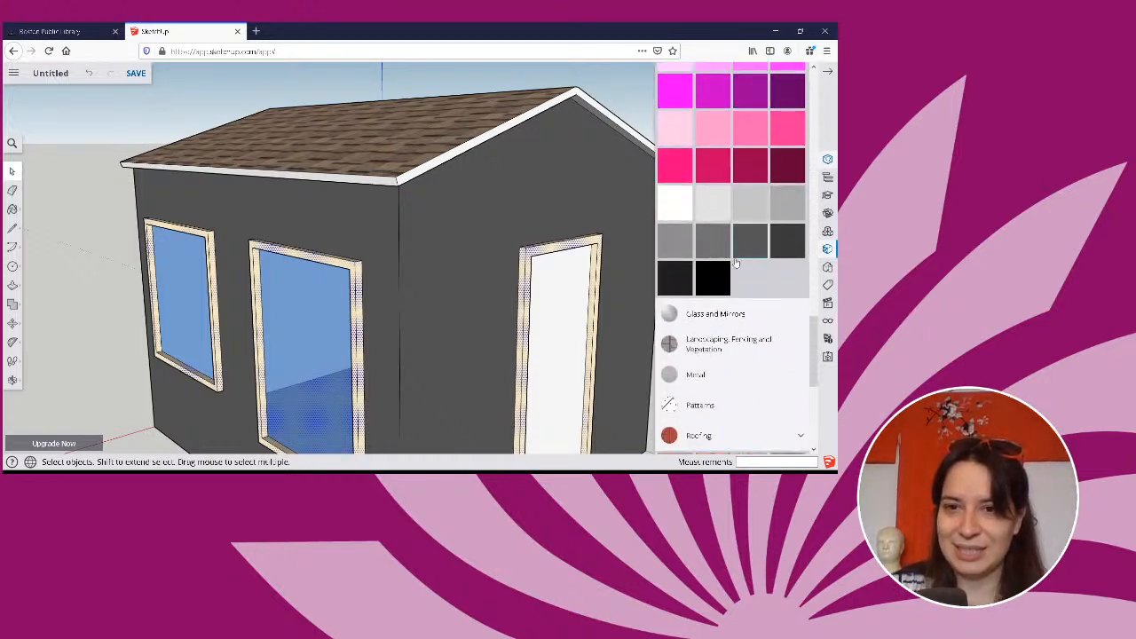
pyautogui.click(708, 206)
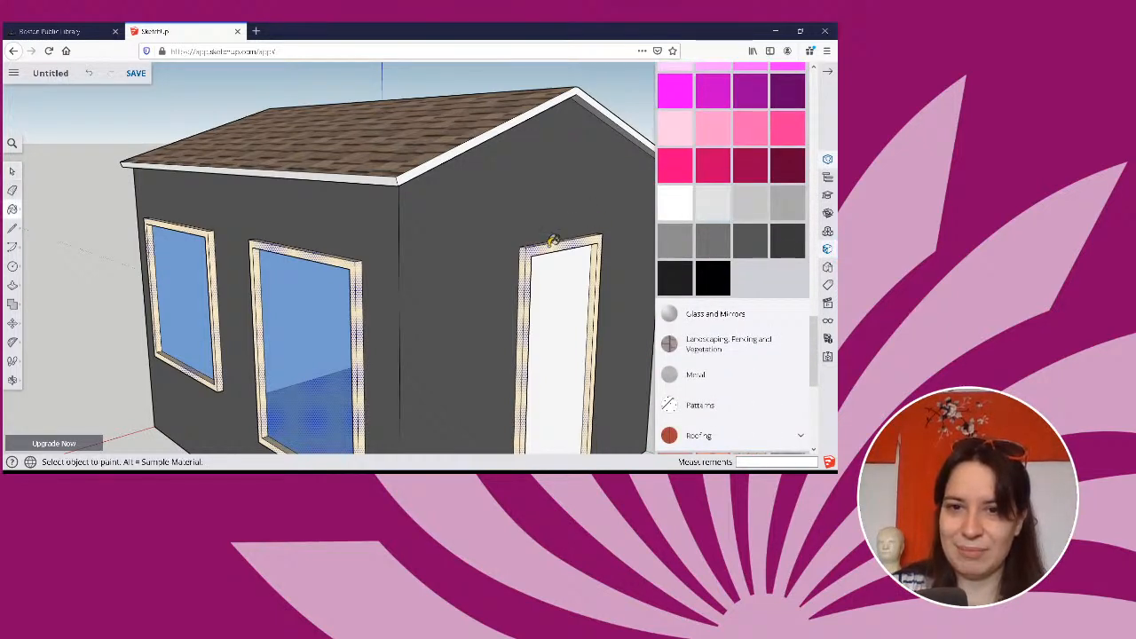
pyautogui.click(549, 244)
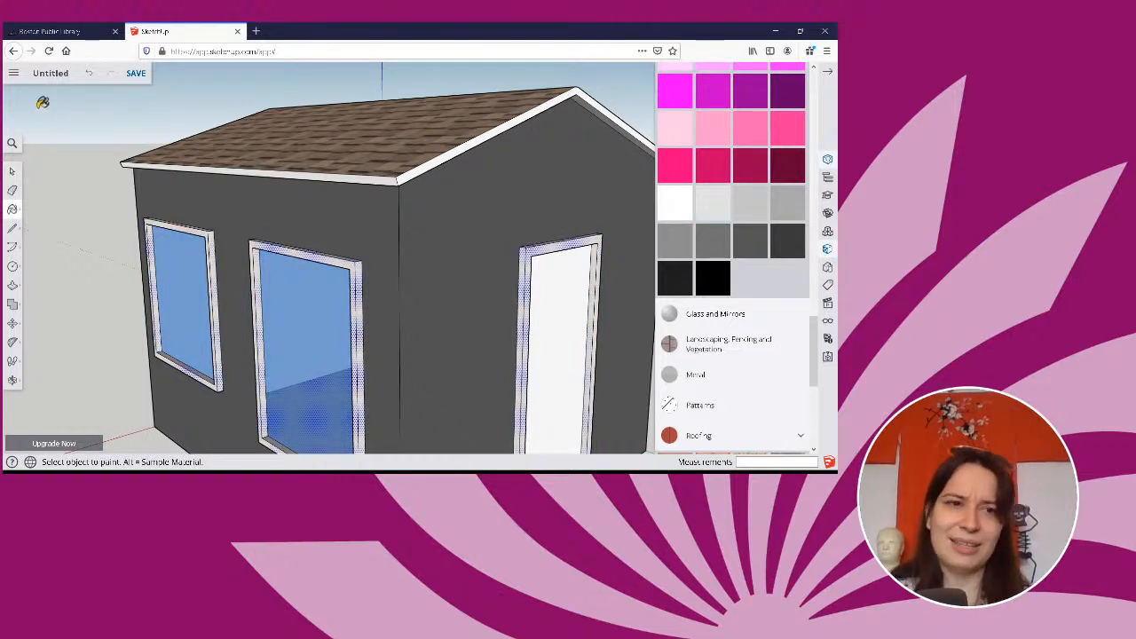
pyautogui.scroll(5, 781, 230)
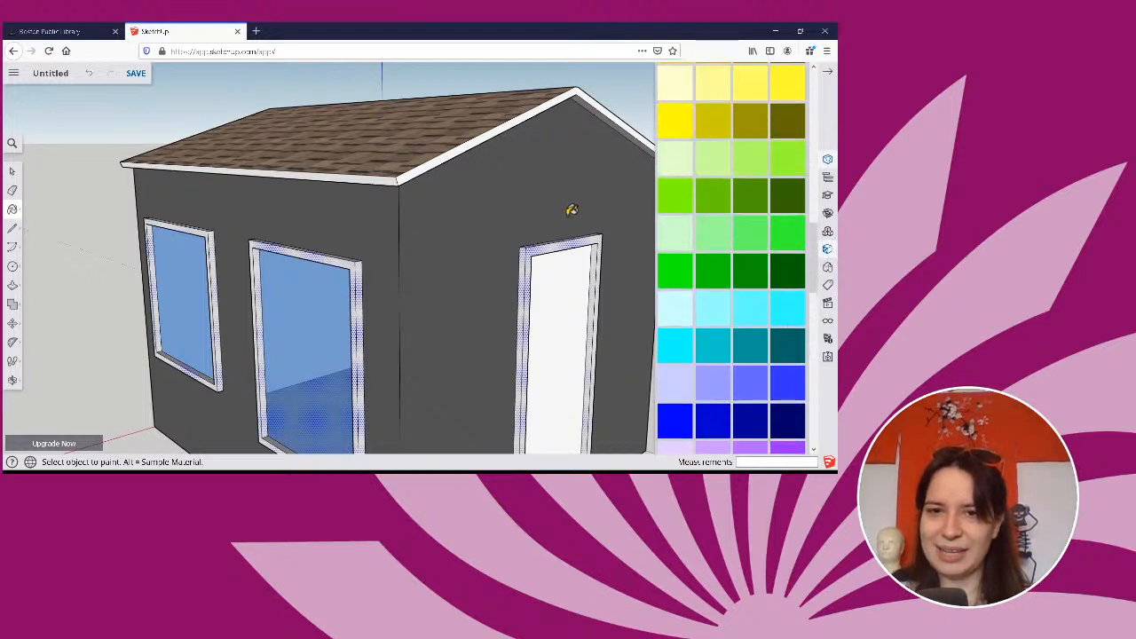
pyautogui.scroll(-2, 569, 213)
pyautogui.click(13, 172)
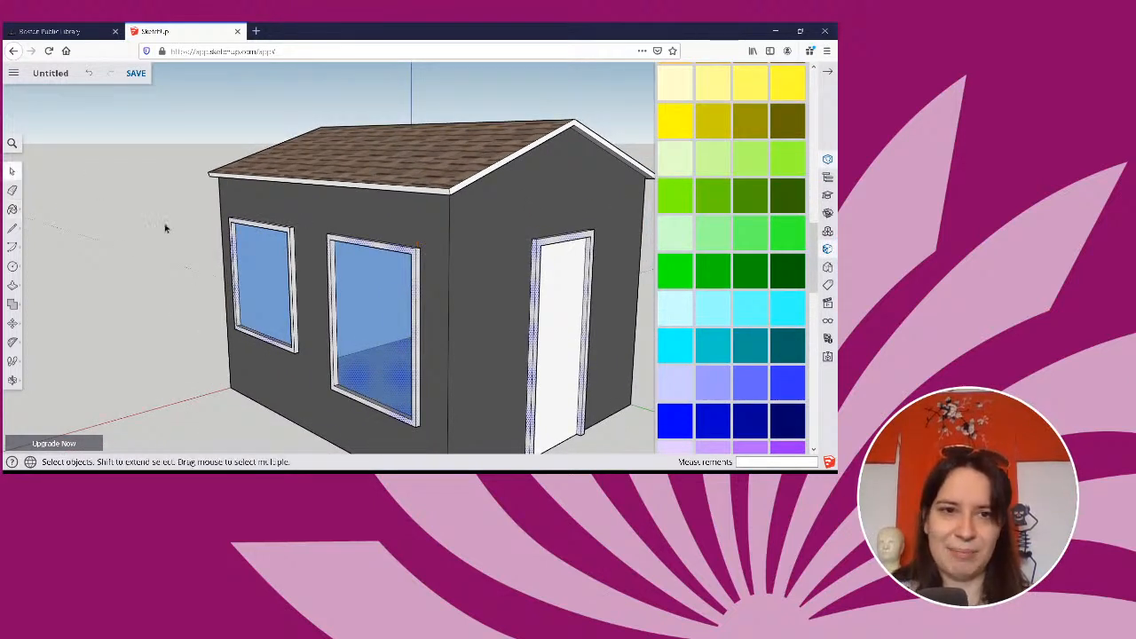
pyautogui.click(176, 228)
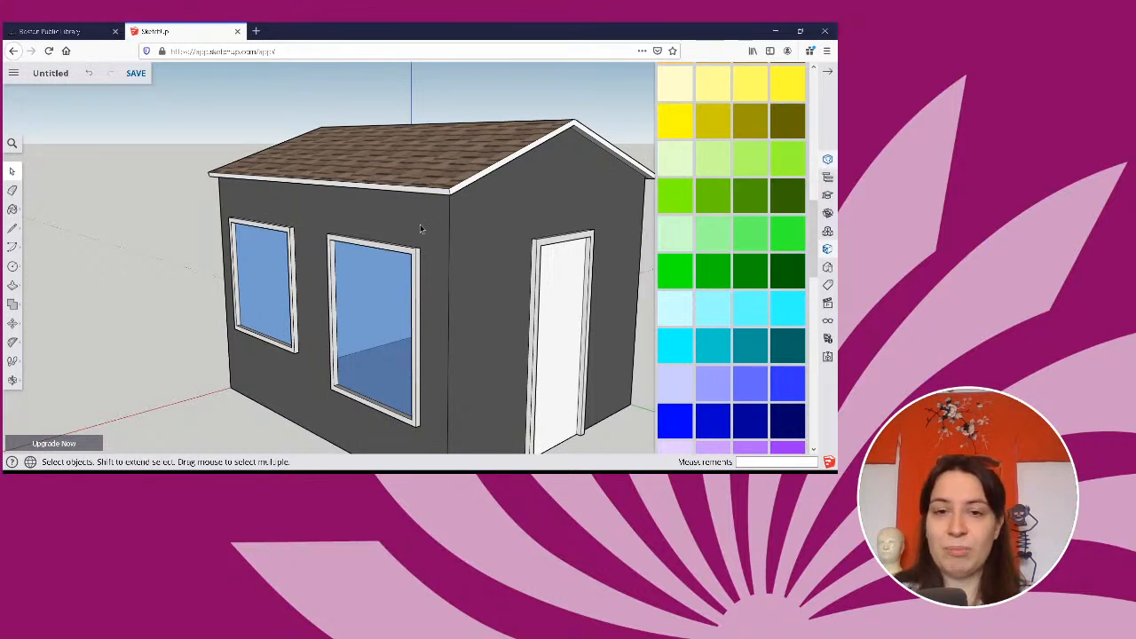
# Select the wall around the door and extend the selection to all faces with the same material.
pyautogui.click(560, 214)
pyautogui.rightClick(507, 204)
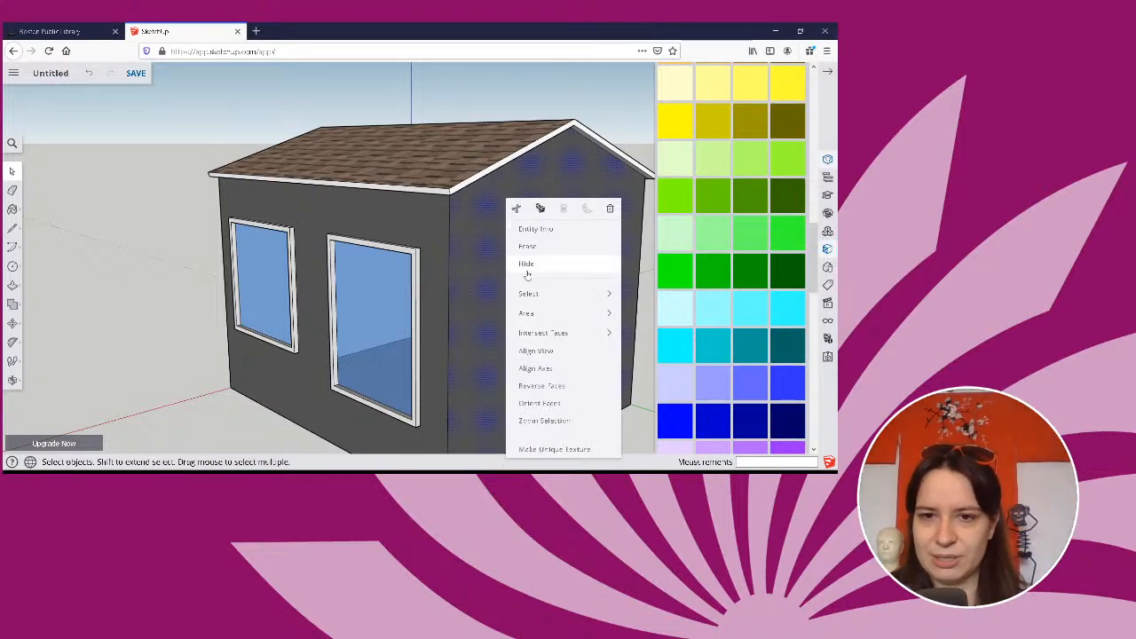
pyautogui.moveTo(530, 298)
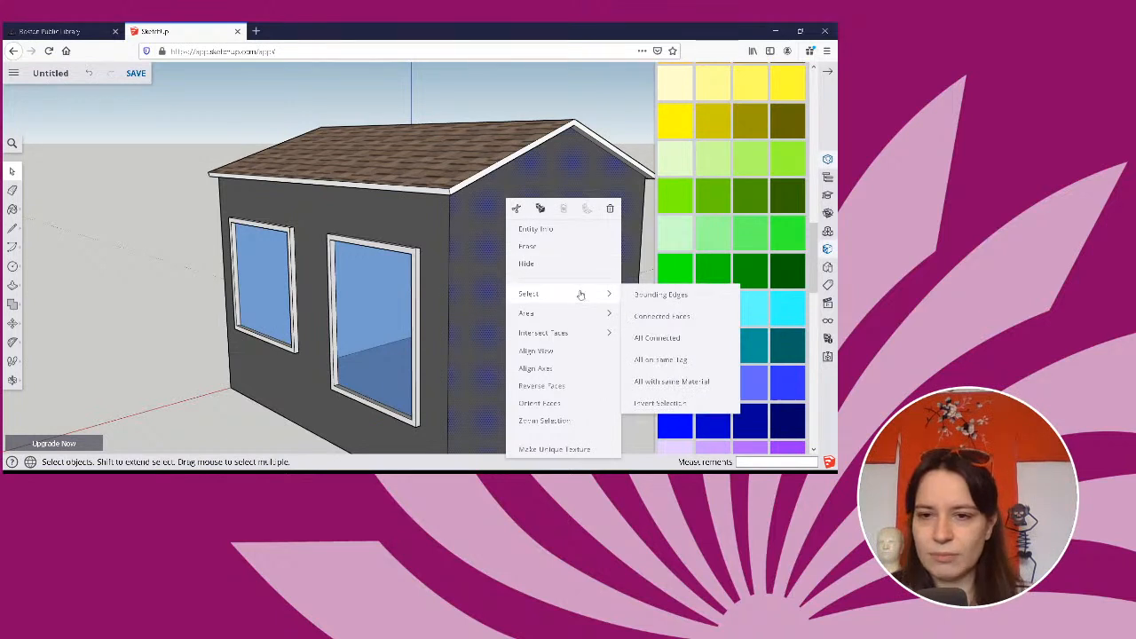
pyautogui.click(672, 386)
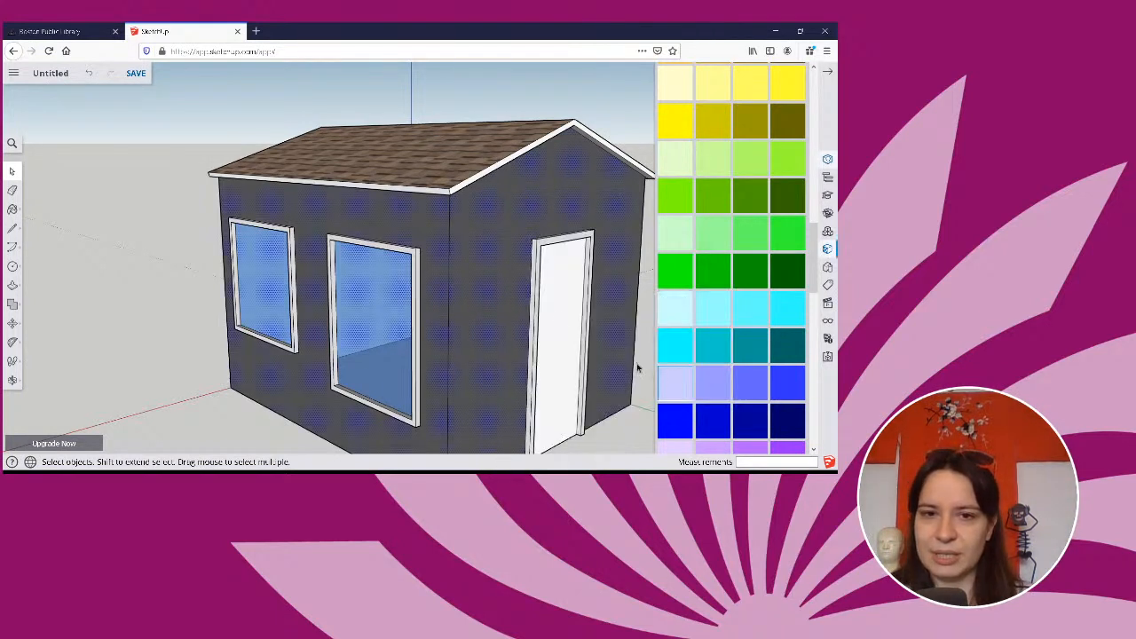
# Hide the selected dark grey walls, inspect the opened house, and undo the hiding.
pyautogui.rightClick(499, 280)
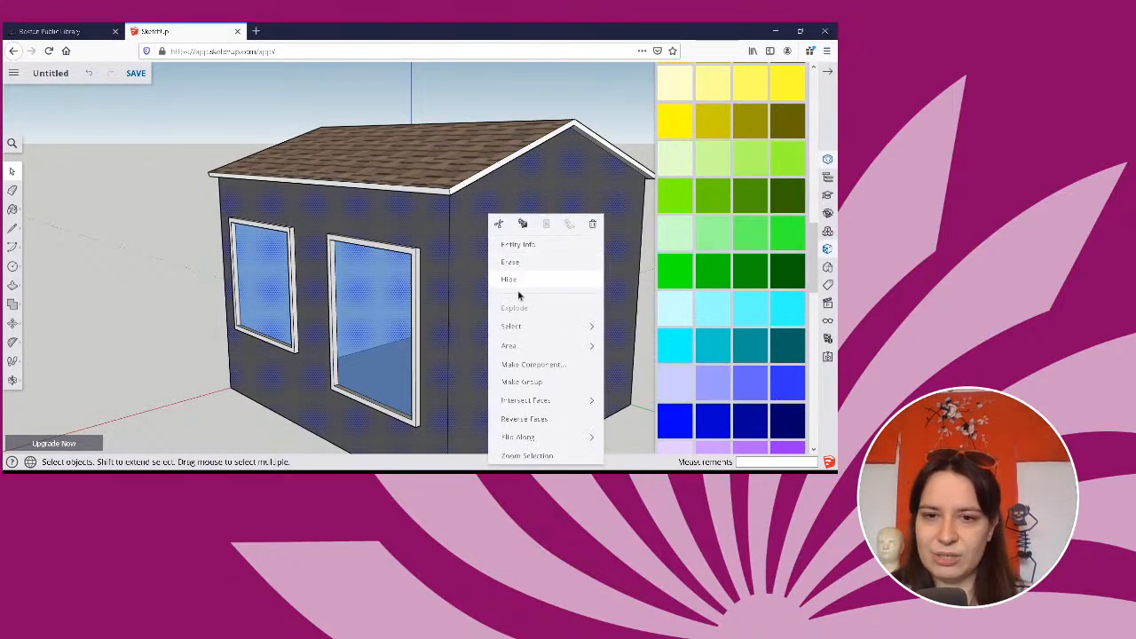
pyautogui.moveTo(524, 325)
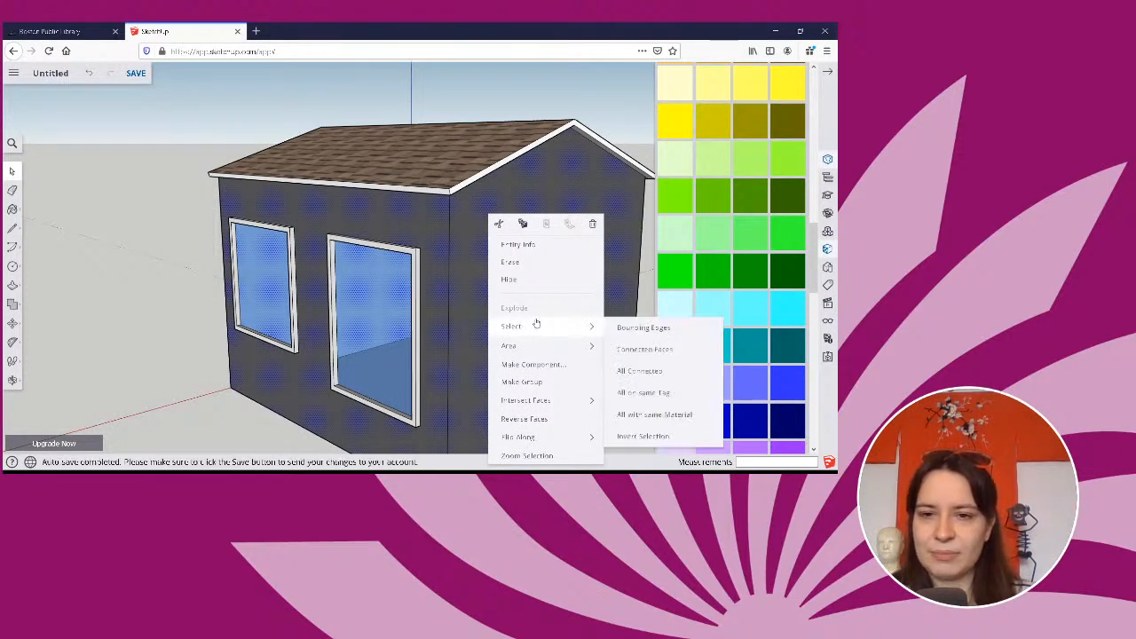
pyautogui.click(509, 279)
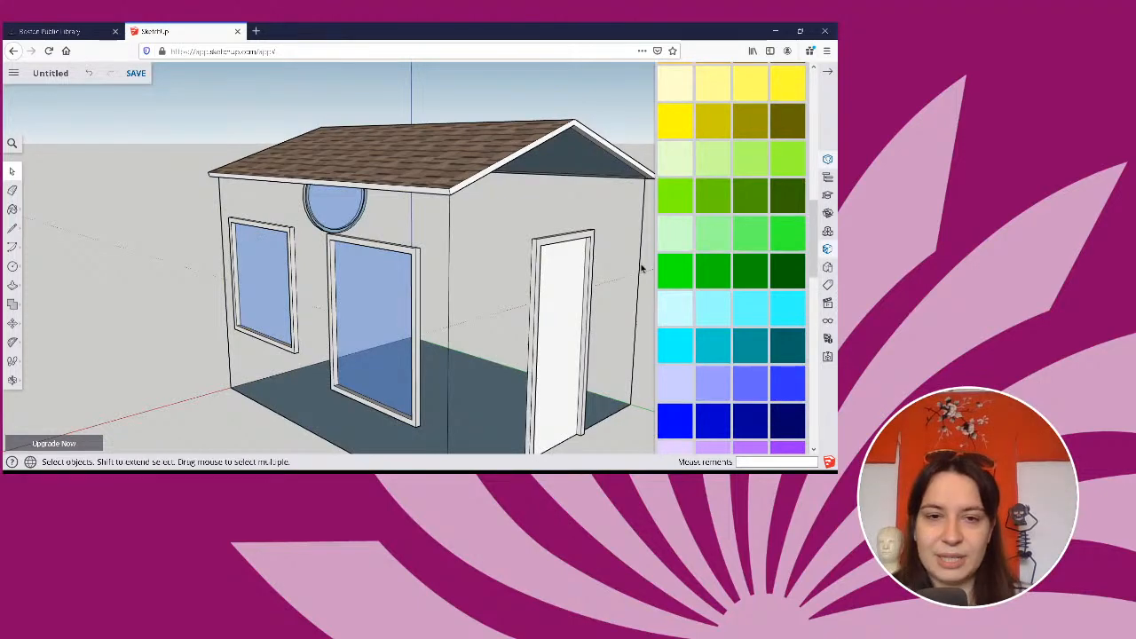
pyautogui.moveTo(622, 279); pyautogui.dragTo(566, 295, button='middle')
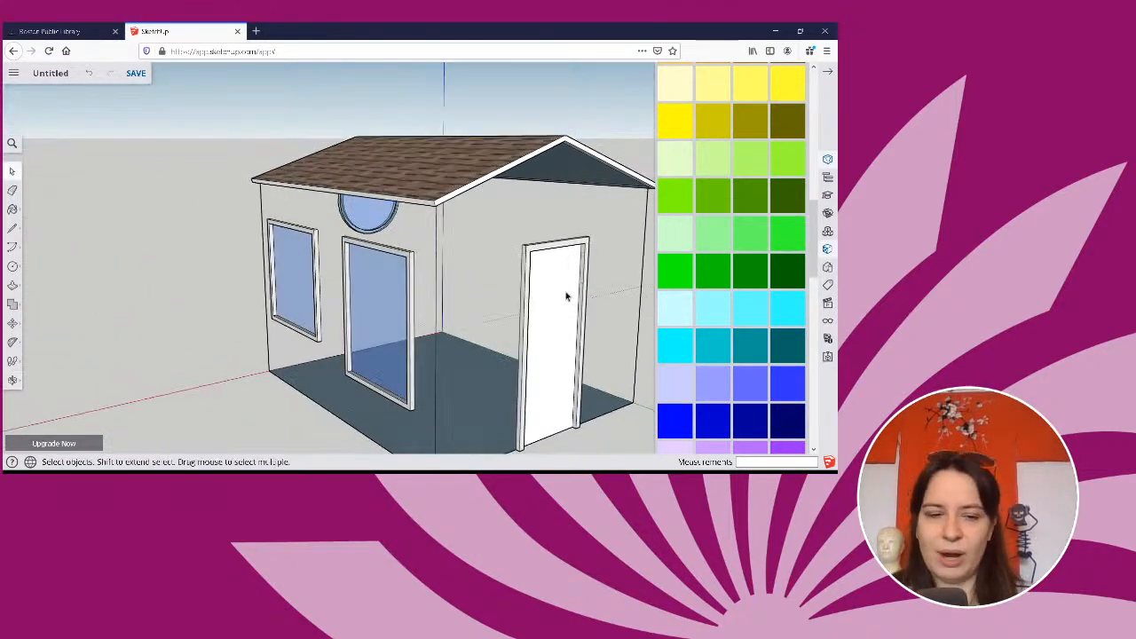
pyautogui.hotkey('ctrl', 'z')
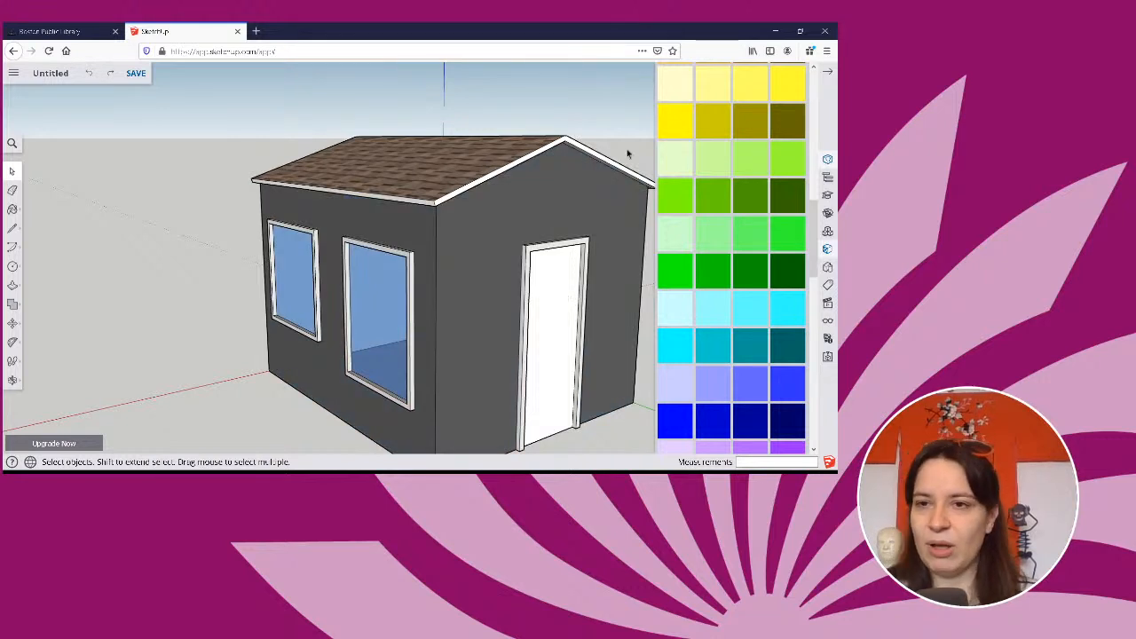
# Close the Materials and Components panels and check the model's length unit settings.
pyautogui.click(835, 71)
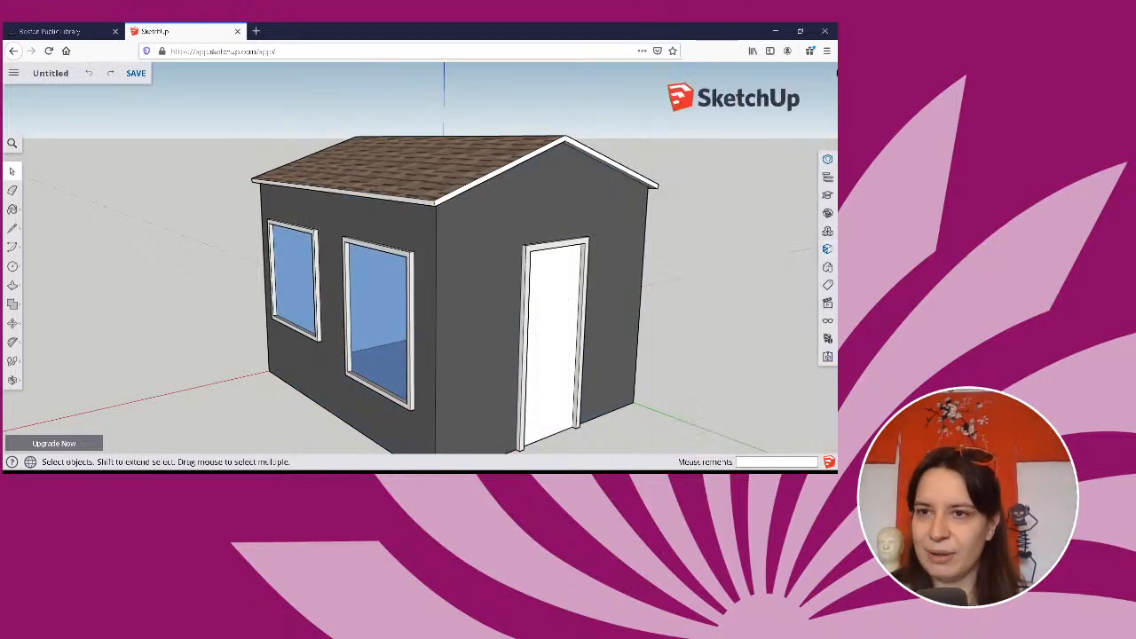
pyautogui.click(828, 232)
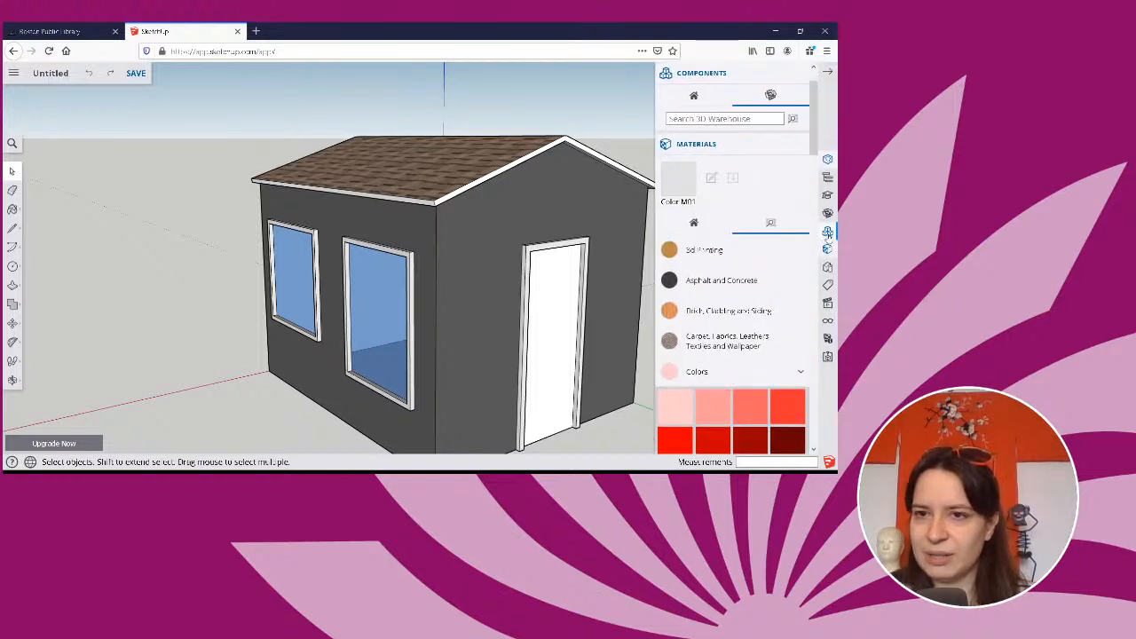
pyautogui.click(791, 142)
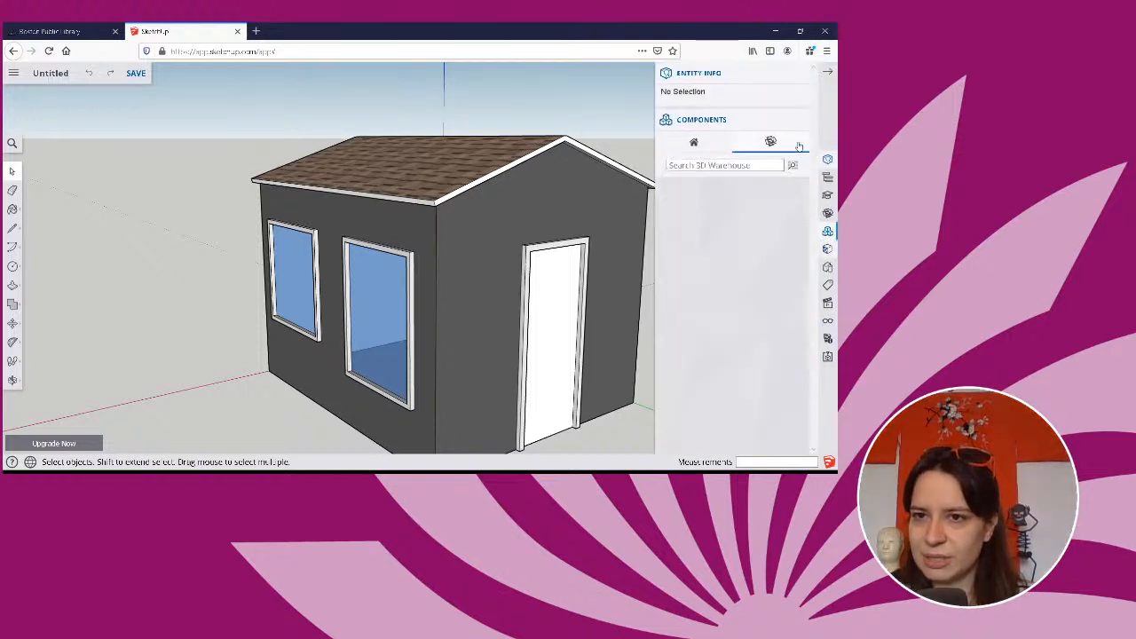
pyautogui.click(827, 231)
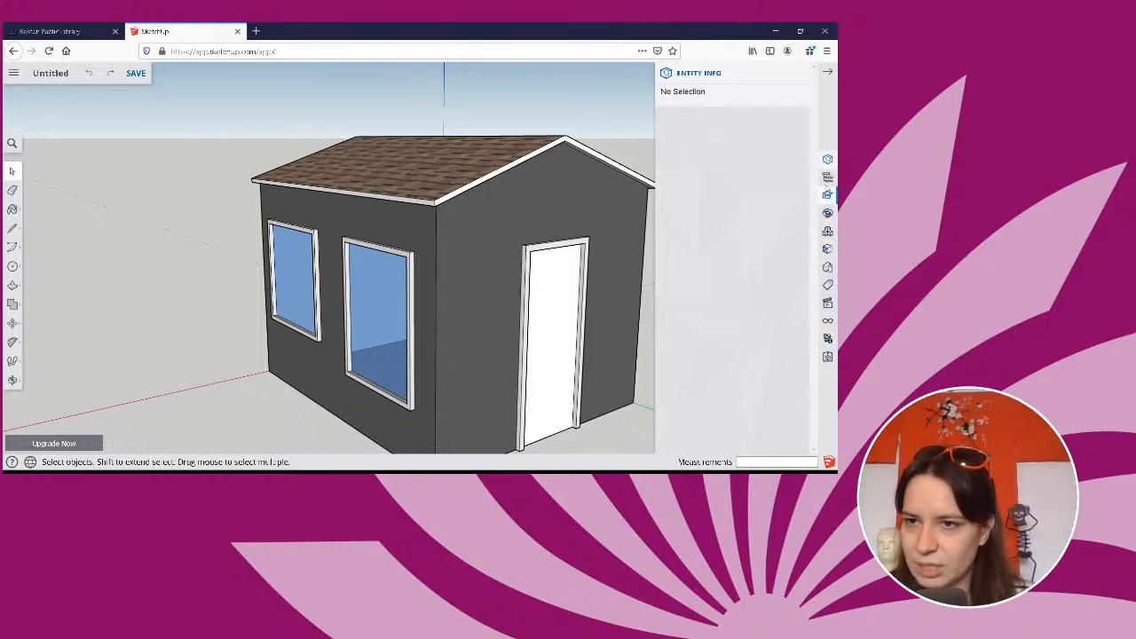
pyautogui.click(827, 338)
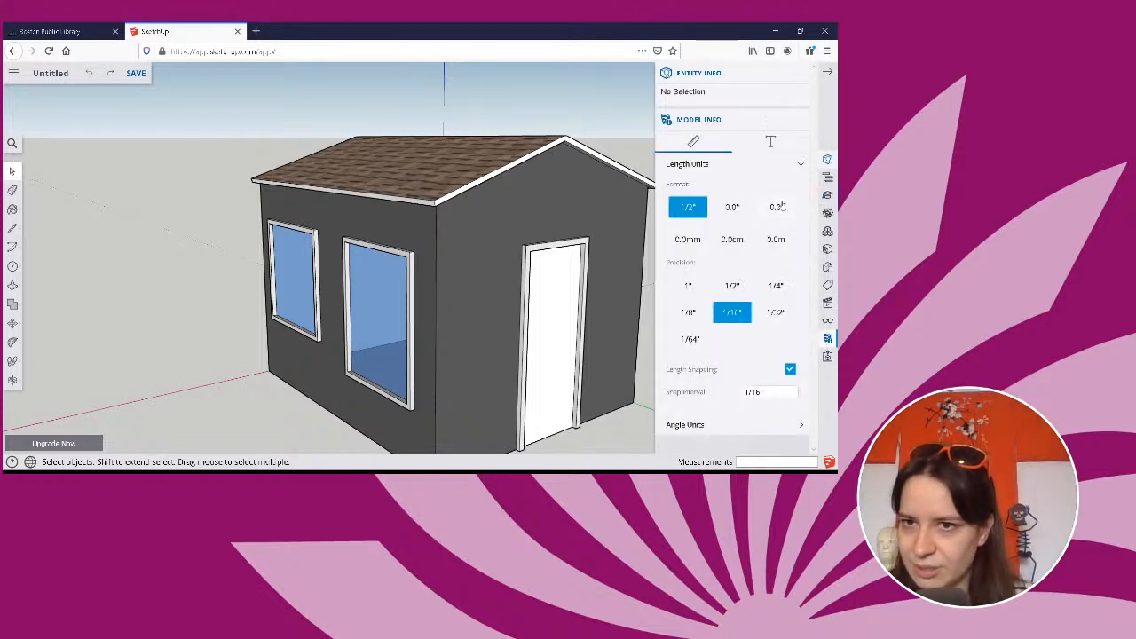
pyautogui.click(795, 119)
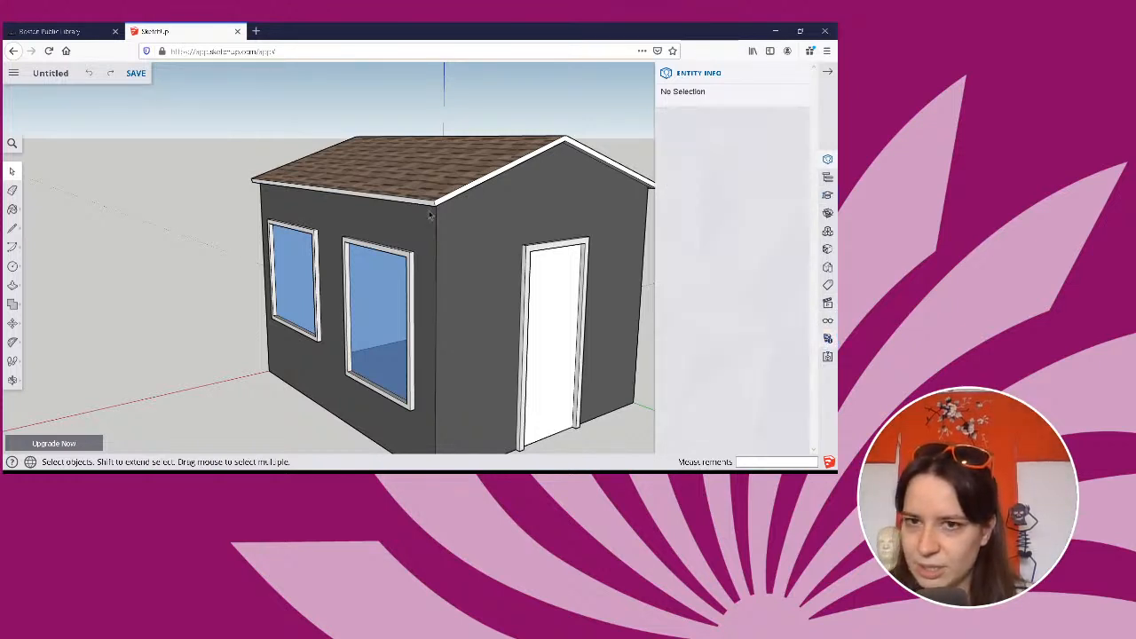
# Select the wall face around the door and add a new tag to the model's tag list.
pyautogui.click(528, 197)
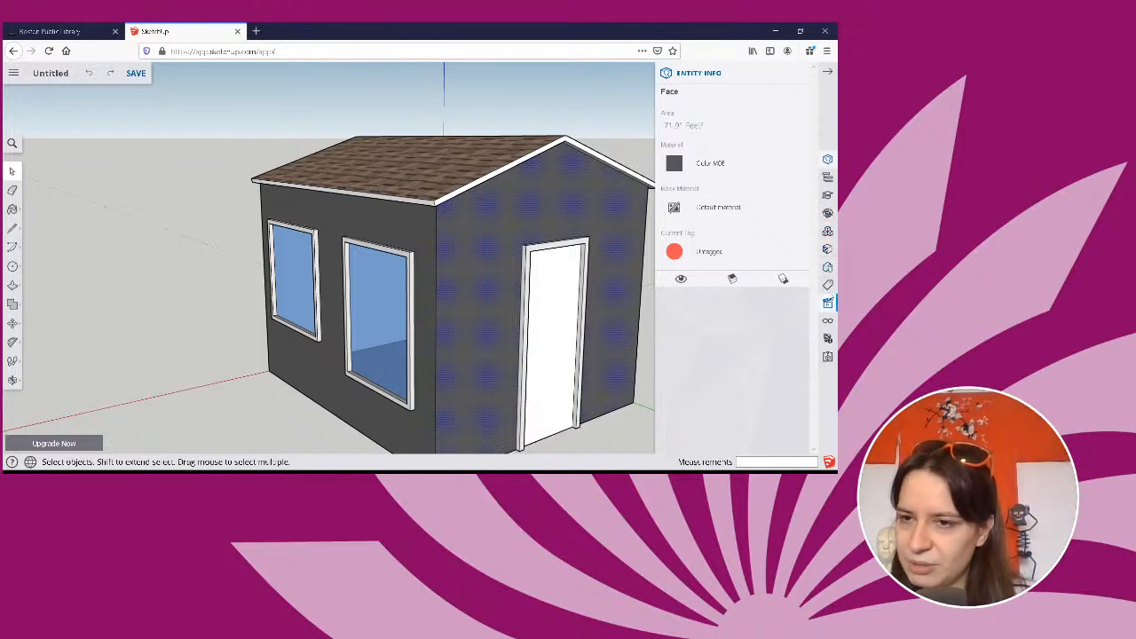
pyautogui.click(827, 285)
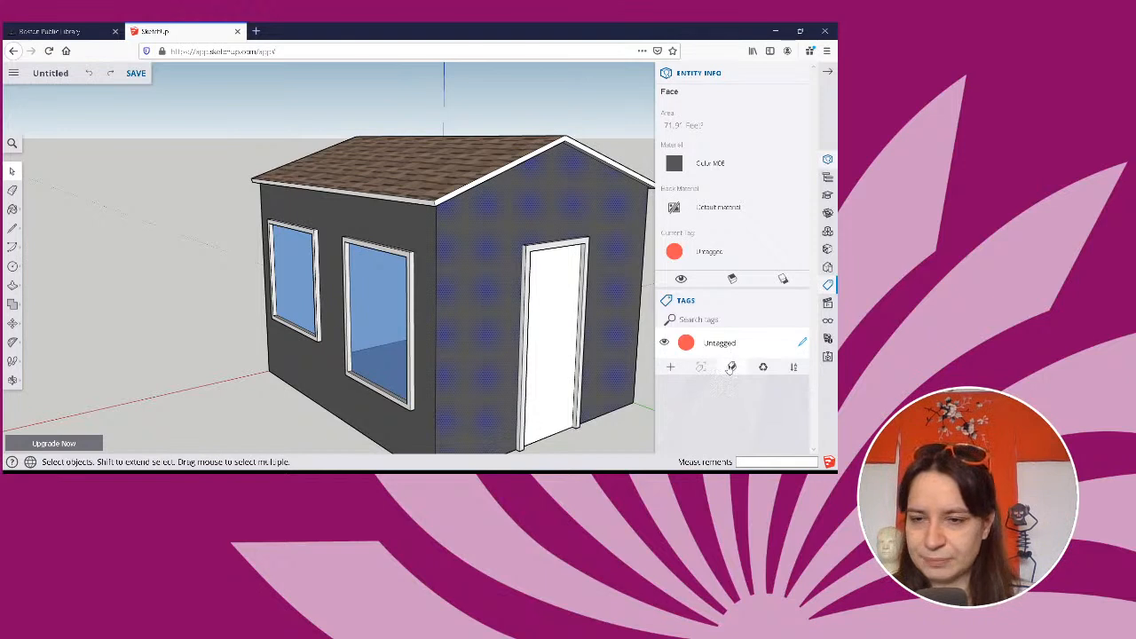
pyautogui.click(670, 367)
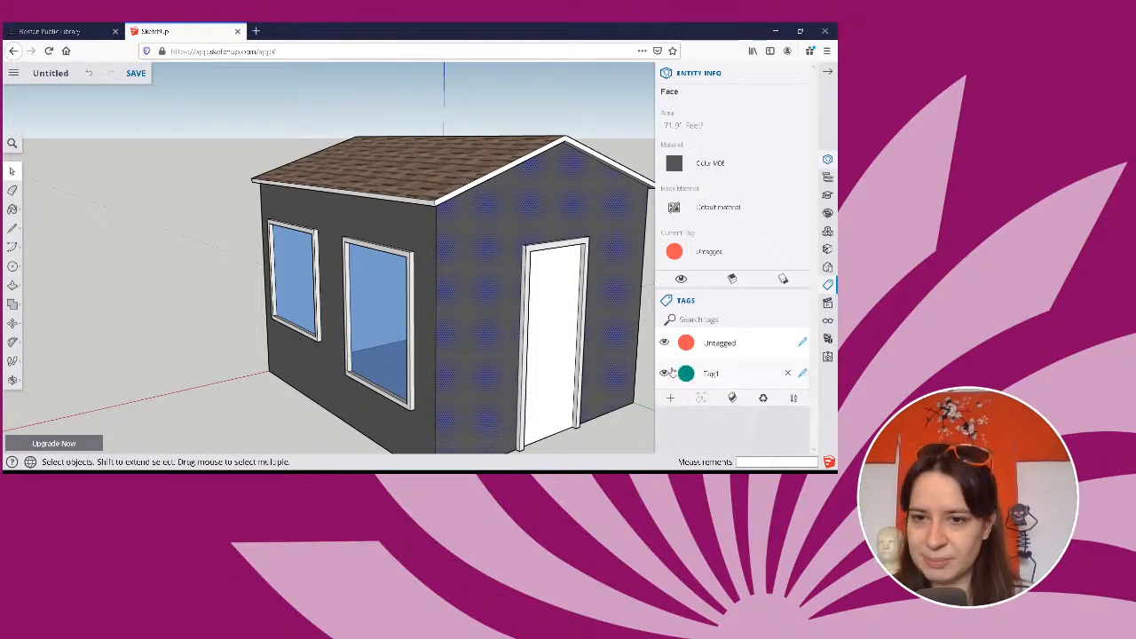
# Rename the newly added tag as "walls".
pyautogui.doubleClick(758, 373)
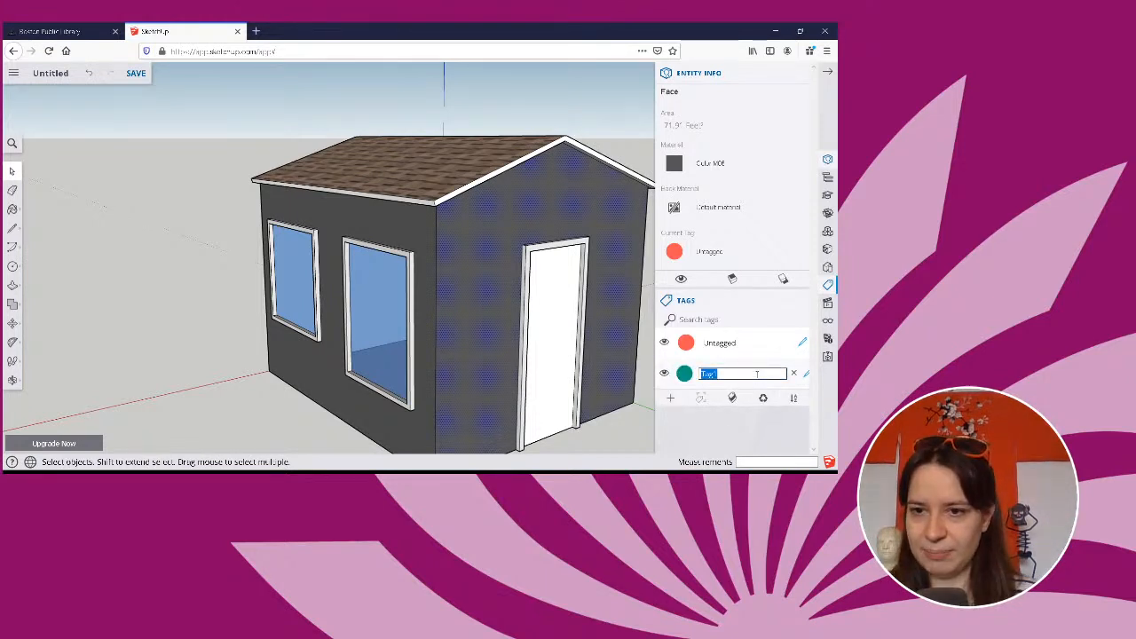
pyautogui.press('BackSpace')
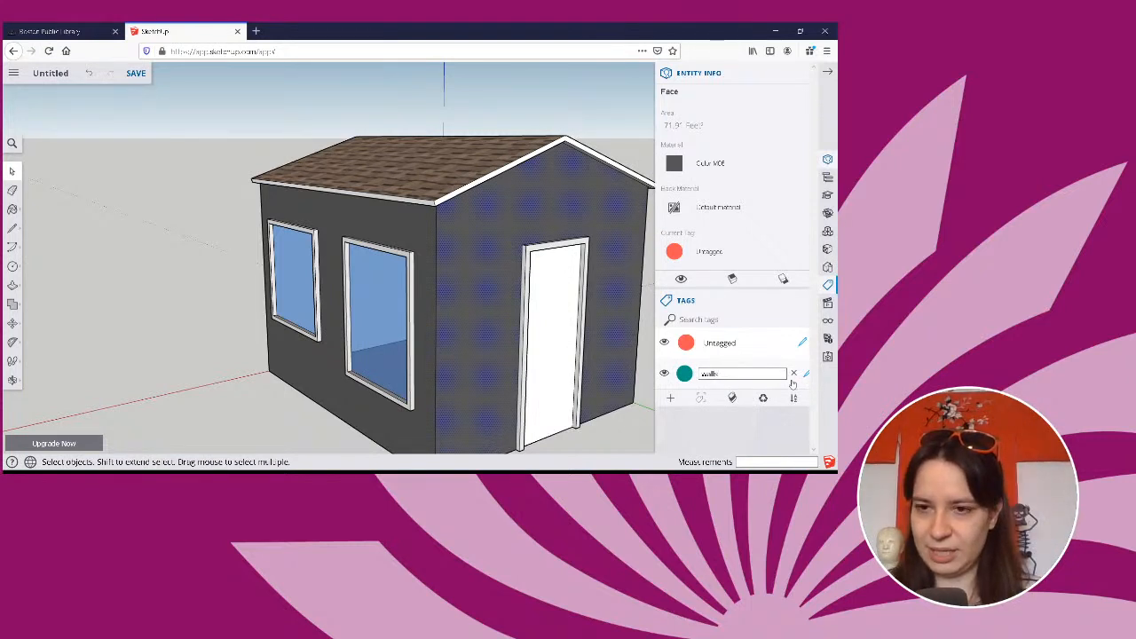
pyautogui.press('Return')
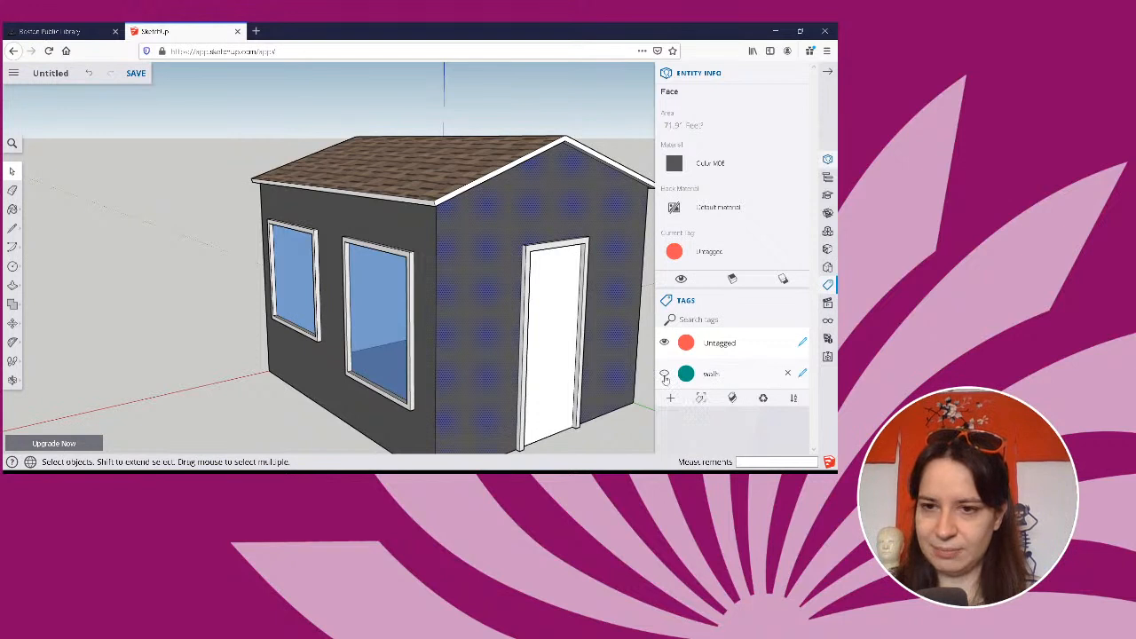
pyautogui.rightClick(471, 246)
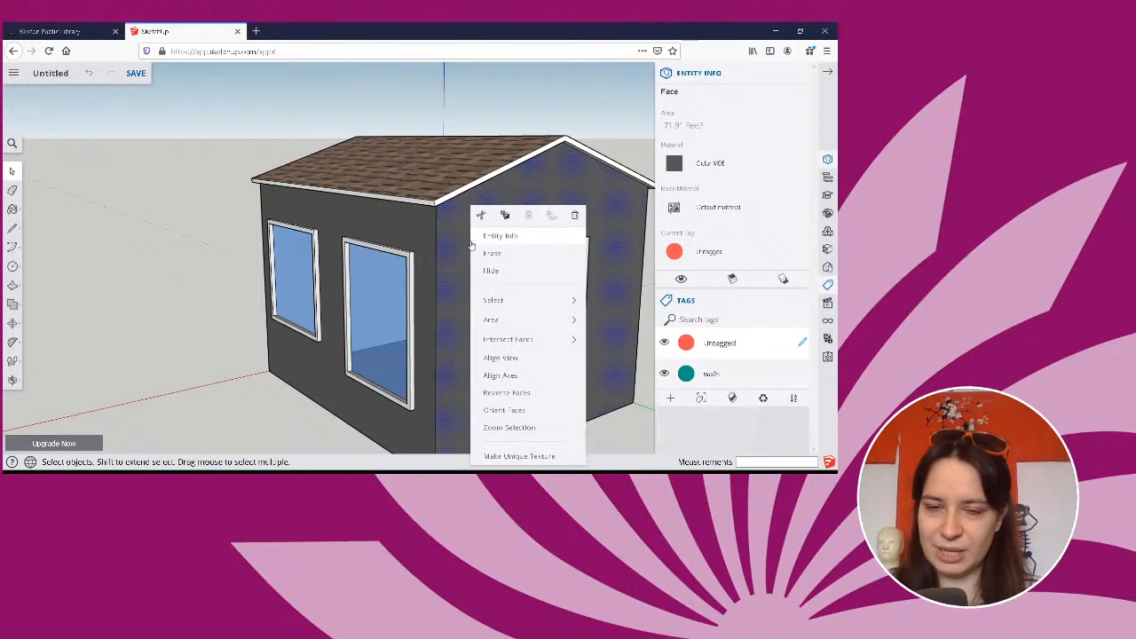
pyautogui.moveTo(502, 345)
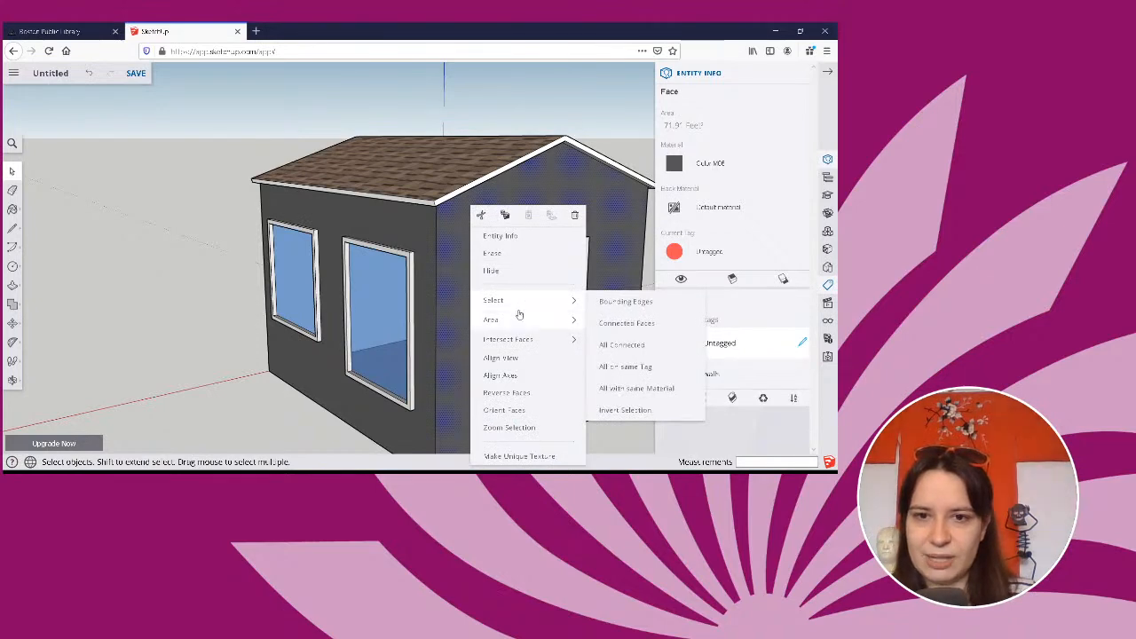
pyautogui.moveTo(518, 321)
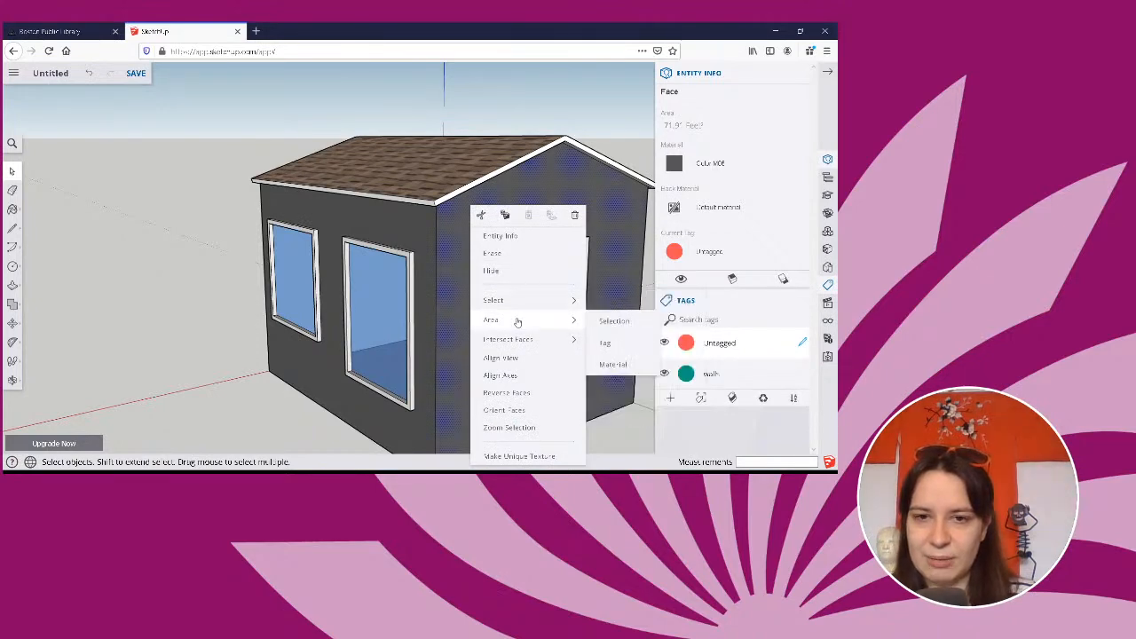
pyautogui.click(595, 342)
pyautogui.click(463, 224)
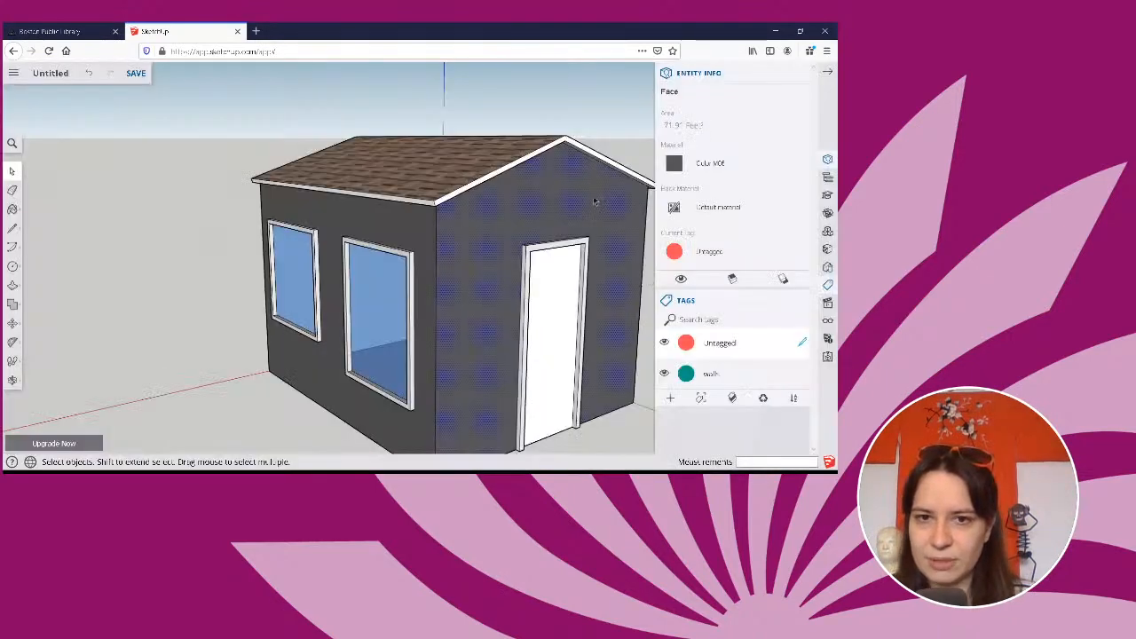
pyautogui.rightClick(586, 206)
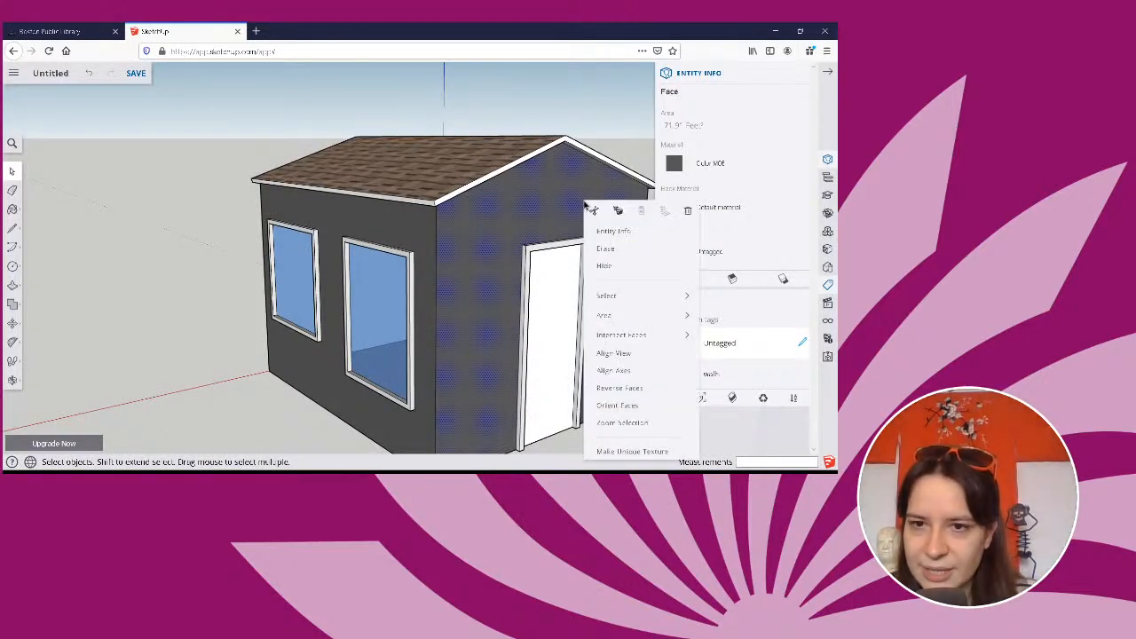
pyautogui.click(765, 435)
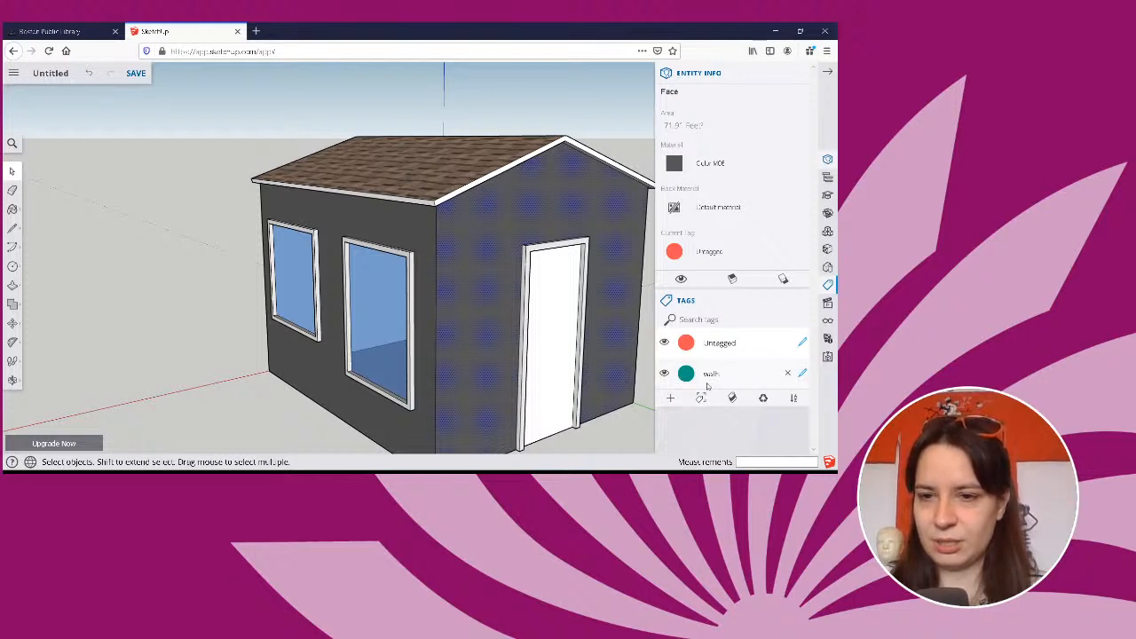
pyautogui.doubleClick(710, 379)
pyautogui.press('Return')
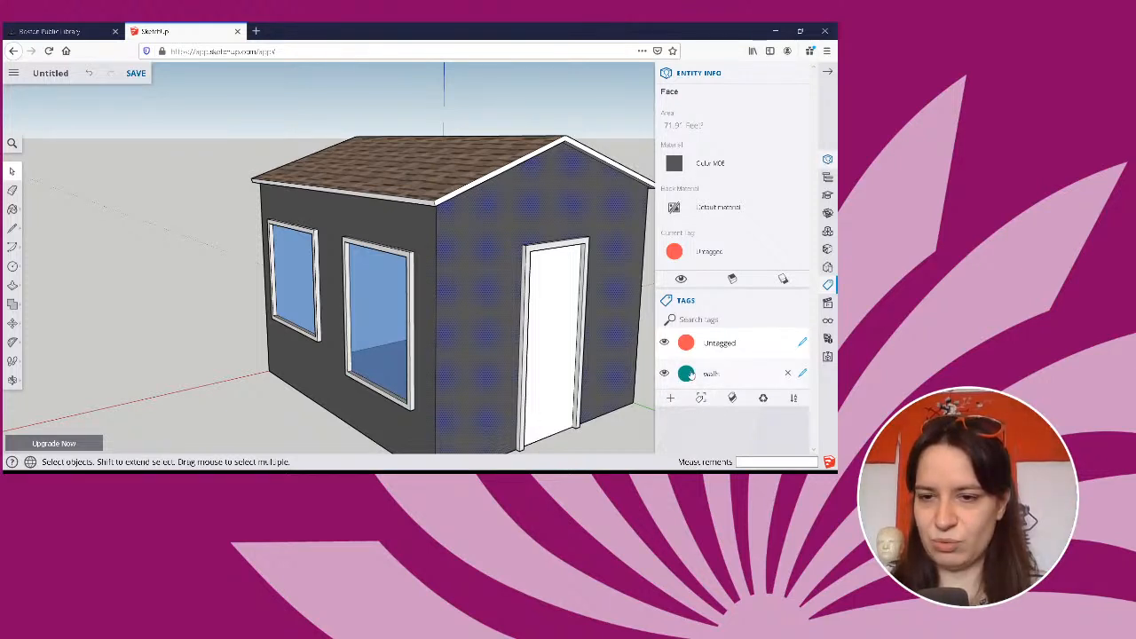
pyautogui.click(688, 374)
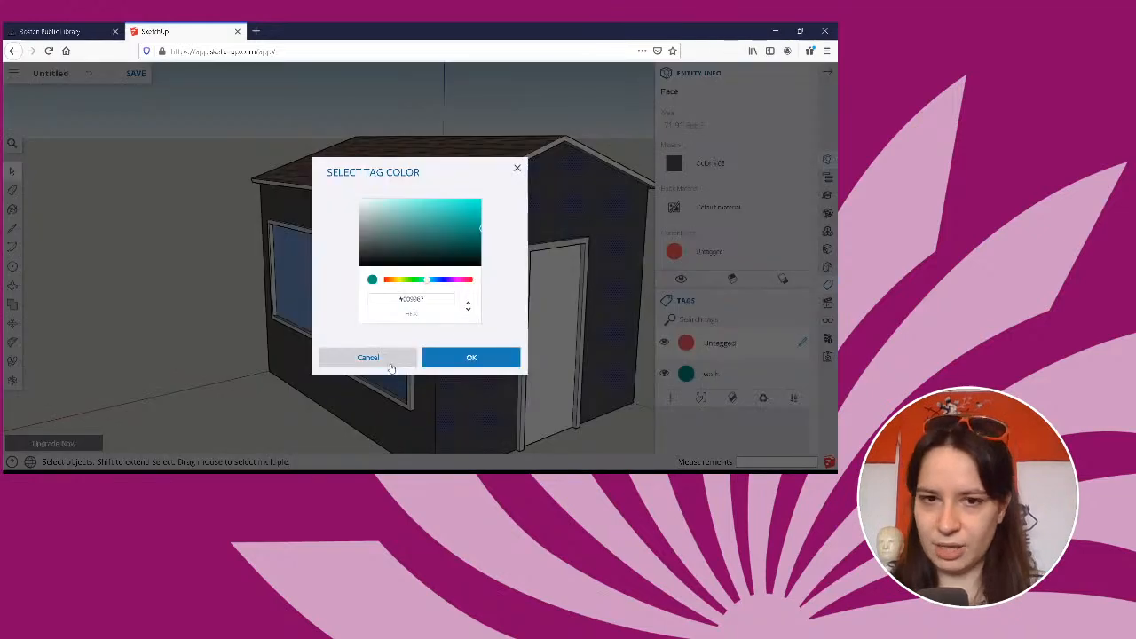
pyautogui.click(368, 358)
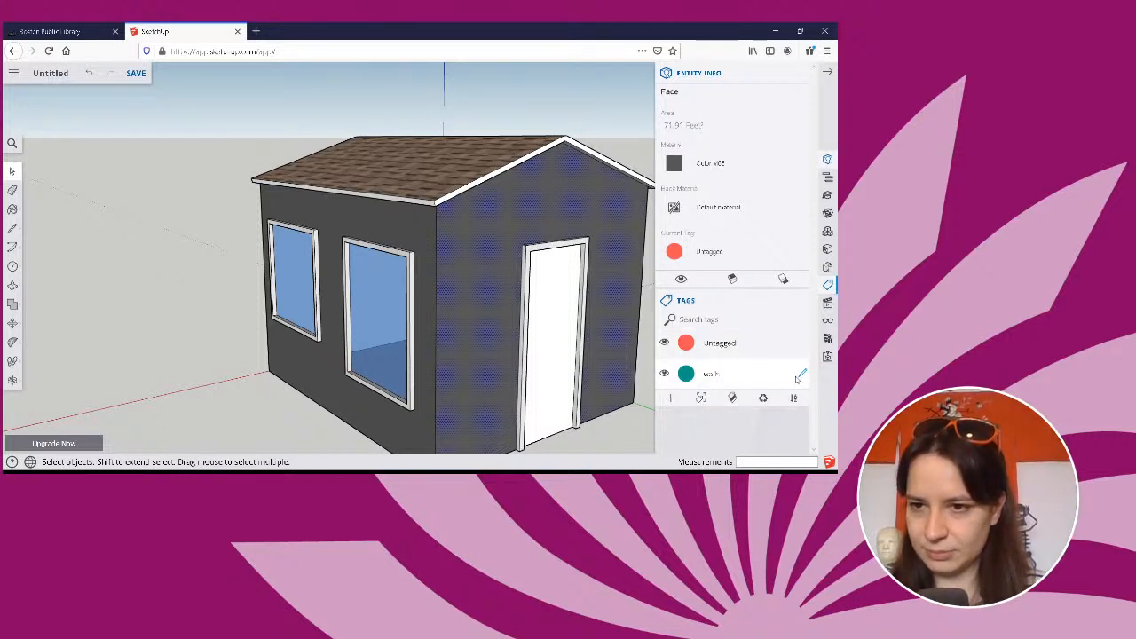
# Make the "walls" tag the active drawing tag and keep it visible.
pyautogui.click(803, 373)
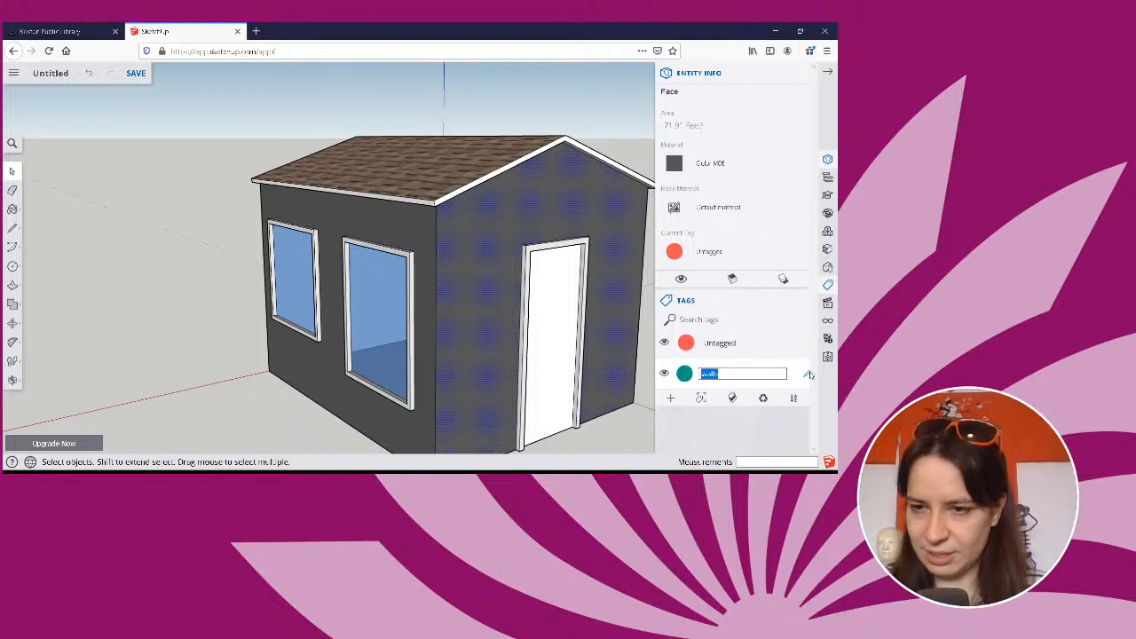
pyautogui.click(668, 374)
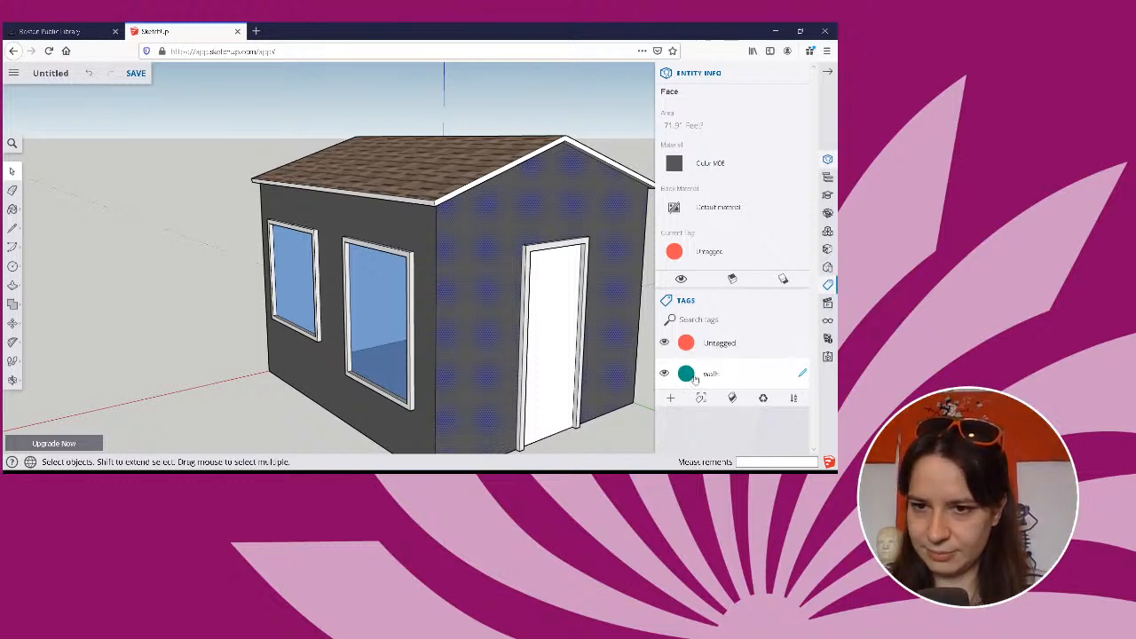
pyautogui.click(803, 375)
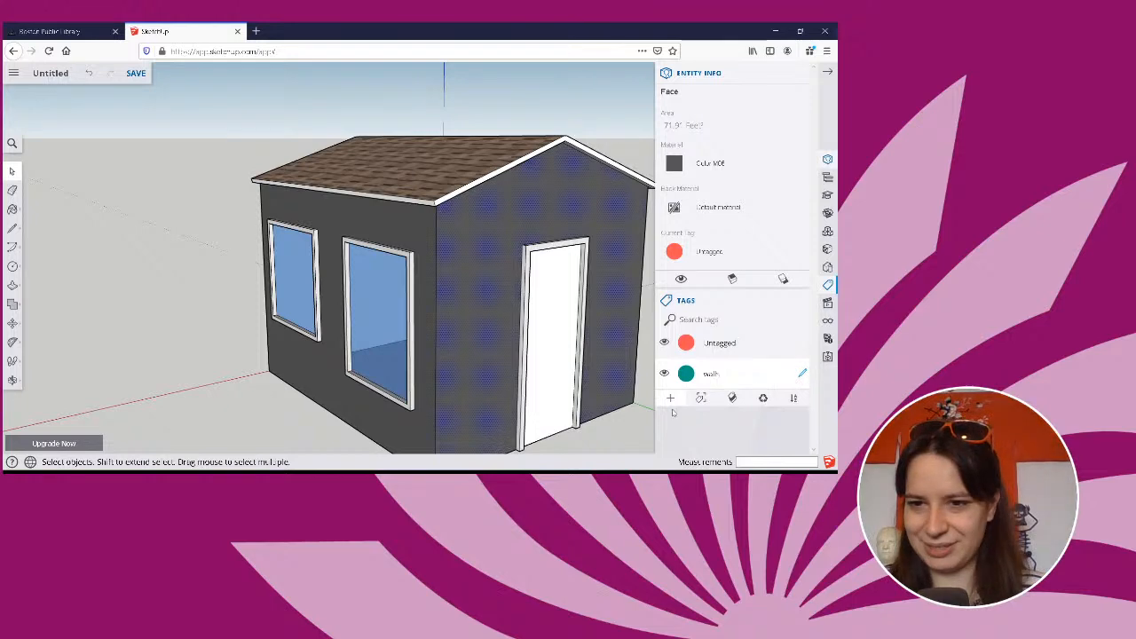
# Select the long side wall with the two rectangular windows and assign it to the "walls" tag.
pyautogui.moveTo(478, 307); pyautogui.dragTo(454, 236, button='middle')
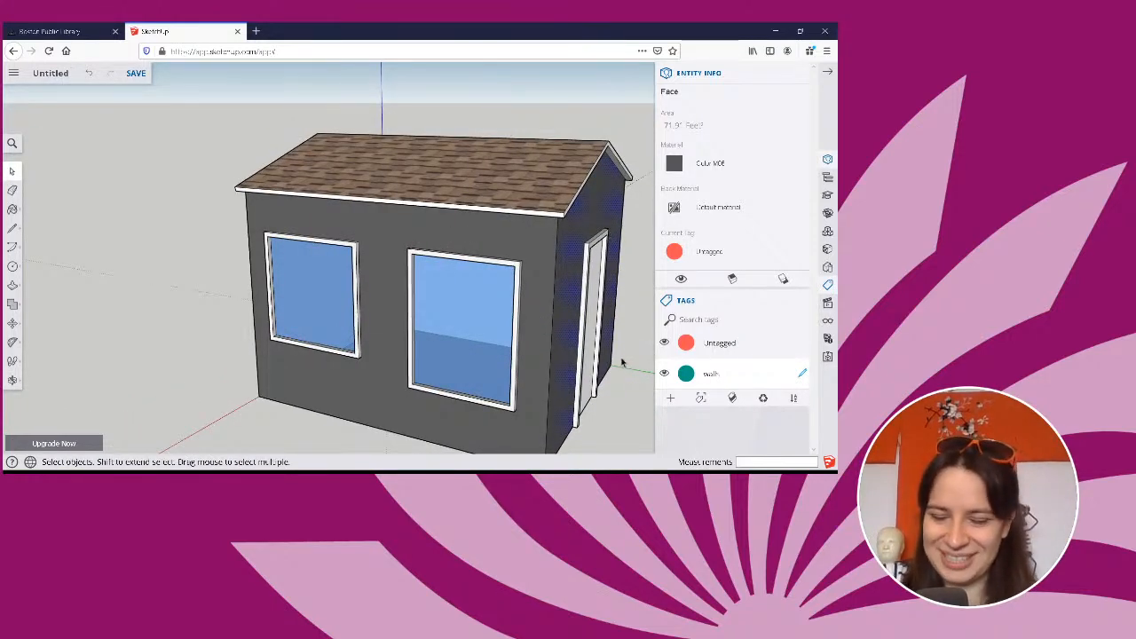
pyautogui.click(531, 336)
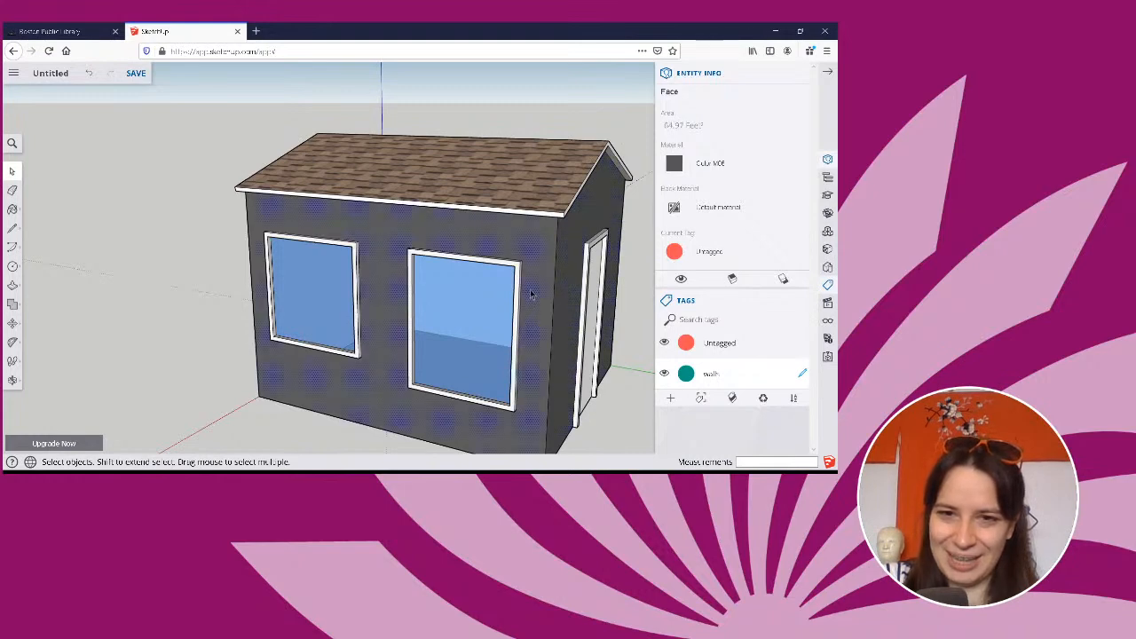
pyautogui.scroll(-2, 540, 295)
pyautogui.moveTo(500, 310); pyautogui.dragTo(542, 287, button='middle')
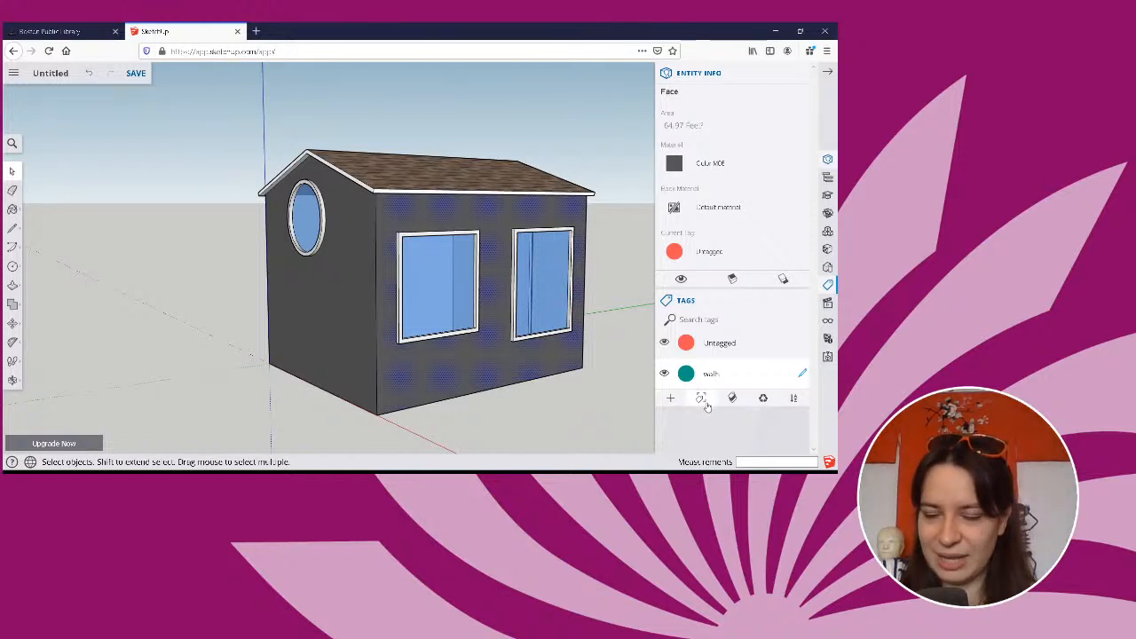
pyautogui.click(703, 401)
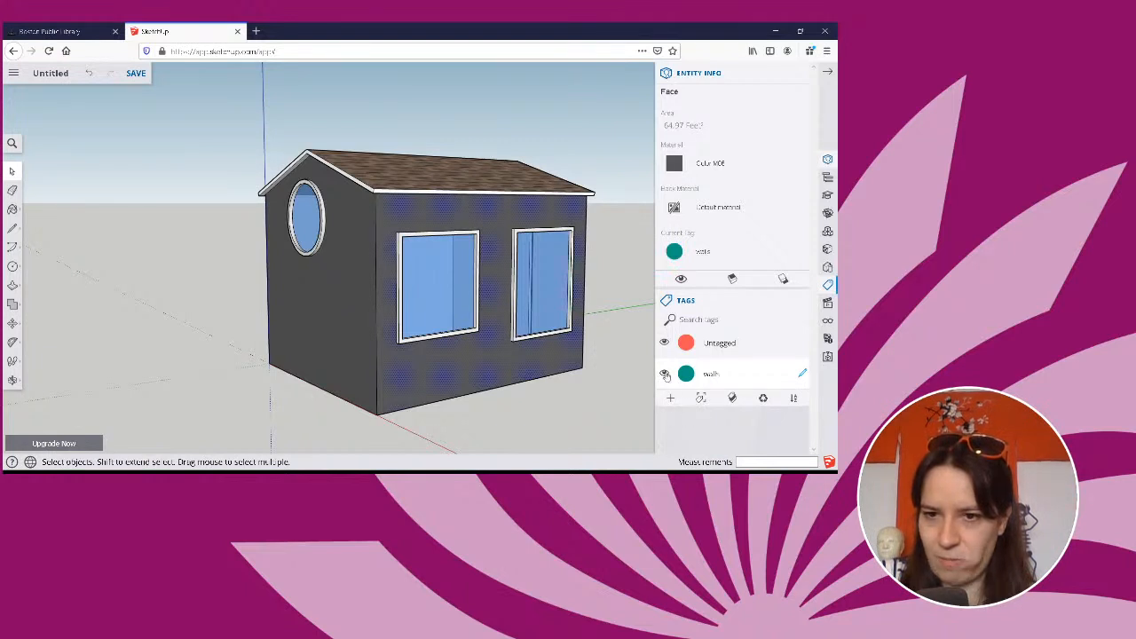
pyautogui.scroll(-2, 582, 375)
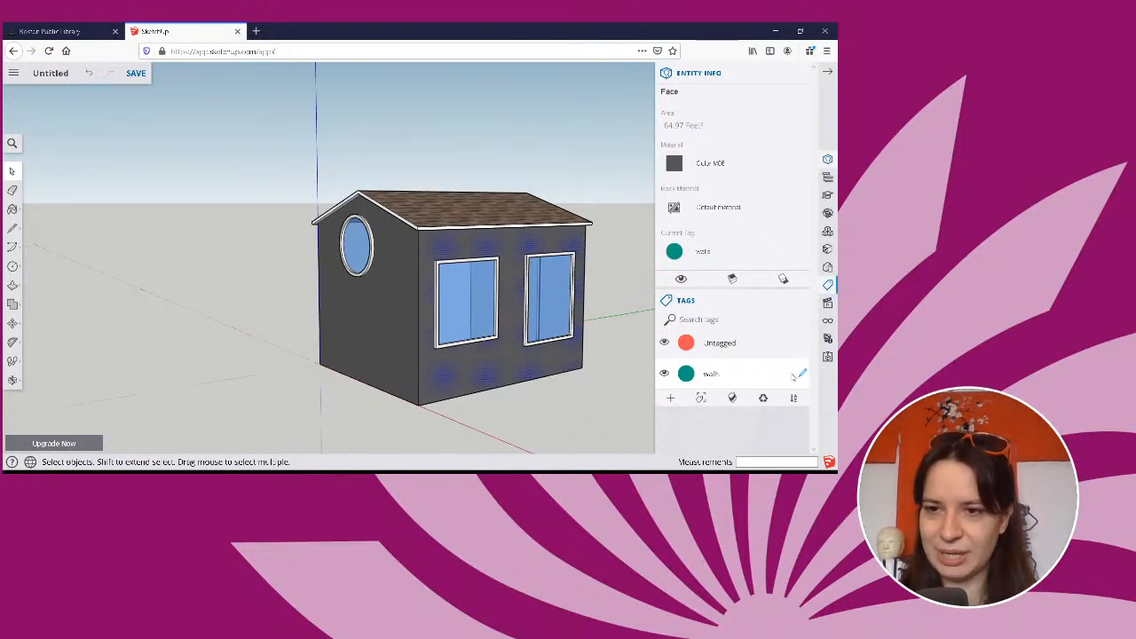
pyautogui.scroll(5, 559, 364)
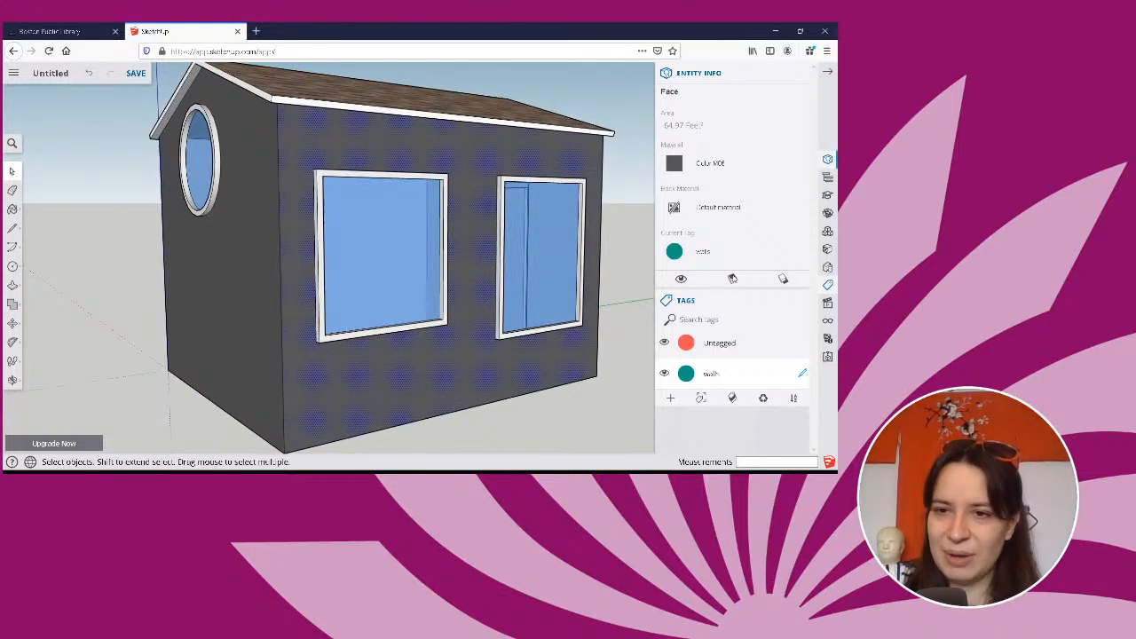
# Close the Tags, Entity Info and Components panels to clear the modelling area around the house.
pyautogui.click(802, 303)
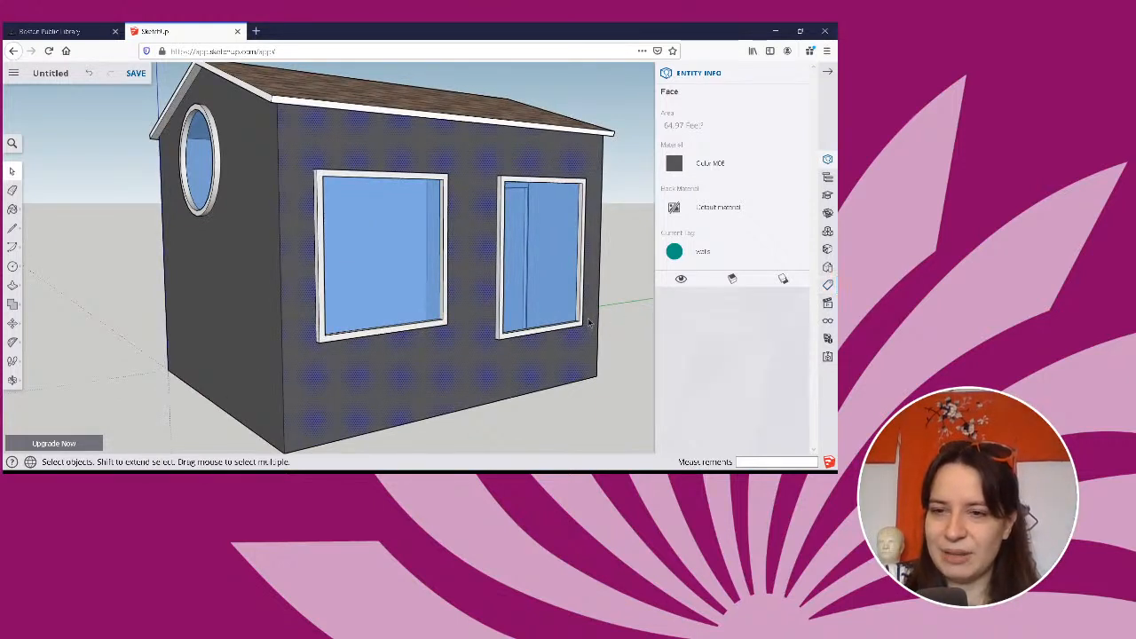
pyautogui.moveTo(639, 315); pyautogui.dragTo(621, 337, button='middle')
pyautogui.click(827, 232)
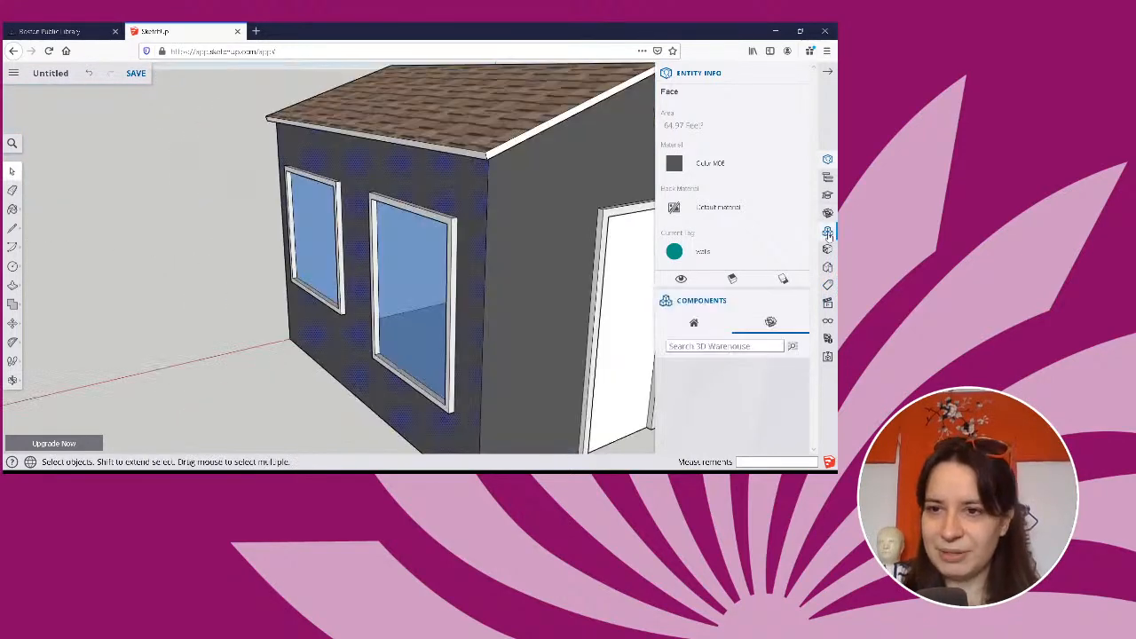
pyautogui.click(802, 74)
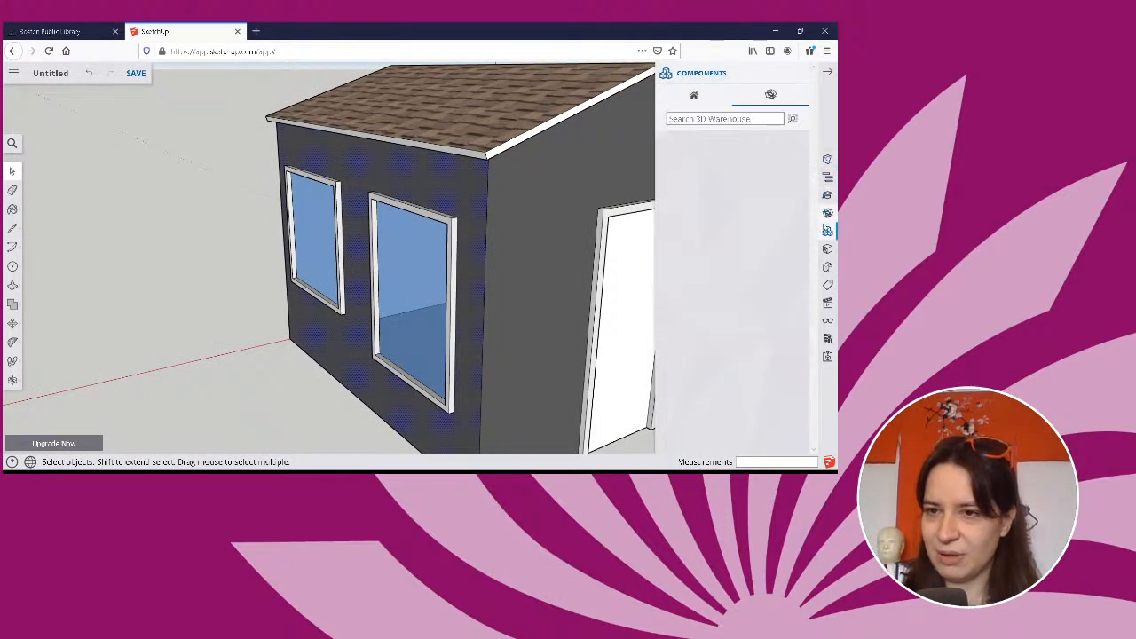
pyautogui.click(799, 75)
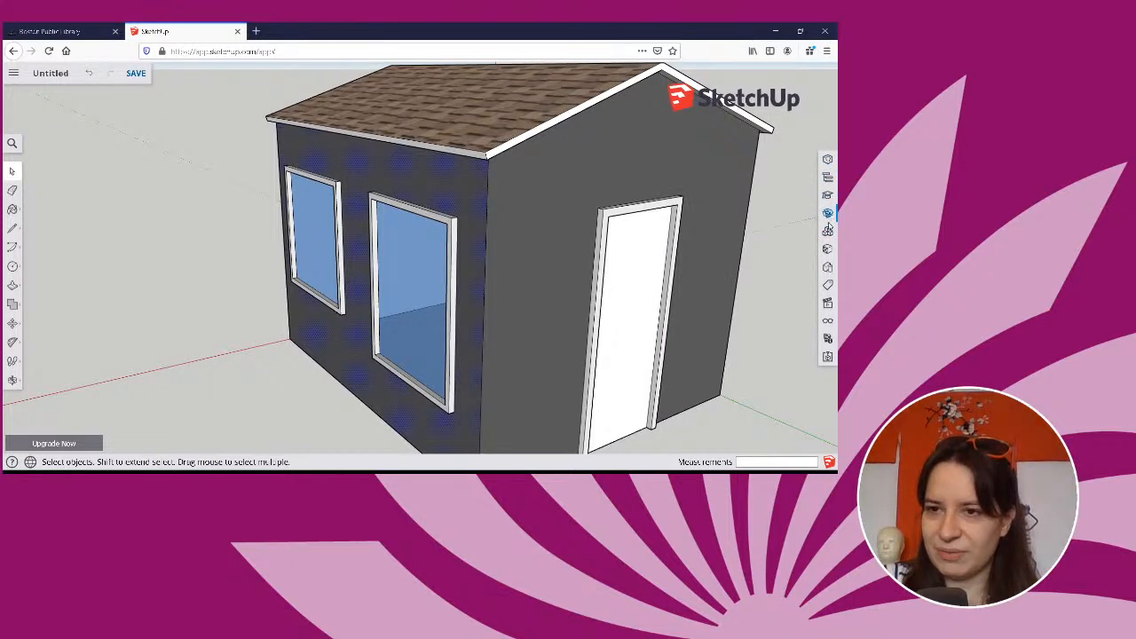
# Check the components in the model, and search the 3D Warehouse for "picnic table".
pyautogui.click(827, 229)
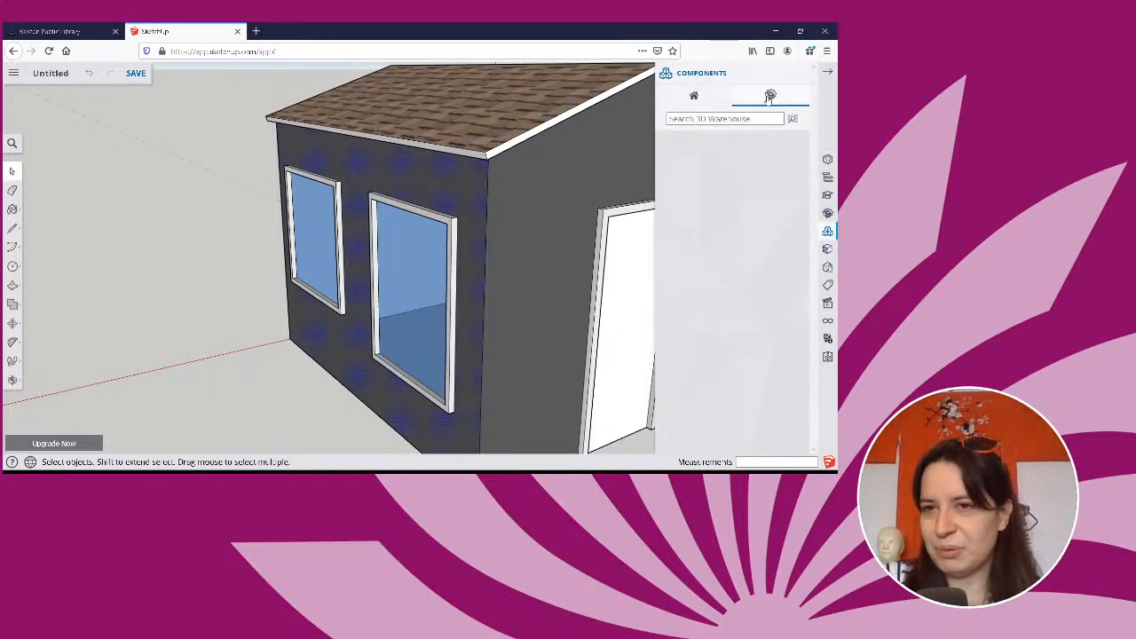
pyautogui.click(705, 97)
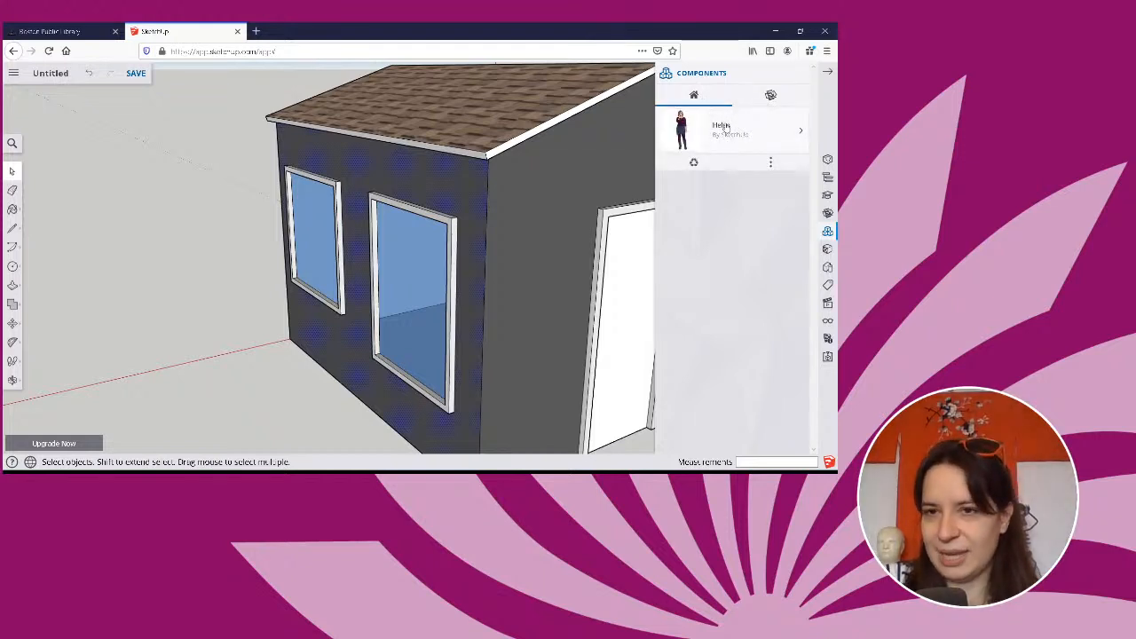
pyautogui.click(771, 98)
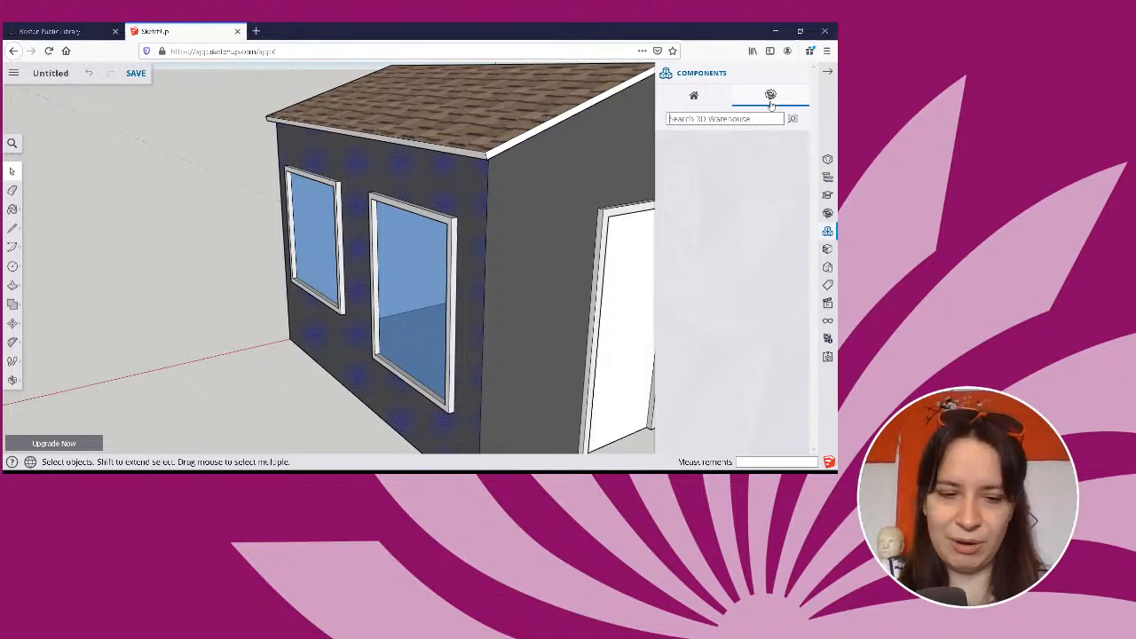
pyautogui.write('pici')
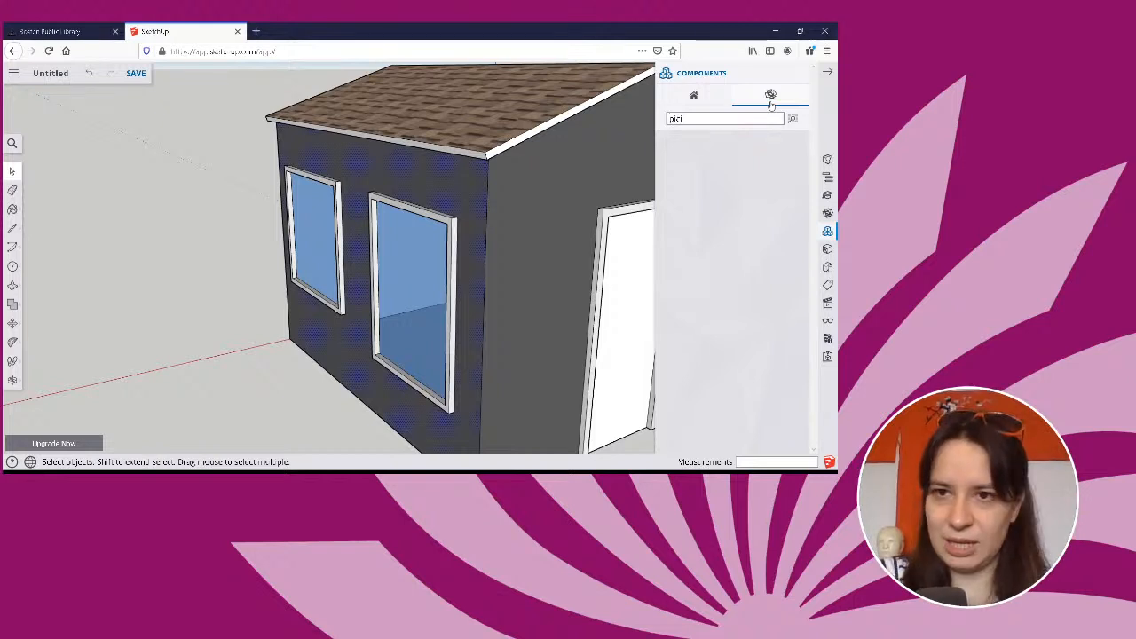
pyautogui.press('BackSpace')
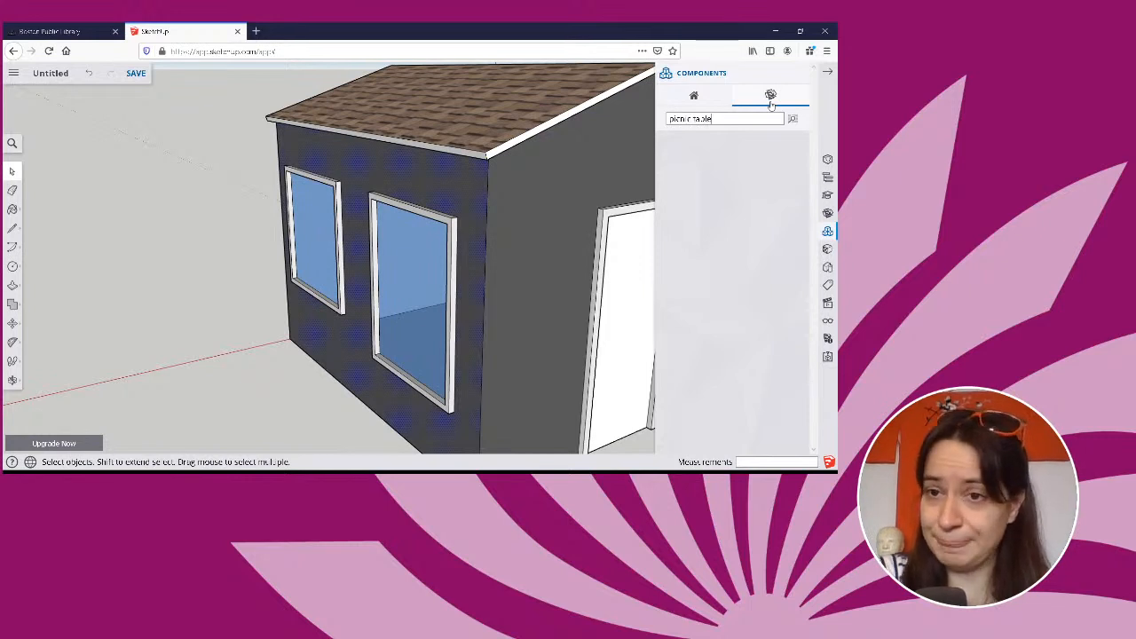
pyautogui.press('Return')
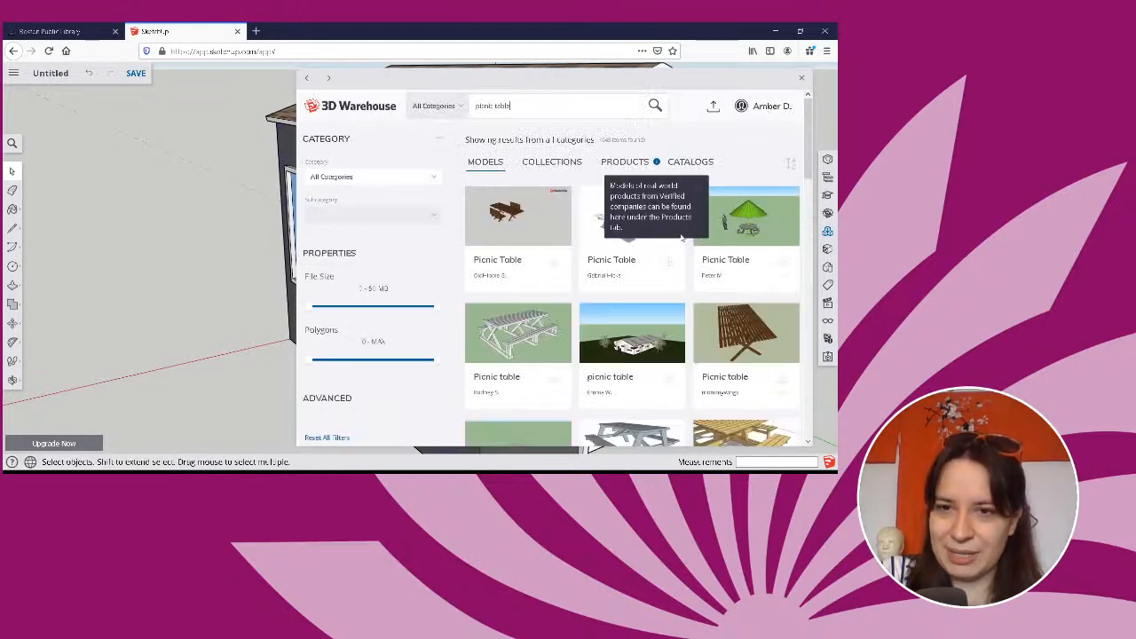
# Browse the picnic table models in the 3D Warehouse results, and close the warehouse window.
pyautogui.scroll(-2, 682, 238)
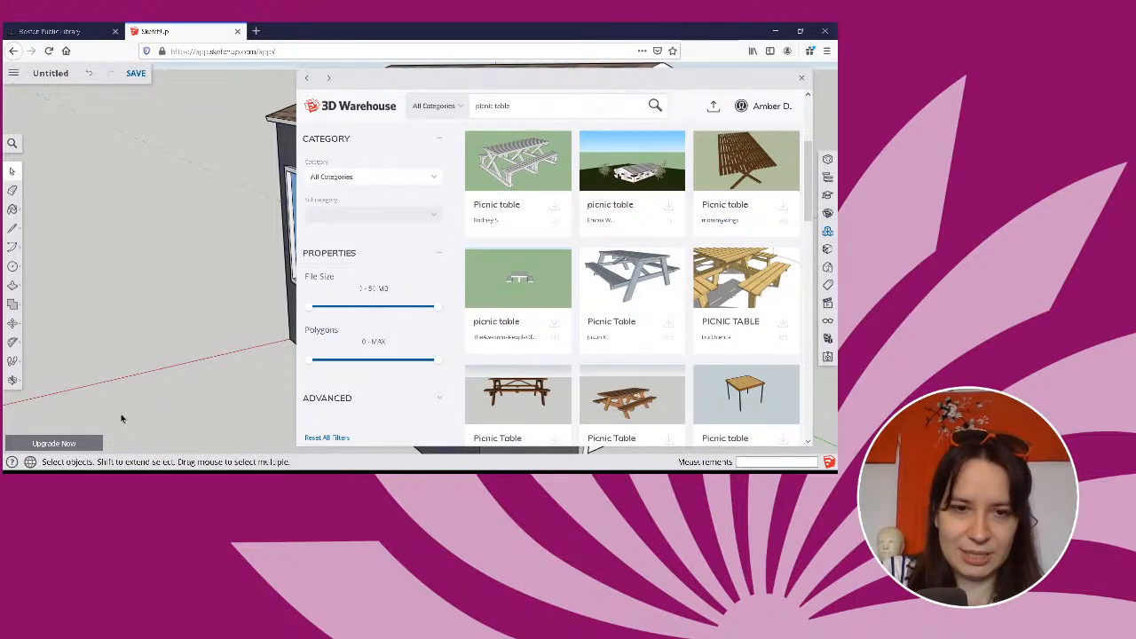
pyautogui.moveTo(122, 418); pyautogui.dragTo(194, 386, button='middle')
pyautogui.scroll(-2, 559, 373)
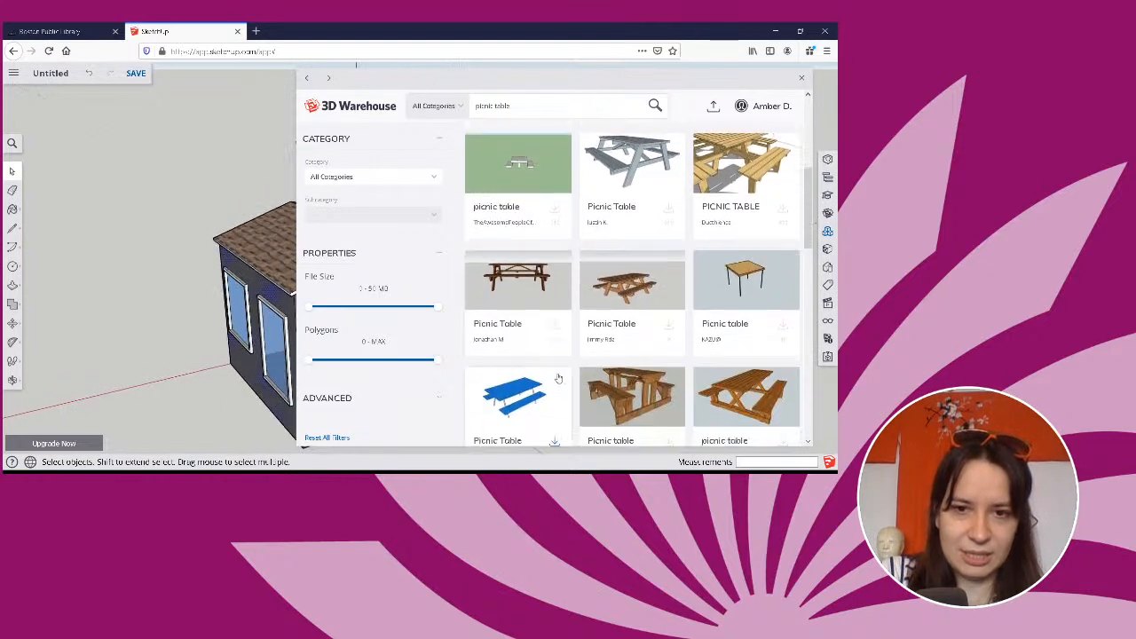
pyautogui.moveTo(165, 381); pyautogui.dragTo(116, 345, button='middle')
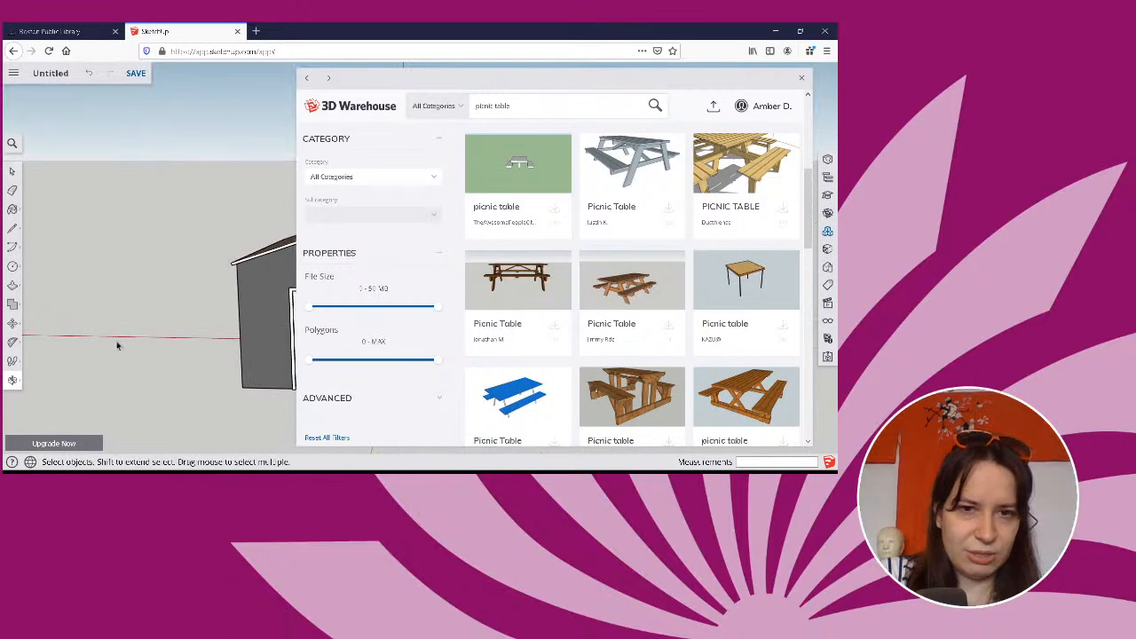
pyautogui.click(507, 289)
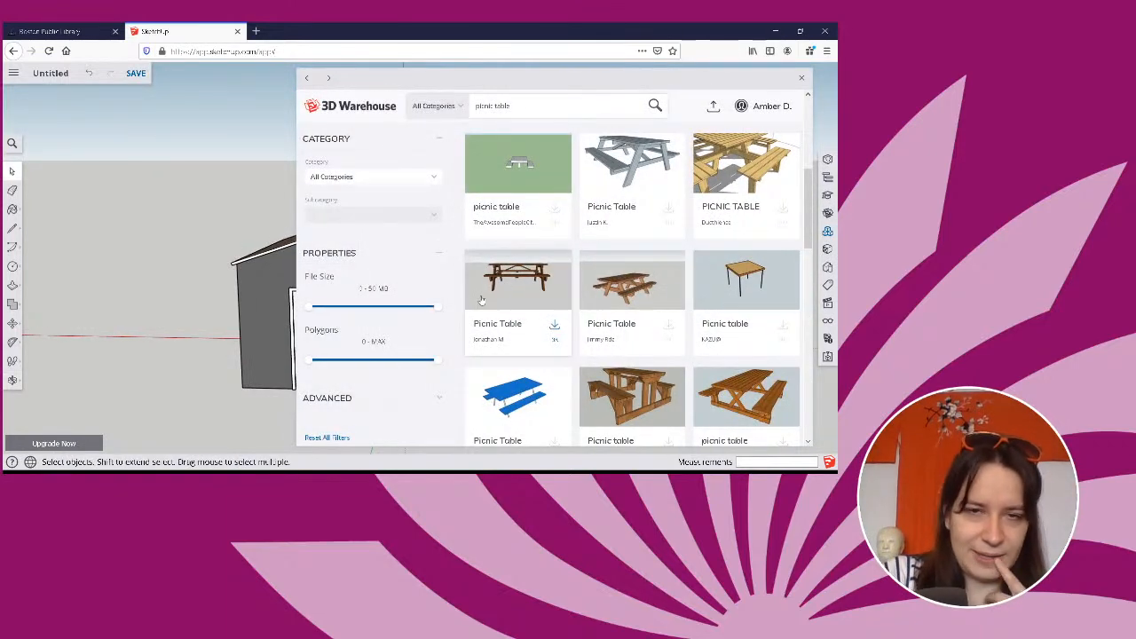
pyautogui.click(802, 78)
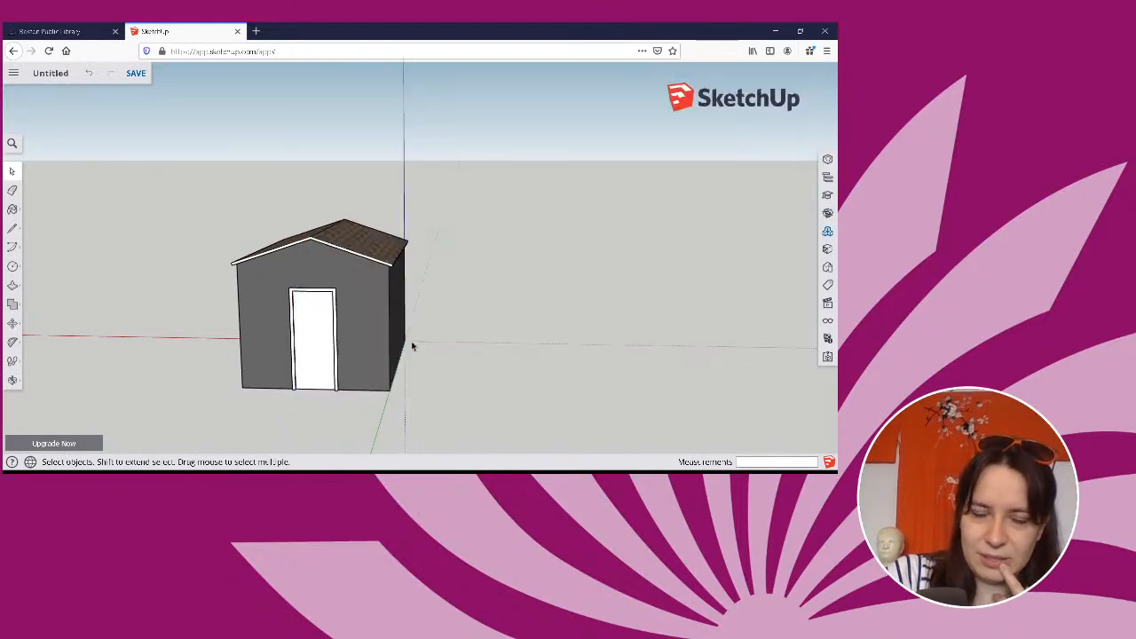
# Try to bring the first Picnic Table result directly from the 3D Warehouse results into the model, and close the warehouse window.
pyautogui.scroll(-2, 412, 346)
pyautogui.moveTo(408, 335); pyautogui.dragTo(7, 328, button='middle')
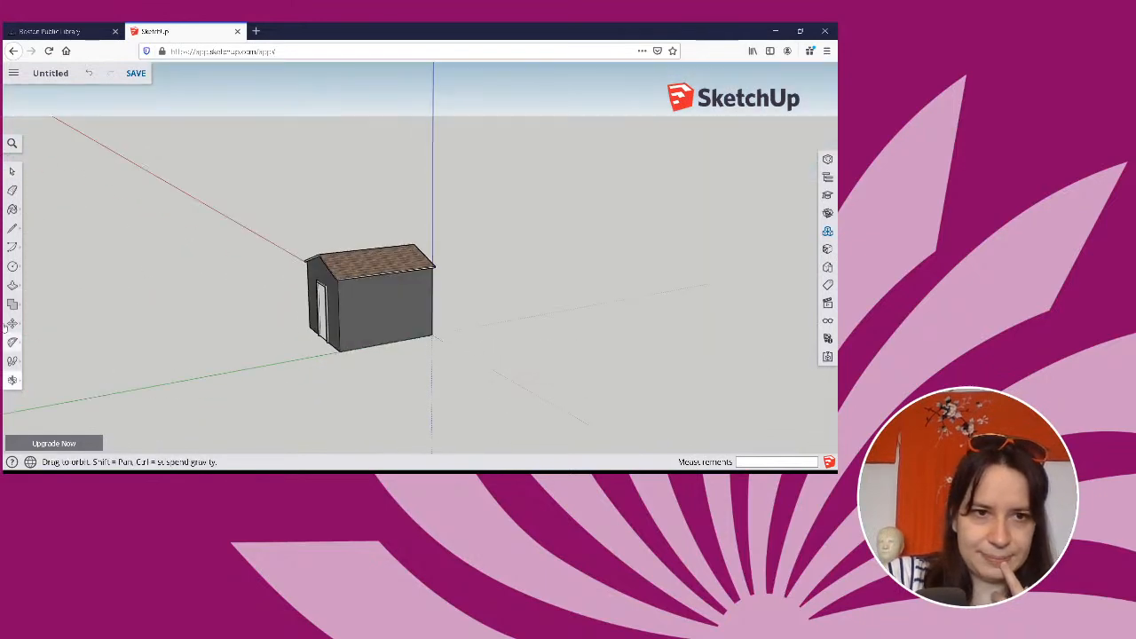
pyautogui.moveTo(35, 203); pyautogui.dragTo(17, 317, button='middle')
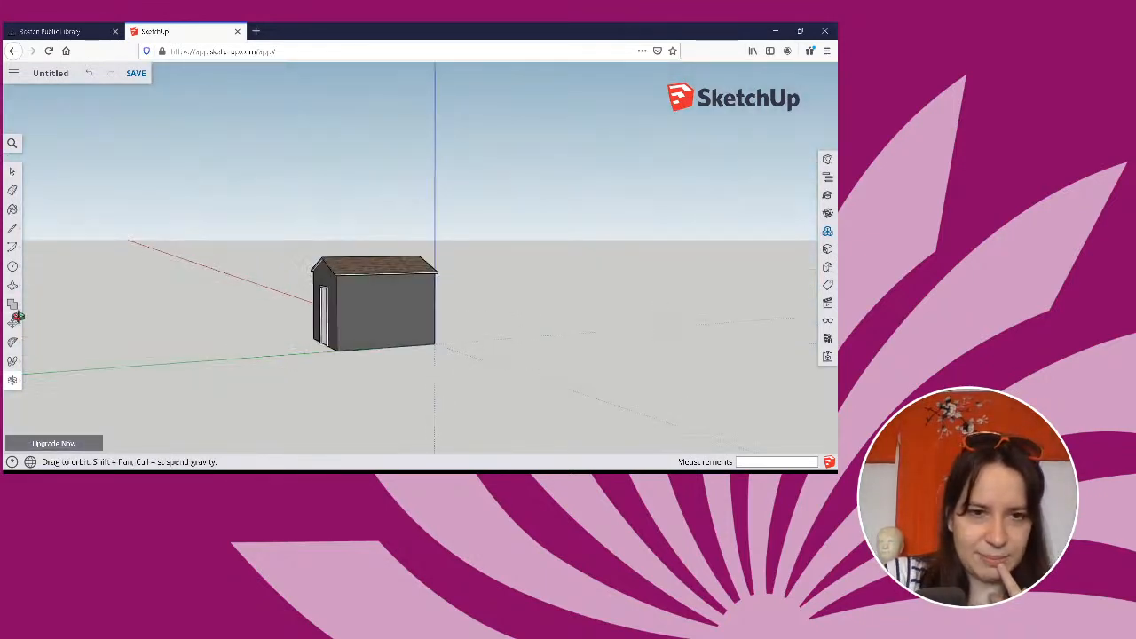
pyautogui.click(827, 234)
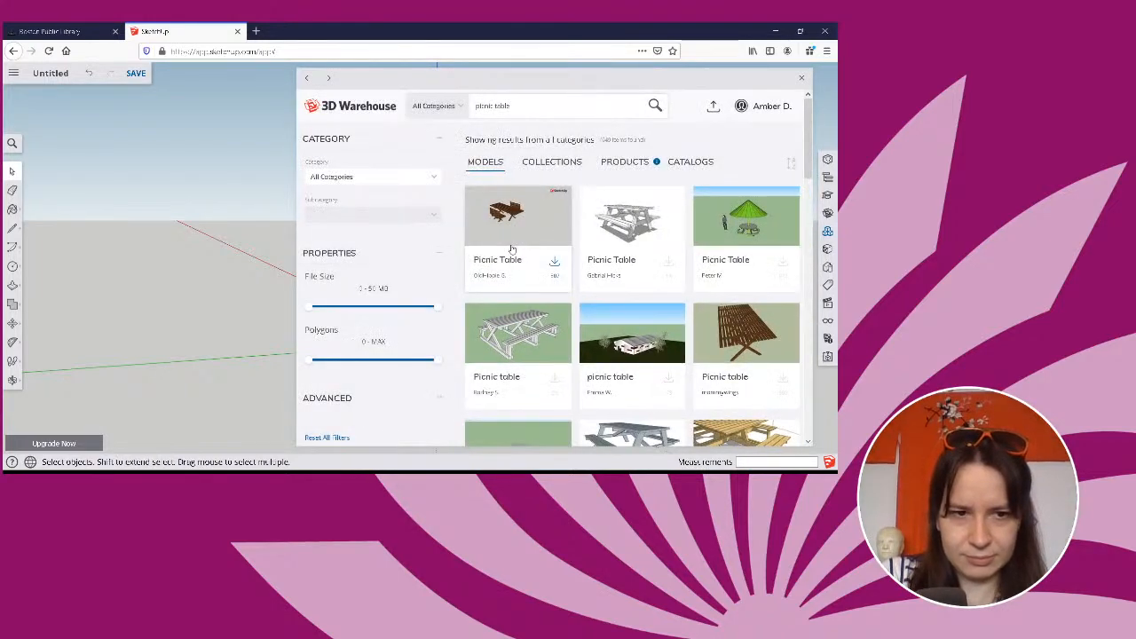
pyautogui.moveTo(522, 239); pyautogui.dragTo(288, 274)
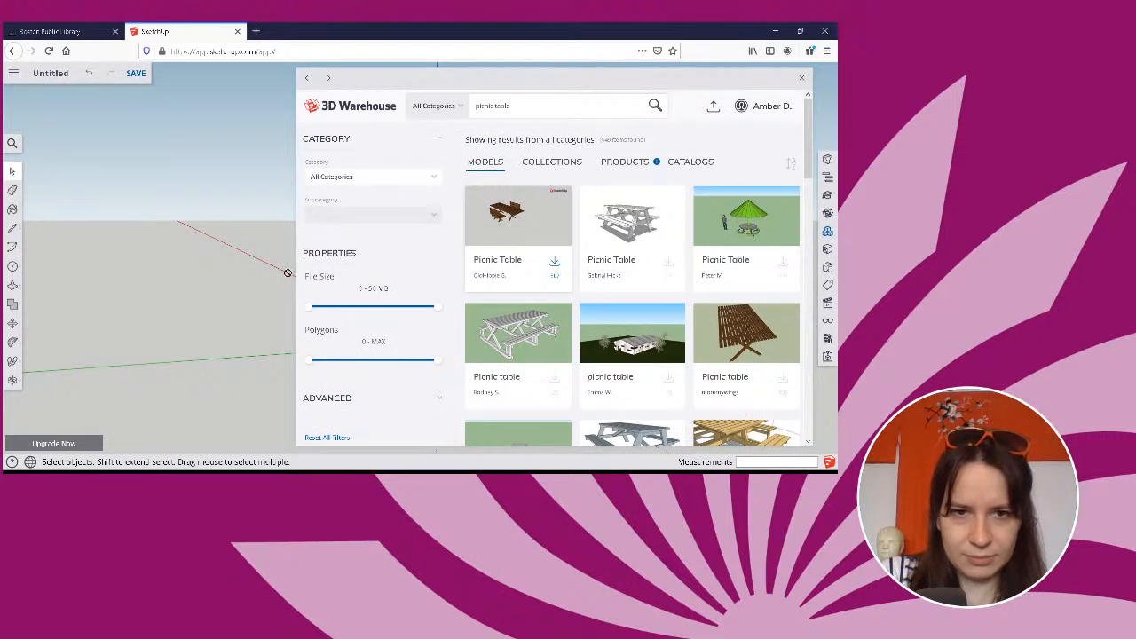
pyautogui.moveTo(202, 309); pyautogui.dragTo(203, 311)
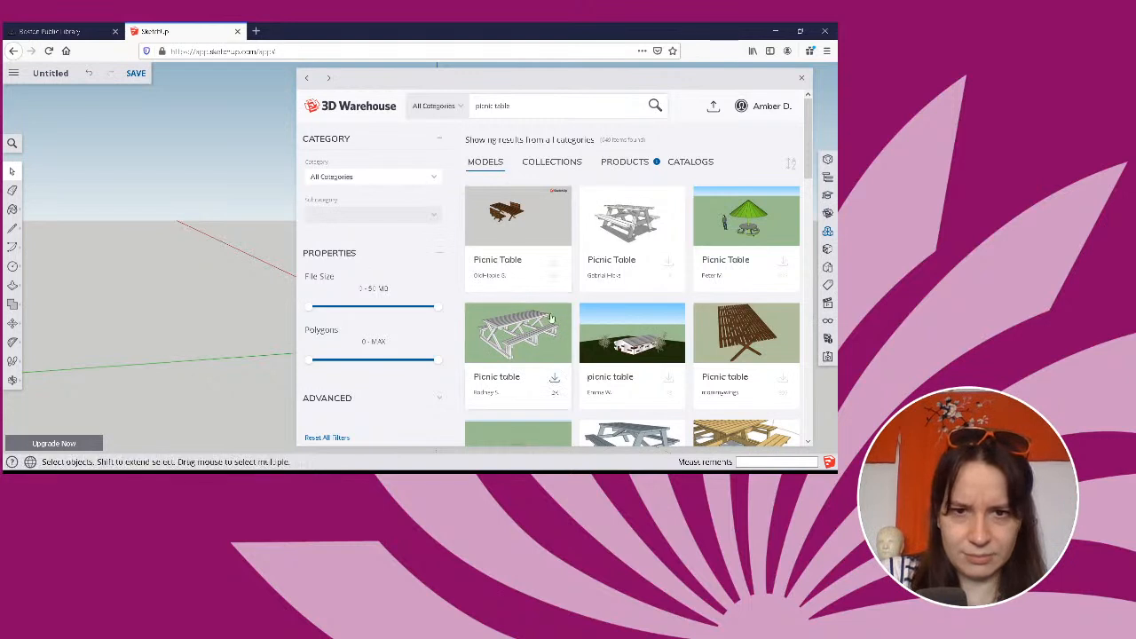
pyautogui.moveTo(83, 342); pyautogui.dragTo(158, 317)
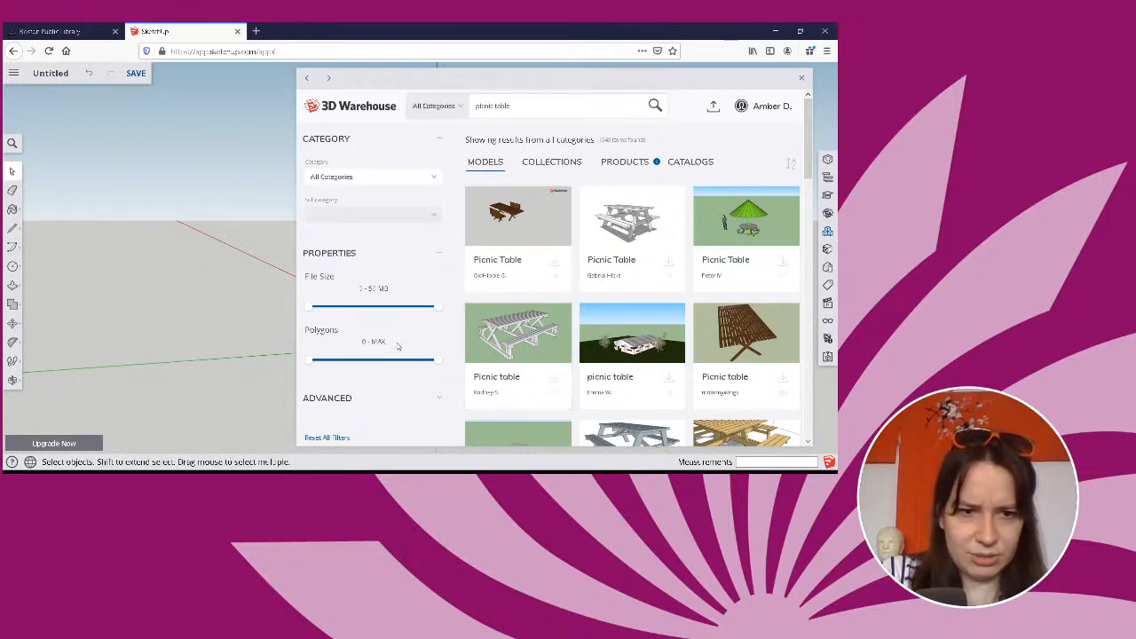
pyautogui.moveTo(520, 242); pyautogui.dragTo(225, 244)
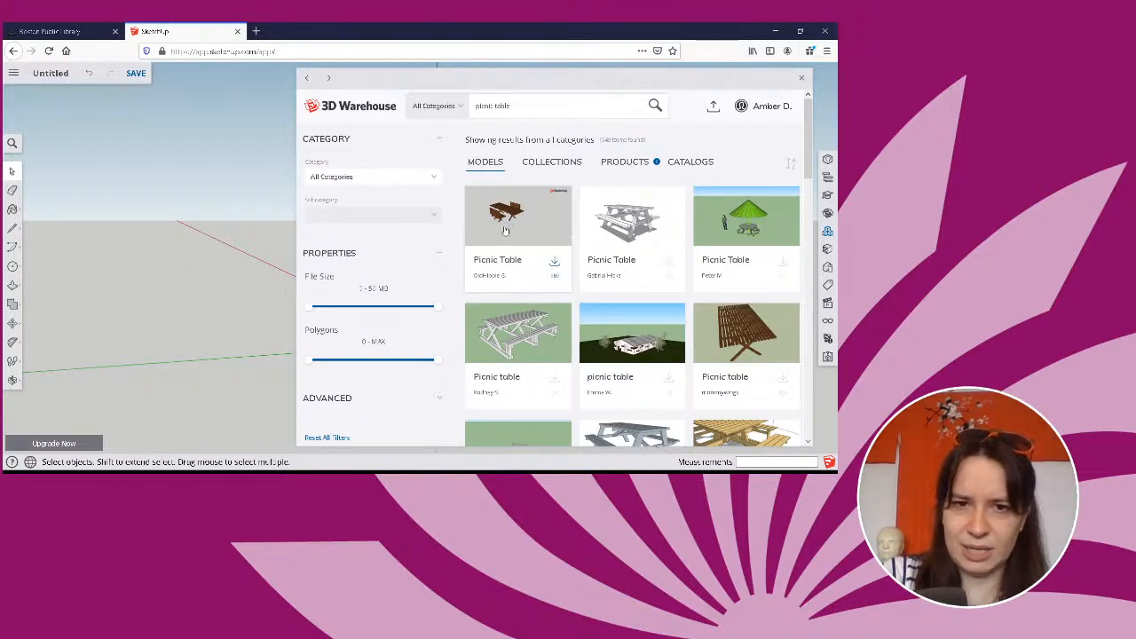
pyautogui.click(801, 77)
# Search the 3D Warehouse for "picnic table" again and open the first Picnic Table result.
pyautogui.moveTo(452, 346); pyautogui.dragTo(802, 257, button='middle')
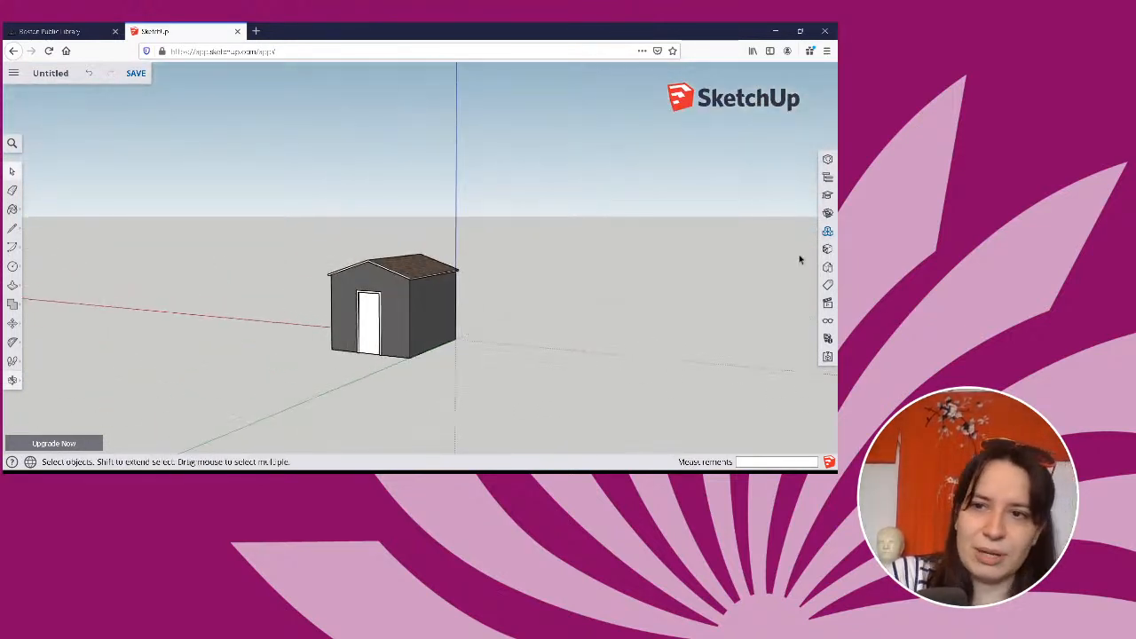
pyautogui.click(828, 232)
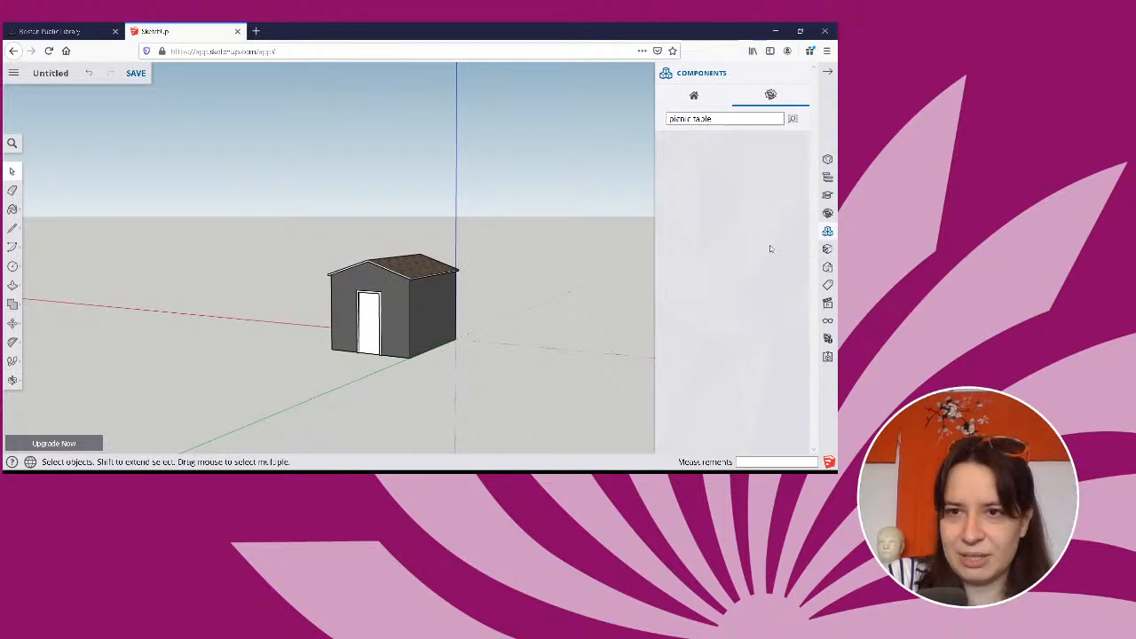
pyautogui.click(794, 120)
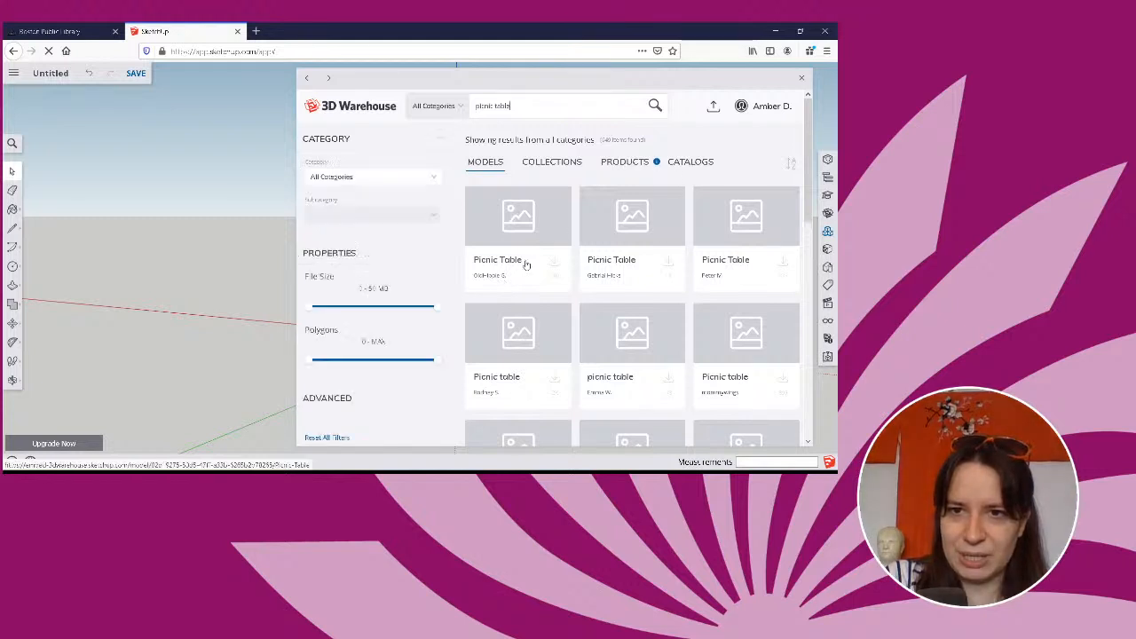
pyautogui.click(554, 262)
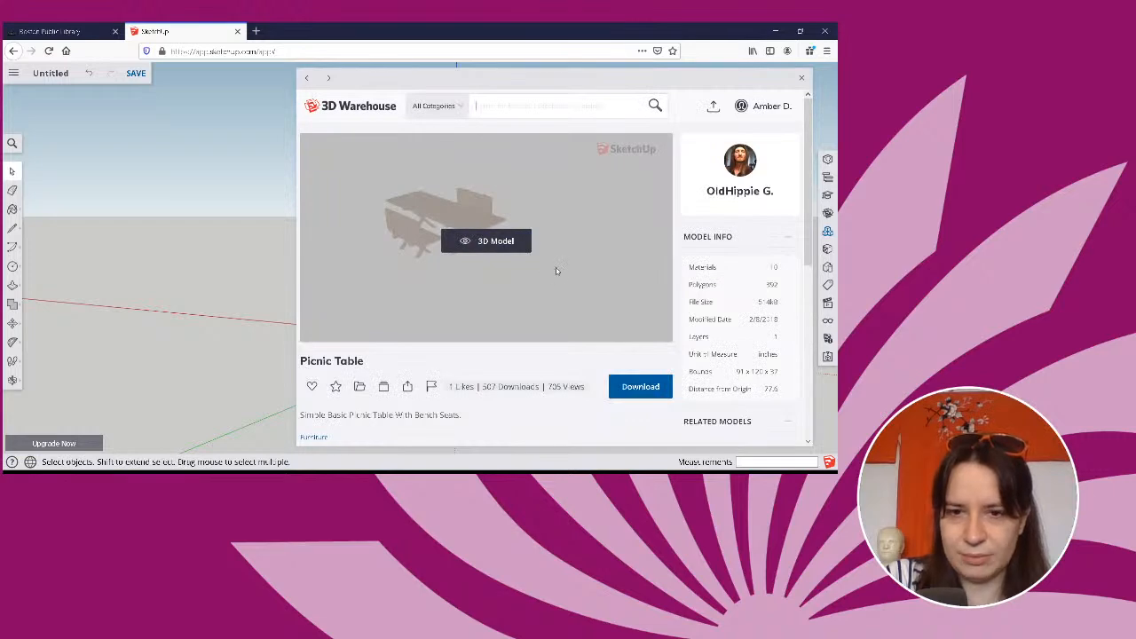
# Download the wooden Picnic Table with bench seats into the model and place it on the ground beside the house.
pyautogui.scroll(-2, 554, 276)
pyautogui.scroll(2, 509, 320)
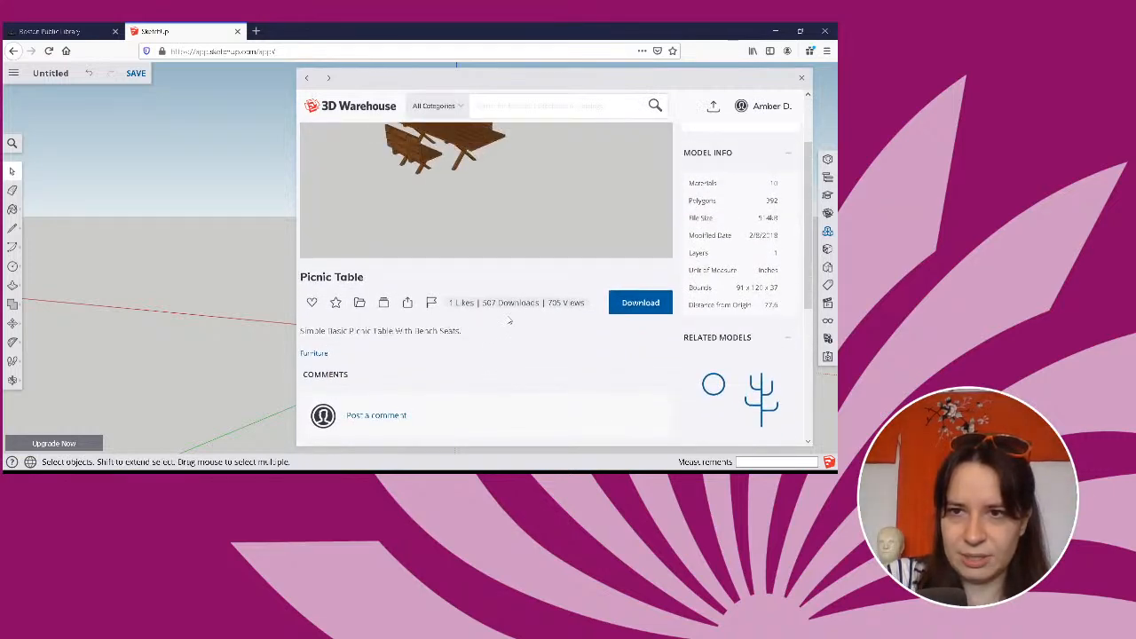
pyautogui.scroll(-2, 509, 321)
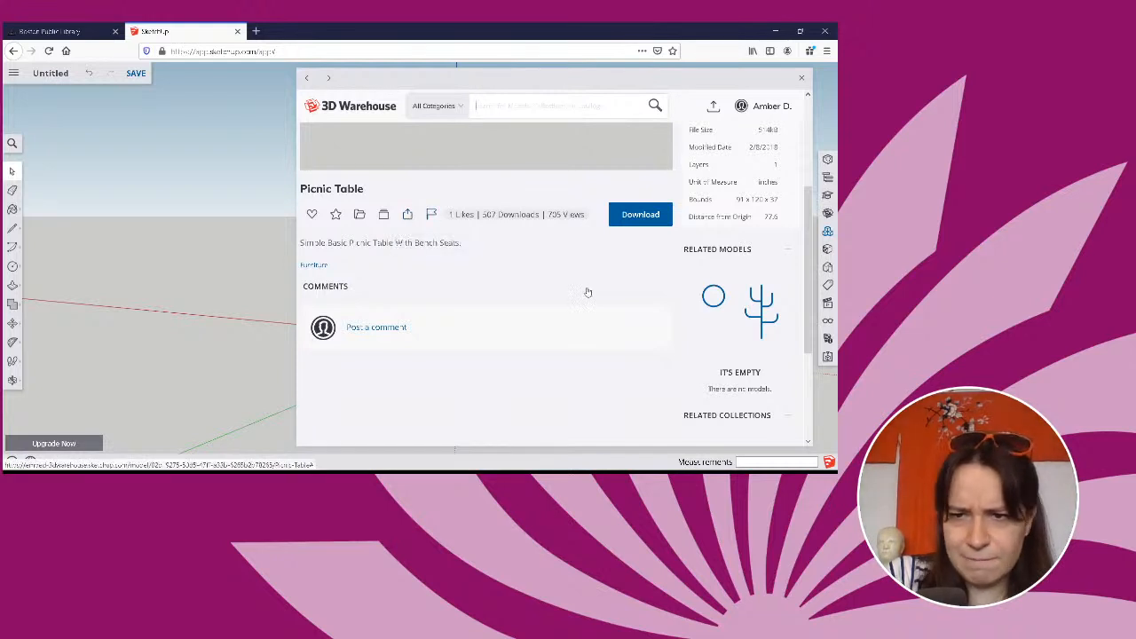
pyautogui.scroll(2, 586, 289)
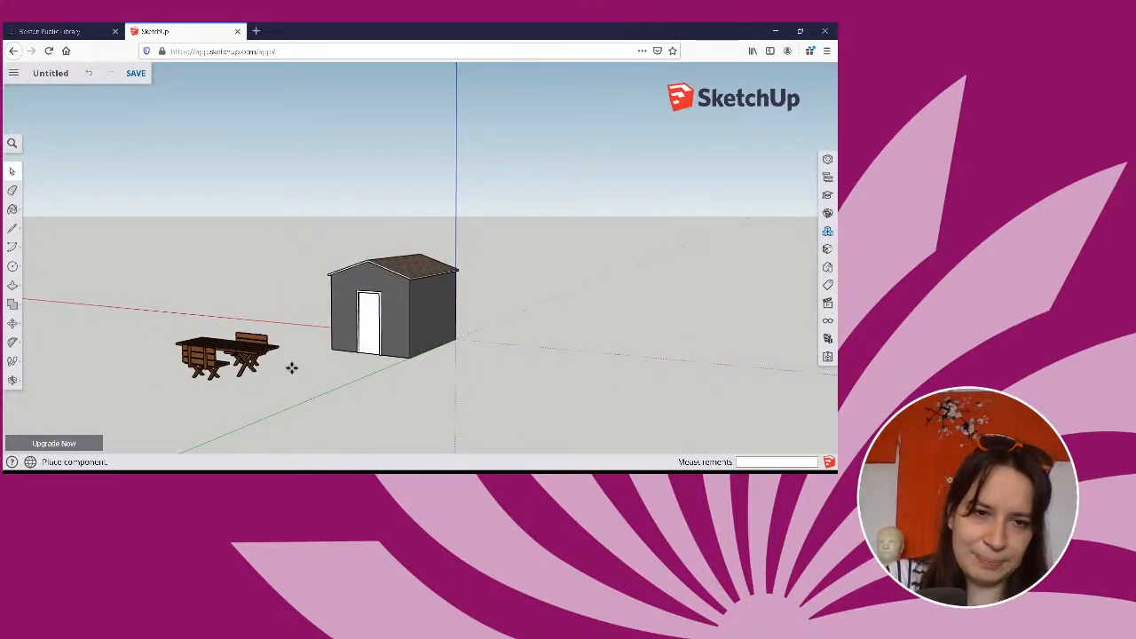
pyautogui.click(292, 366)
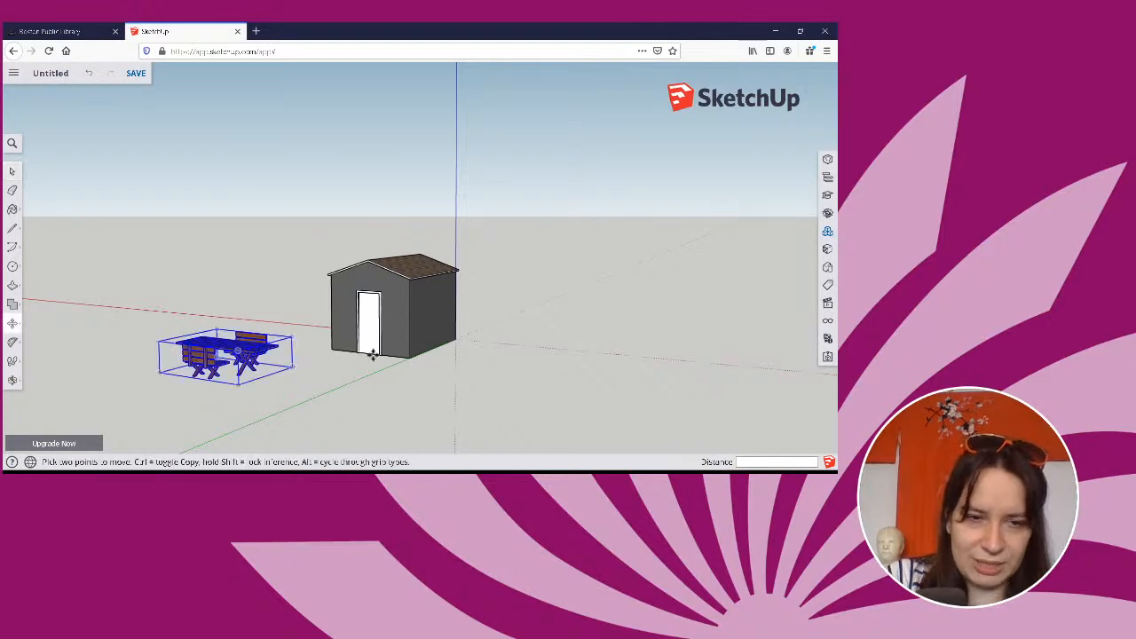
# Move the picnic table about 3' 6" farther from the house along the red axis and deselect it.
pyautogui.moveTo(373, 355); pyautogui.dragTo(319, 372, button='middle')
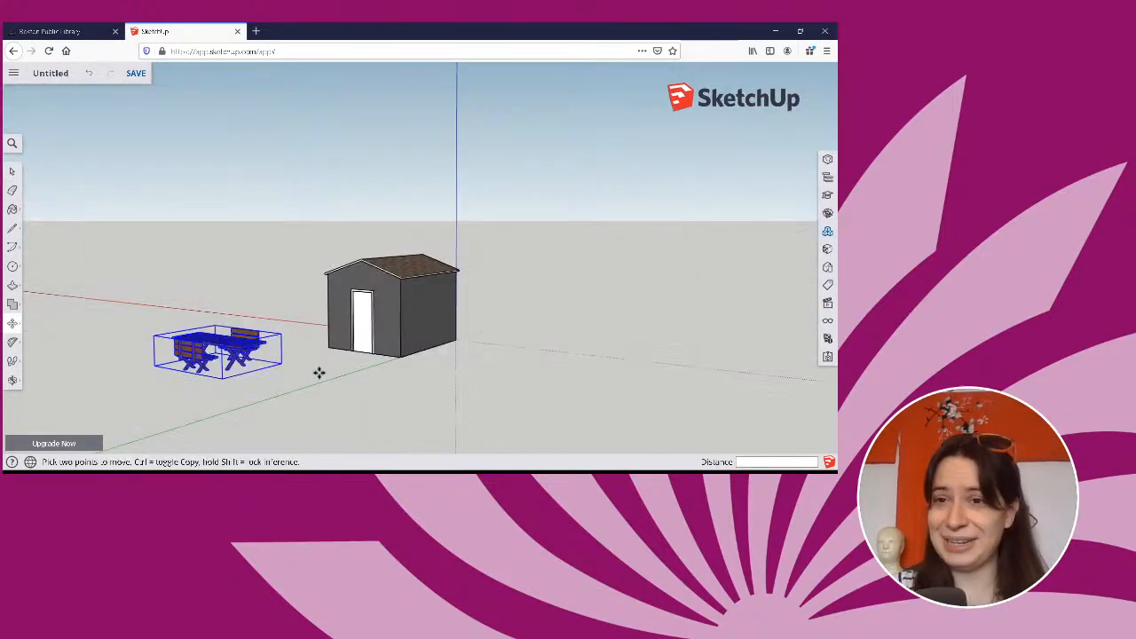
pyautogui.click(319, 372)
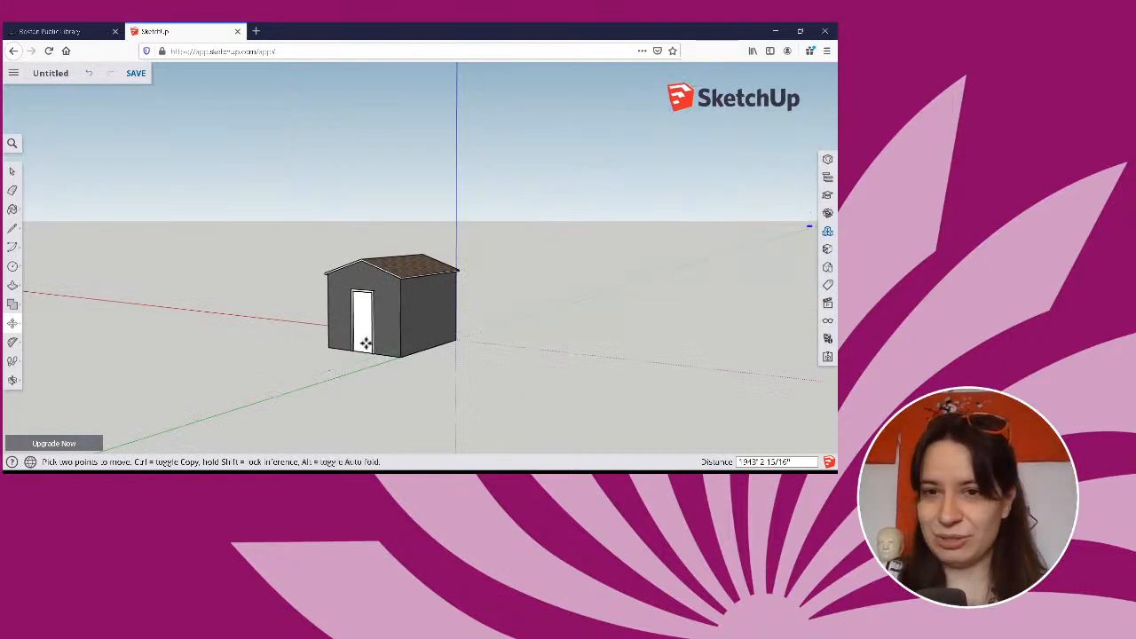
pyautogui.click(293, 374)
pyautogui.press('Escape')
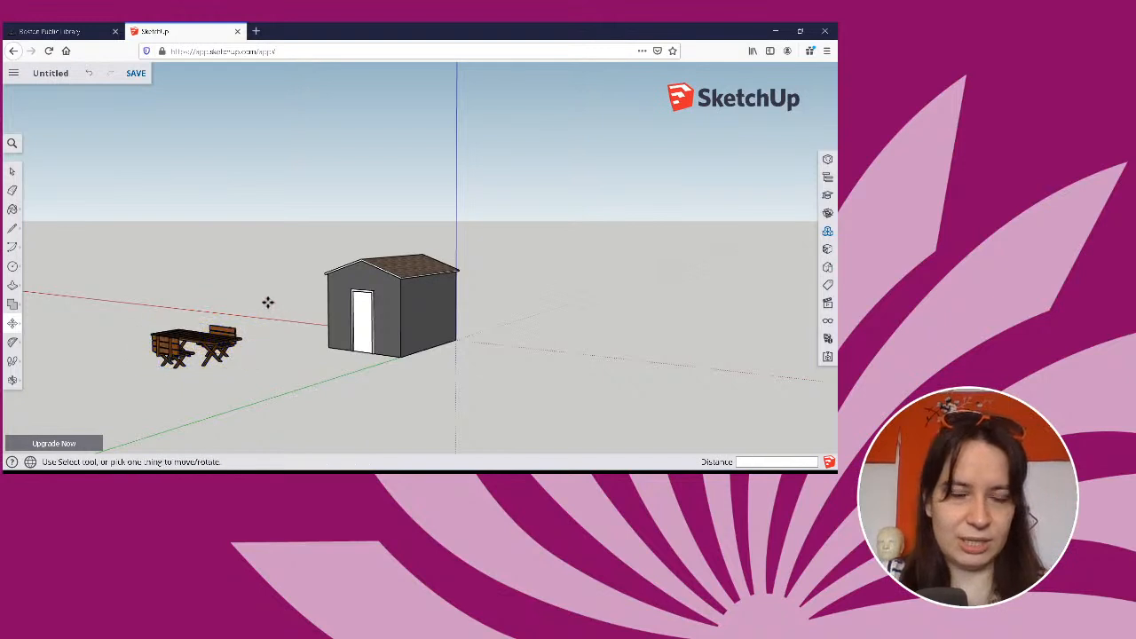
# Search the 3D Warehouse for "couch" and browse the resulting models.
pyautogui.click(828, 231)
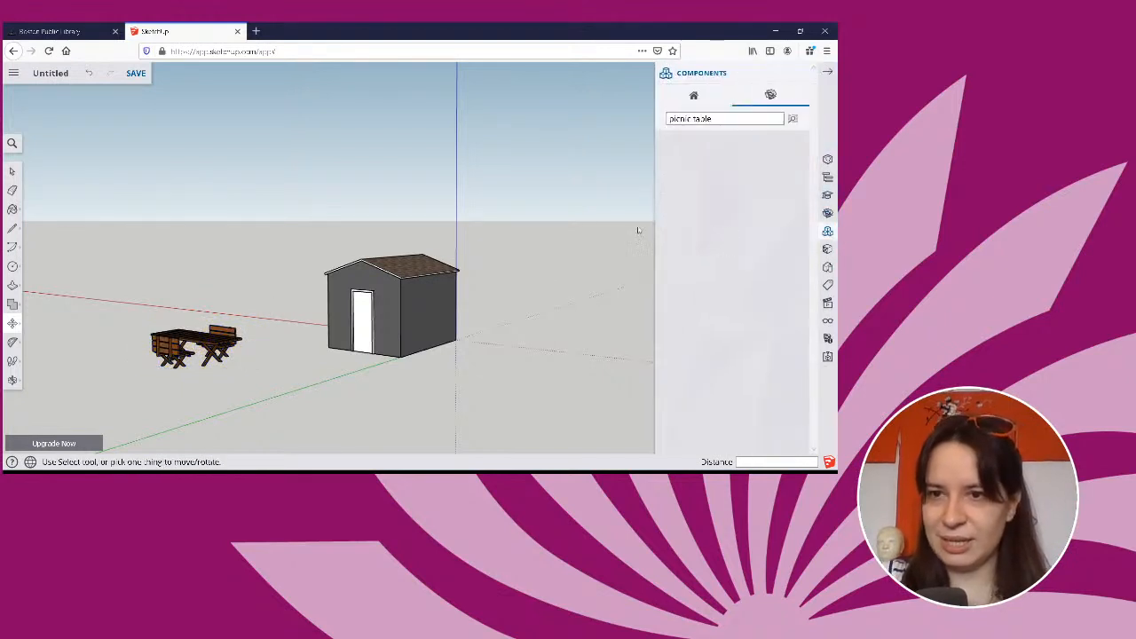
pyautogui.click(735, 117)
pyautogui.tripleClick(733, 117)
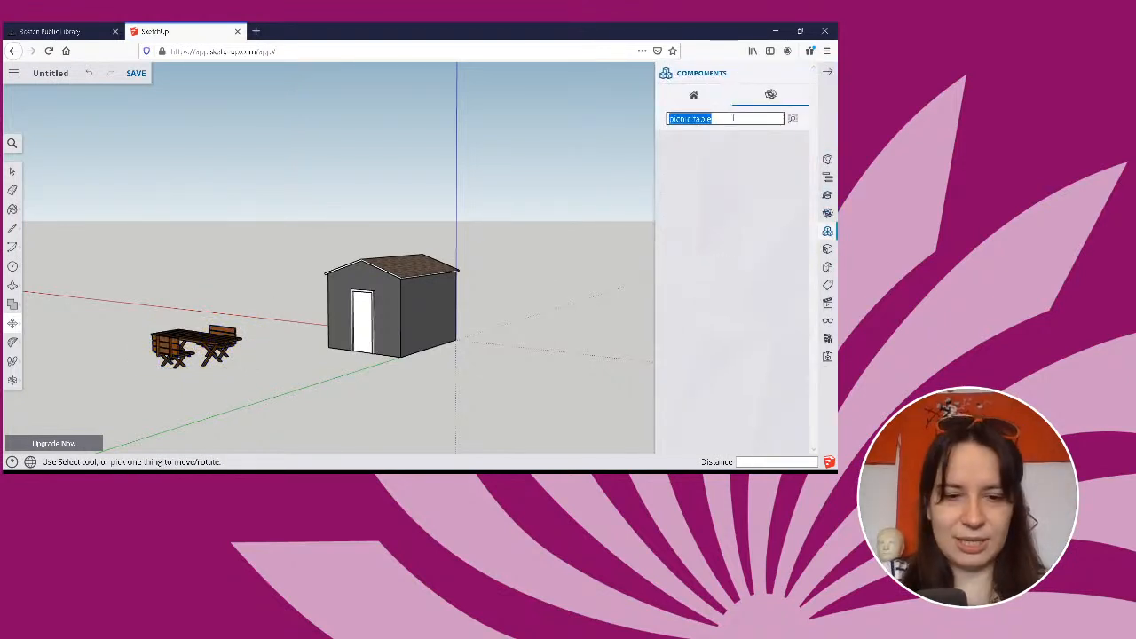
pyautogui.write('couch')
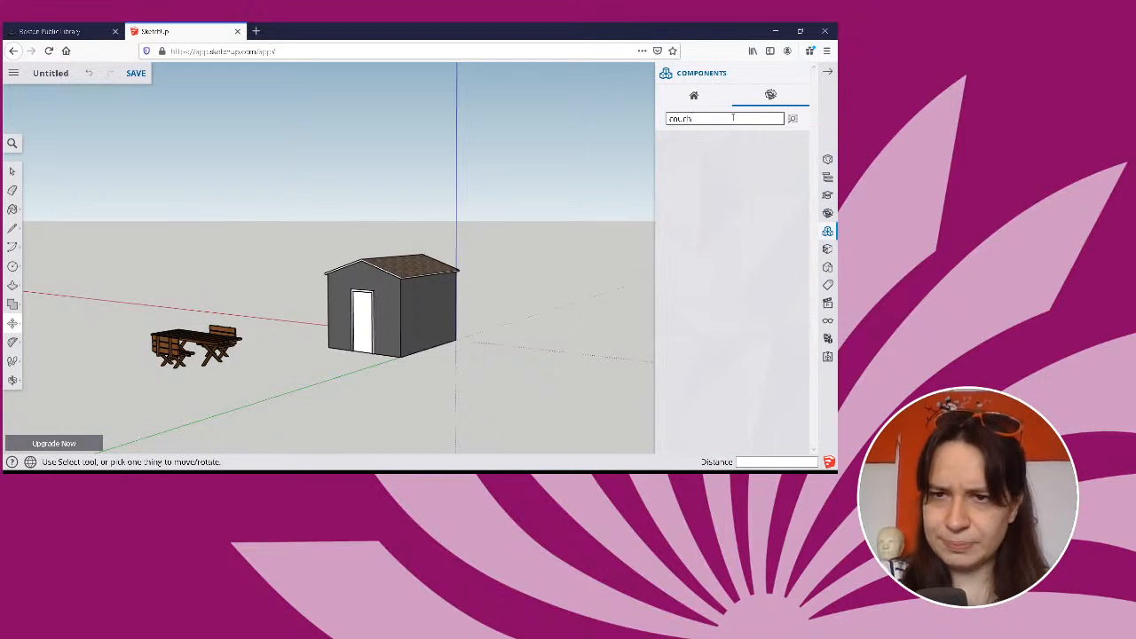
pyautogui.press('Return')
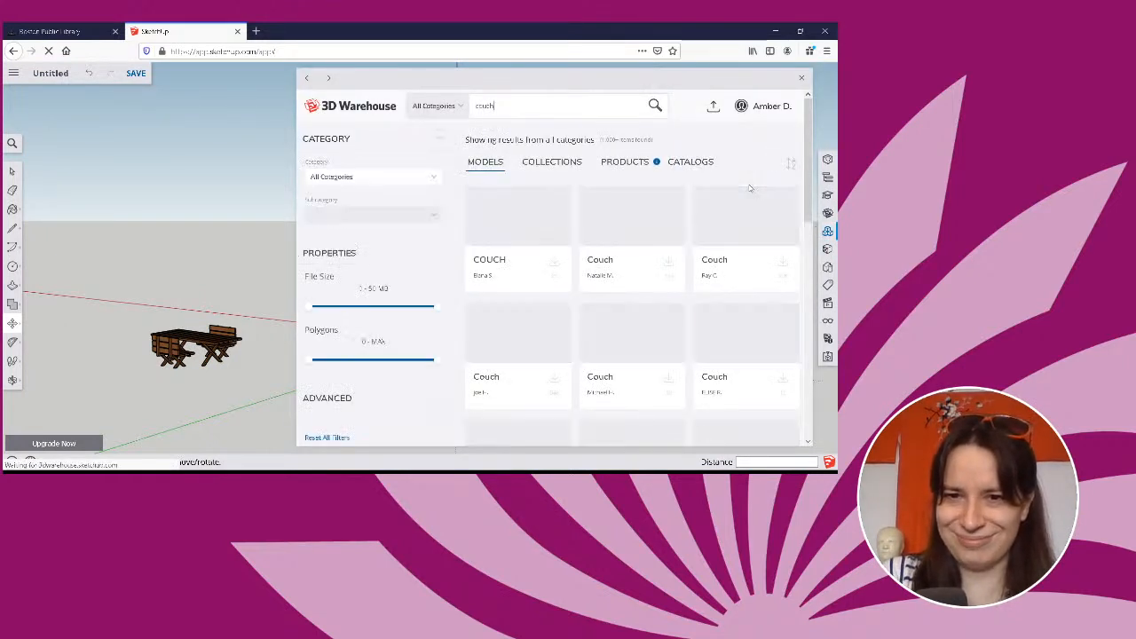
pyautogui.scroll(-2, 737, 209)
pyautogui.scroll(1, 724, 230)
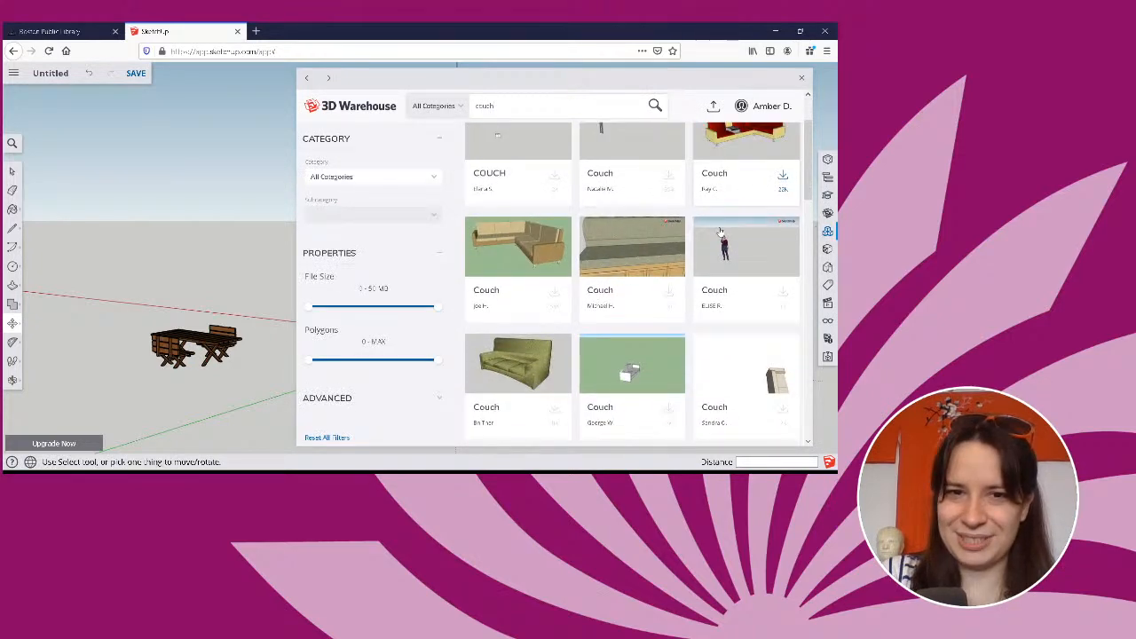
pyautogui.scroll(2, 721, 232)
# Search the 3D Warehouse for "sony", browse the product models, and close the warehouse window.
pyautogui.press('BackSpace')
pyautogui.press('BackSpace')
pyautogui.press('BackSpace')
pyautogui.press('BackSpace')
pyautogui.press('BackSpace')
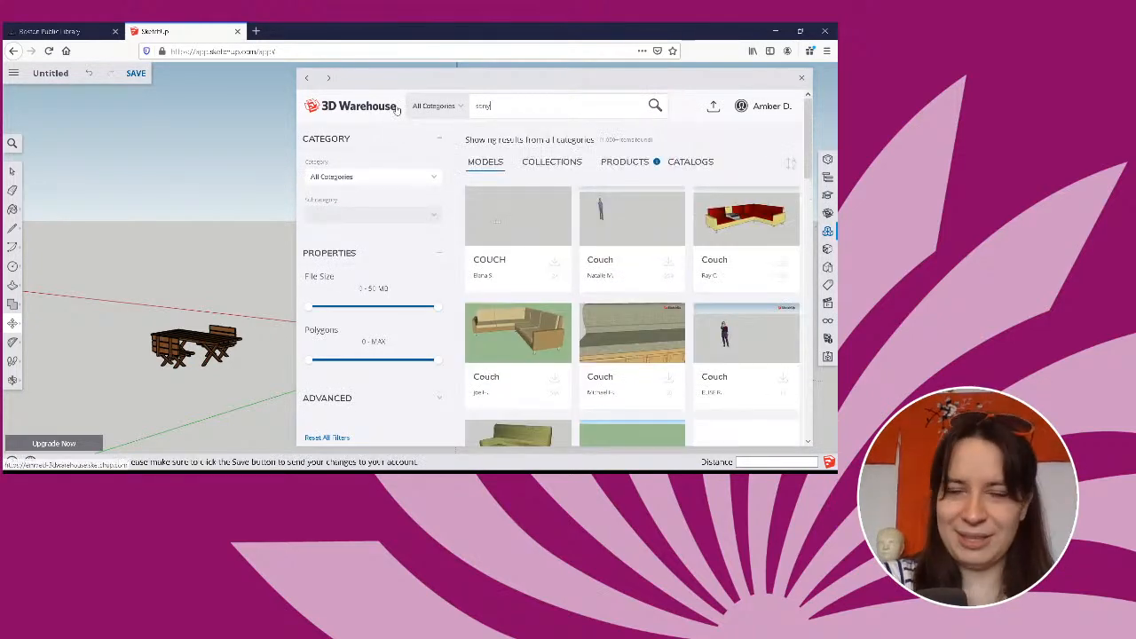
pyautogui.write('sony')
pyautogui.press('Return')
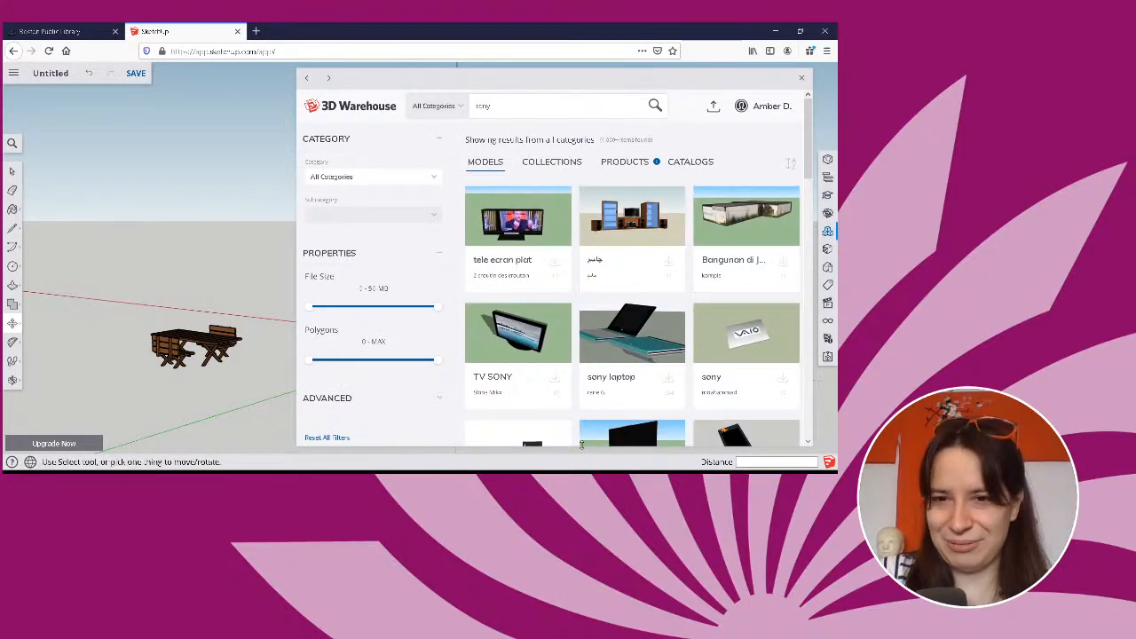
pyautogui.scroll(-3, 664, 323)
pyautogui.scroll(-4, 665, 323)
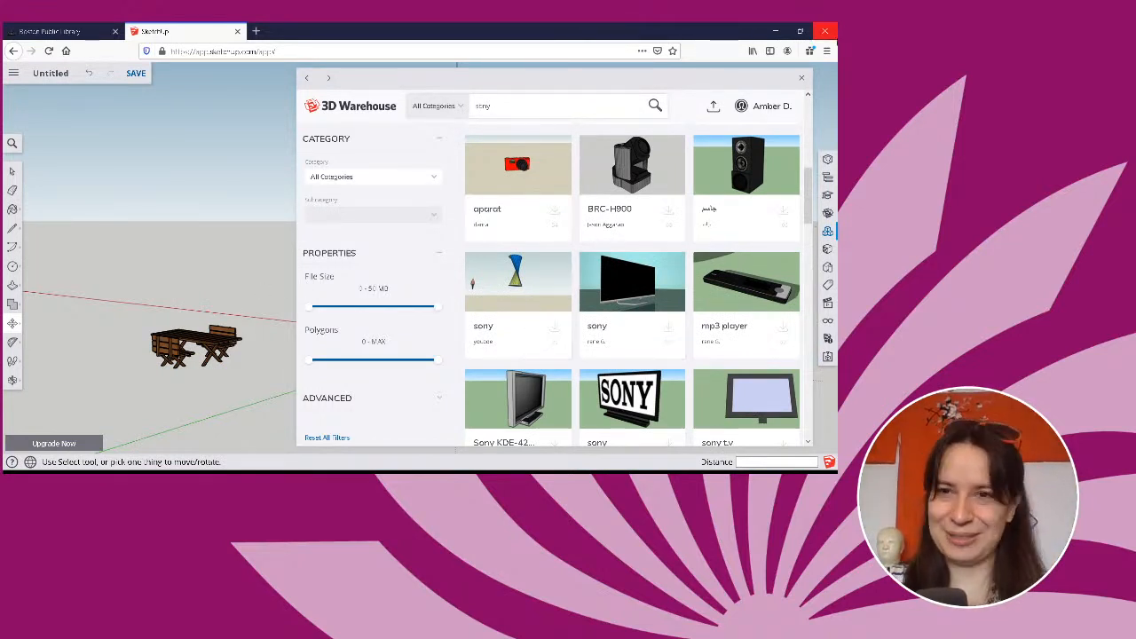
pyautogui.click(802, 78)
pyautogui.scroll(-2, 495, 276)
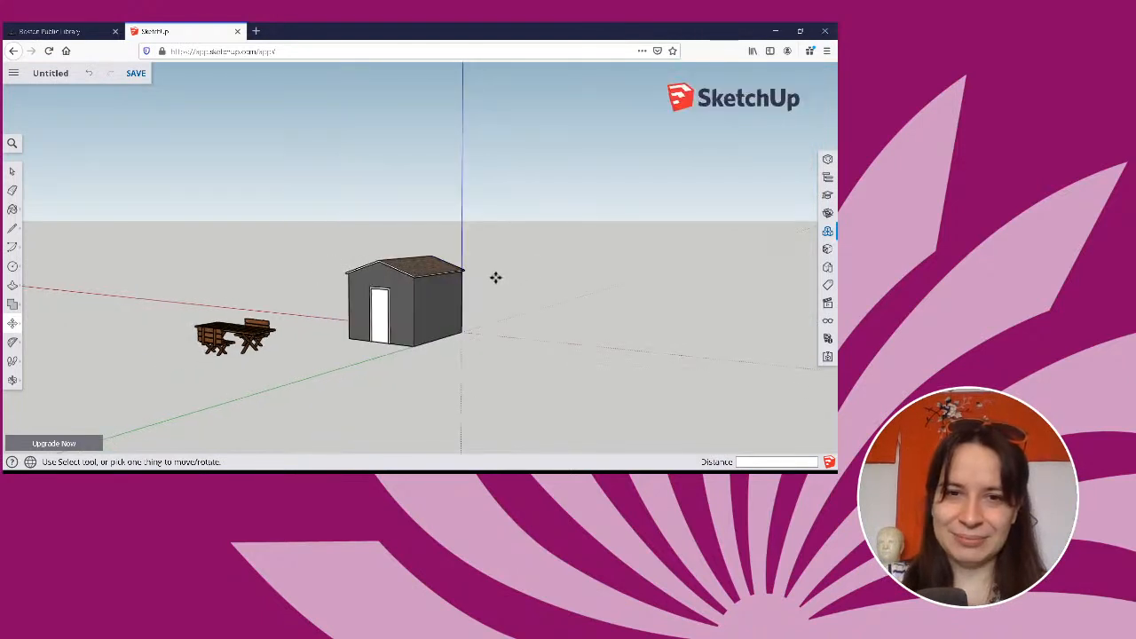
pyautogui.scroll(4, 495, 279)
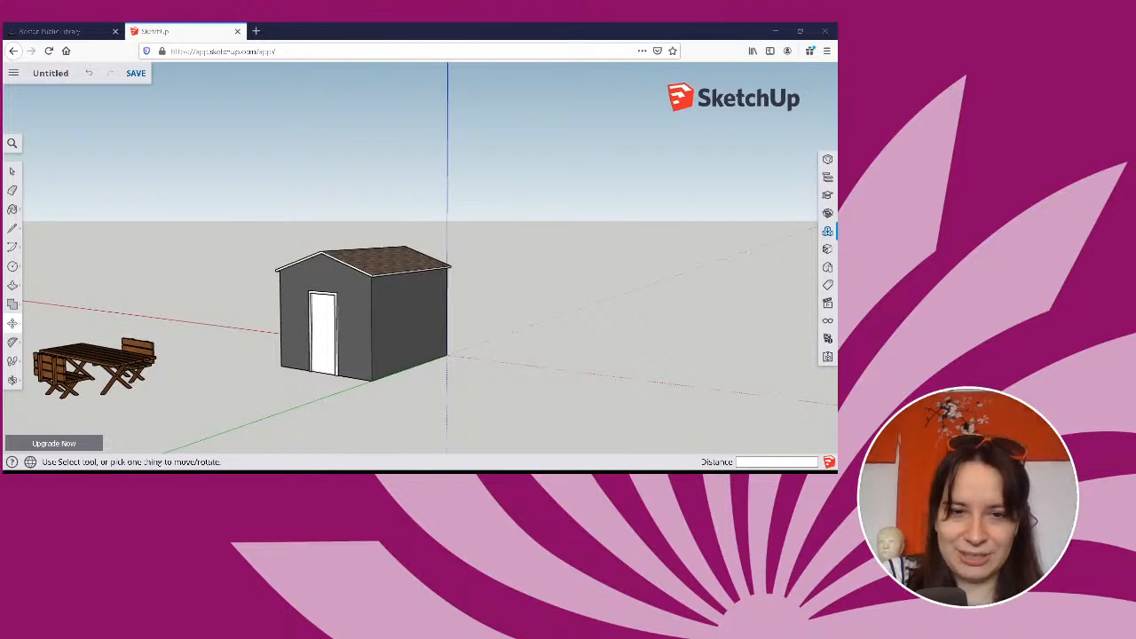
pyautogui.press('o')
pyautogui.moveTo(406, 381); pyautogui.dragTo(556, 430)
pyautogui.press('m')
pyautogui.press('o')
pyautogui.press('m')
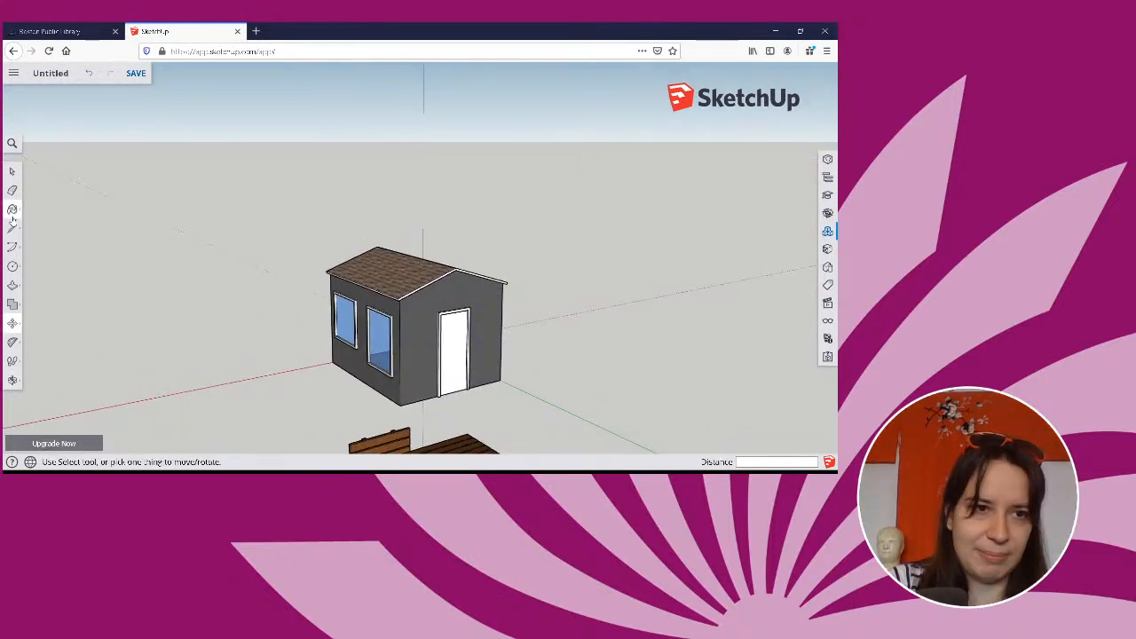
# Paint the house's front door with an orange-brown material from the Wood collection, collapsing the Colors and Roofing collections.
pyautogui.click(12, 212)
pyautogui.scroll(-3, 713, 372)
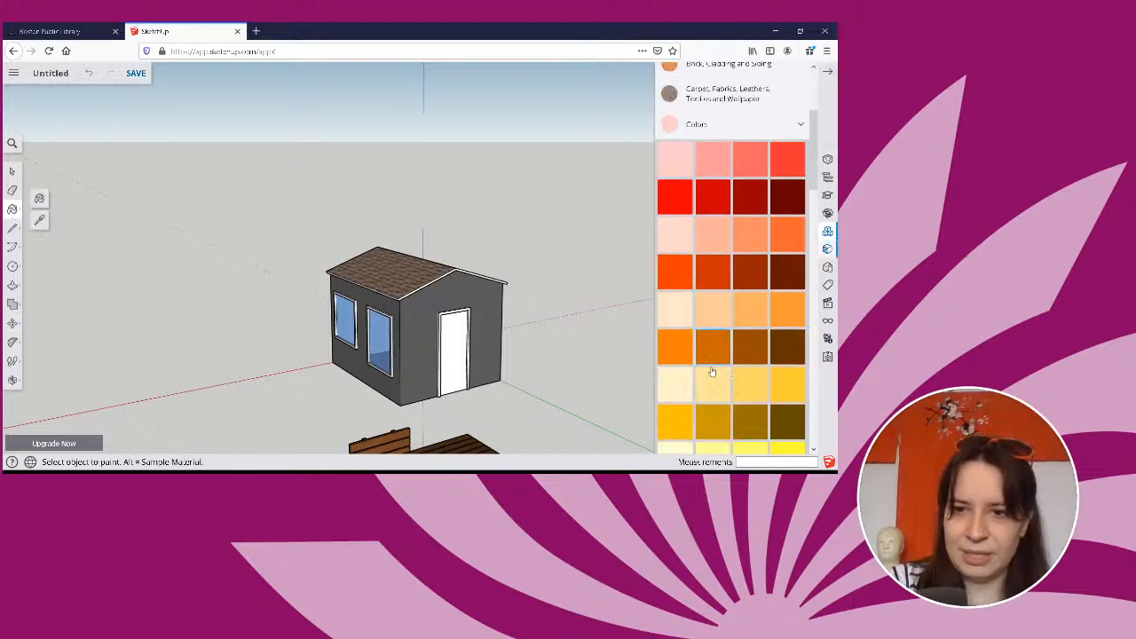
pyautogui.scroll(3, 713, 368)
pyautogui.click(714, 305)
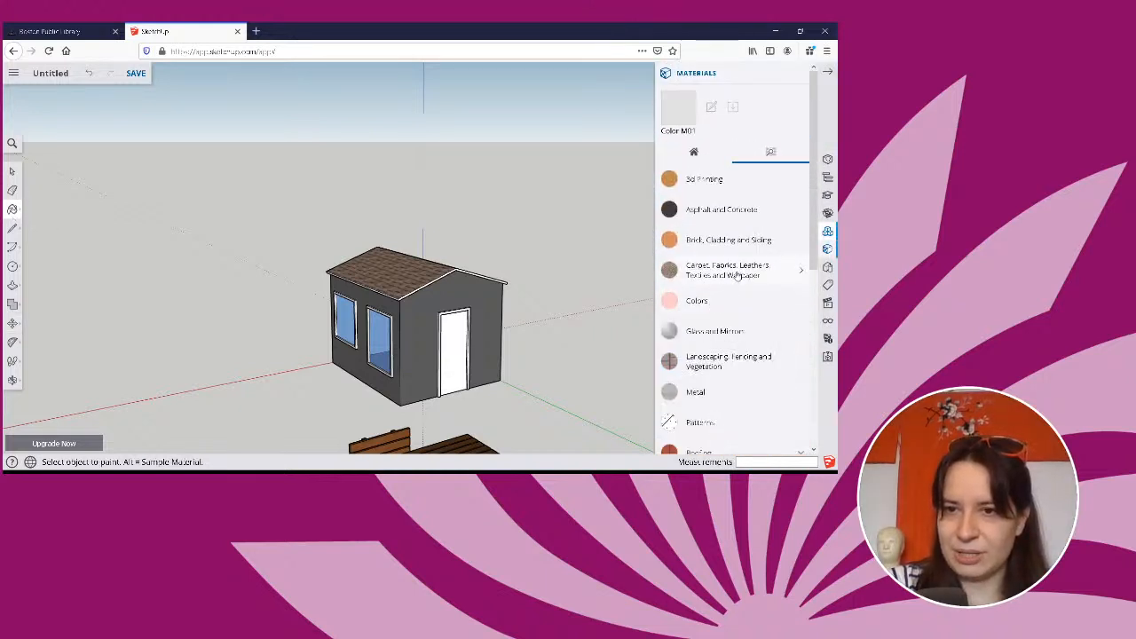
pyautogui.scroll(-3, 739, 275)
pyautogui.scroll(-2, 702, 293)
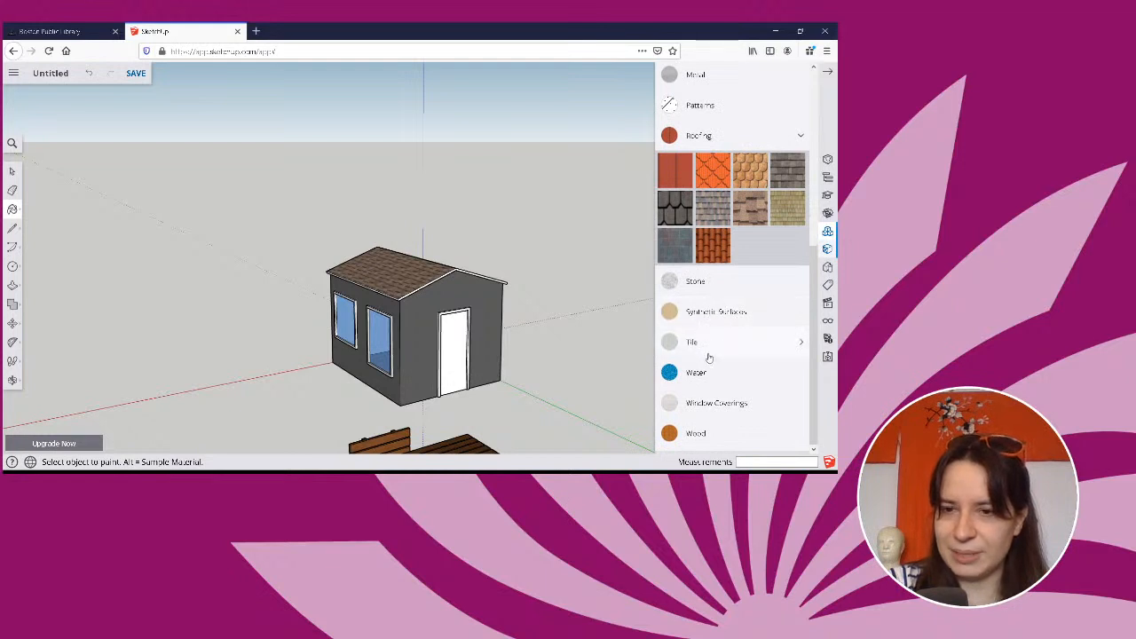
pyautogui.scroll(8, 743, 337)
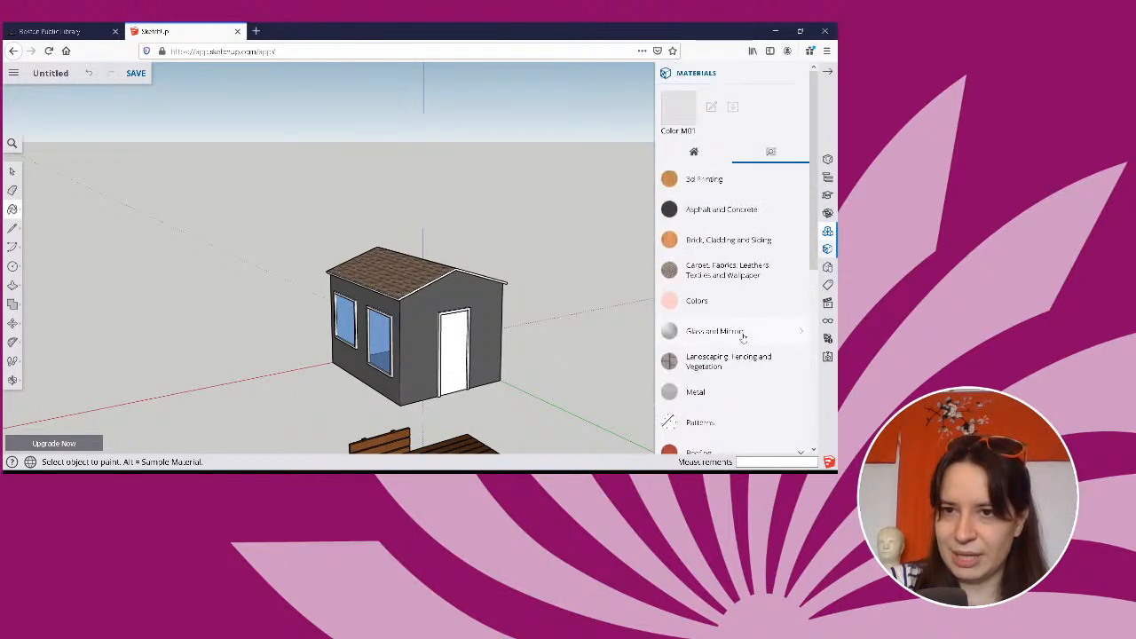
pyautogui.scroll(-6, 718, 226)
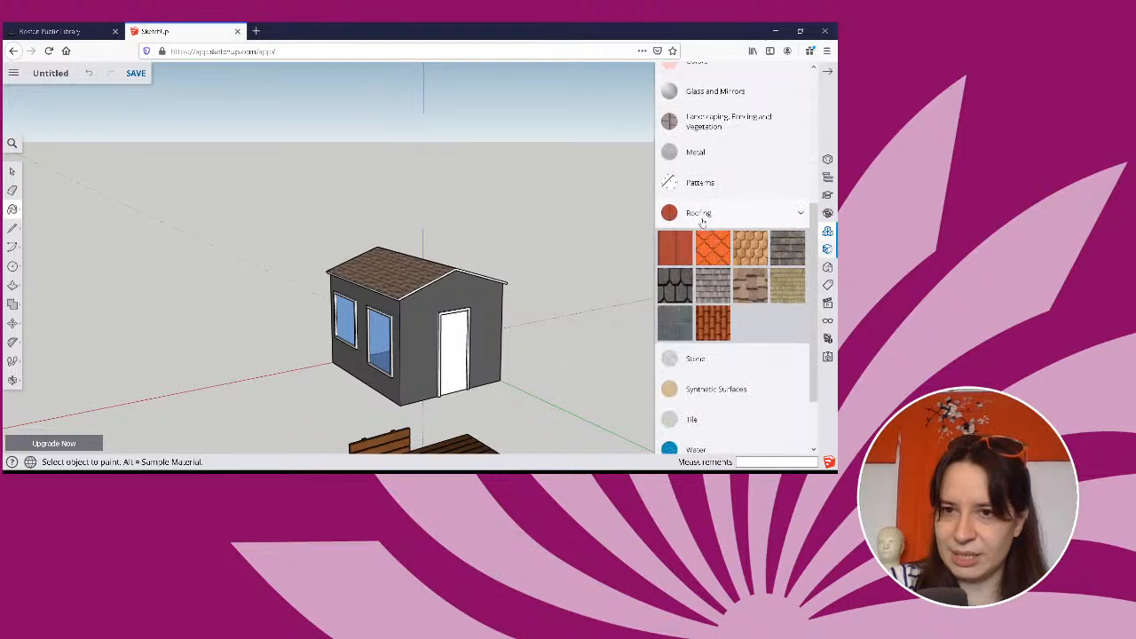
pyautogui.click(700, 217)
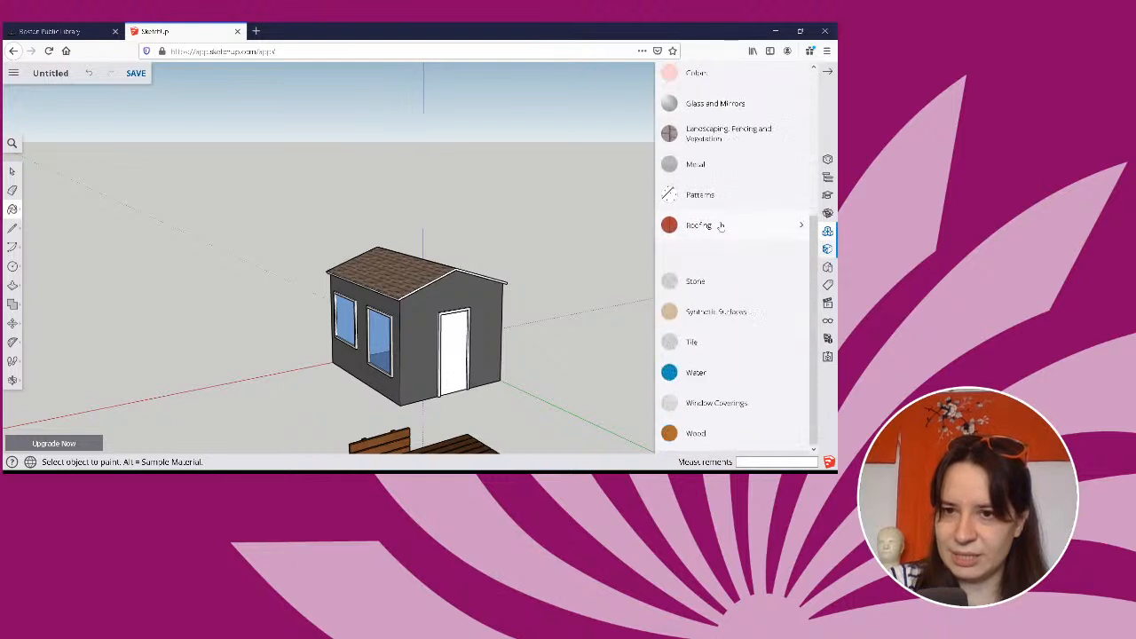
pyautogui.click(701, 433)
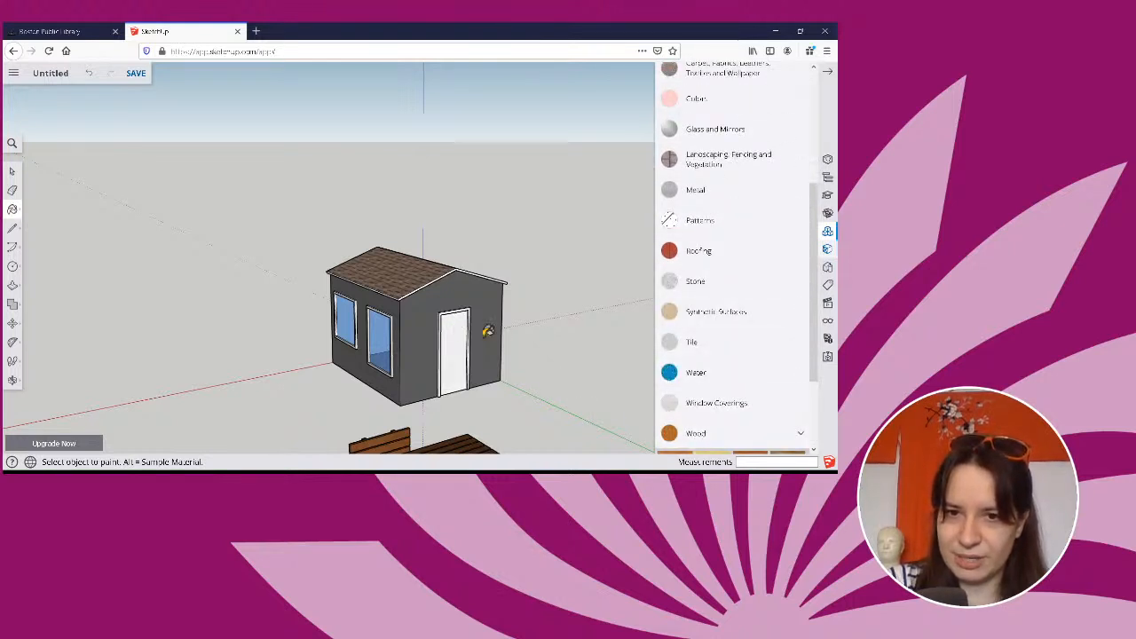
pyautogui.moveTo(488, 331); pyautogui.dragTo(430, 332, button='middle')
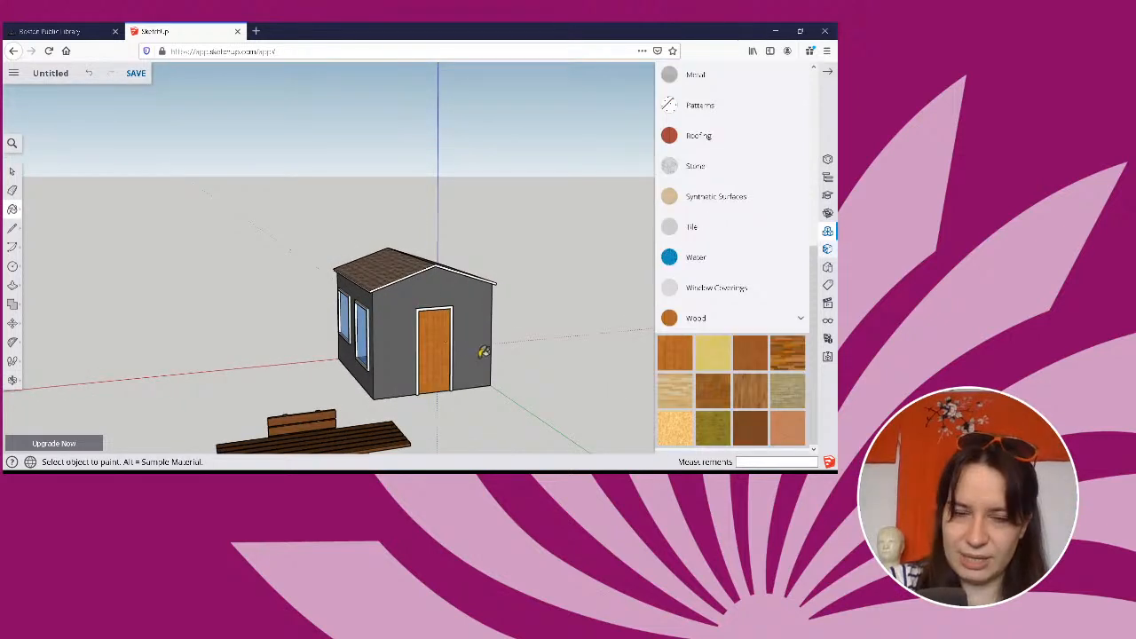
# Examine the house's two side windows and the wood-painted front door up close, and glance at the Water materials.
pyautogui.moveTo(531, 349); pyautogui.dragTo(650, 353, button='middle')
pyautogui.scroll(6, 360, 350)
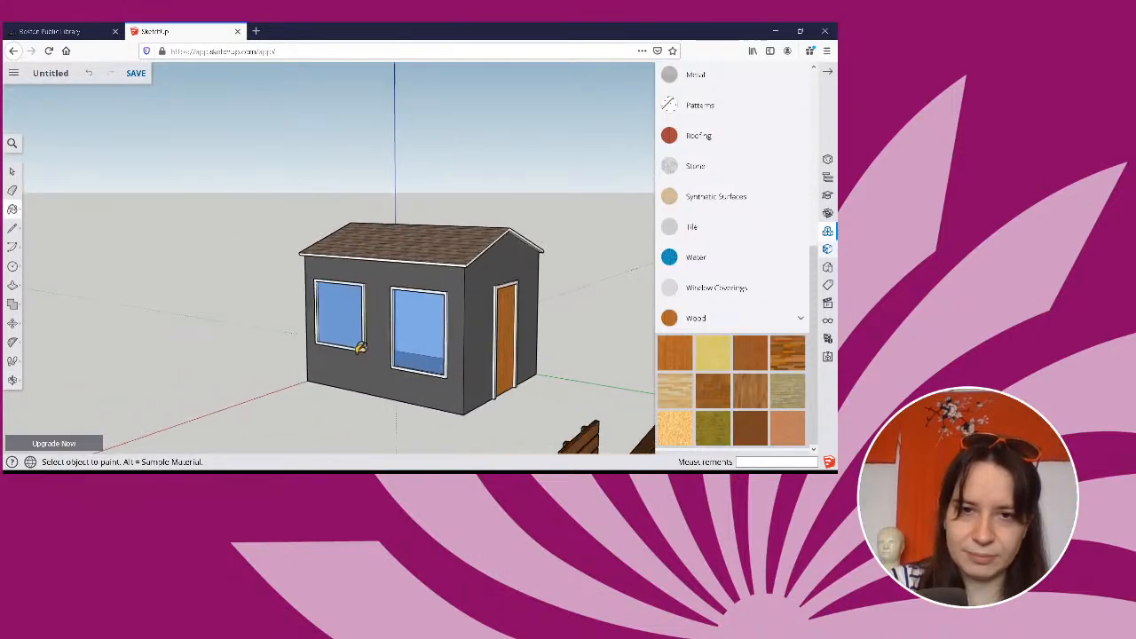
pyautogui.scroll(-2, 393, 323)
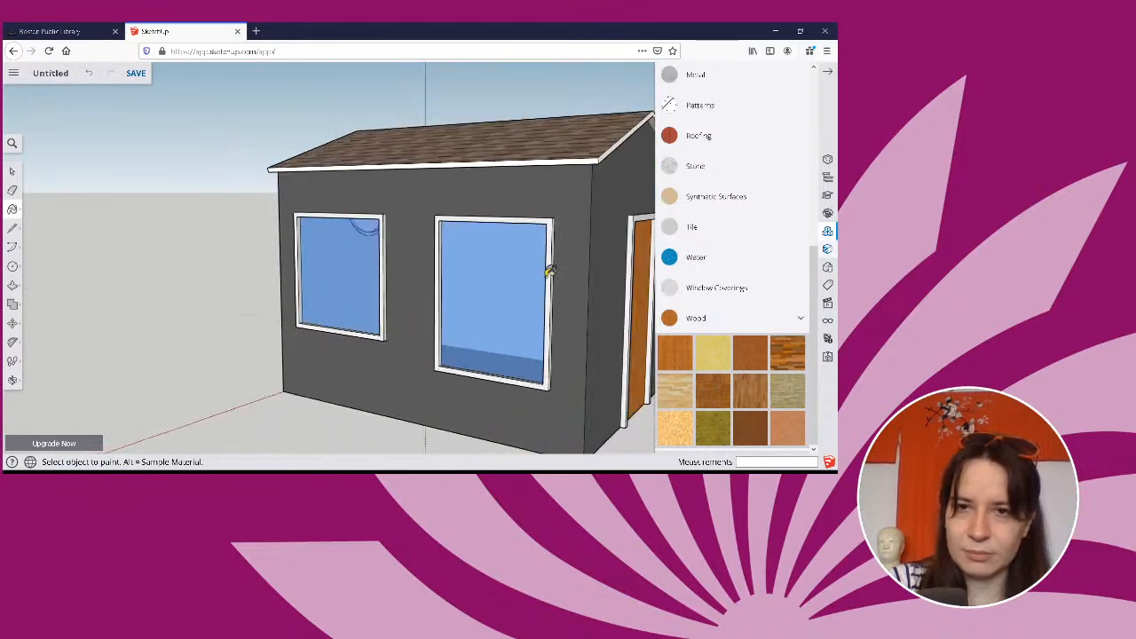
pyautogui.moveTo(592, 270)
pyautogui.mouseDown(button='middle')
pyautogui.moveTo(517, 299)
pyautogui.moveTo(296, 229)
pyautogui.moveTo(293, 283)
pyautogui.mouseUp(button='middle')
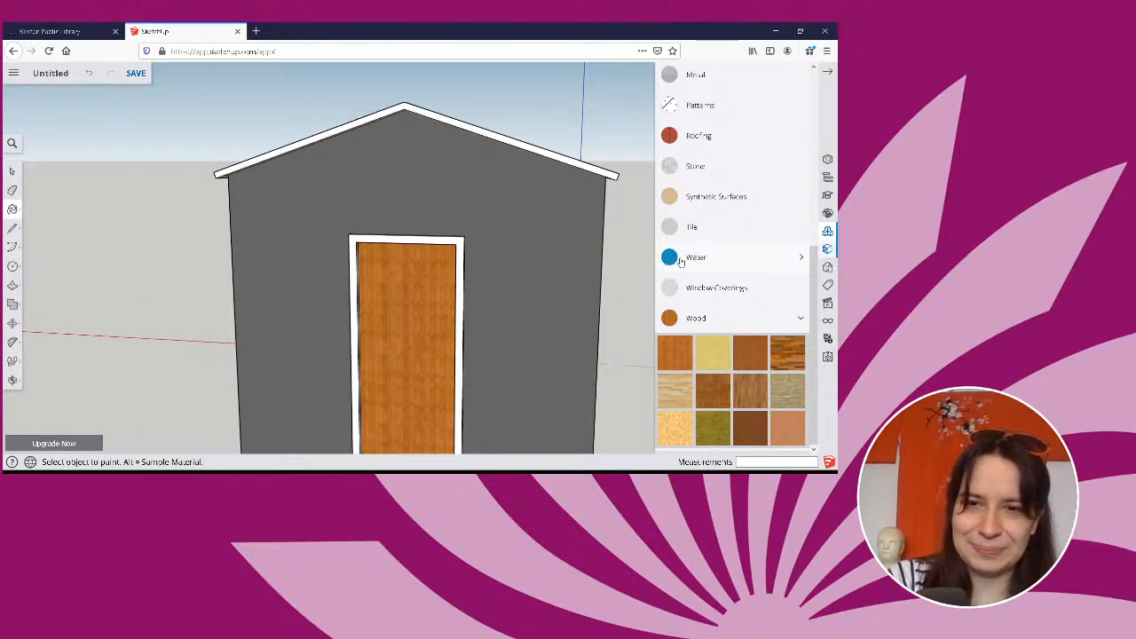
pyautogui.click(680, 258)
pyautogui.click(680, 259)
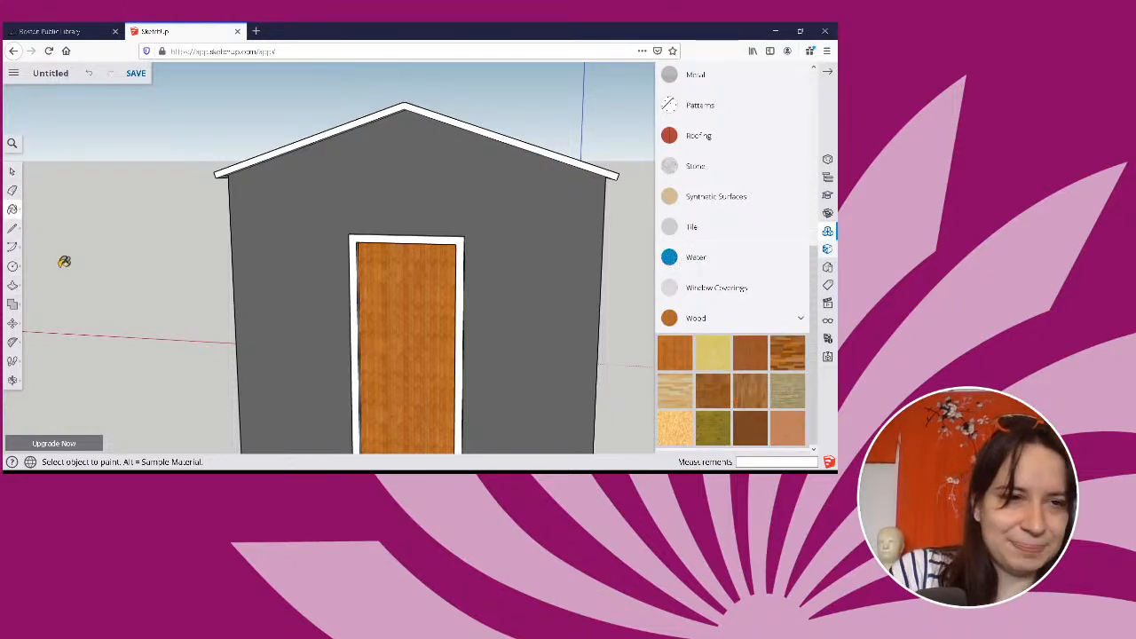
# Draw a large circle on the ground beside the house, centred near the red axis, as the outline of a pool.
pyautogui.scroll(-3, 64, 262)
pyautogui.scroll(-1, 62, 264)
pyautogui.click(12, 269)
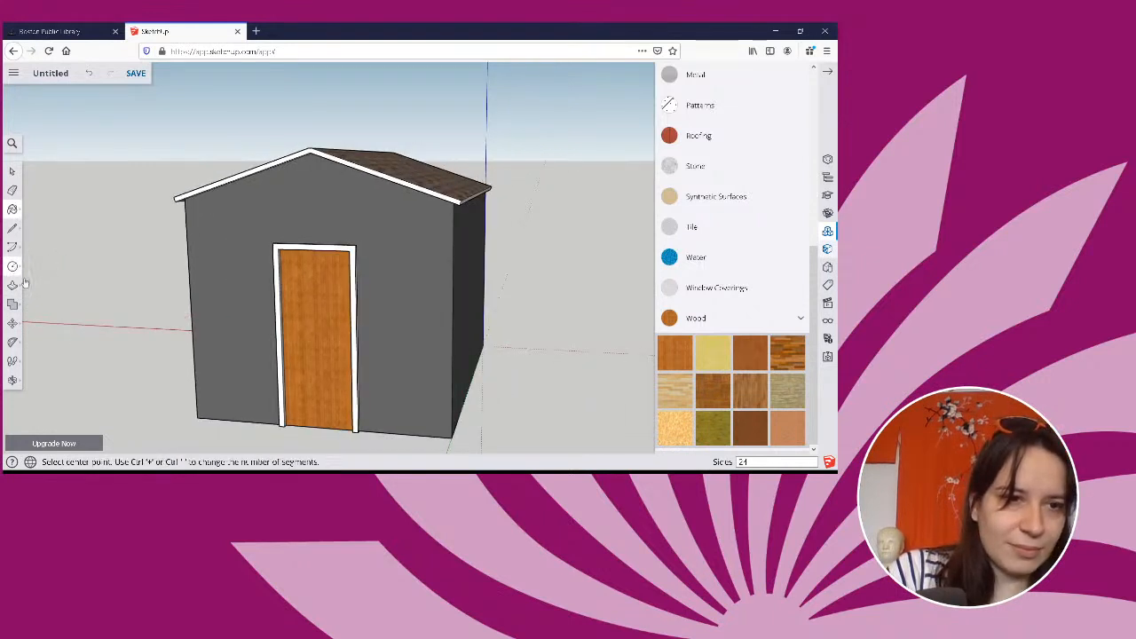
pyautogui.click(57, 334)
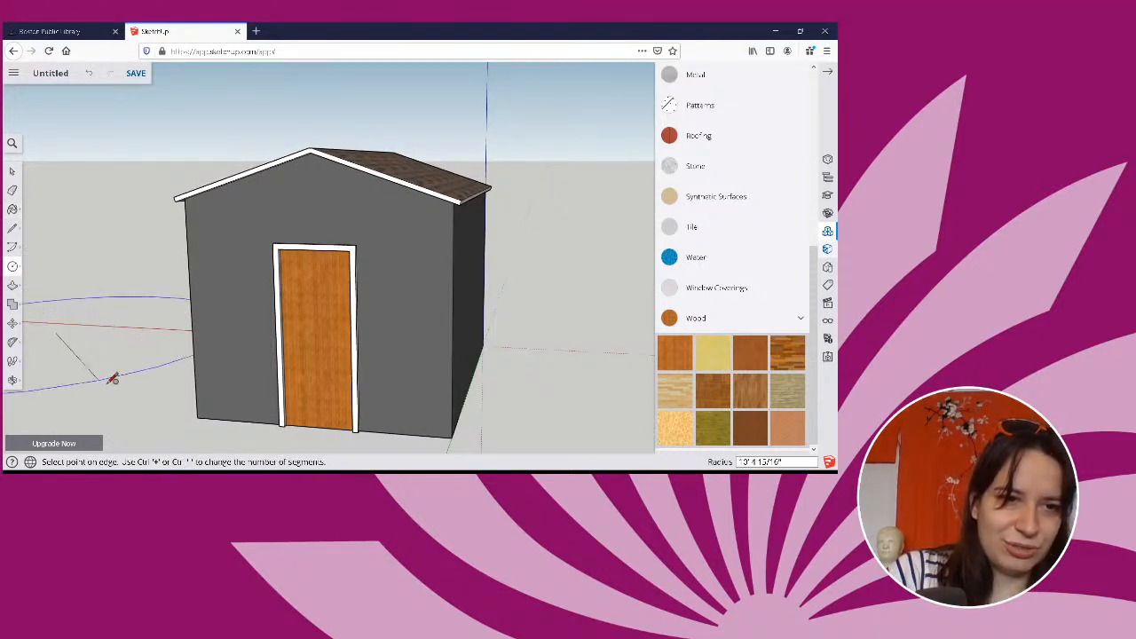
pyautogui.click(104, 364)
# Push the circular face down about 10' 8" to form the body of the pool.
pyautogui.moveTo(94, 388)
pyautogui.mouseDown(button='middle')
pyautogui.moveTo(217, 422)
pyautogui.moveTo(183, 406)
pyautogui.moveTo(115, 404)
pyautogui.mouseUp(button='middle')
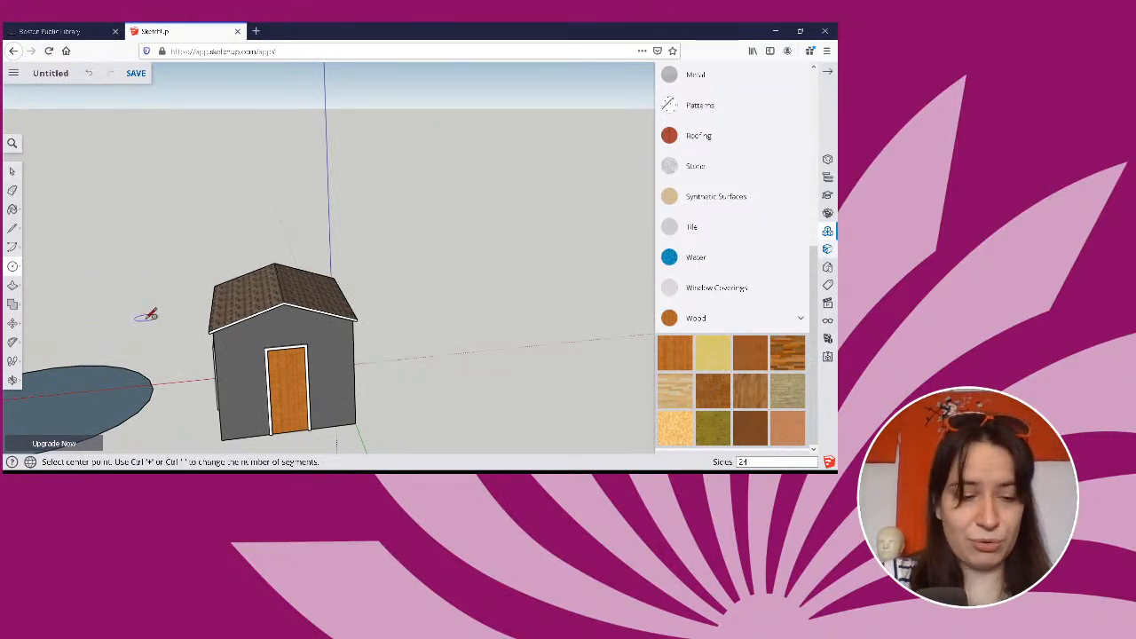
pyautogui.press('o')
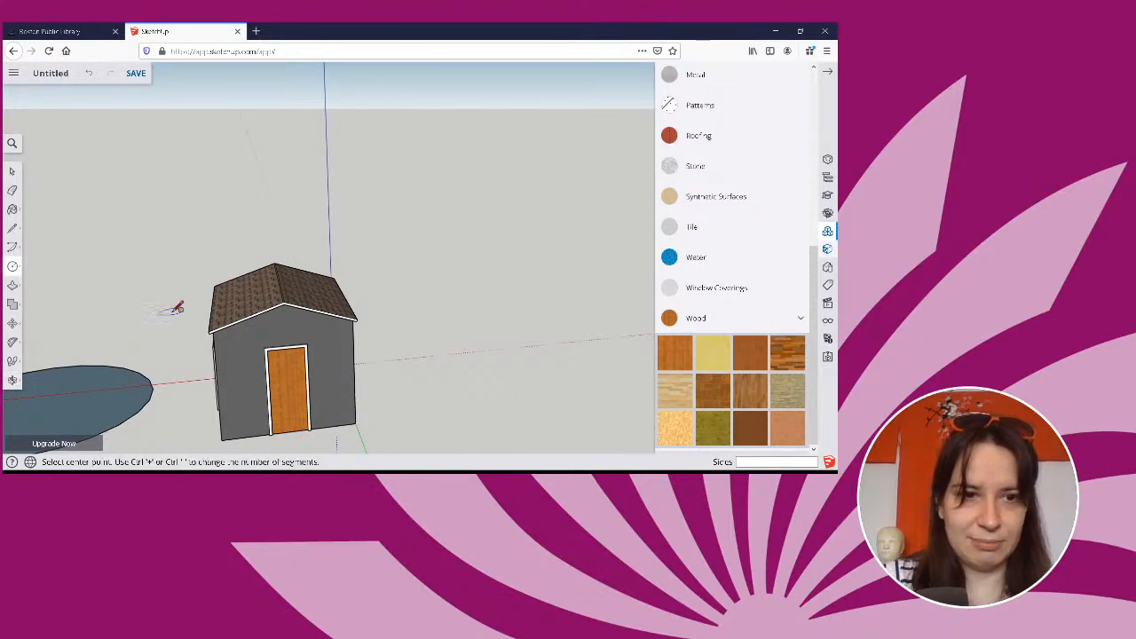
pyautogui.moveTo(140, 312); pyautogui.dragTo(466, 193)
pyautogui.press('c')
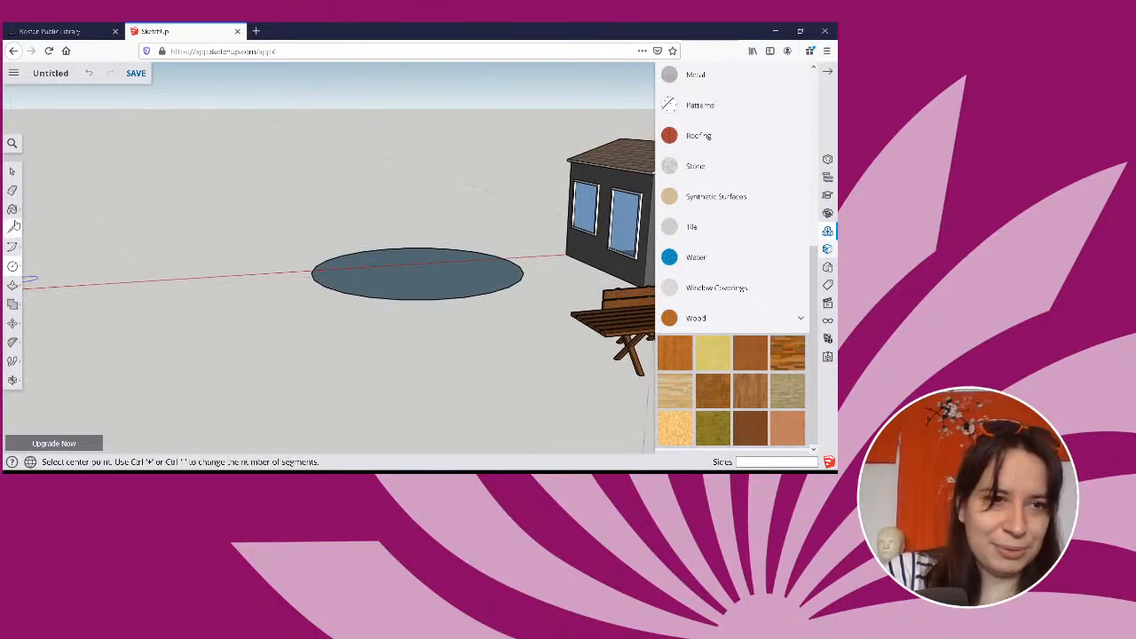
pyautogui.click(13, 286)
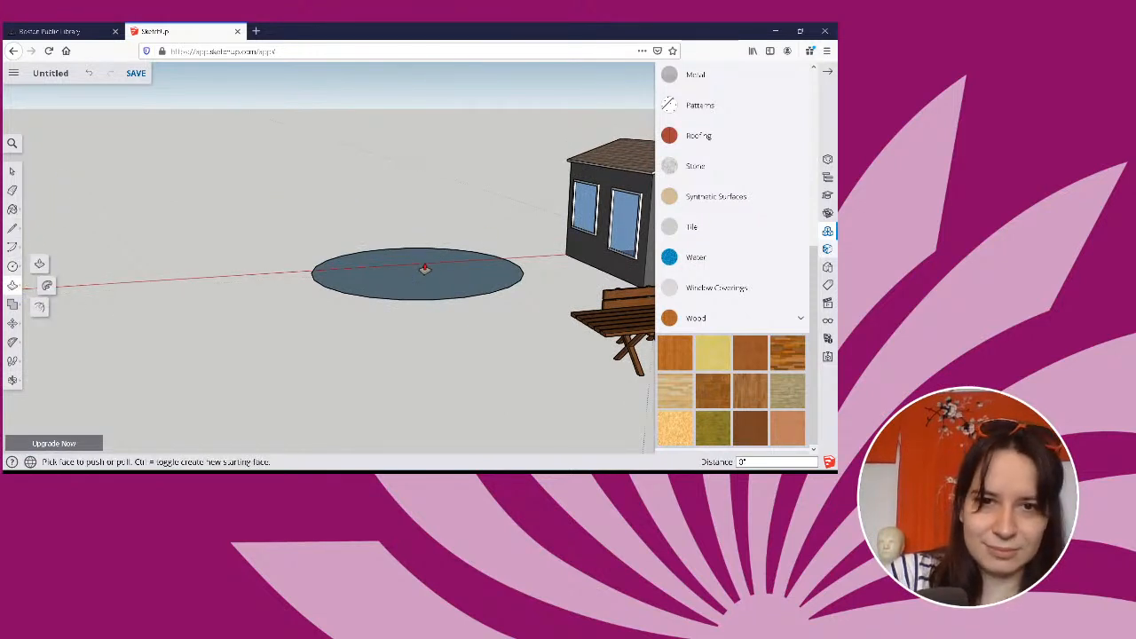
pyautogui.click(421, 264)
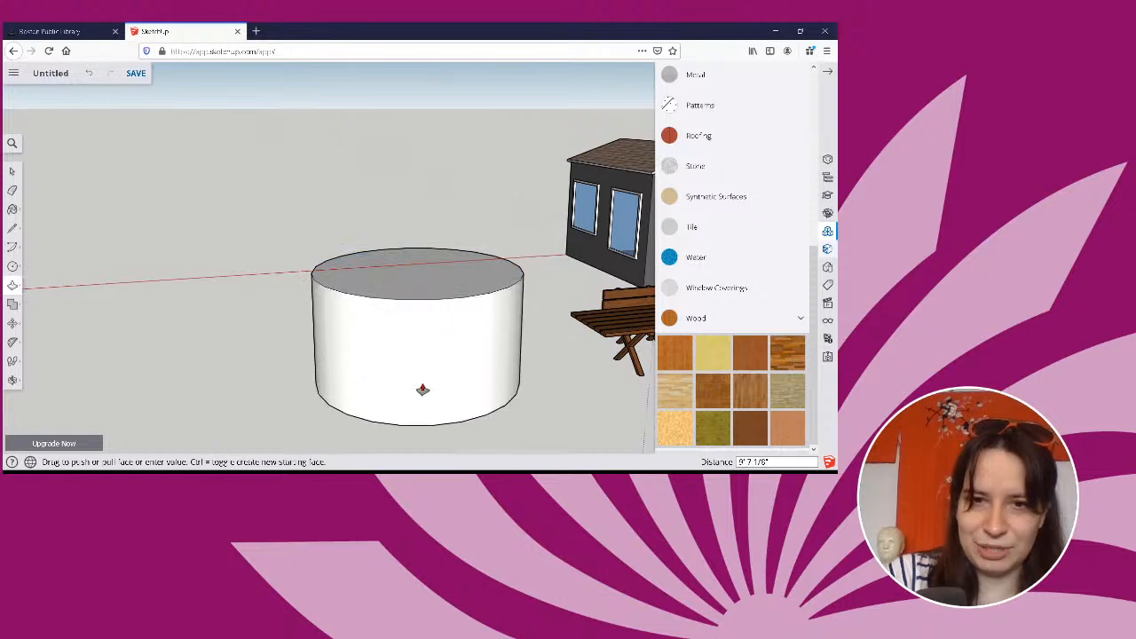
pyautogui.click(423, 392)
# Paint the pool's circular top face with the first material in the Water collection.
pyautogui.moveTo(520, 343)
pyautogui.mouseDown(button='middle')
pyautogui.moveTo(490, 385)
pyautogui.moveTo(525, 363)
pyautogui.mouseUp(button='middle')
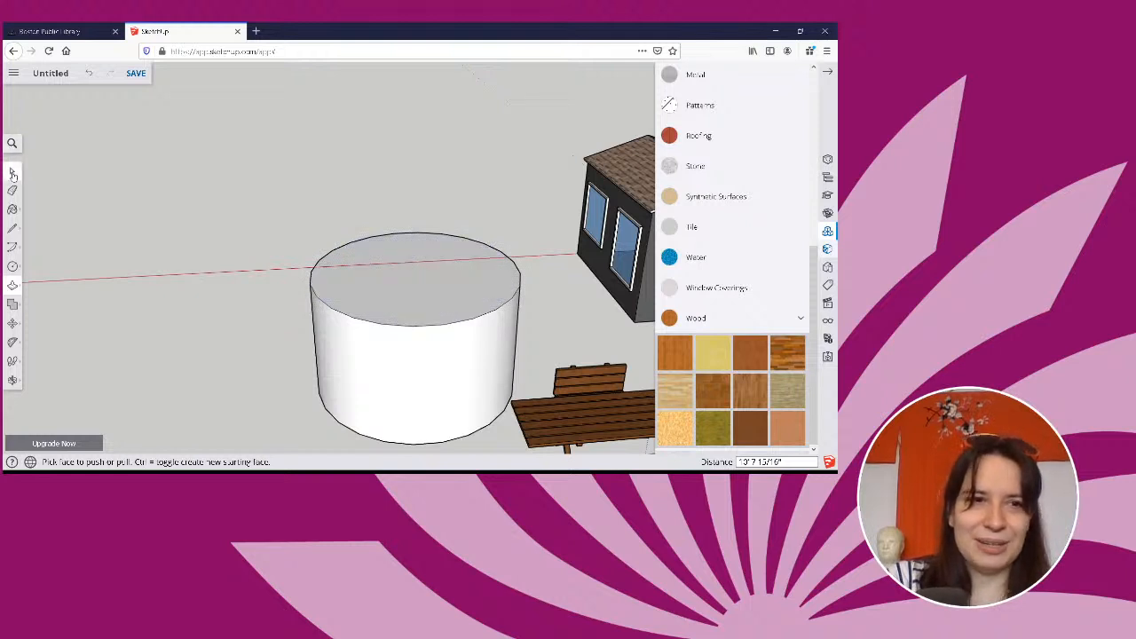
pyautogui.click(702, 259)
pyautogui.click(675, 291)
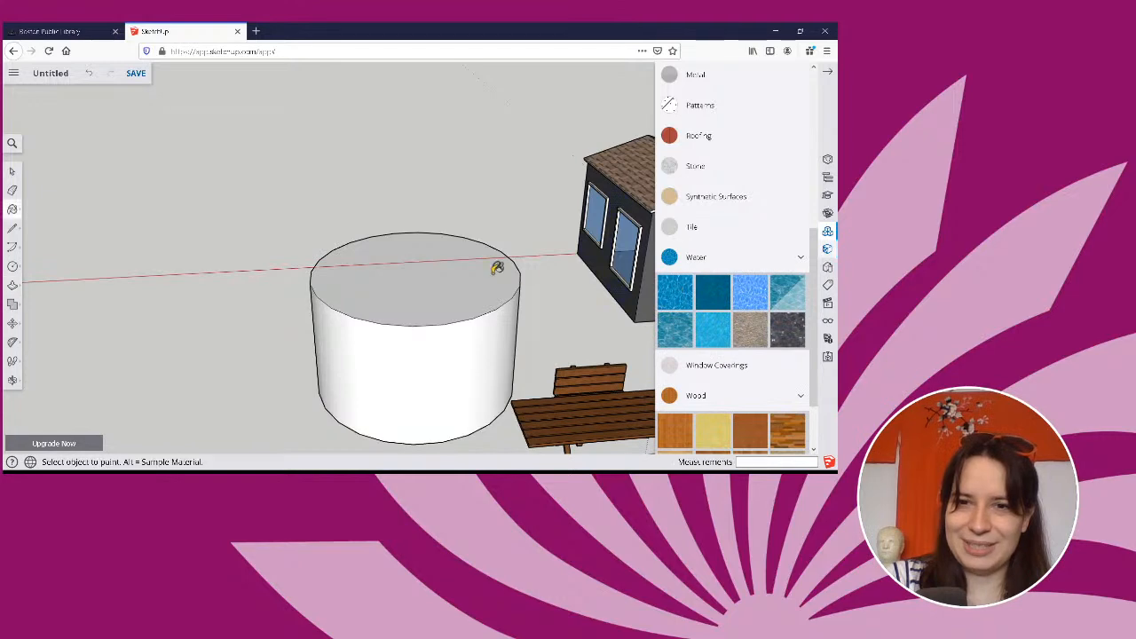
pyautogui.click(479, 267)
pyautogui.moveTo(471, 347)
pyautogui.mouseDown(button='middle')
pyautogui.moveTo(434, 365)
pyautogui.moveTo(540, 302)
pyautogui.mouseUp(button='middle')
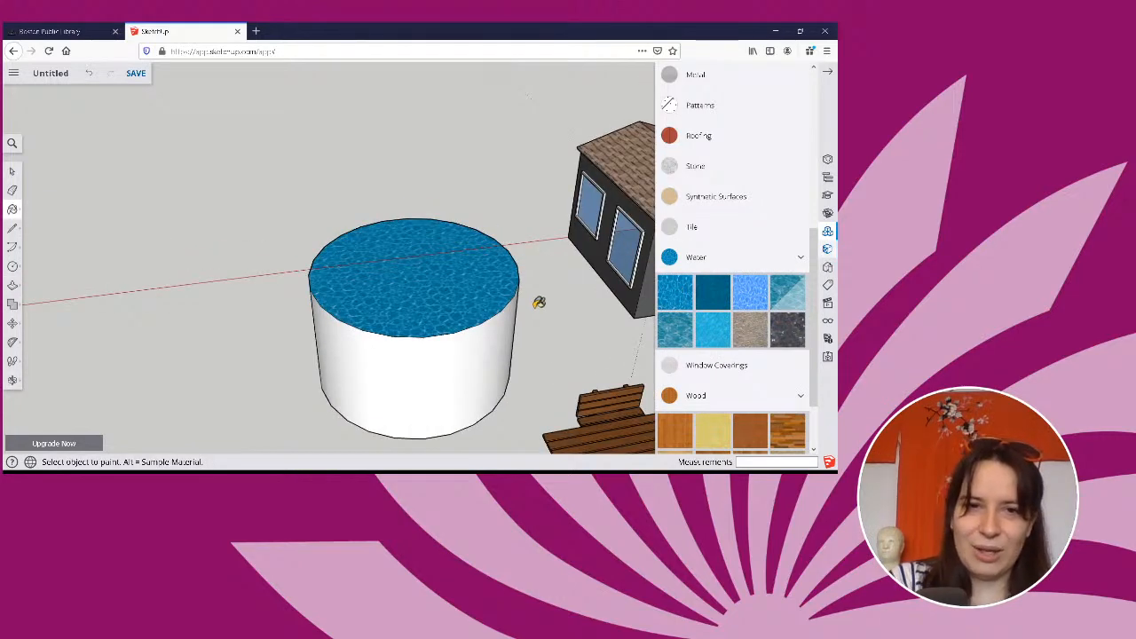
# Undo the water paint on the pool's top face and delete the selected face.
pyautogui.click(14, 172)
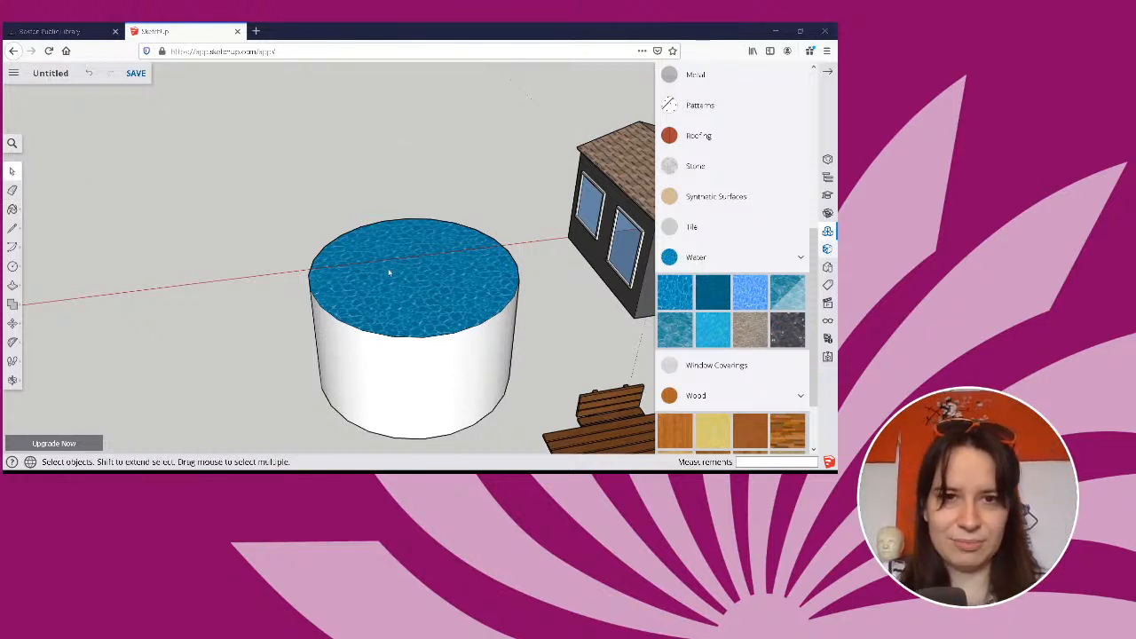
pyautogui.click(432, 276)
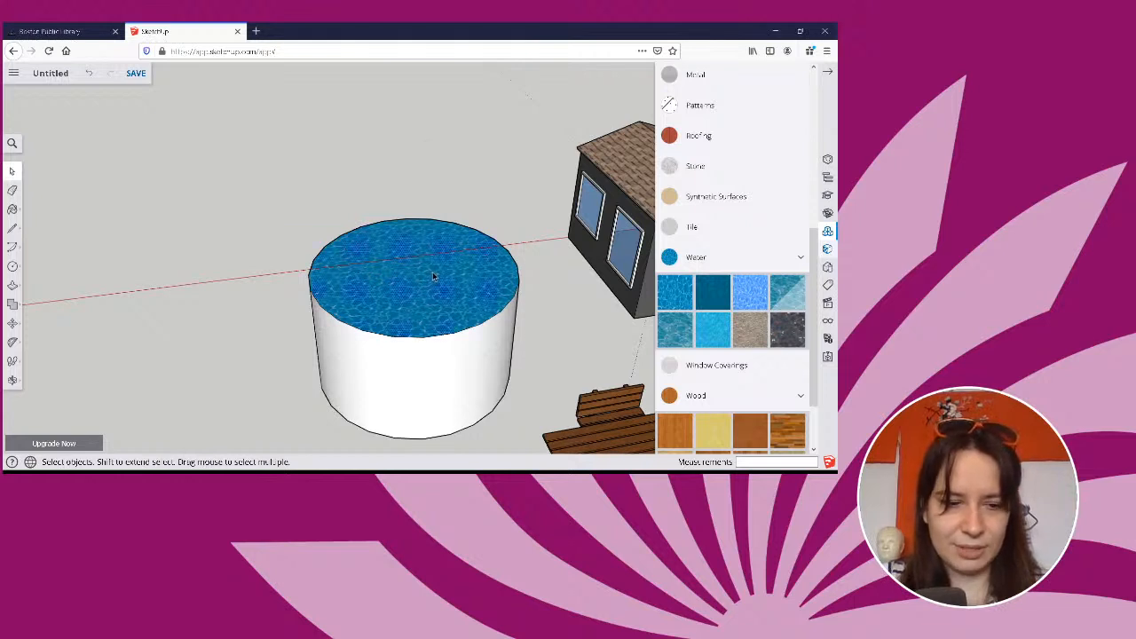
pyautogui.hotkey('ctrl', 'z')
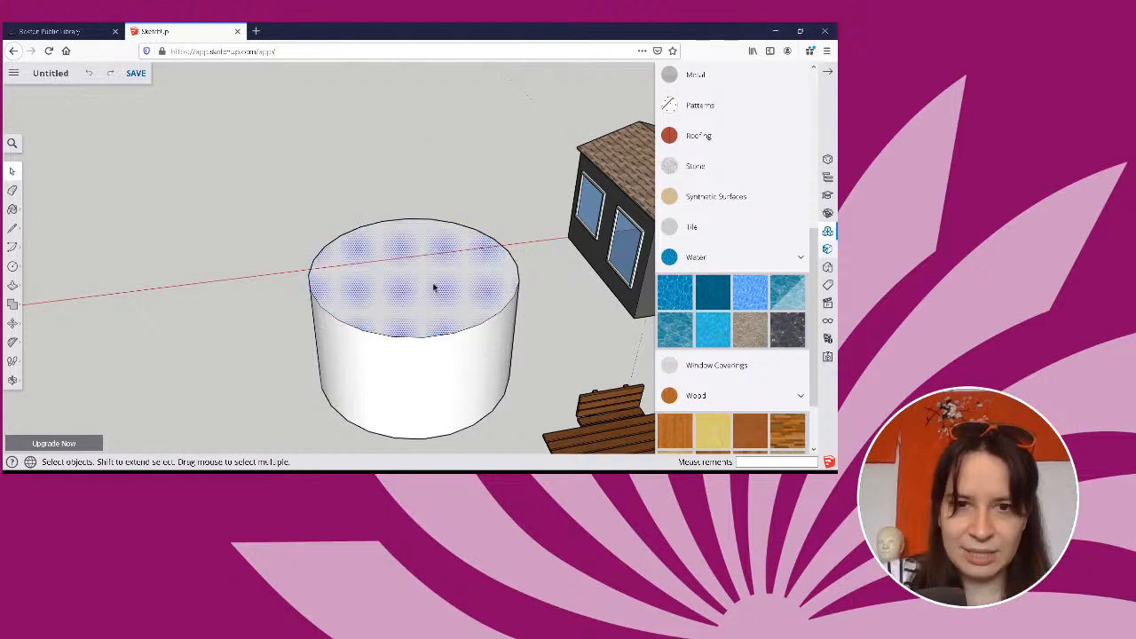
pyautogui.press('Delete')
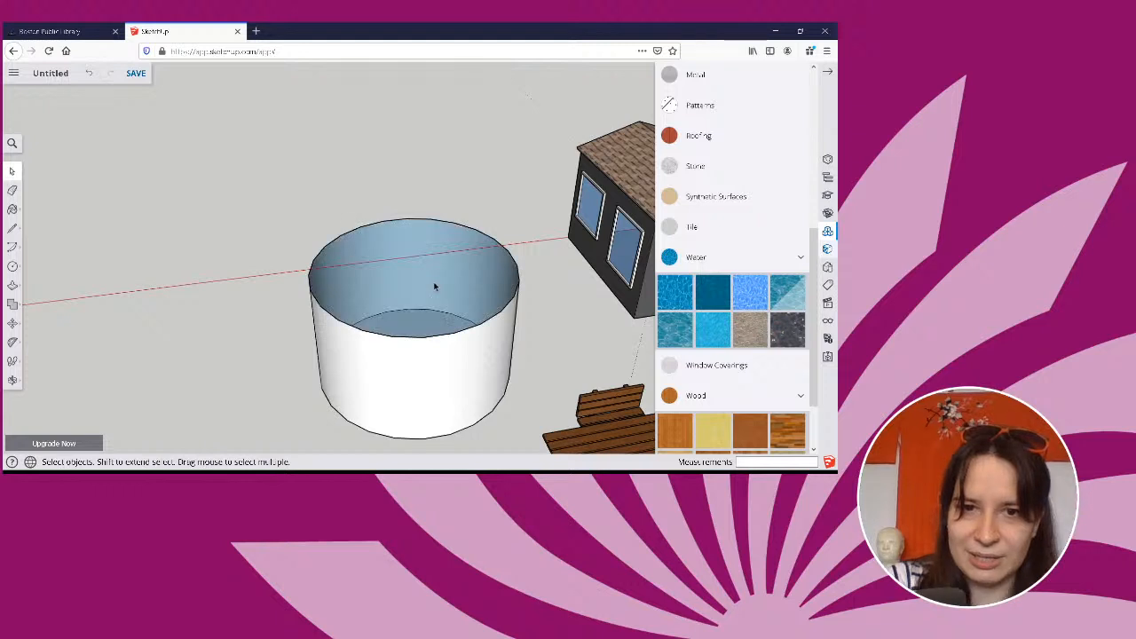
pyautogui.click(800, 258)
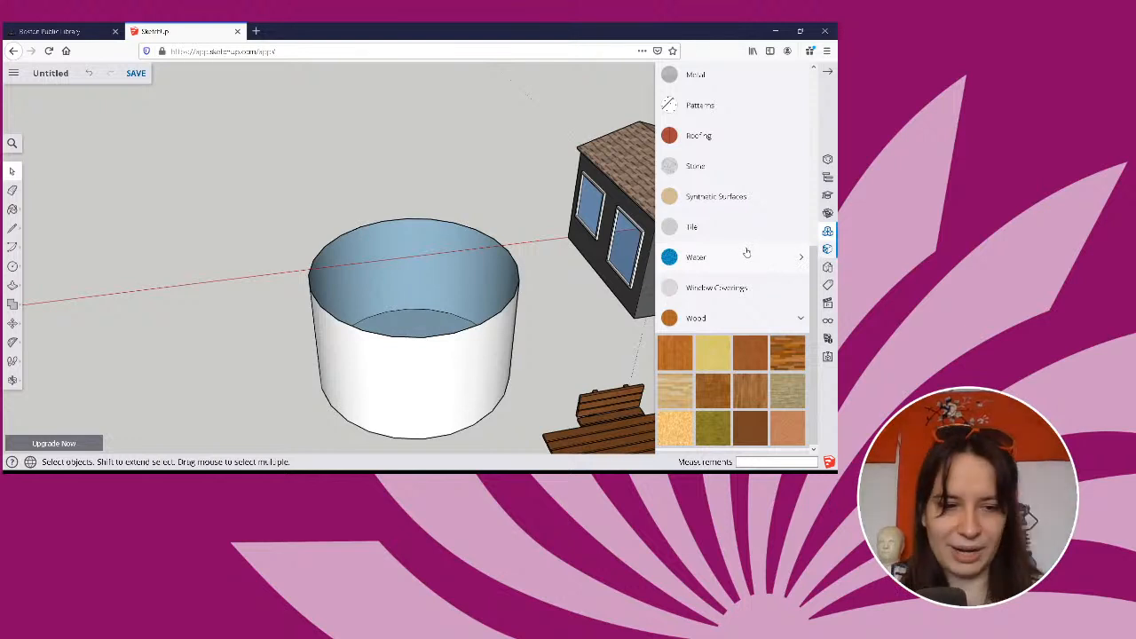
# Undo the deletion of the pool's top face and hide the face instead.
pyautogui.hotkey('ctrl', 'z')
pyautogui.rightClick(435, 284)
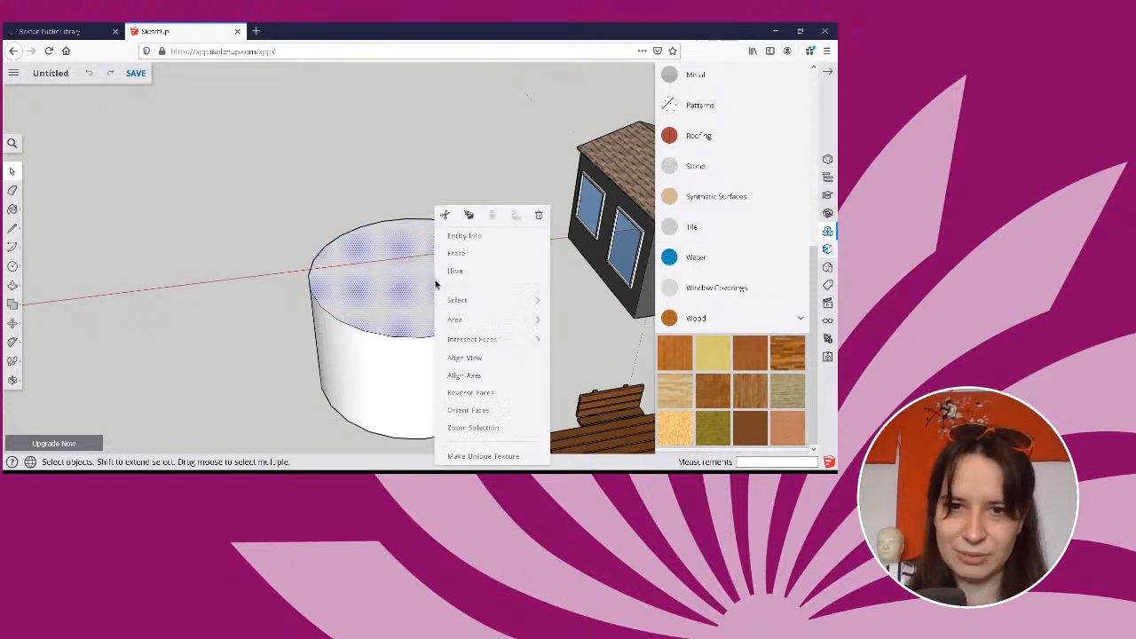
pyautogui.click(511, 273)
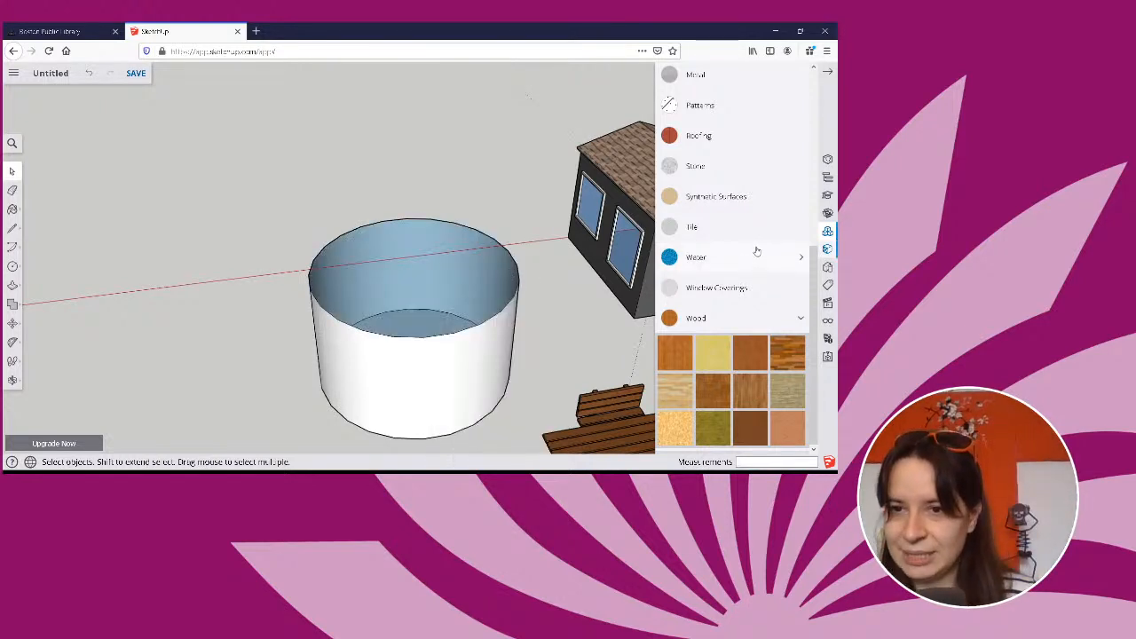
# Paint the pool's inner wall and floor with the first, light grey material in the Tile collection.
pyautogui.click(725, 227)
pyautogui.click(677, 261)
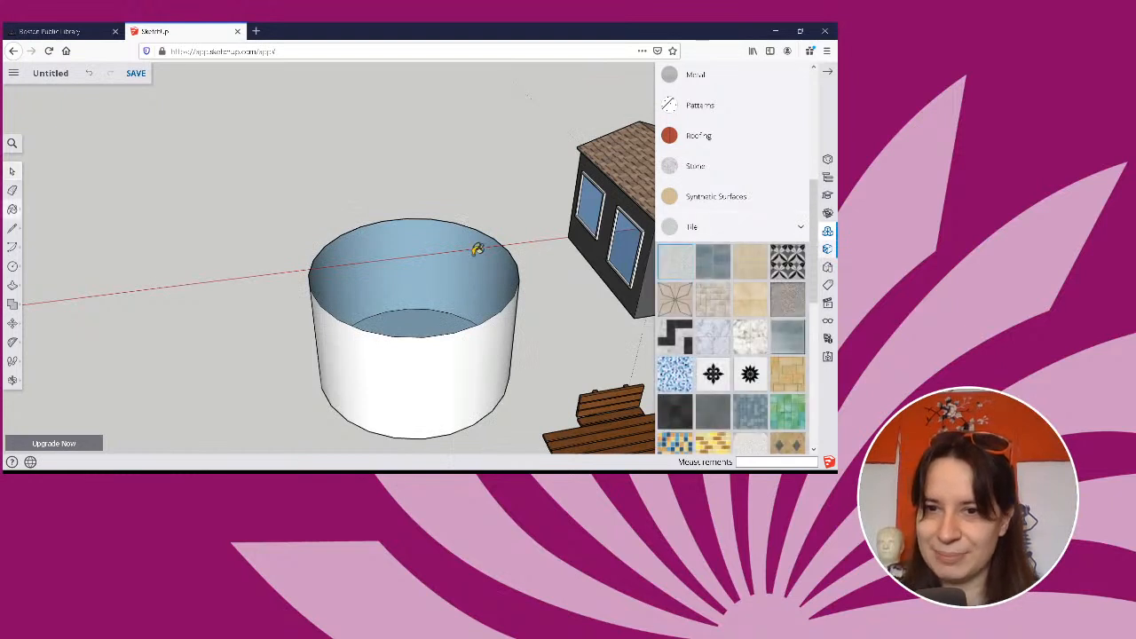
pyautogui.click(419, 238)
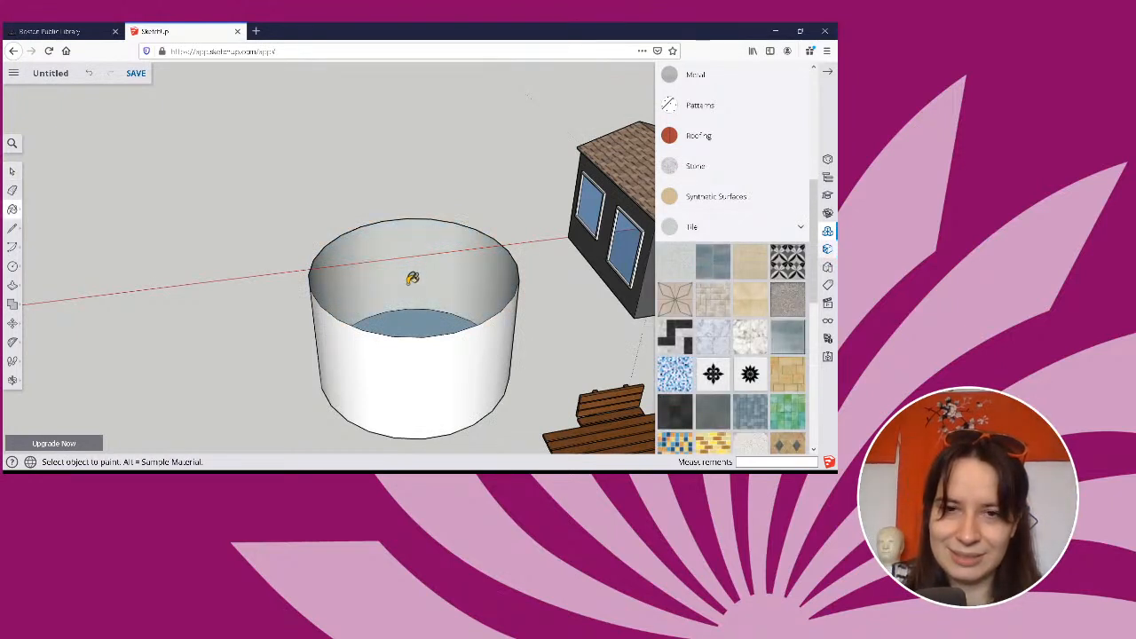
pyautogui.click(414, 313)
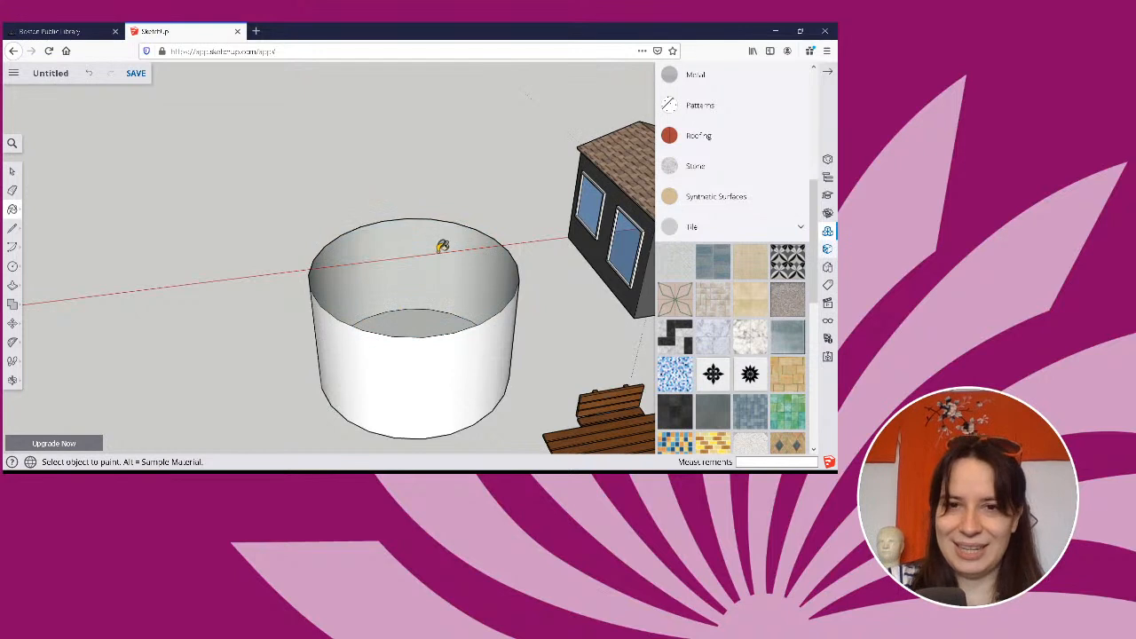
# Turn on the Hidden Objects view option in the display settings to try to reveal the pool's hidden top face.
pyautogui.press('space')
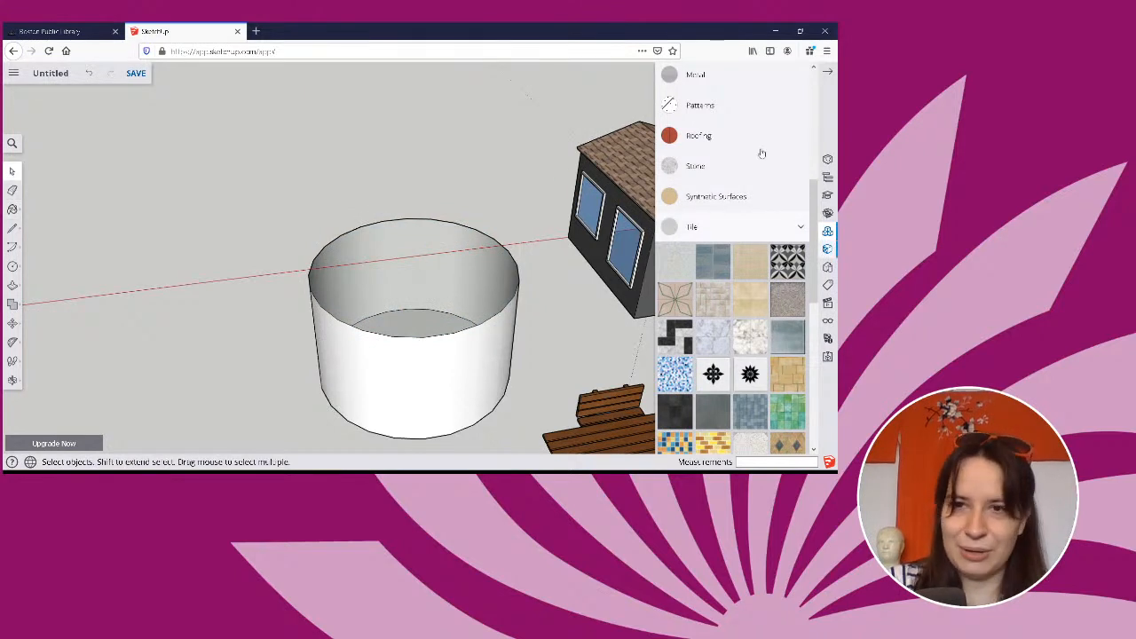
pyautogui.click(827, 71)
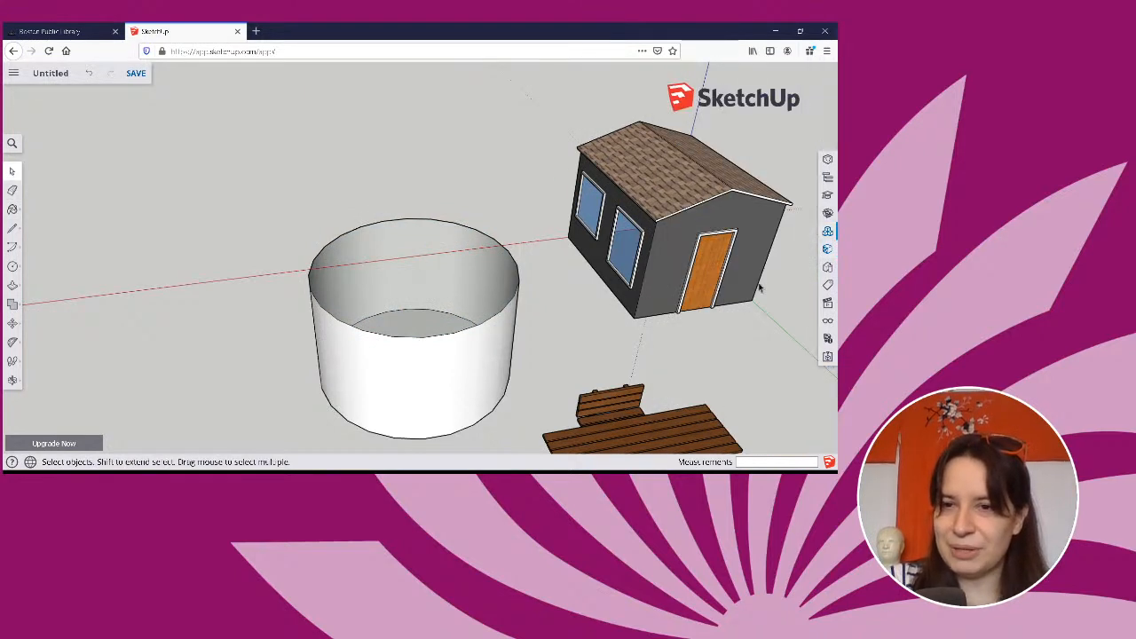
pyautogui.scroll(-2, 760, 287)
pyautogui.click(827, 322)
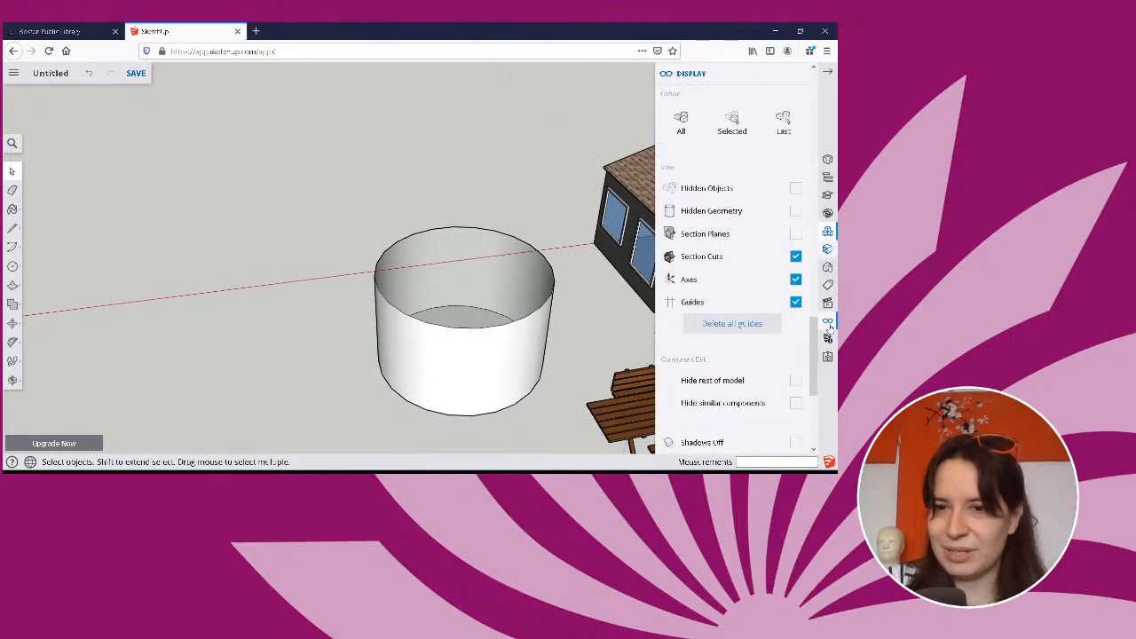
pyautogui.click(795, 189)
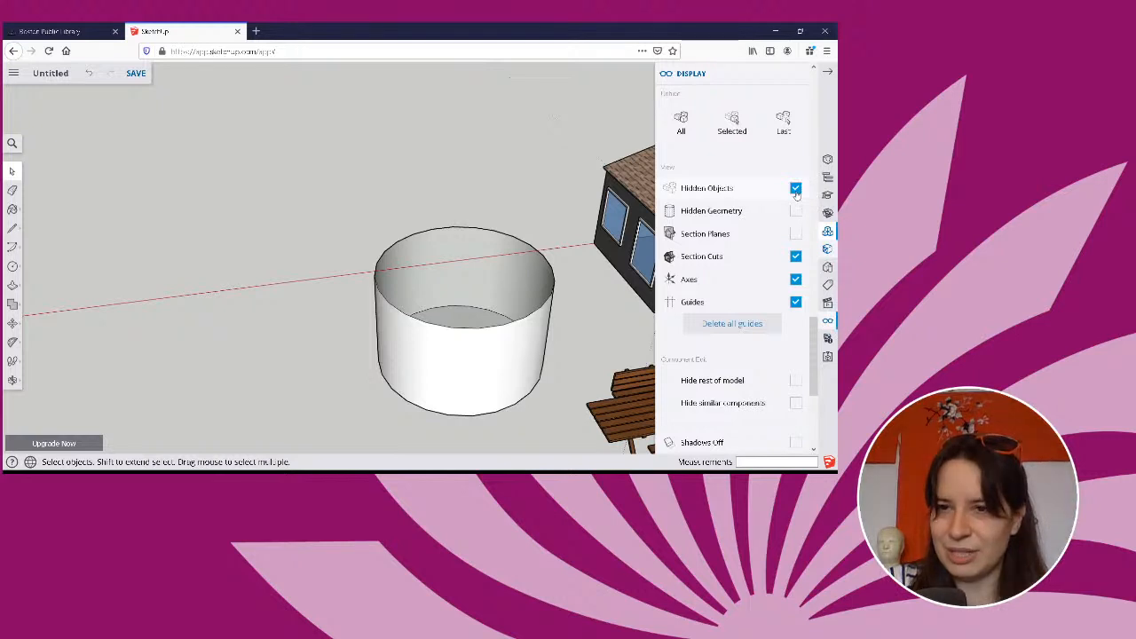
pyautogui.moveTo(565, 289); pyautogui.dragTo(569, 257, button='middle')
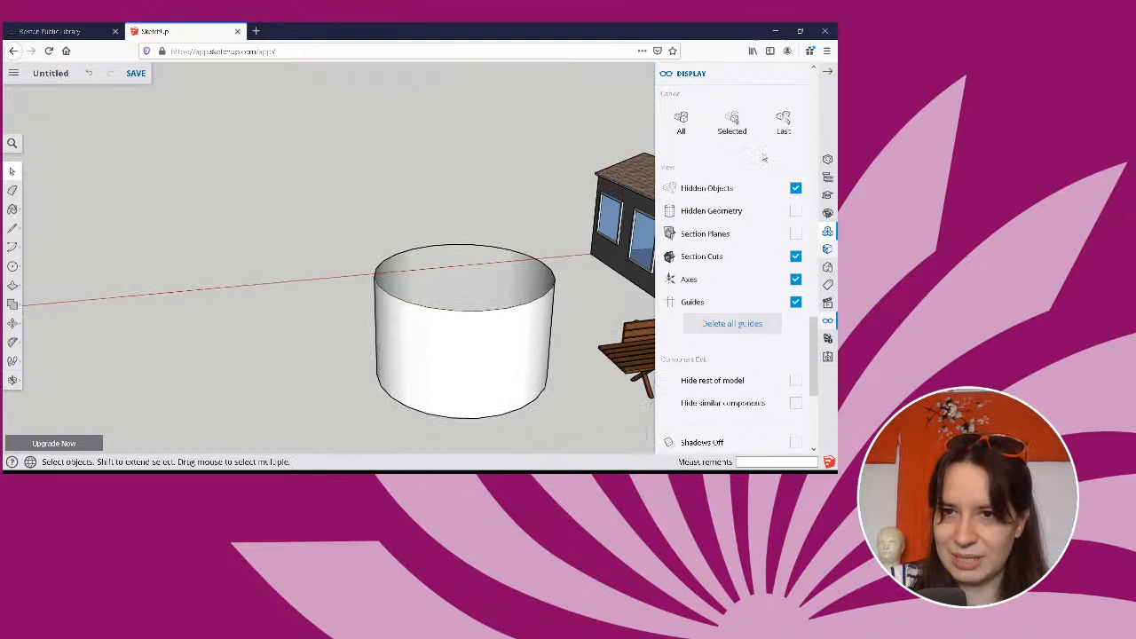
pyautogui.click(796, 188)
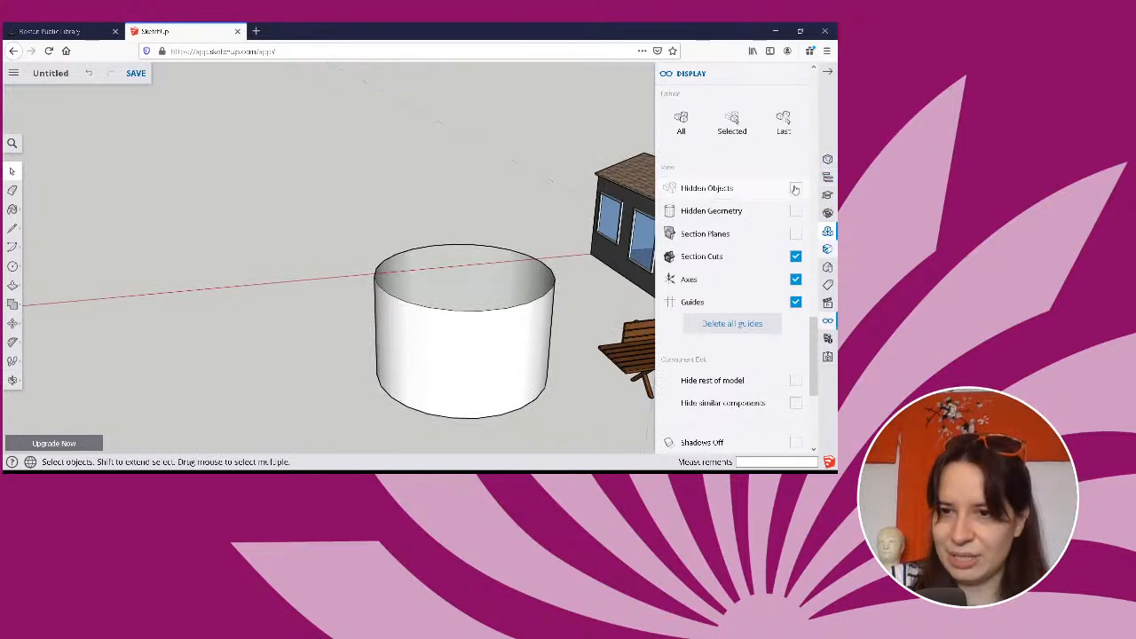
pyautogui.click(796, 188)
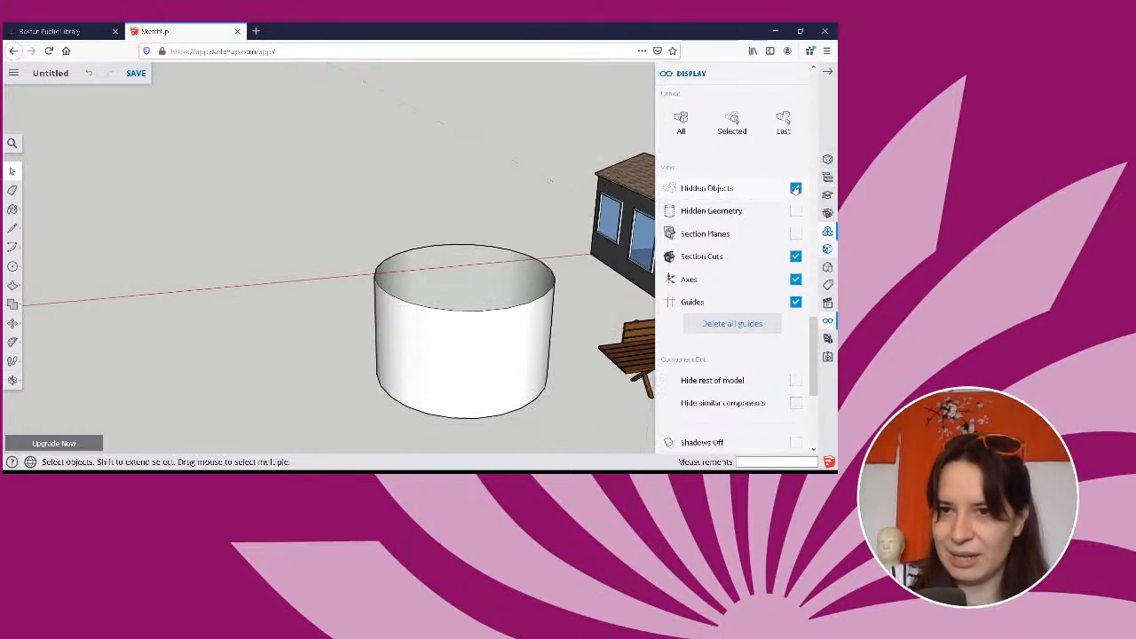
pyautogui.scroll(-3, 780, 300)
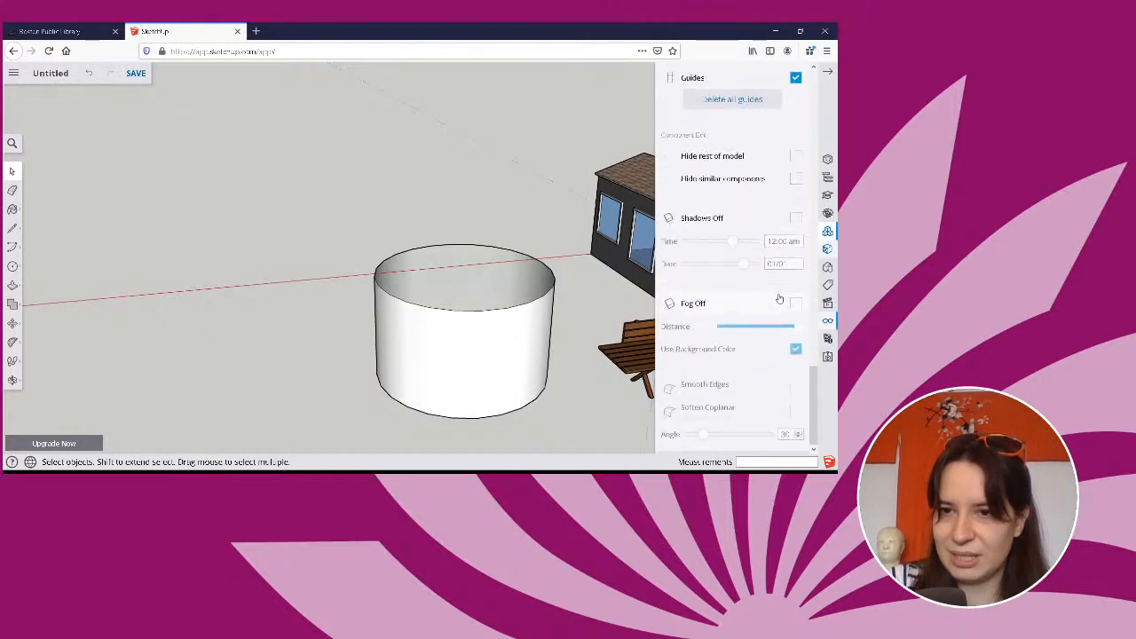
pyautogui.scroll(3, 779, 299)
# Undo the tile painting of the pool's inside and the hiding of its circular top face.
pyautogui.rightClick(433, 284)
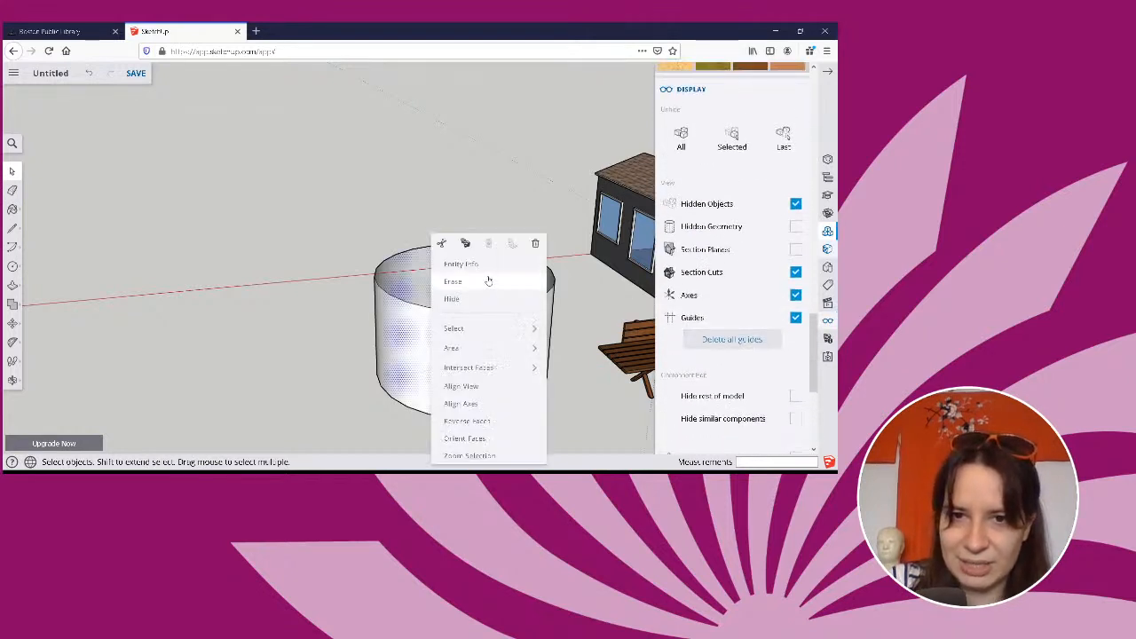
pyautogui.moveTo(471, 329)
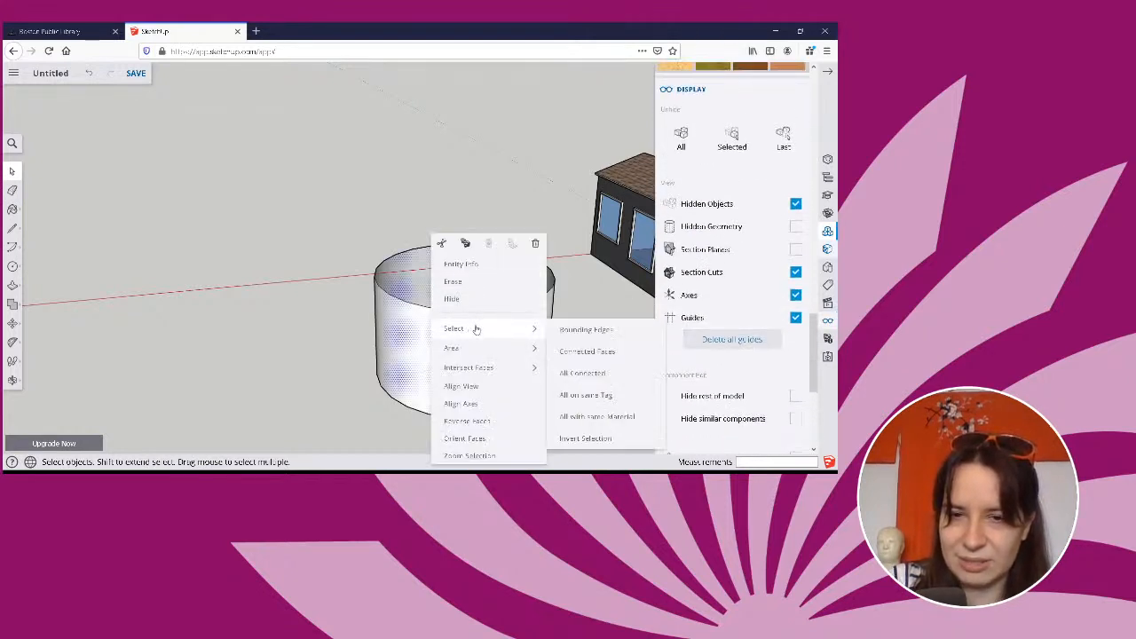
pyautogui.click(487, 301)
pyautogui.click(572, 276)
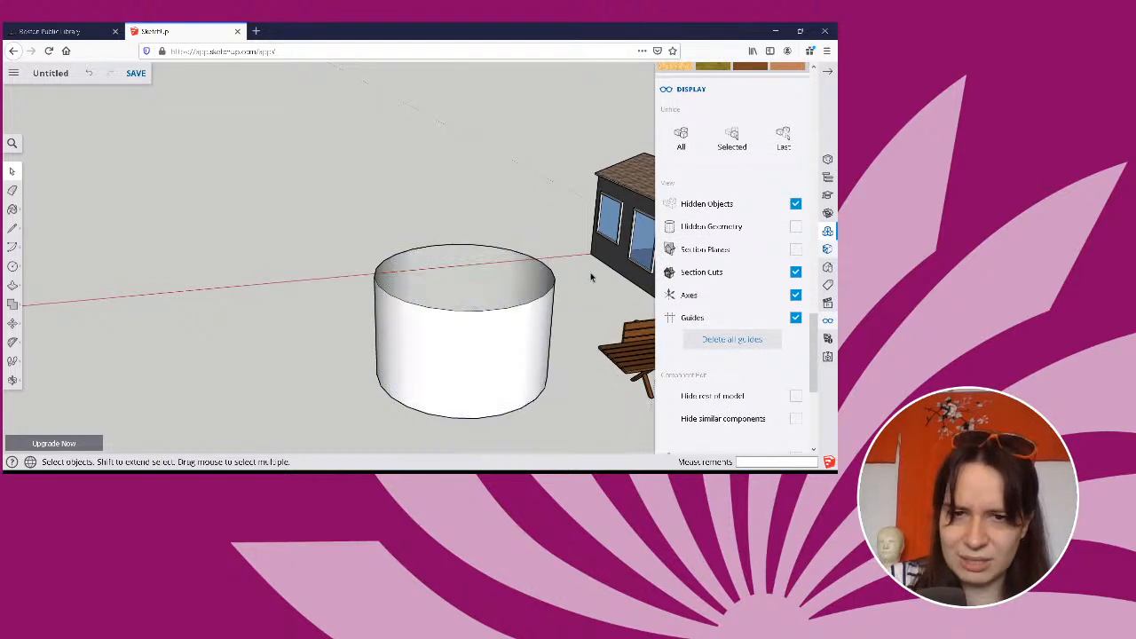
pyautogui.hotkey('ctrl', 'z')
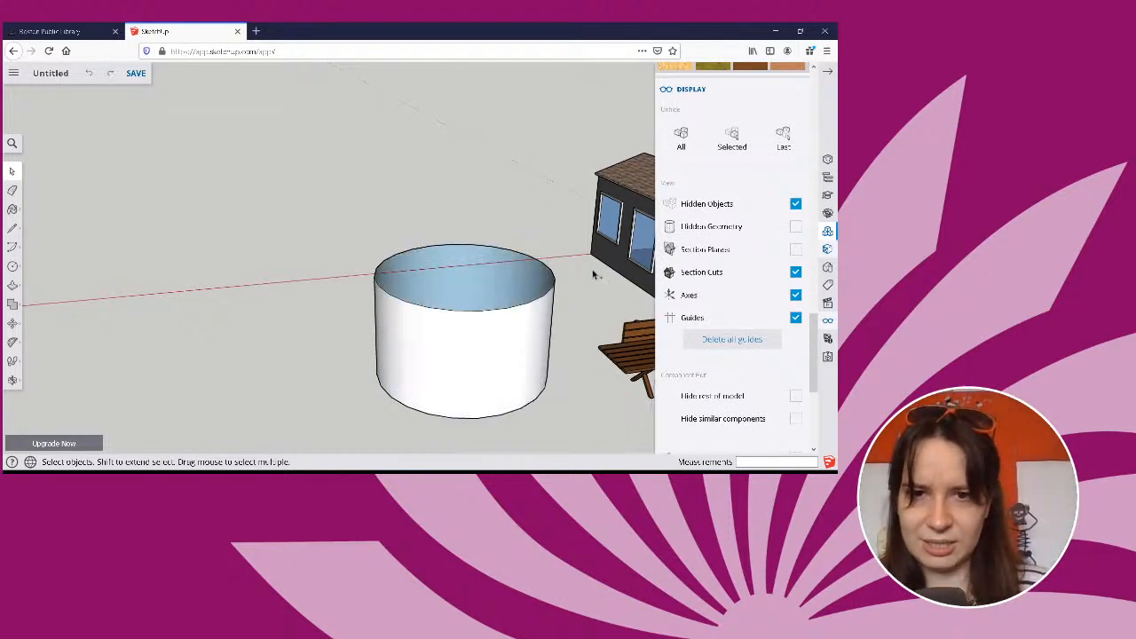
# Try hiding the pool's top face again and revealing it through the Hidden Objects option, and undo the hiding.
pyautogui.click(431, 302)
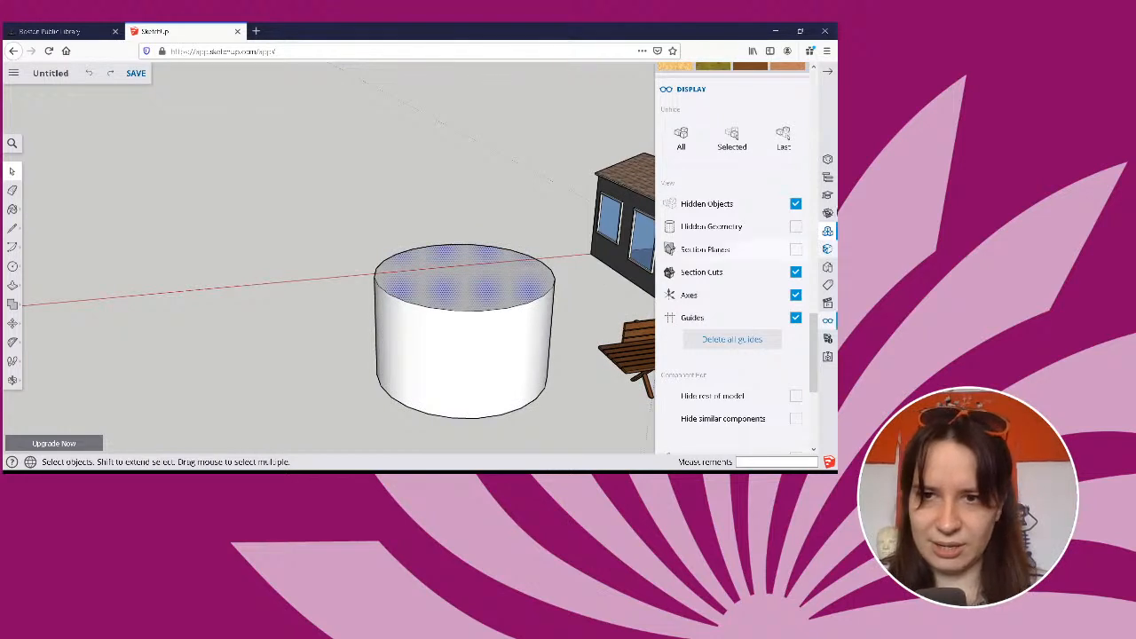
pyautogui.click(795, 203)
pyautogui.rightClick(476, 291)
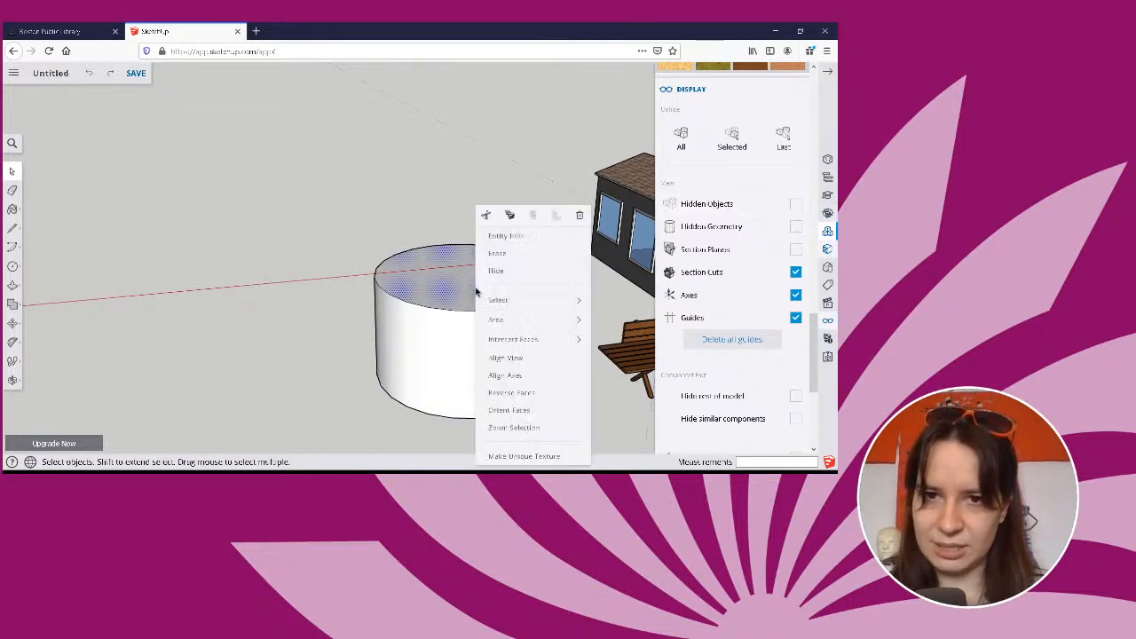
pyautogui.click(512, 272)
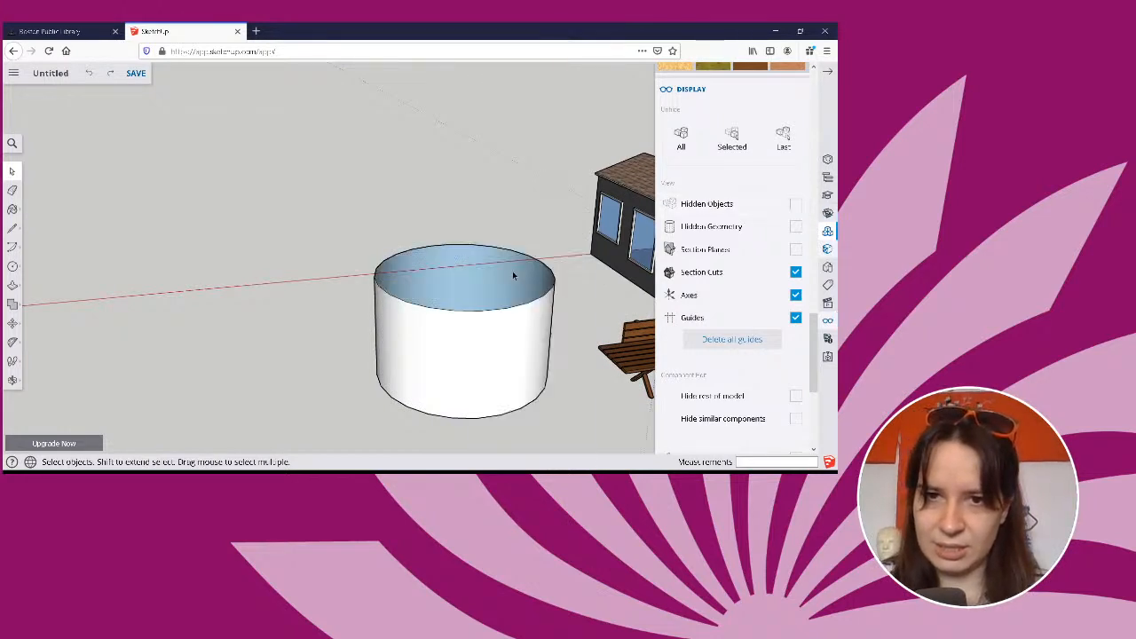
pyautogui.click(796, 204)
pyautogui.click(796, 204)
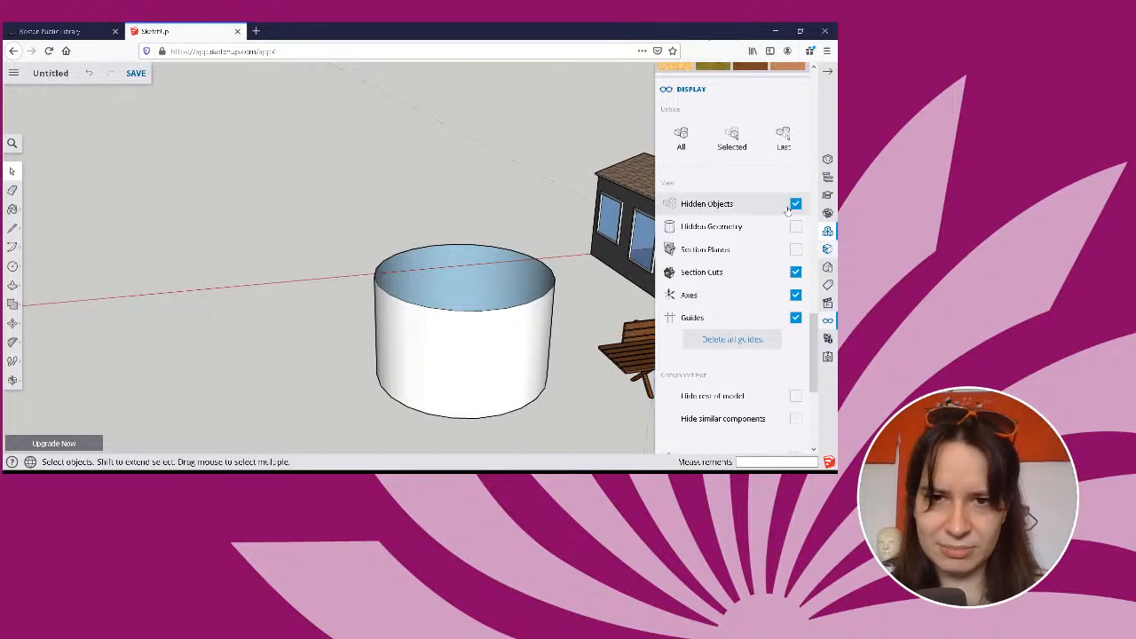
pyautogui.moveTo(573, 271); pyautogui.dragTo(706, 284, button='middle')
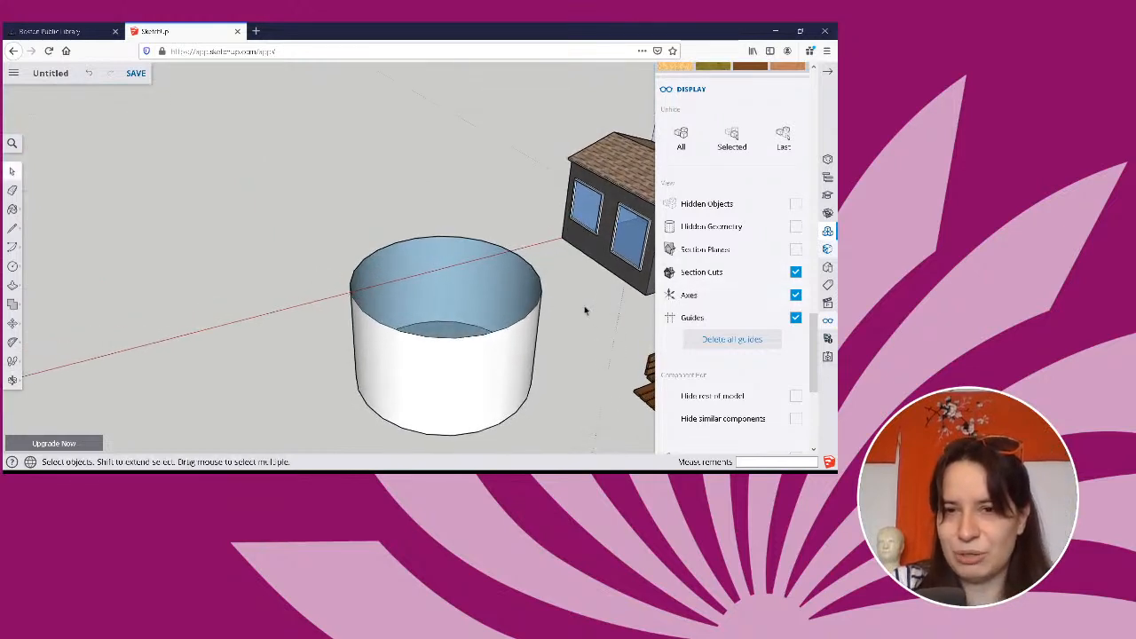
pyautogui.hotkey('ctrl', 'z')
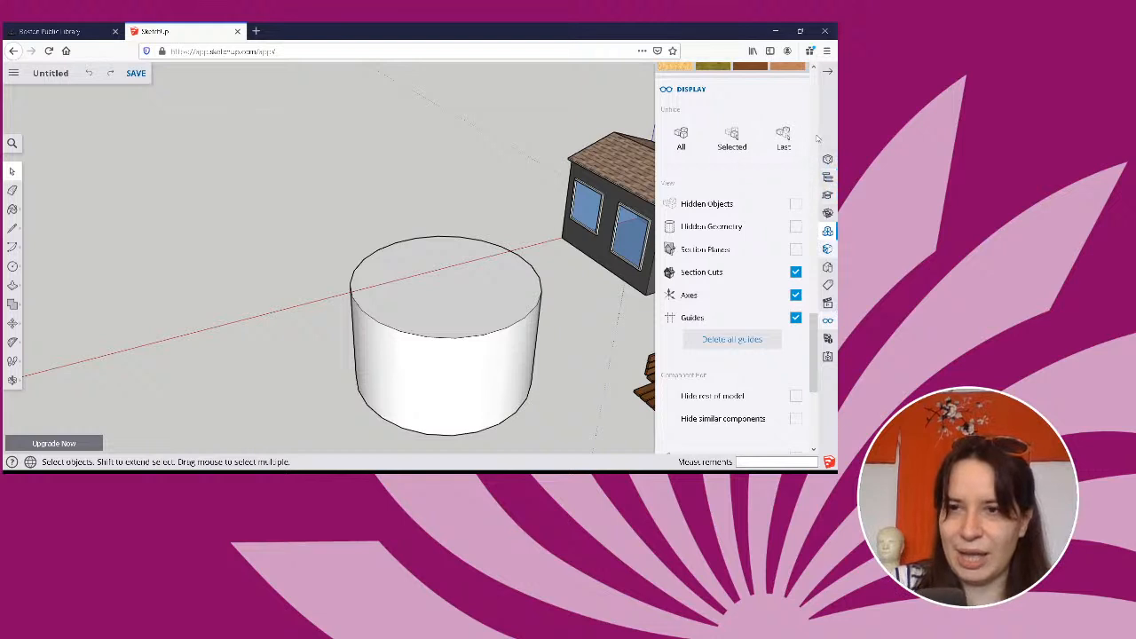
# Close the display settings, select the pool's top face and show the available export formats for the model.
pyautogui.click(828, 71)
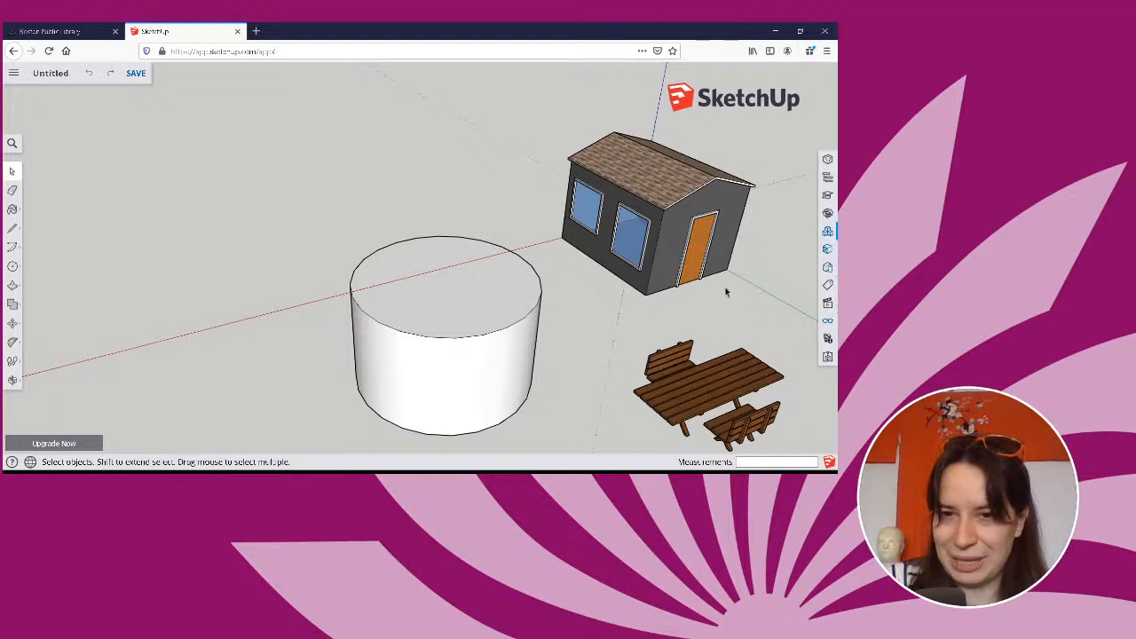
pyautogui.click(477, 288)
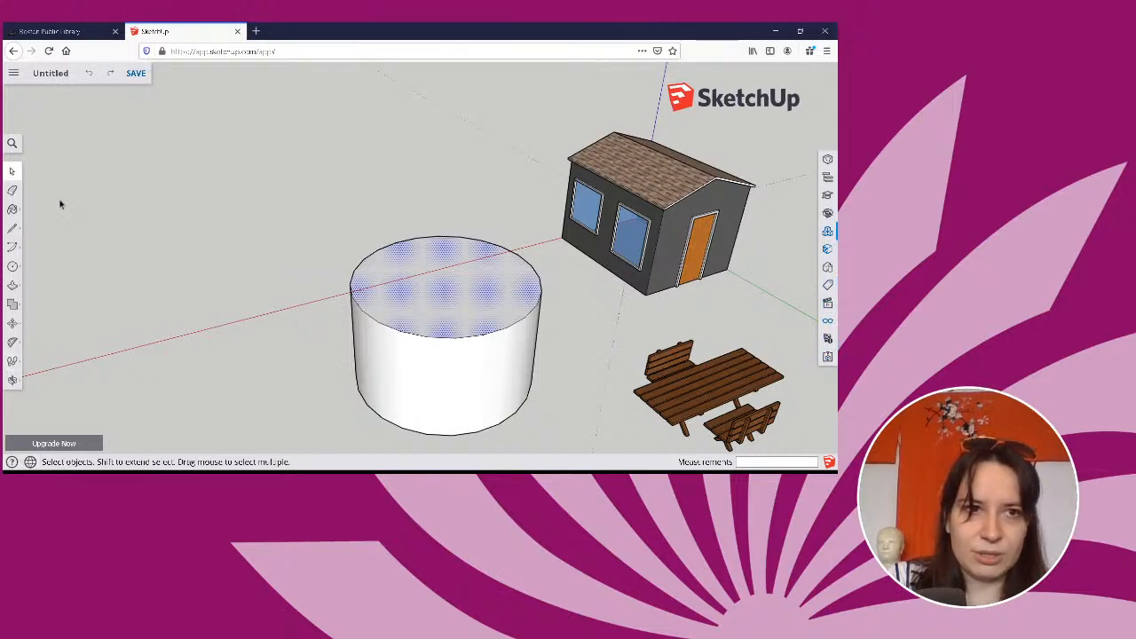
pyautogui.click(14, 73)
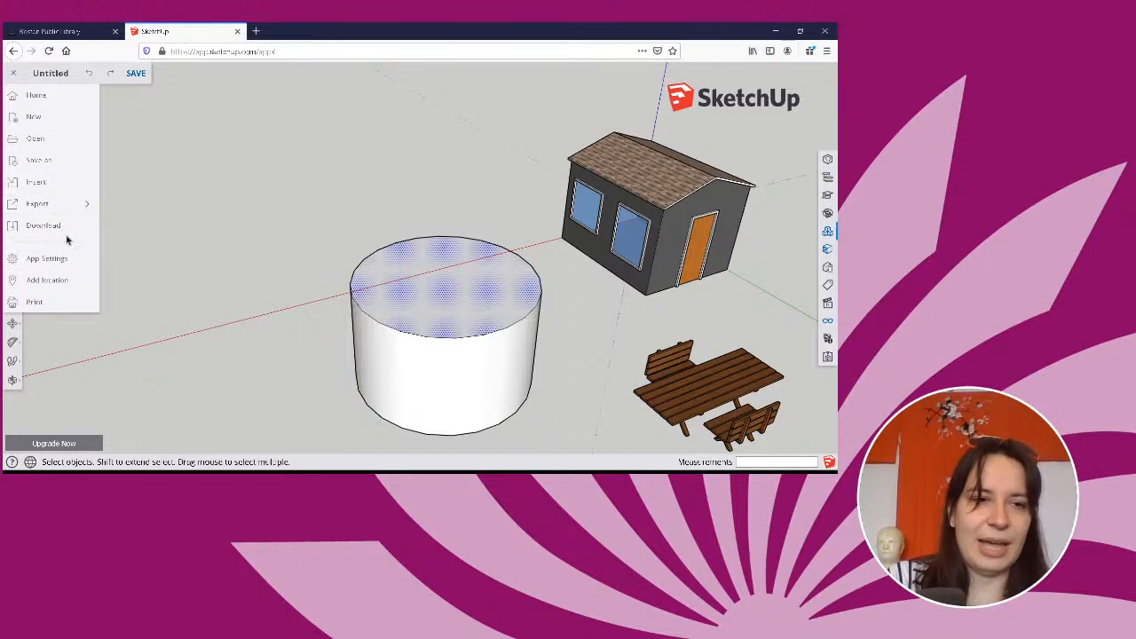
pyautogui.moveTo(48, 213)
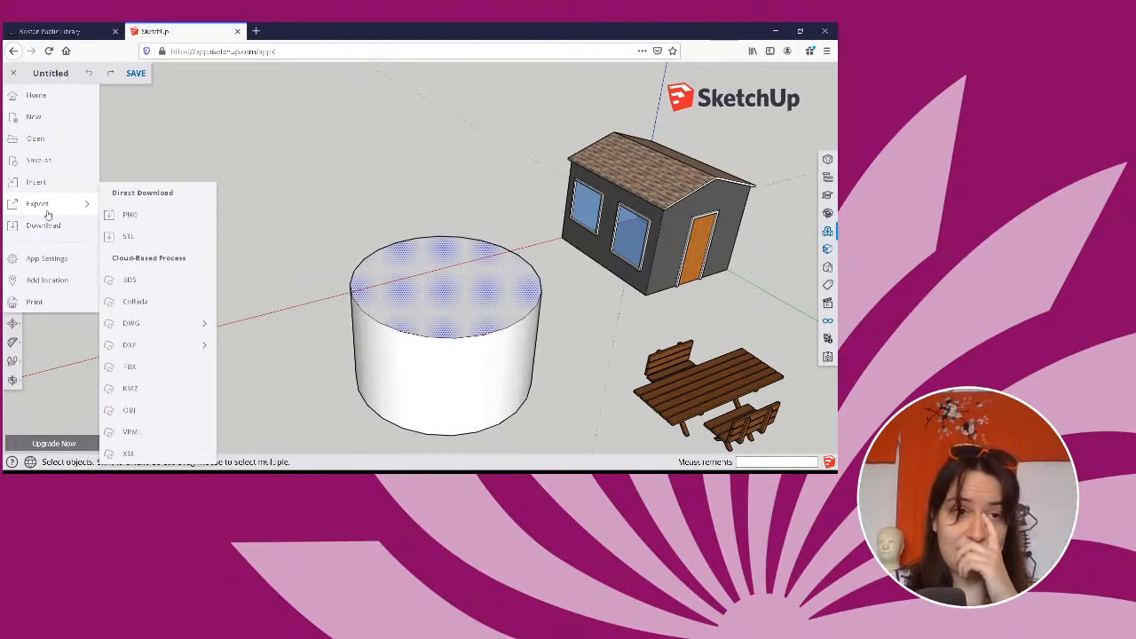
# Search the web for "collaboration options" in a new browser tab.
pyautogui.click(255, 31)
pyautogui.write('share')
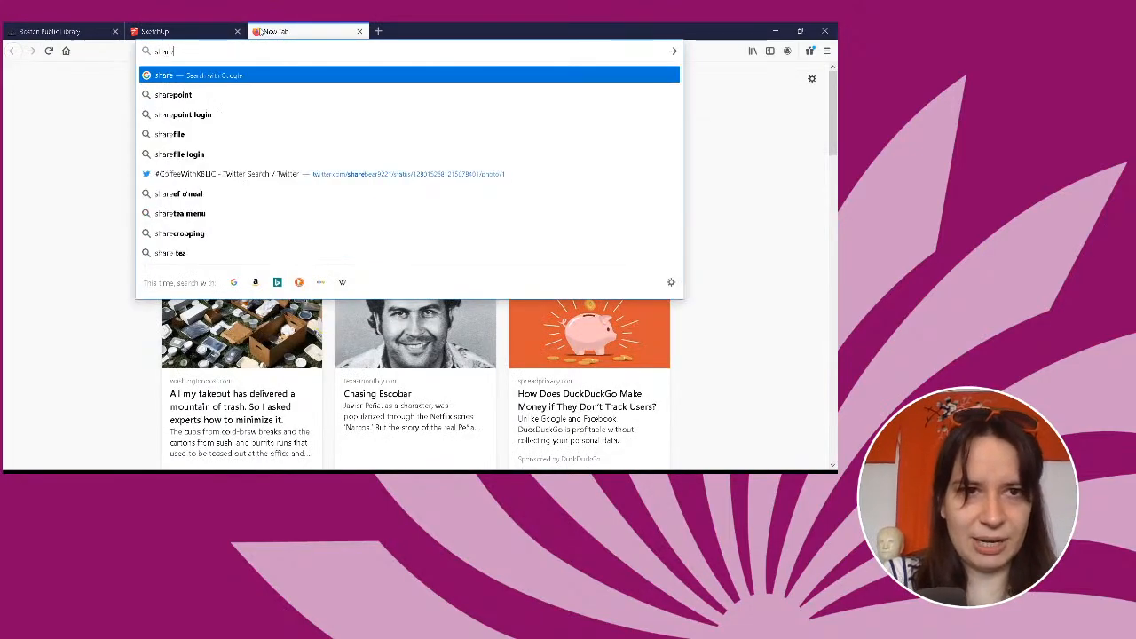
pyautogui.write(' feature')
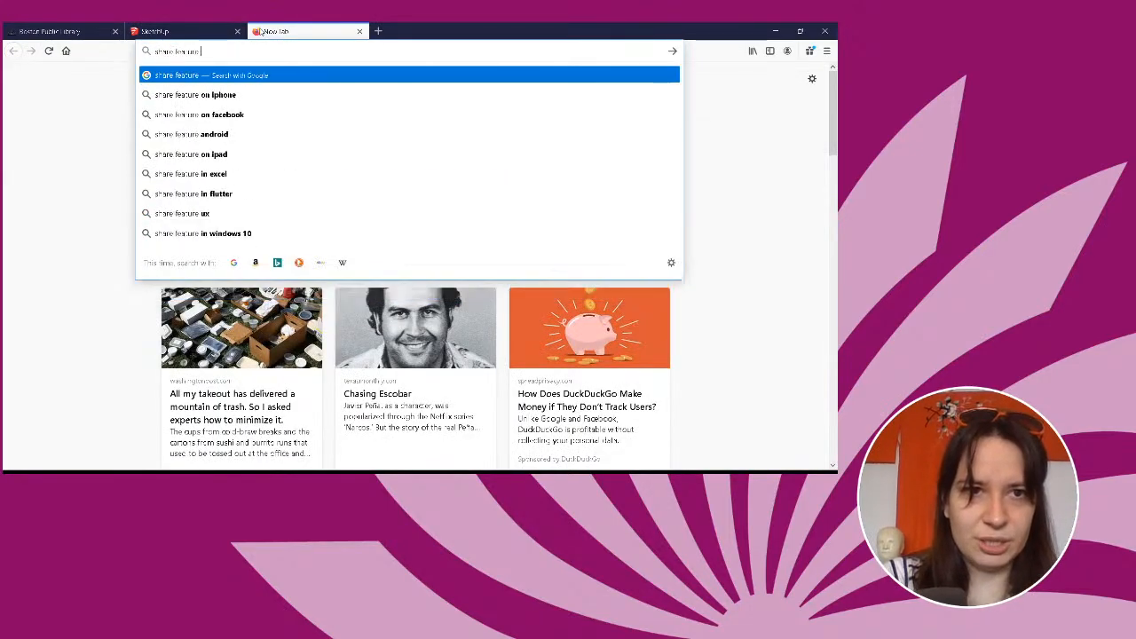
pyautogui.write(' sketuc')
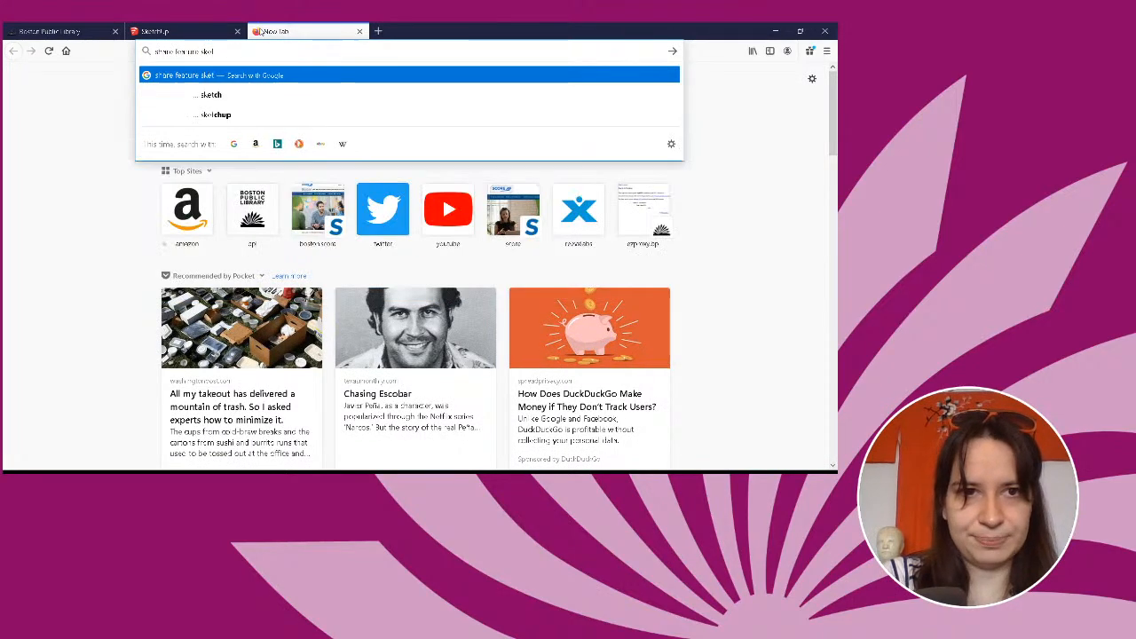
pyautogui.press('BackSpace')
pyautogui.press('BackSpace')
pyautogui.press('BackSpace')
pyautogui.press('BackSpace')
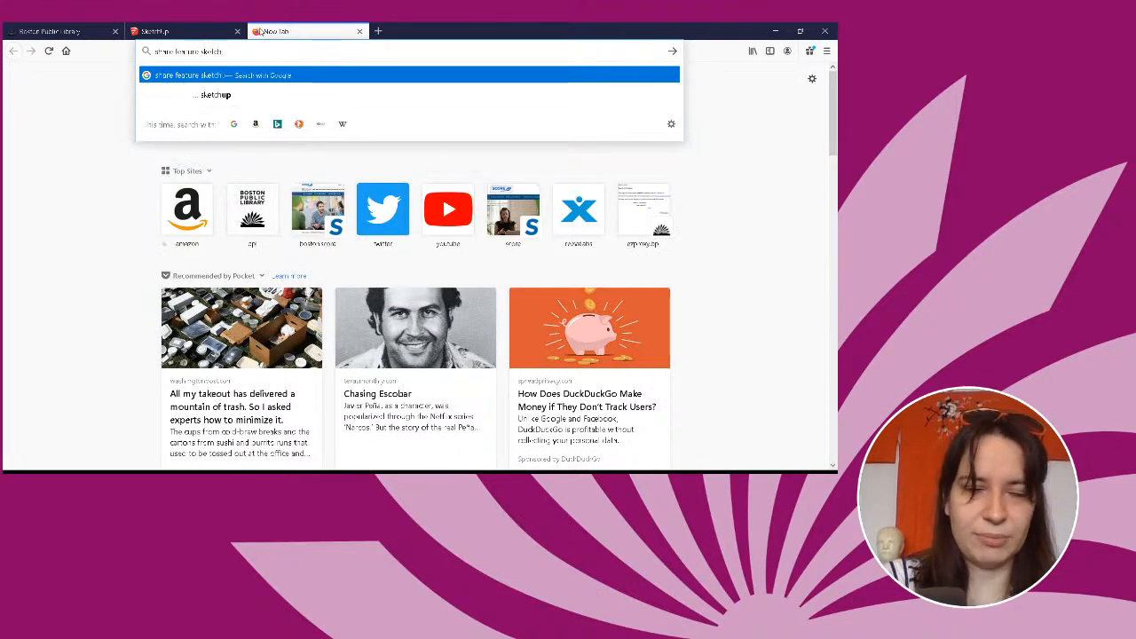
pyautogui.press('BackSpace')
pyautogui.press('BackSpace')
pyautogui.press('BackSpace')
pyautogui.press('BackSpace')
pyautogui.press('BackSpace')
pyautogui.press('BackSpace')
pyautogui.press('BackSpace')
pyautogui.press('BackSpace')
pyautogui.press('BackSpace')
pyautogui.press('BackSpace')
pyautogui.press('BackSpace')
pyautogui.press('BackSpace')
pyautogui.press('BackSpace')
pyautogui.press('BackSpace')
pyautogui.press('BackSpace')
pyautogui.press('BackSpace')
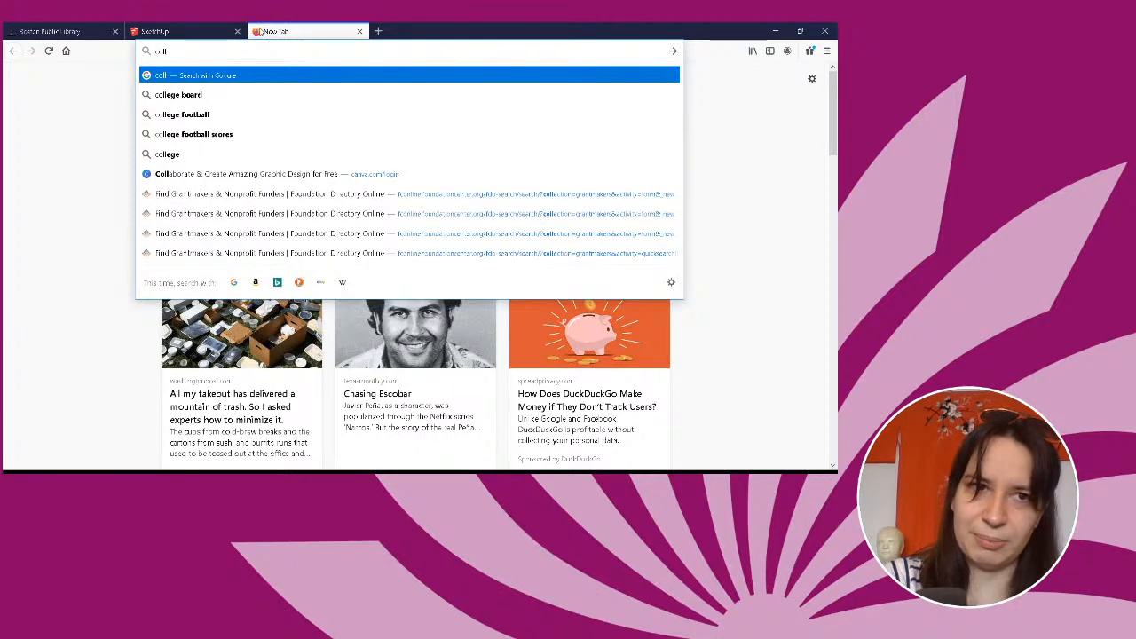
pyautogui.write('aboration optio')
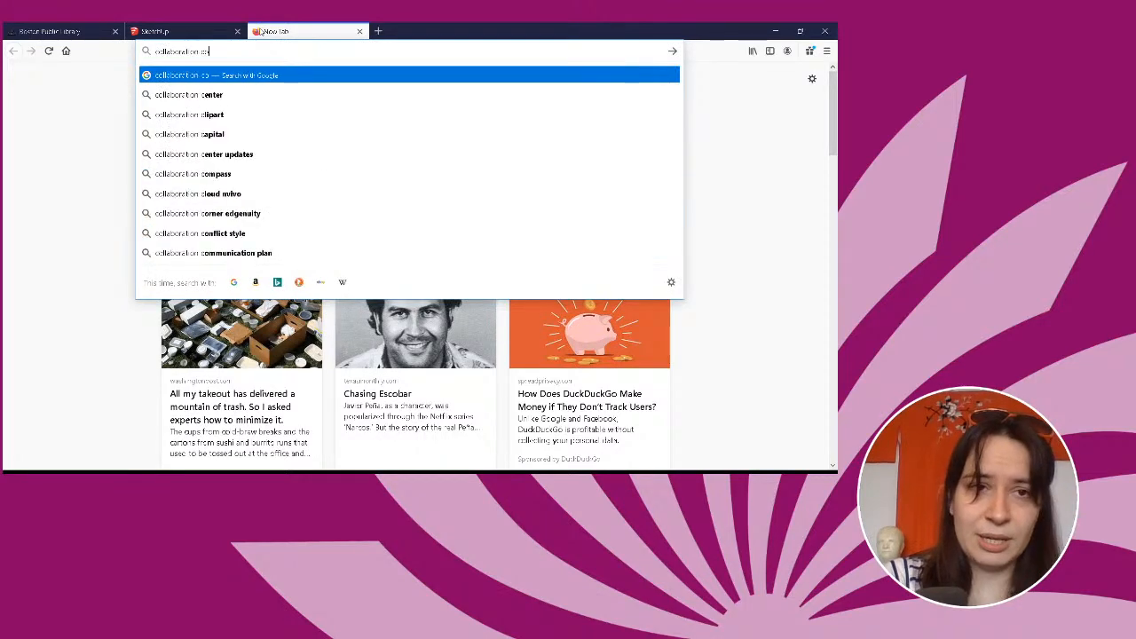
pyautogui.write('ns')
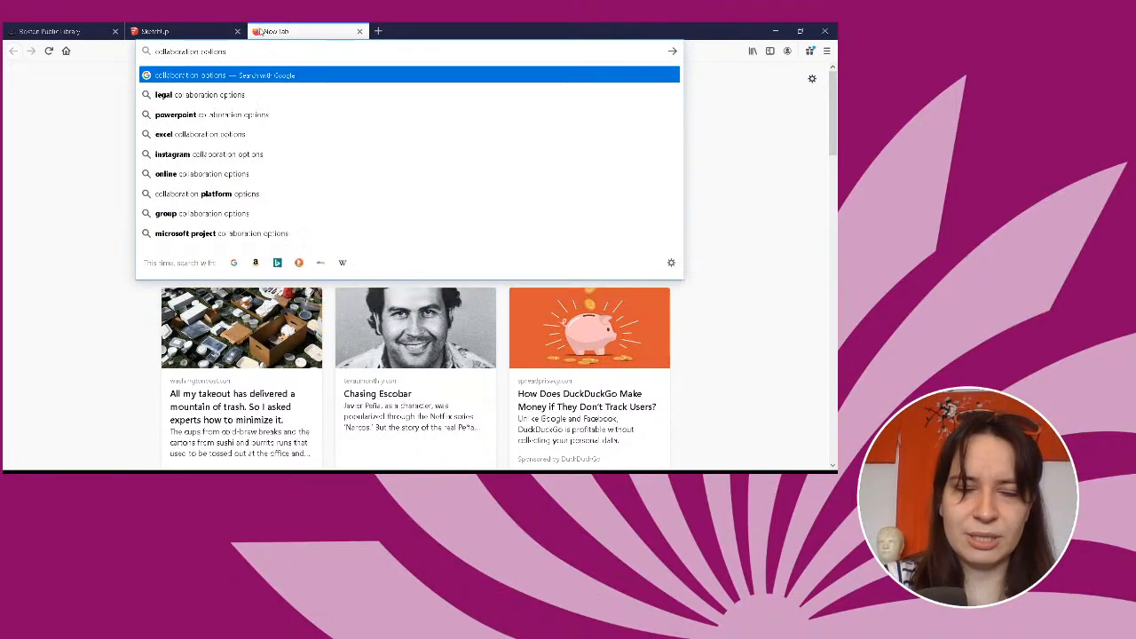
pyautogui.press('Return')
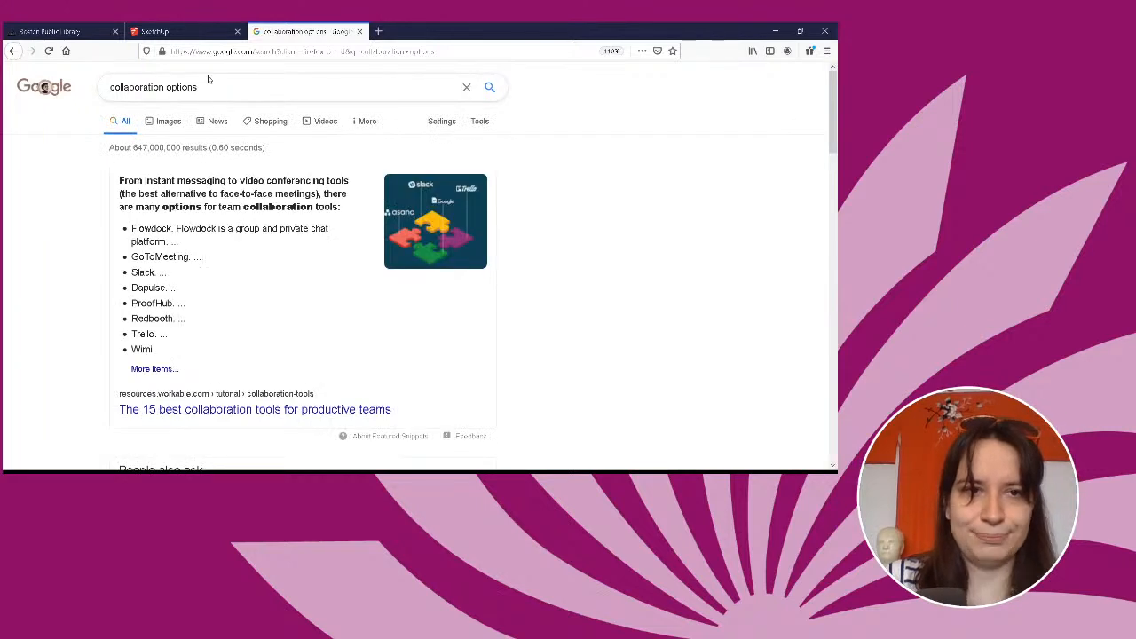
# Refine the web search to "collaboration options sketchup".
pyautogui.click(208, 79)
pyautogui.write('sketchup')
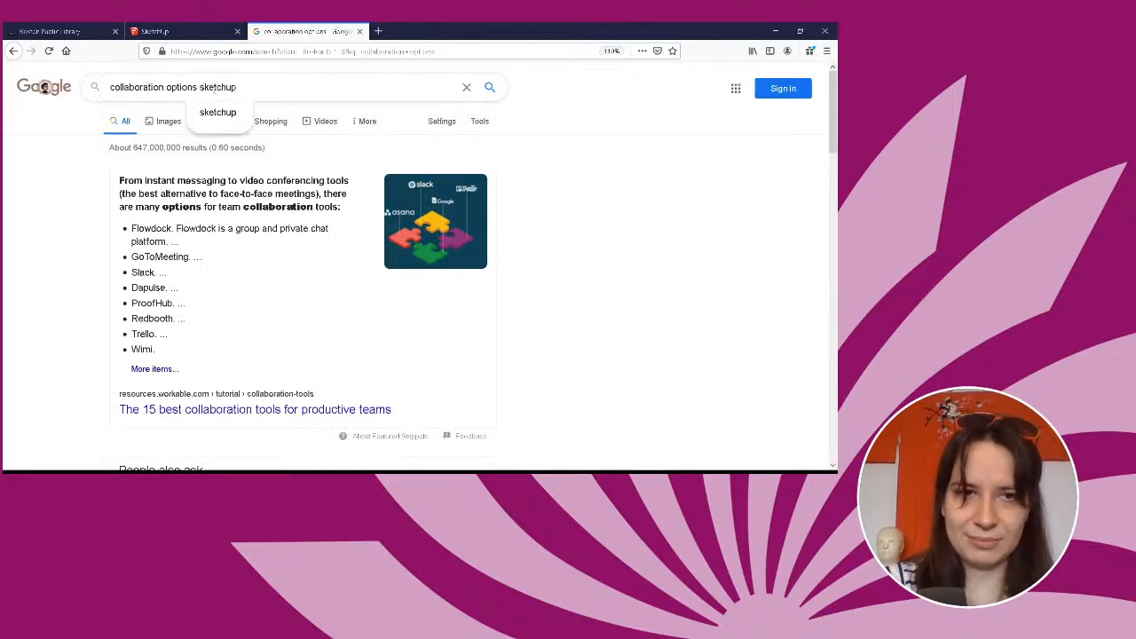
pyautogui.press('Return')
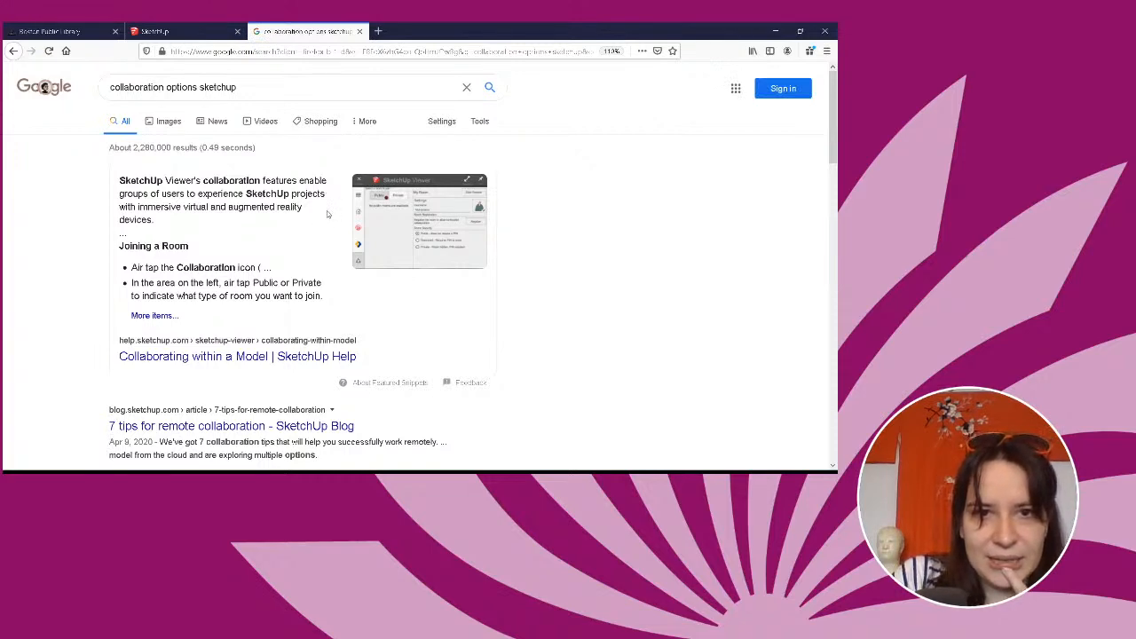
# Open the SketchUp Help article "Collaborating within a Model" and look over its introduction and table of contents.
pyautogui.scroll(-2, 326, 214)
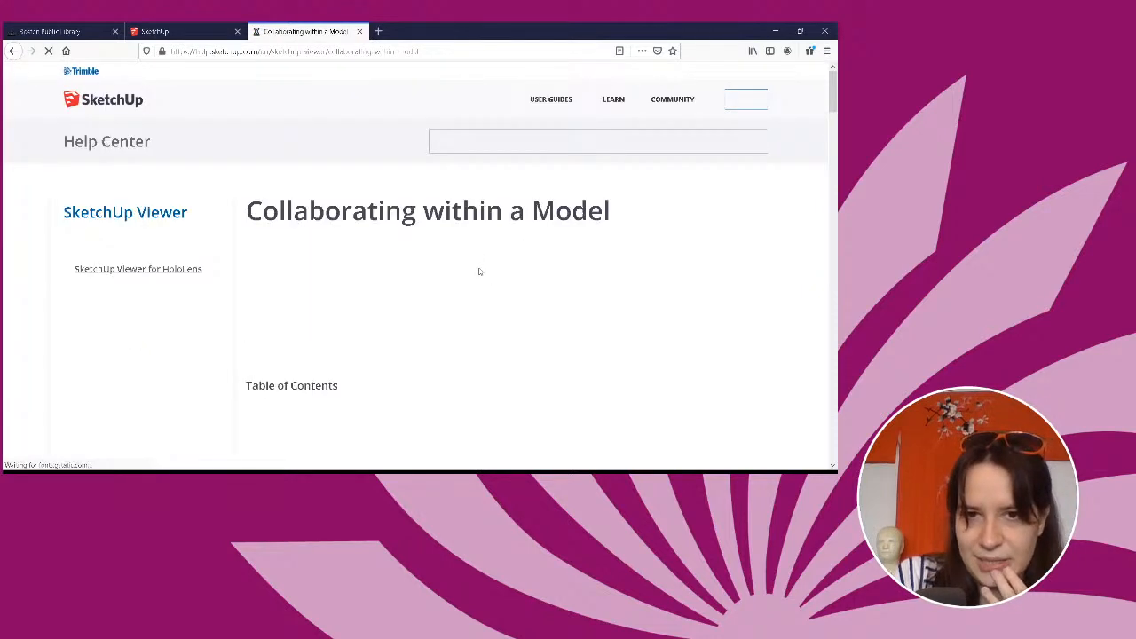
pyautogui.scroll(-3, 479, 272)
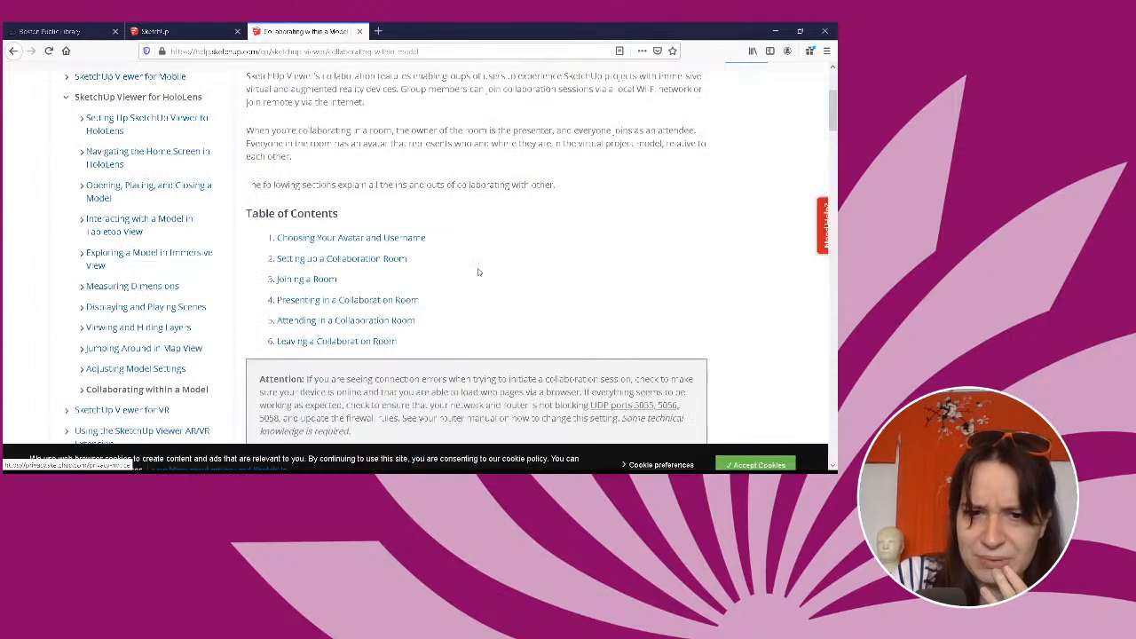
pyautogui.scroll(3, 479, 272)
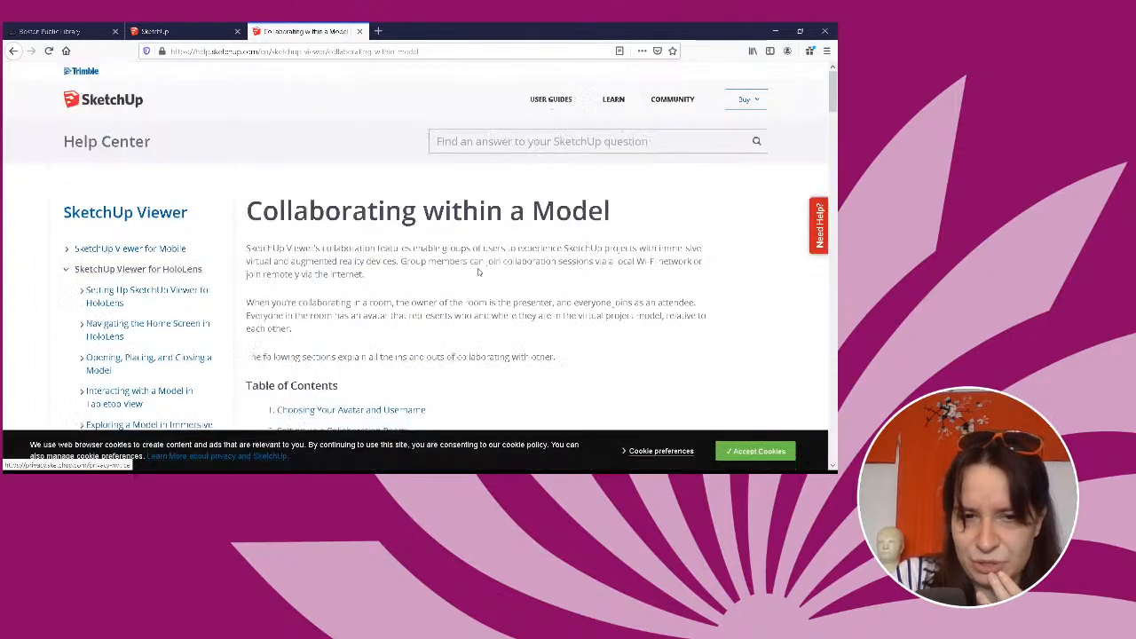
# Read through the collaboration article's sections on avatars, setting up, joining, presenting in and leaving a room, returning to its start.
pyautogui.scroll(-6, 478, 272)
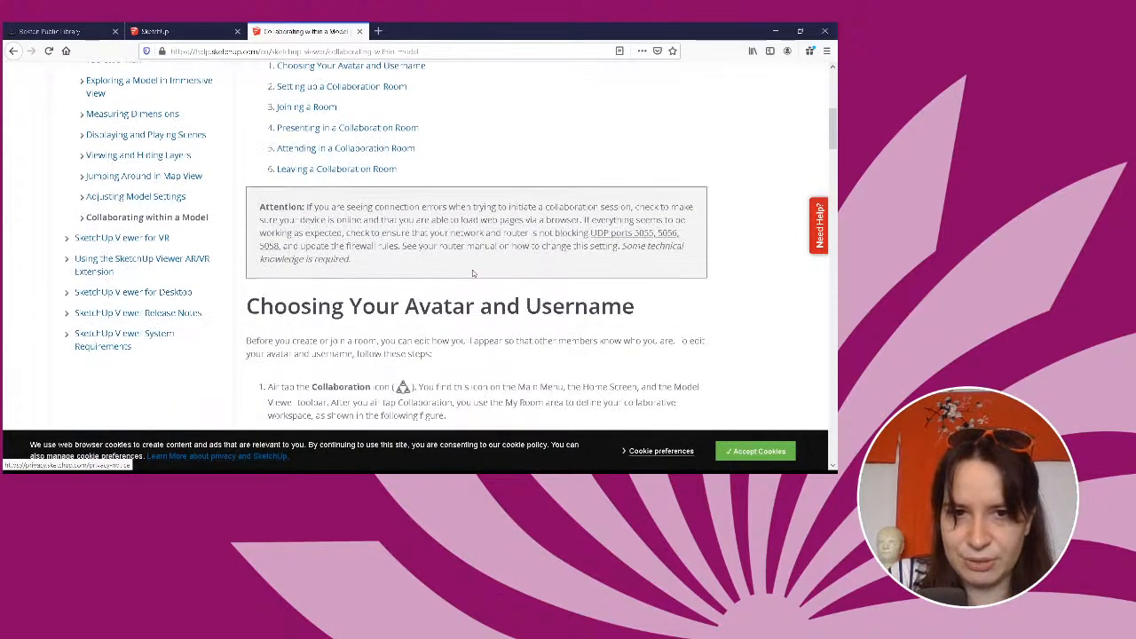
pyautogui.scroll(-5, 472, 273)
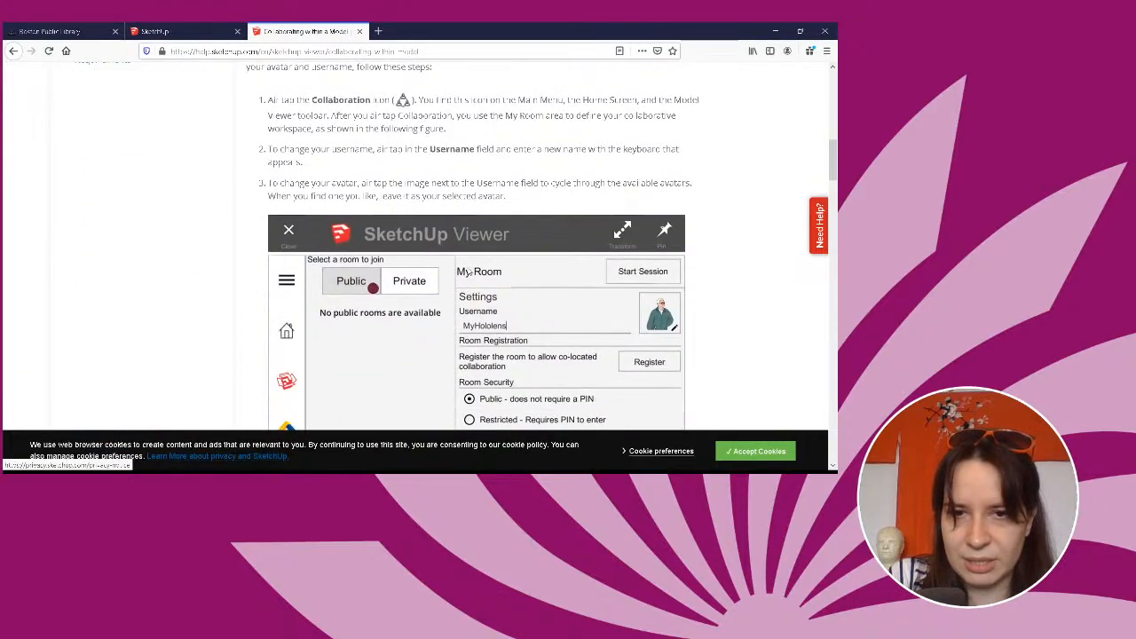
pyautogui.scroll(-11, 469, 271)
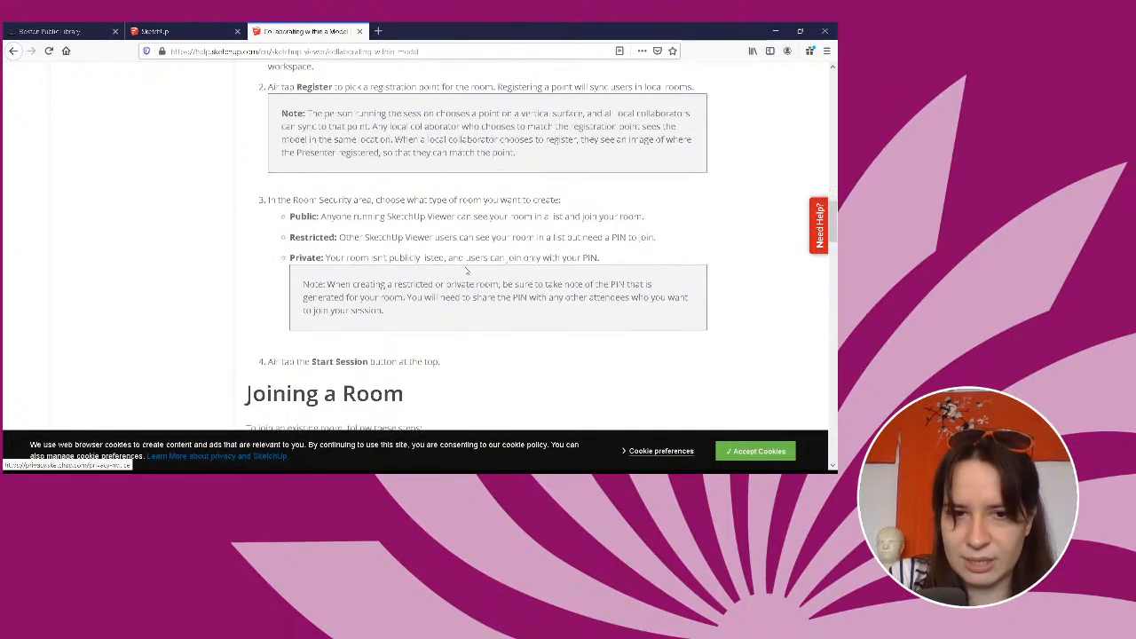
pyautogui.scroll(-7, 466, 271)
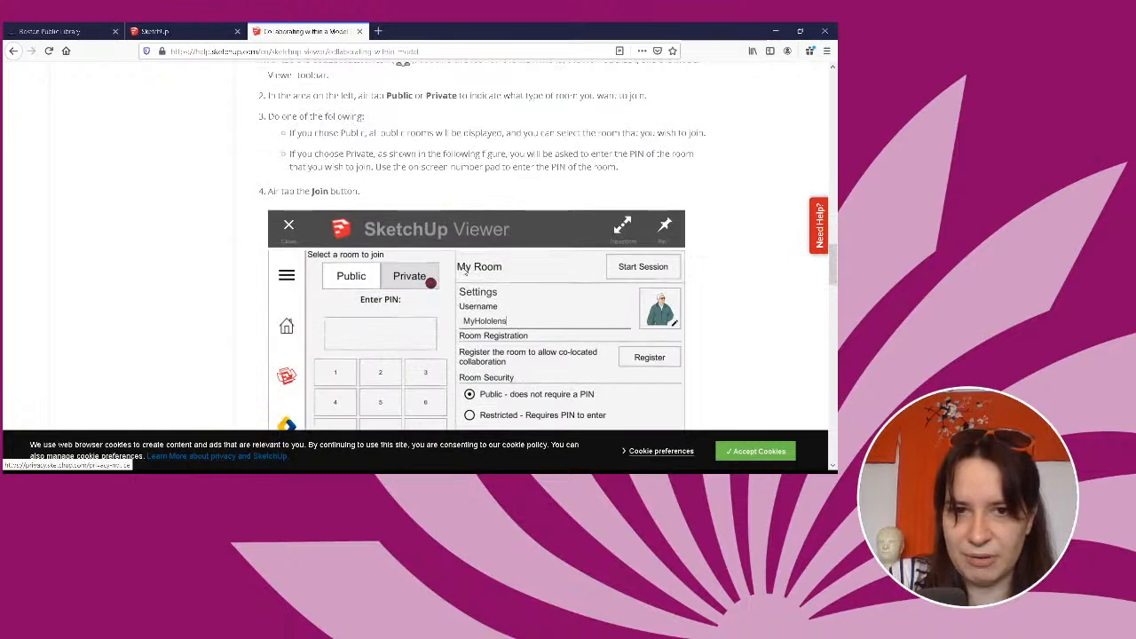
pyautogui.scroll(-9, 465, 272)
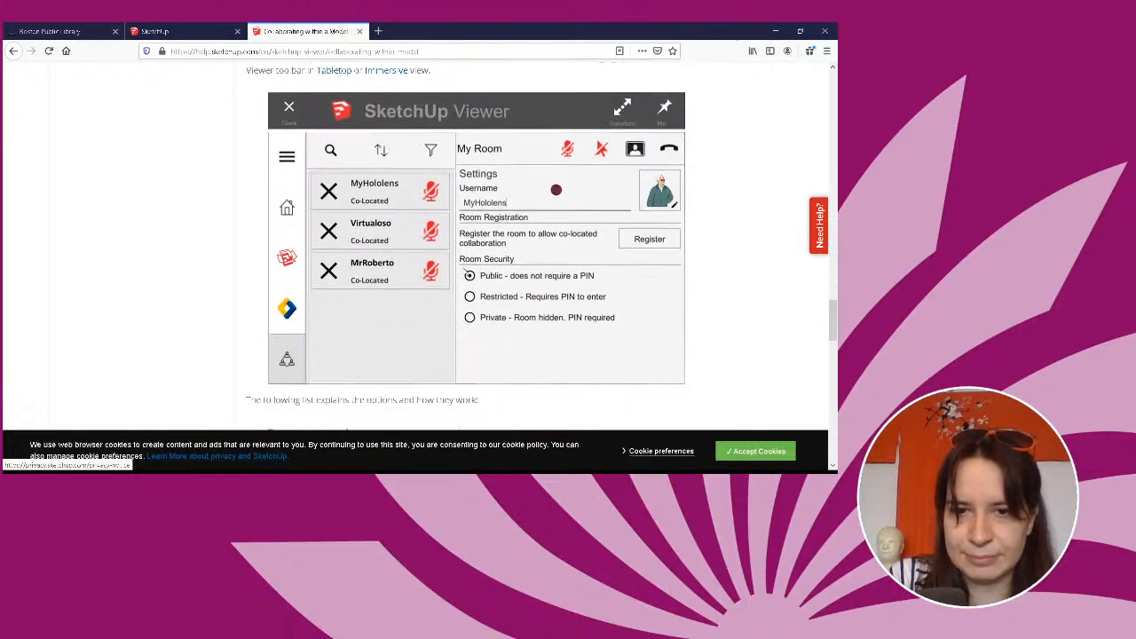
pyautogui.scroll(-12, 463, 269)
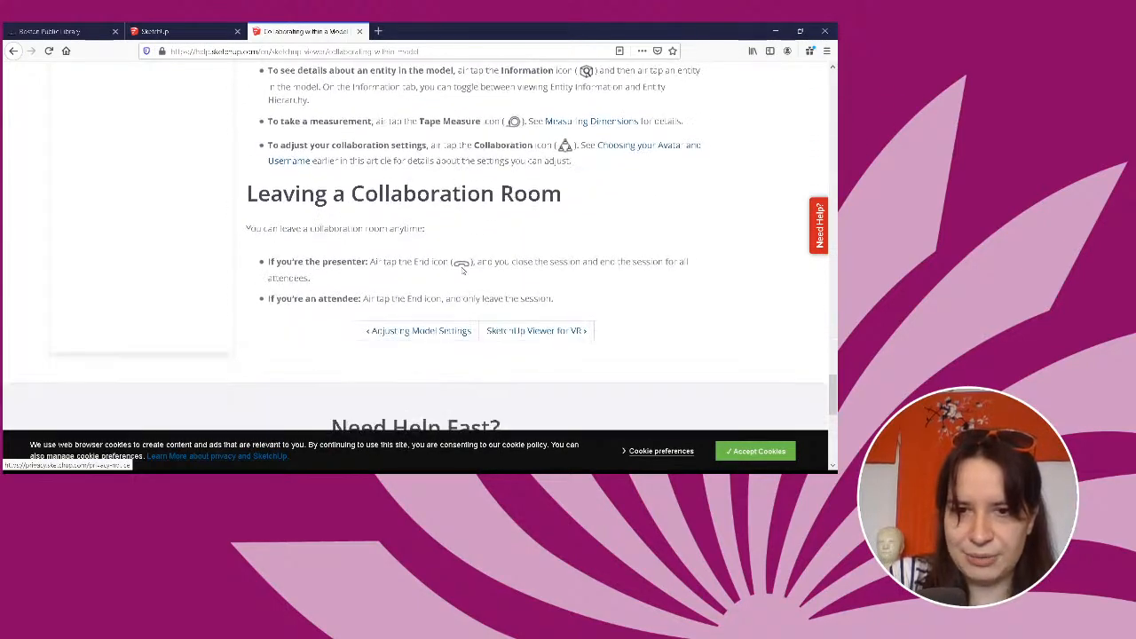
pyautogui.scroll(-3, 463, 269)
pyautogui.scroll(14, 460, 262)
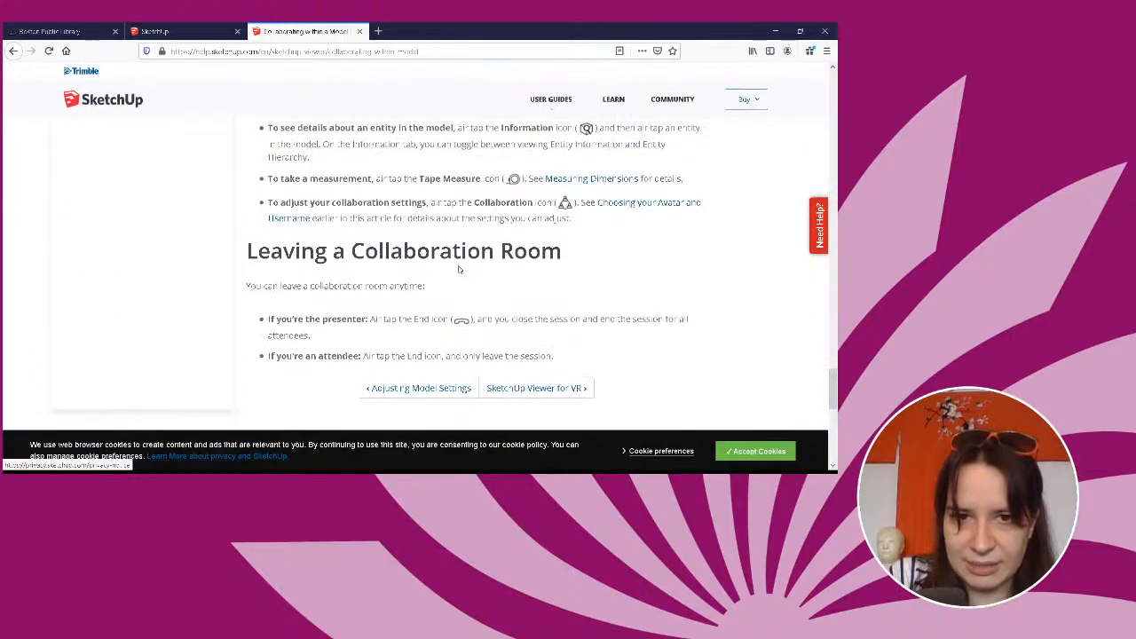
pyautogui.scroll(15, 458, 268)
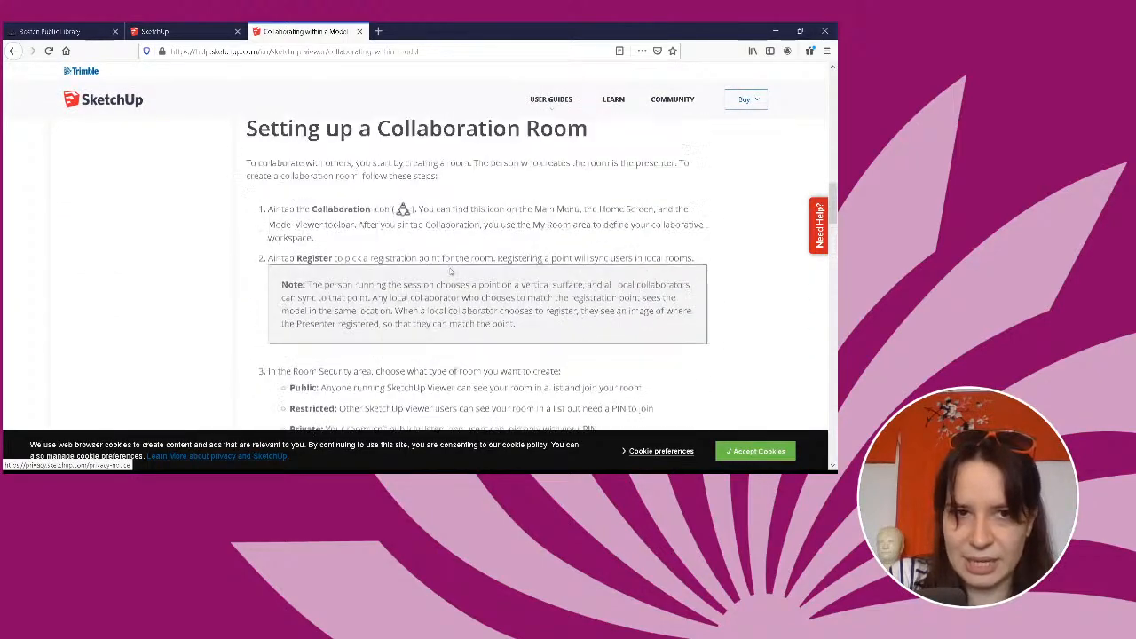
pyautogui.scroll(5, 447, 270)
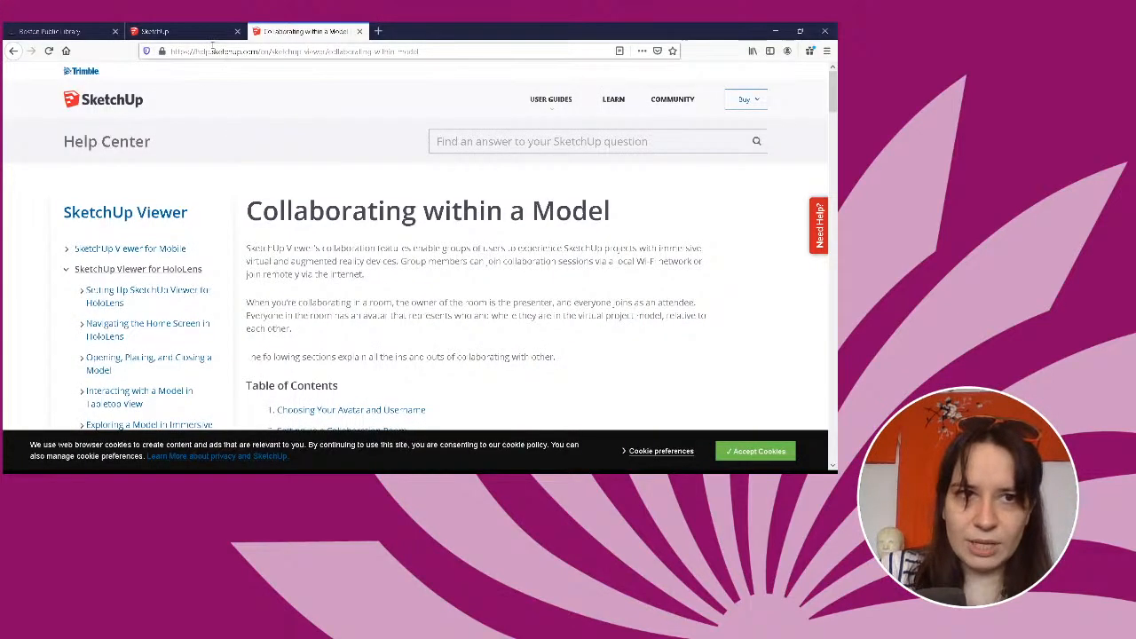
# Return to the house model in the SketchUp browser tab and dismiss the export options.
pyautogui.click(204, 31)
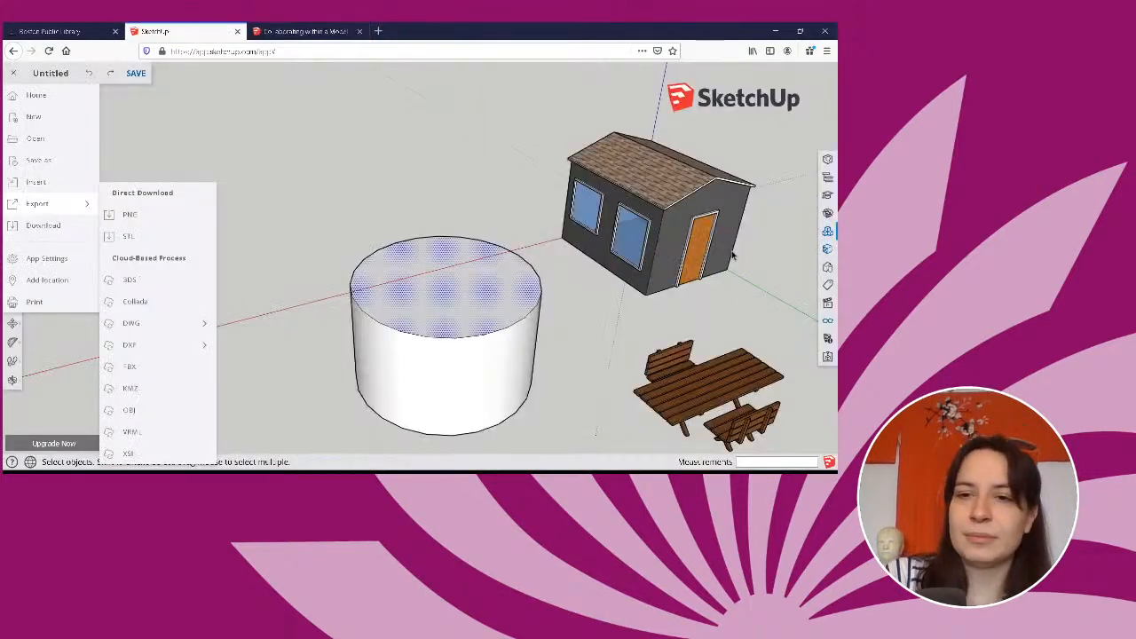
pyautogui.moveTo(733, 255); pyautogui.dragTo(449, 157, button='middle')
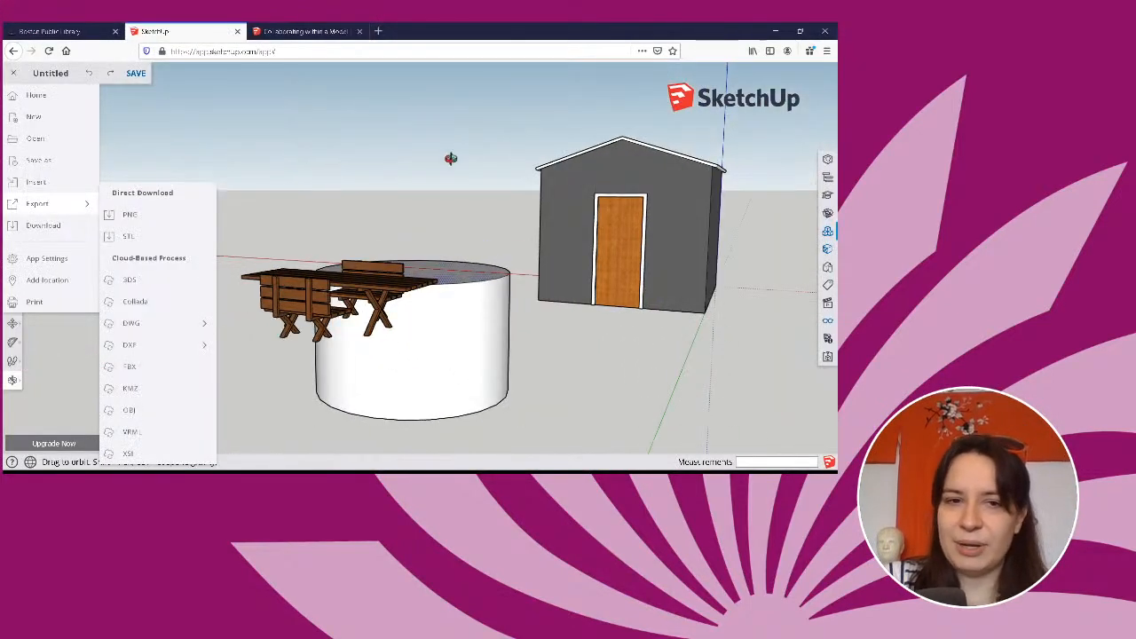
pyautogui.click(184, 139)
pyautogui.moveTo(755, 184); pyautogui.dragTo(391, 211, button='middle')
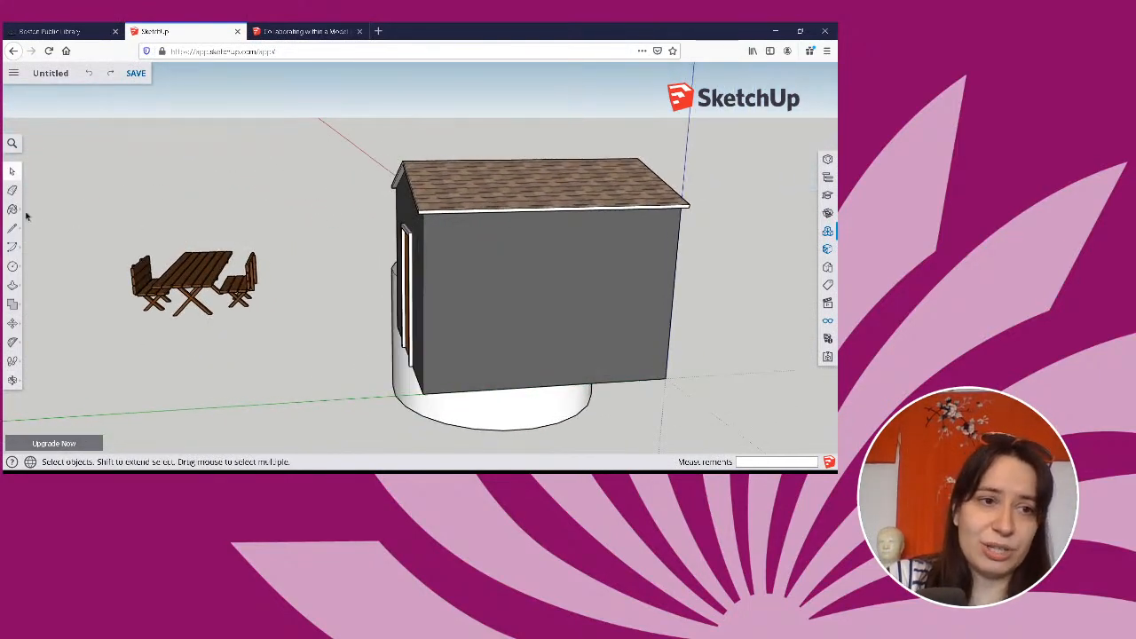
# Paint the house's windowless long side wall with Brick Antique 01 from the Brick, Cladding and Siding materials.
pyautogui.click(13, 210)
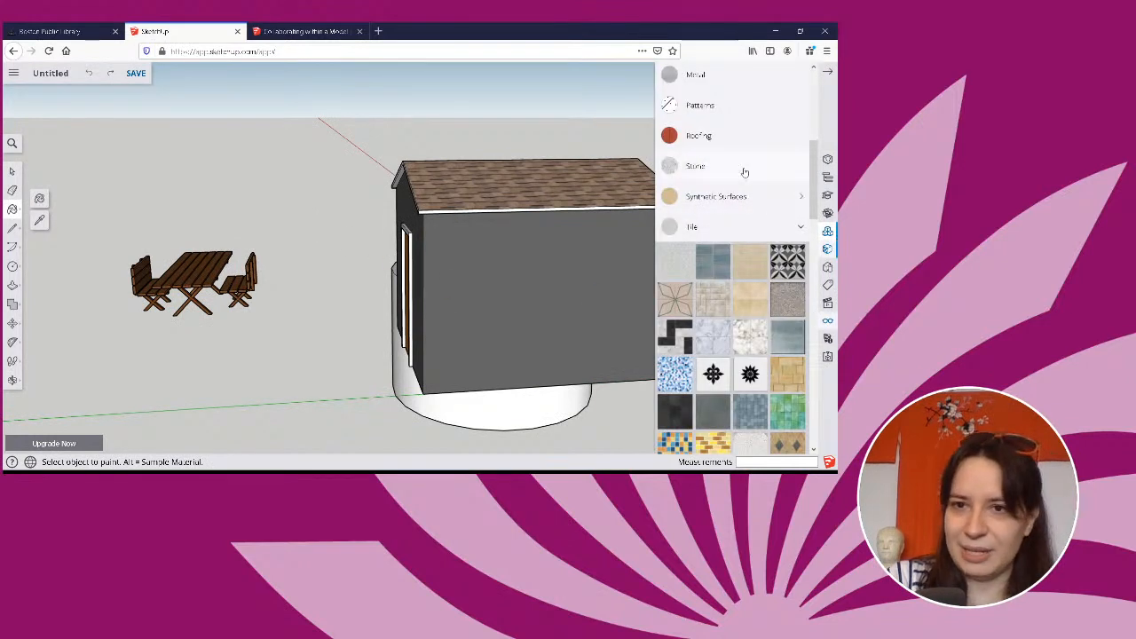
pyautogui.scroll(-5, 743, 173)
pyautogui.scroll(5, 754, 186)
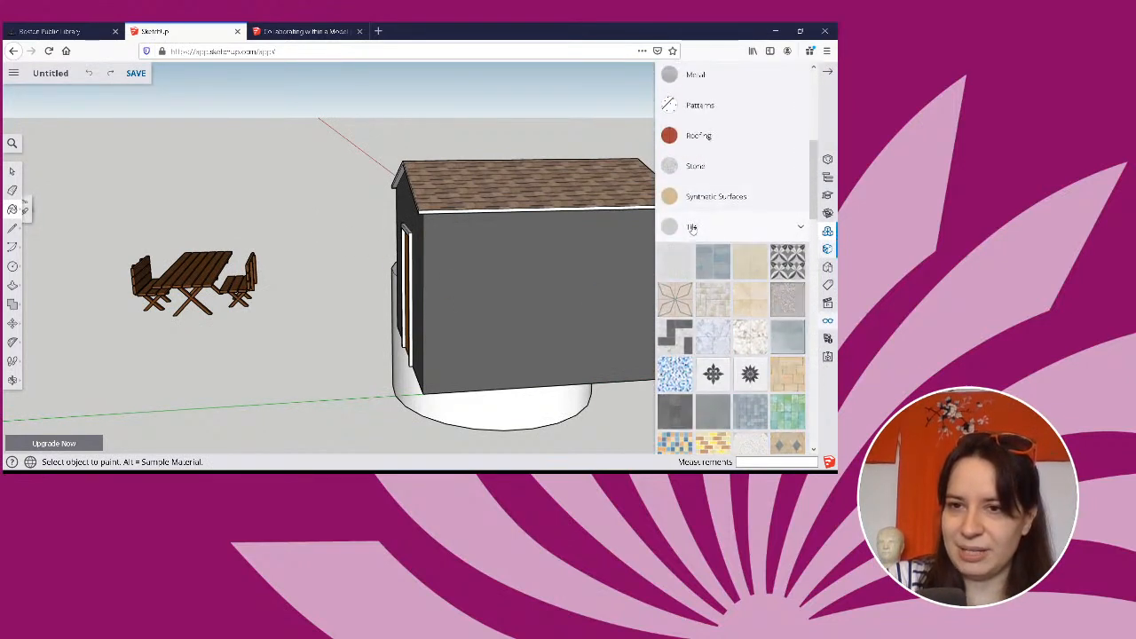
pyautogui.click(692, 229)
pyautogui.click(721, 318)
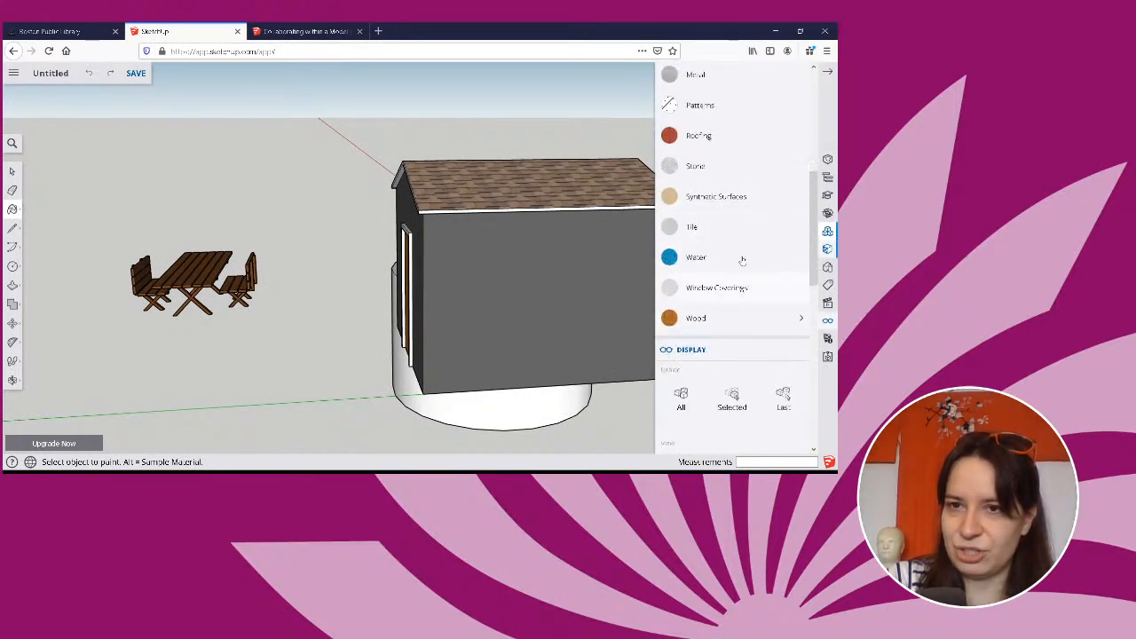
pyautogui.scroll(5, 733, 239)
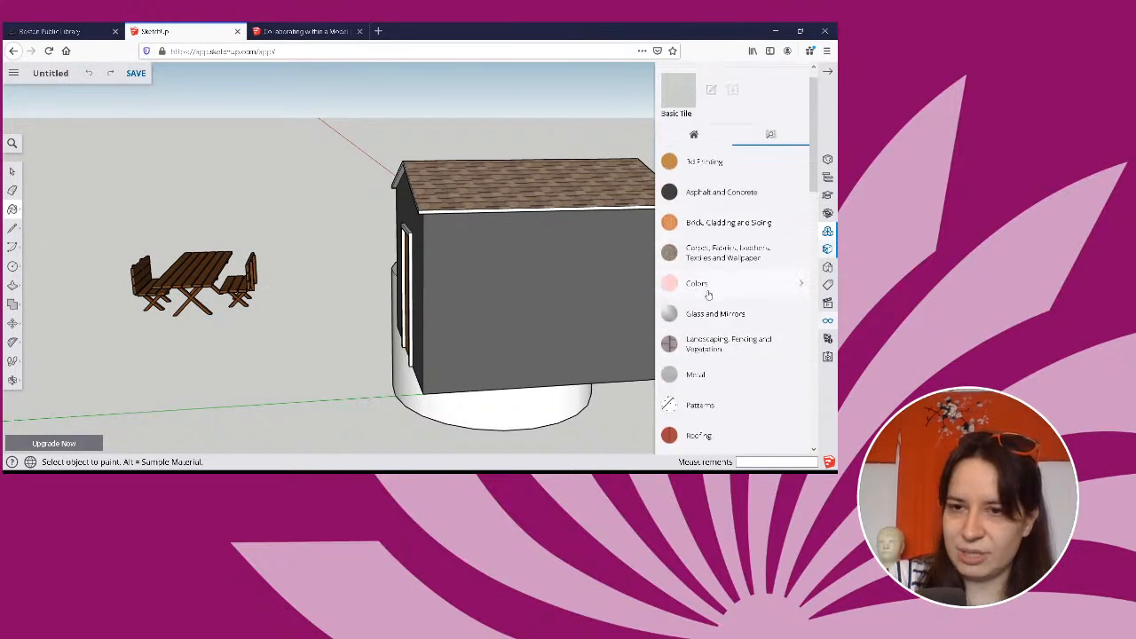
pyautogui.click(708, 286)
pyautogui.click(708, 293)
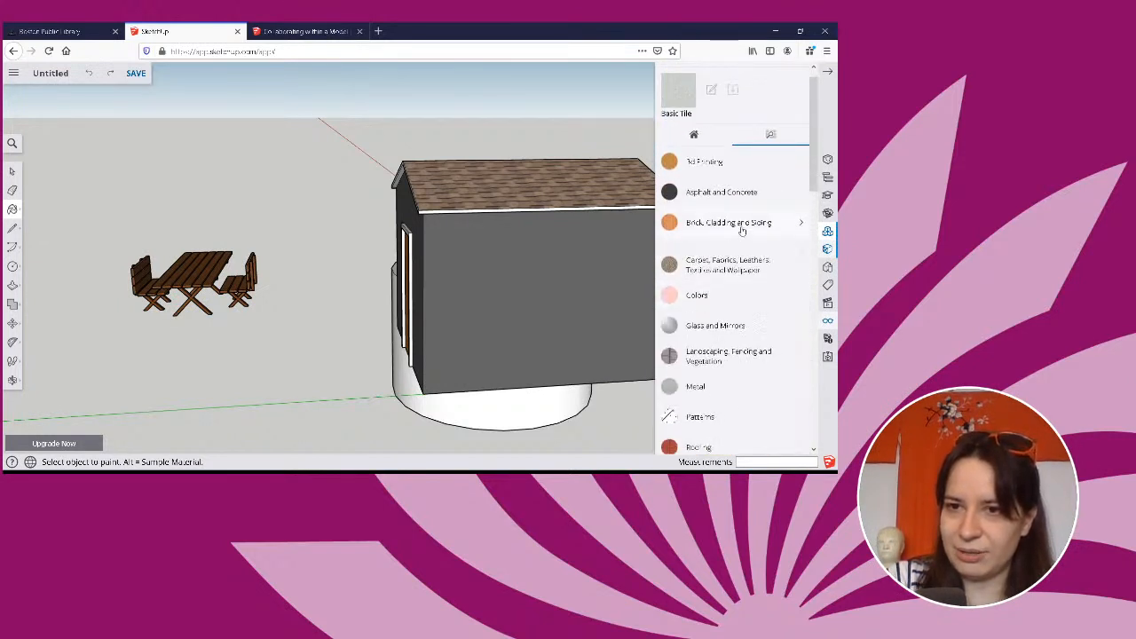
pyautogui.click(741, 225)
pyautogui.click(713, 255)
pyautogui.click(572, 257)
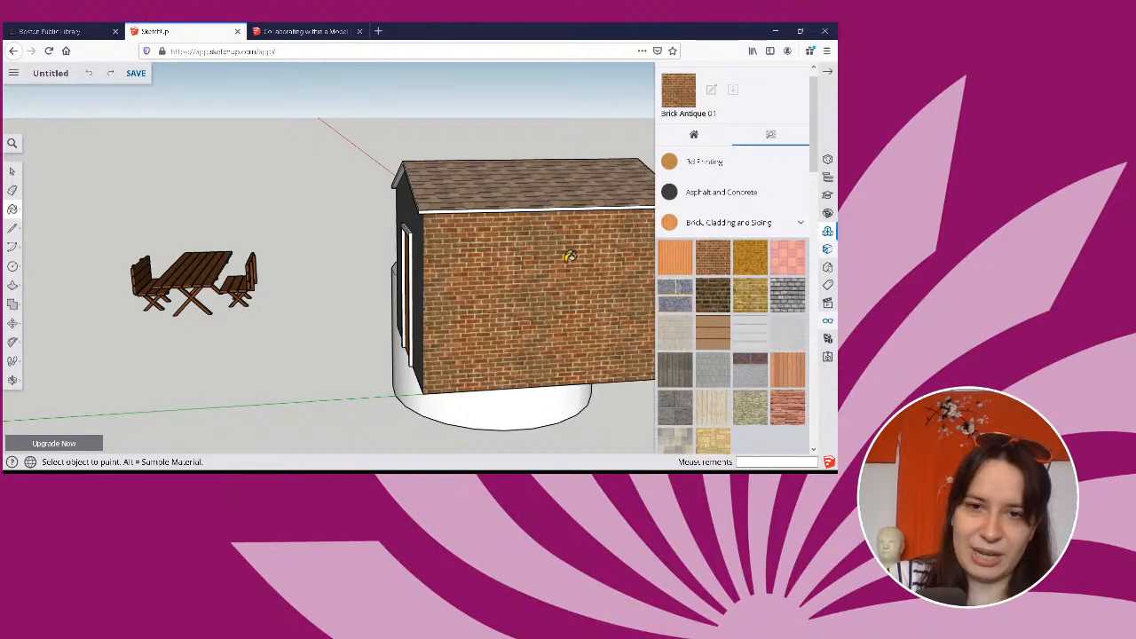
# Try to paint all faces matching the grey front wall with Brick Antique 01 at once.
pyautogui.moveTo(492, 280); pyautogui.dragTo(635, 267, button='middle')
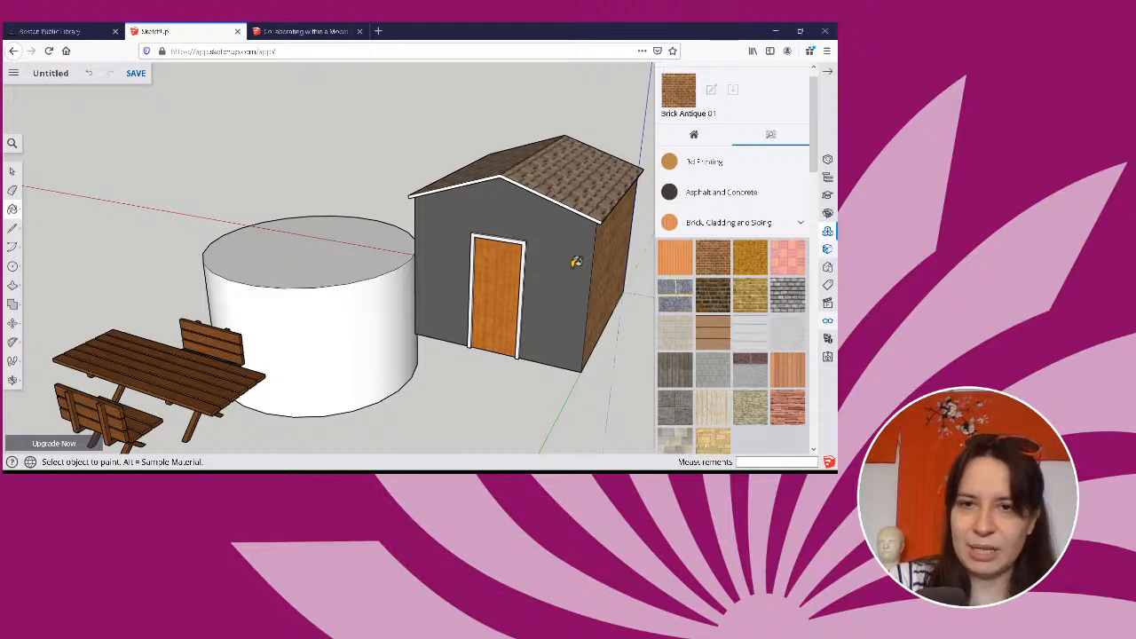
pyautogui.moveTo(578, 262)
pyautogui.mouseDown(button='middle')
pyautogui.moveTo(532, 206)
pyautogui.moveTo(570, 193)
pyautogui.moveTo(566, 183)
pyautogui.mouseUp(button='middle')
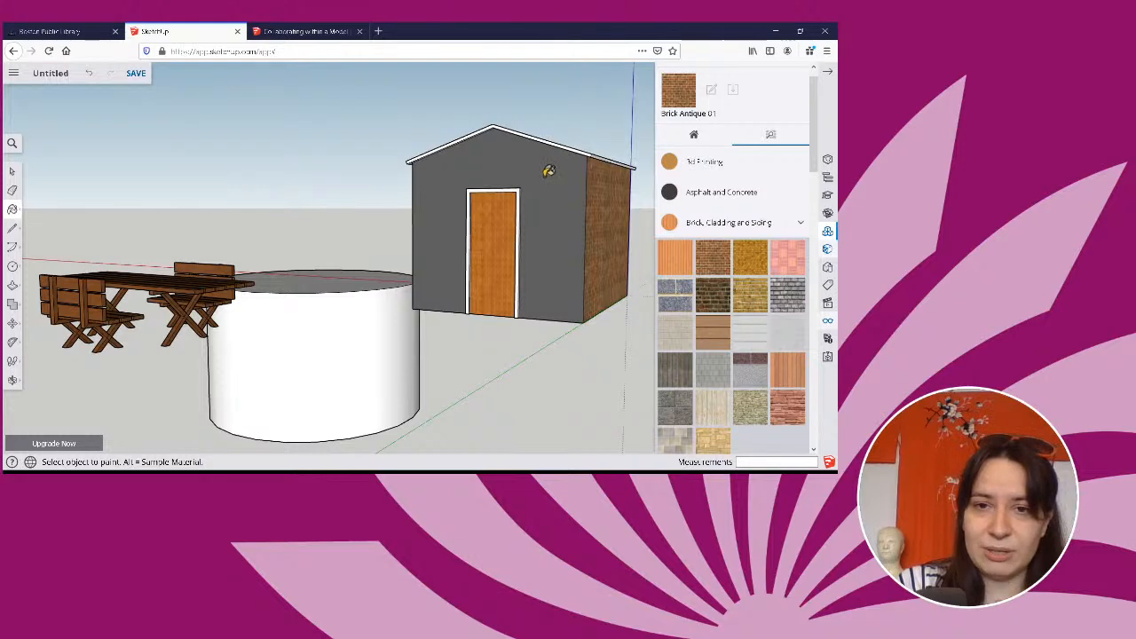
pyautogui.press('shift')
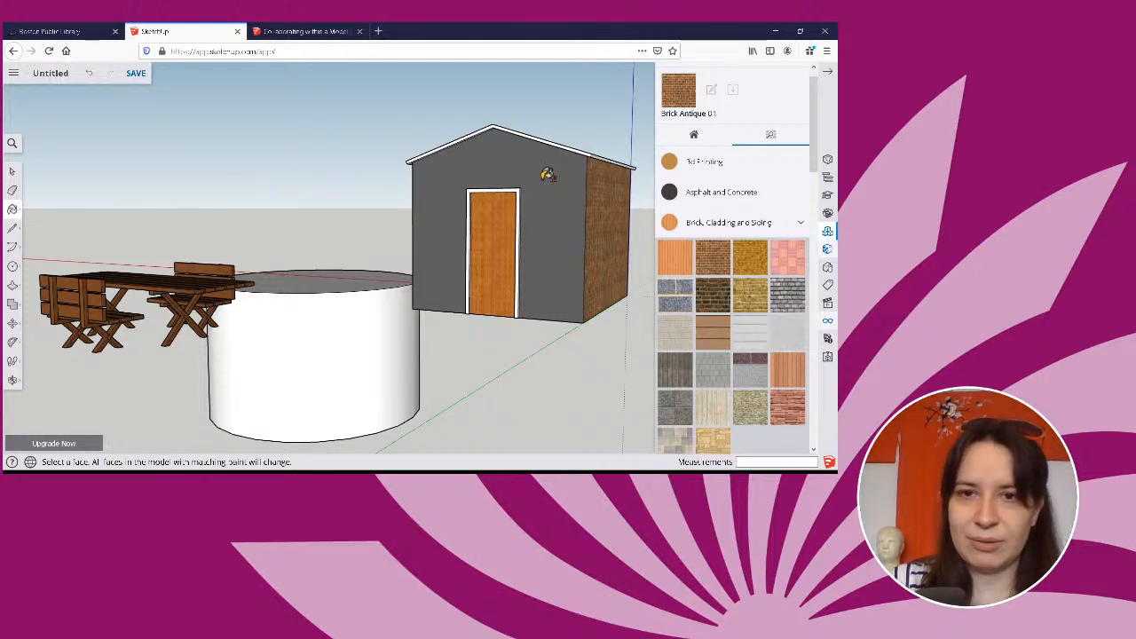
pyautogui.keyDown('shift'); pyautogui.click(548, 174); pyautogui.keyUp('shift')
pyautogui.moveTo(546, 175); pyautogui.dragTo(437, 160, button='middle')
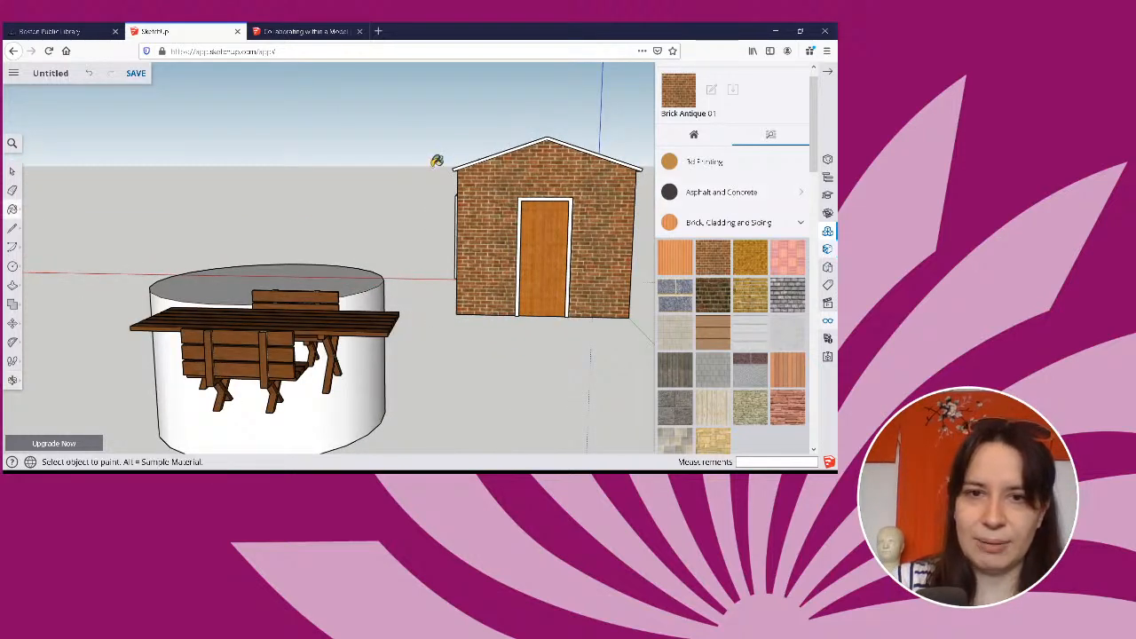
pyautogui.moveTo(579, 191); pyautogui.dragTo(733, 213, button='middle')
pyautogui.moveTo(505, 203)
pyautogui.mouseDown(button='middle')
pyautogui.moveTo(706, 220)
pyautogui.moveTo(177, 206)
pyautogui.mouseUp(button='middle')
pyautogui.moveTo(520, 171)
pyautogui.mouseDown(button='middle')
pyautogui.moveTo(216, 201)
pyautogui.moveTo(121, 188)
pyautogui.moveTo(474, 175)
pyautogui.mouseUp(button='middle')
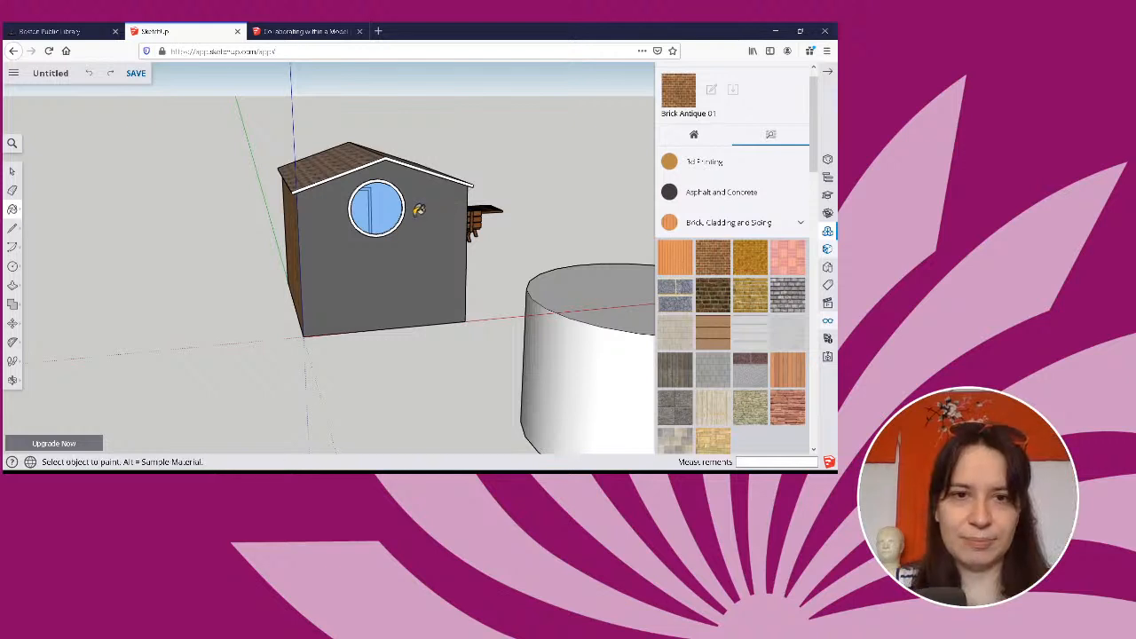
# Select the remaining grey house walls together and paint them with Brick Antique 01.
pyautogui.click(13, 170)
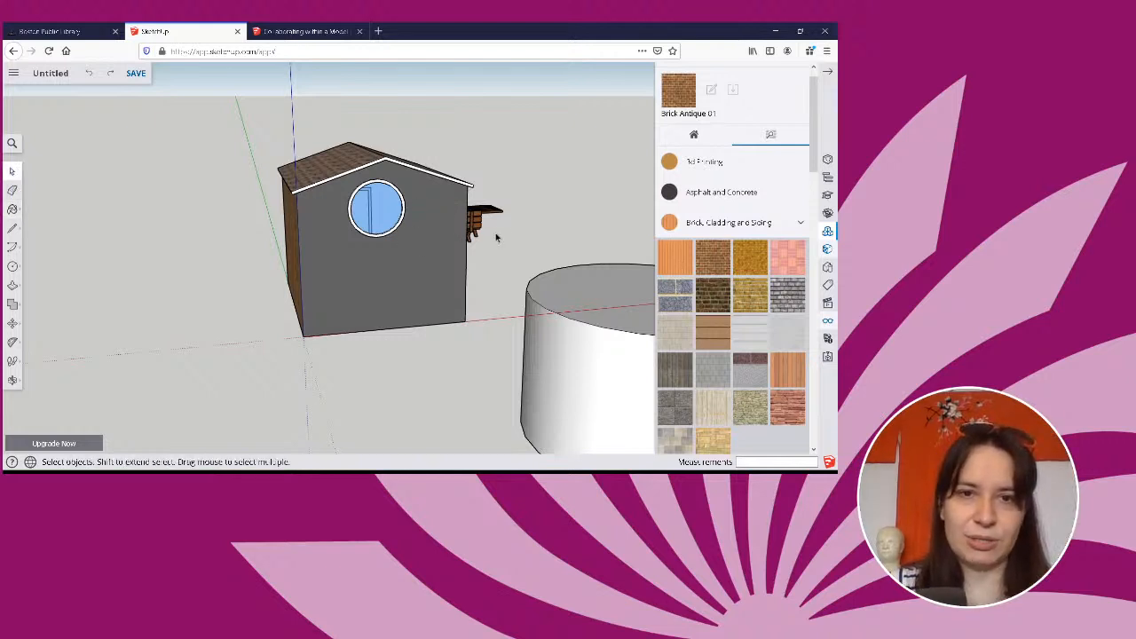
pyautogui.moveTo(496, 238); pyautogui.dragTo(351, 246, button='middle')
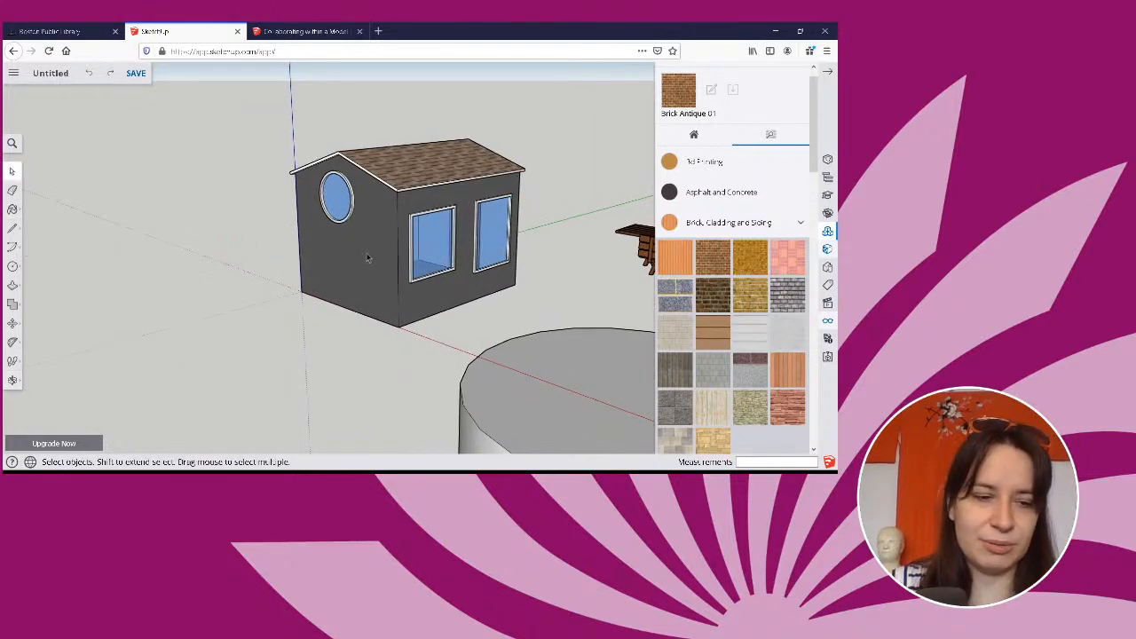
pyautogui.click(361, 267)
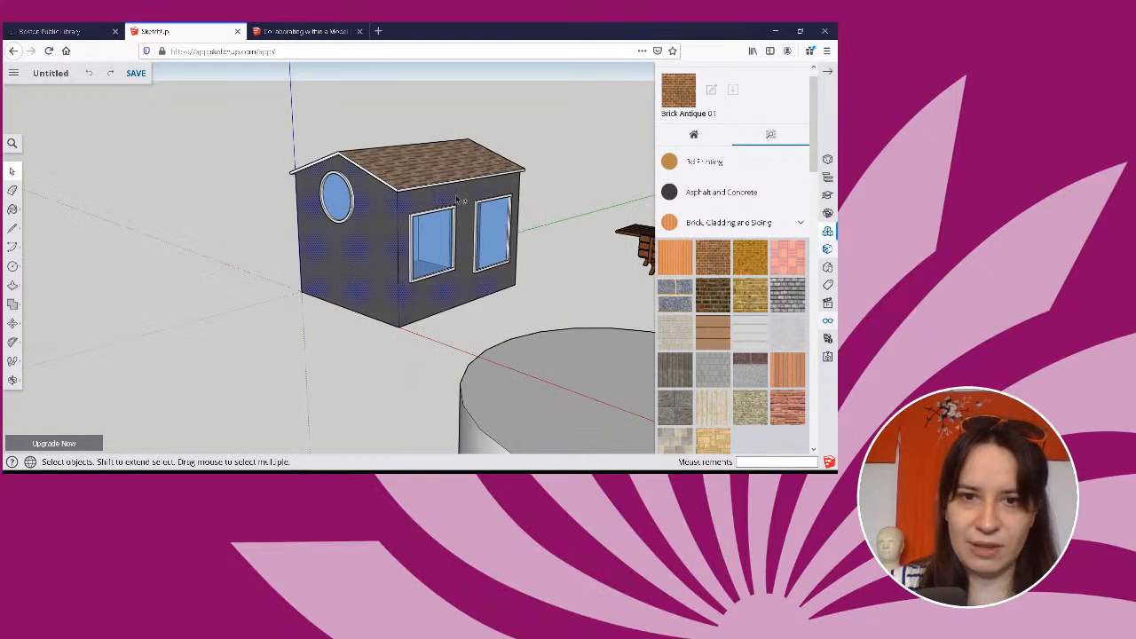
pyautogui.moveTo(524, 214); pyautogui.dragTo(120, 233, button='middle')
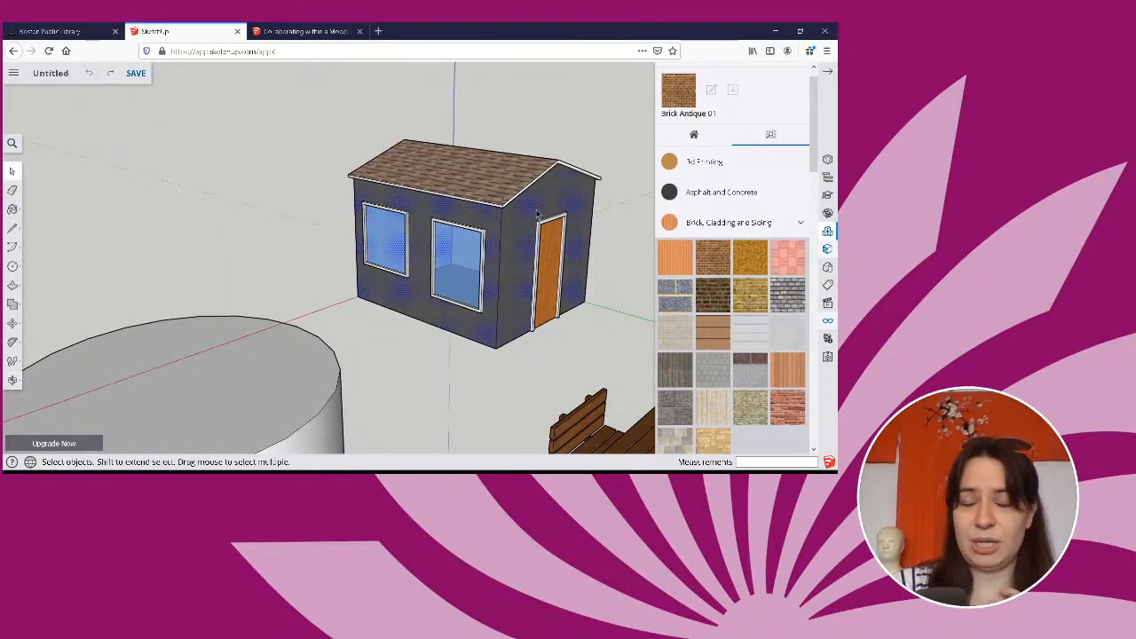
pyautogui.click(13, 209)
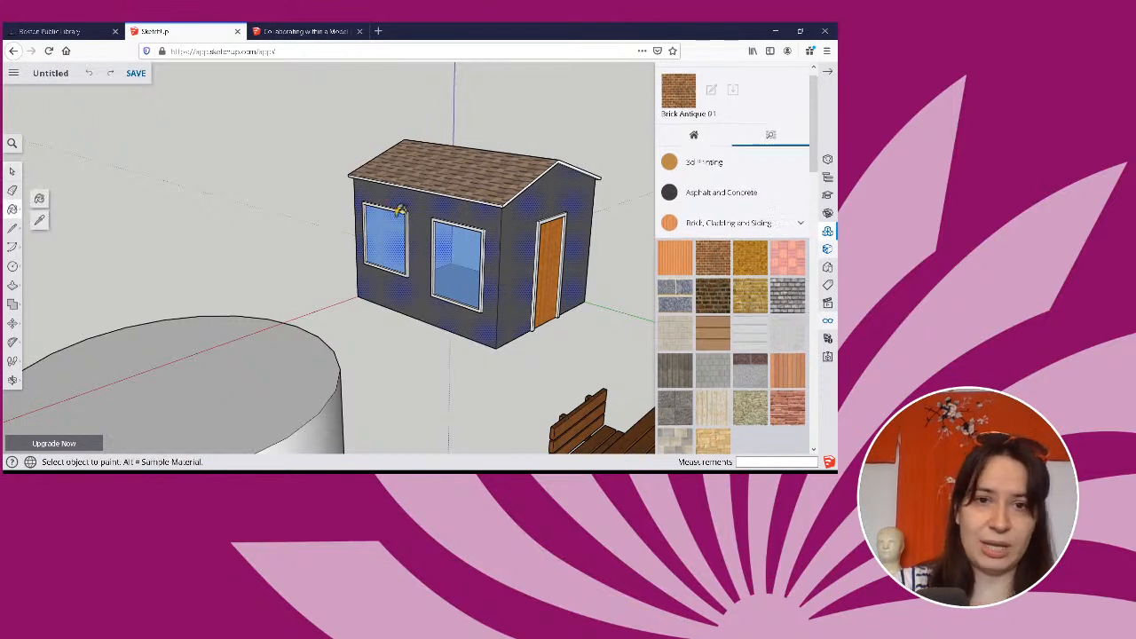
pyautogui.click(430, 206)
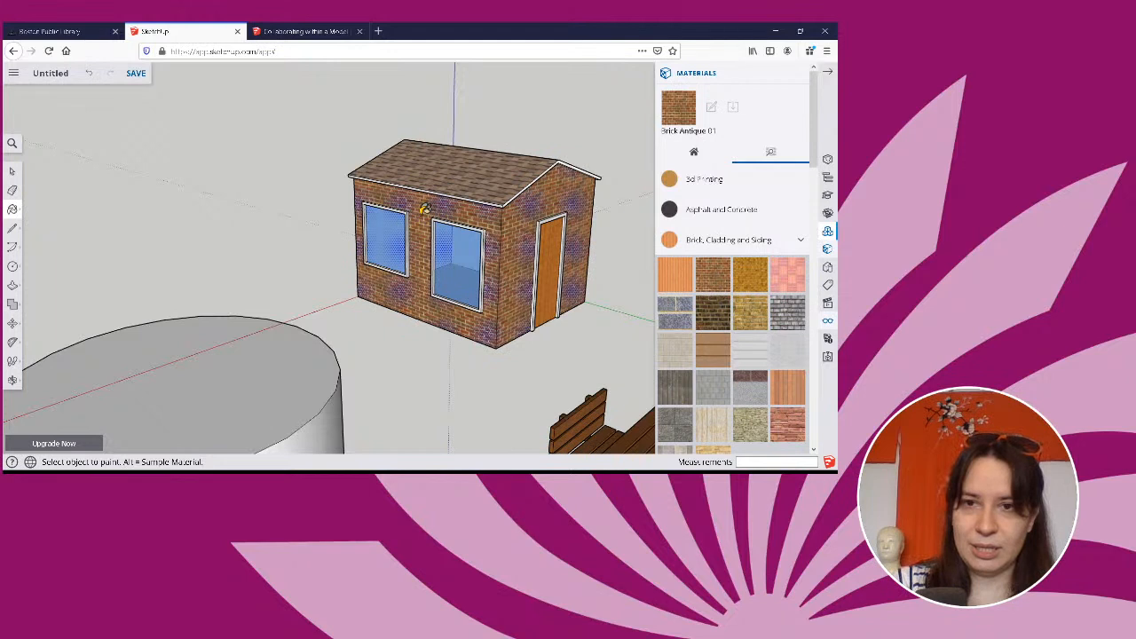
# Clear the selection and select all faces that share the brick front wall's material.
pyautogui.moveTo(425, 208); pyautogui.dragTo(261, 211, button='middle')
pyautogui.press('space')
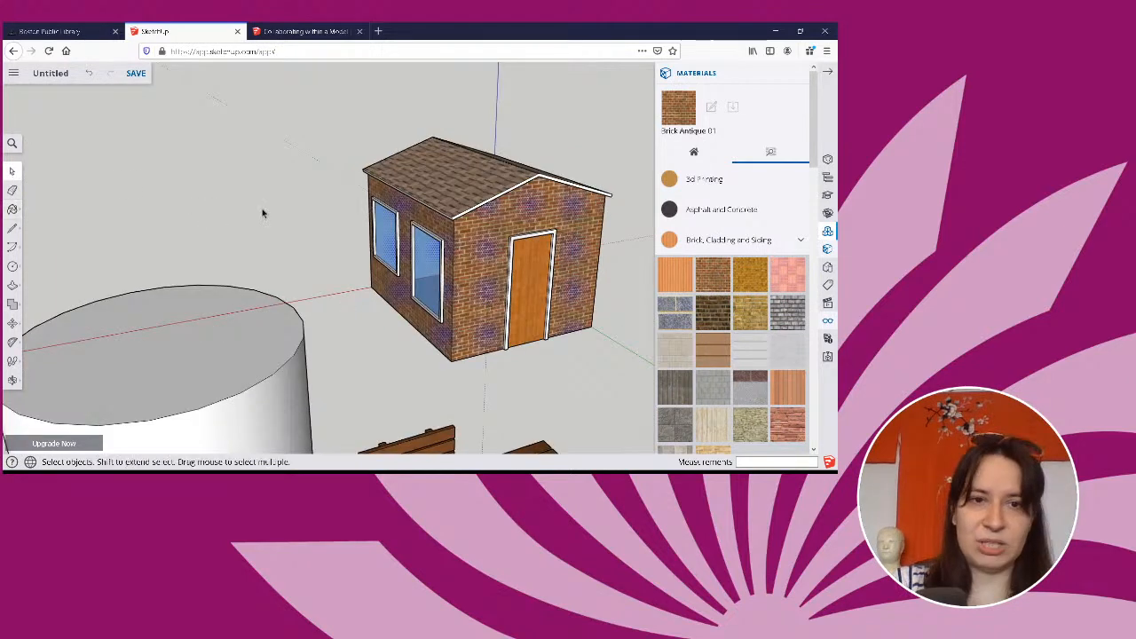
pyautogui.click(263, 213)
pyautogui.click(512, 212)
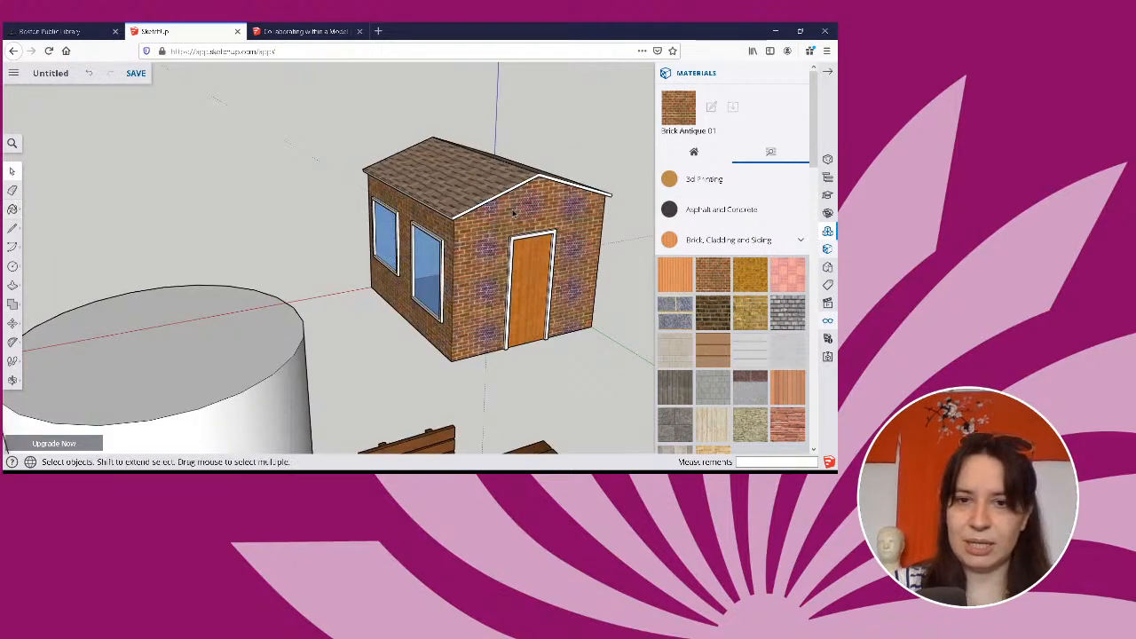
pyautogui.rightClick(512, 213)
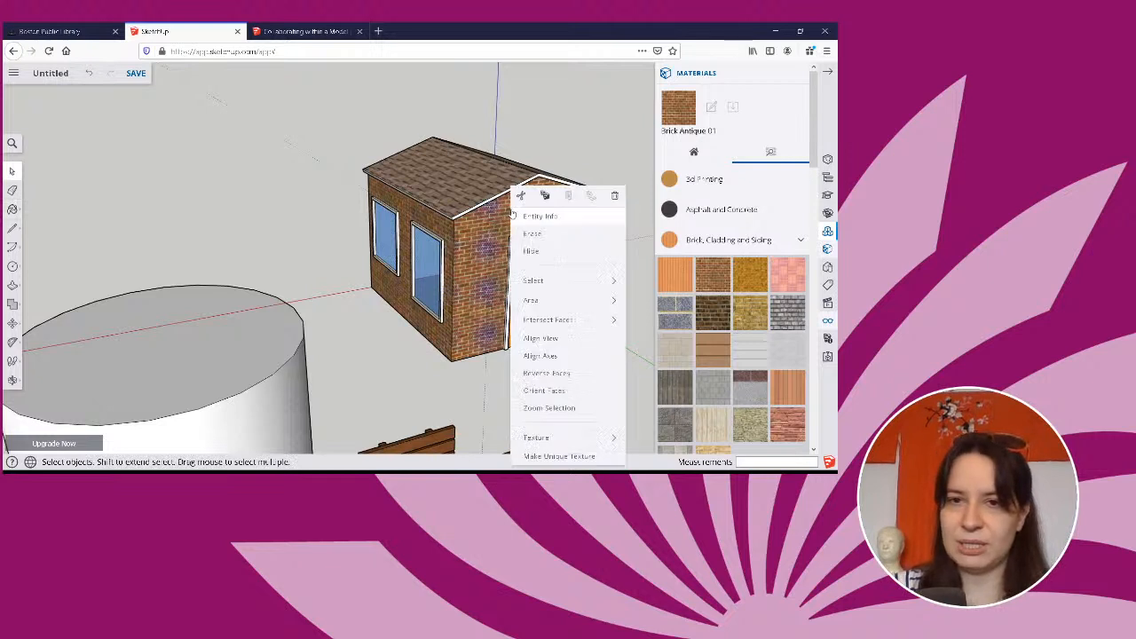
pyautogui.moveTo(555, 280)
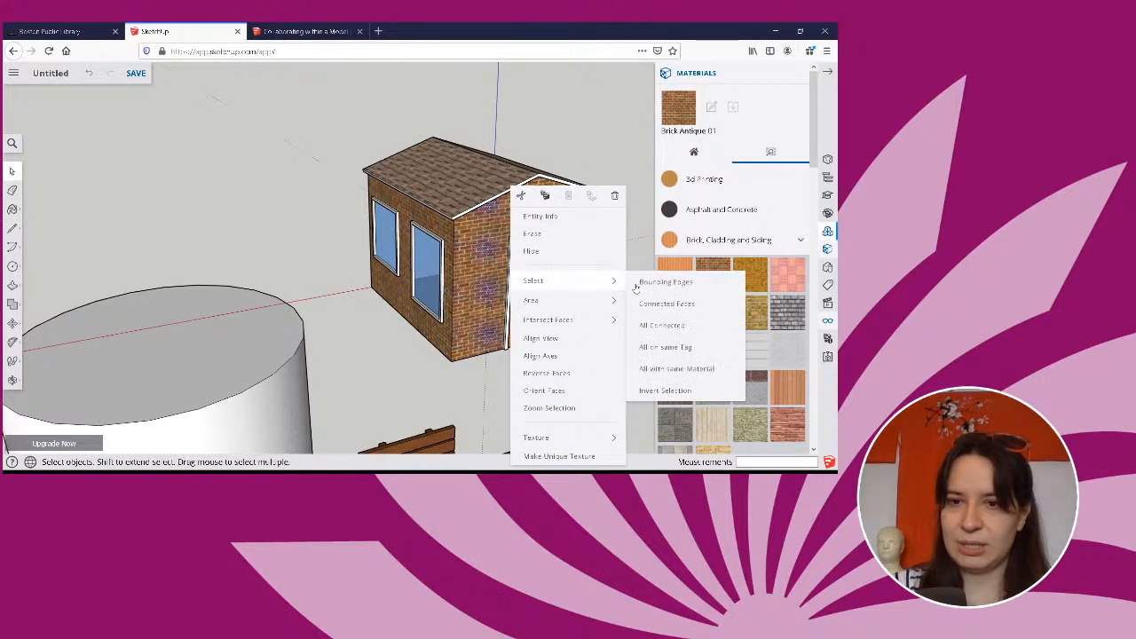
pyautogui.click(718, 369)
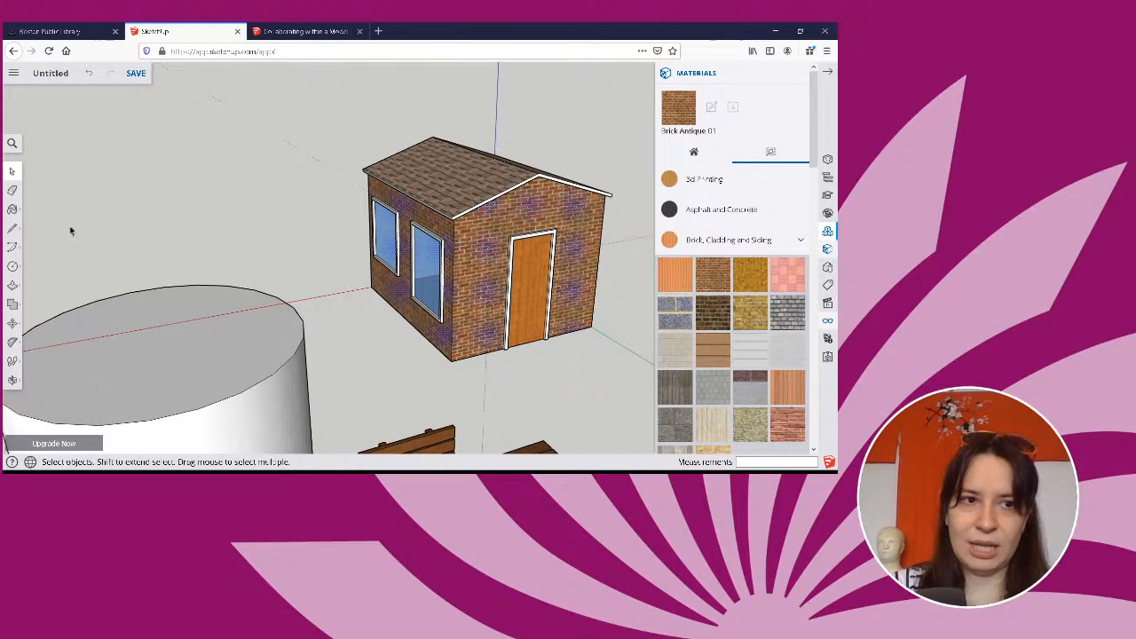
# Paint the selected house walls with Cinder Block from the Brick, Cladding and Siding materials and clear the selection.
pyautogui.click(12, 209)
pyautogui.click(675, 350)
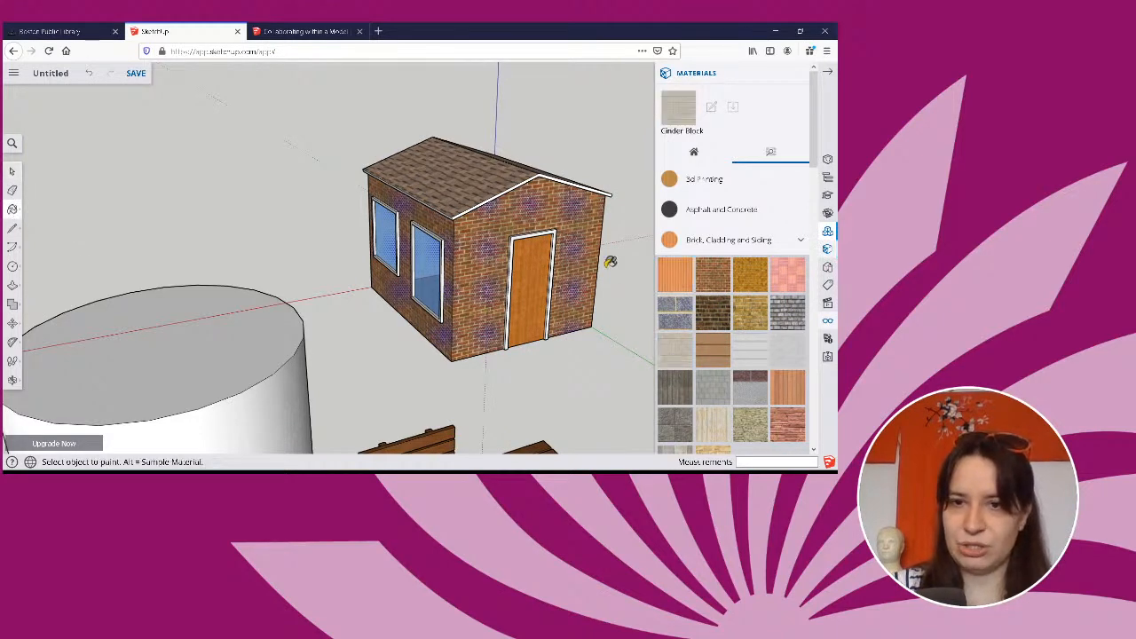
pyautogui.click(587, 238)
pyautogui.moveTo(609, 236)
pyautogui.mouseDown(button='middle')
pyautogui.moveTo(320, 246)
pyautogui.moveTo(218, 217)
pyautogui.moveTo(388, 171)
pyautogui.mouseUp(button='middle')
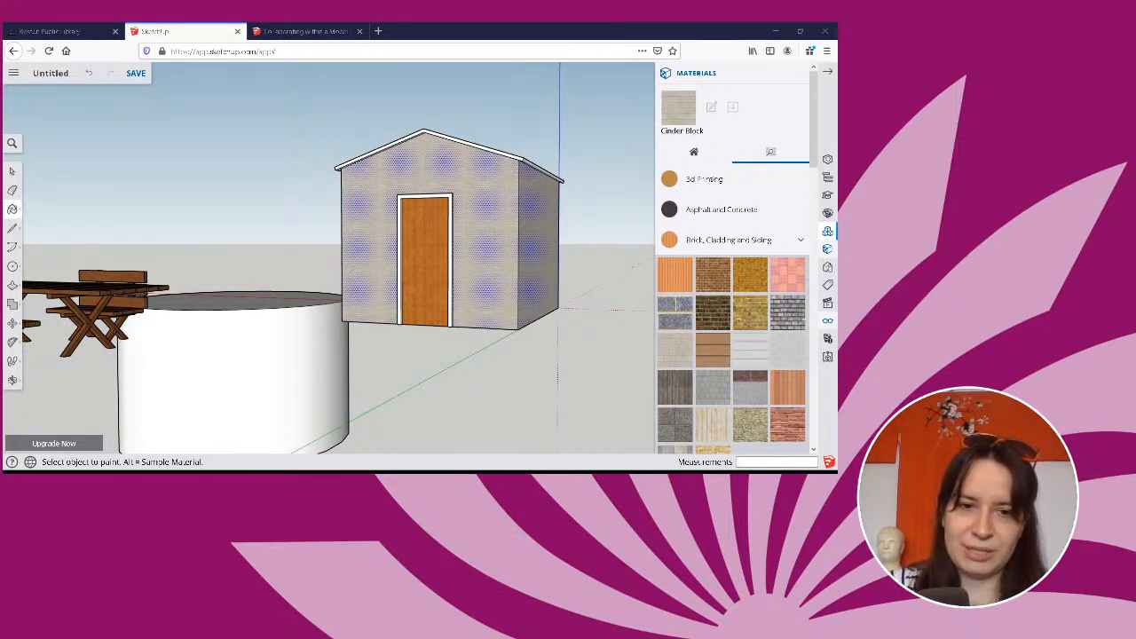
pyautogui.moveTo(428, 370)
pyautogui.mouseDown(button='middle')
pyautogui.moveTo(421, 375)
pyautogui.moveTo(482, 338)
pyautogui.moveTo(515, 337)
pyautogui.moveTo(379, 360)
pyautogui.moveTo(11, 379)
pyautogui.moveTo(456, 373)
pyautogui.moveTo(553, 350)
pyautogui.moveTo(493, 317)
pyautogui.moveTo(421, 353)
pyautogui.moveTo(329, 271)
pyautogui.mouseUp(button='middle')
pyautogui.press('b')
pyautogui.scroll(5, 493, 317)
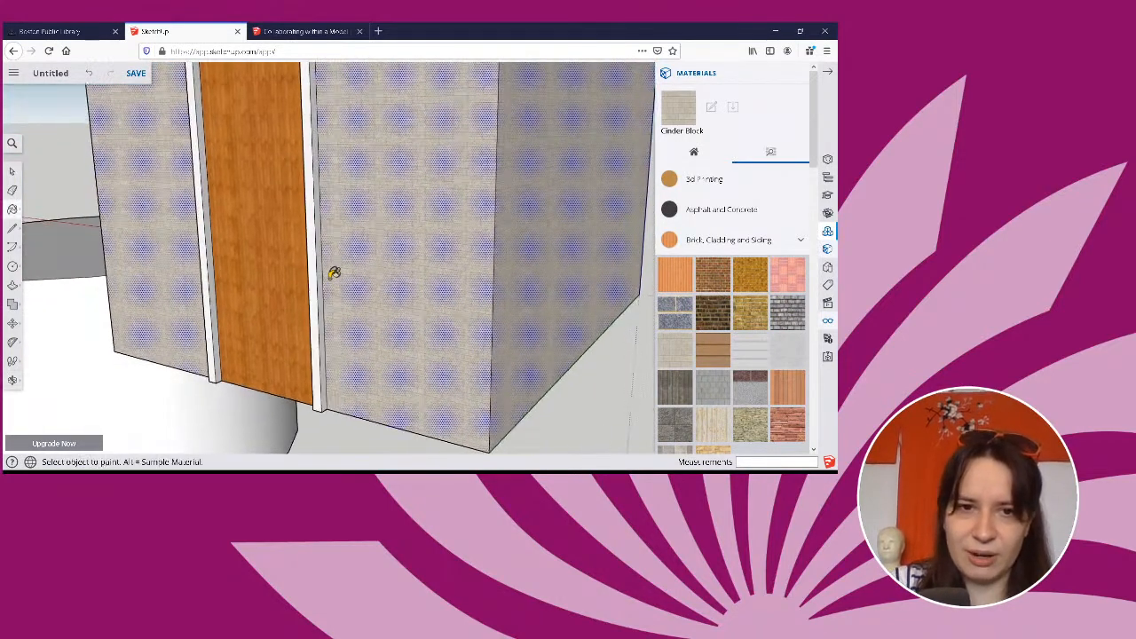
pyautogui.click(14, 171)
pyautogui.click(371, 441)
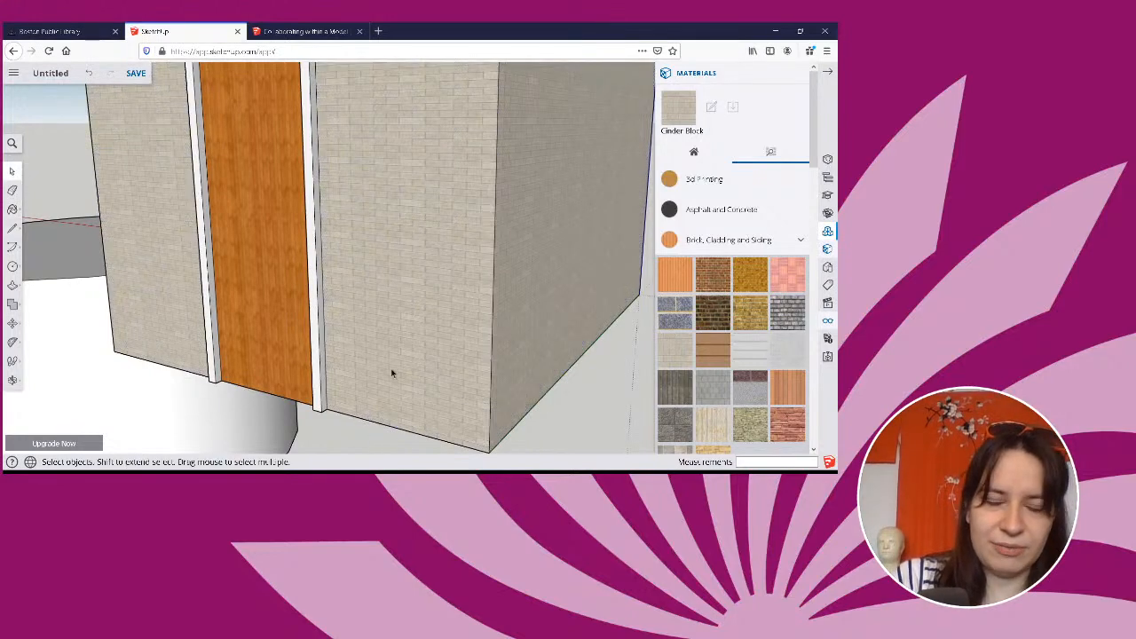
# Select the front face of the white door frame together with all its connected faces.
pyautogui.moveTo(392, 373); pyautogui.dragTo(461, 358, button='middle')
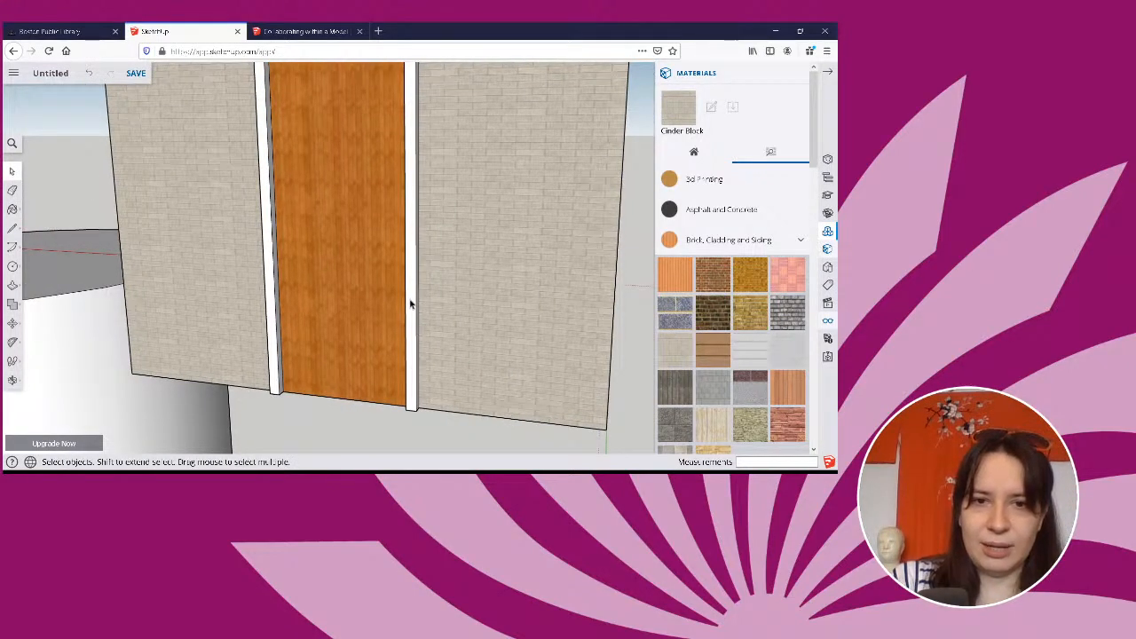
pyautogui.moveTo(460, 298); pyautogui.dragTo(418, 302, button='middle')
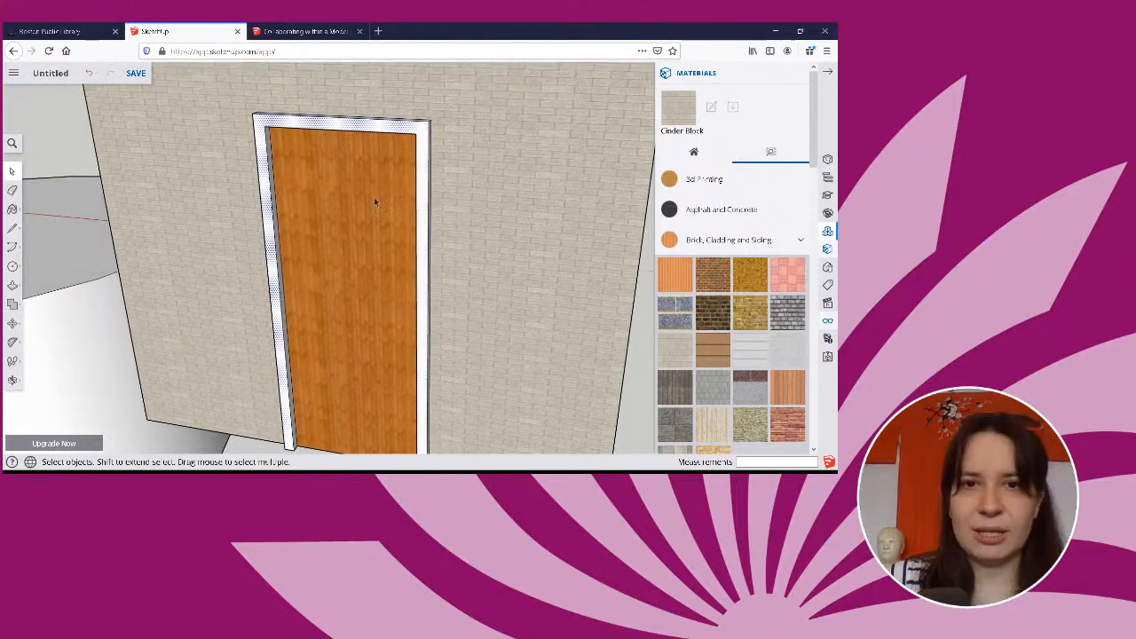
pyautogui.rightClick(346, 129)
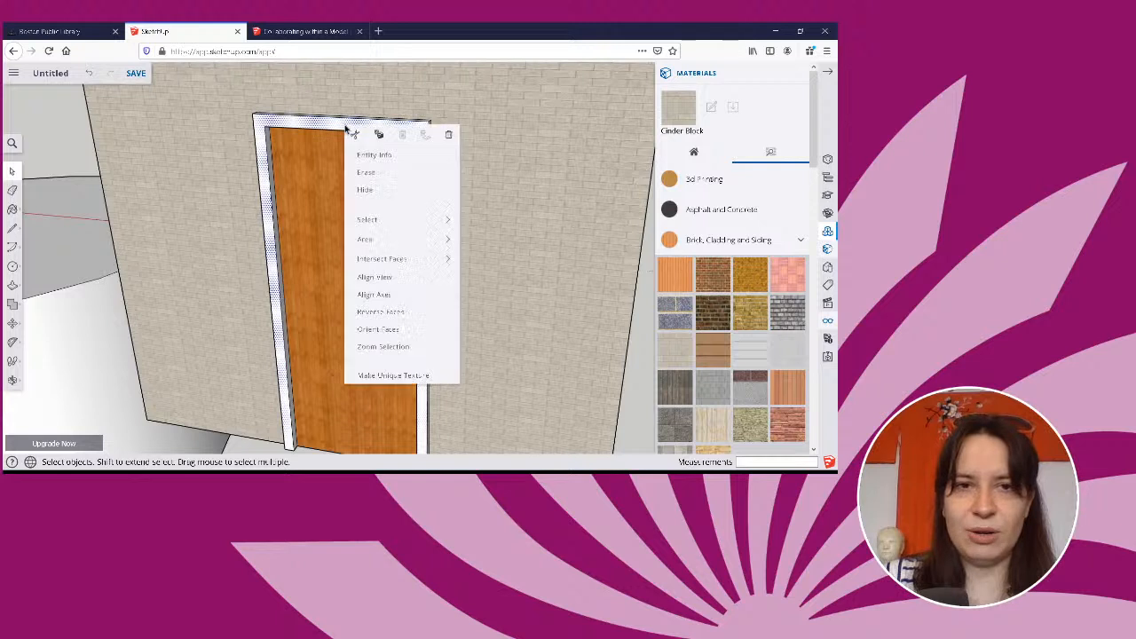
pyautogui.moveTo(406, 222)
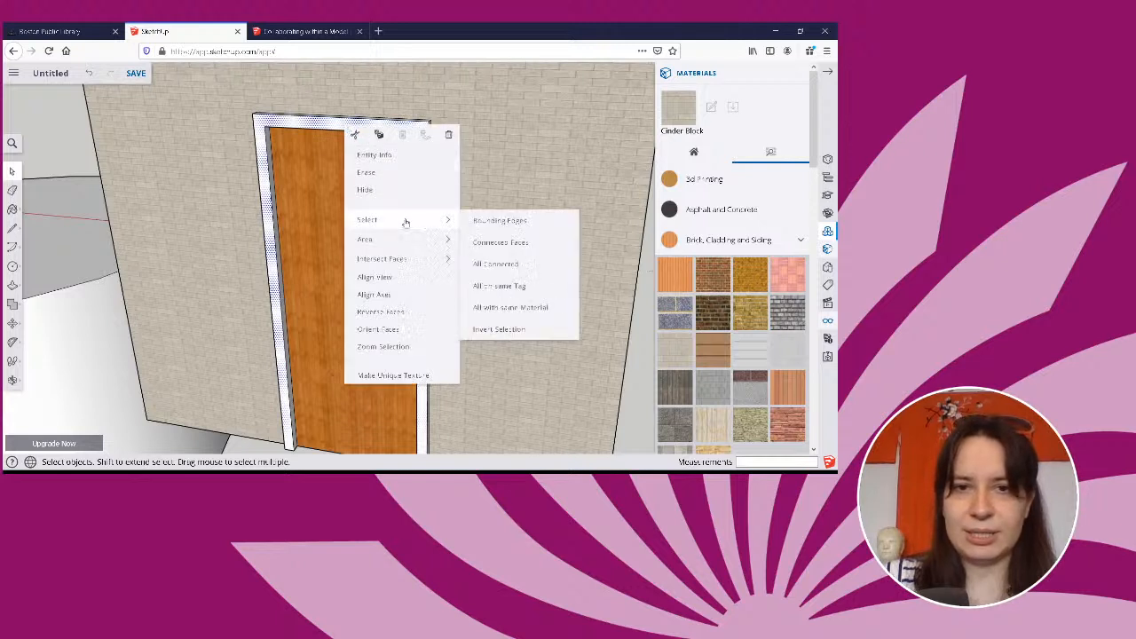
pyautogui.click(476, 239)
pyautogui.moveTo(477, 241); pyautogui.dragTo(493, 298, button='middle')
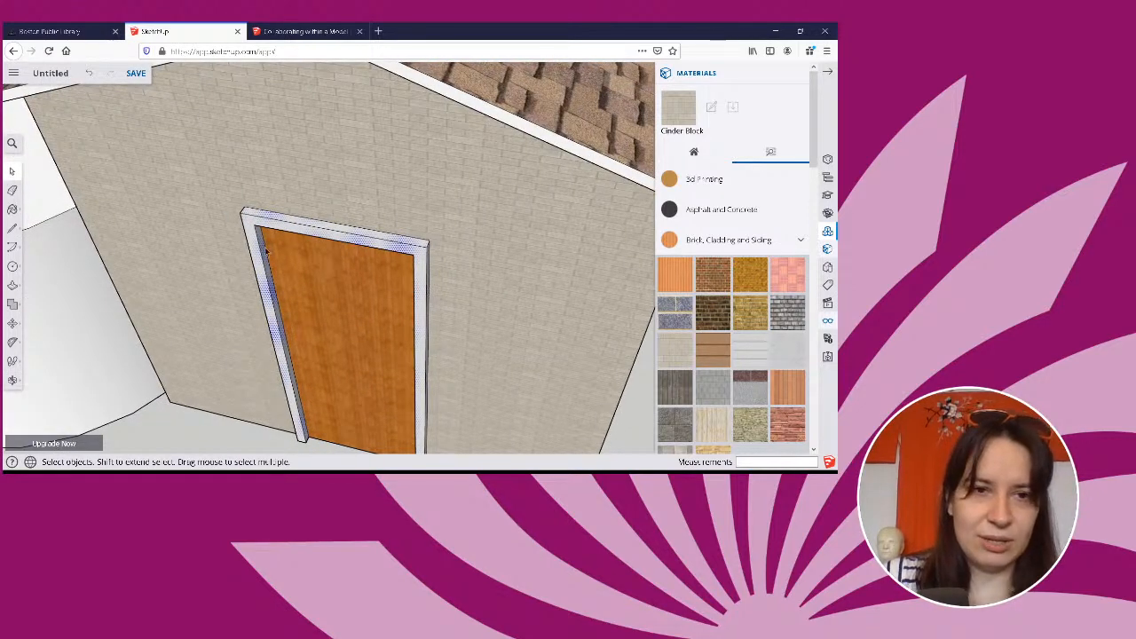
pyautogui.moveTo(471, 279); pyautogui.dragTo(611, 191, button='middle')
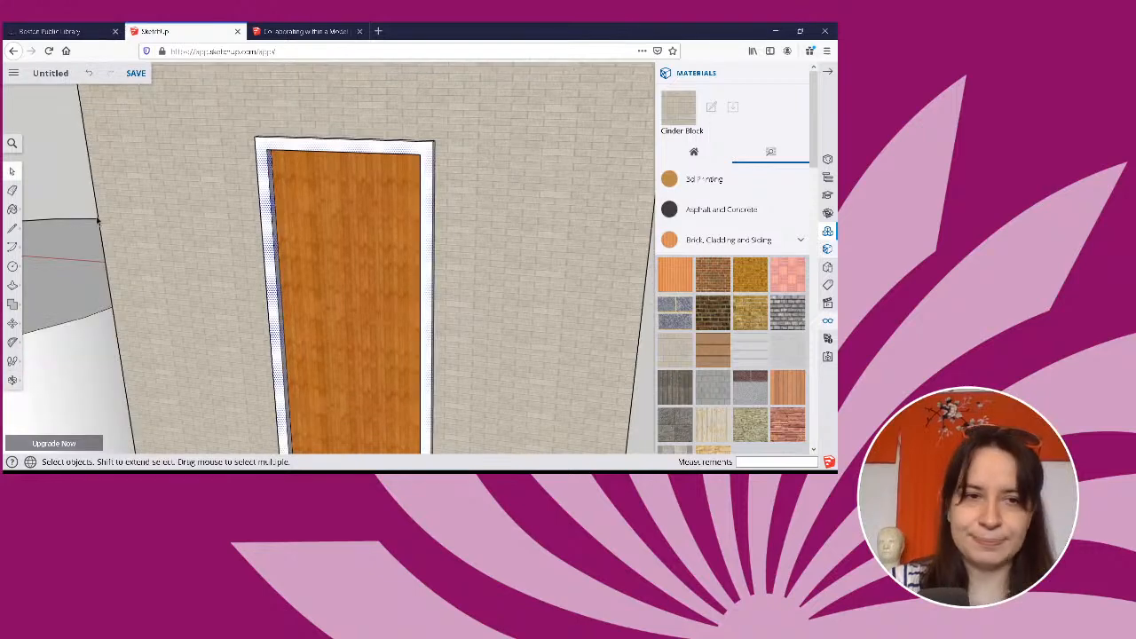
# Paint the selected door frame faces light pink from the Colors materials.
pyautogui.click(732, 241)
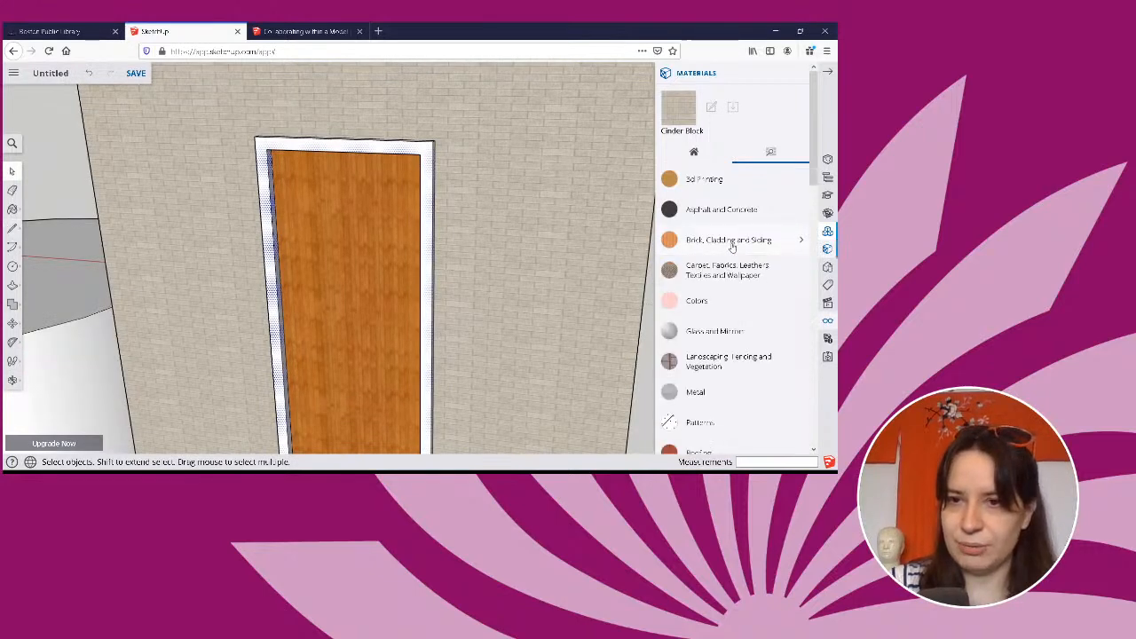
pyautogui.scroll(-2, 690, 249)
pyautogui.click(699, 181)
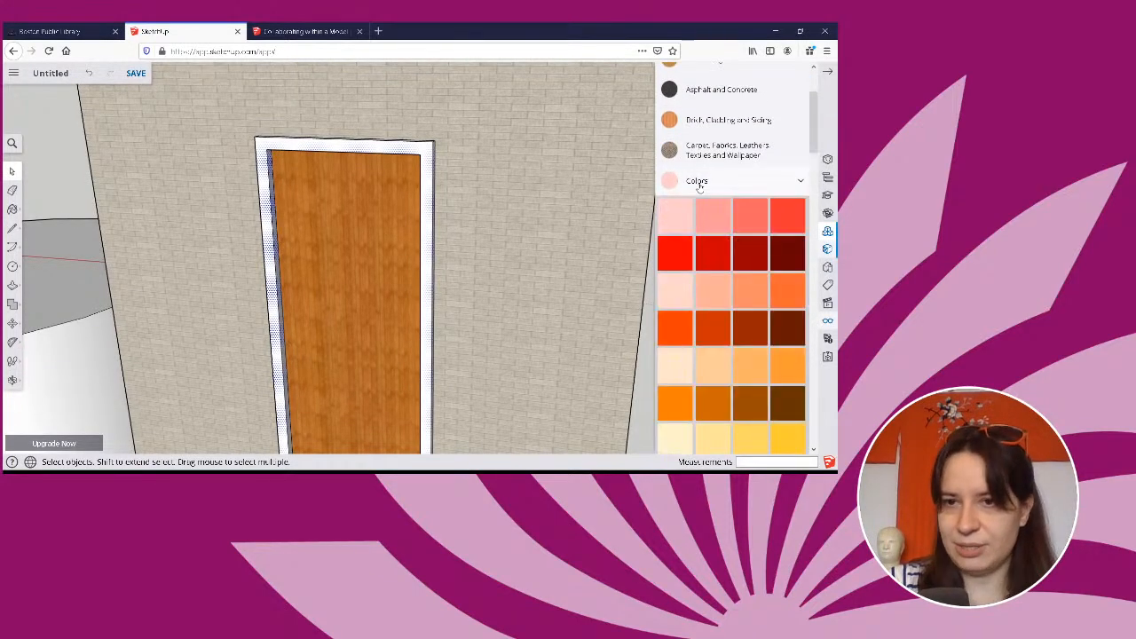
pyautogui.click(715, 213)
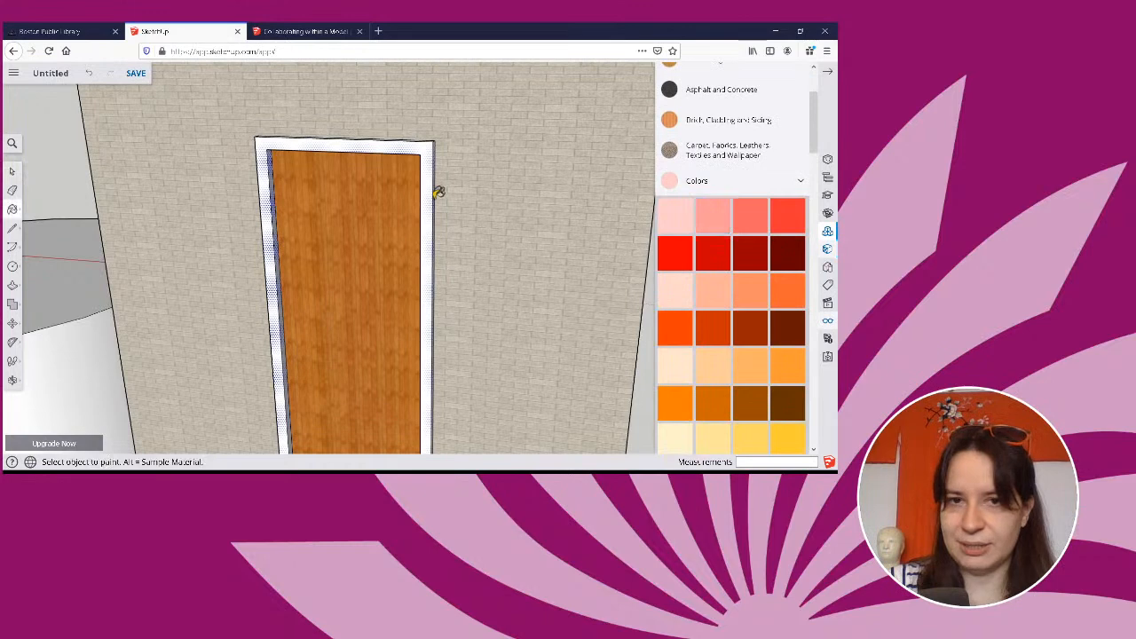
pyautogui.click(384, 140)
pyautogui.moveTo(608, 146); pyautogui.dragTo(675, 151)
pyautogui.click(12, 170)
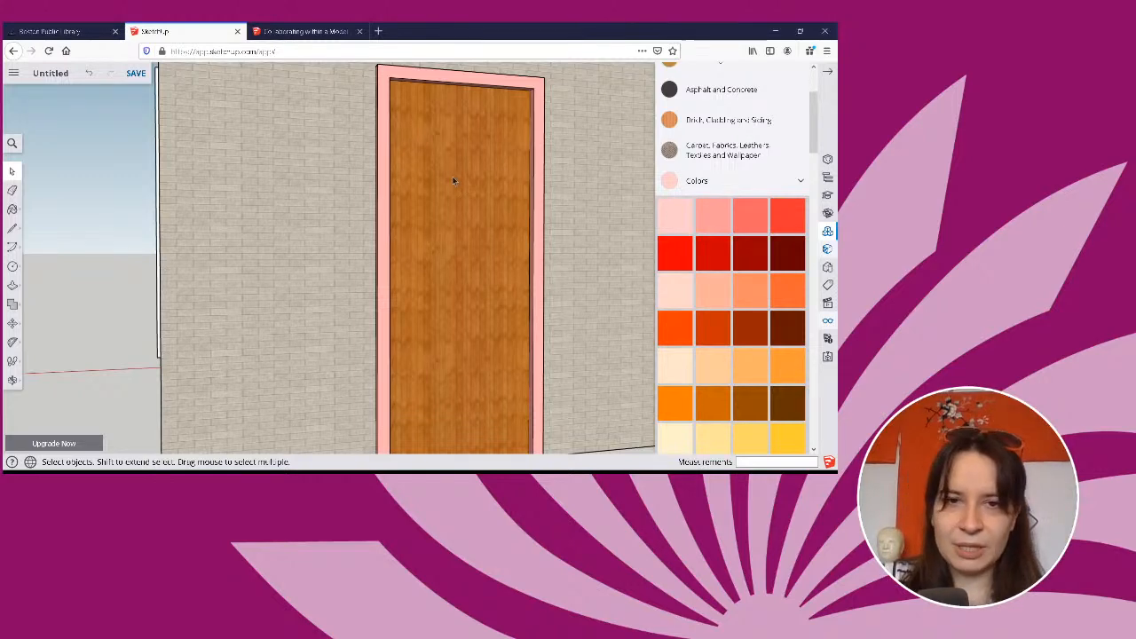
# Draw two vertical lines about 6' 8" tall up from the bottom edge of the windowless side wall, with level upper ends.
pyautogui.moveTo(533, 177); pyautogui.dragTo(133, 222, button='middle')
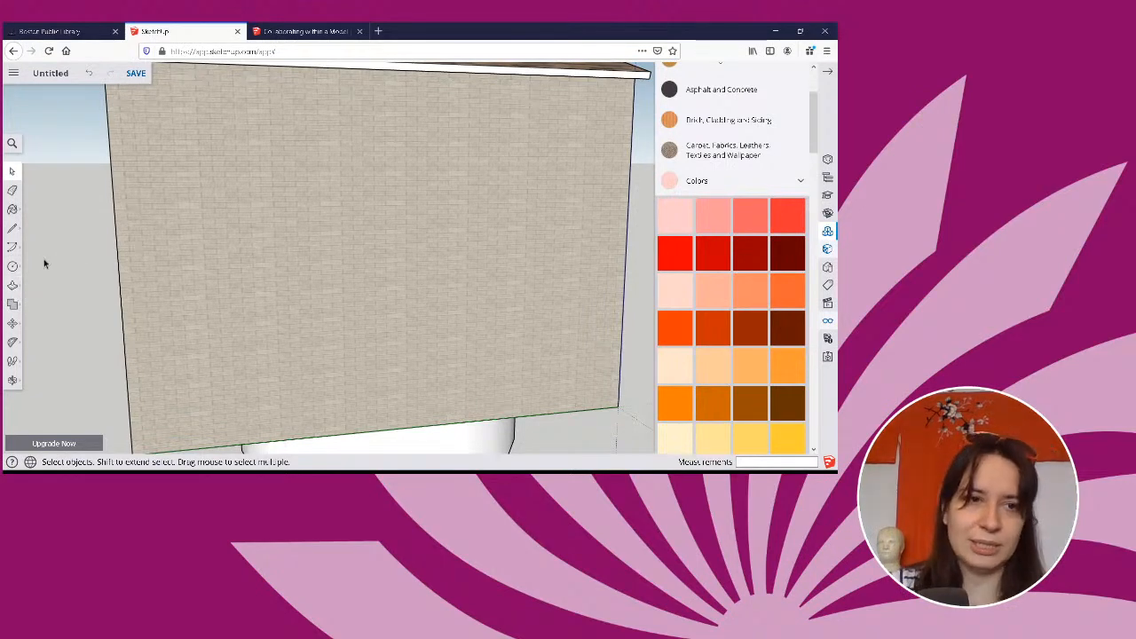
pyautogui.click(12, 286)
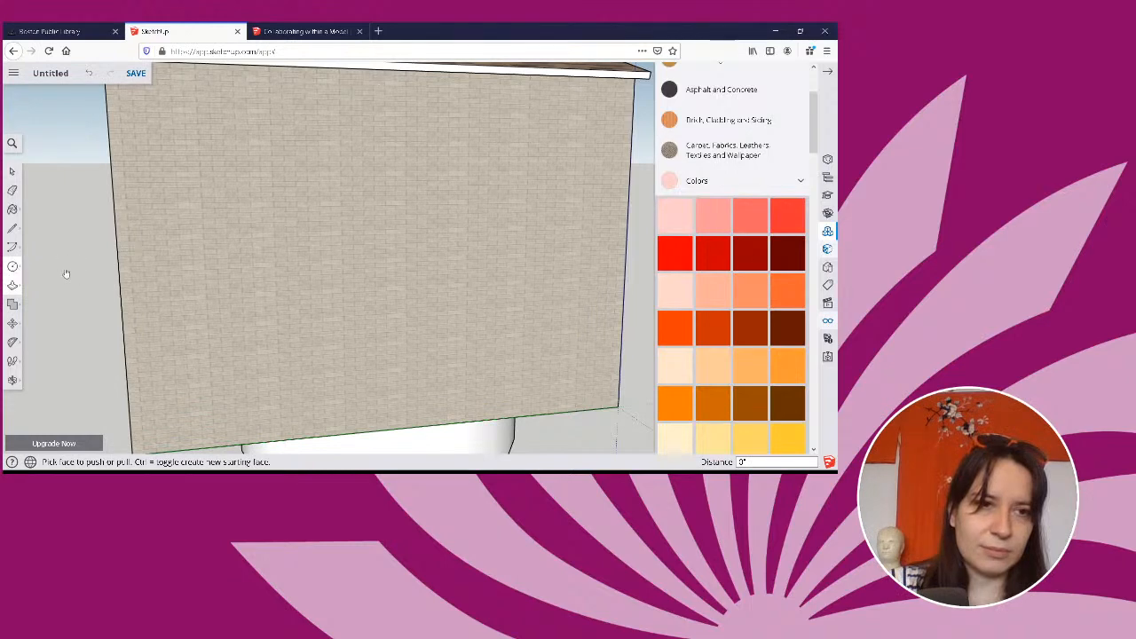
pyautogui.moveTo(66, 273); pyautogui.dragTo(46, 244, button='middle')
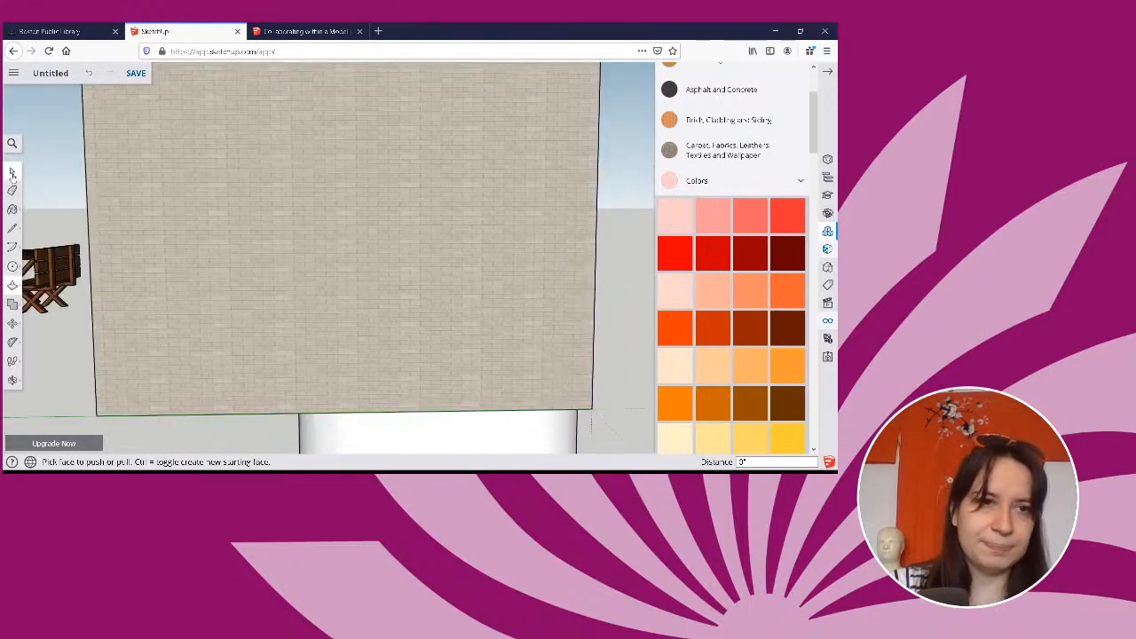
pyautogui.click(12, 172)
pyautogui.click(13, 228)
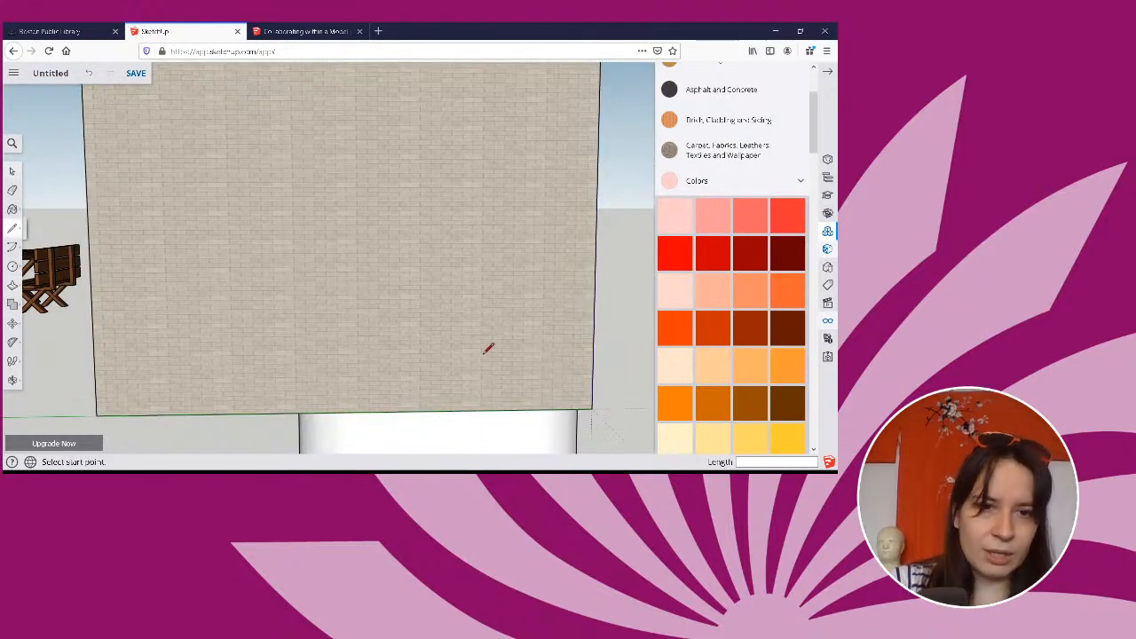
pyautogui.click(348, 412)
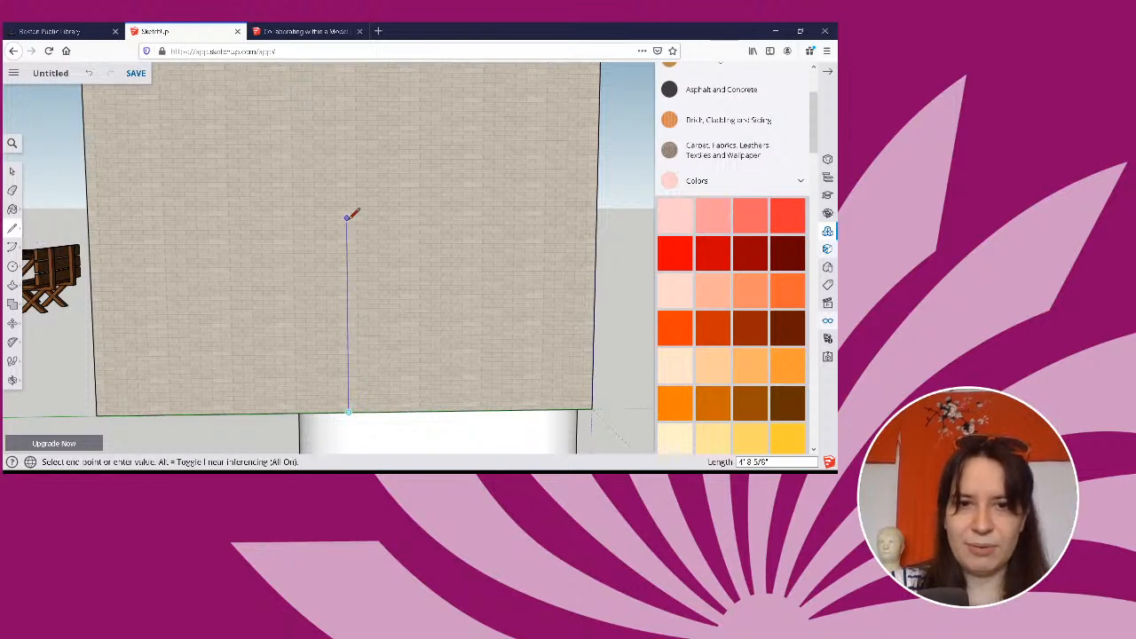
pyautogui.click(347, 135)
pyautogui.moveTo(412, 160); pyautogui.dragTo(390, 169, button='middle')
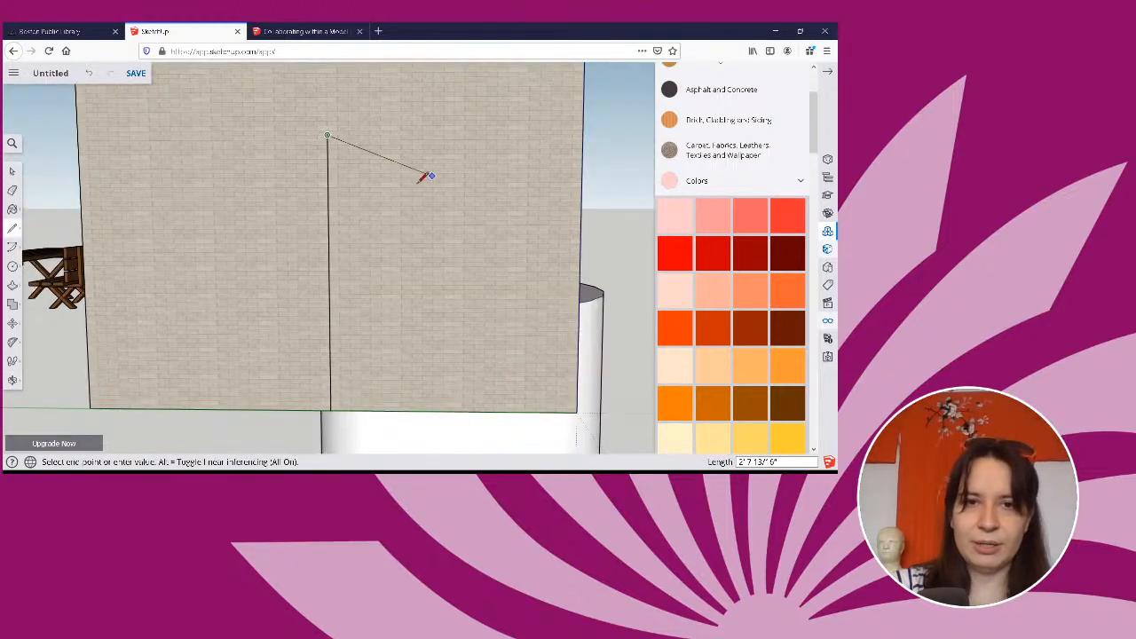
pyautogui.press('Escape')
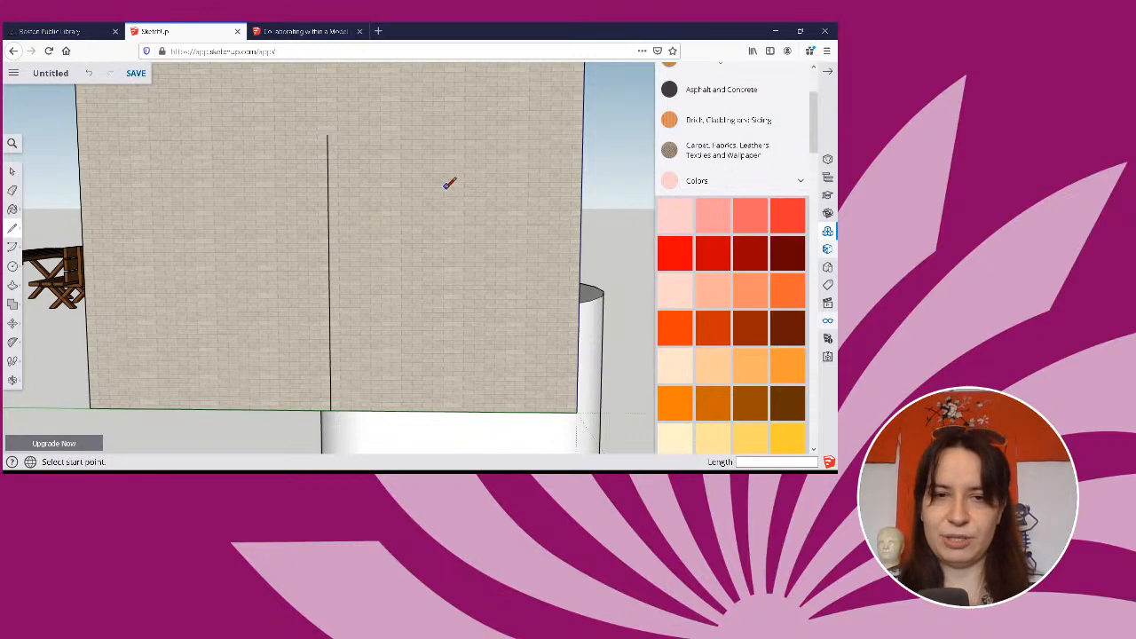
pyautogui.click(453, 411)
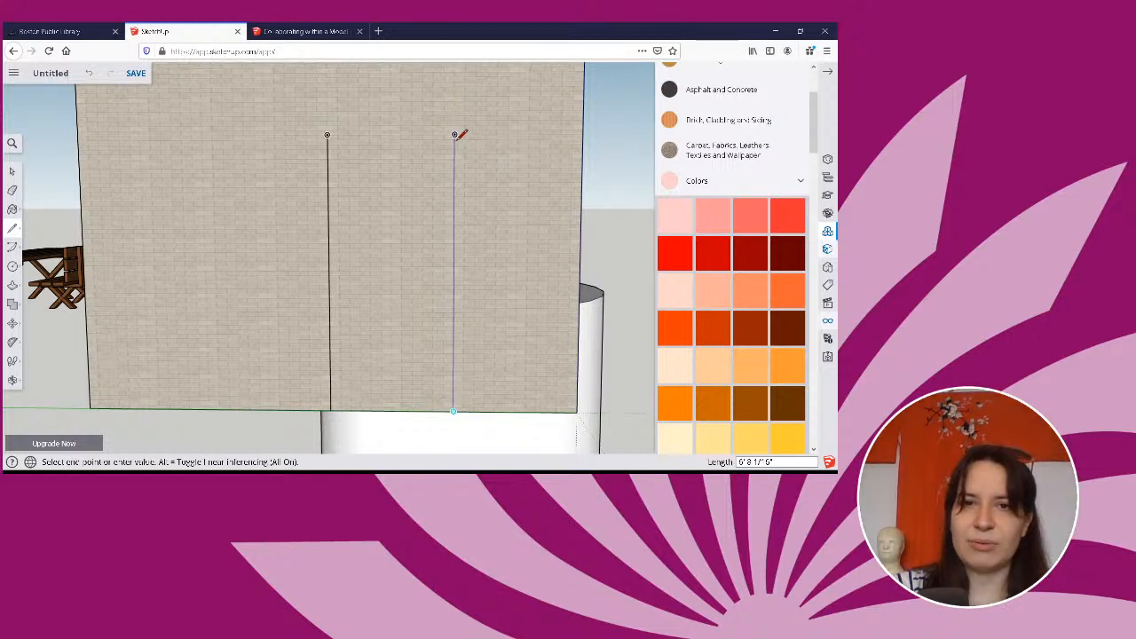
pyautogui.click(454, 134)
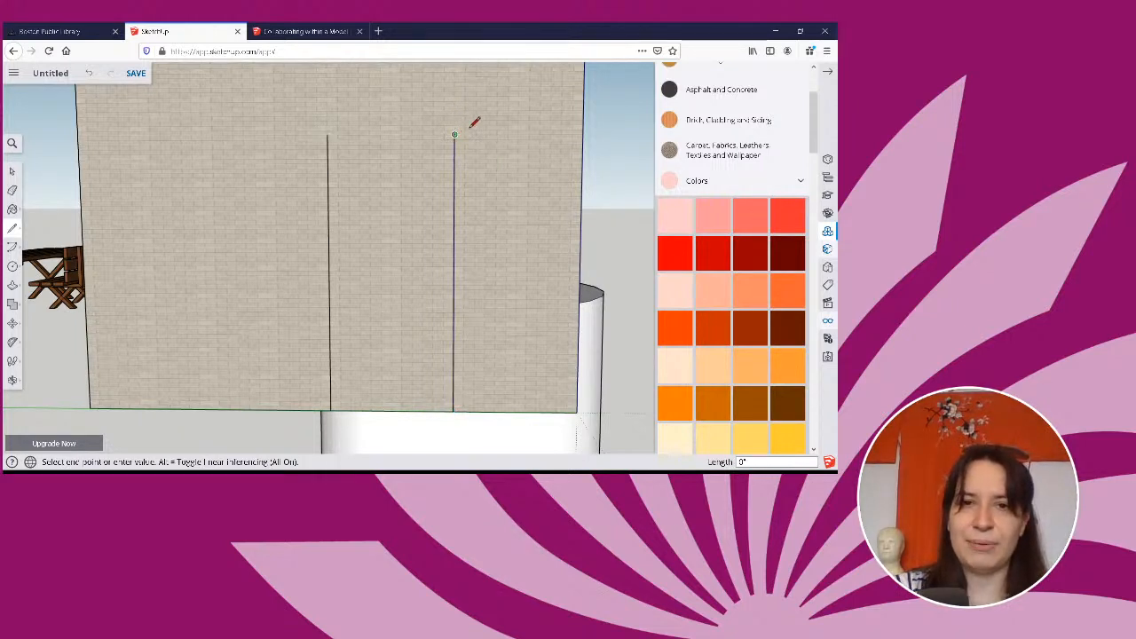
pyautogui.press('Escape')
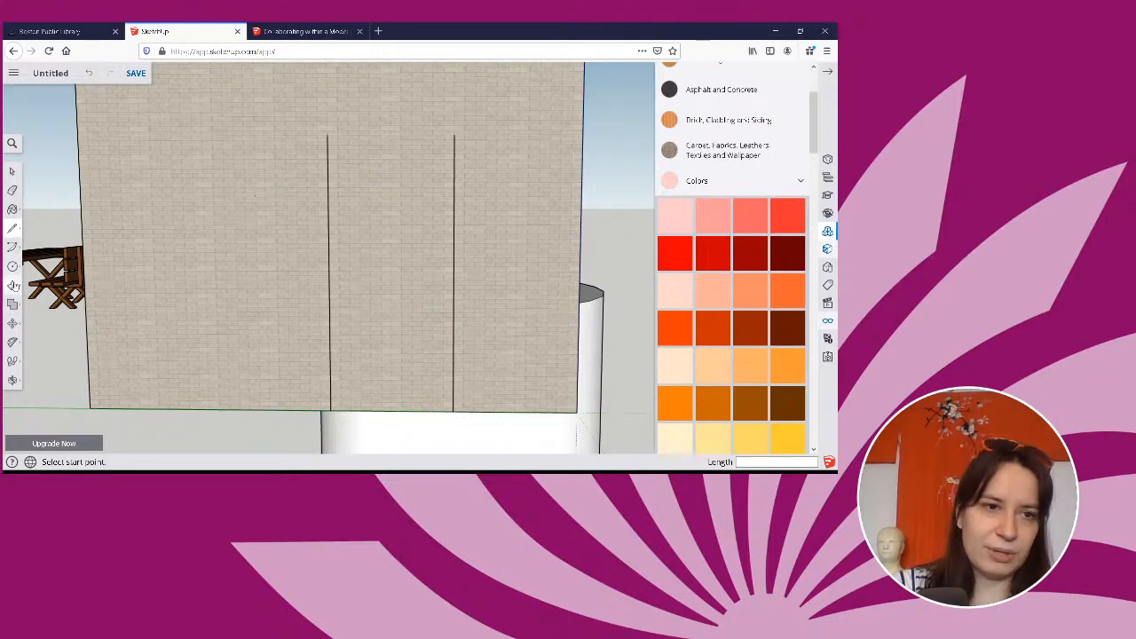
# Draw a rectangle about 5' 2" tall and 2' 9" wide centered on the second vertical line, reaching up to its upper end.
pyautogui.click(12, 266)
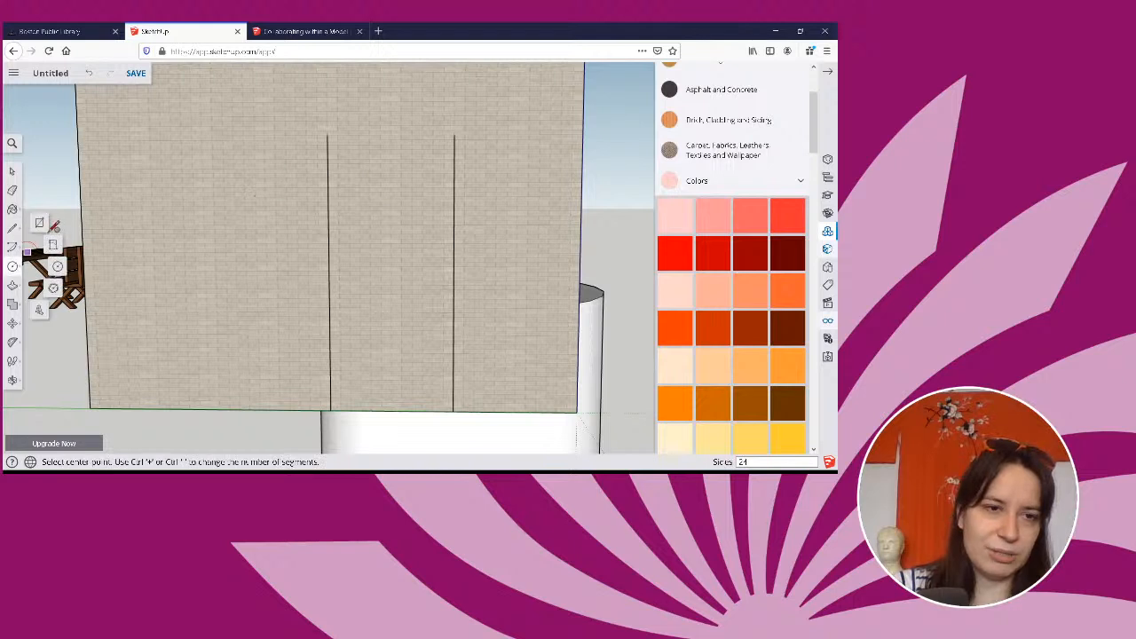
pyautogui.click(38, 224)
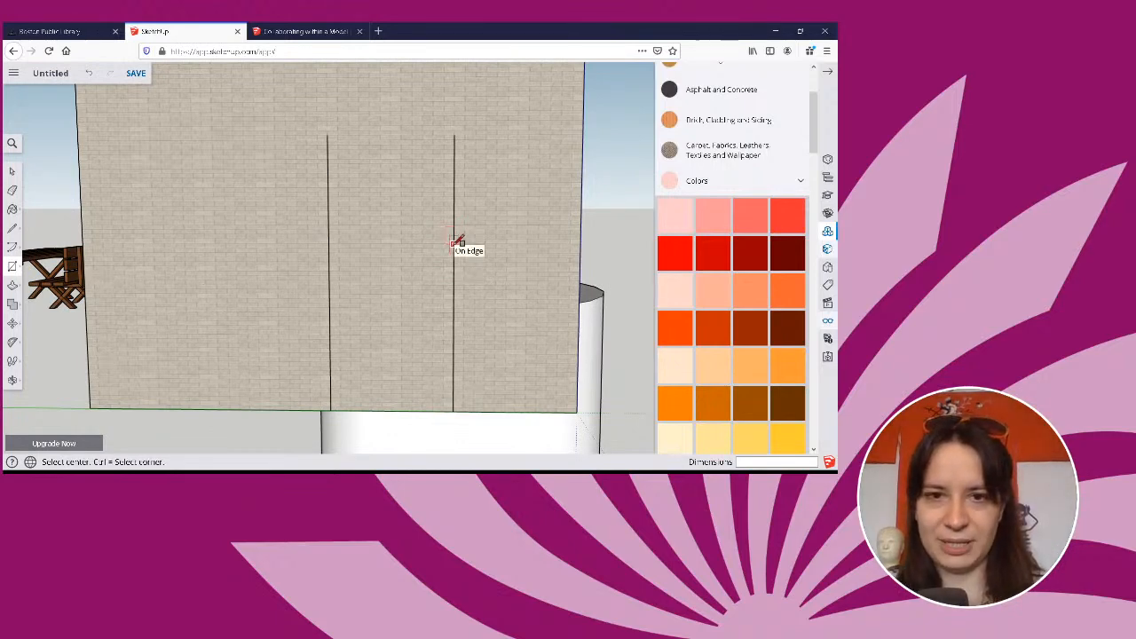
pyautogui.click(454, 244)
pyautogui.press('ctrl')
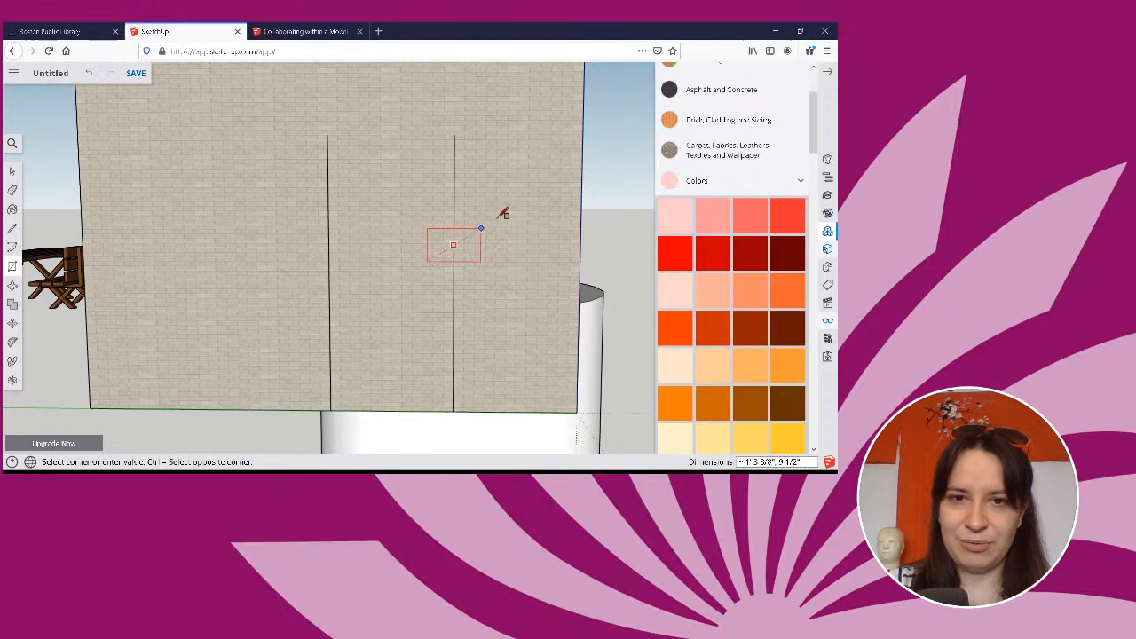
pyautogui.click(513, 135)
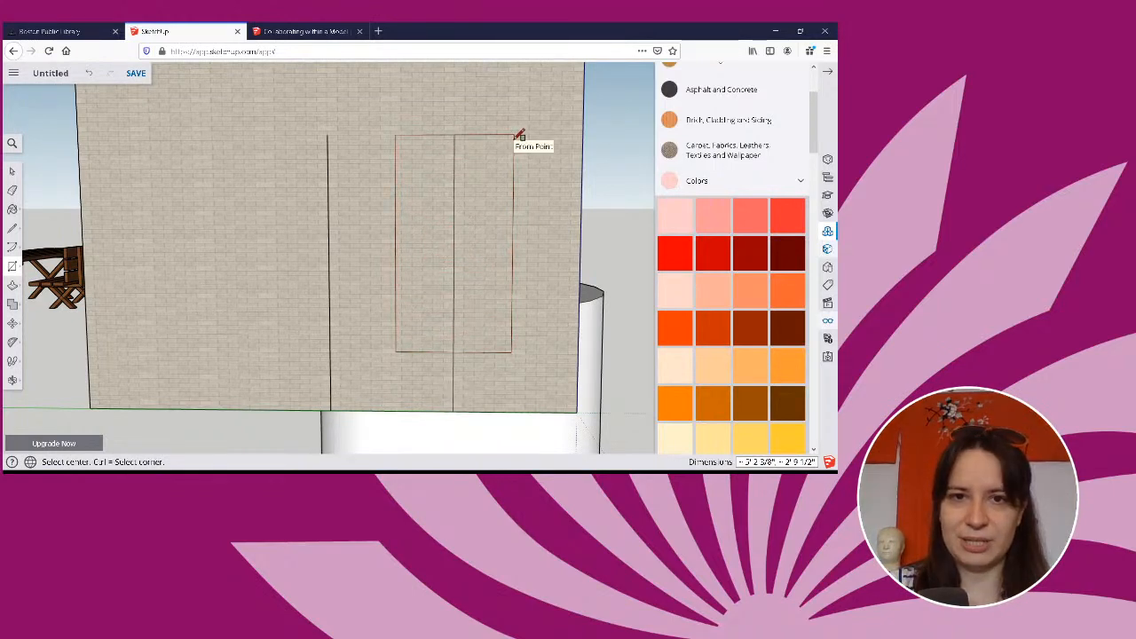
# Erase both vertical lines from the side wall, keeping only the rectangle.
pyautogui.click(12, 190)
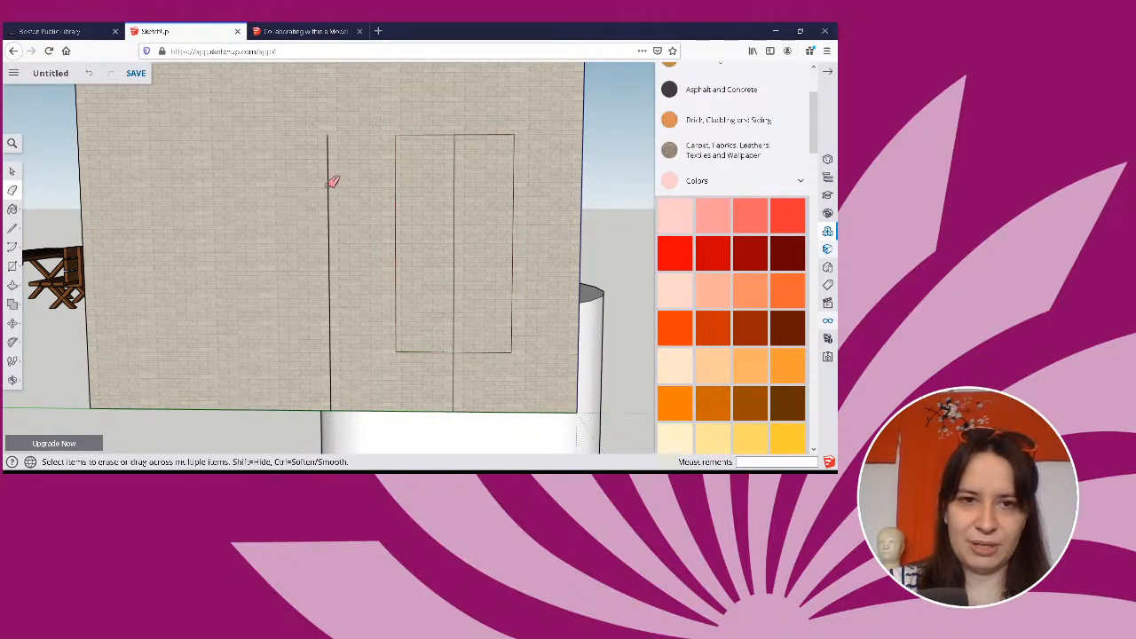
pyautogui.click(330, 182)
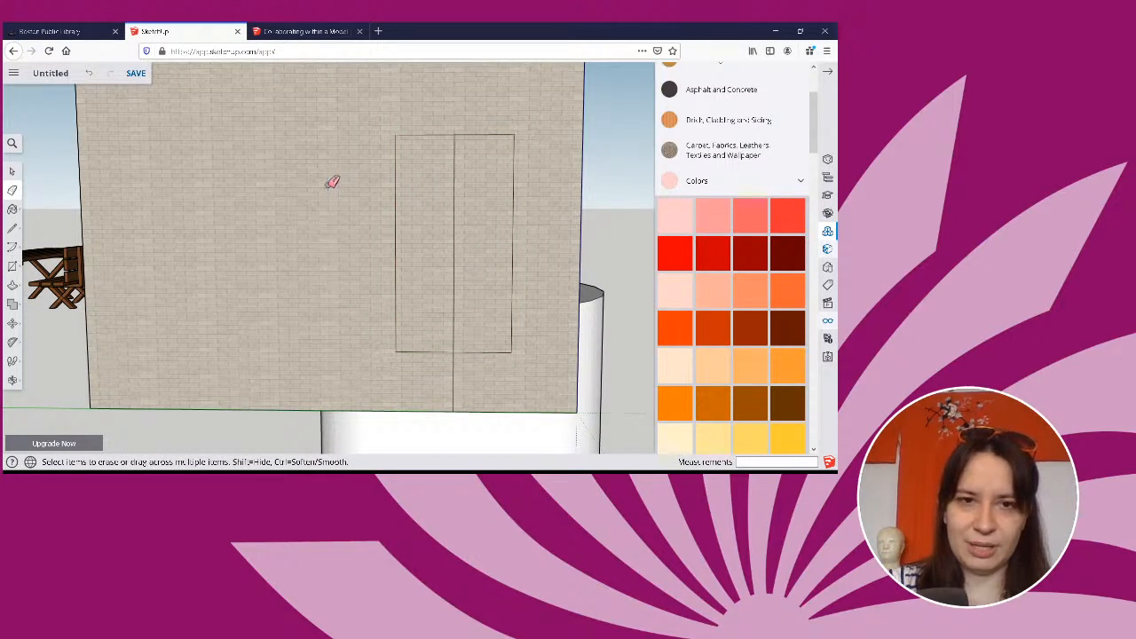
pyautogui.click(455, 265)
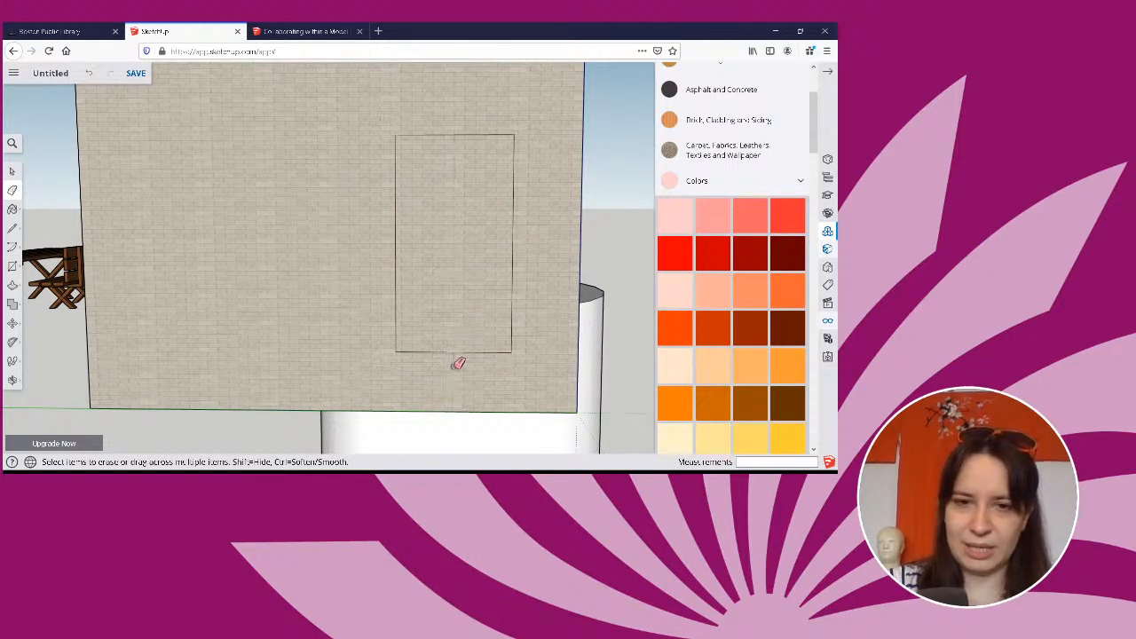
# Offset the outline of the side wall's rectangle outward by 2" to form a frame.
pyautogui.press('o')
pyautogui.moveTo(449, 322); pyautogui.dragTo(358, 328)
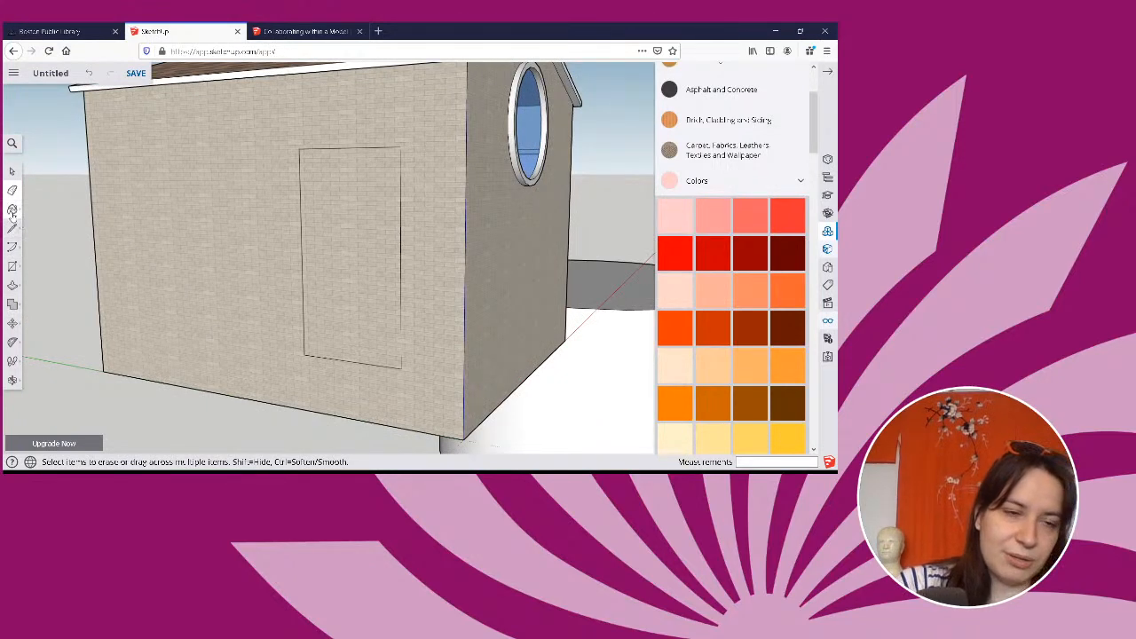
pyautogui.click(13, 287)
pyautogui.click(39, 309)
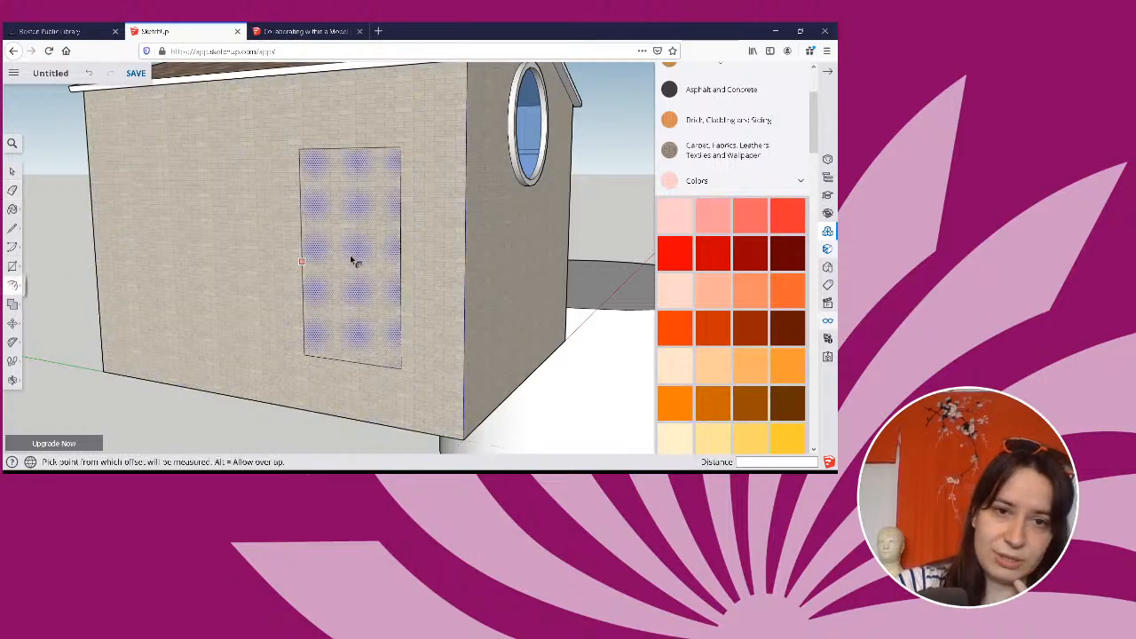
pyautogui.click(355, 259)
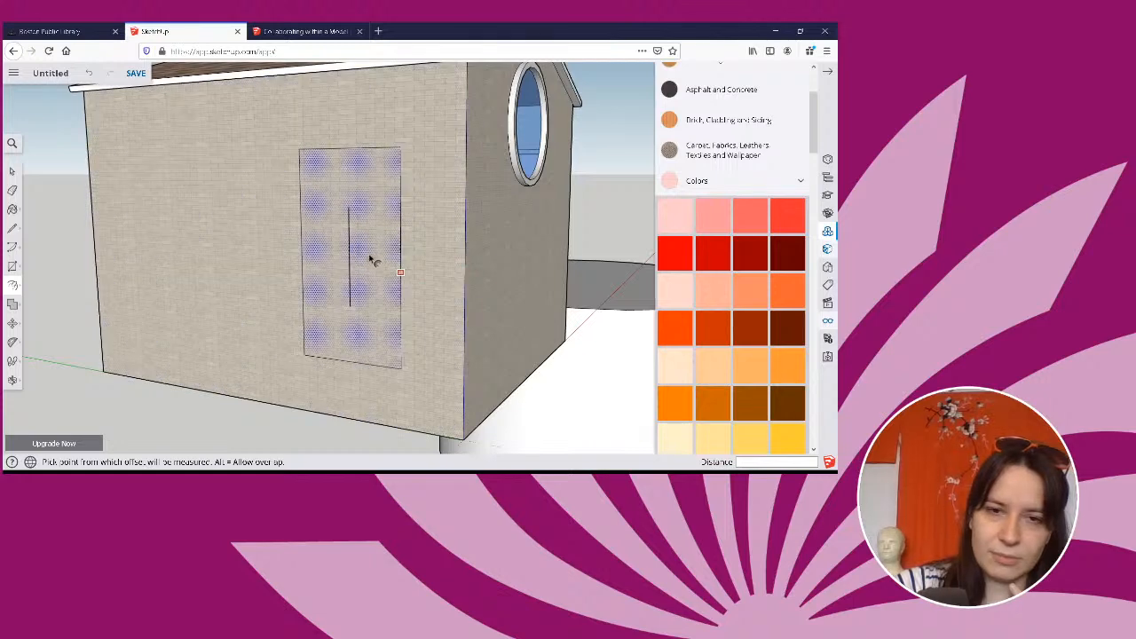
pyautogui.click(387, 202)
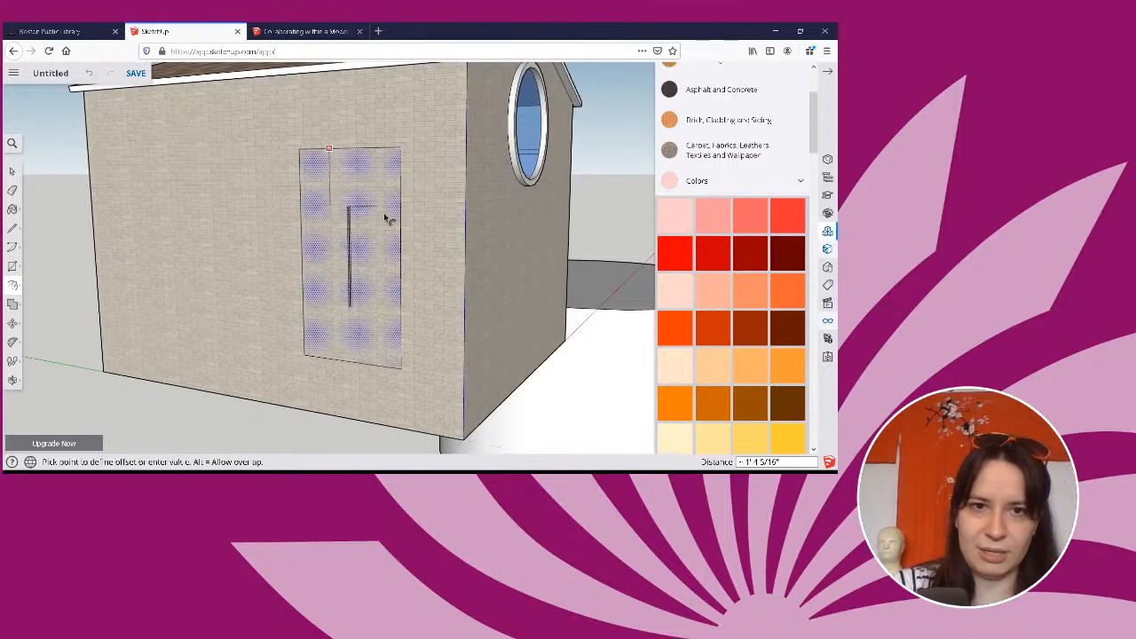
pyautogui.press('Escape')
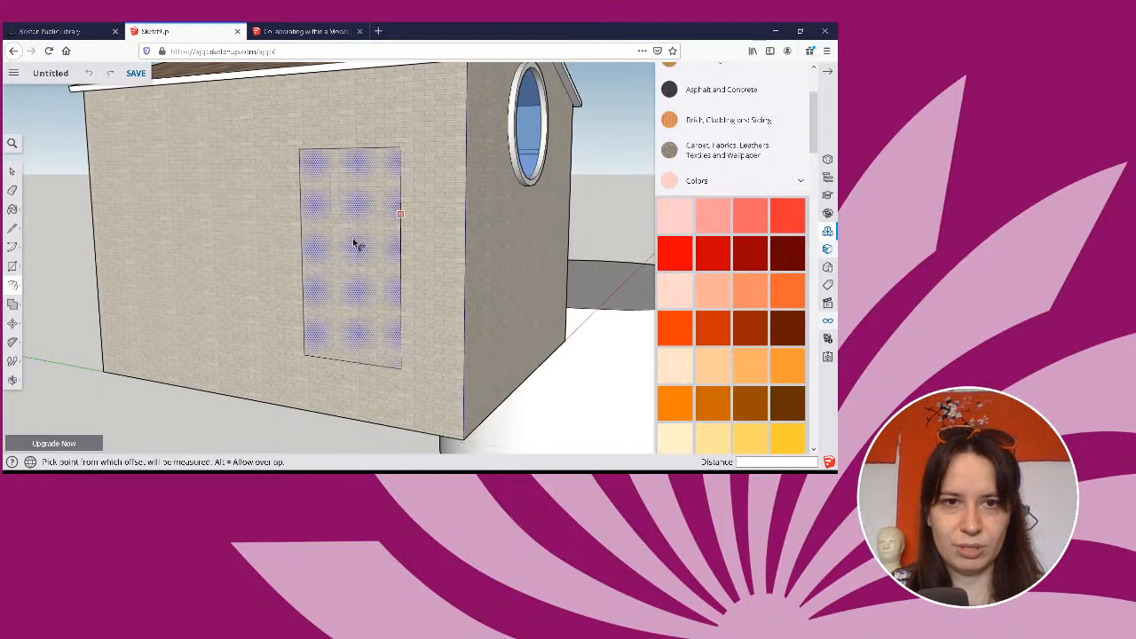
pyautogui.click(355, 253)
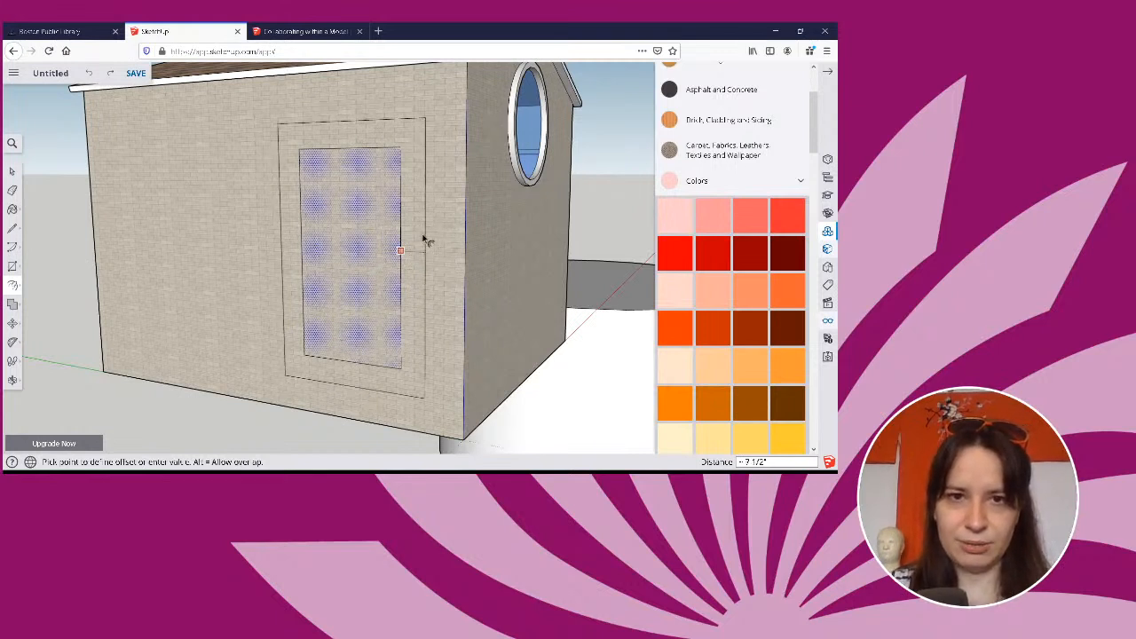
pyautogui.write('2')
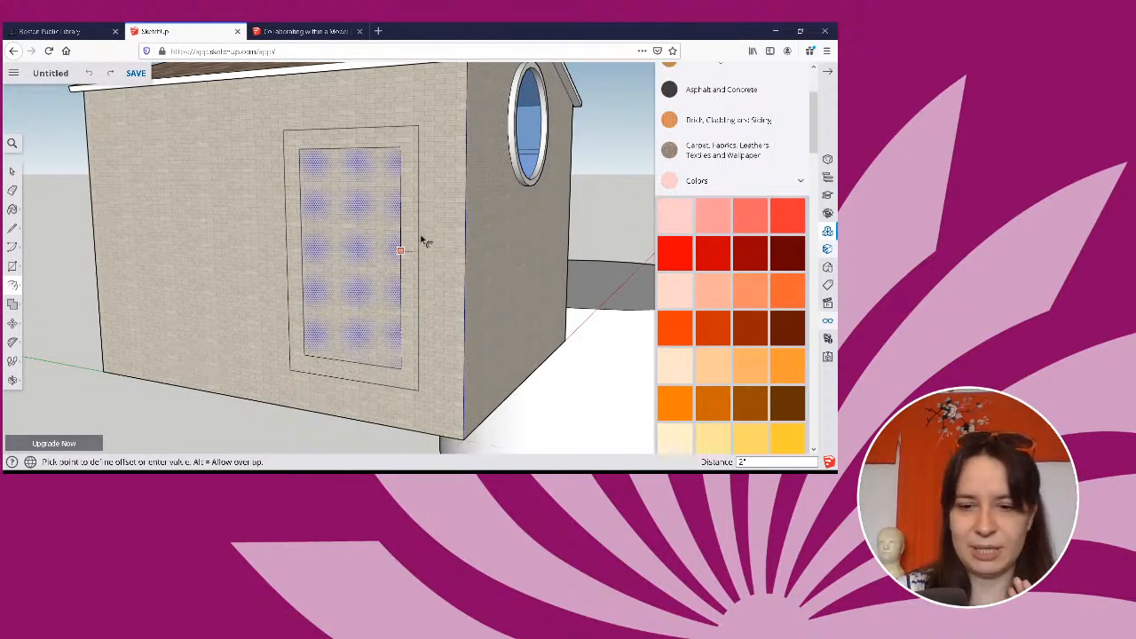
pyautogui.press('Return')
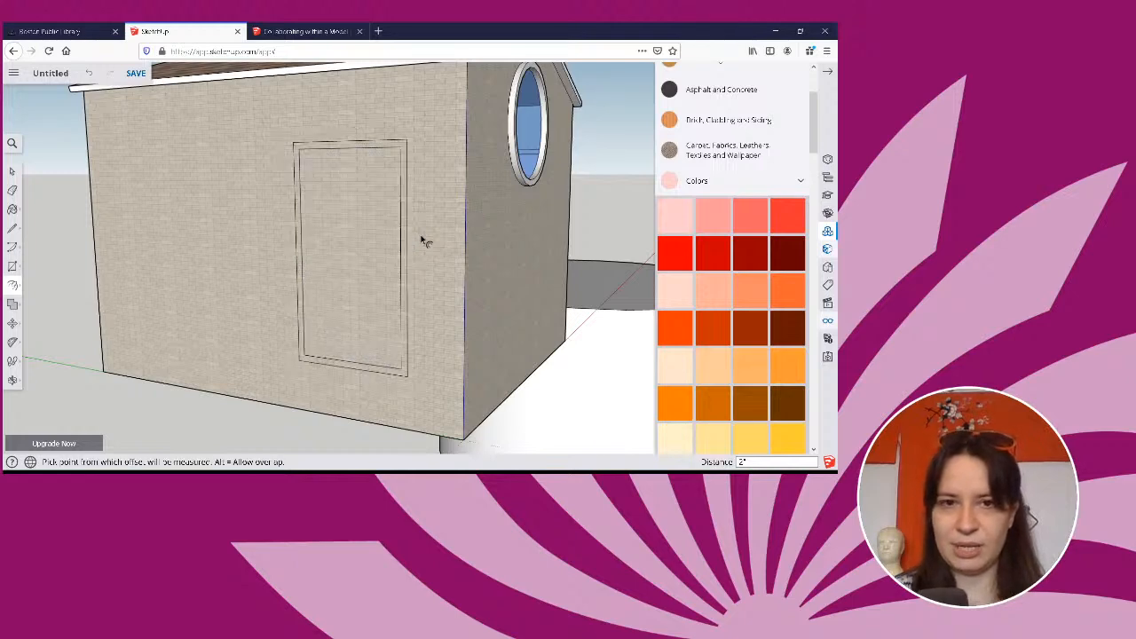
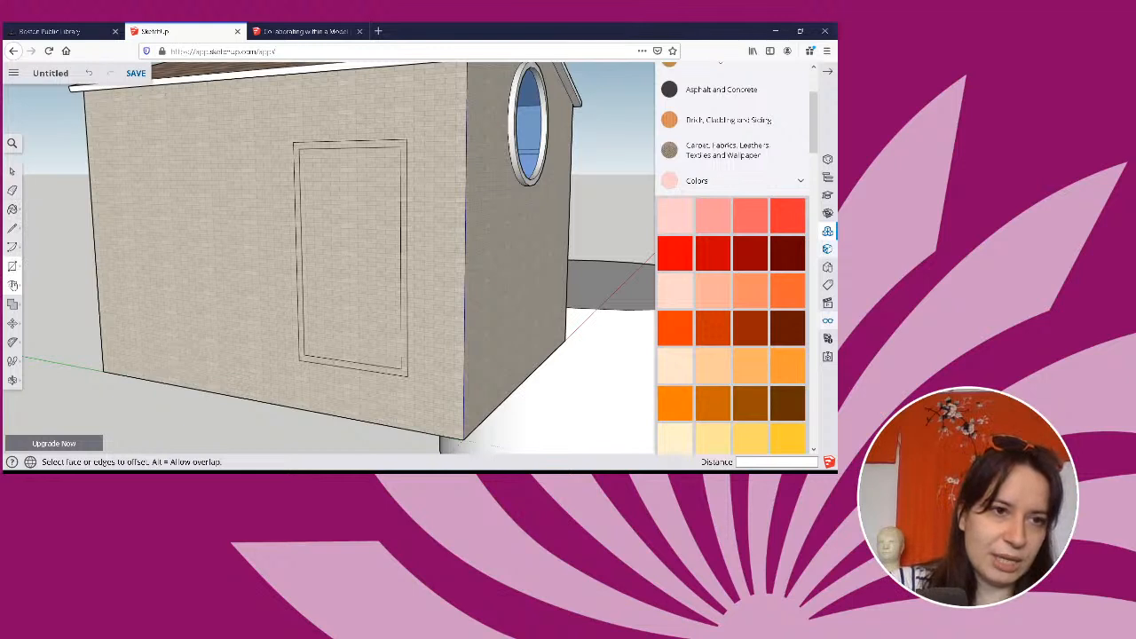
# Push/Pull the side-wall opening's frame outward from the wall by 2".
pyautogui.click(13, 286)
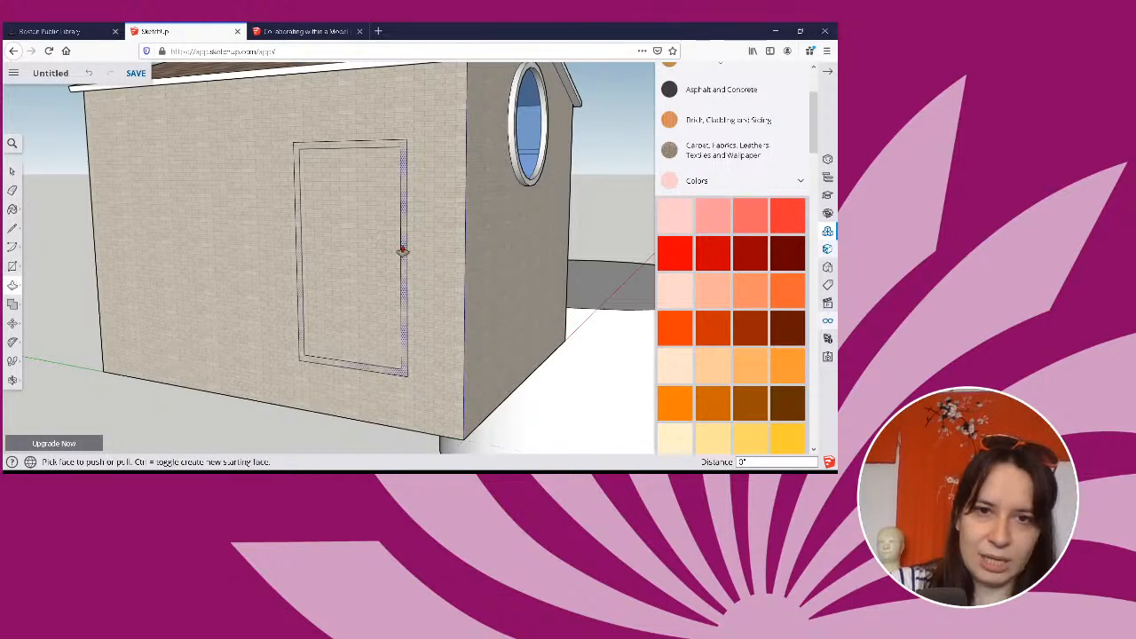
pyautogui.click(399, 253)
pyautogui.write('2')
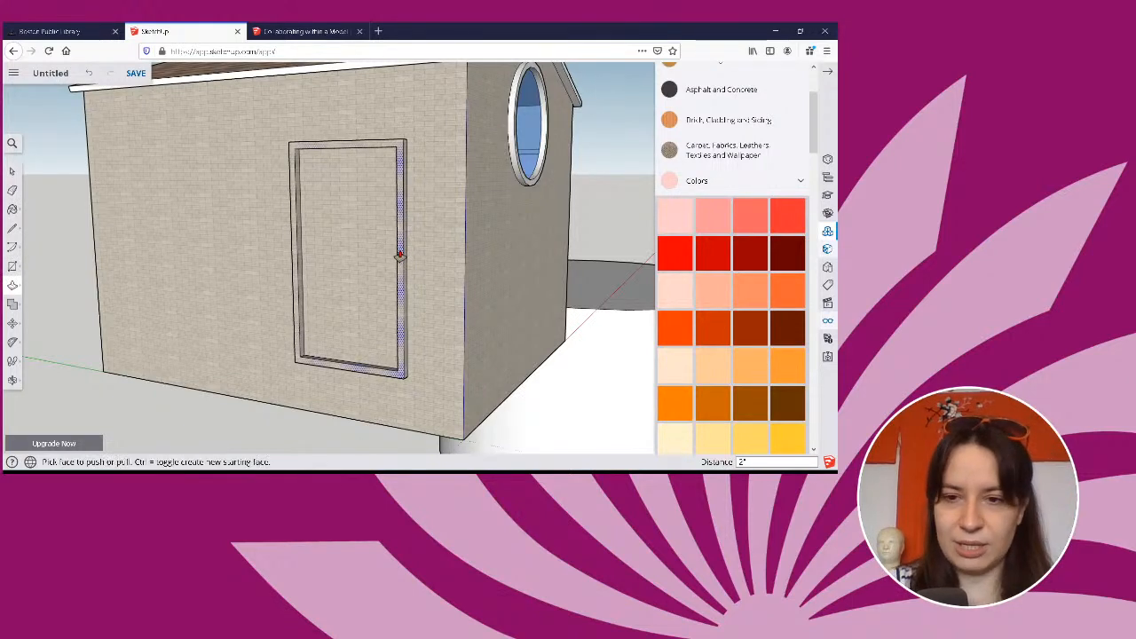
pyautogui.press('Return')
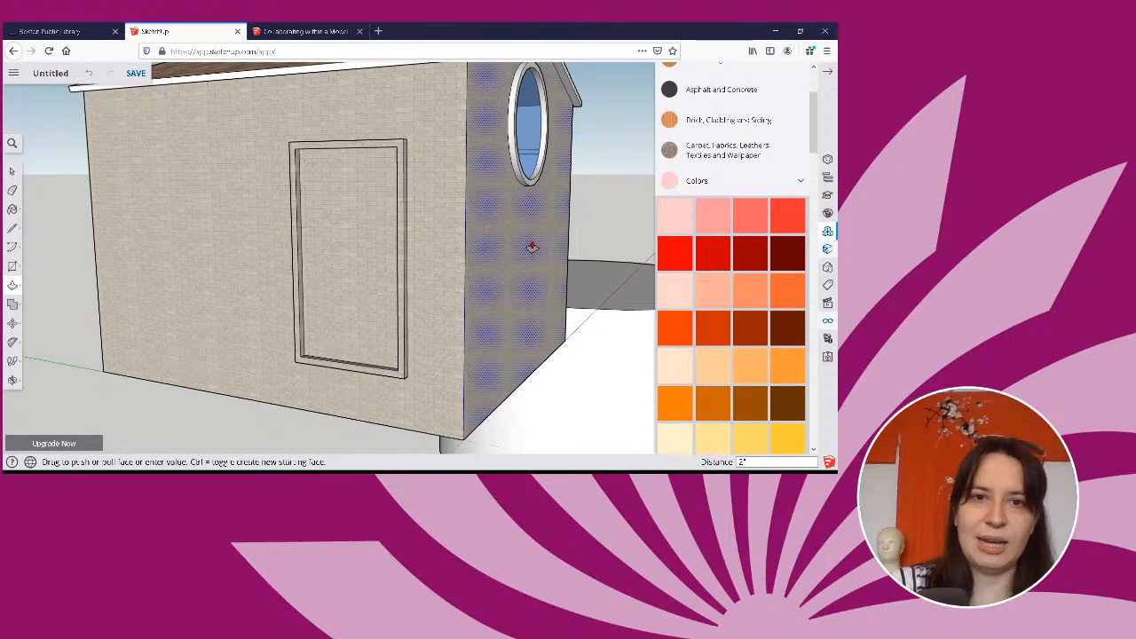
# Paint the panel inside the side-wall frame with Translucent Glass Blue from the Glass and Mirrors materials.
pyautogui.moveTo(533, 248); pyautogui.dragTo(388, 264, button='middle')
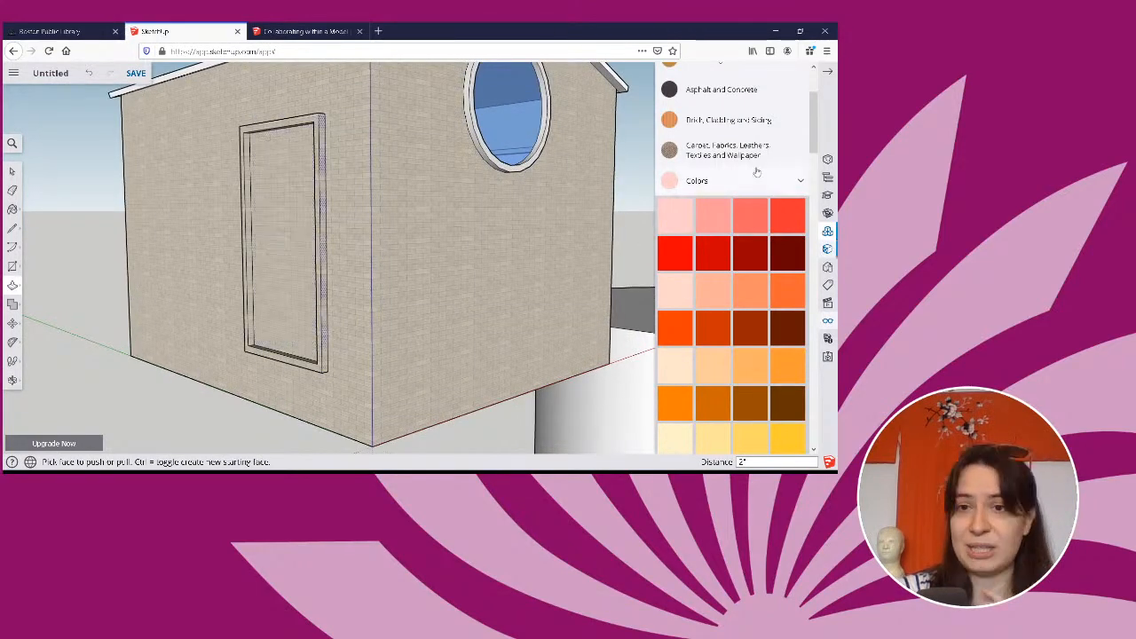
pyautogui.click(757, 174)
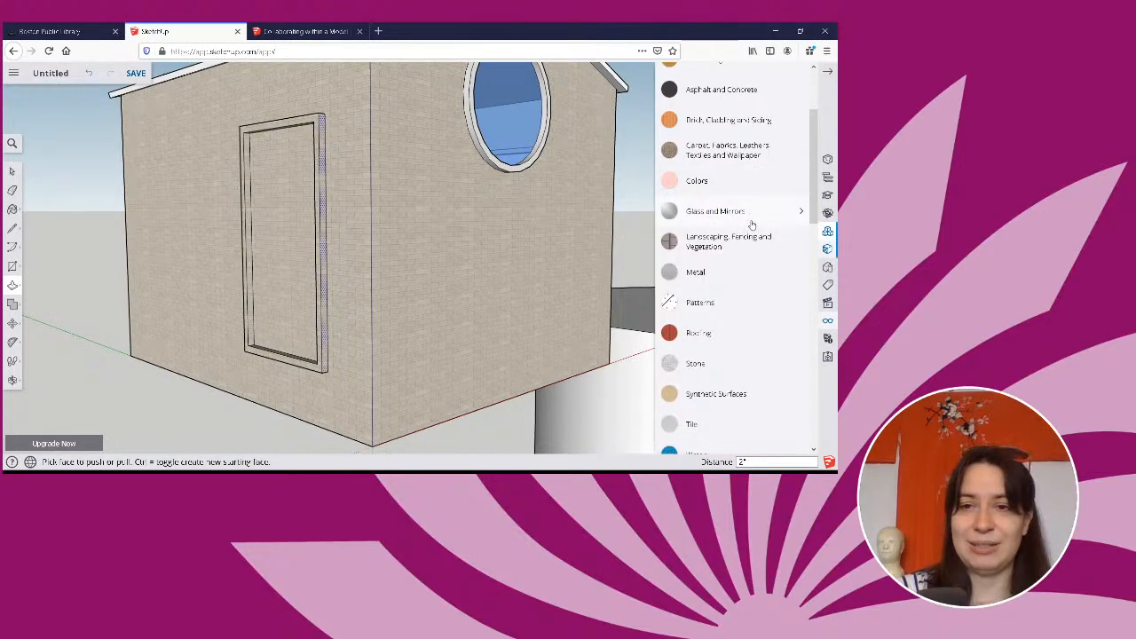
pyautogui.click(750, 218)
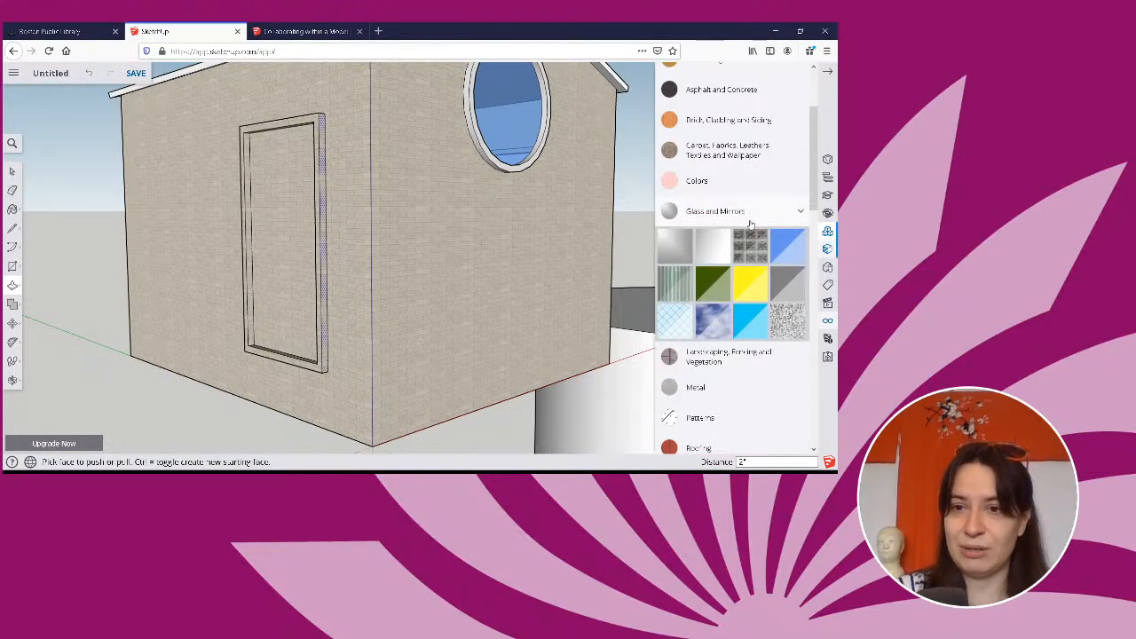
pyautogui.click(723, 250)
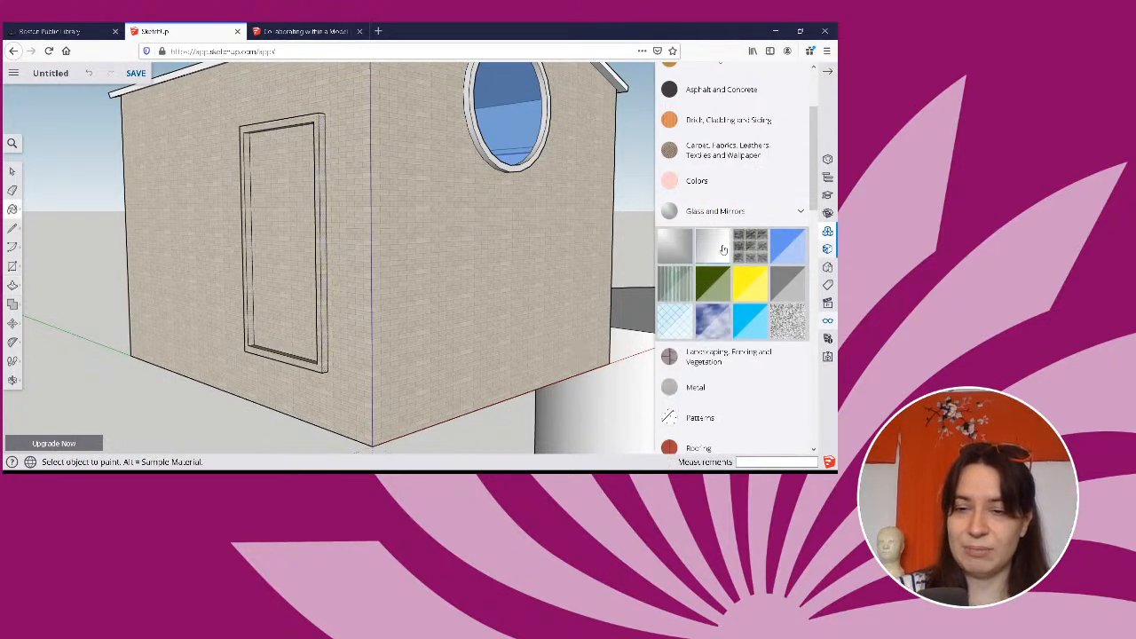
pyautogui.click(804, 250)
pyautogui.click(300, 219)
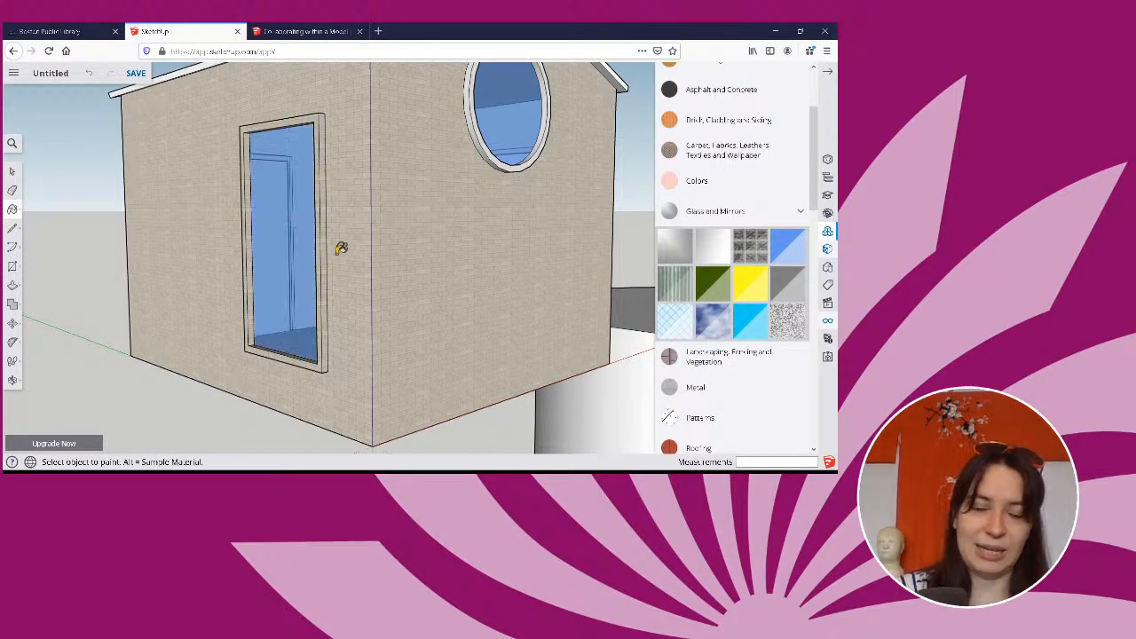
pyautogui.moveTo(343, 246); pyautogui.dragTo(464, 273, button='middle')
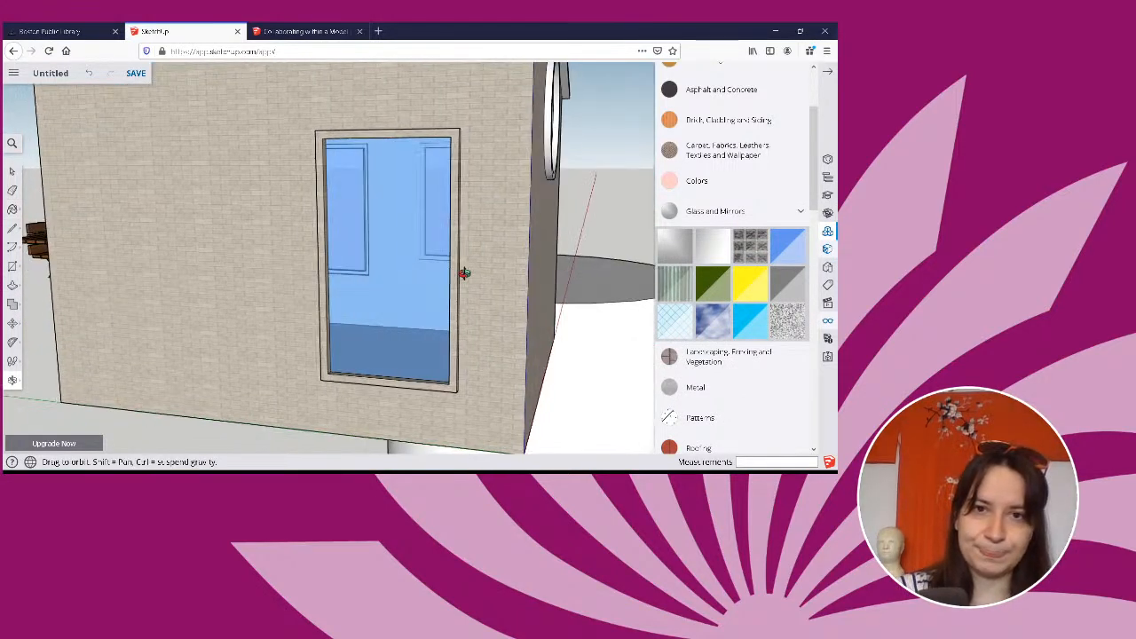
pyautogui.moveTo(464, 274); pyautogui.dragTo(373, 142, button='middle')
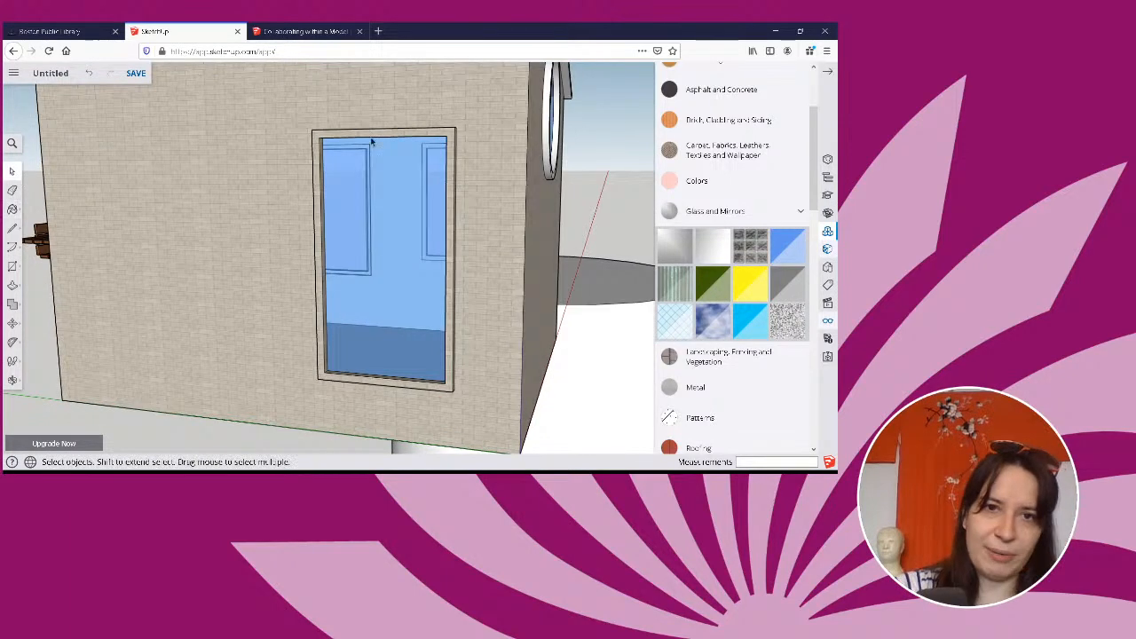
pyautogui.click(376, 136)
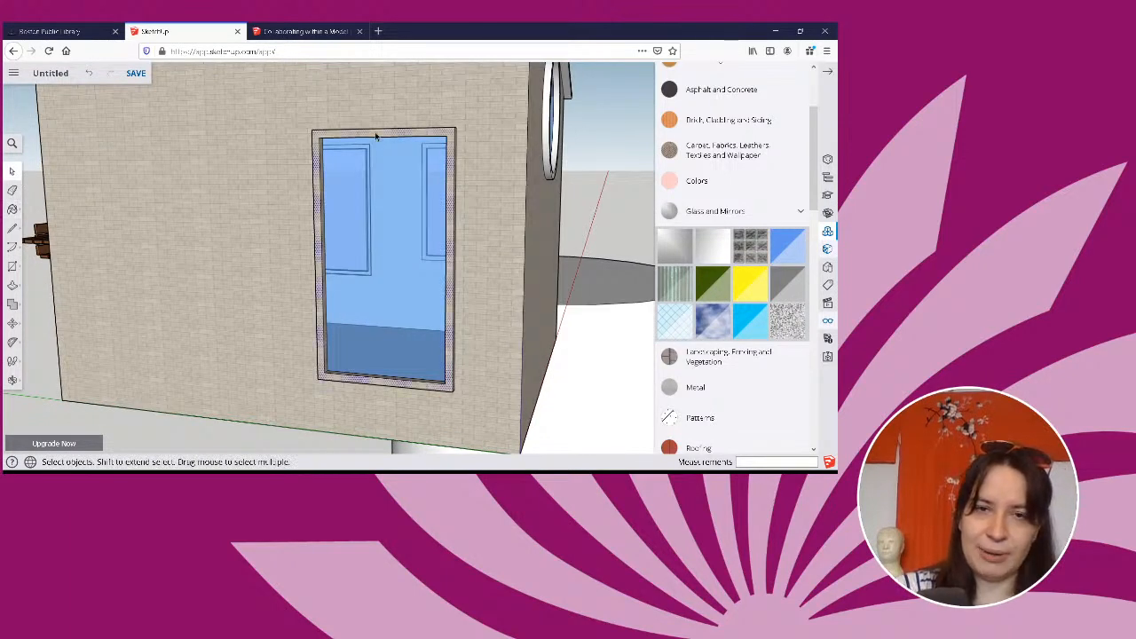
pyautogui.rightClick(469, 168)
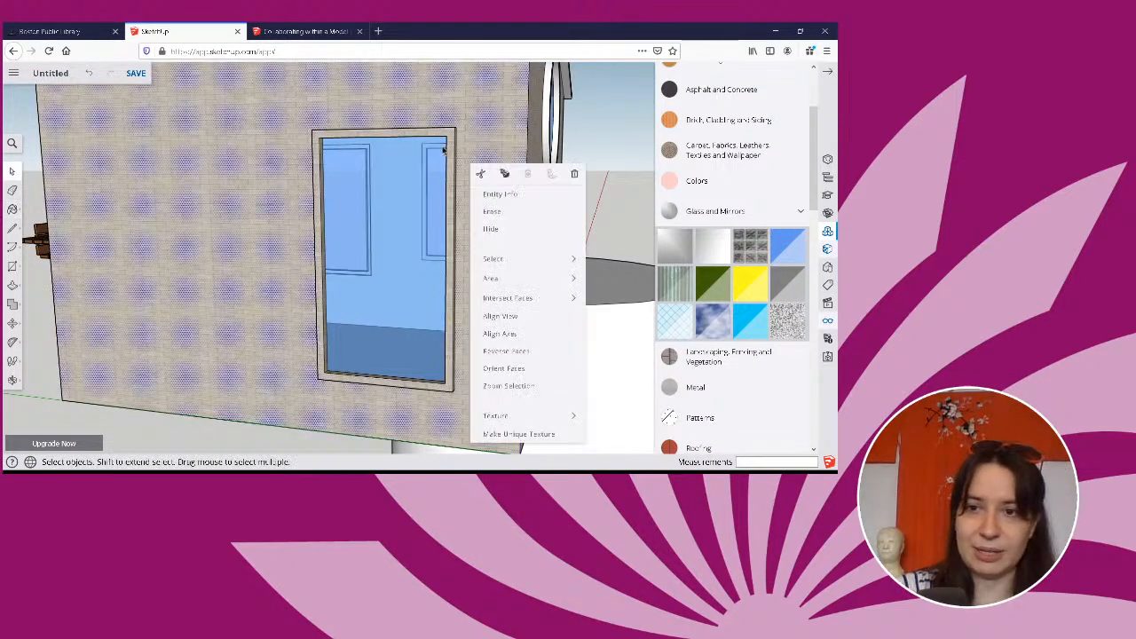
pyautogui.click(697, 180)
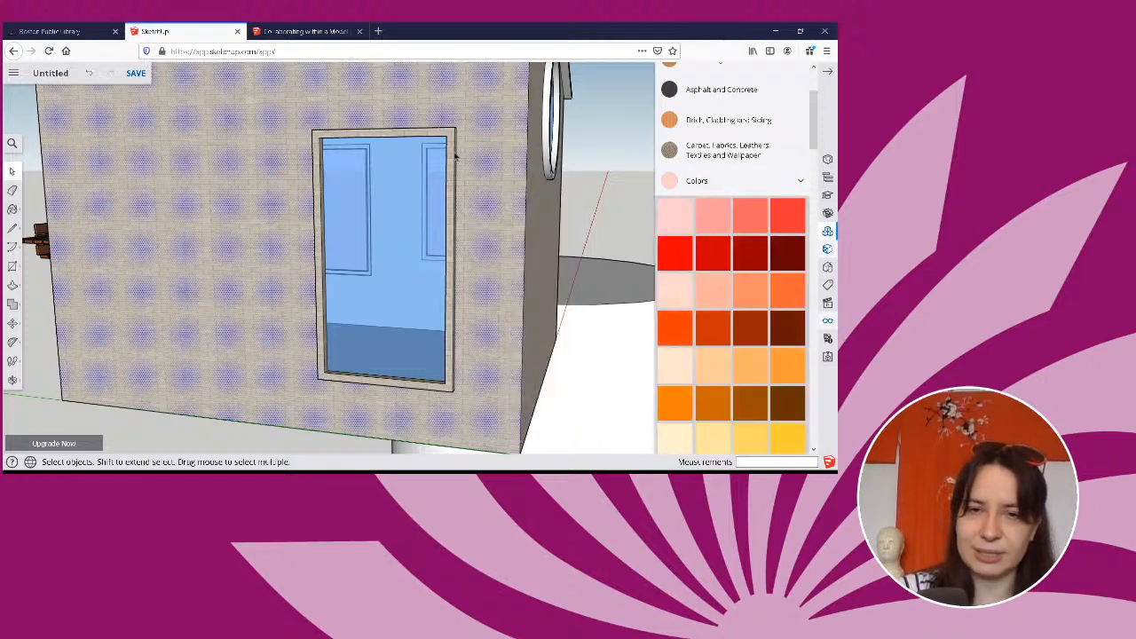
pyautogui.click(408, 136)
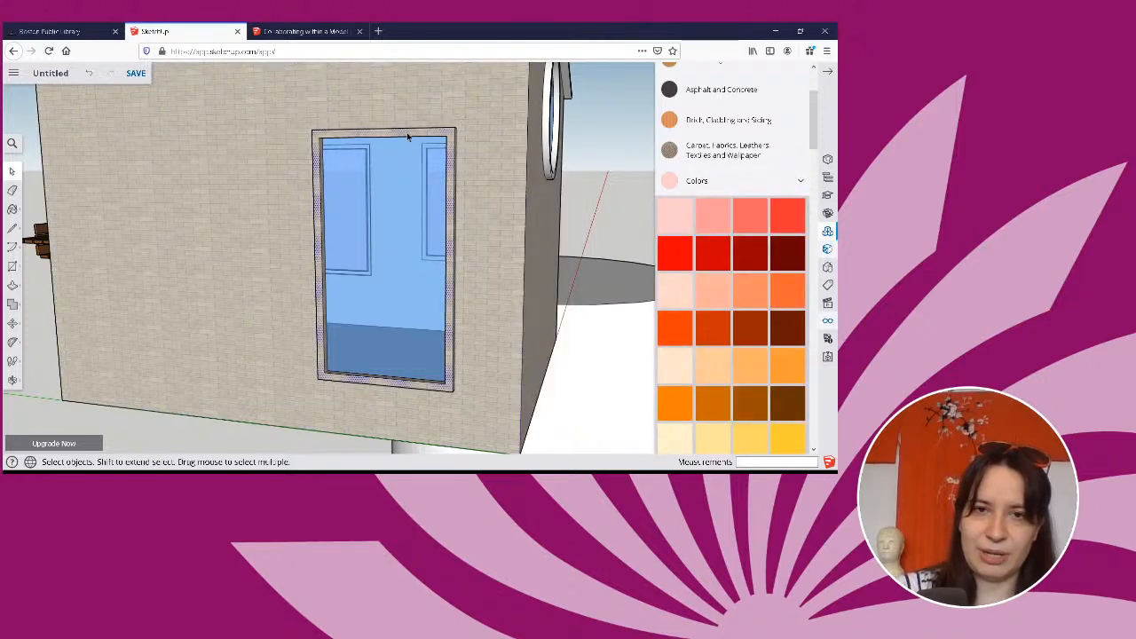
pyautogui.rightClick(406, 133)
pyautogui.moveTo(464, 232)
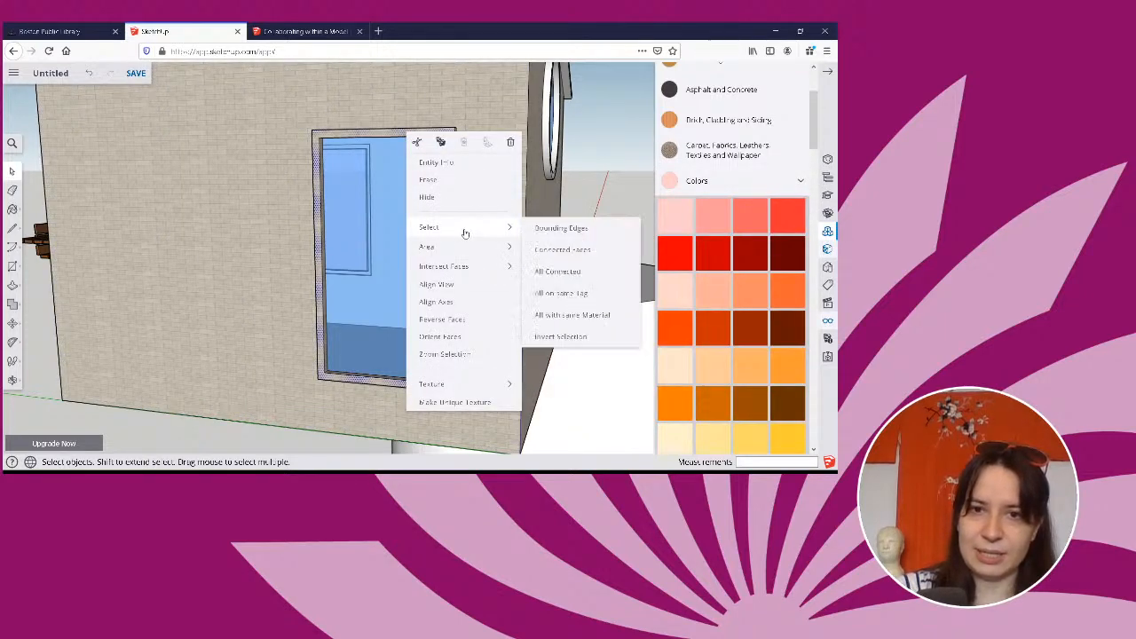
pyautogui.click(561, 277)
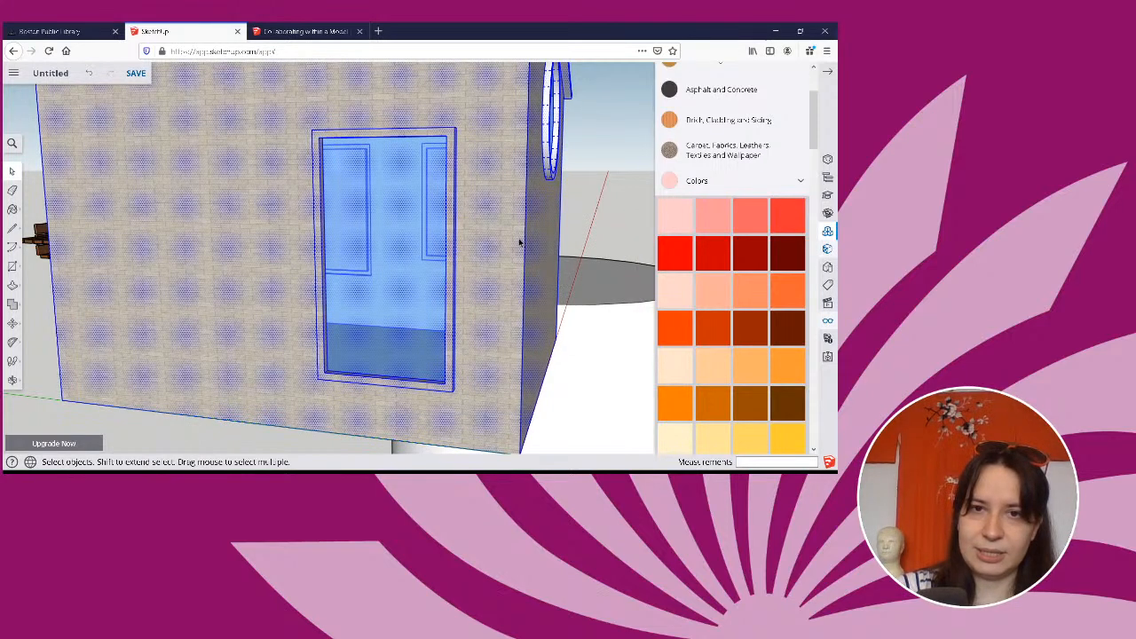
pyautogui.click(578, 210)
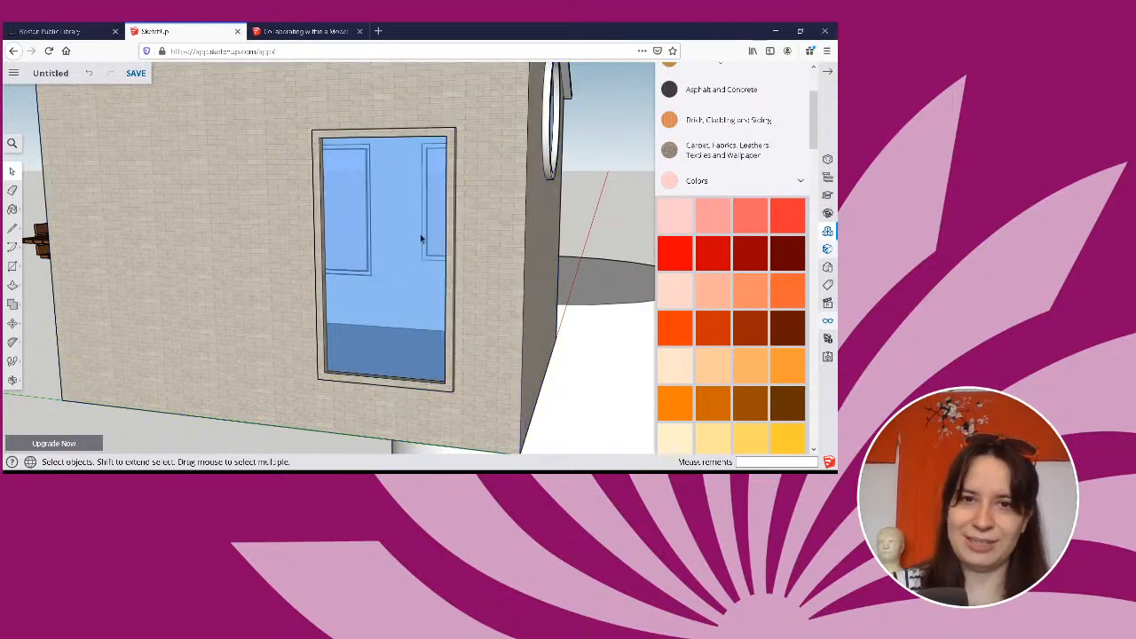
# Select the side window frame's connected faces and paint them with the pink Color A02.
pyautogui.click(405, 139)
pyautogui.rightClick(405, 135)
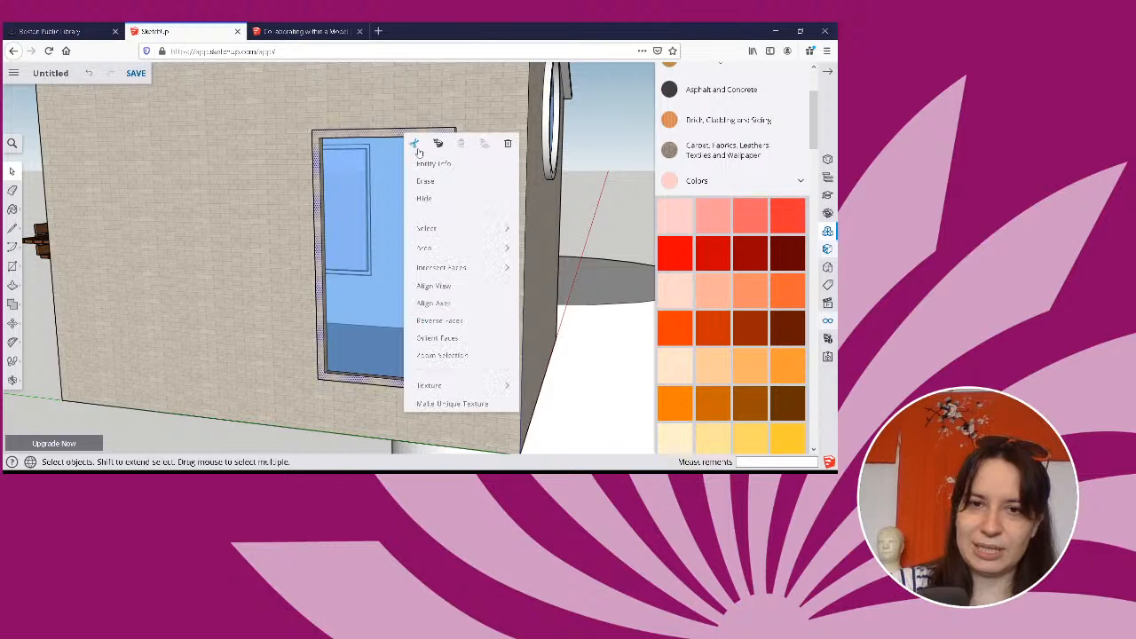
pyautogui.moveTo(435, 229)
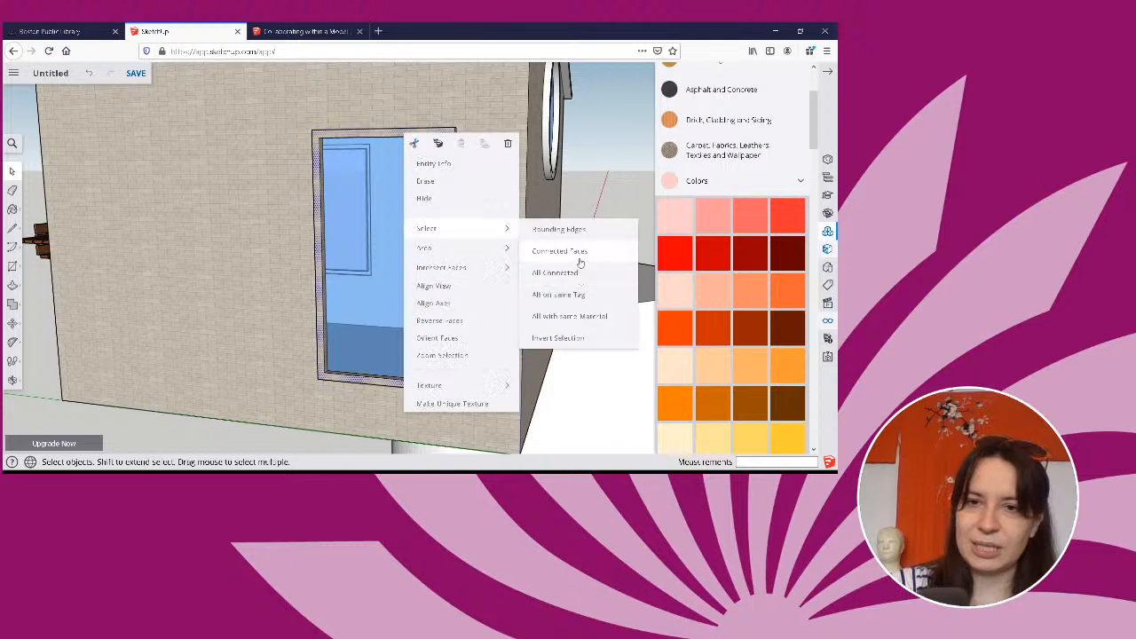
pyautogui.click(579, 259)
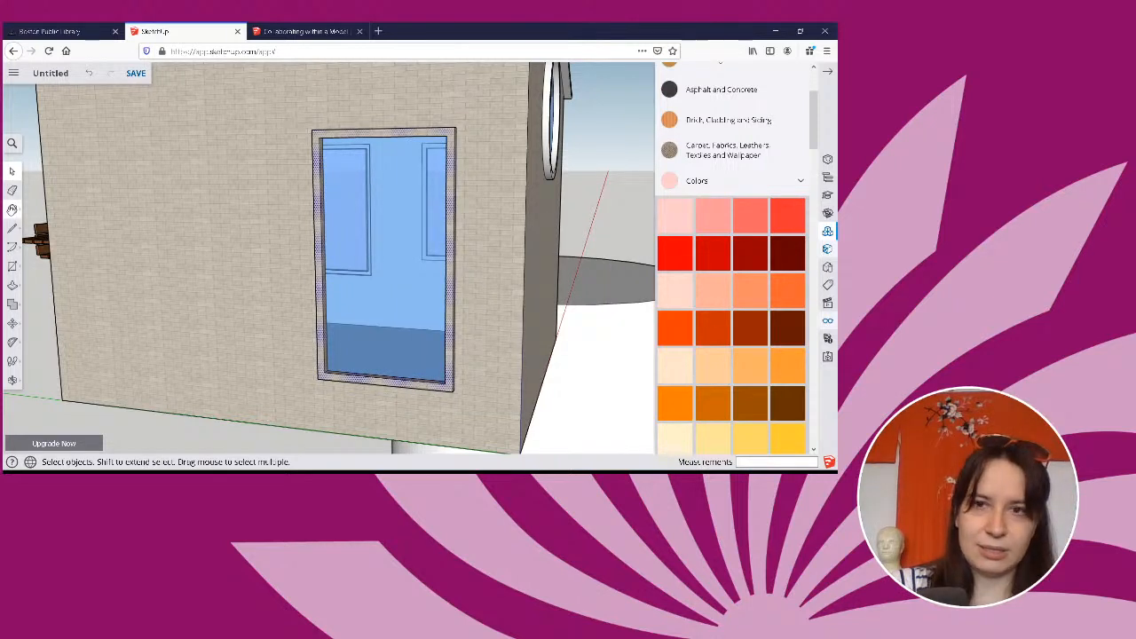
pyautogui.click(12, 209)
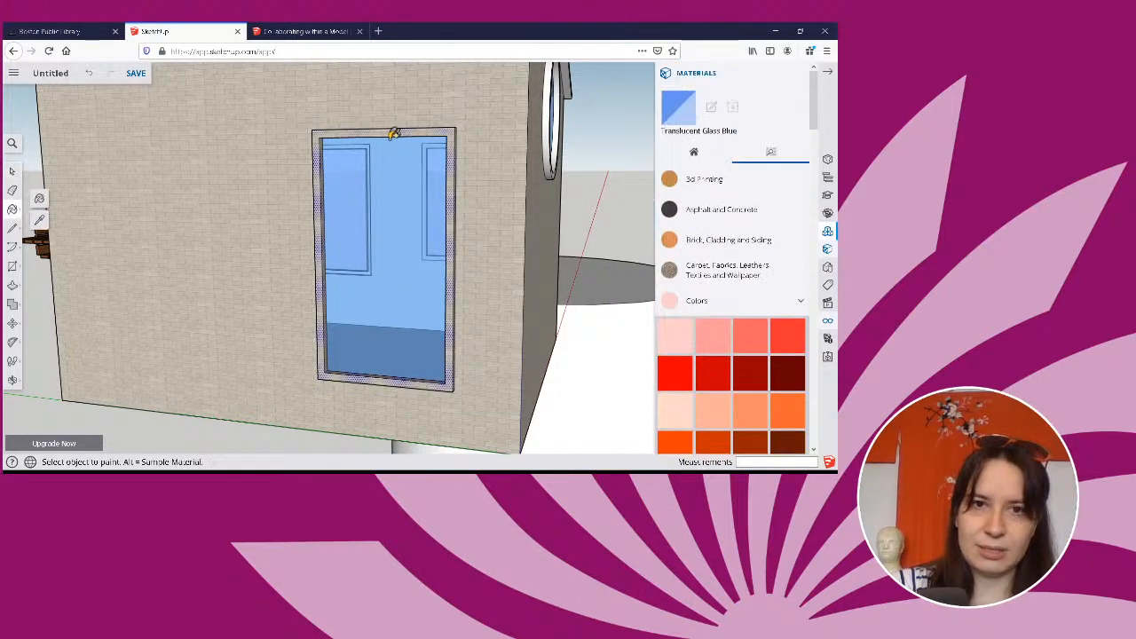
pyautogui.click(713, 334)
pyautogui.click(377, 126)
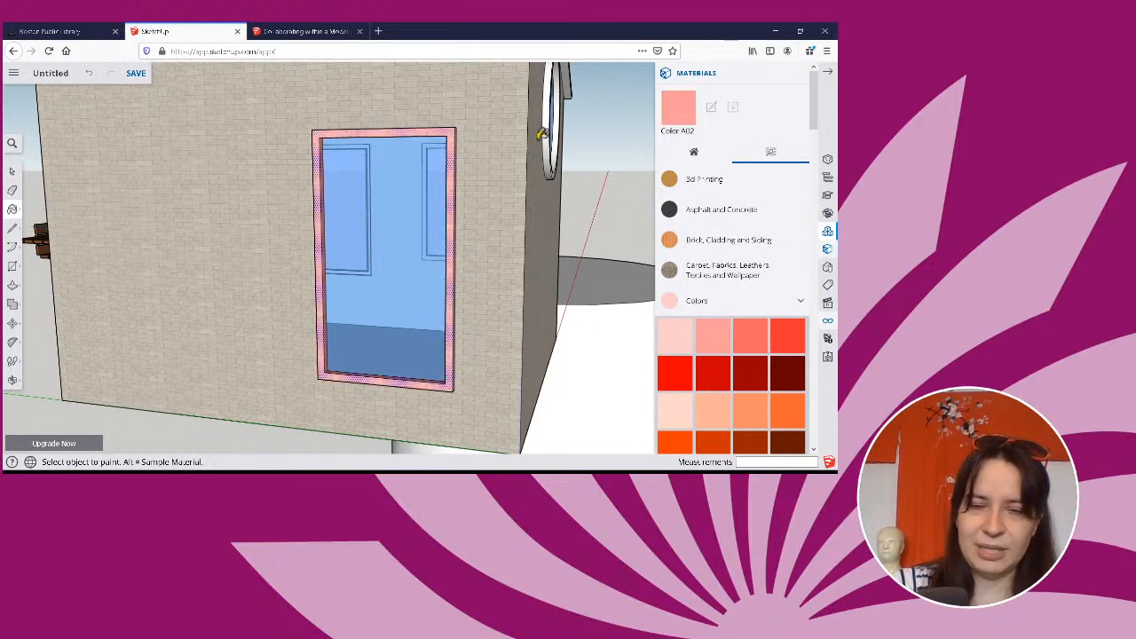
# Select all connected geometry of the round pool beside the house and delete it.
pyautogui.moveTo(544, 133); pyautogui.dragTo(515, 34, button='middle')
pyautogui.moveTo(349, 72)
pyautogui.mouseDown(button='middle')
pyautogui.moveTo(296, 127)
pyautogui.moveTo(358, 147)
pyautogui.moveTo(460, 151)
pyautogui.moveTo(464, 168)
pyautogui.moveTo(262, 177)
pyautogui.moveTo(274, 177)
pyautogui.moveTo(229, 267)
pyautogui.mouseUp(button='middle')
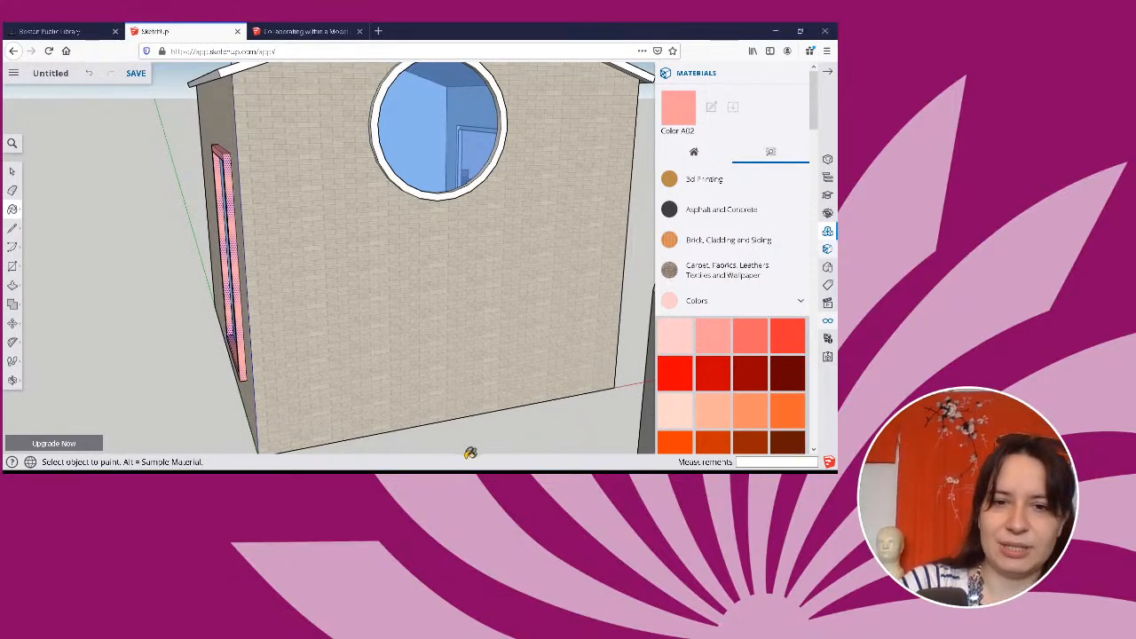
pyautogui.scroll(-5, 452, 193)
pyautogui.moveTo(587, 228); pyautogui.dragTo(507, 257, button='middle')
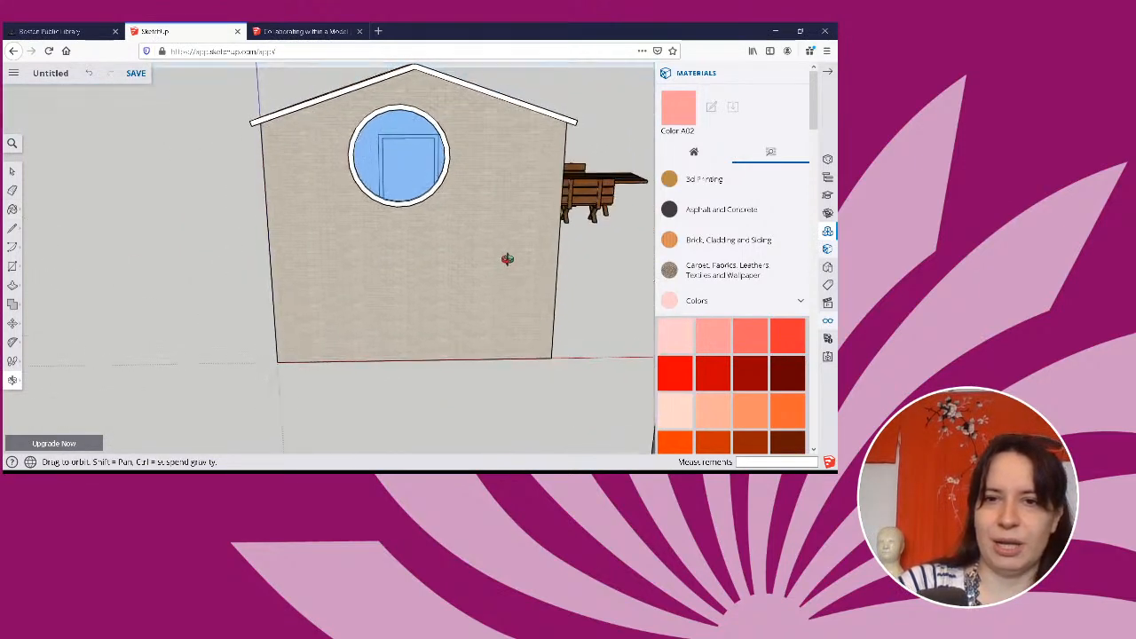
pyautogui.click(827, 73)
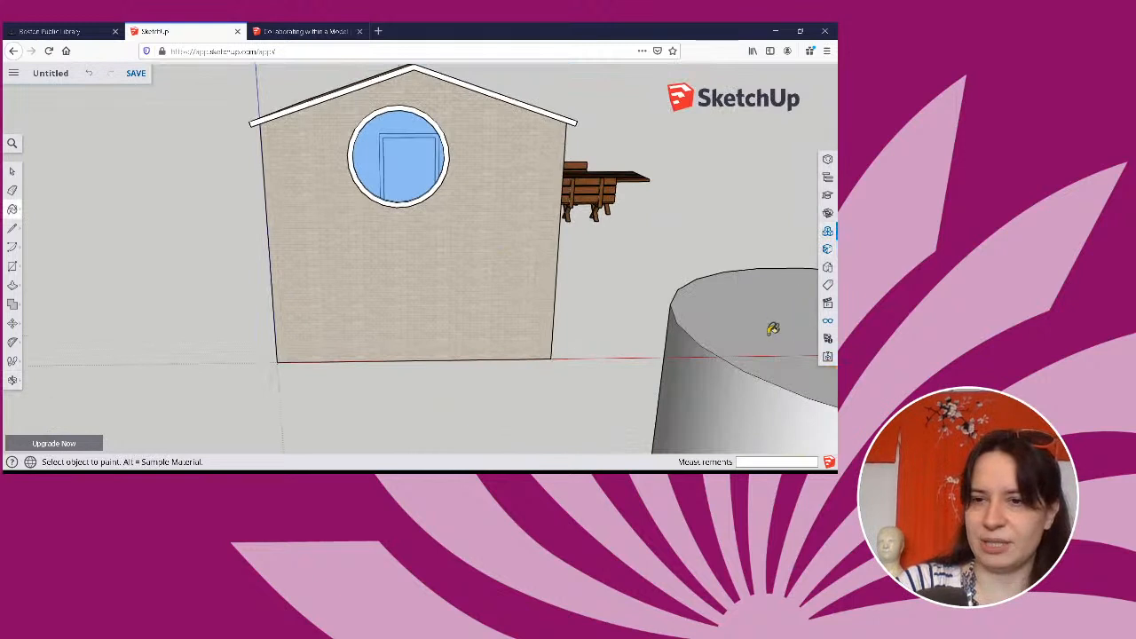
pyautogui.click(13, 170)
pyautogui.click(721, 377)
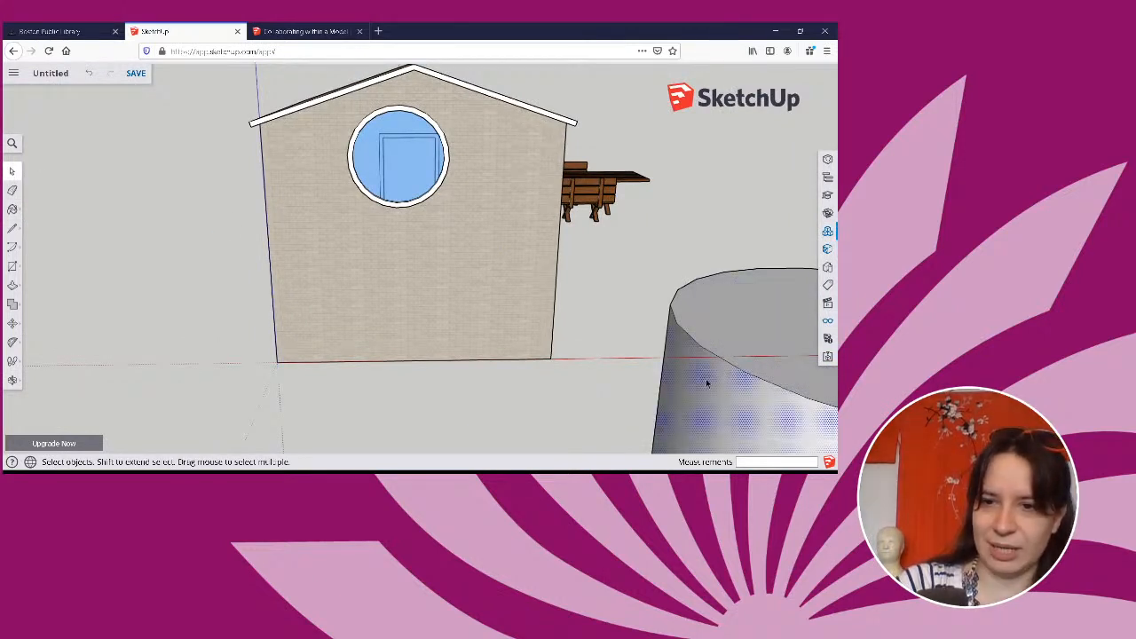
pyautogui.rightClick(708, 384)
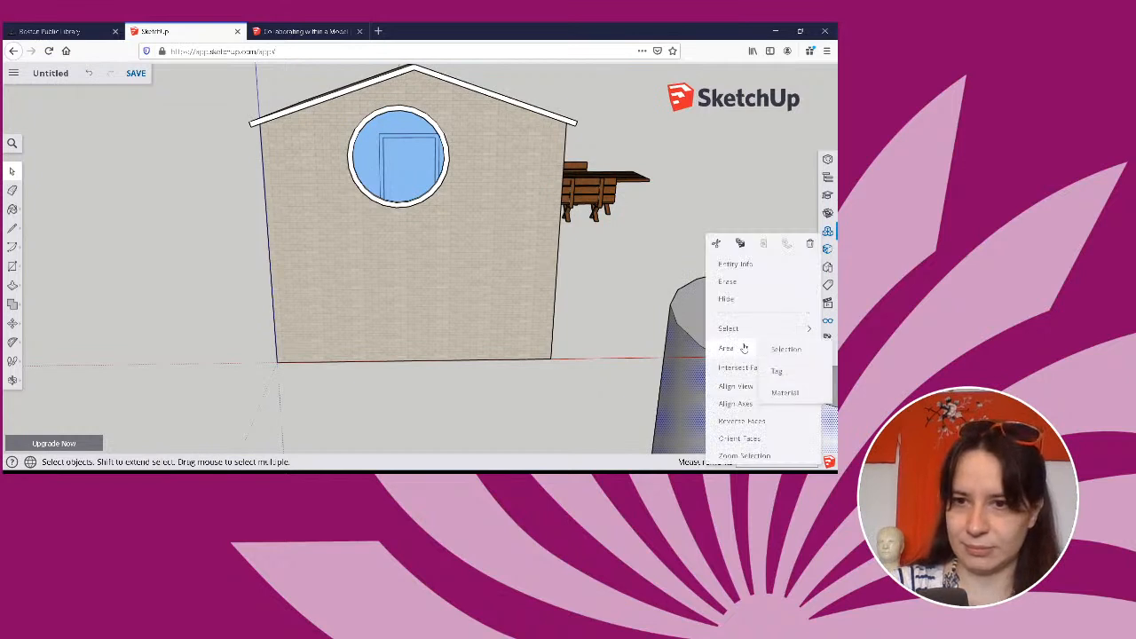
pyautogui.moveTo(751, 374)
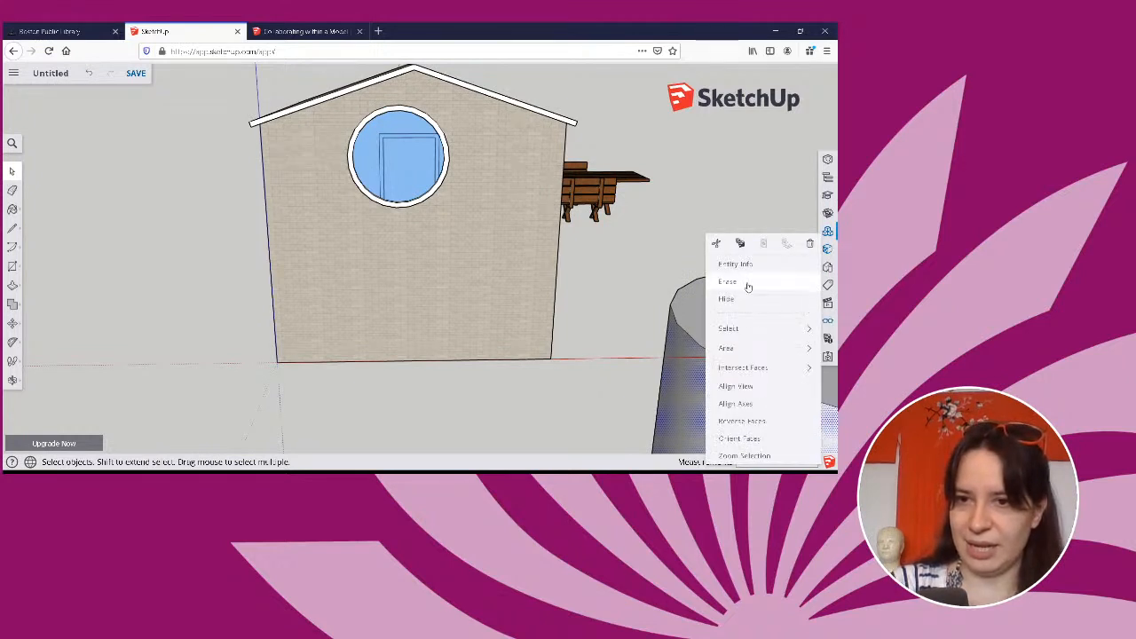
pyautogui.moveTo(744, 334)
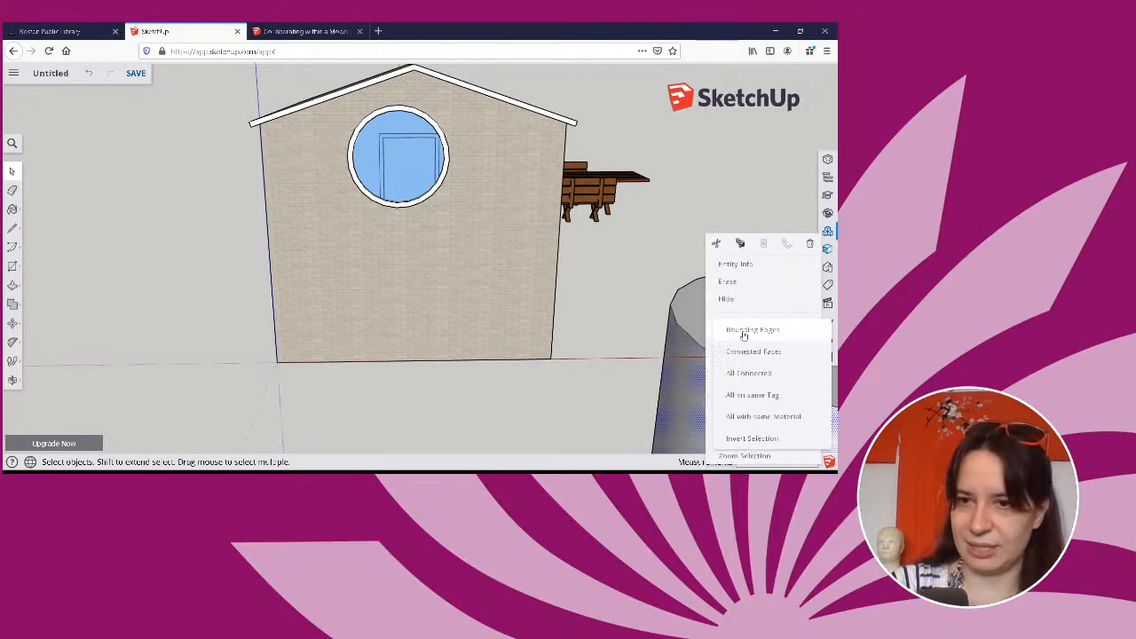
pyautogui.click(759, 373)
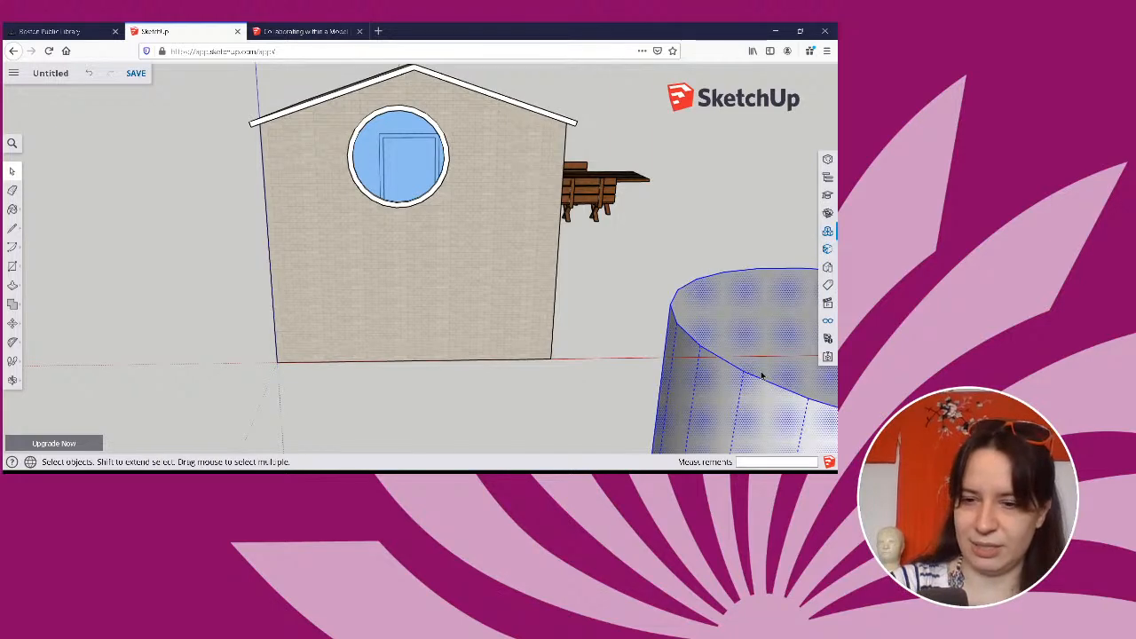
pyautogui.press('Delete')
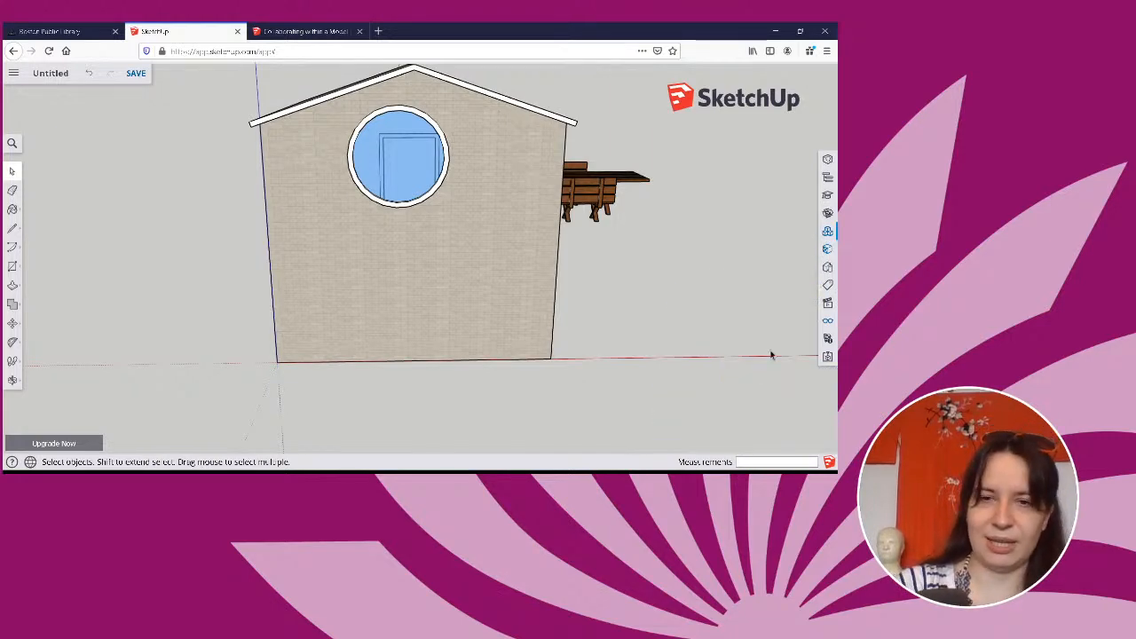
# View the house in the standard front view of the door wall and the side view of the pink-framed window.
pyautogui.moveTo(771, 352); pyautogui.dragTo(419, 220, button='middle')
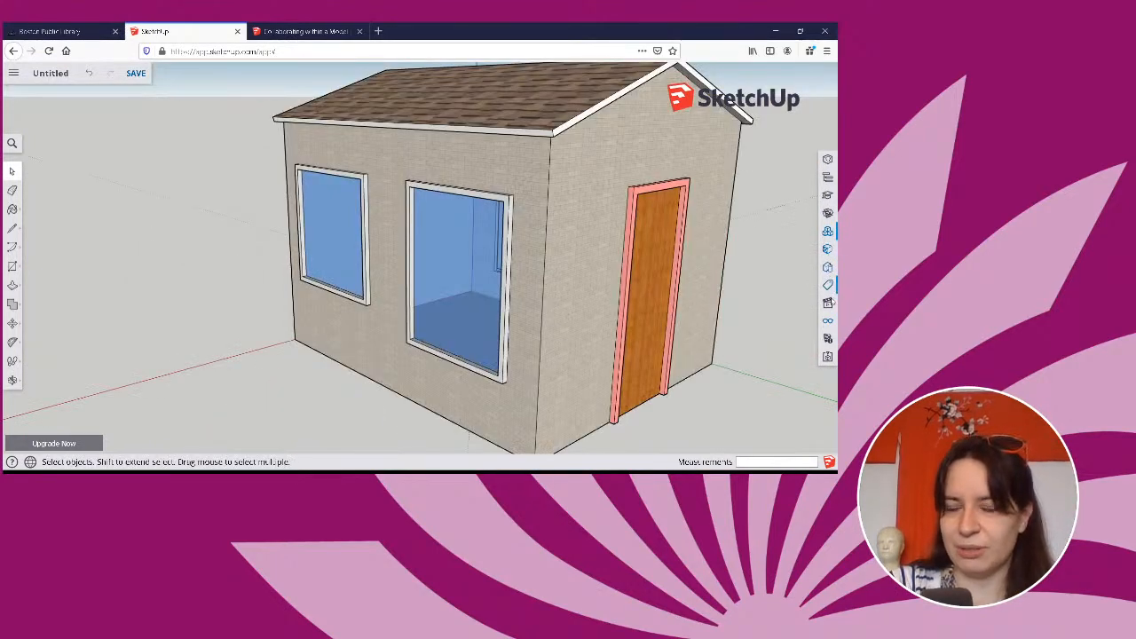
pyautogui.click(829, 304)
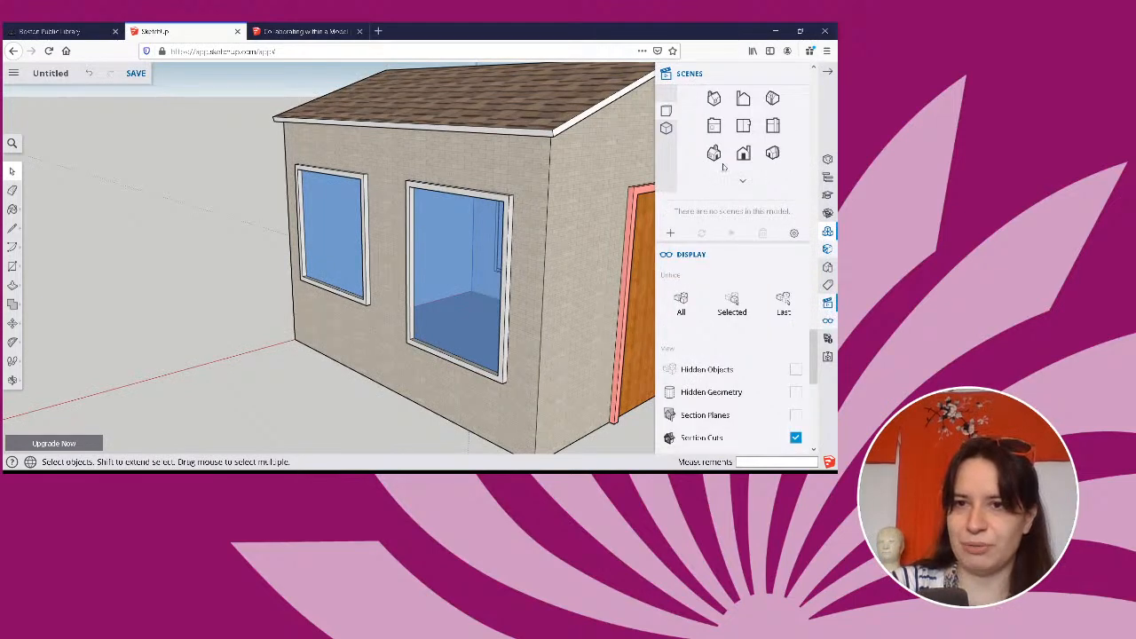
pyautogui.click(744, 126)
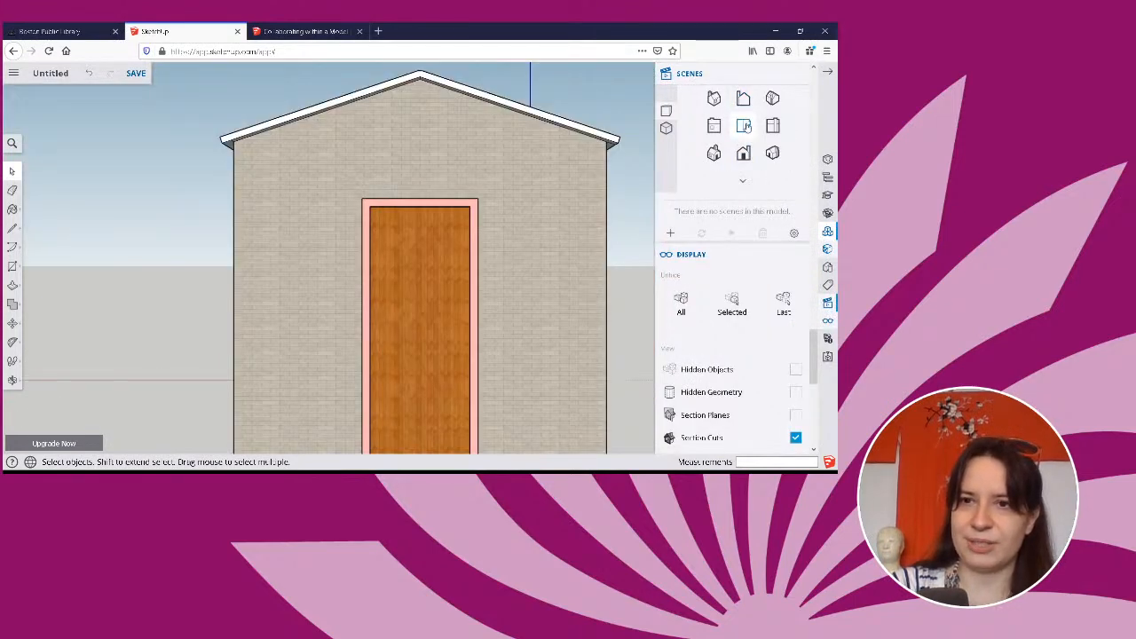
pyautogui.click(745, 127)
pyautogui.click(715, 129)
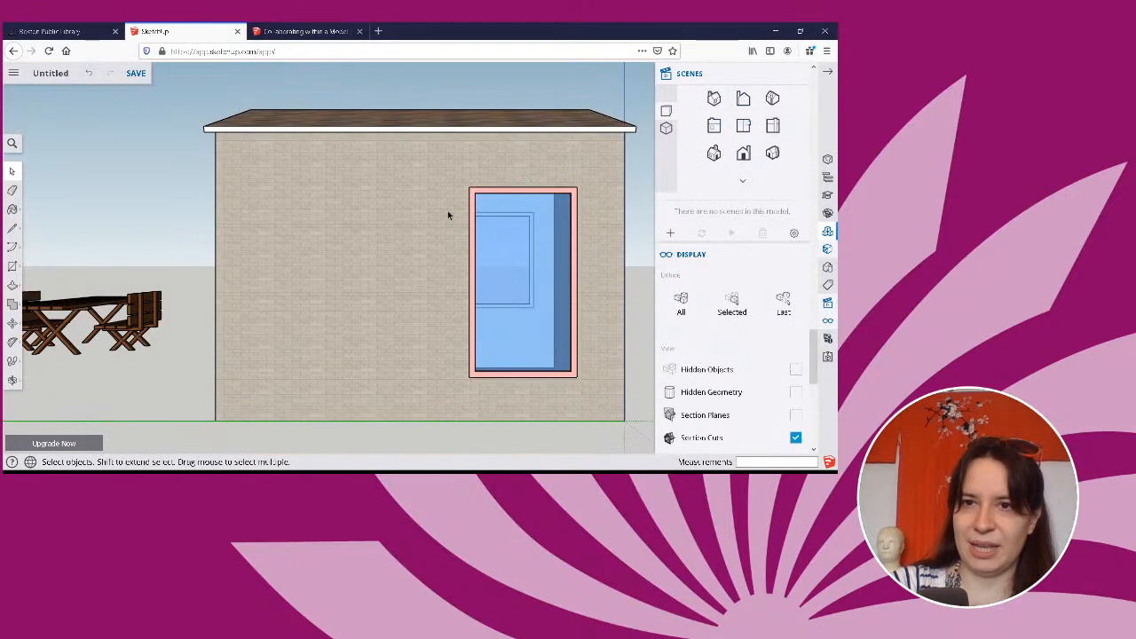
# Compare the side of the house in parallel projection and perspective, then view the roof from above in parallel projection.
pyautogui.click(666, 129)
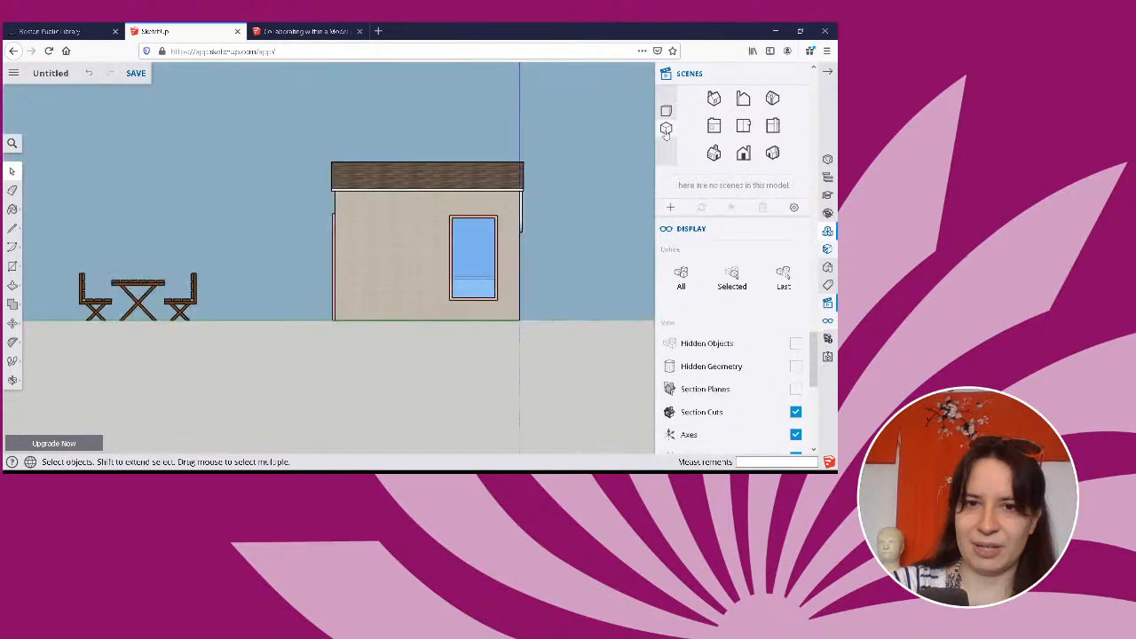
pyautogui.click(666, 129)
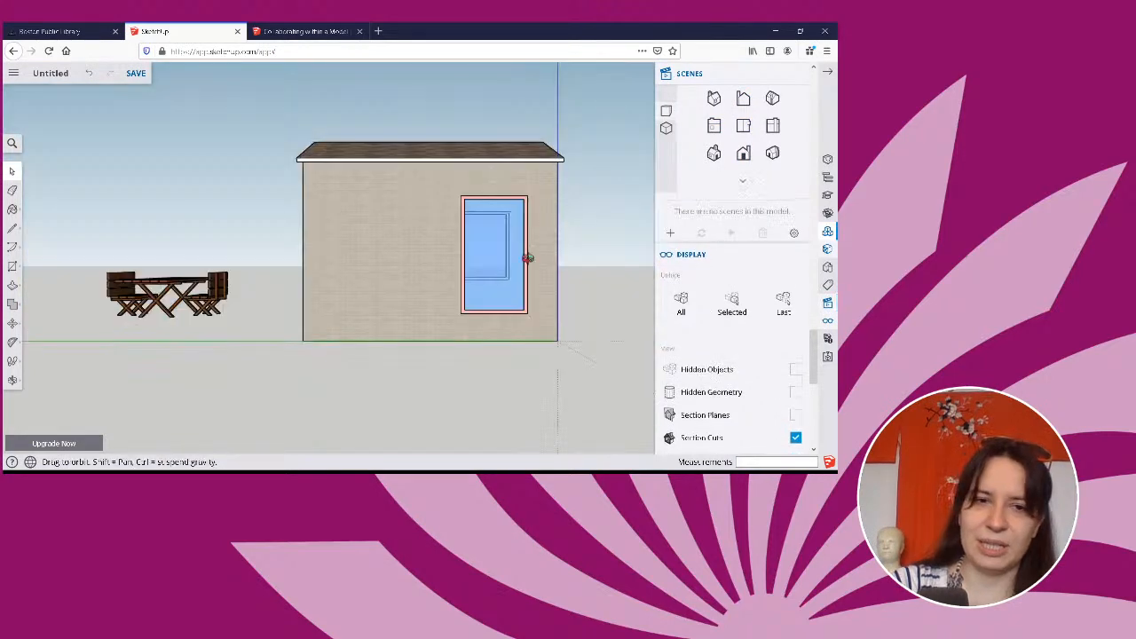
pyautogui.click(665, 129)
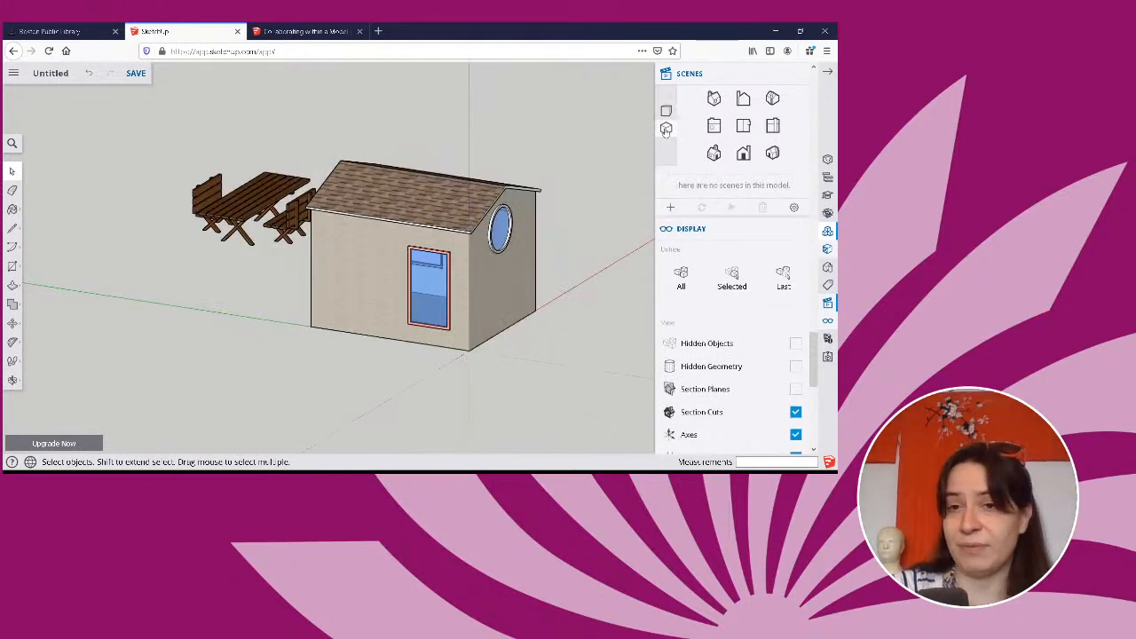
pyautogui.click(665, 129)
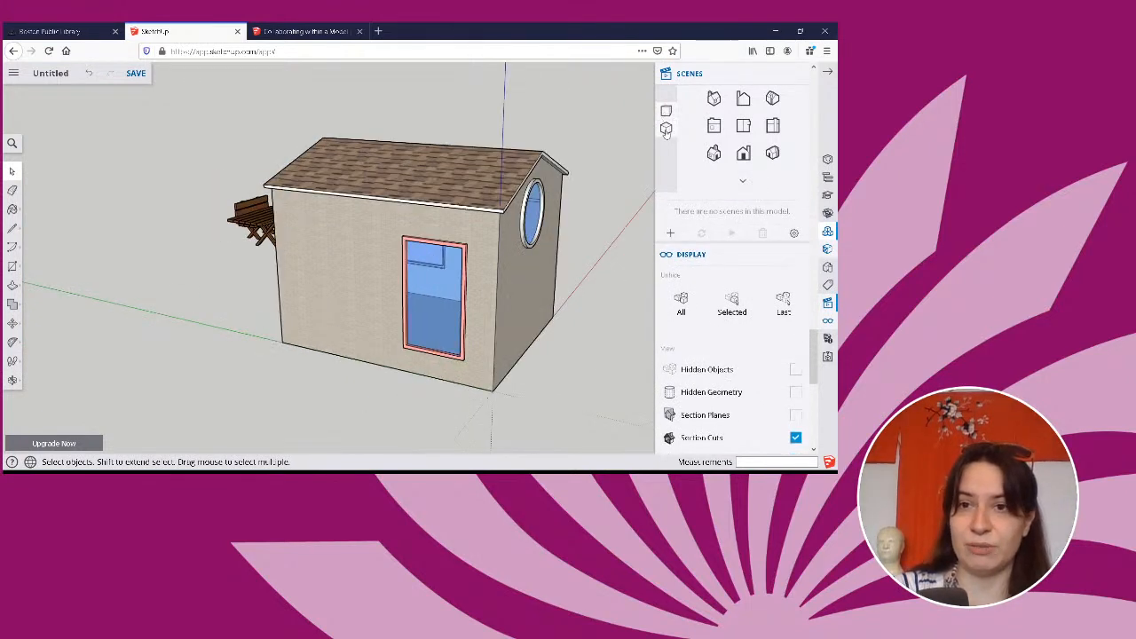
pyautogui.click(666, 129)
pyautogui.moveTo(545, 231); pyautogui.dragTo(676, 456, button='middle')
pyautogui.moveTo(579, 328); pyautogui.dragTo(553, 352, button='middle')
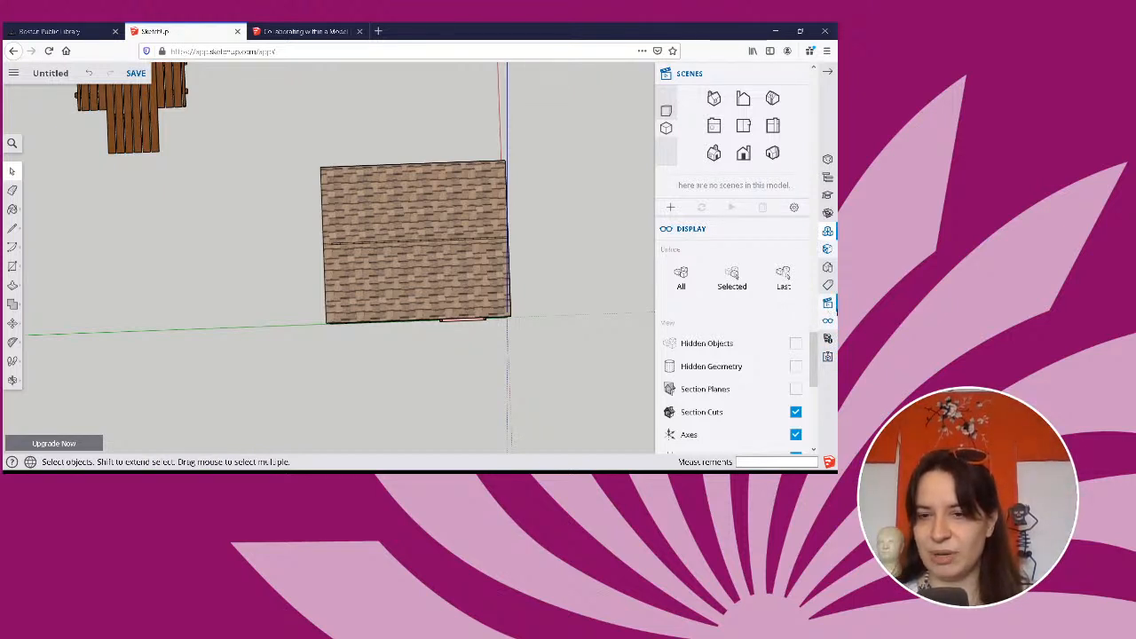
# Close the Display and Materials settings, leaving only Scenes open.
pyautogui.click(798, 231)
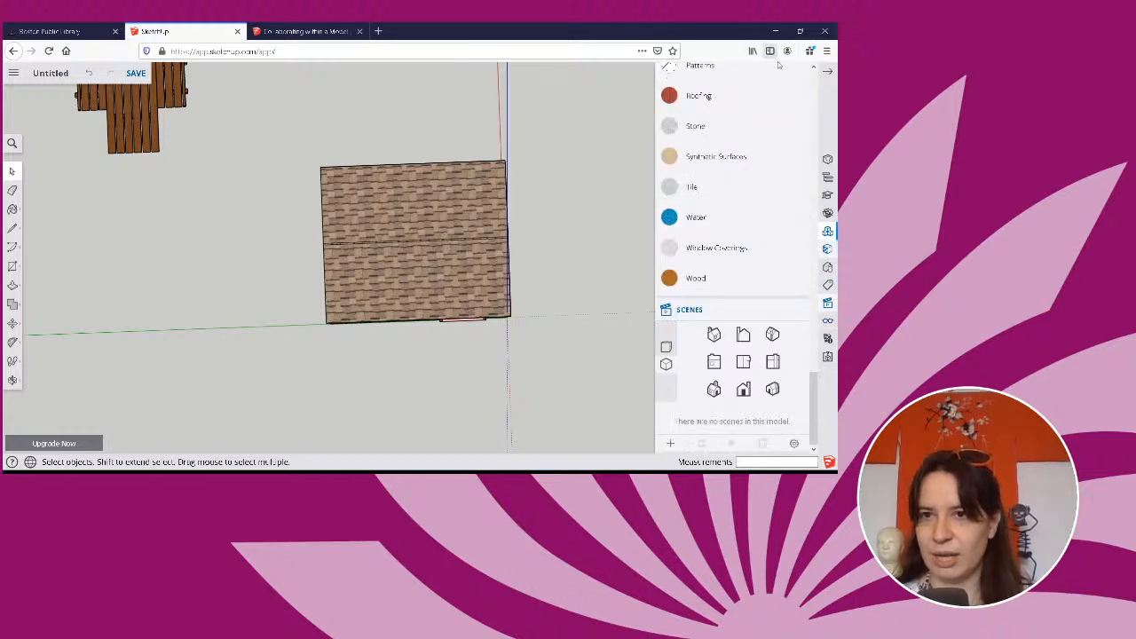
pyautogui.scroll(5, 802, 133)
pyautogui.scroll(15, 800, 181)
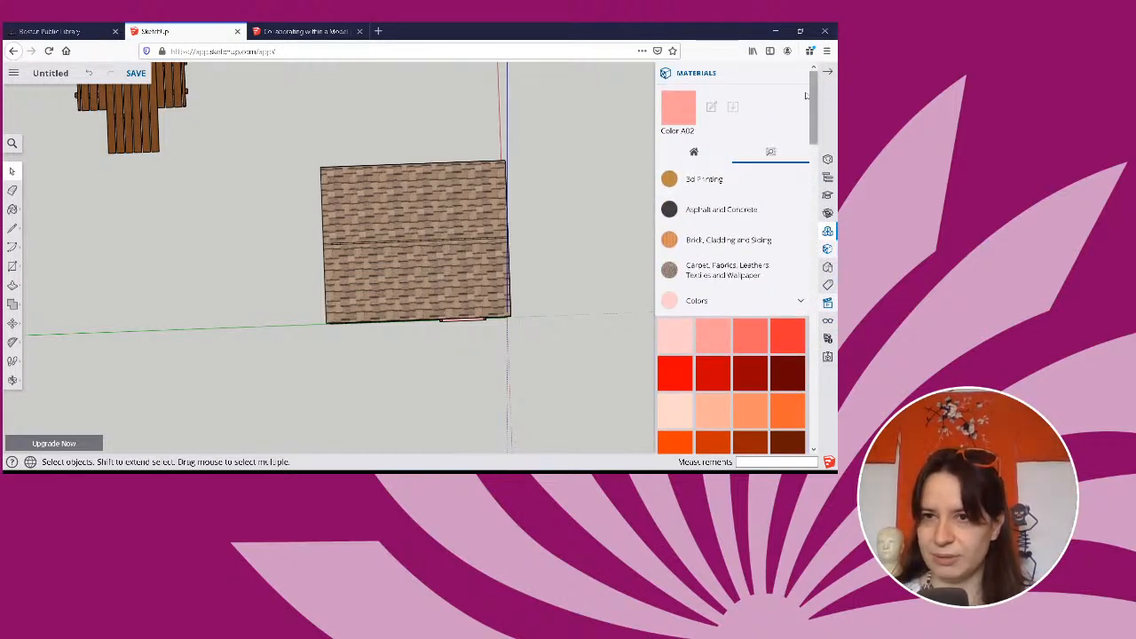
pyautogui.click(797, 75)
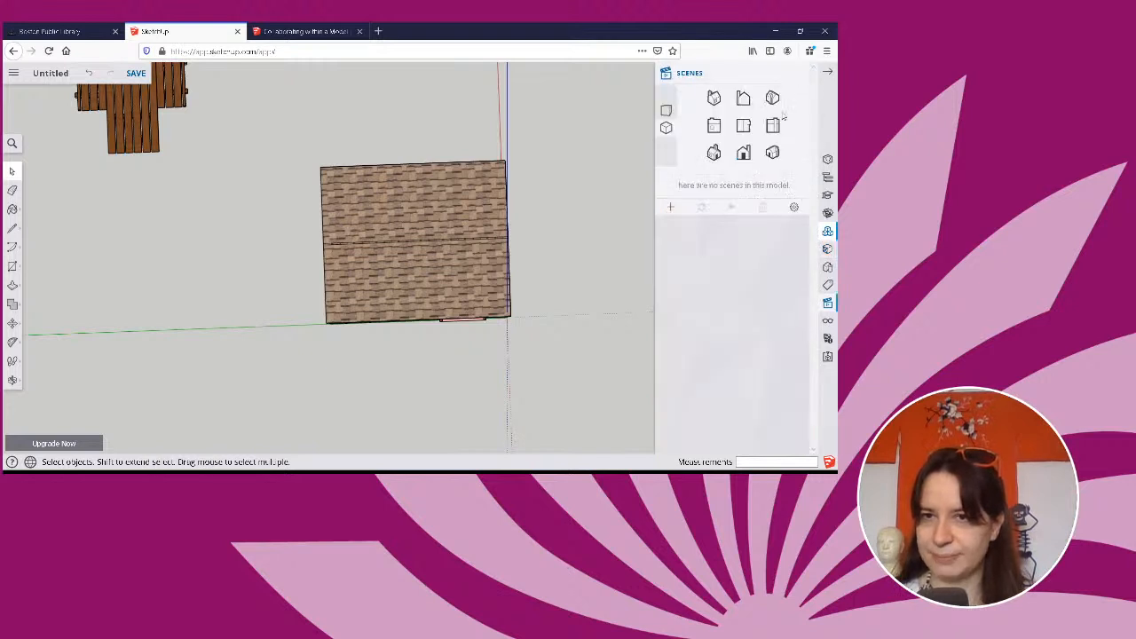
# Compare perspective and parallel projection while viewing the roof, side window and door wall, finishing in perspective.
pyautogui.click(670, 112)
pyautogui.moveTo(534, 155); pyautogui.dragTo(500, 80, button='middle')
pyautogui.scroll(1, 591, 103)
pyautogui.click(666, 130)
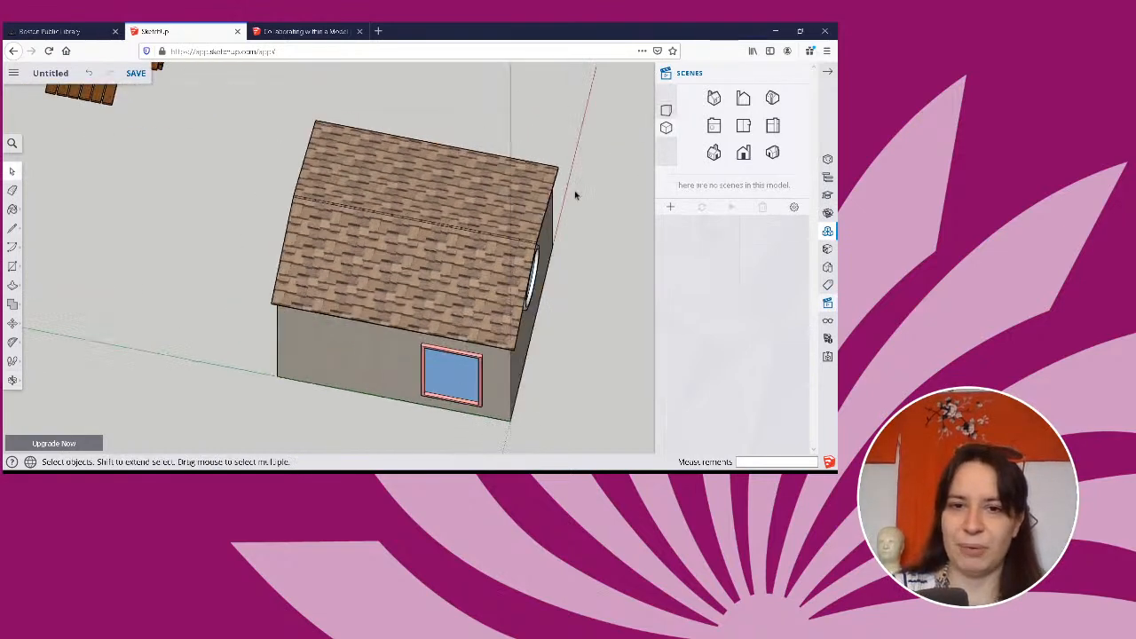
pyautogui.moveTo(548, 158); pyautogui.dragTo(542, 365, button='middle')
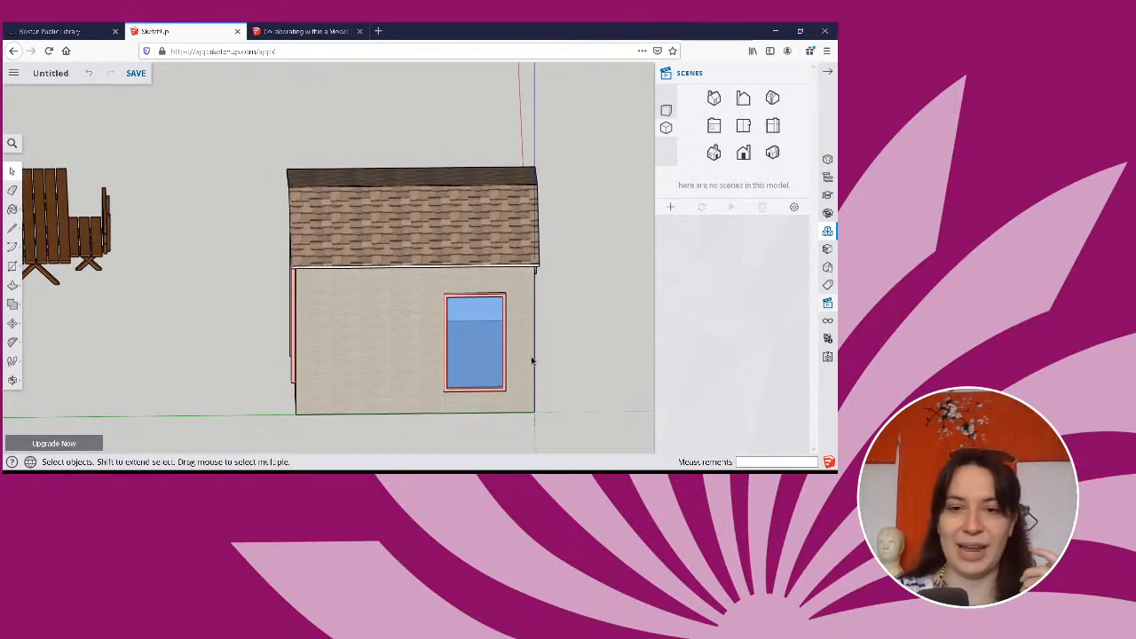
pyautogui.moveTo(534, 339); pyautogui.dragTo(281, 313, button='middle')
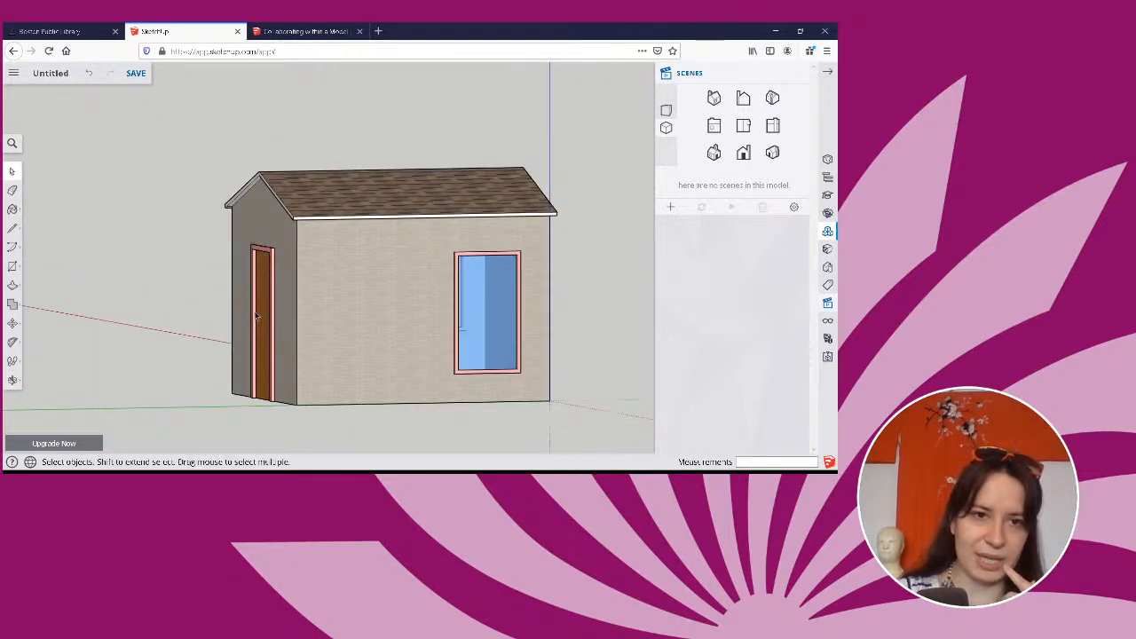
pyautogui.moveTo(373, 348); pyautogui.dragTo(568, 329, button='middle')
pyautogui.moveTo(505, 255); pyautogui.dragTo(422, 182, button='middle')
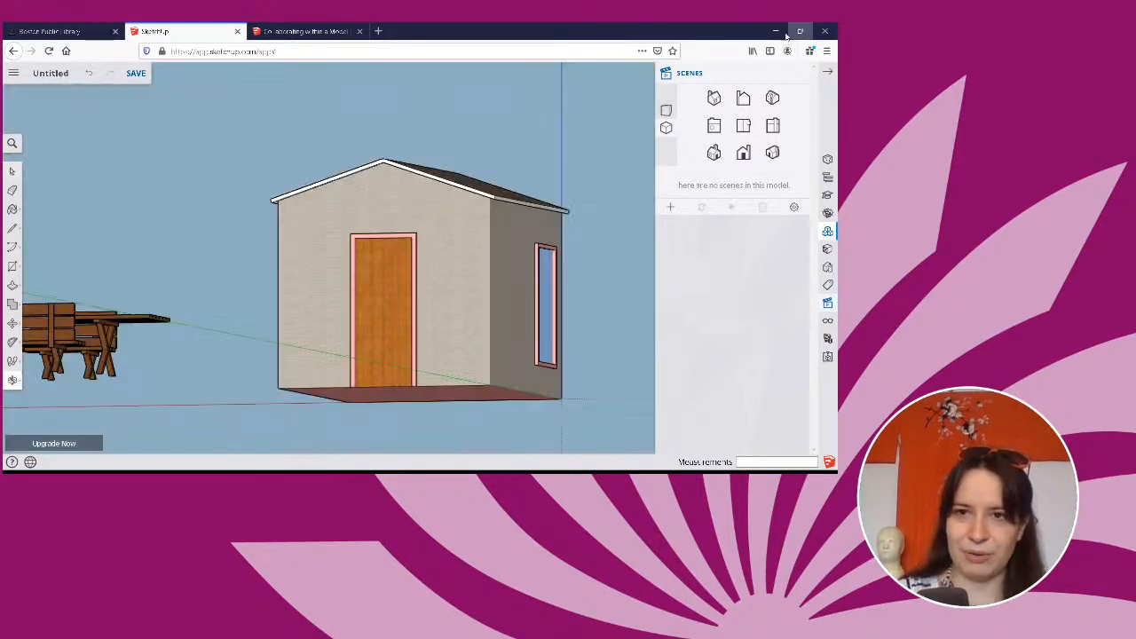
pyautogui.click(666, 111)
pyautogui.moveTo(532, 224); pyautogui.dragTo(433, 252, button='middle')
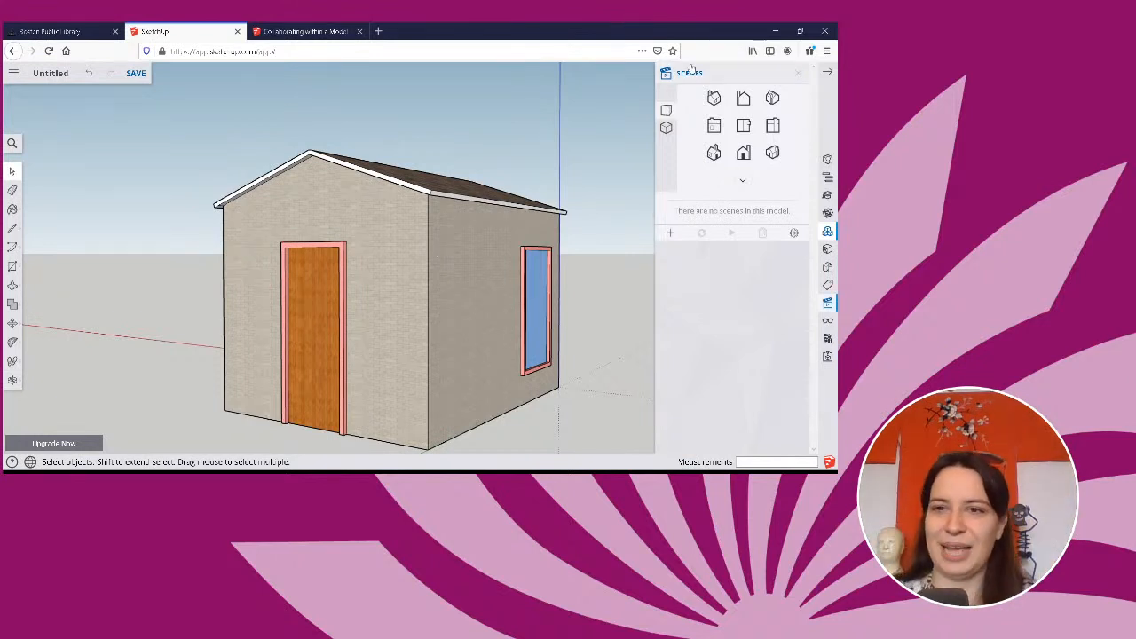
# Cycle through the standard views of the house, including the round-window wall, isometric, top and side views.
pyautogui.click(744, 152)
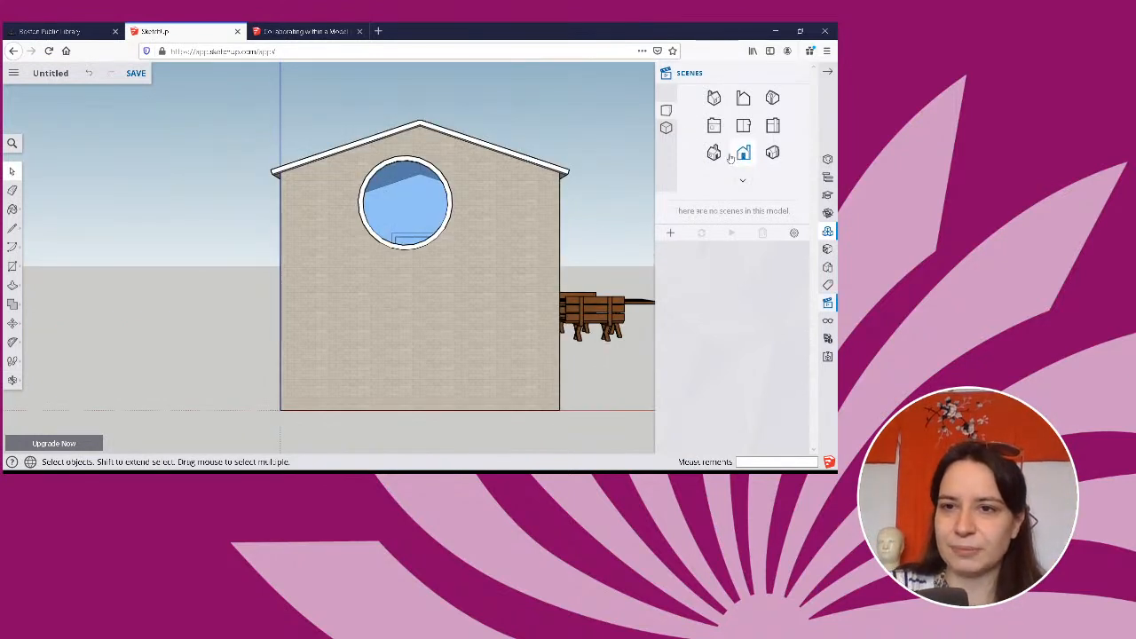
pyautogui.click(714, 153)
pyautogui.click(744, 126)
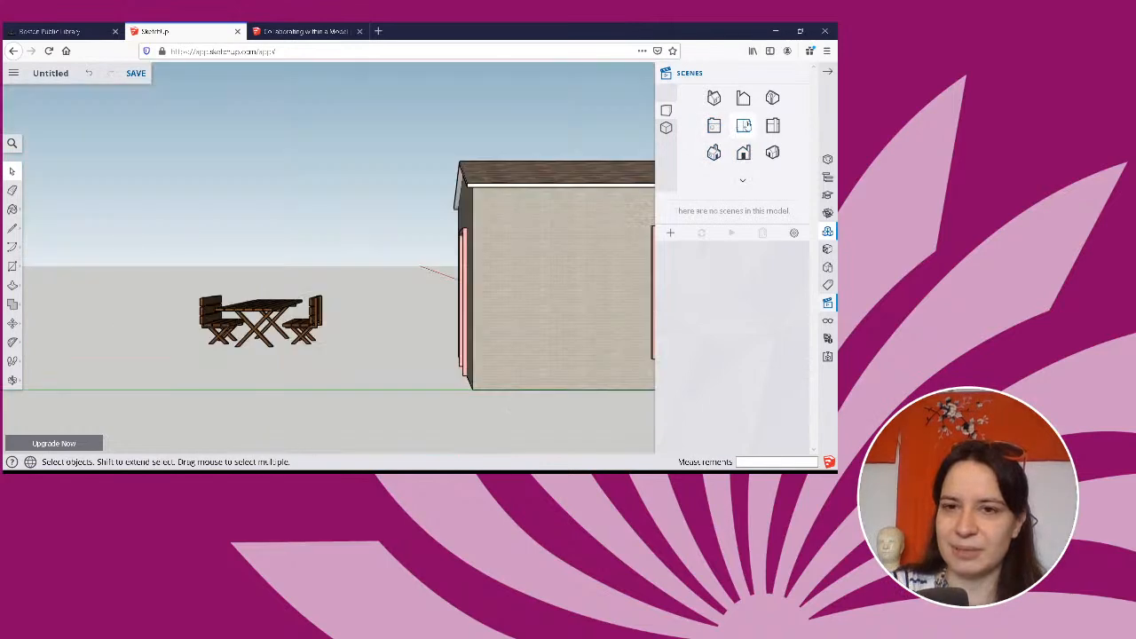
pyautogui.click(745, 126)
pyautogui.click(773, 126)
# Frame the door wall, side window and picnic table from an isometric angle and save it as the first scene.
pyautogui.click(711, 97)
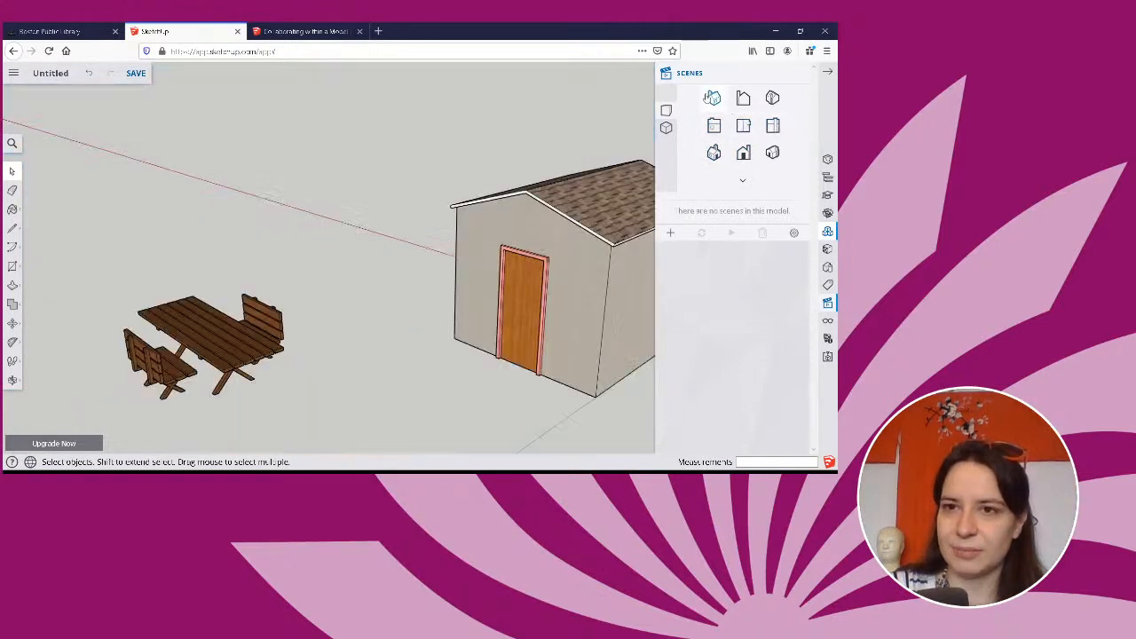
pyautogui.moveTo(584, 236); pyautogui.dragTo(611, 191, button='middle')
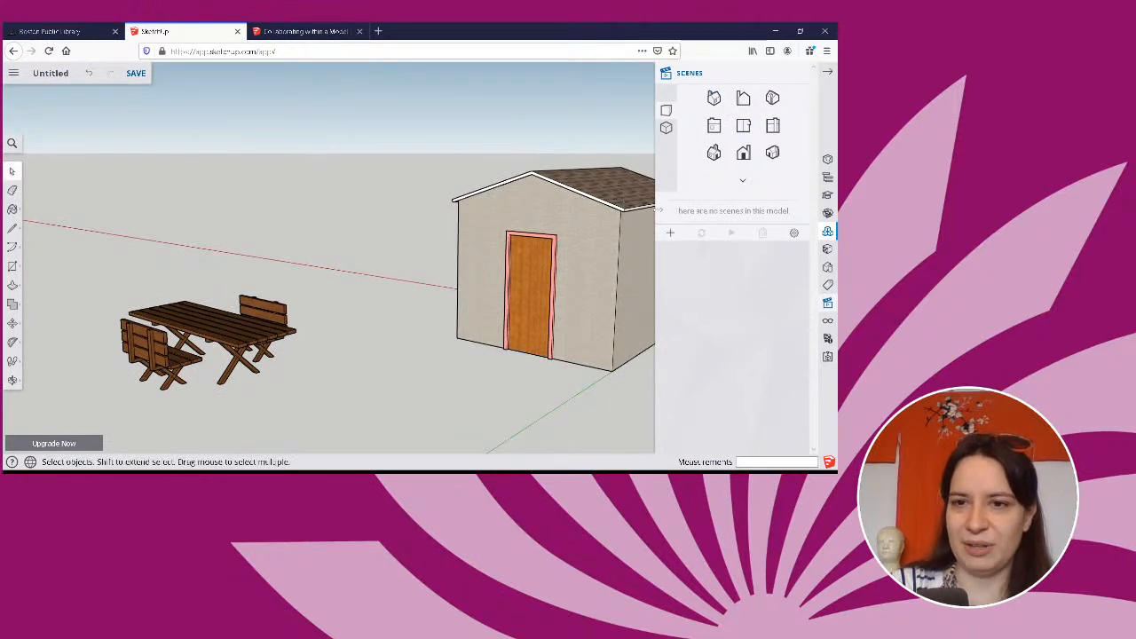
pyautogui.scroll(-2, 508, 233)
pyautogui.scroll(-3, 508, 232)
pyautogui.scroll(1, 508, 231)
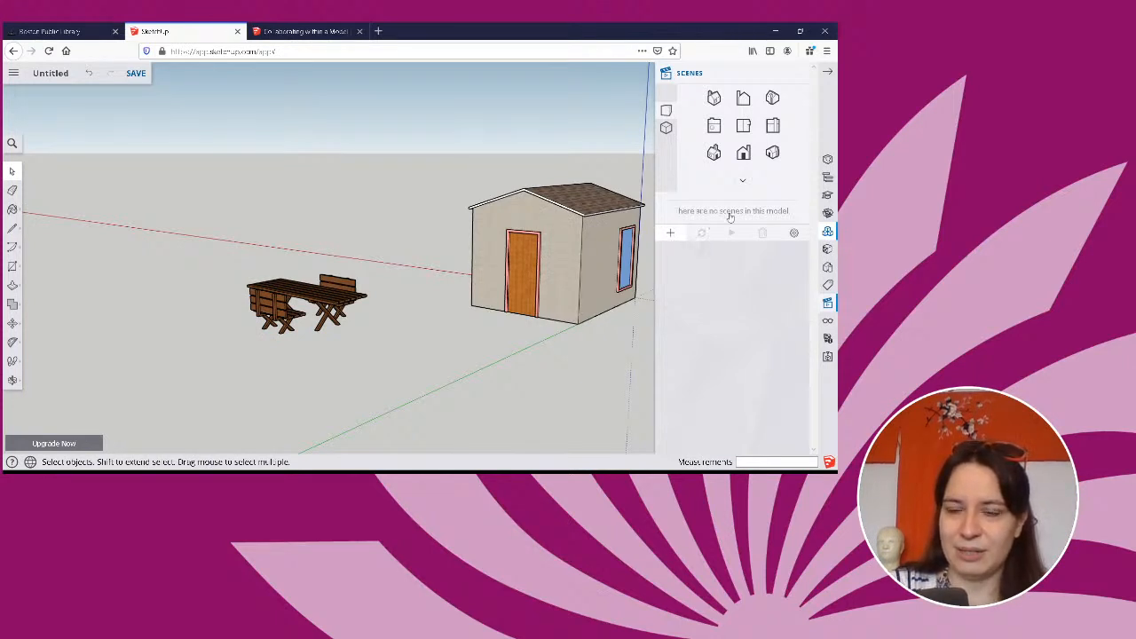
# Add a second scene from the standard top view and a third from the side view of the pink-framed window.
pyautogui.click(753, 127)
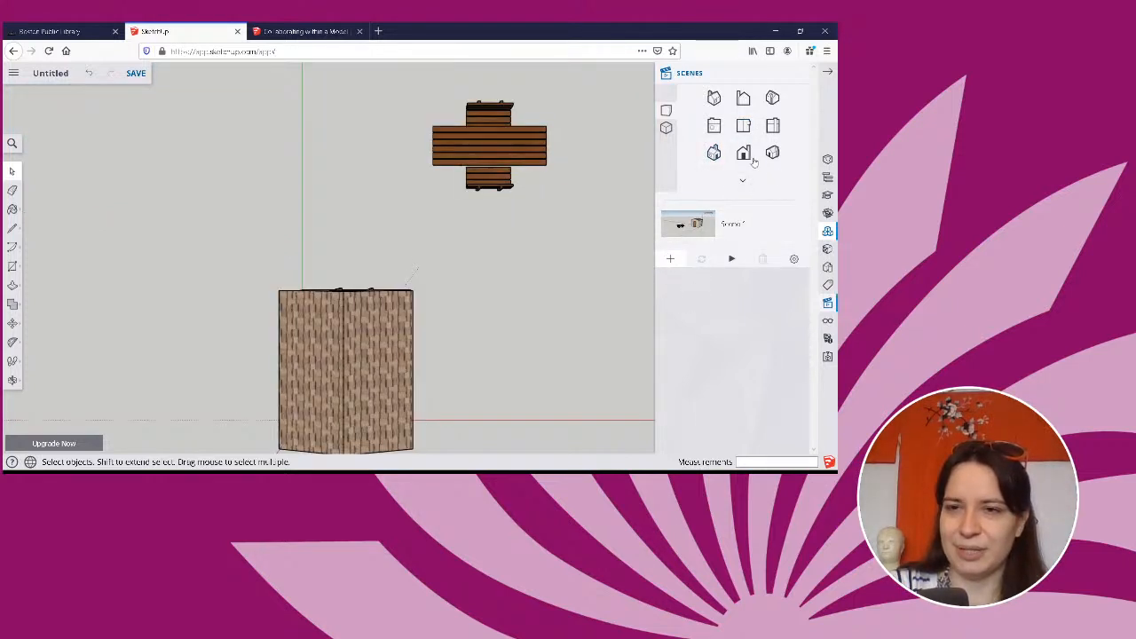
pyautogui.click(712, 128)
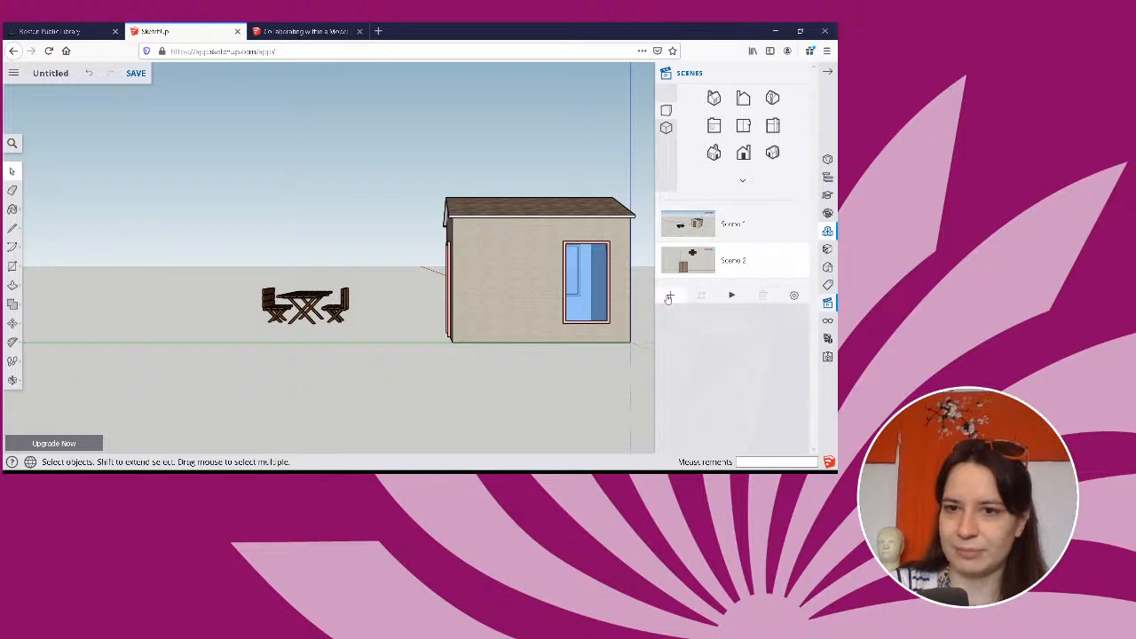
pyautogui.click(669, 299)
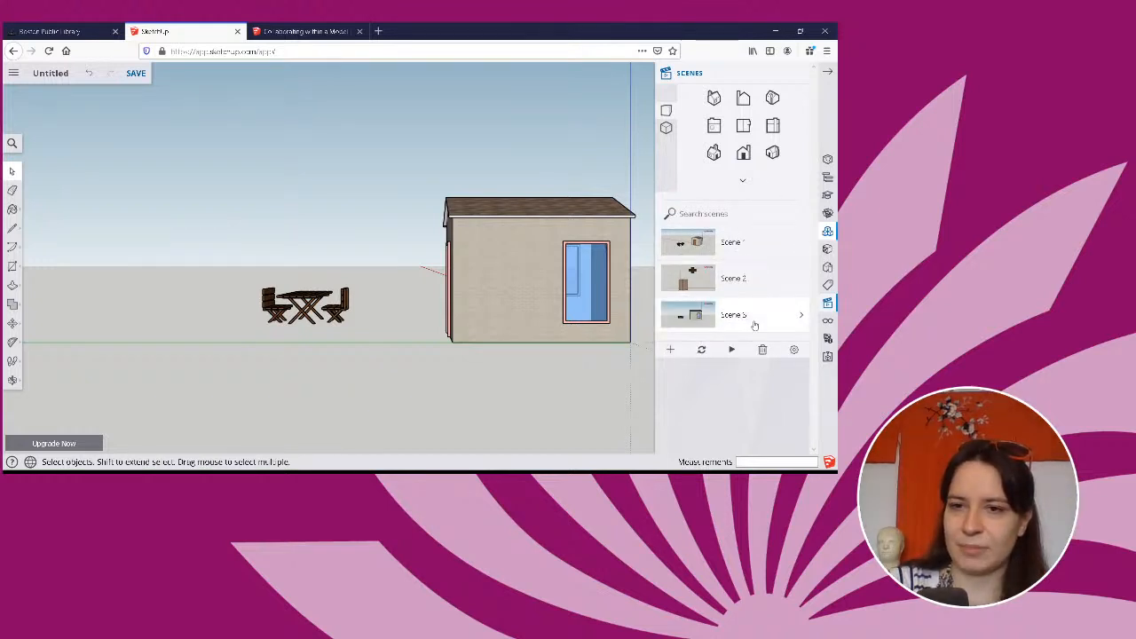
# Play the scene animation, check its transition and delay time settings, and stop the playback.
pyautogui.click(731, 350)
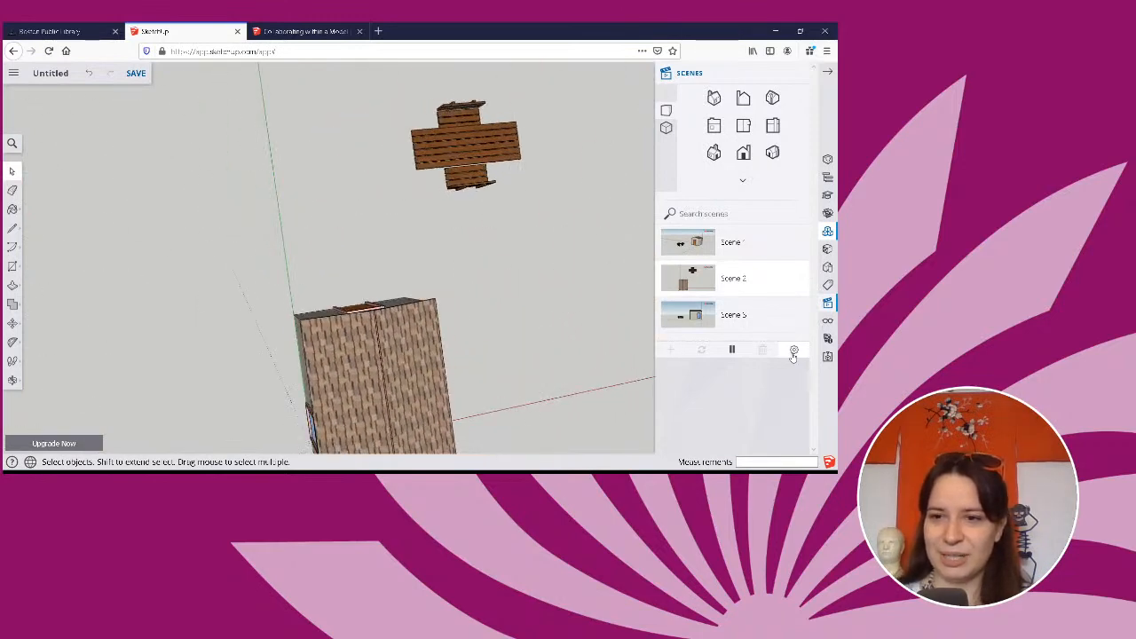
pyautogui.click(794, 353)
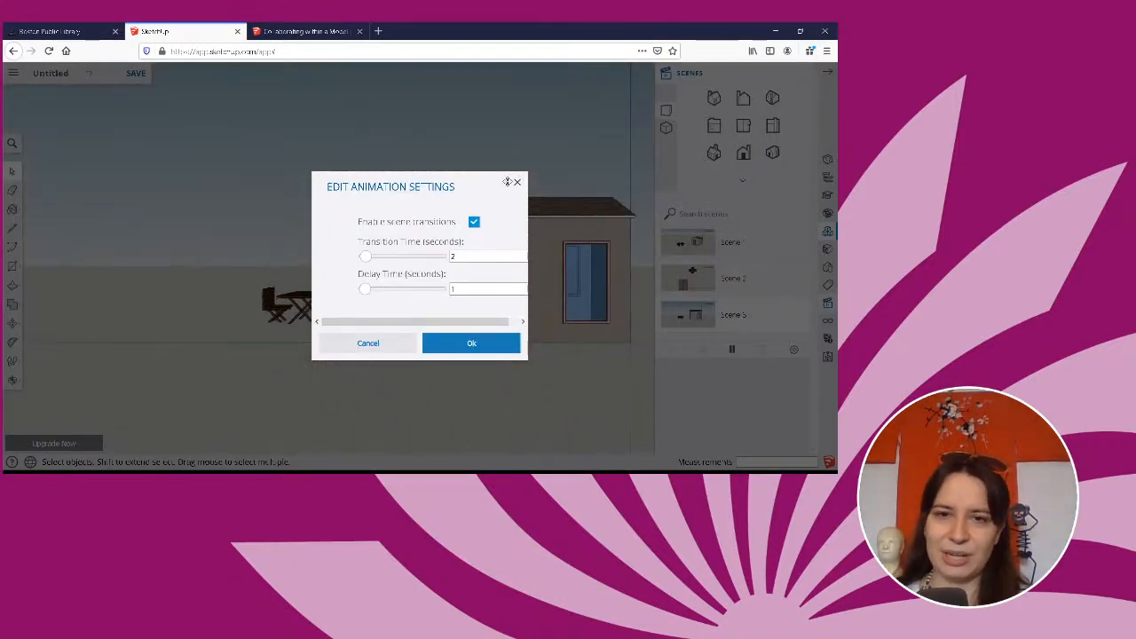
pyautogui.click(518, 182)
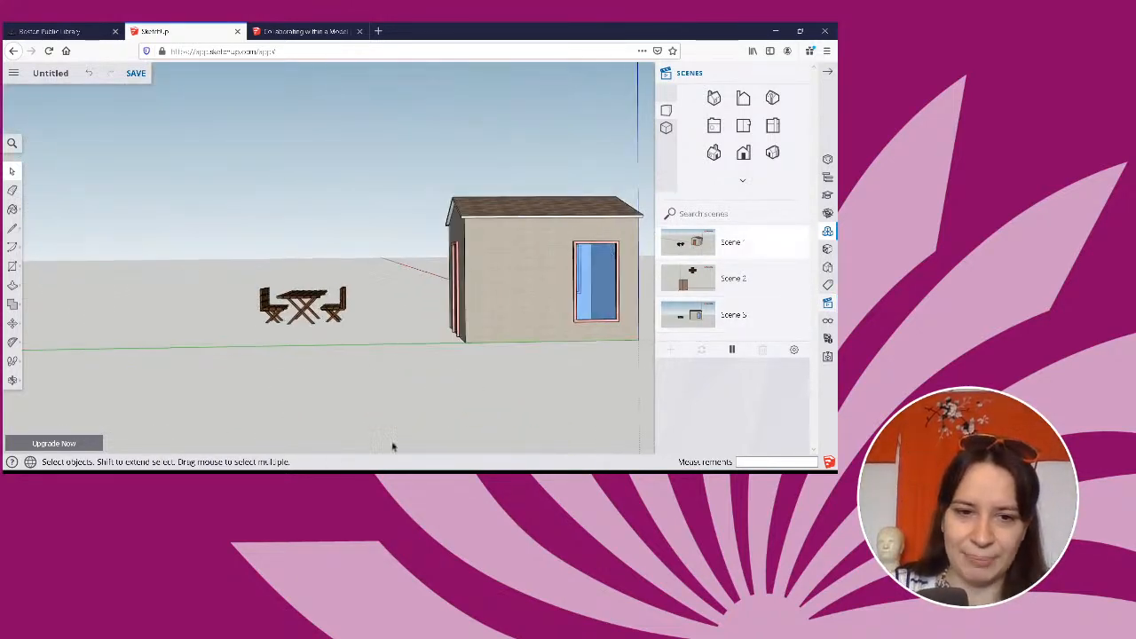
pyautogui.click(731, 349)
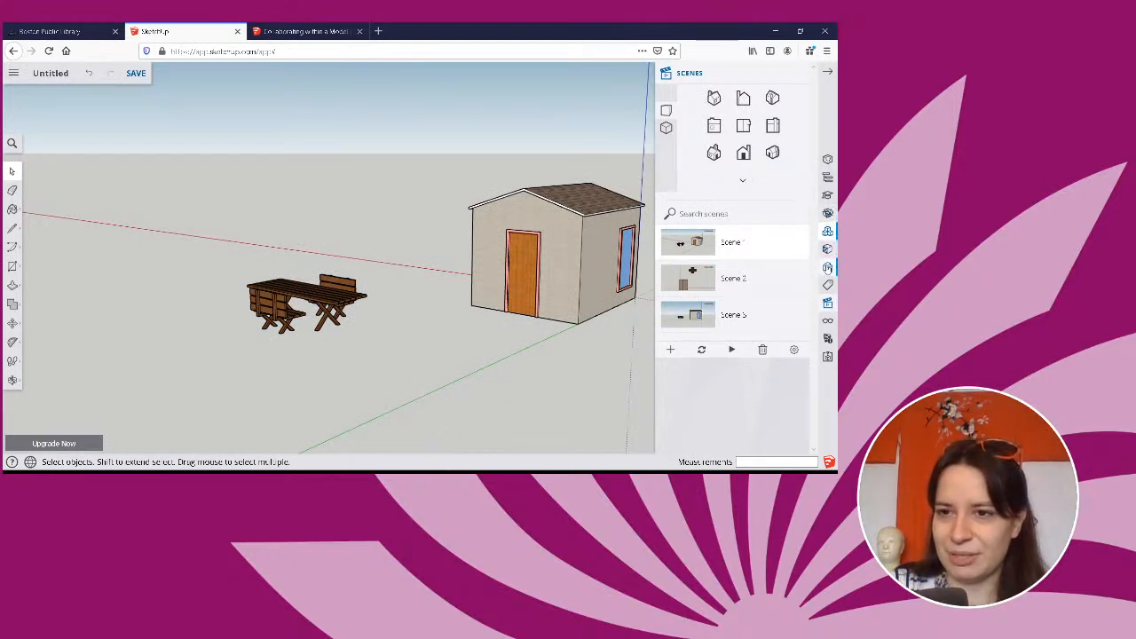
# Apply the dark-background style with red edges from the Color Sets styles to the model.
pyautogui.click(827, 267)
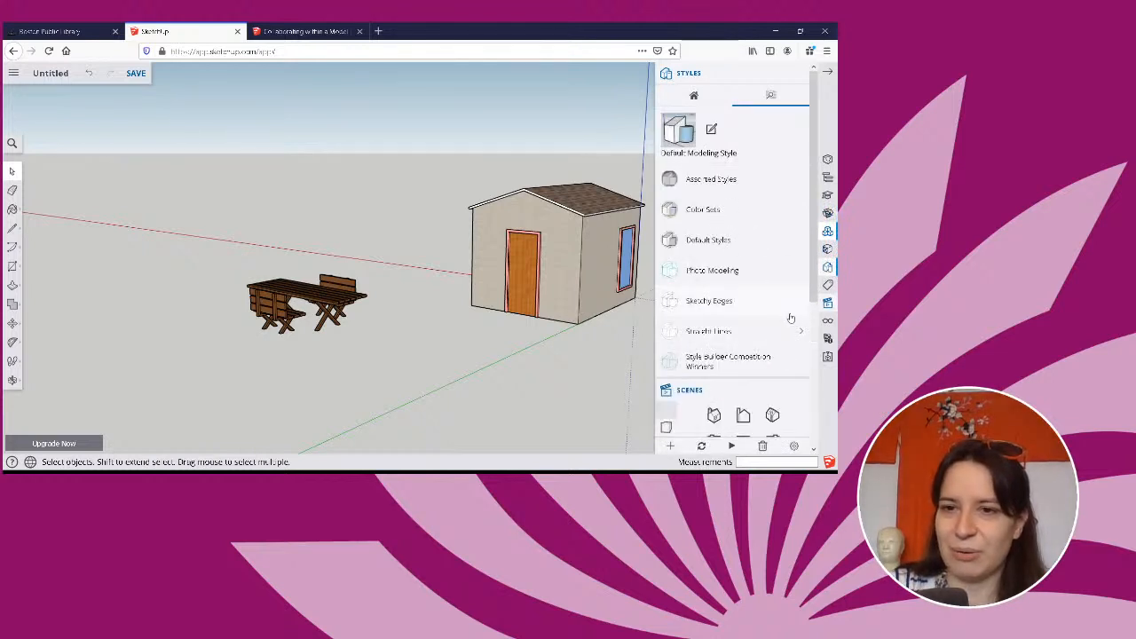
pyautogui.click(717, 211)
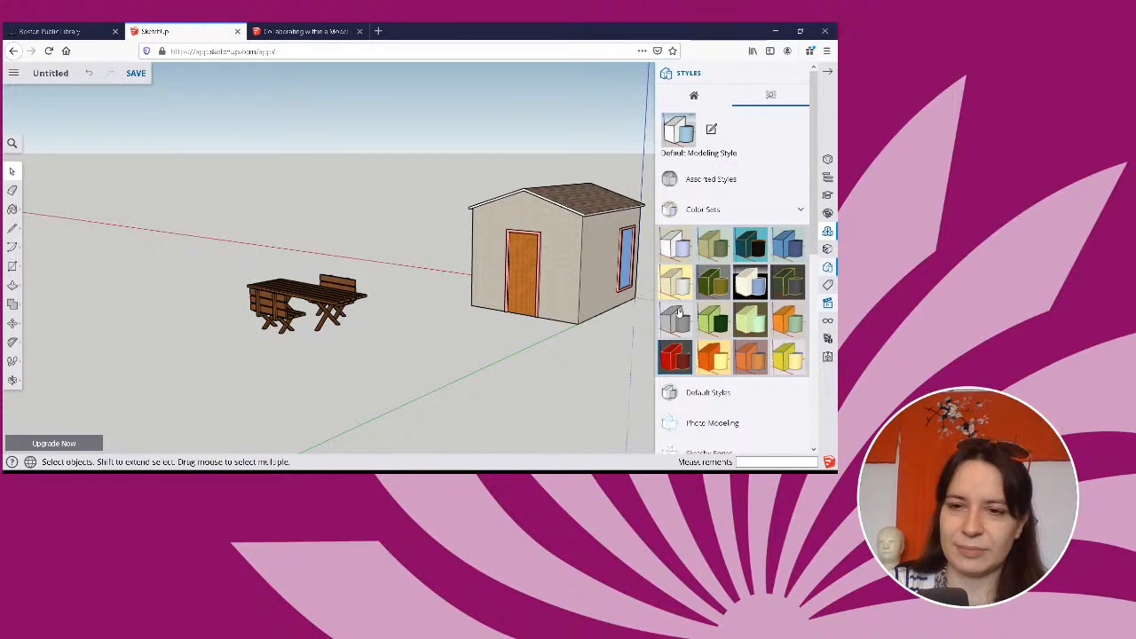
pyautogui.scroll(-3, 680, 313)
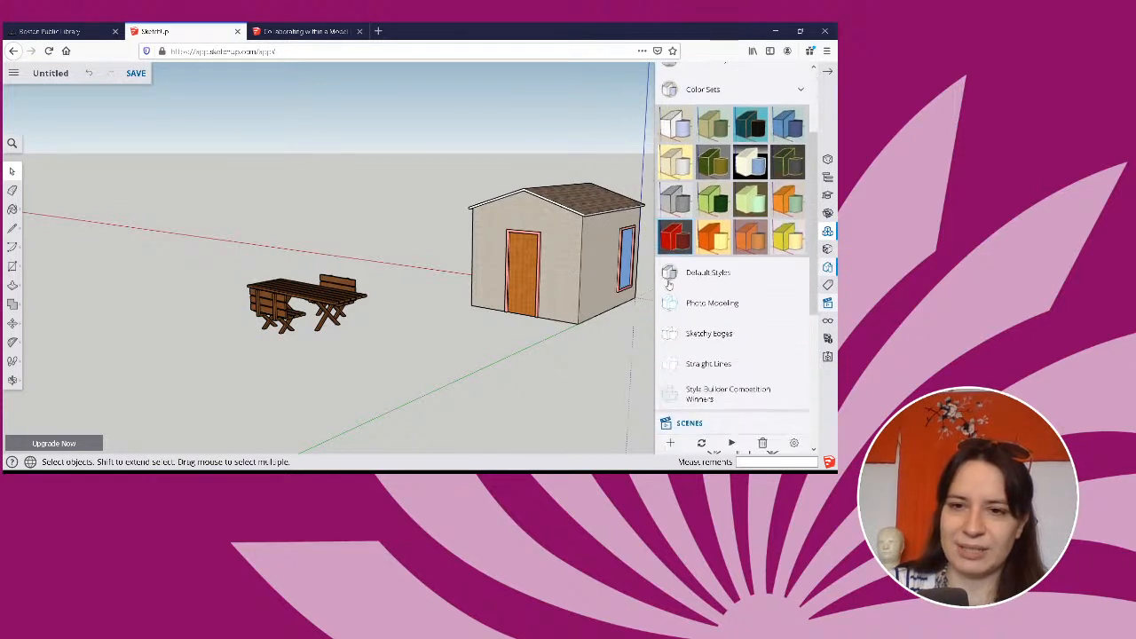
pyautogui.click(715, 240)
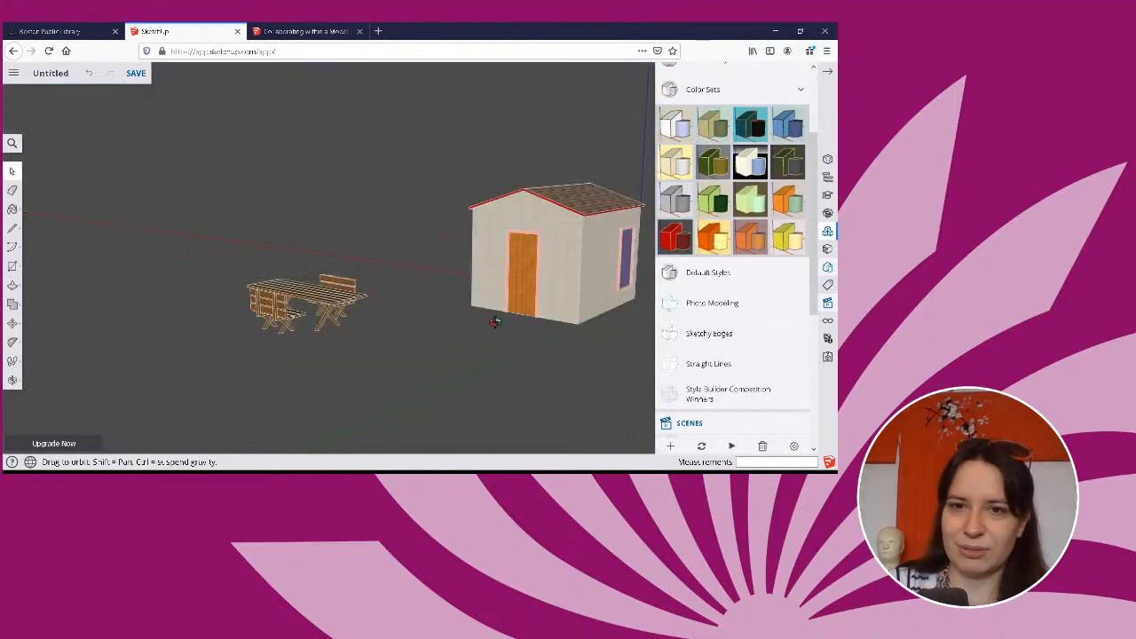
pyautogui.moveTo(497, 314); pyautogui.dragTo(587, 282, button='middle')
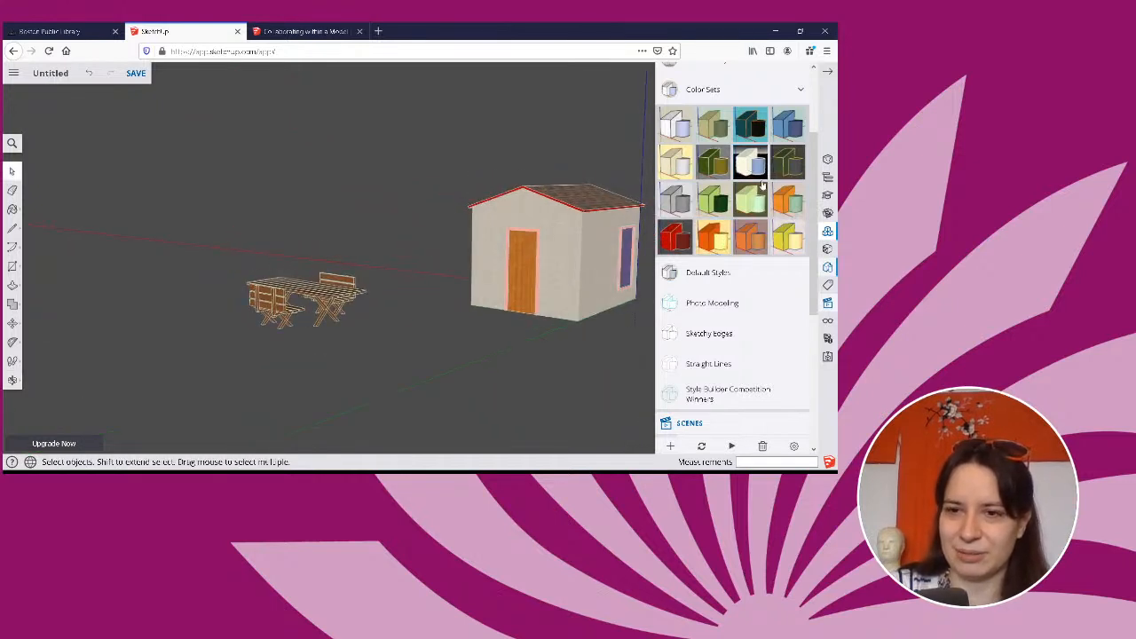
# Apply the chalkboard style with white lines from Sketchy Edges and view the house from its side-window corner.
pyautogui.click(719, 334)
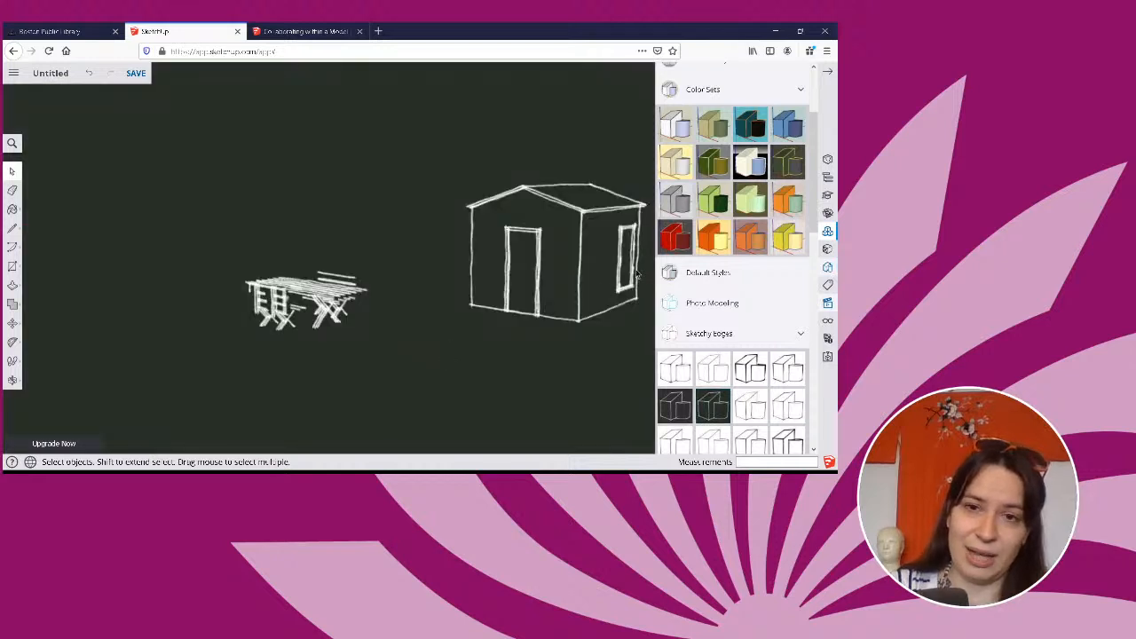
pyautogui.moveTo(577, 286); pyautogui.dragTo(482, 257, button='middle')
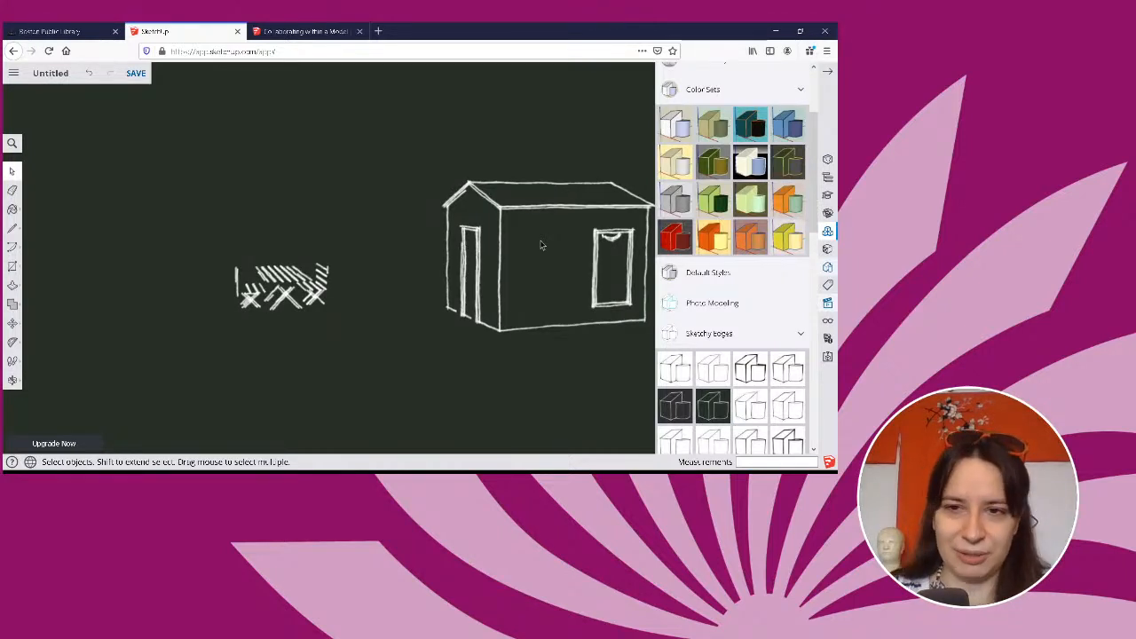
pyautogui.moveTo(528, 244); pyautogui.dragTo(315, 289, button='middle')
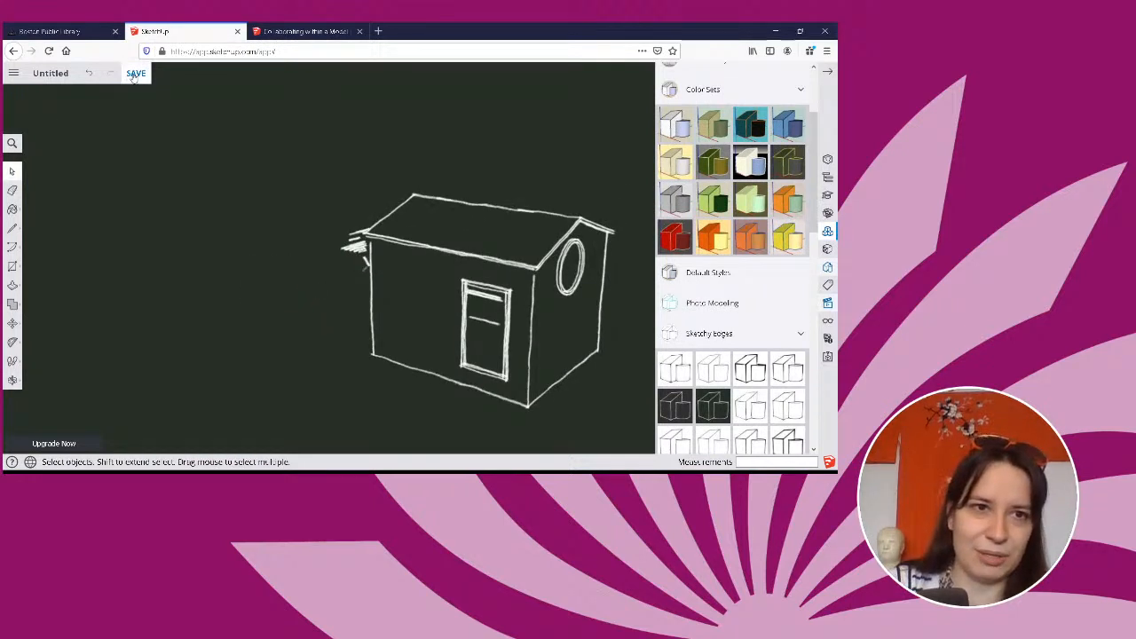
# Check the file commands and export options available for the model.
pyautogui.click(13, 73)
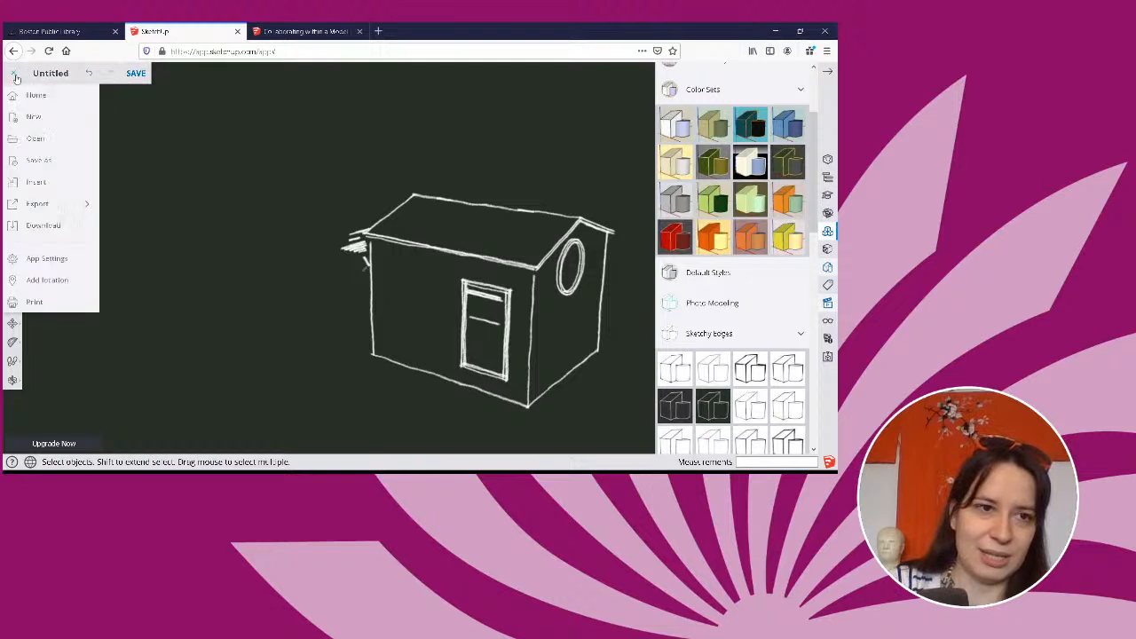
pyautogui.moveTo(54, 211)
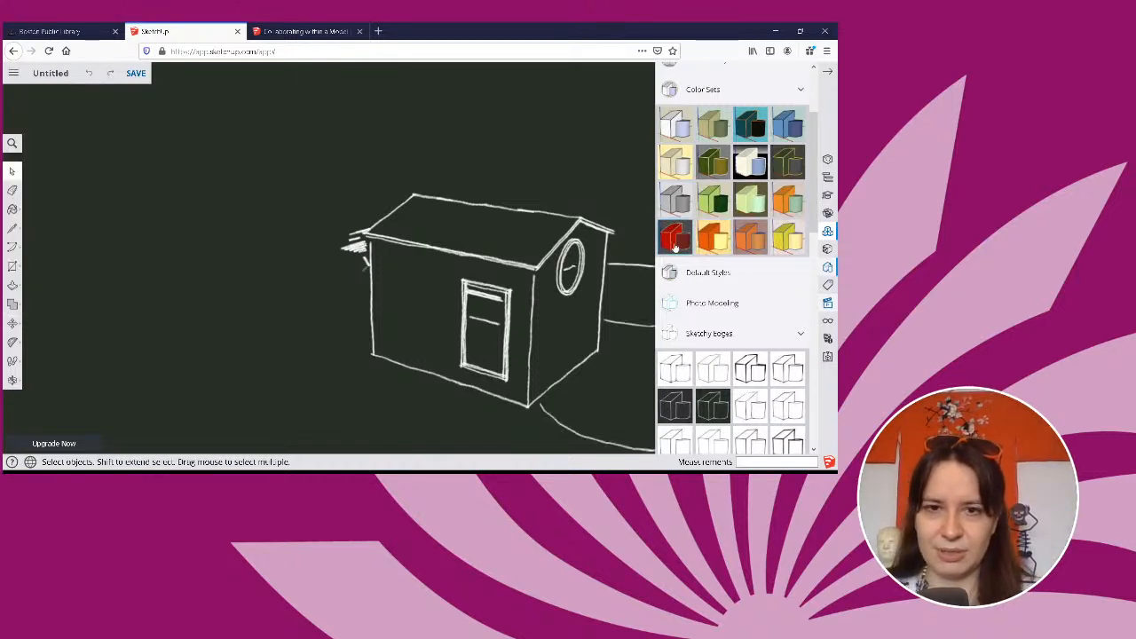
# Look through the Assorted Styles collection and open the current Chalk on Greenboard style for editing.
pyautogui.scroll(1, 727, 292)
pyautogui.scroll(3, 726, 292)
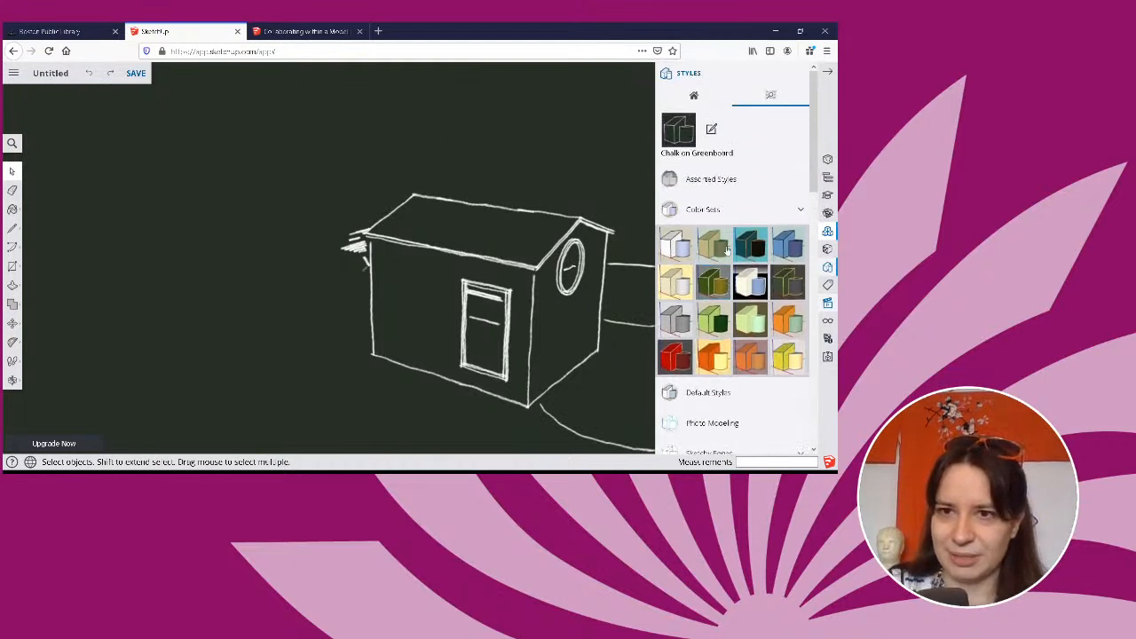
pyautogui.click(731, 182)
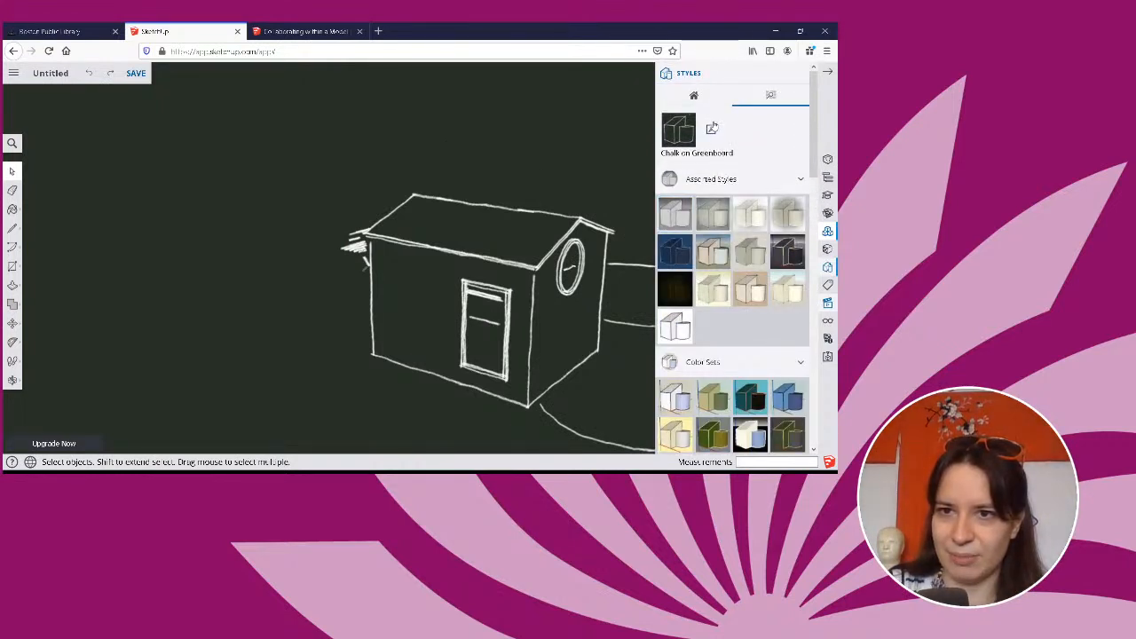
pyautogui.click(711, 129)
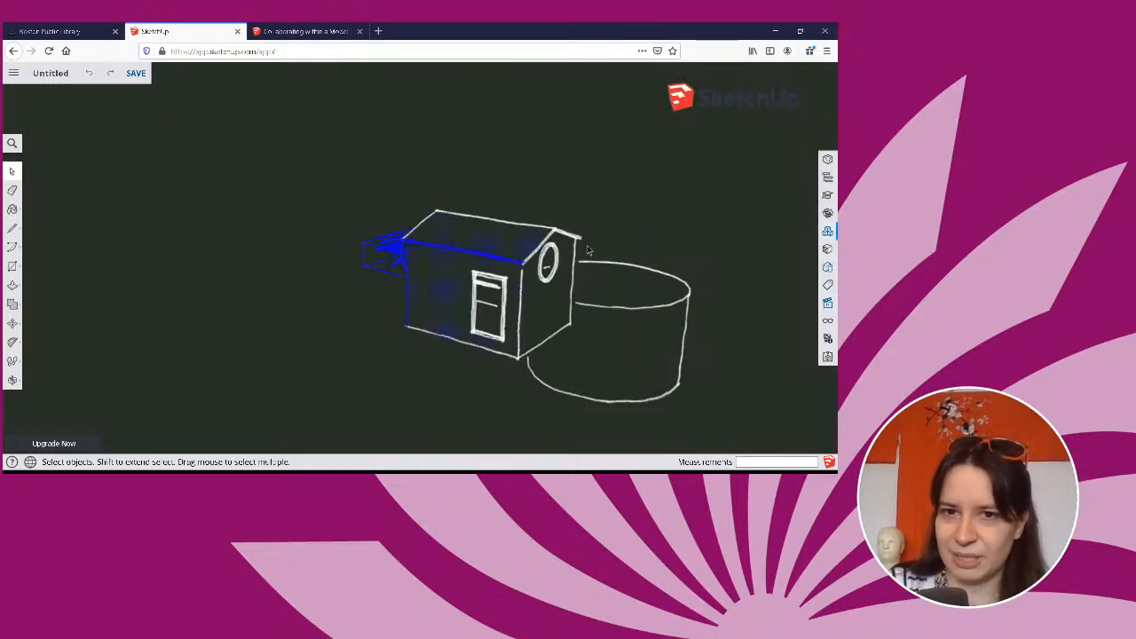
# Delete the cylinder beside the house, removing its curved wall and both remaining circular edges.
pyautogui.moveTo(781, 253); pyautogui.dragTo(600, 284, button='middle')
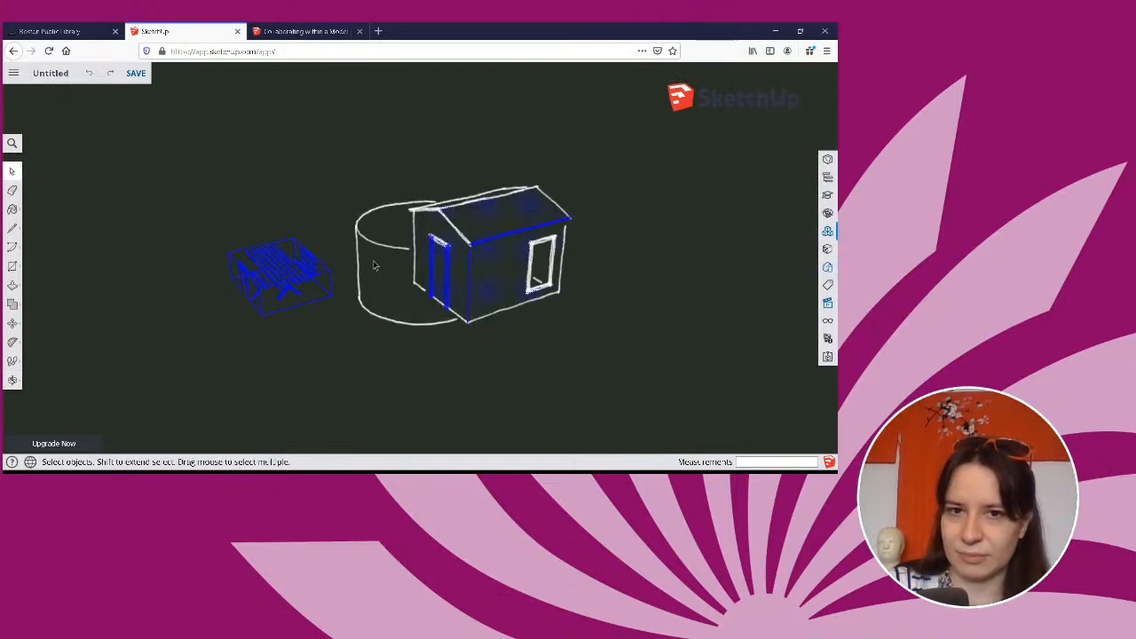
pyautogui.click(371, 266)
pyautogui.press('Delete')
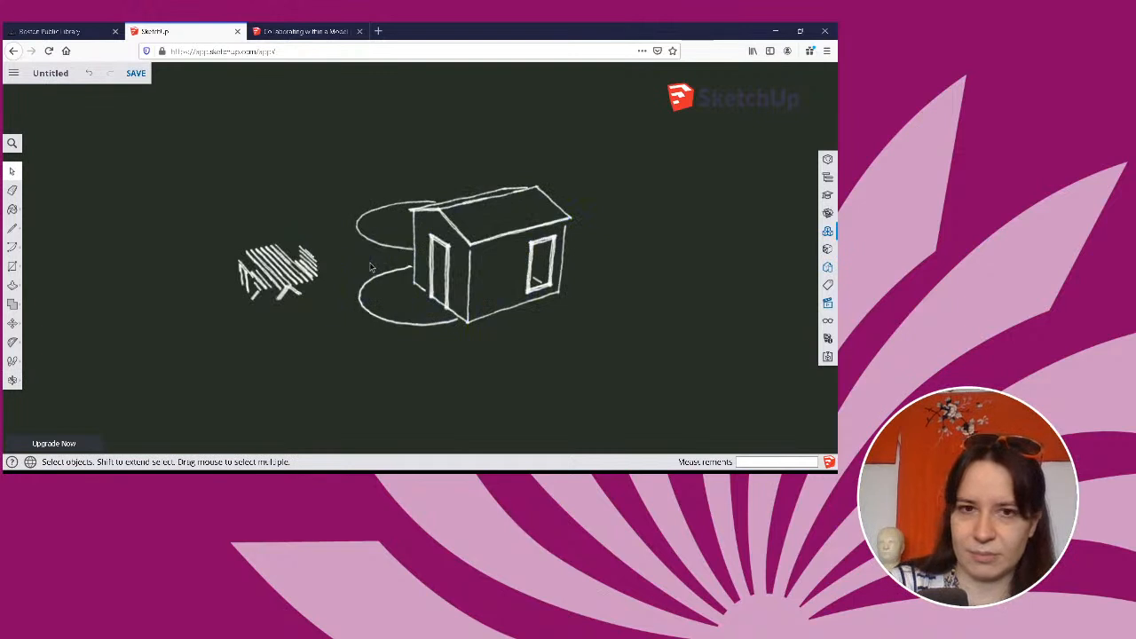
pyautogui.click(384, 248)
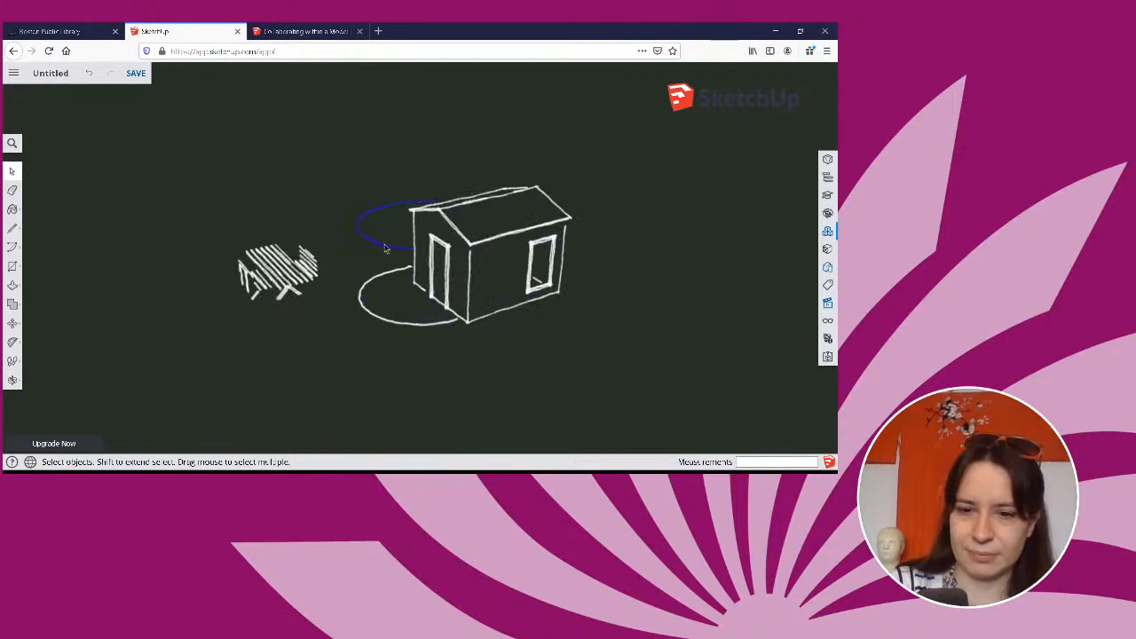
pyautogui.press('Delete')
pyautogui.click(373, 309)
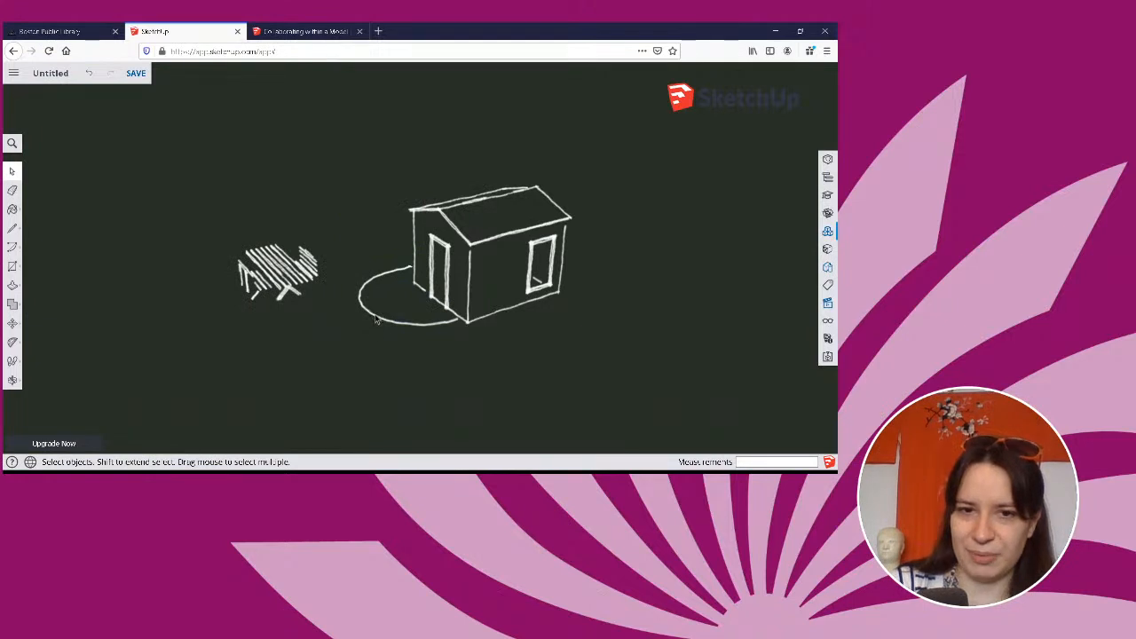
pyautogui.click(375, 322)
pyautogui.press('Delete')
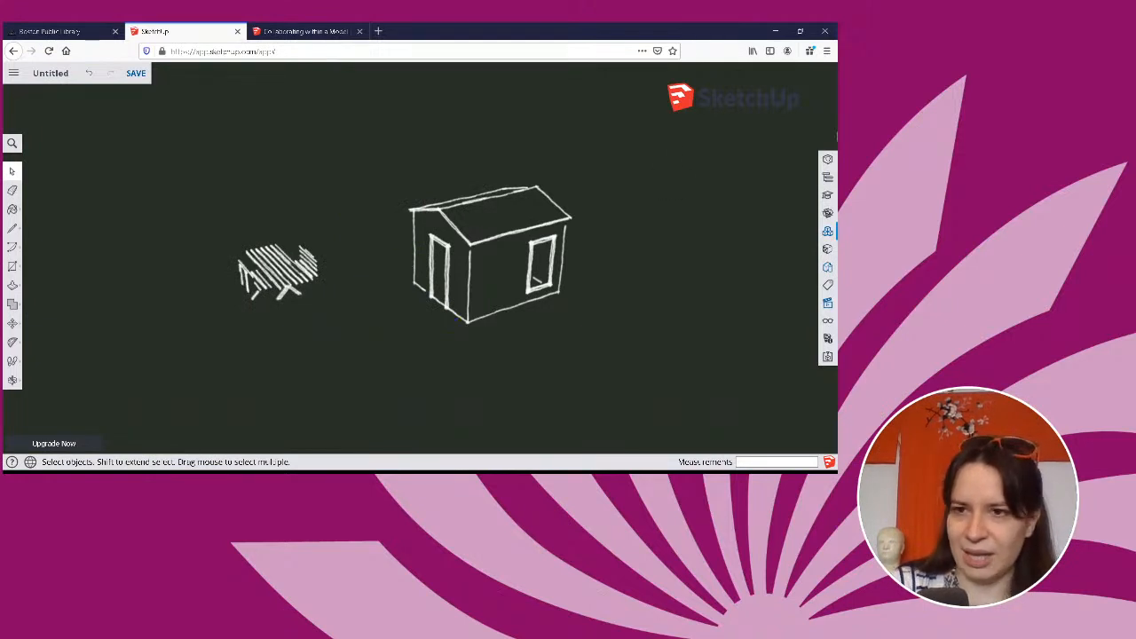
# Check the edge, face, background and modeling setting groups of the Chalk on Greenboard style, then return to the model.
pyautogui.click(833, 234)
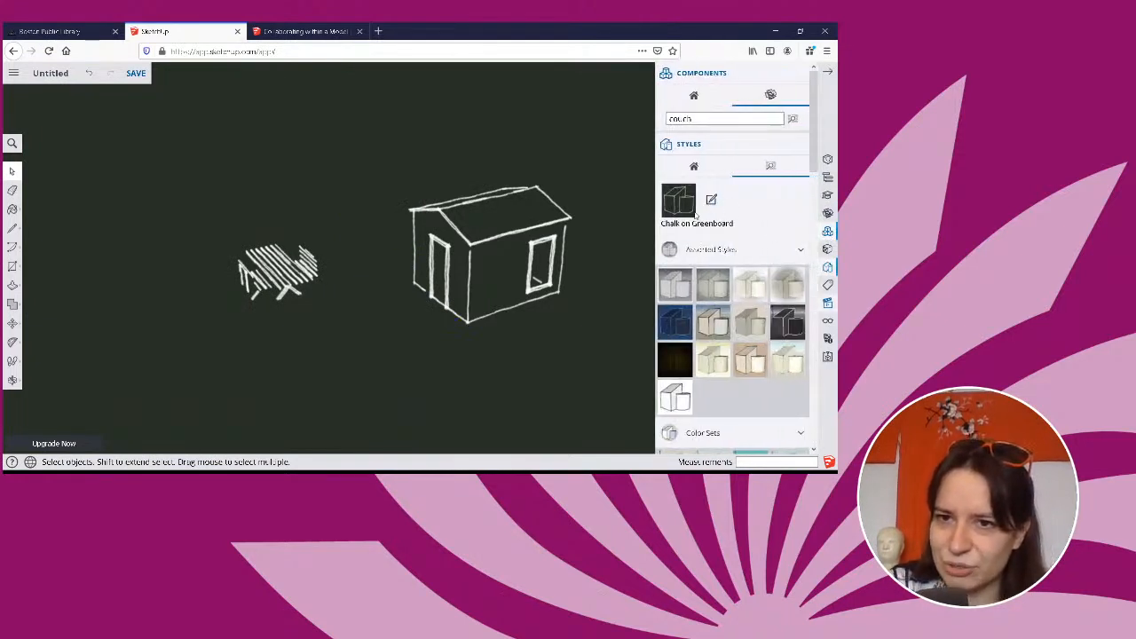
pyautogui.click(711, 201)
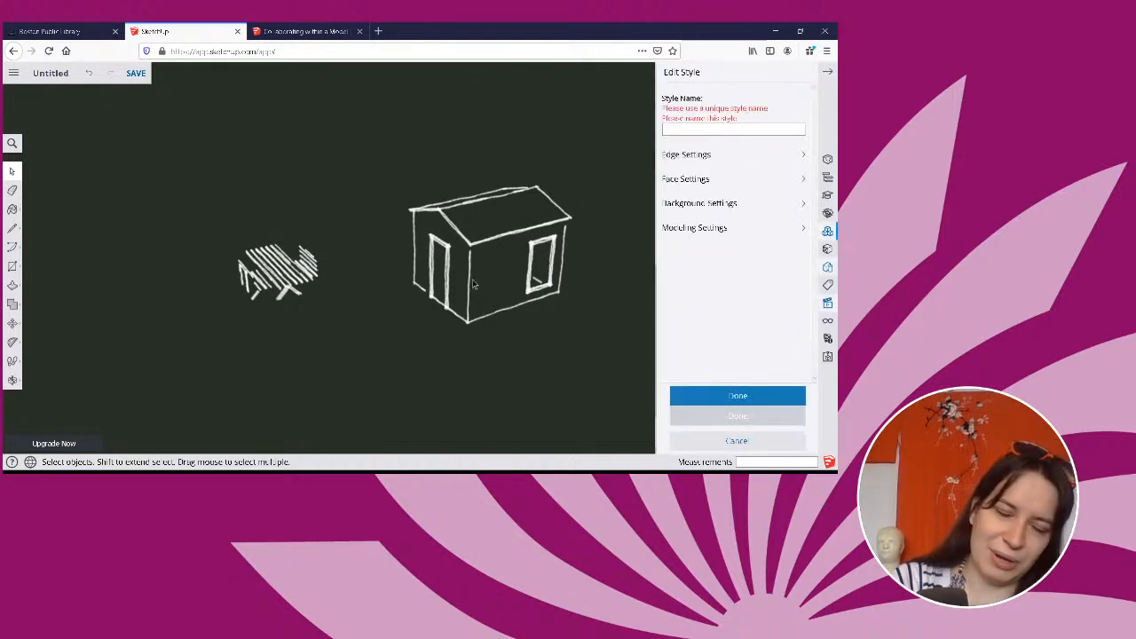
pyautogui.click(473, 284)
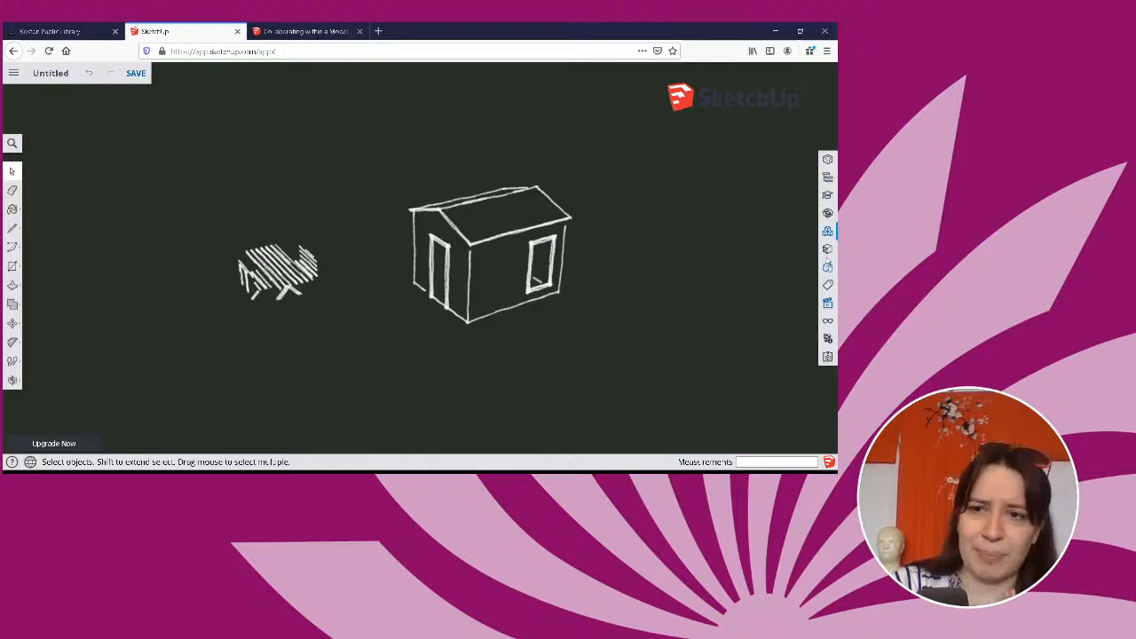
# View the project locations offered for saving the untitled model and leave without saving.
pyautogui.click(55, 74)
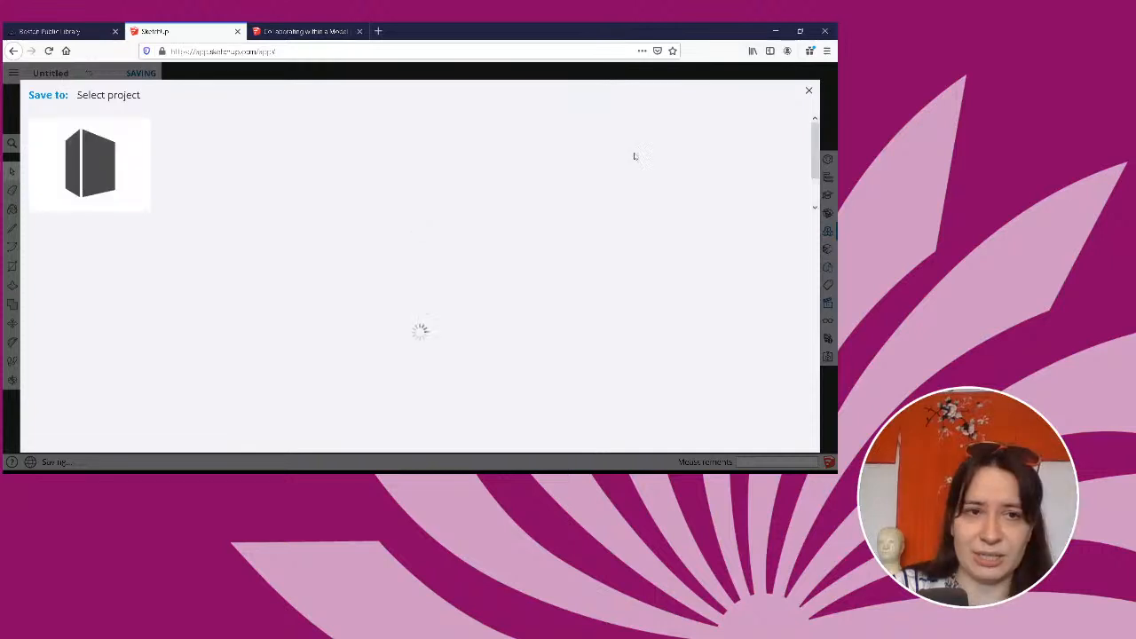
pyautogui.click(808, 90)
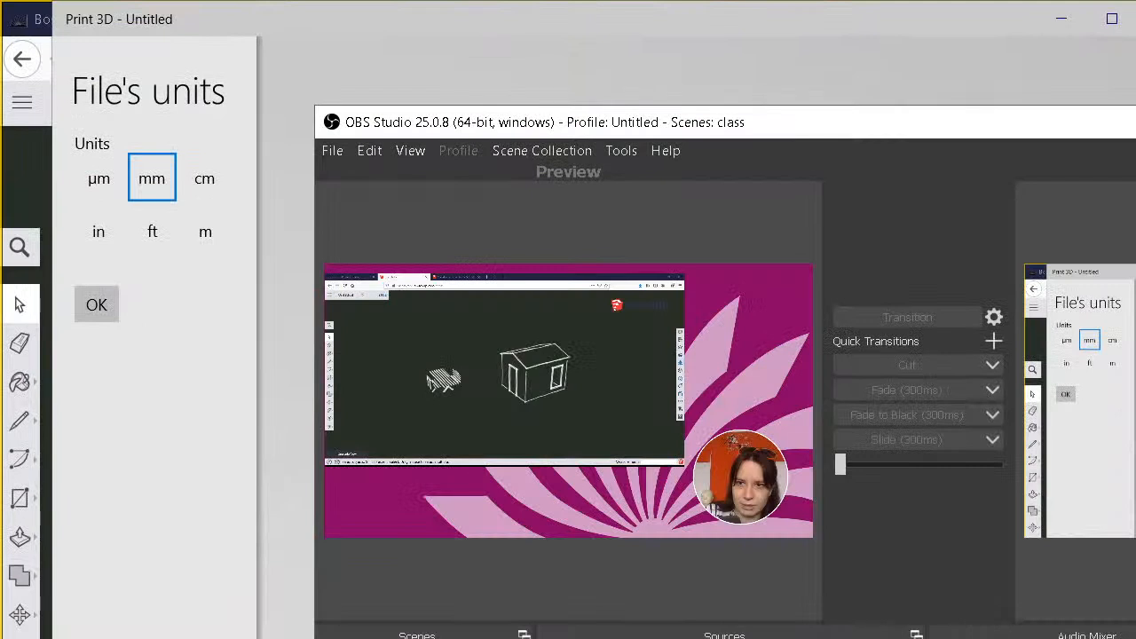
# Switch to Print 3D and examine the exported house and picnic table up close from the round-window end.
pyautogui.hotkey('alt', 'Tab')
pyautogui.moveTo(1051, 586); pyautogui.dragTo(717, 497, button='right')
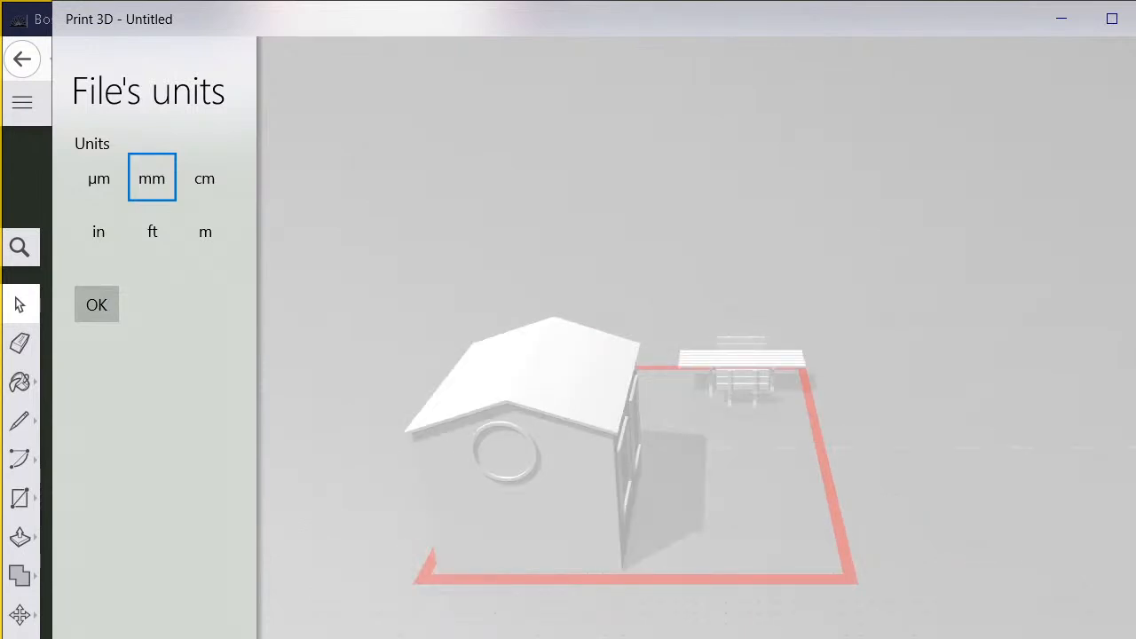
pyautogui.scroll(3, 696, 426)
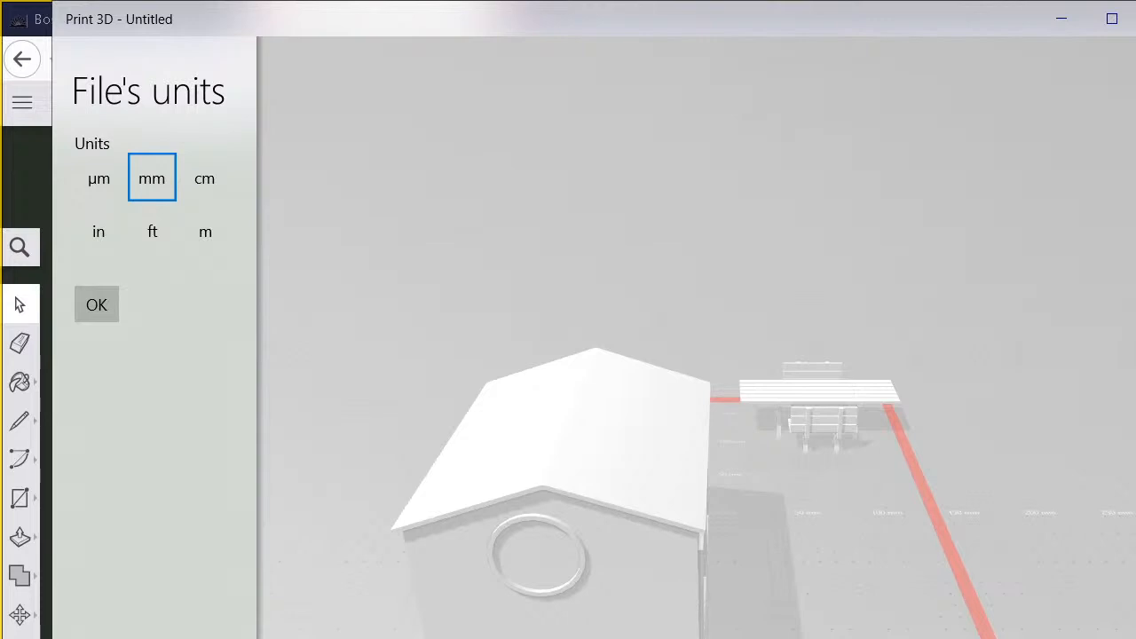
# Switch to OBS Studio and transition the broadcast to the desktop capture that includes the Print 3D window.
pyautogui.hotkey('alt', 'Tab')
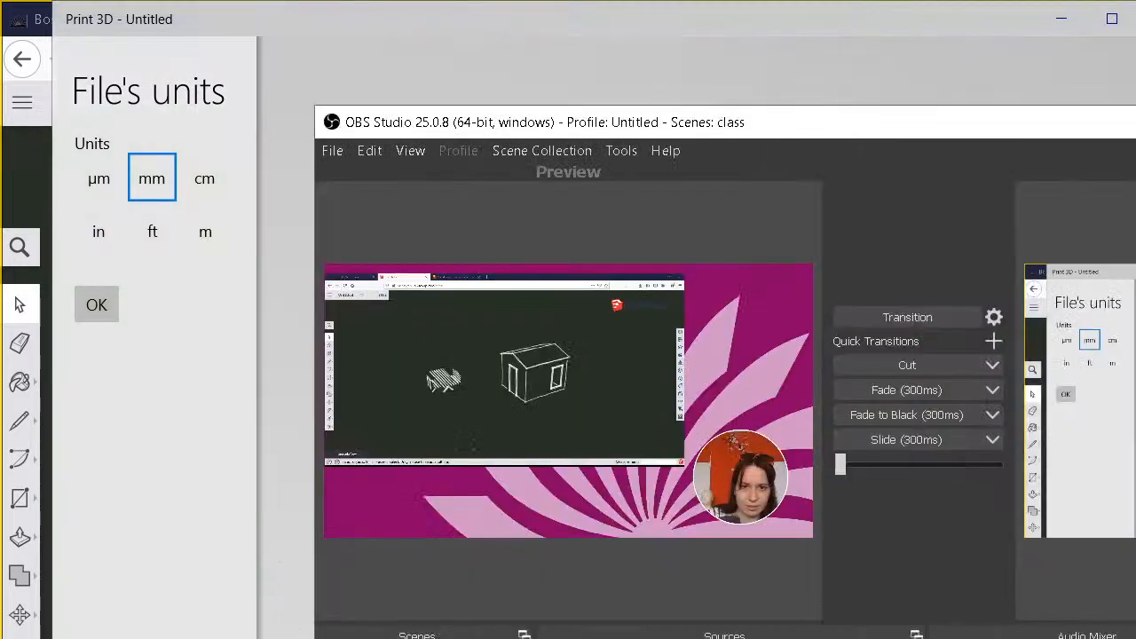
pyautogui.click(894, 320)
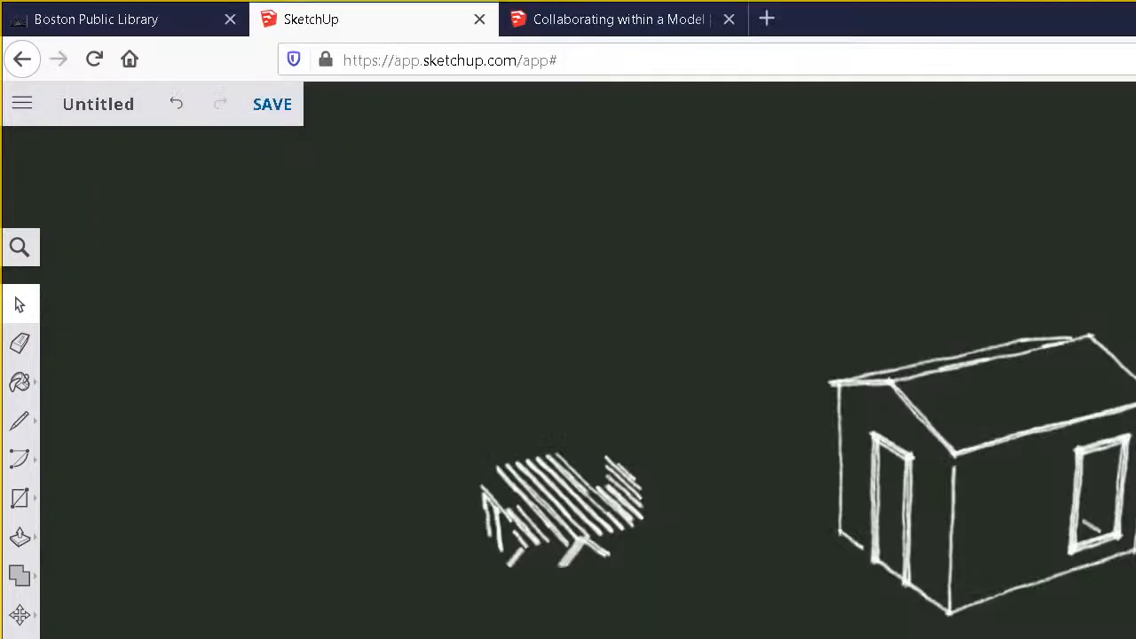
pyautogui.hotkey('alt', 'Tab')
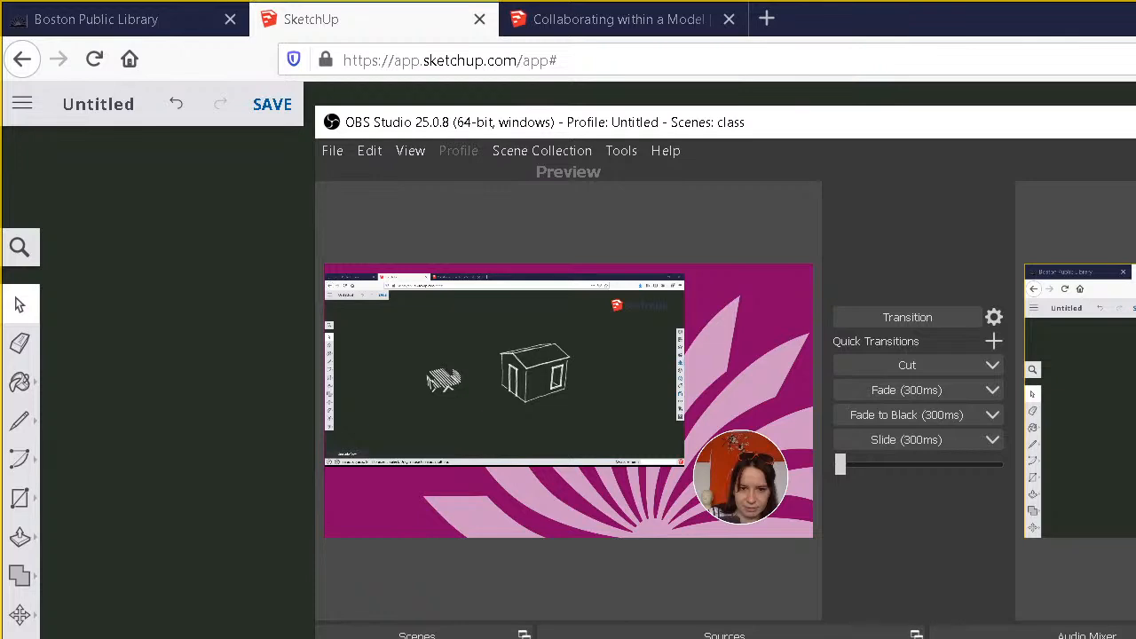
pyautogui.click(417, 638)
pyautogui.click(928, 318)
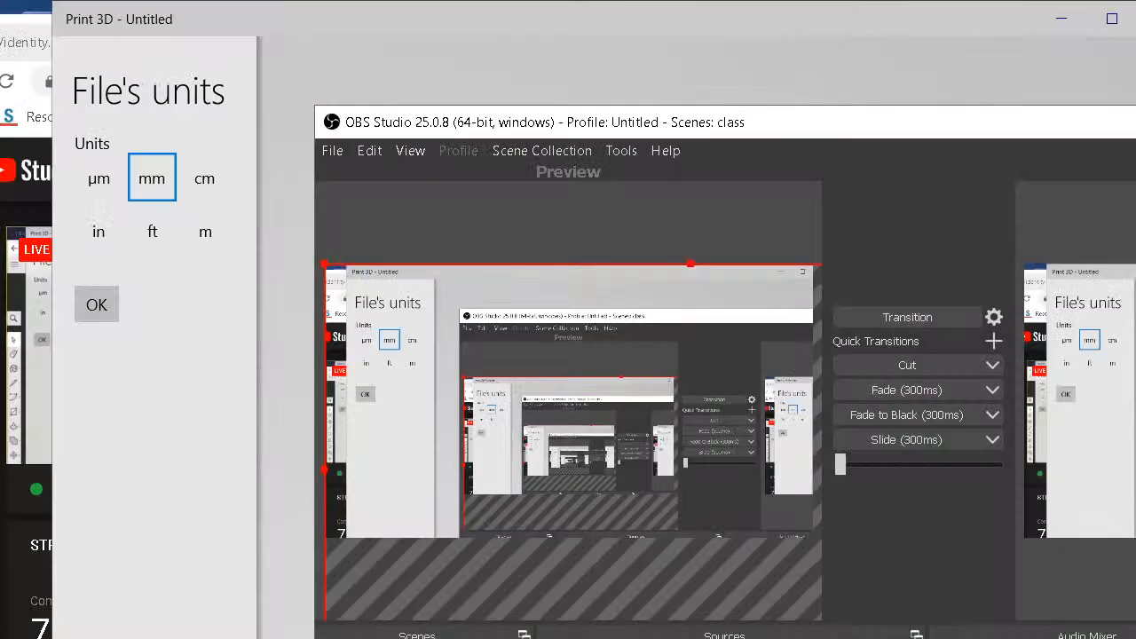
# Clear OBS Studio from view and reposition the Print 3D window to show the house and picnic table.
pyautogui.click(1135, 122)
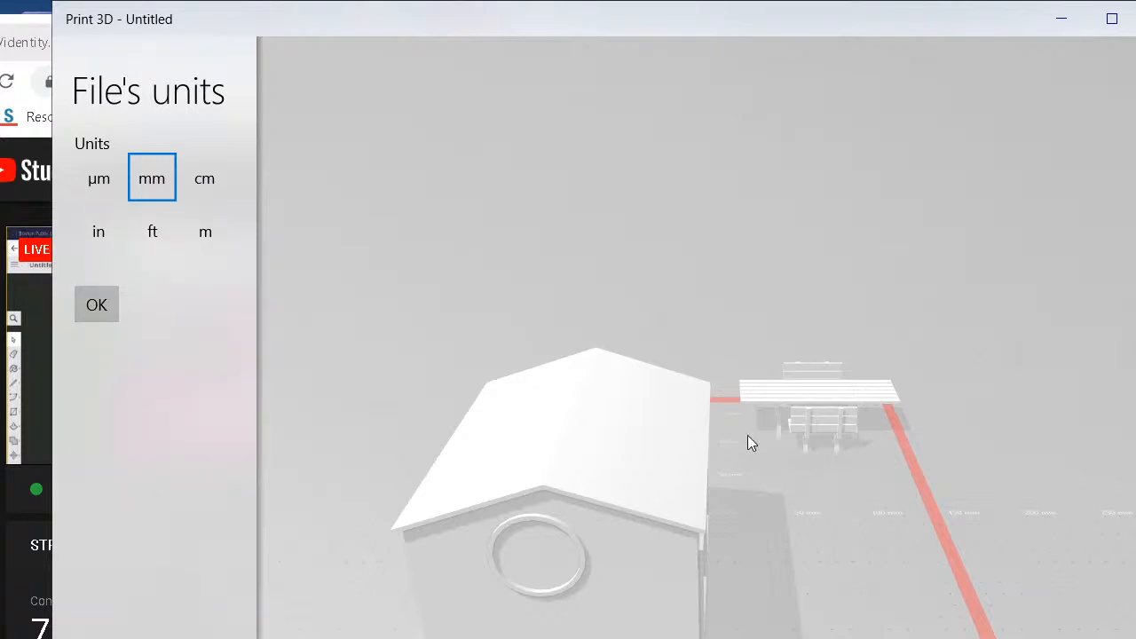
pyautogui.moveTo(382, 20); pyautogui.dragTo(662, 33)
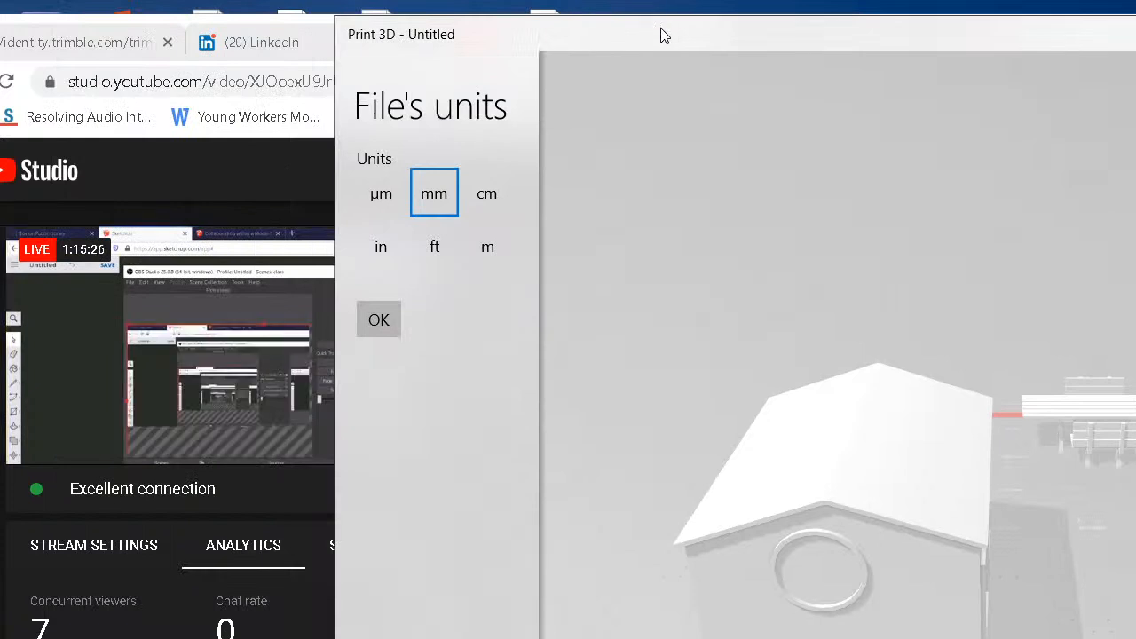
pyautogui.moveTo(661, 34); pyautogui.dragTo(578, 35)
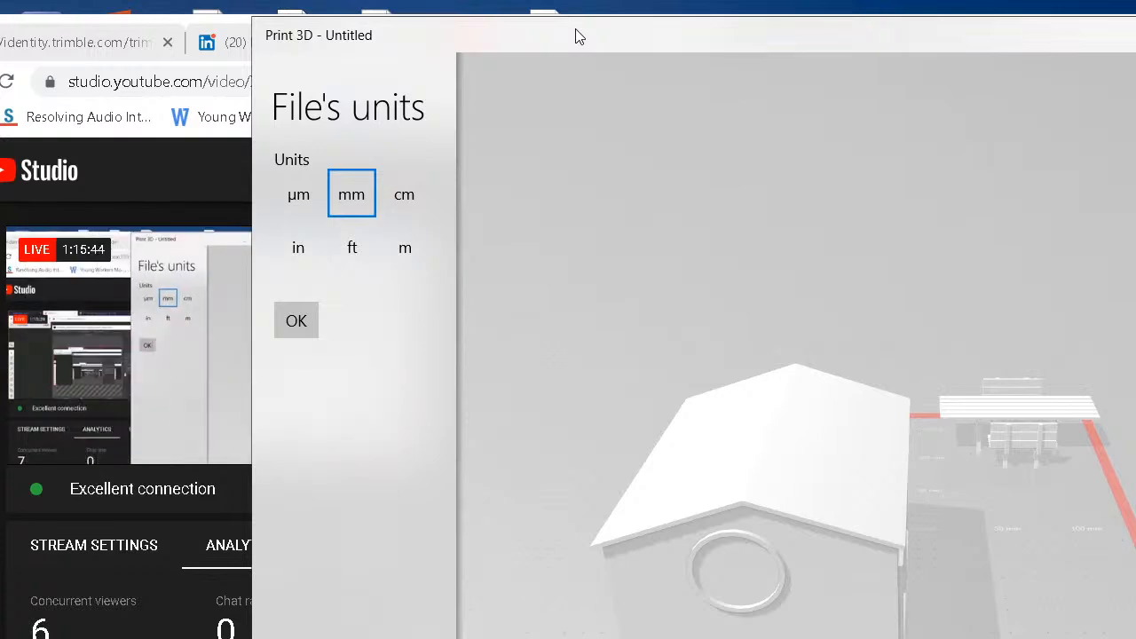
# Transition the OBS Studio broadcast back to the browser-and-webcam layout and minimize the SketchUp browser window.
pyautogui.hotkey('alt', 'Tab')
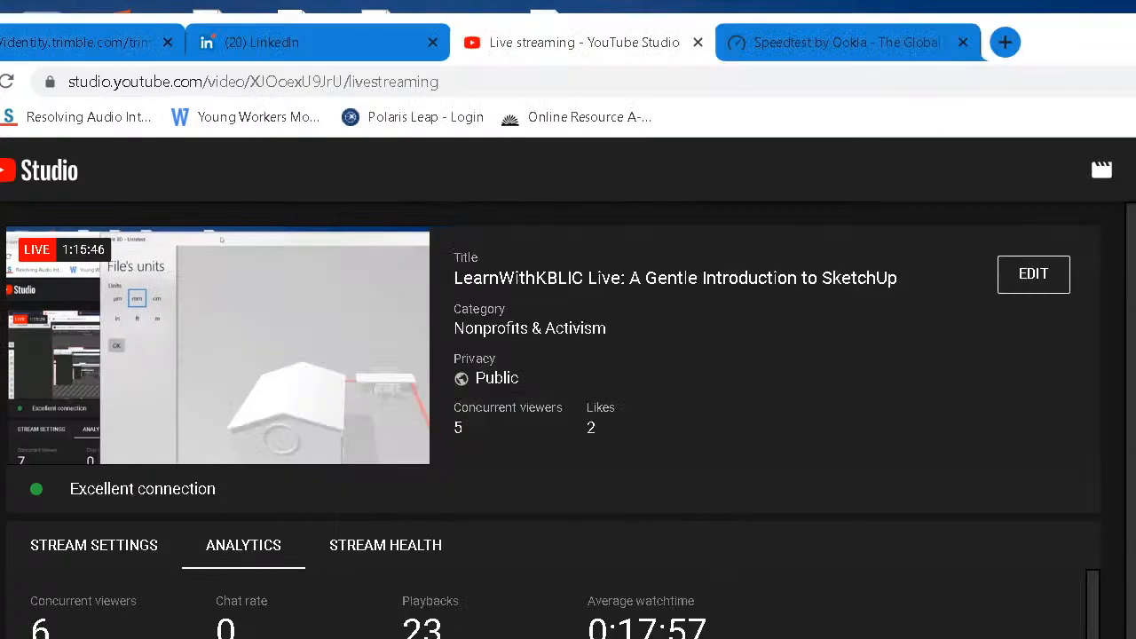
pyautogui.hotkey('alt', 'Tab')
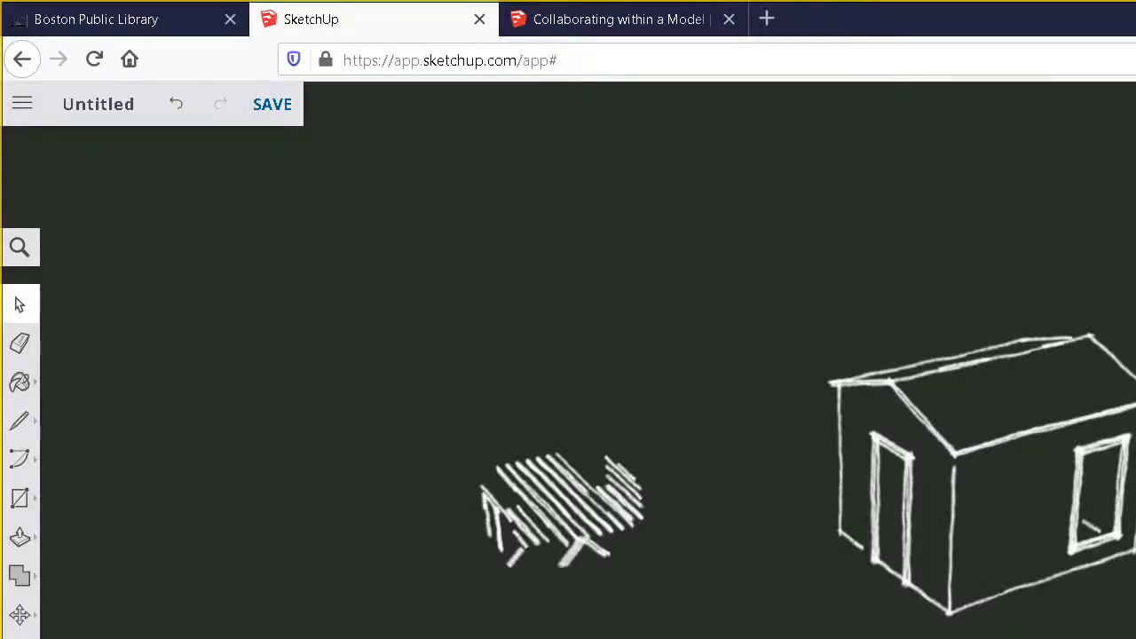
pyautogui.hotkey('alt', 'Tab')
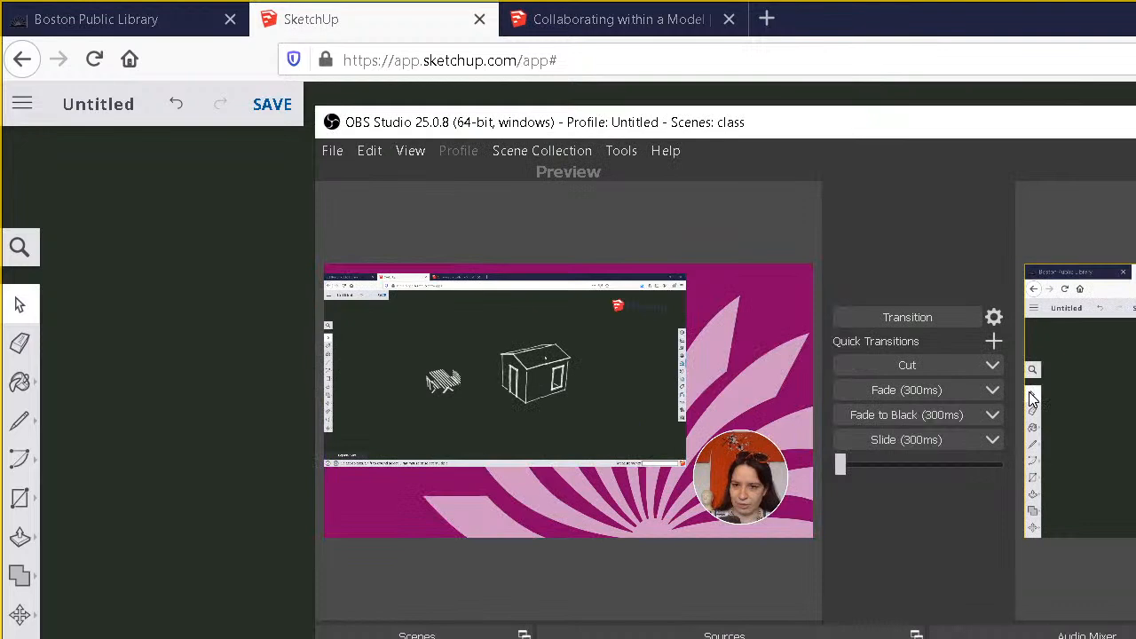
pyautogui.click(906, 317)
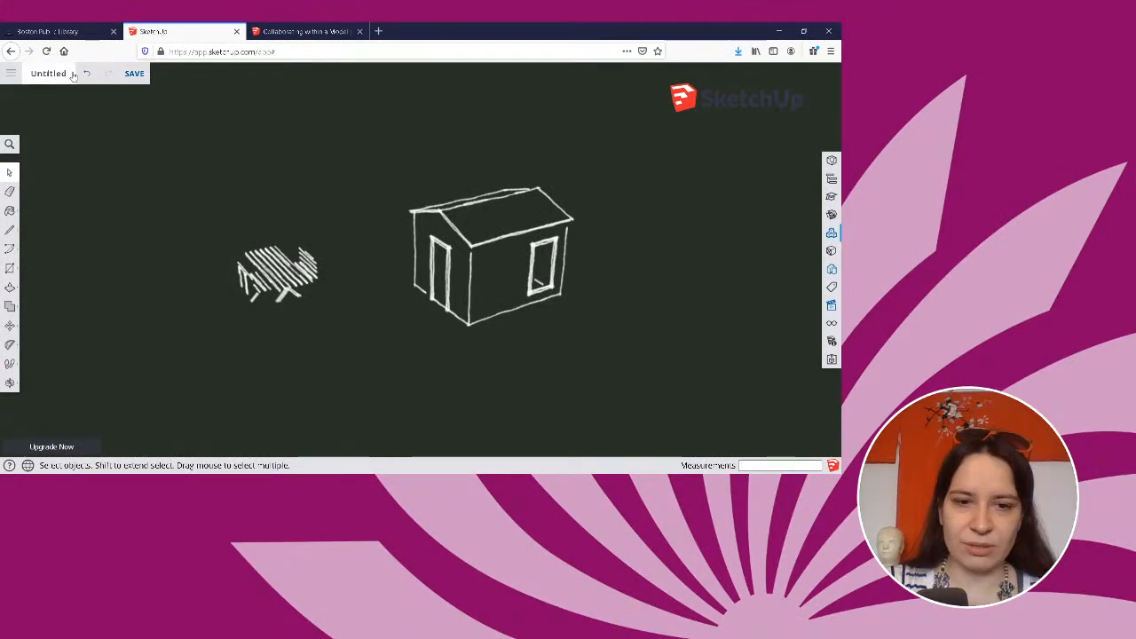
pyautogui.click(780, 31)
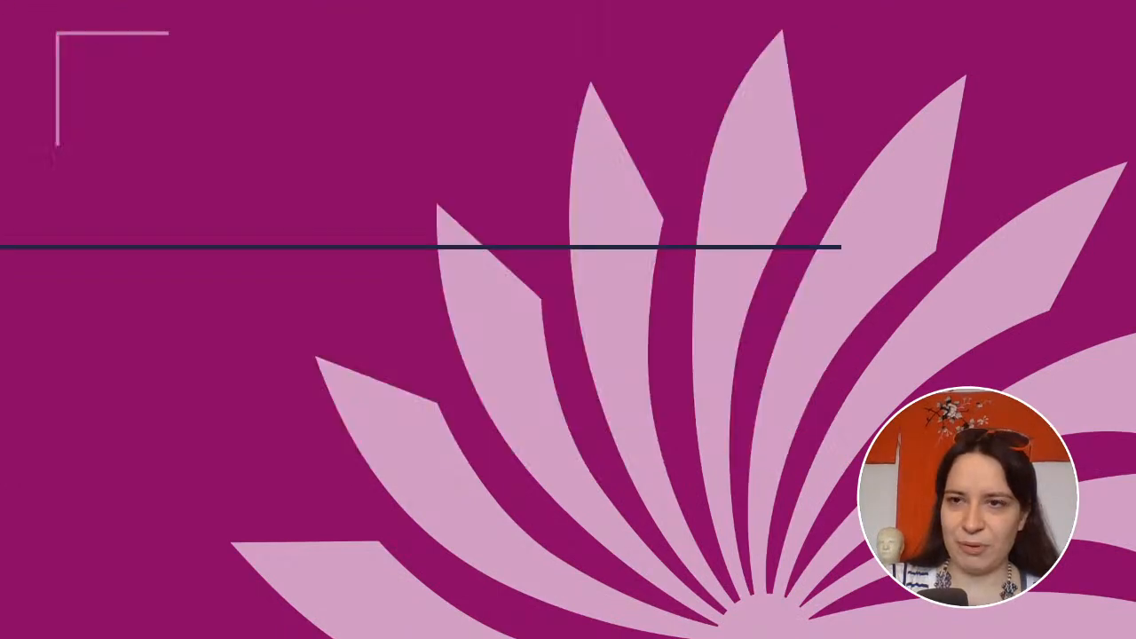